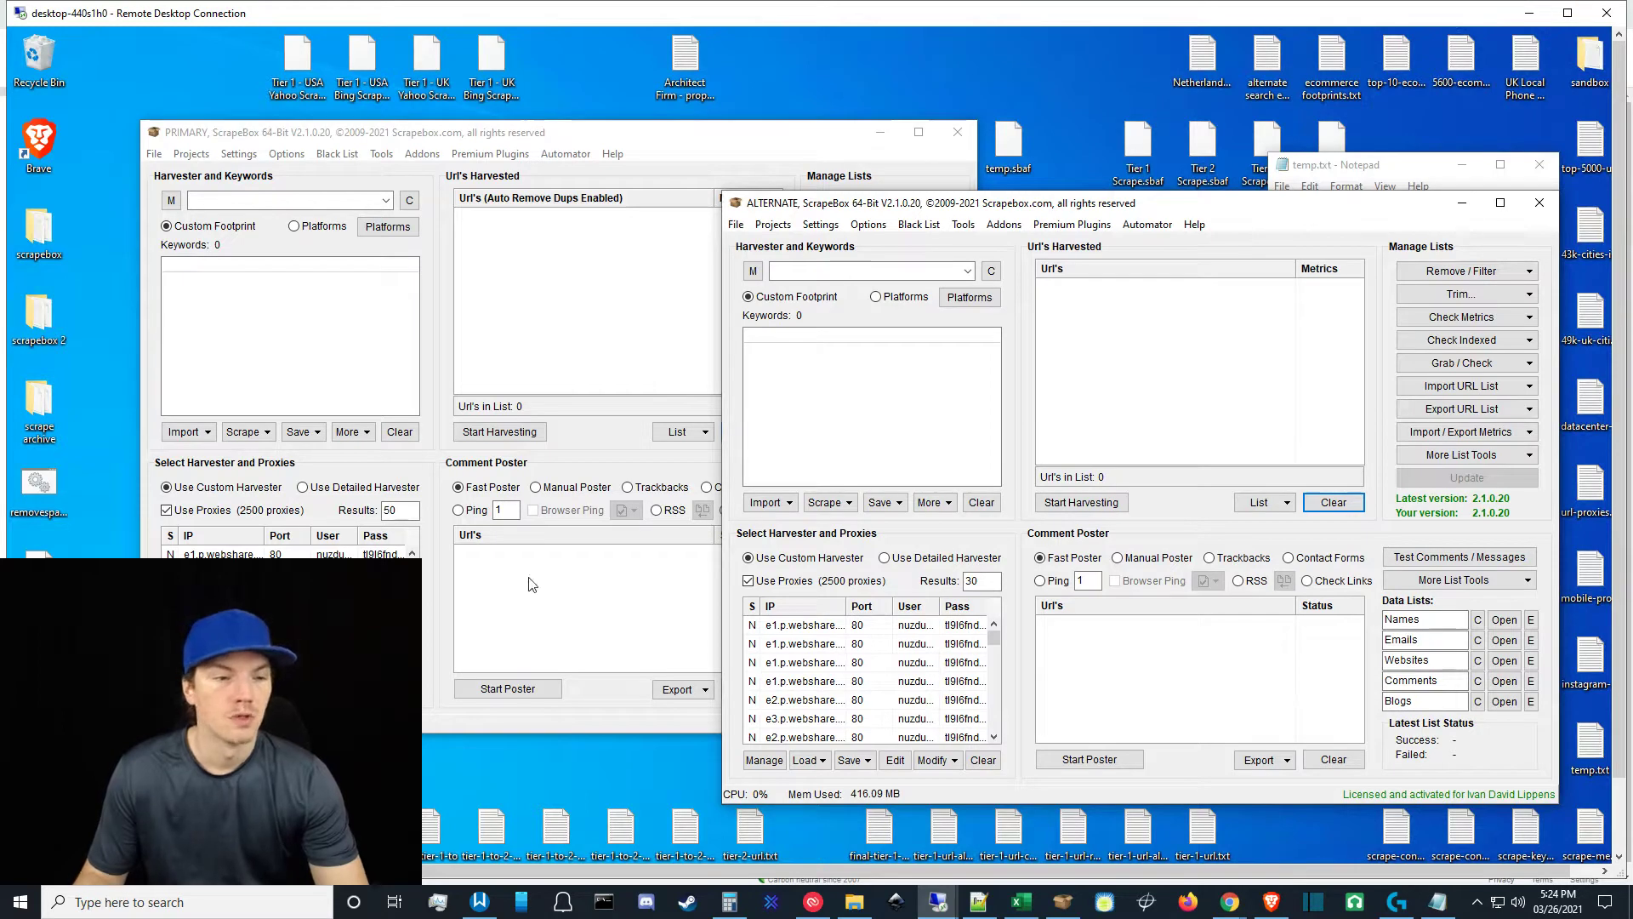
mouse_move(417, 559)
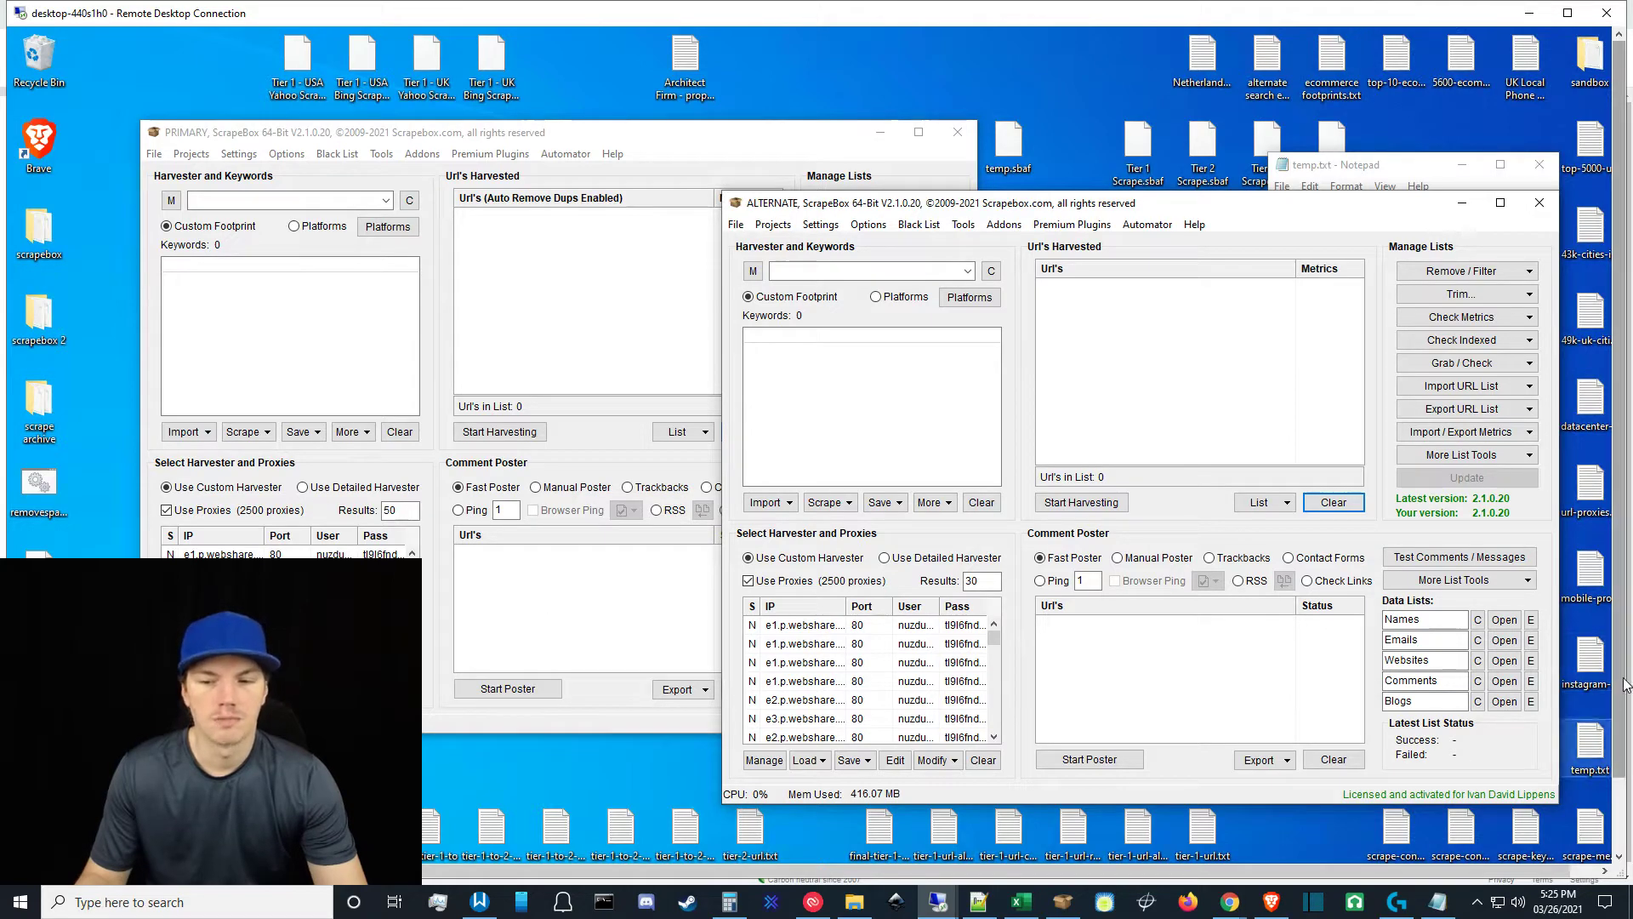
mouse_move(1623, 687)
left_mouse_down()
mouse_move(1623, 723)
mouse_move(1623, 676)
left_mouse_up()
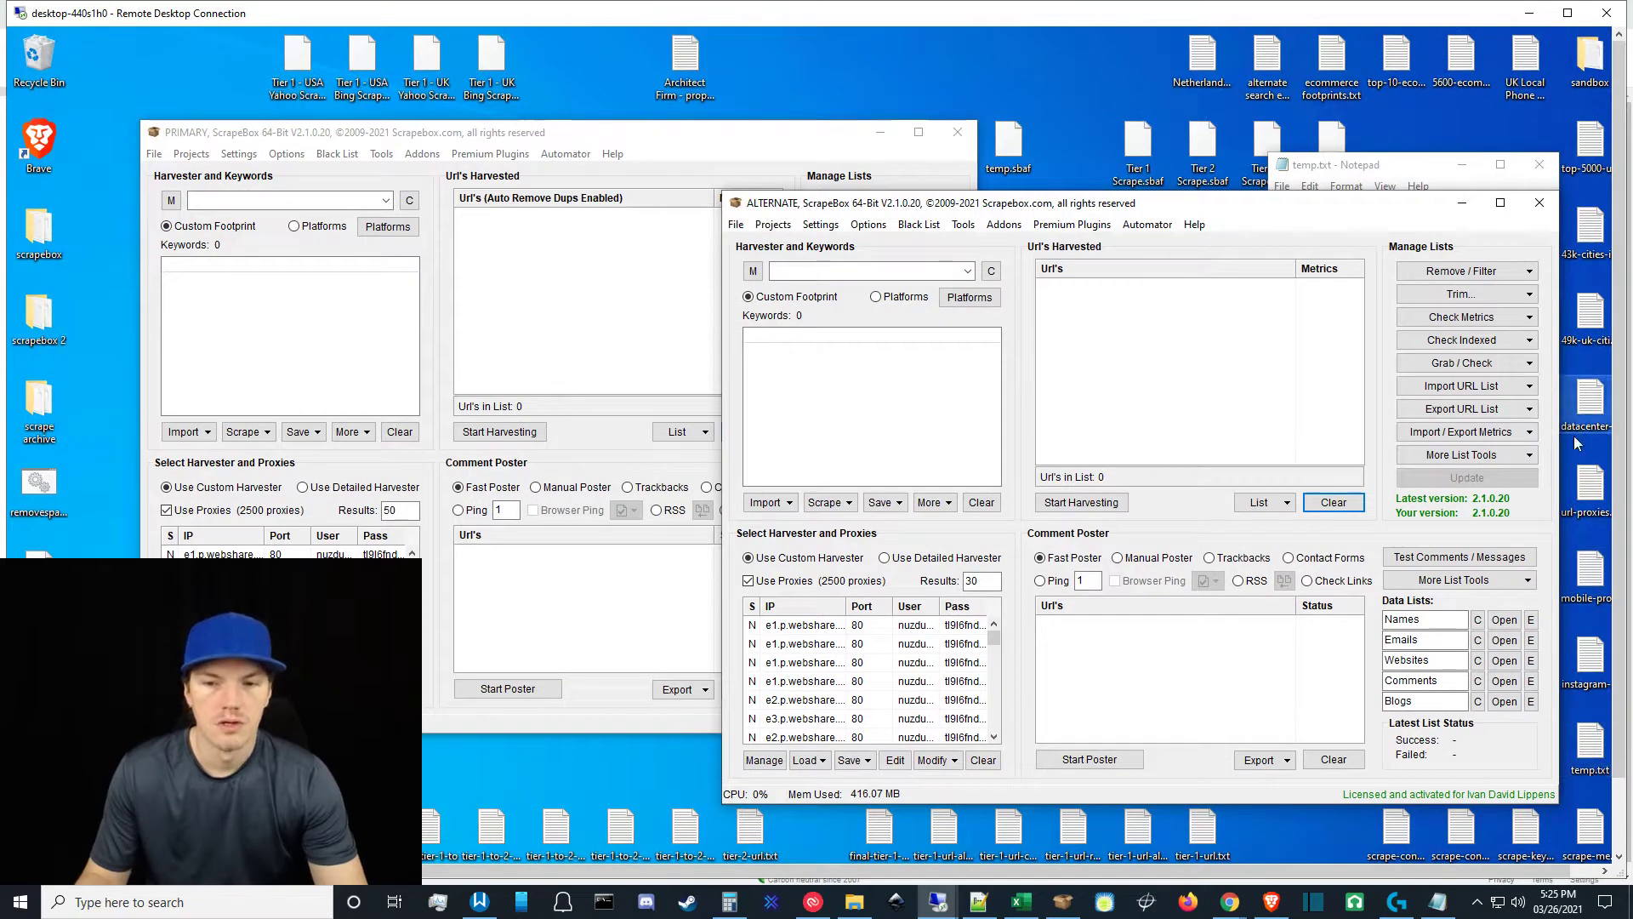
left_click(1591, 501)
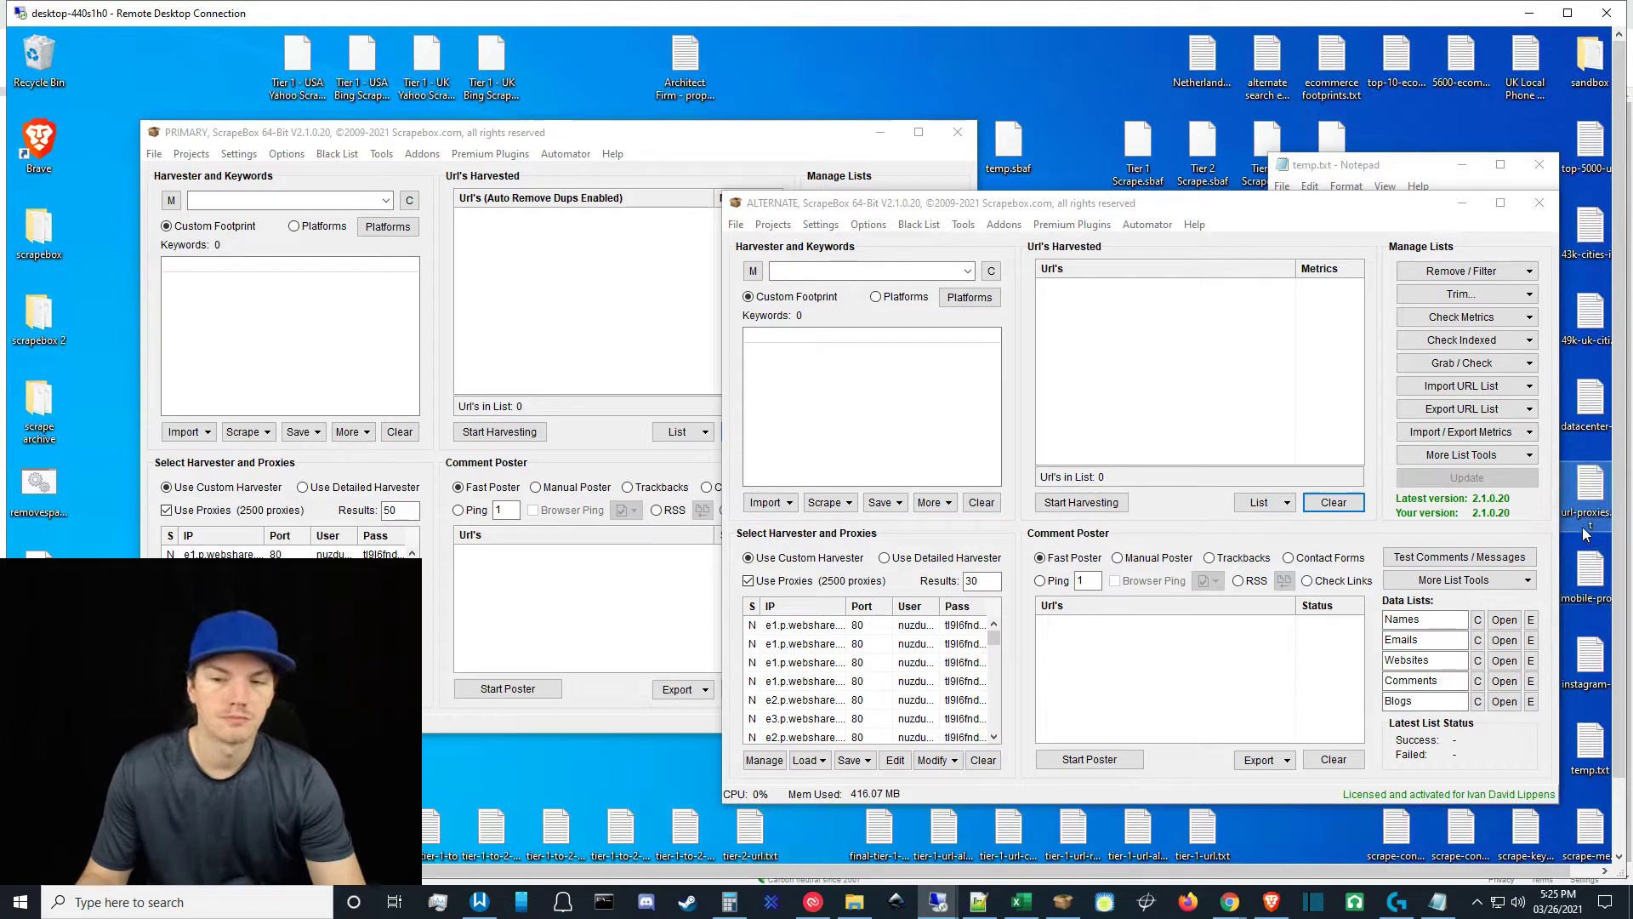
left_click(1585, 407)
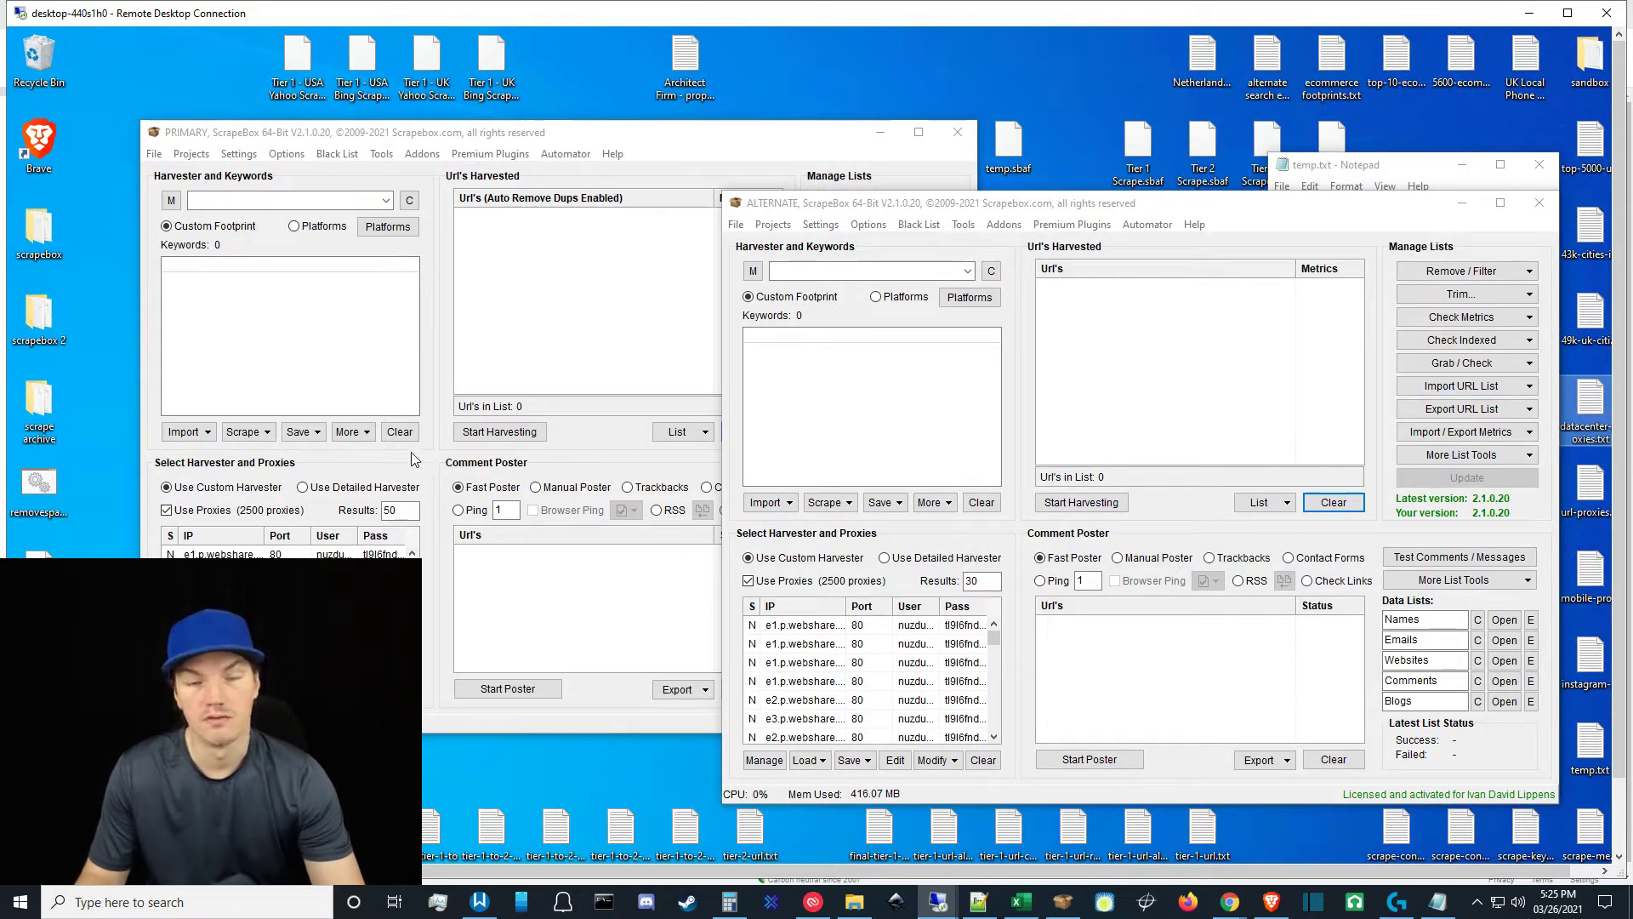
left_click(1164, 205)
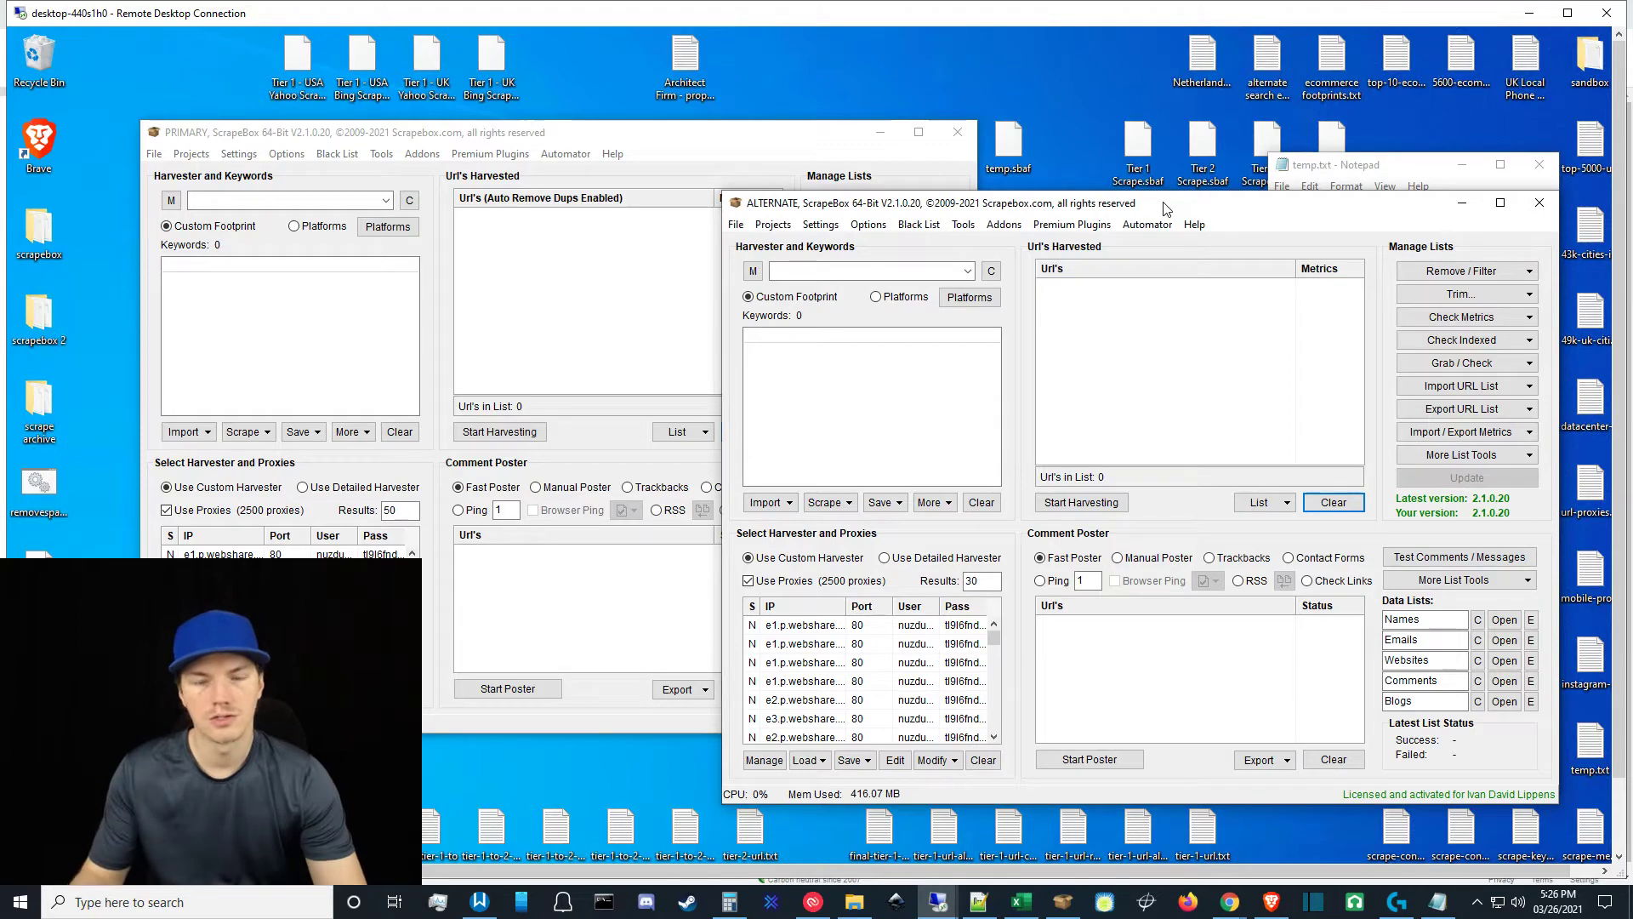
mouse_move(382, 582)
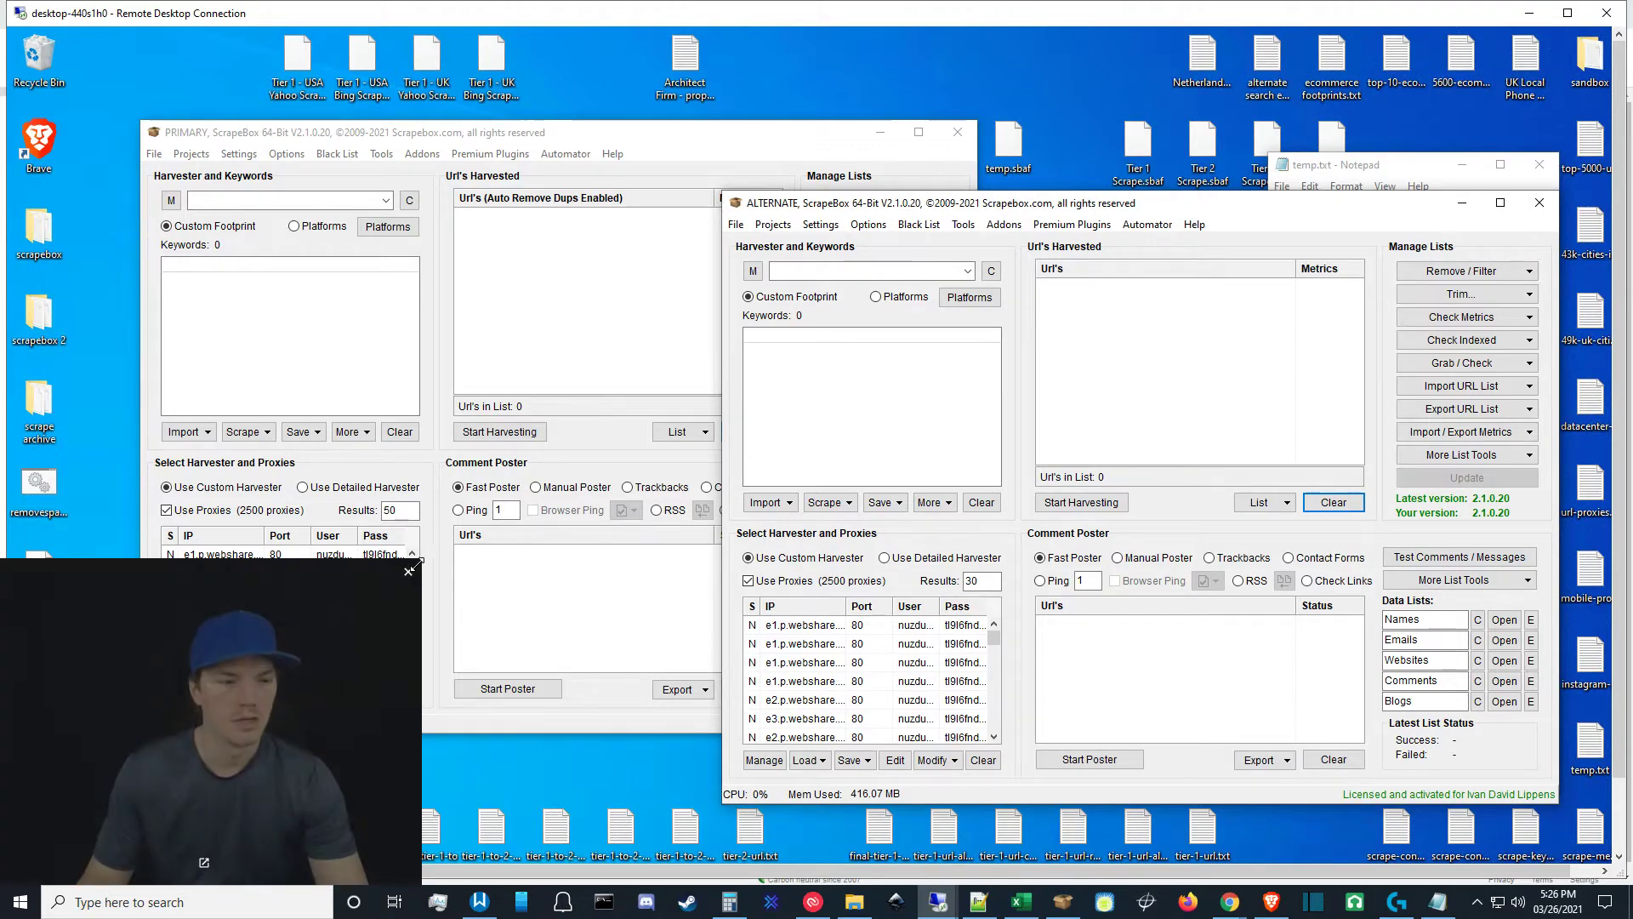
left_click_drag(414, 566, 575, 444)
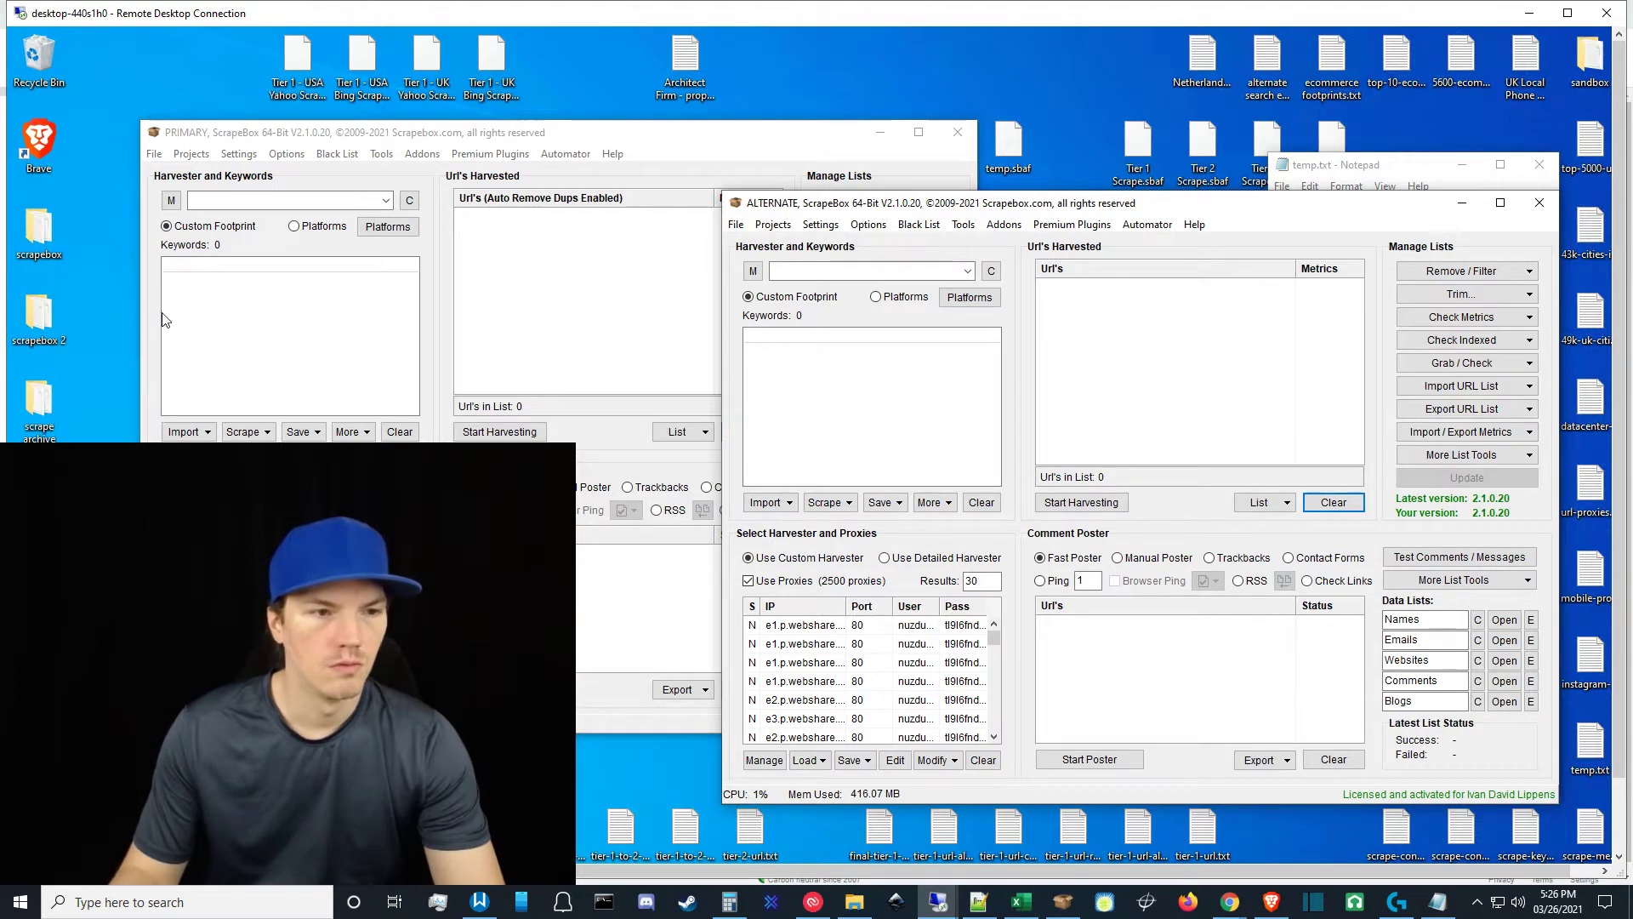
Enter google.com as a keyword in the PRIMARY ScrapeBox window and move it into the harvested URL list, replacing the current list.
left_click(246, 305)
type("google.")
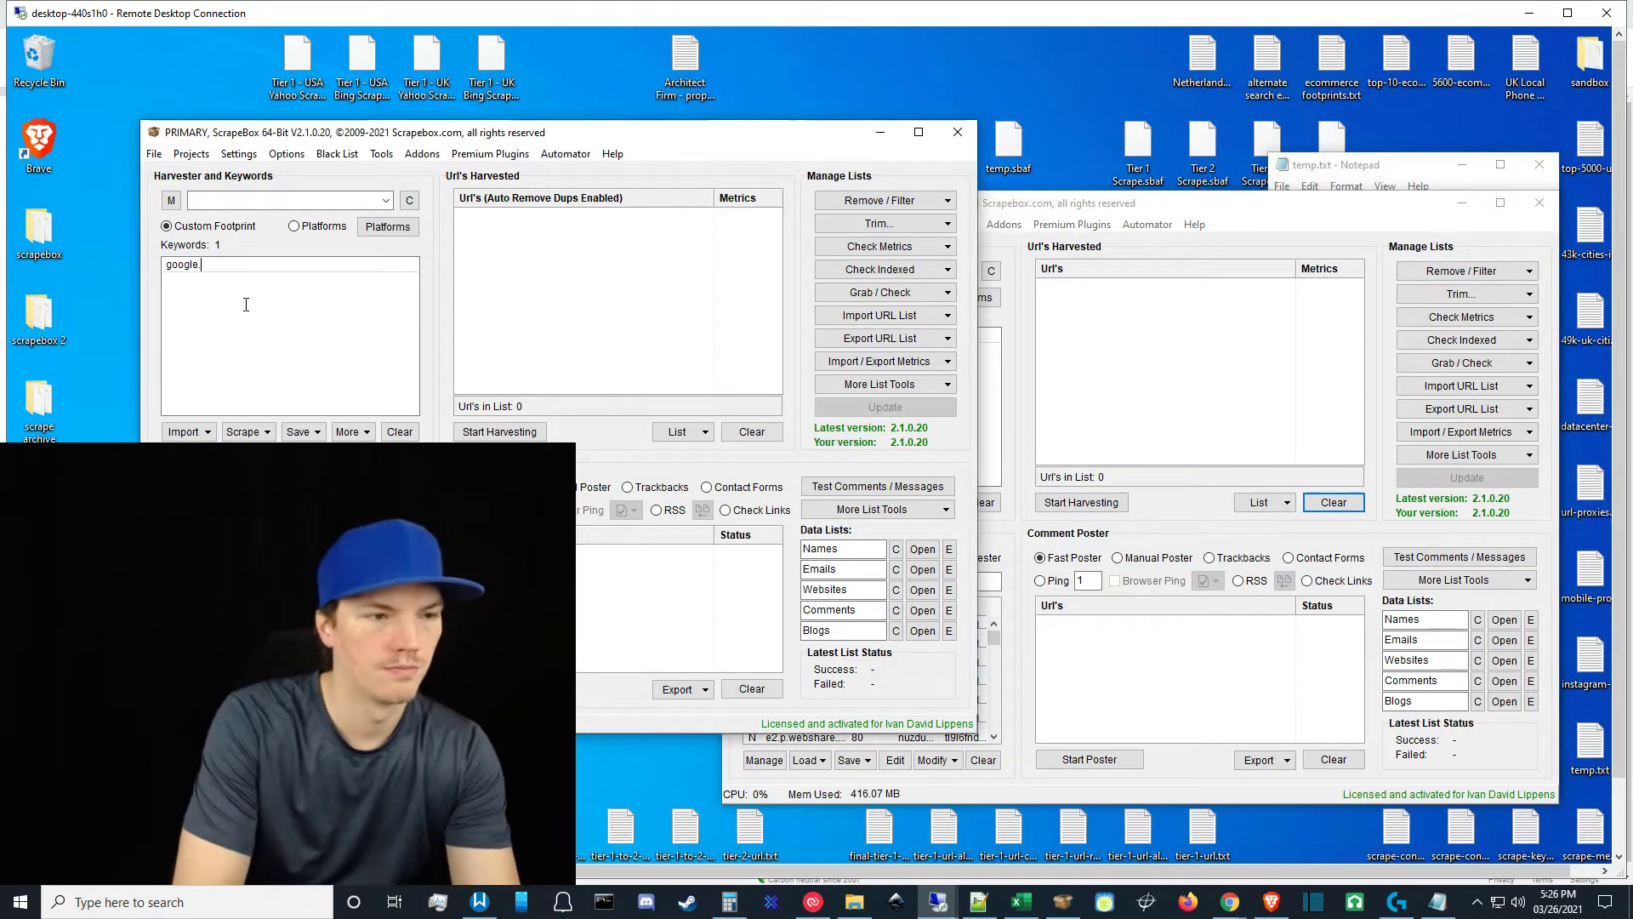
type("com")
key("ctrl+a")
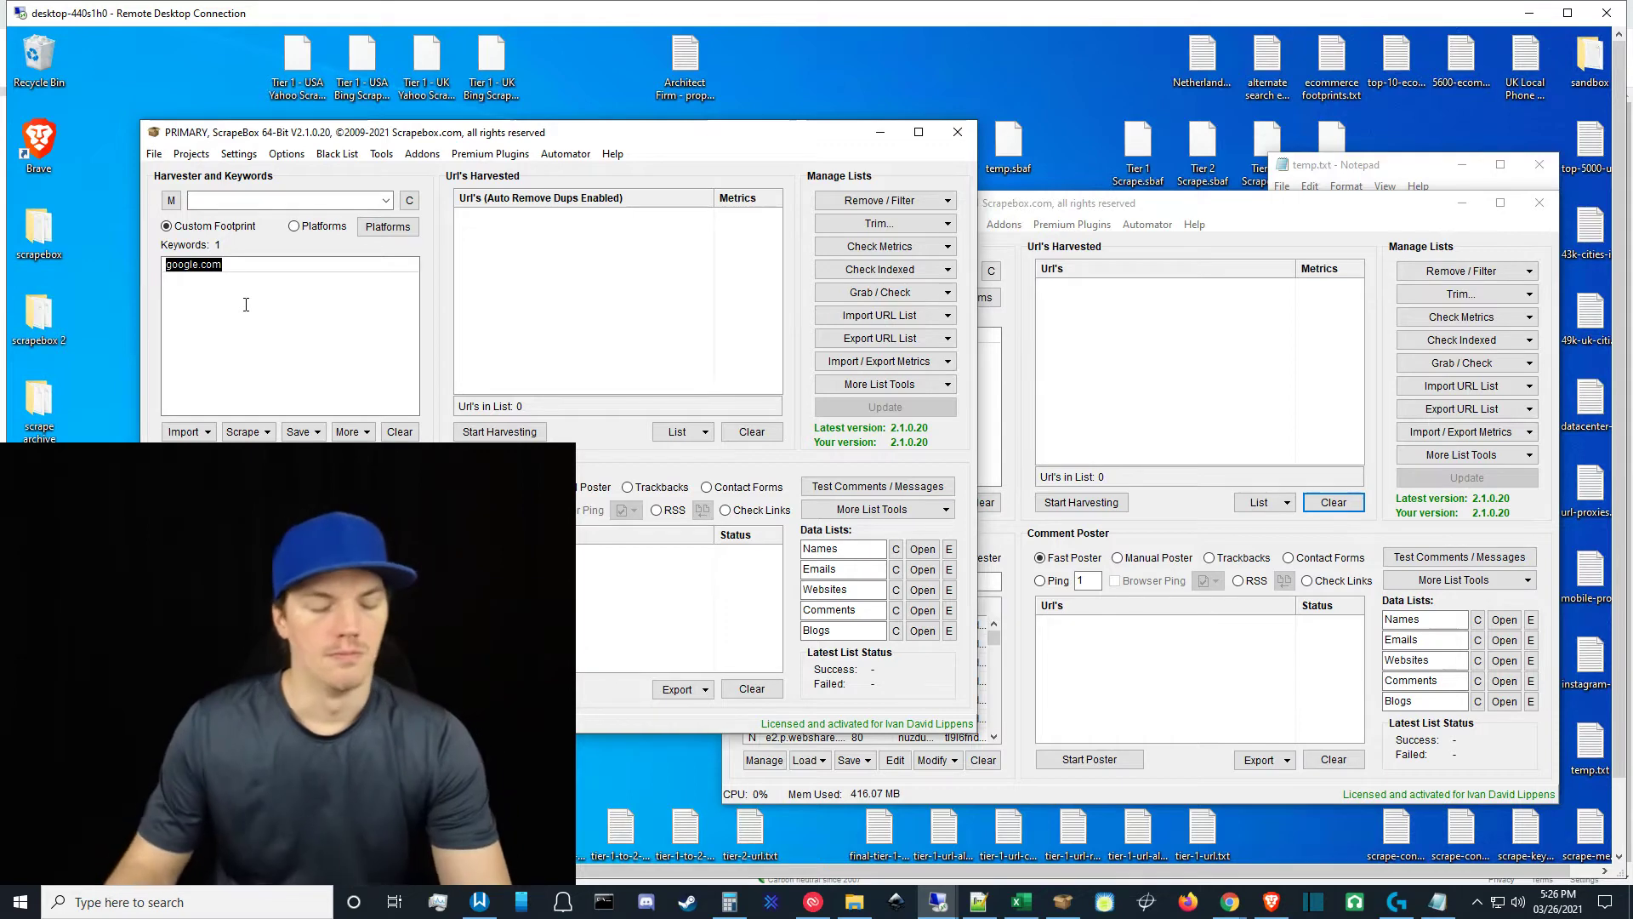
key("ctrl+x")
right_click(588, 242)
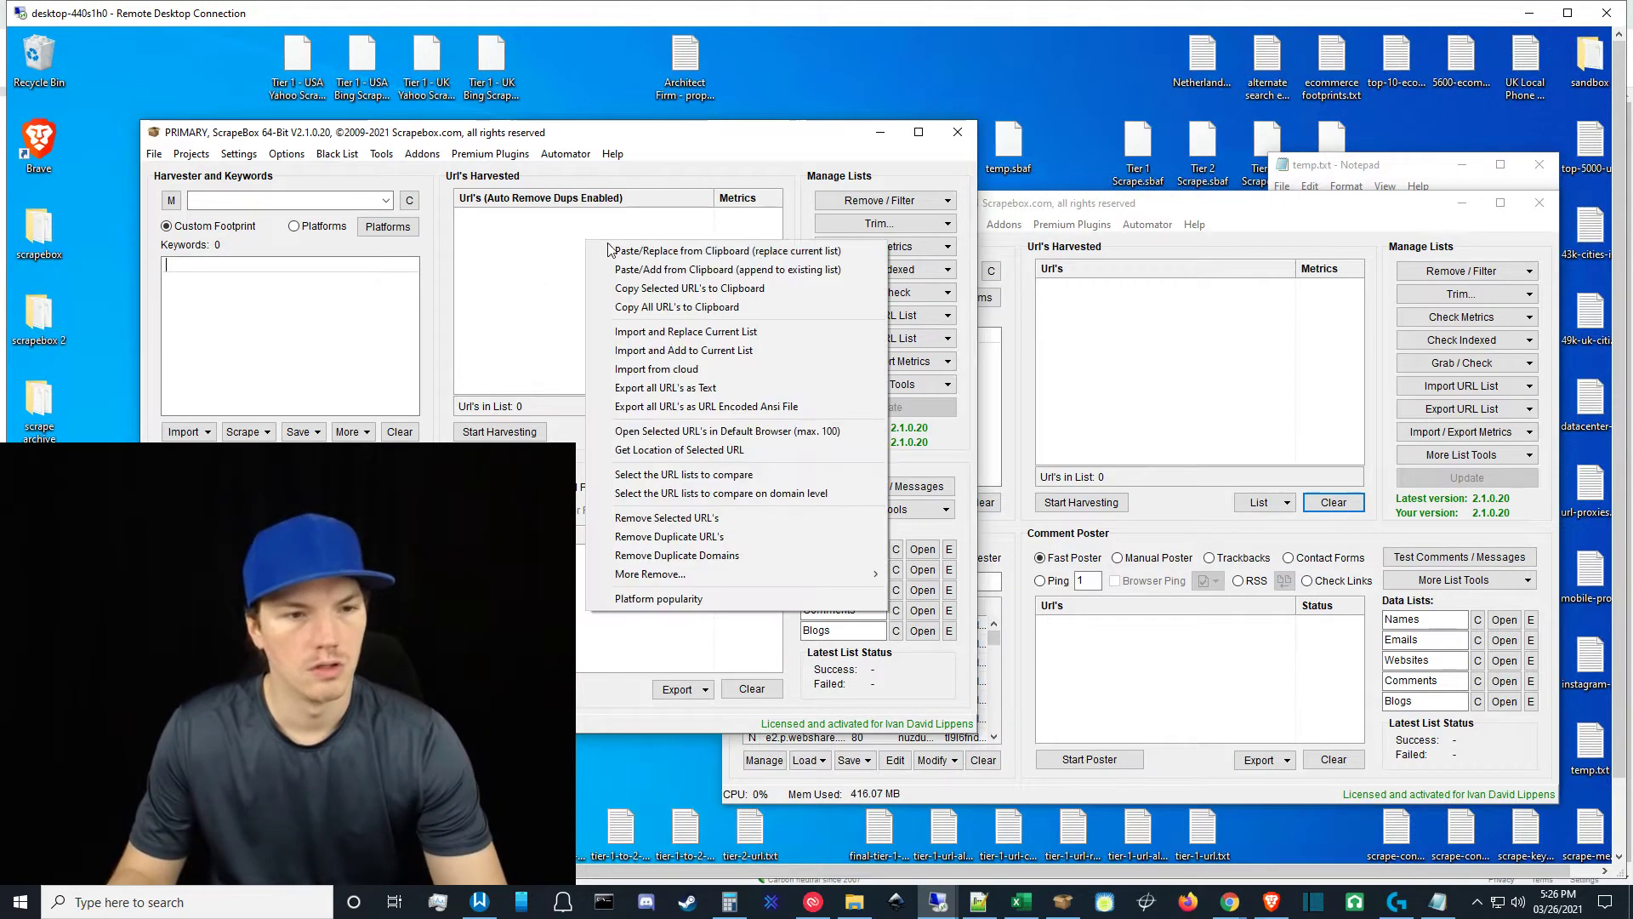
left_click(654, 252)
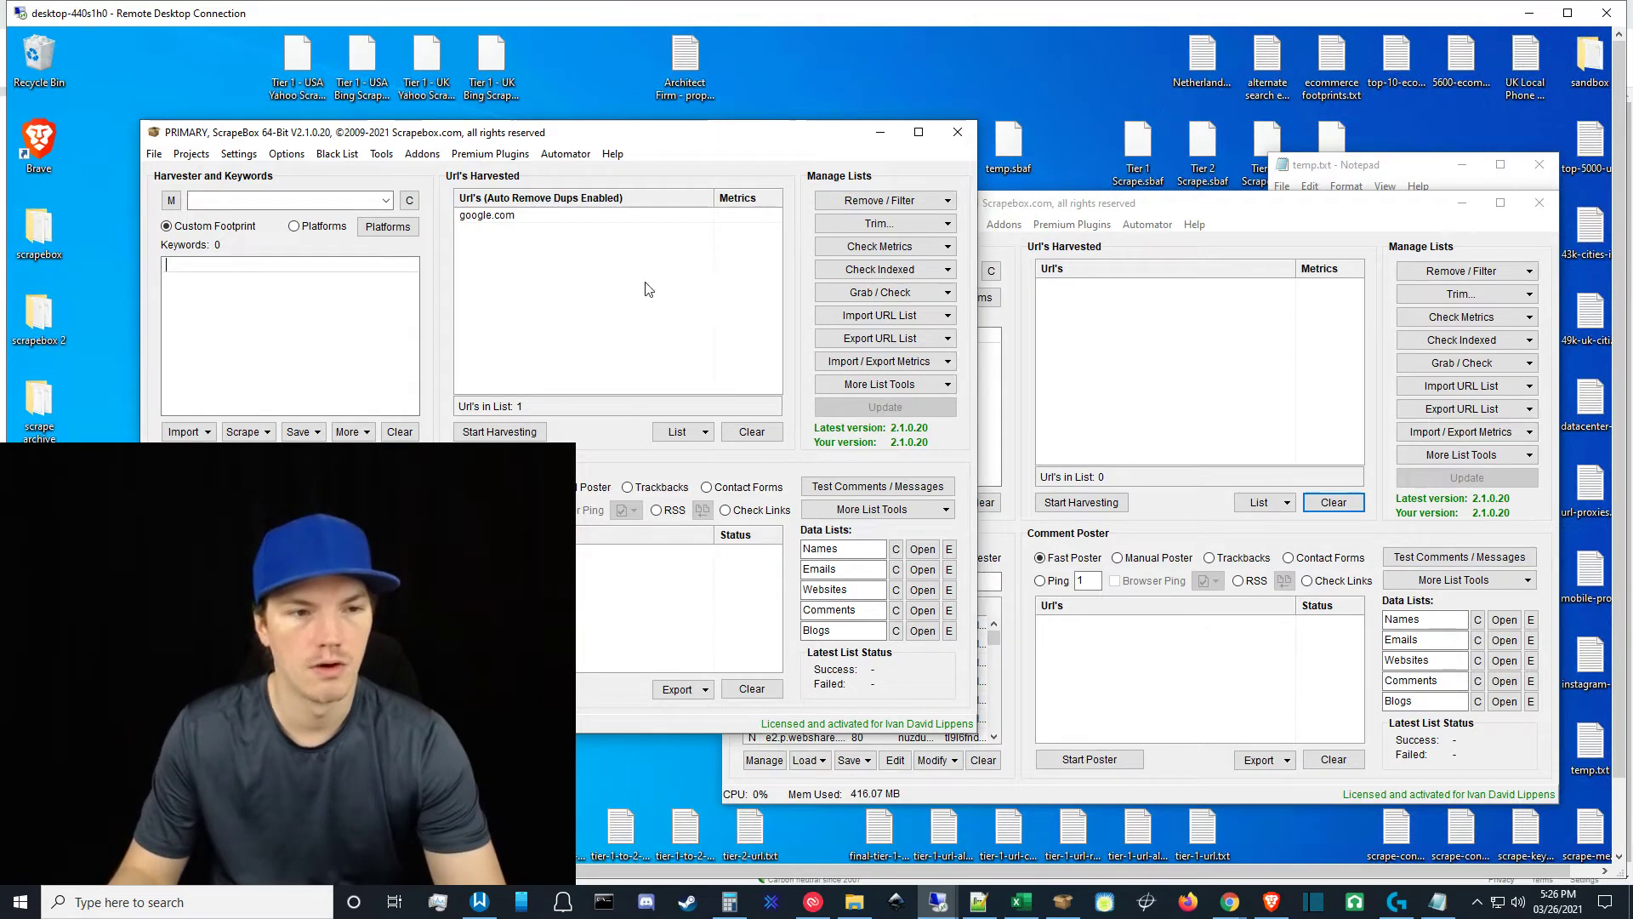
left_click(887, 294)
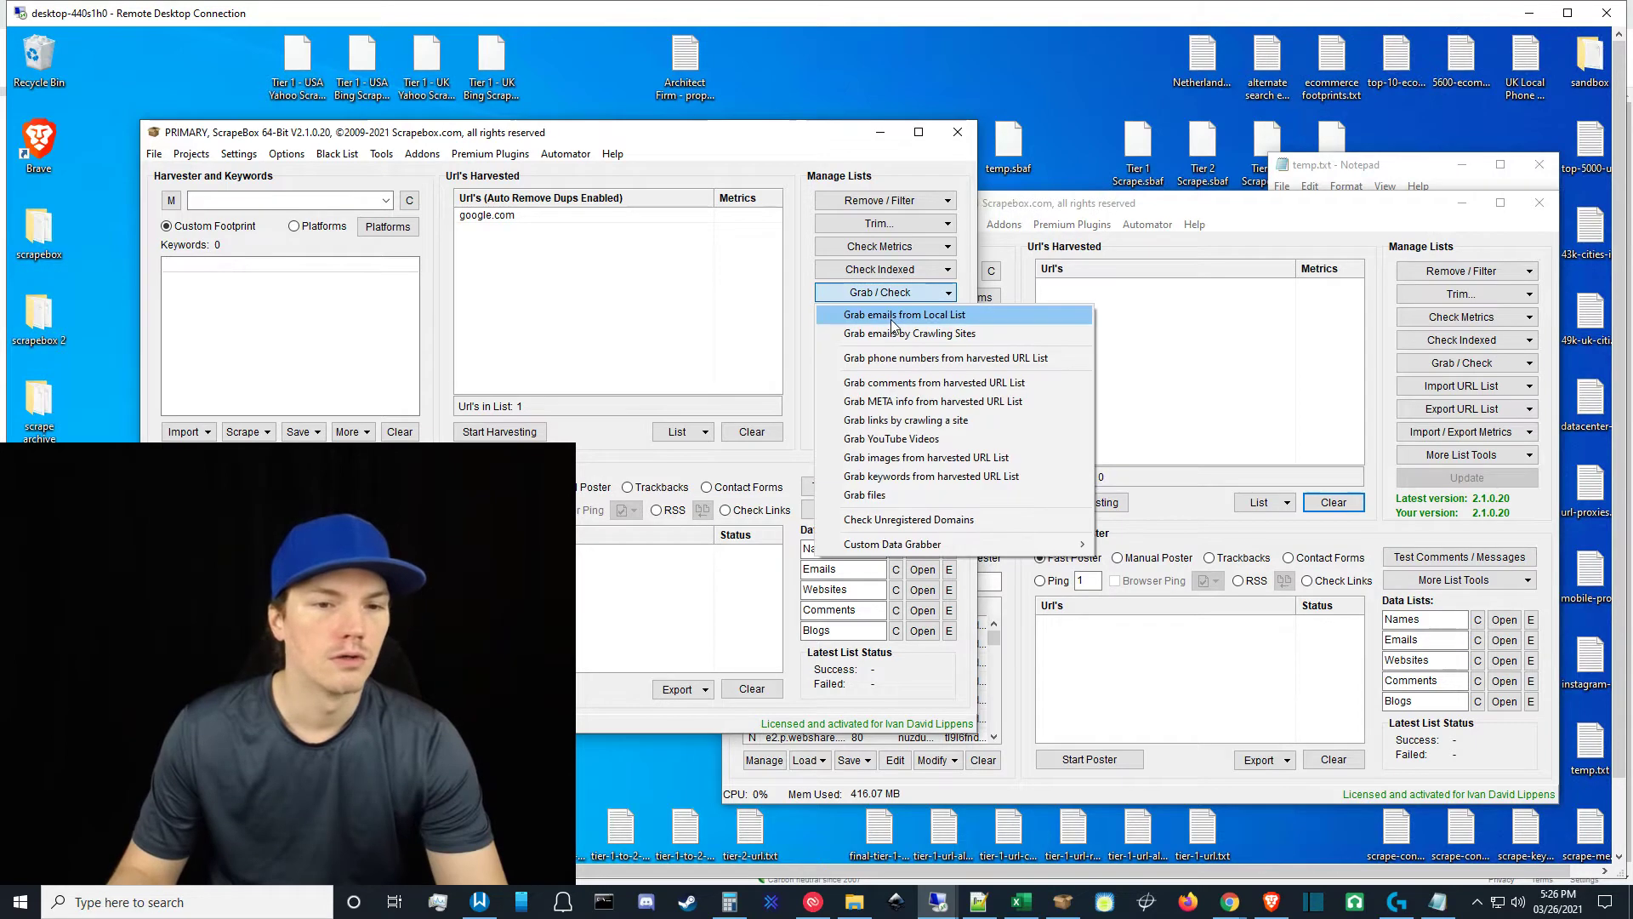
left_click(897, 421)
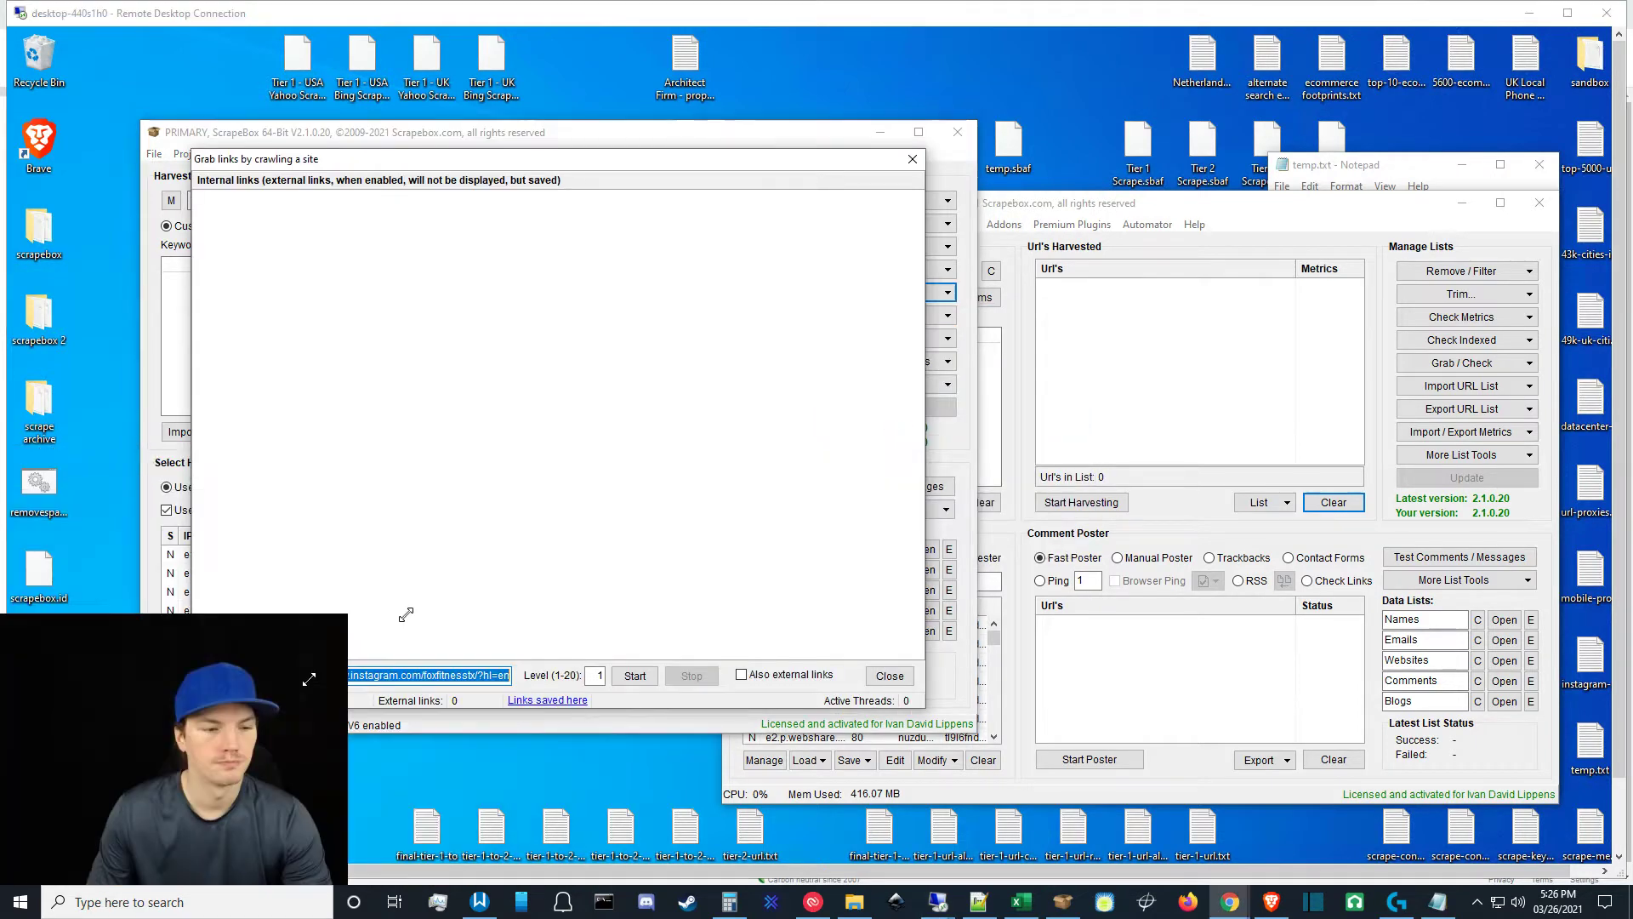
right_click(412, 678)
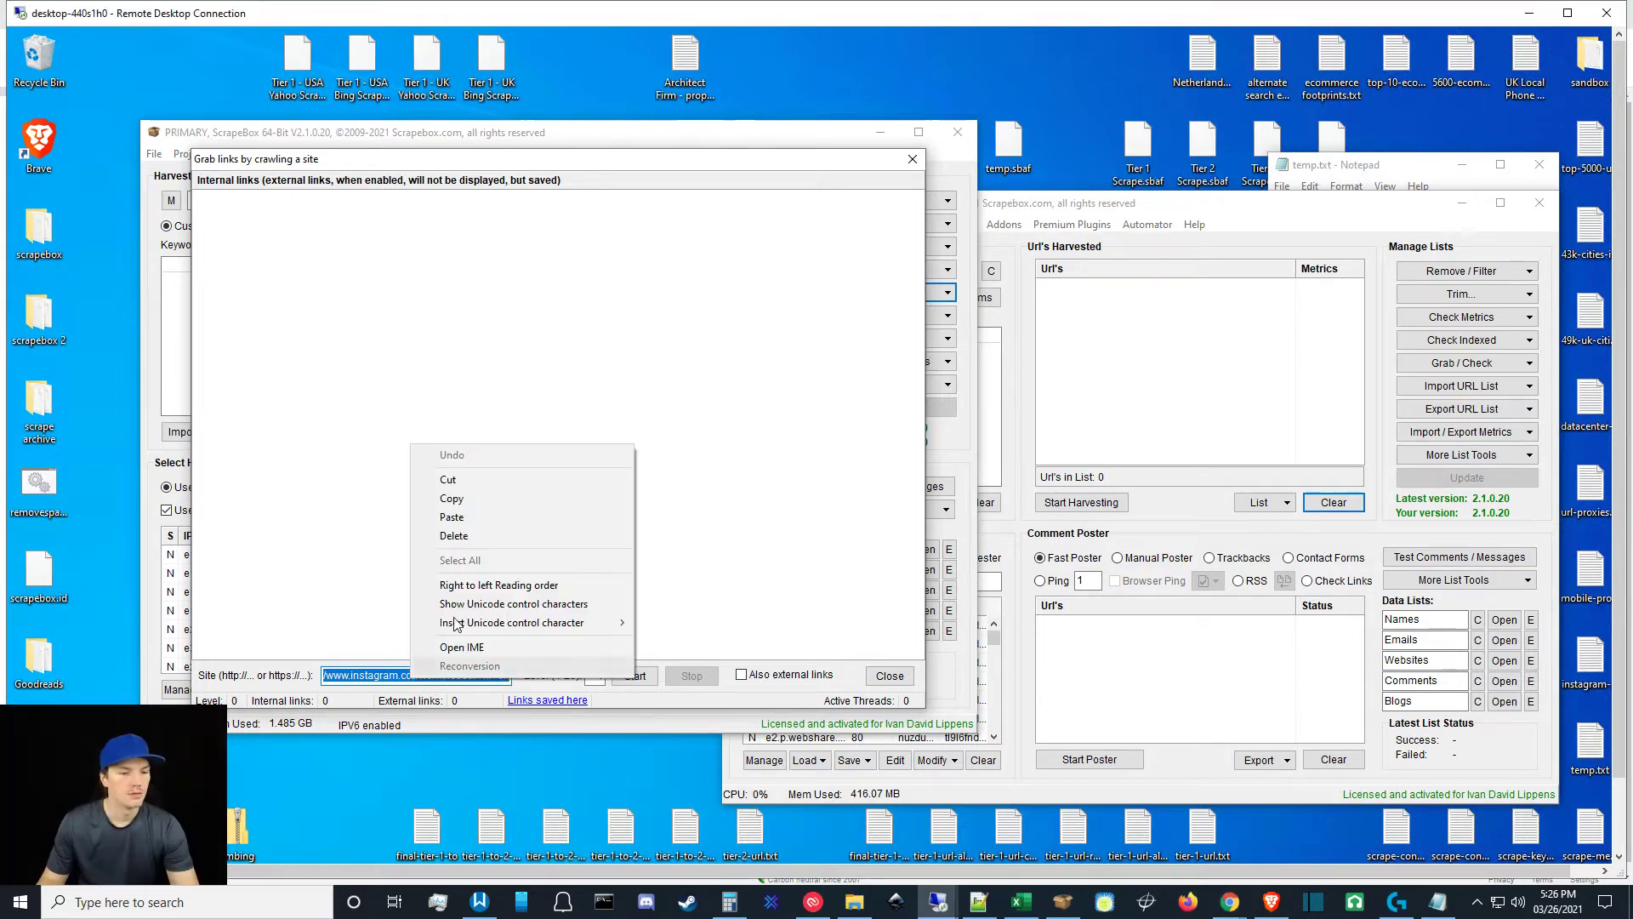
left_click(434, 518)
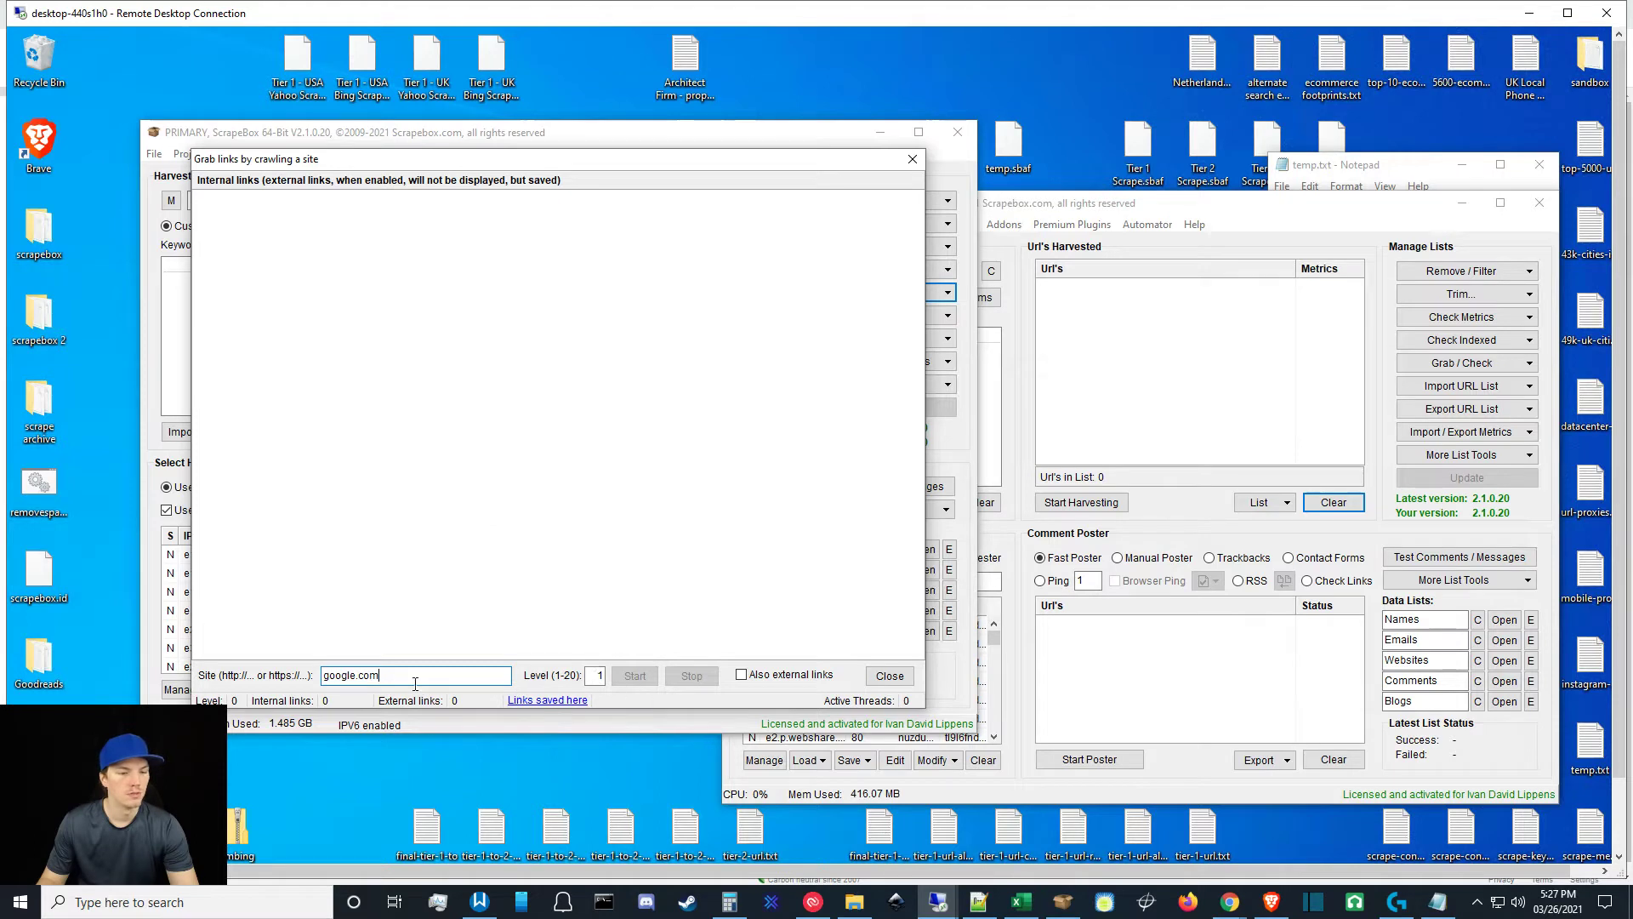
key("Home")
type("https:")
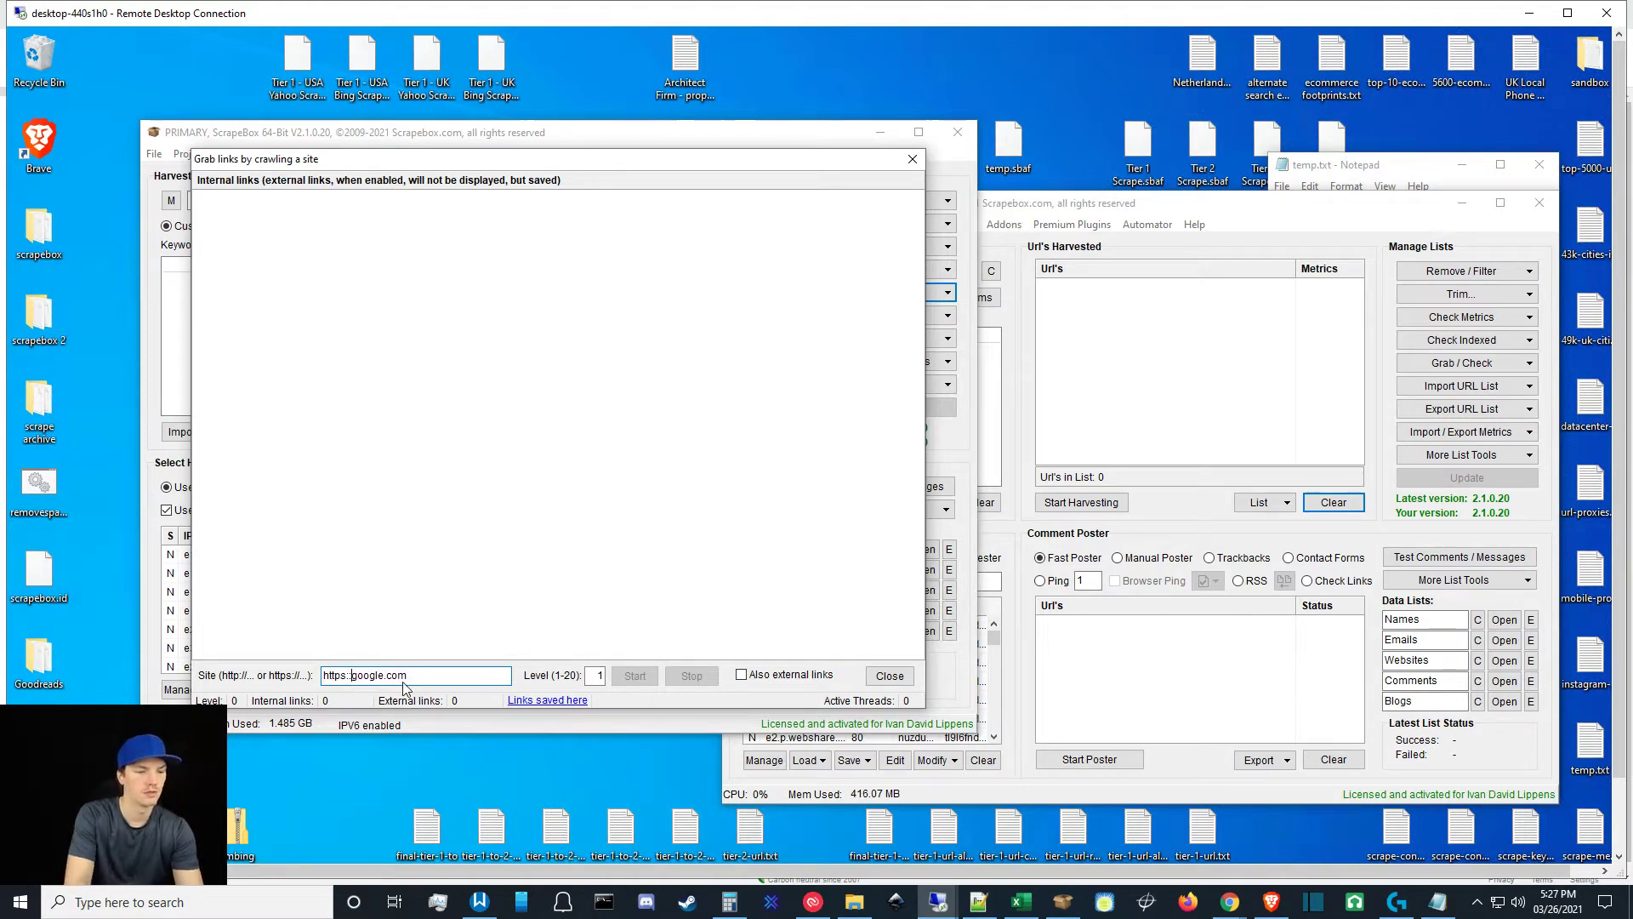
type("//")
key("ctrl+a")
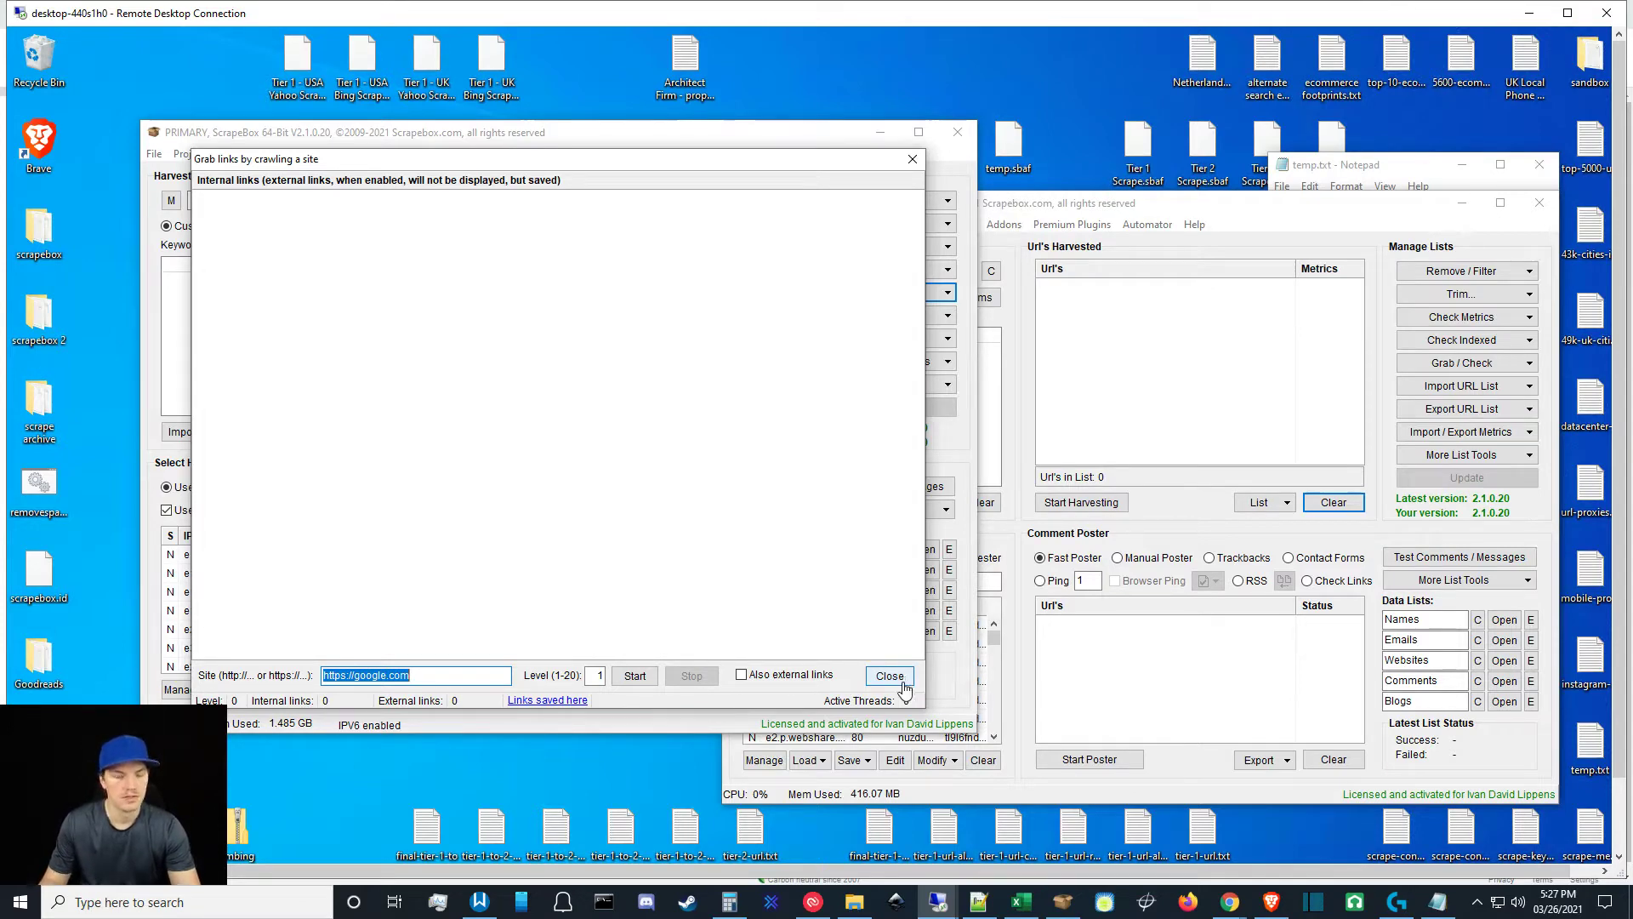
Open the ScrapeBox Link Extractor addon from the ALTERNATE window, view its internal and external link options, and exit it.
left_click(1042, 212)
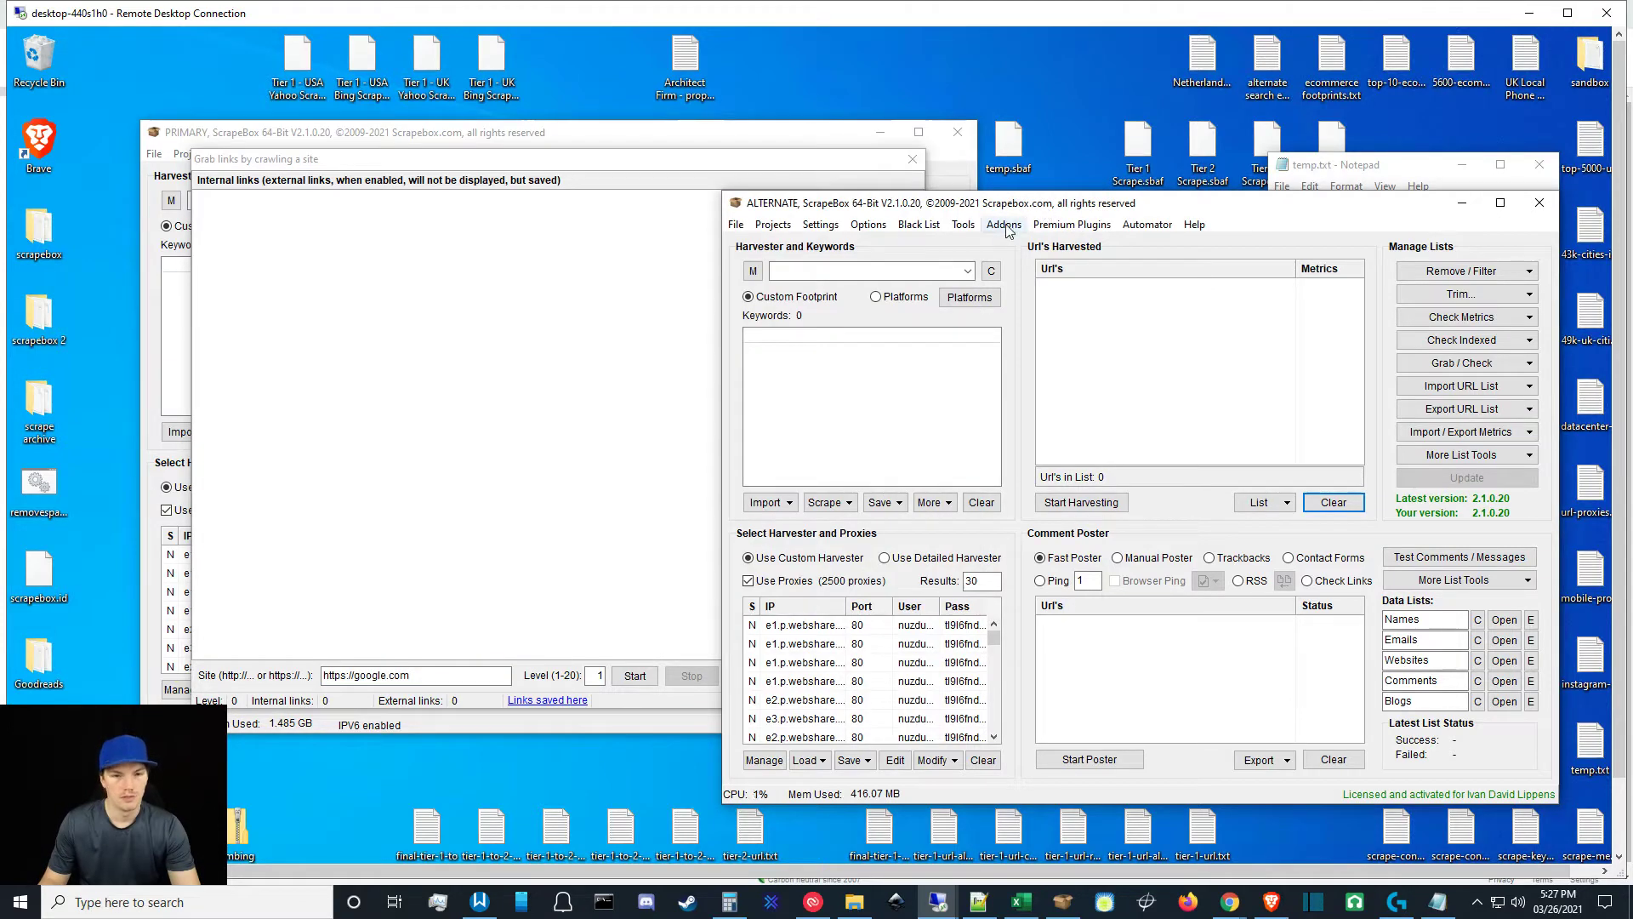
left_click(1003, 227)
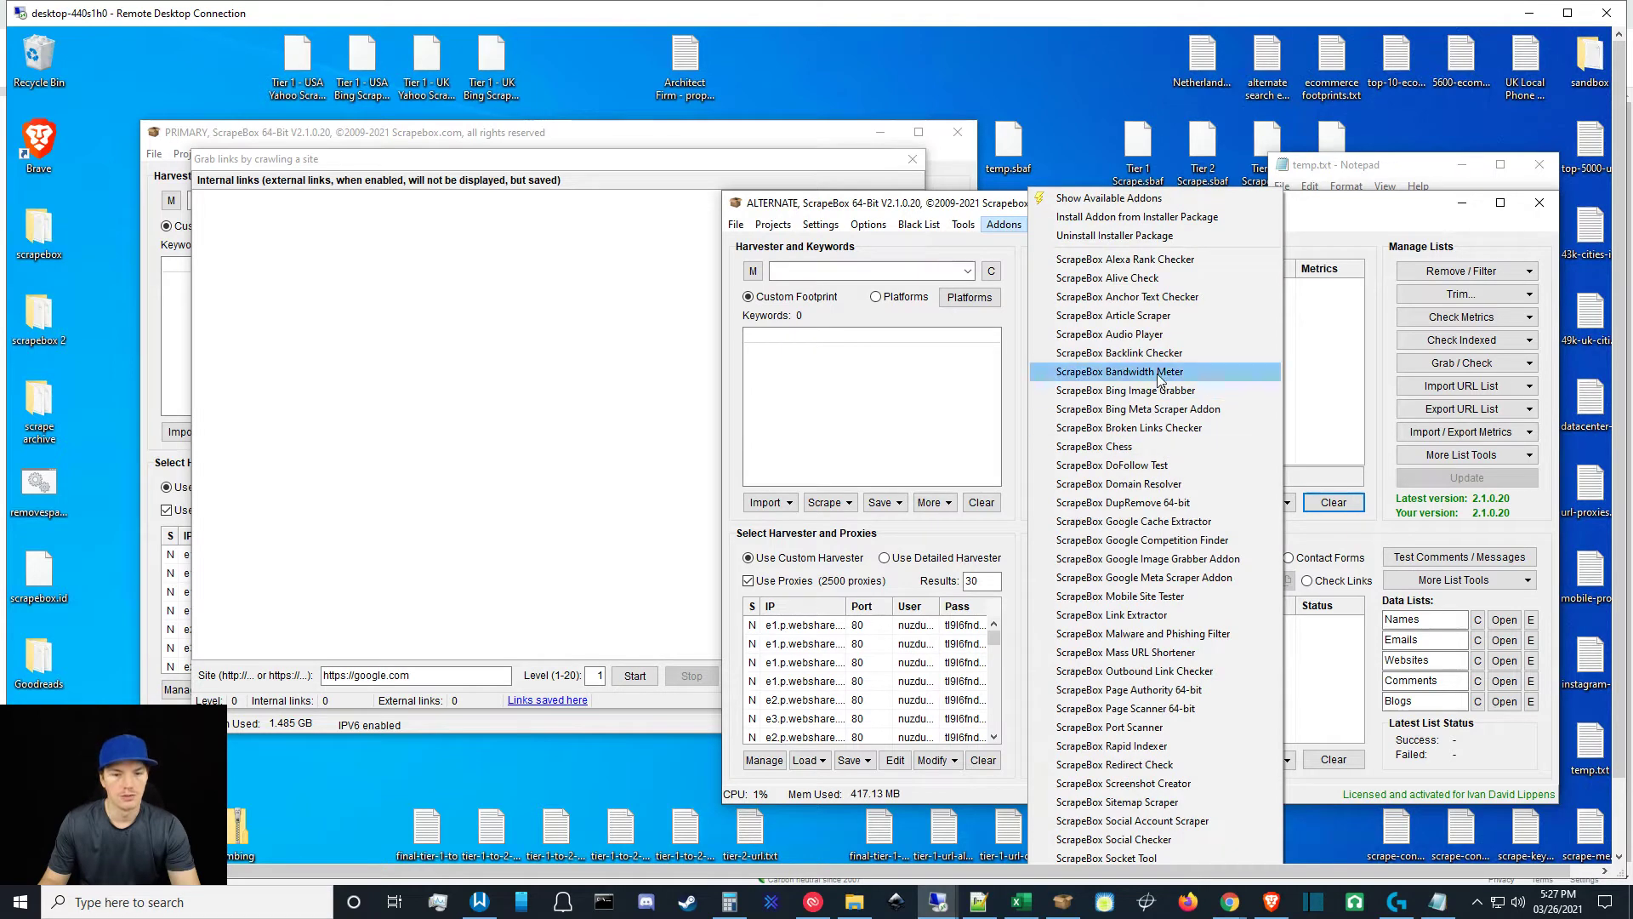
left_click(1116, 613)
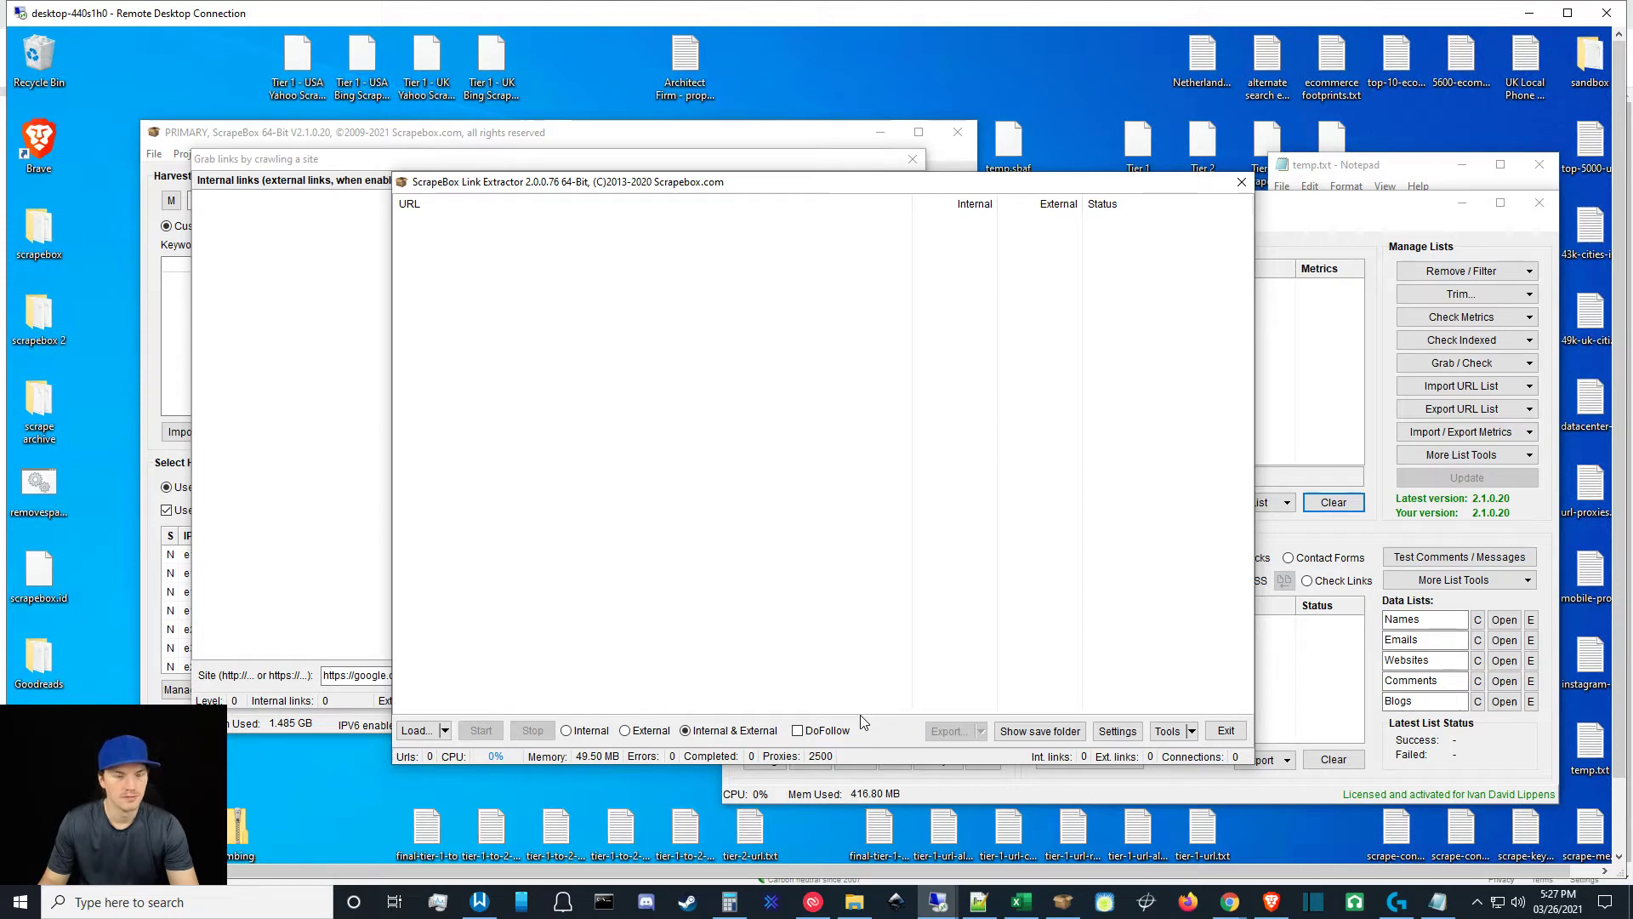
mouse_move(213, 733)
left_click_drag(224, 709, 316, 639)
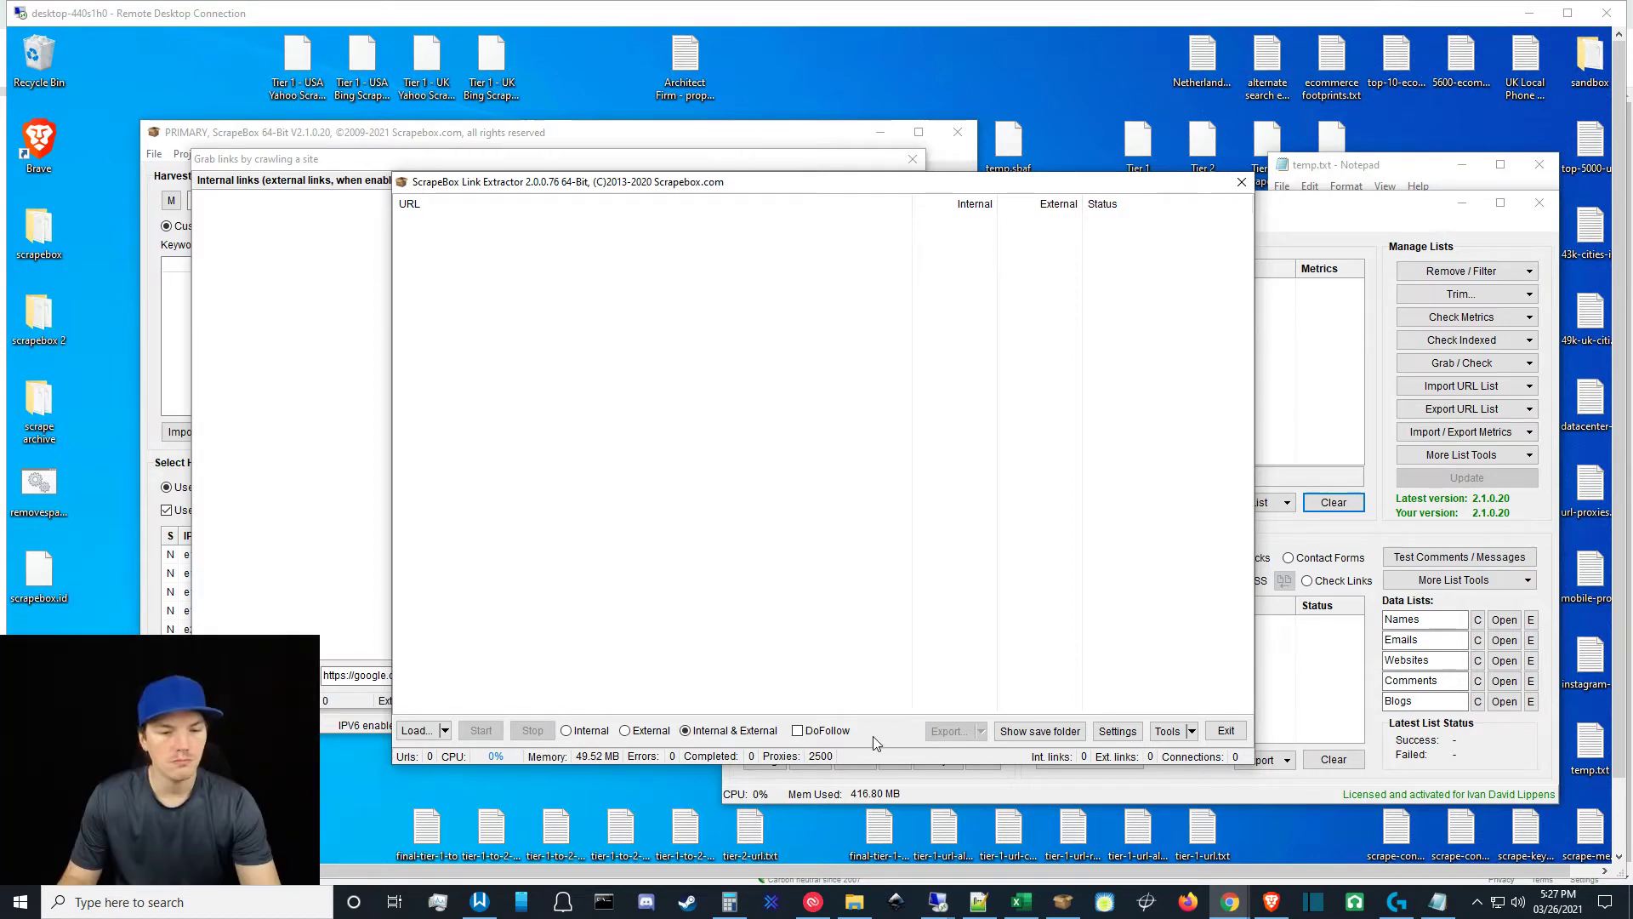
left_click(1226, 732)
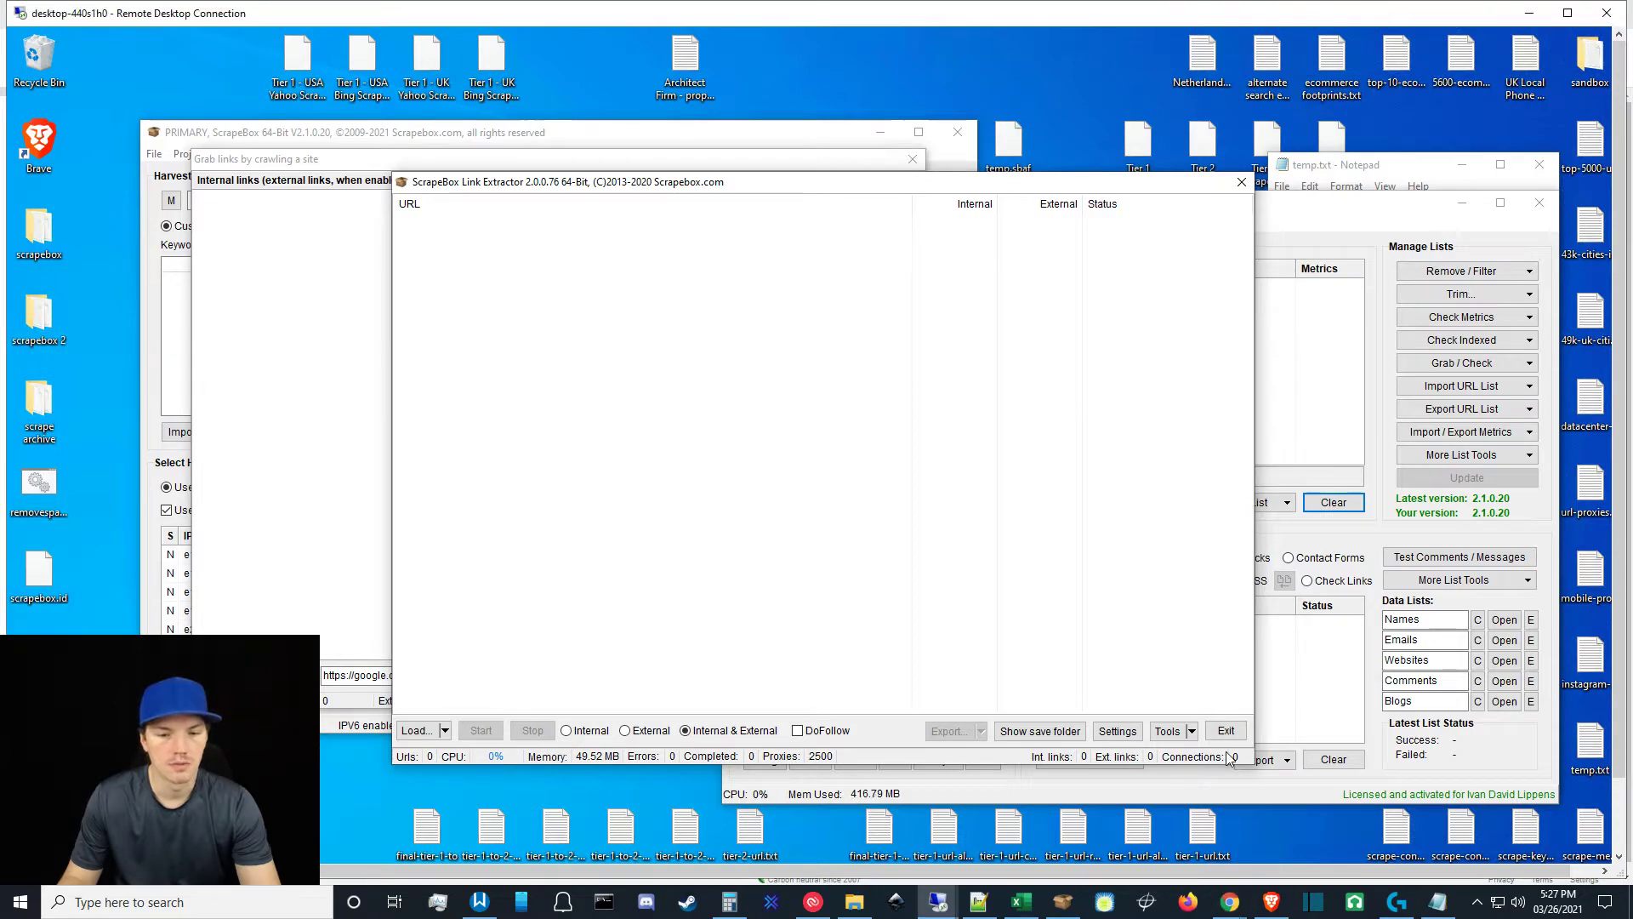
left_click(1226, 731)
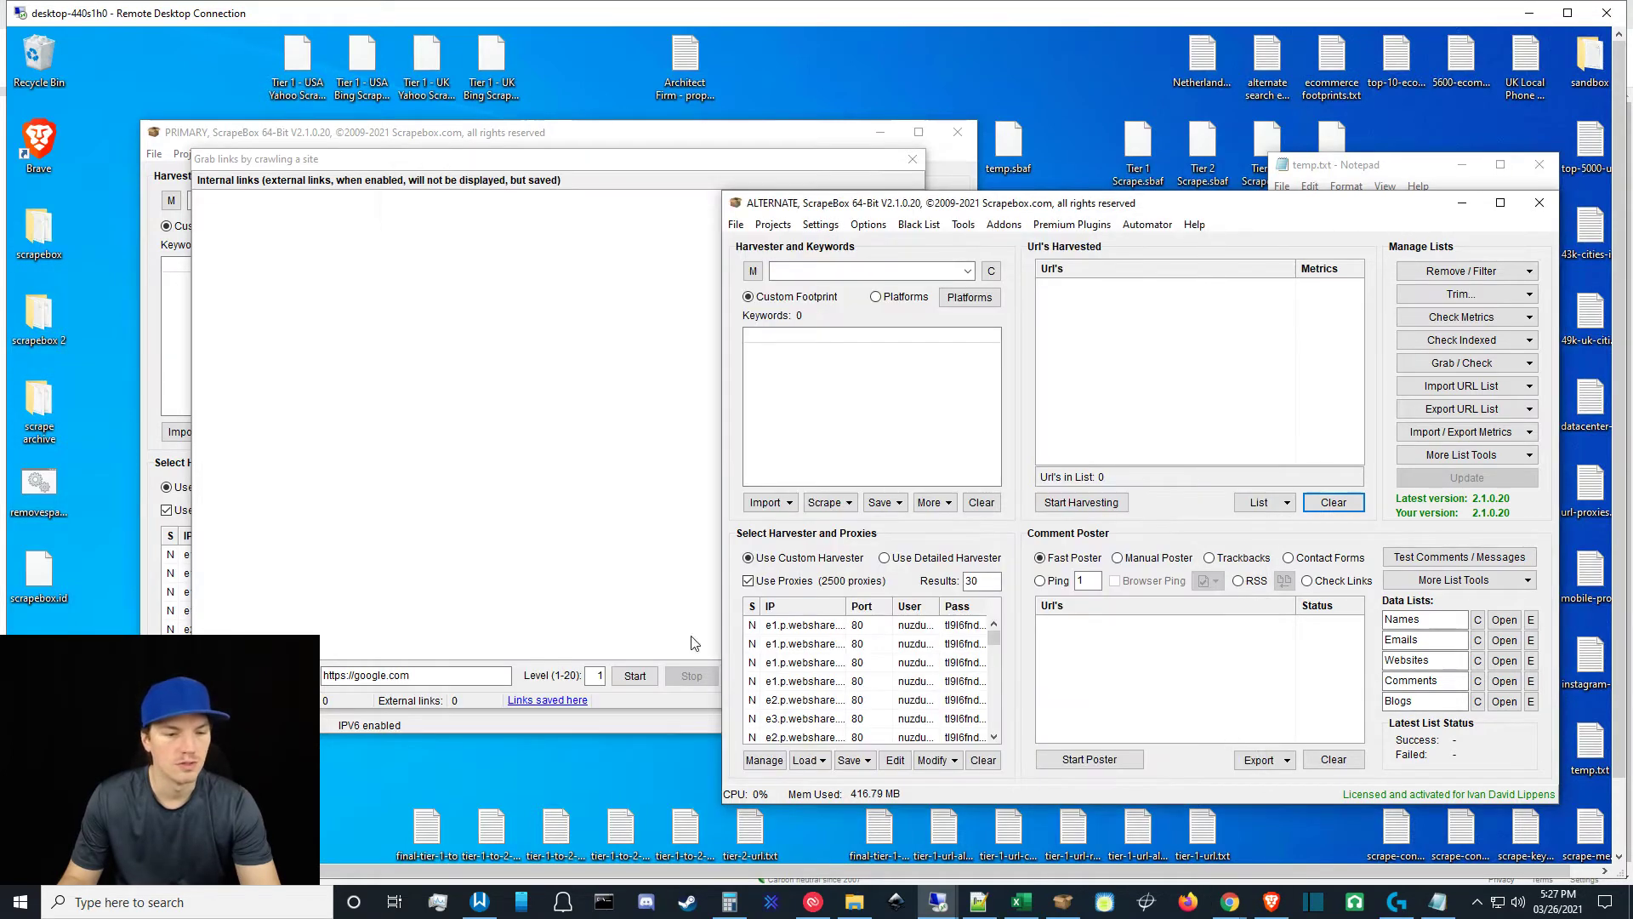
Close the link crawling dialog in the PRIMARY window, and view and close the grabber that collects emails by crawling sites.
left_click(640, 703)
left_click(888, 676)
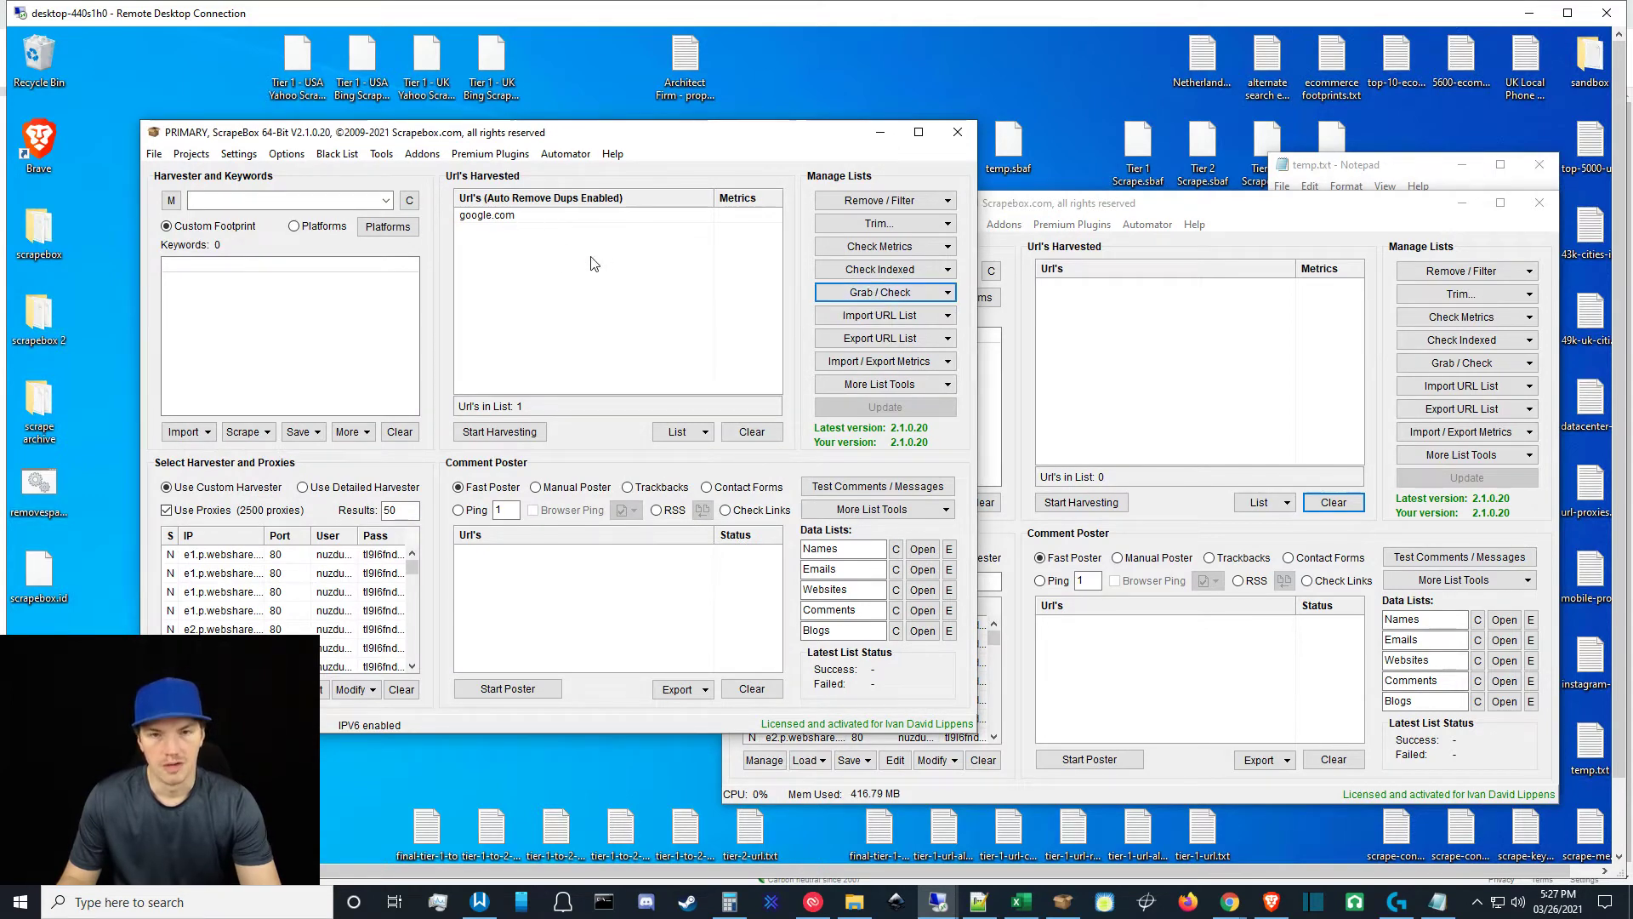
left_click(885, 294)
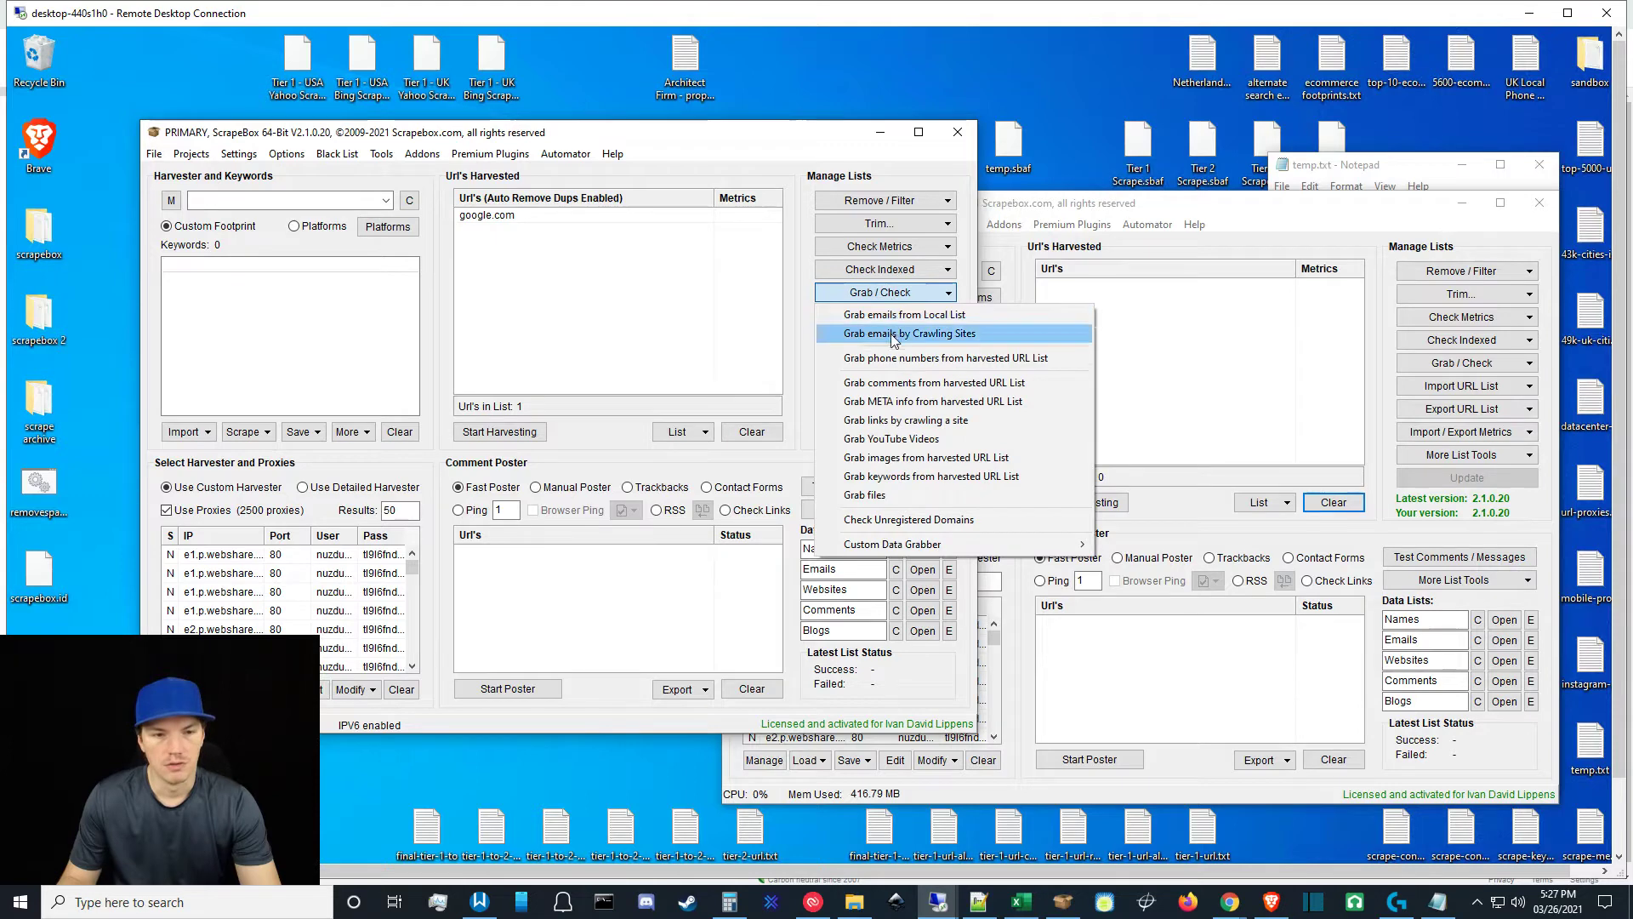
left_click(889, 334)
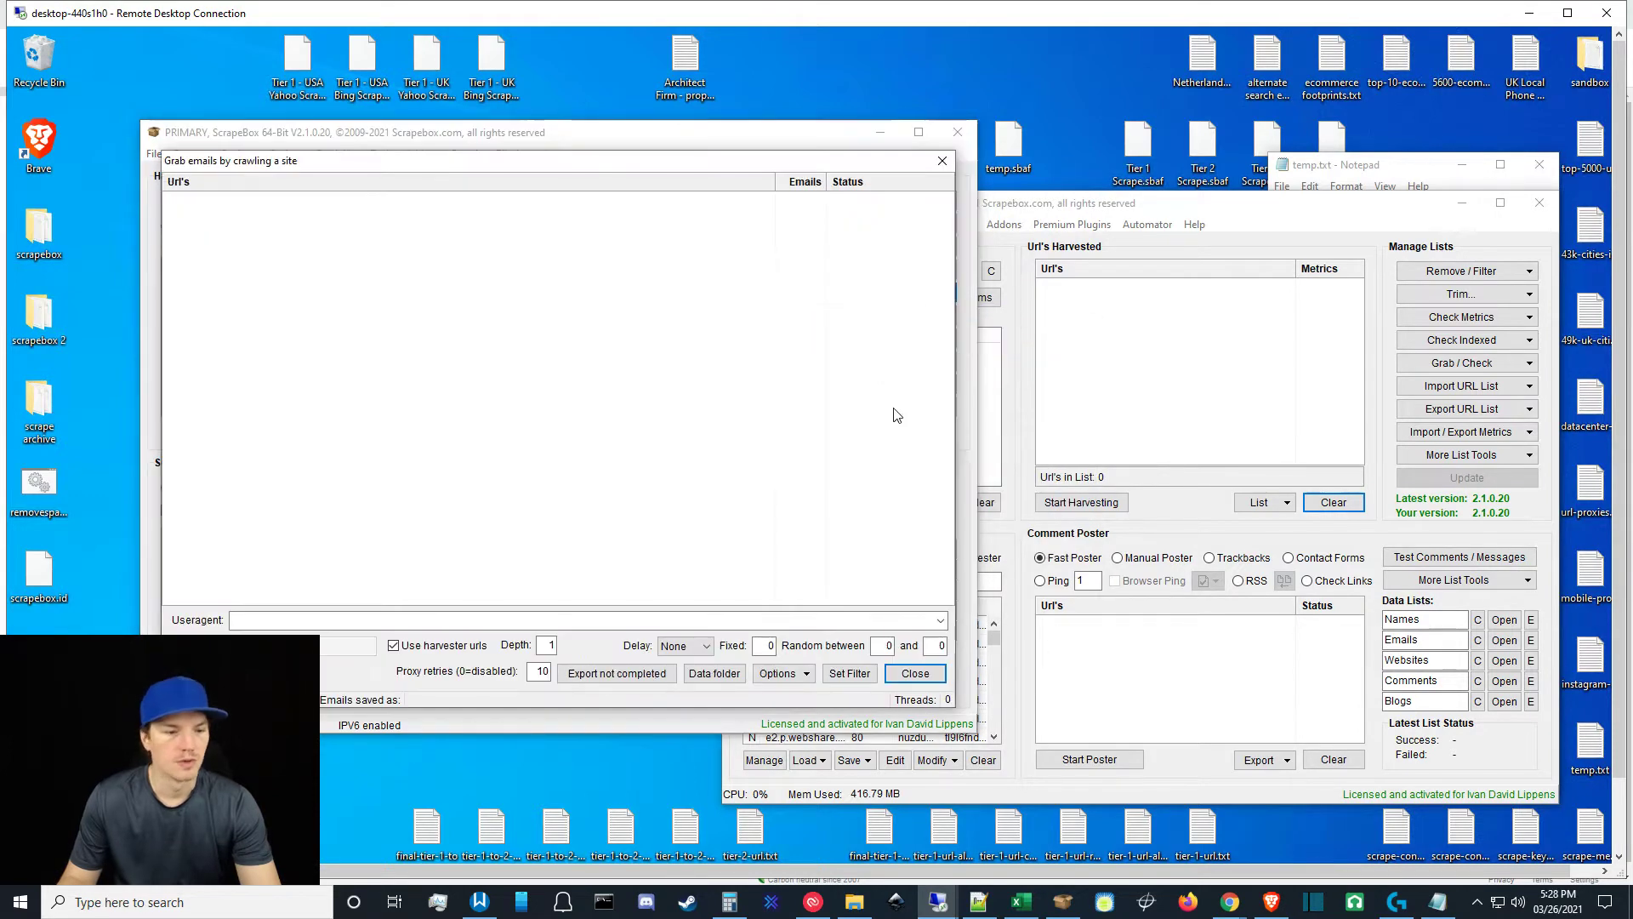
left_click(915, 673)
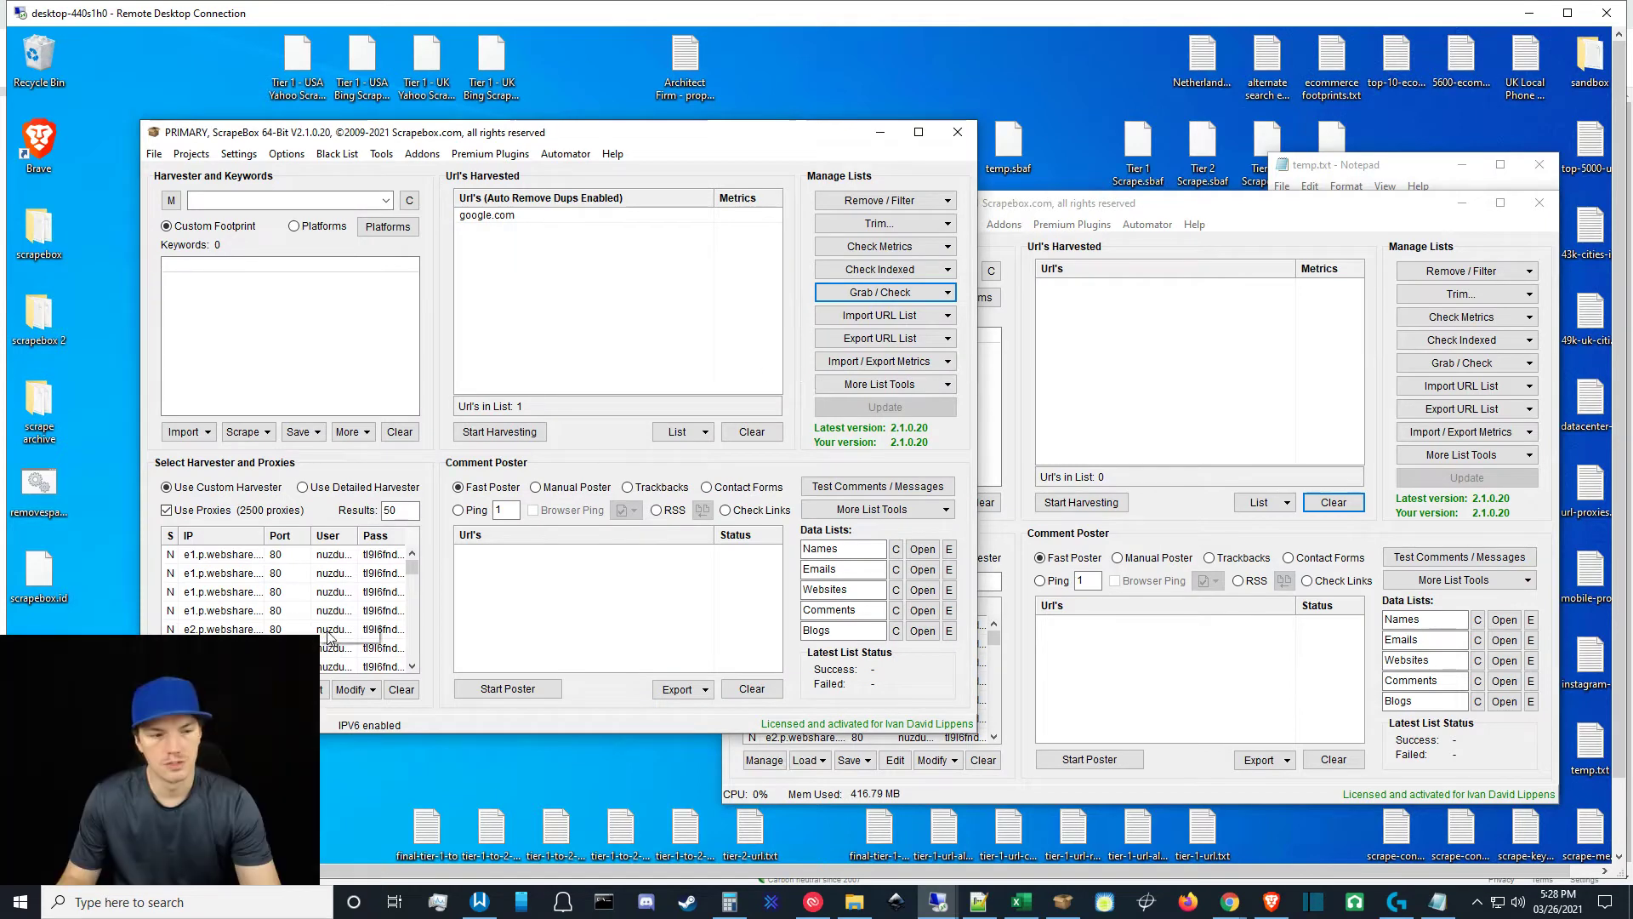
Clear the harvested URL list in the PRIMARY window, enter faire.com as the keyword, and copy it.
key("alt+Tab")
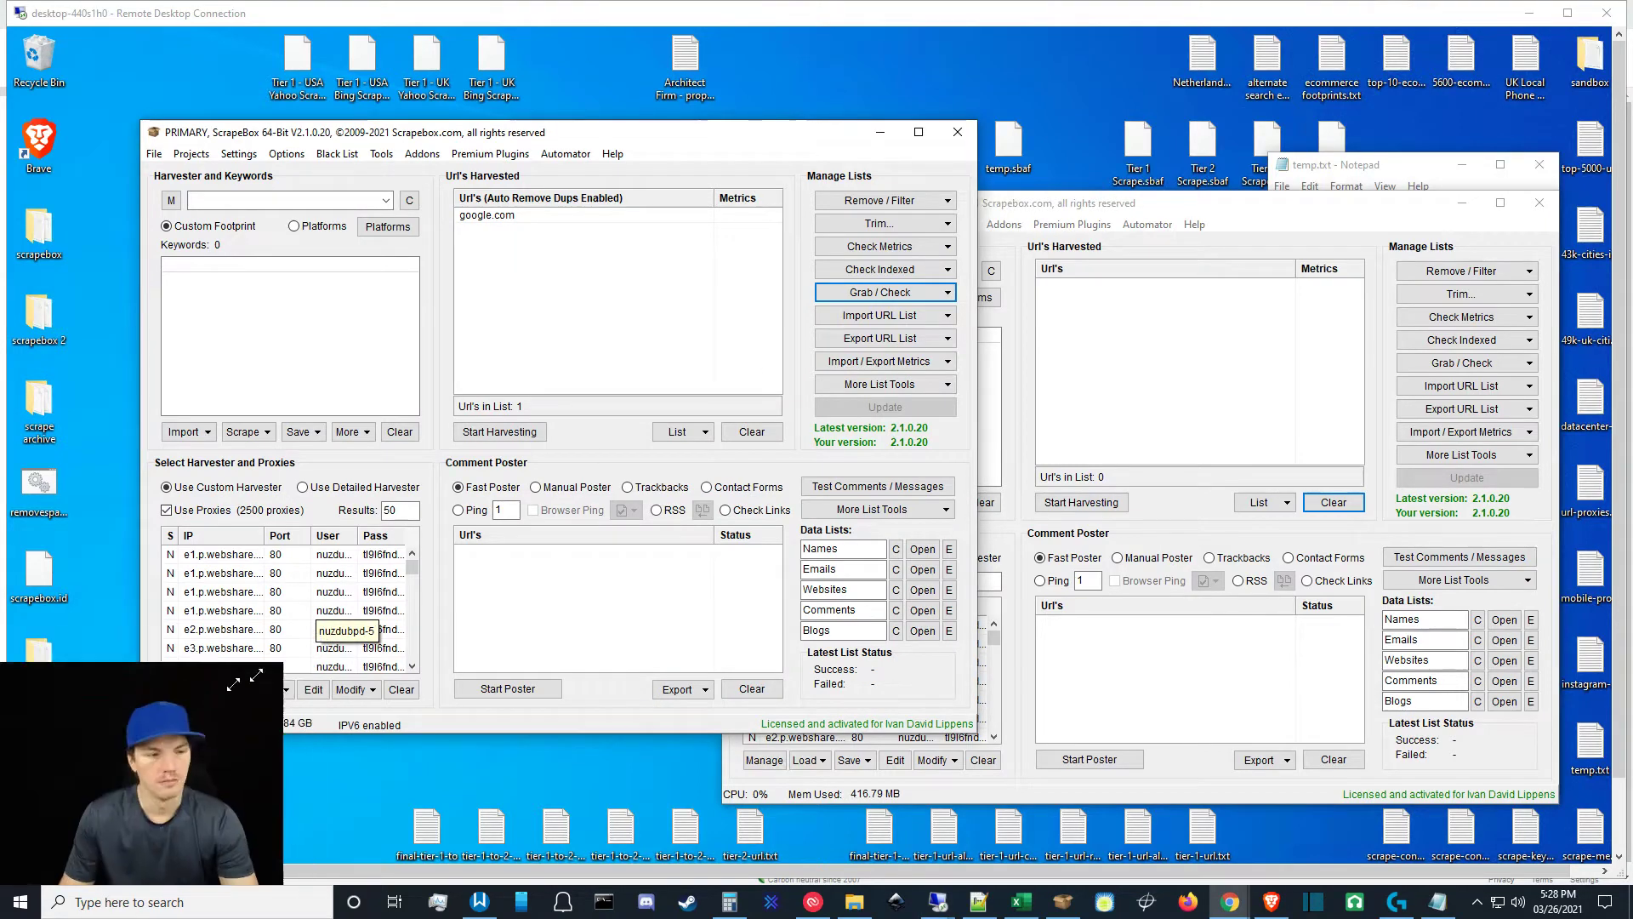
left_click_drag(315, 637, 502, 588)
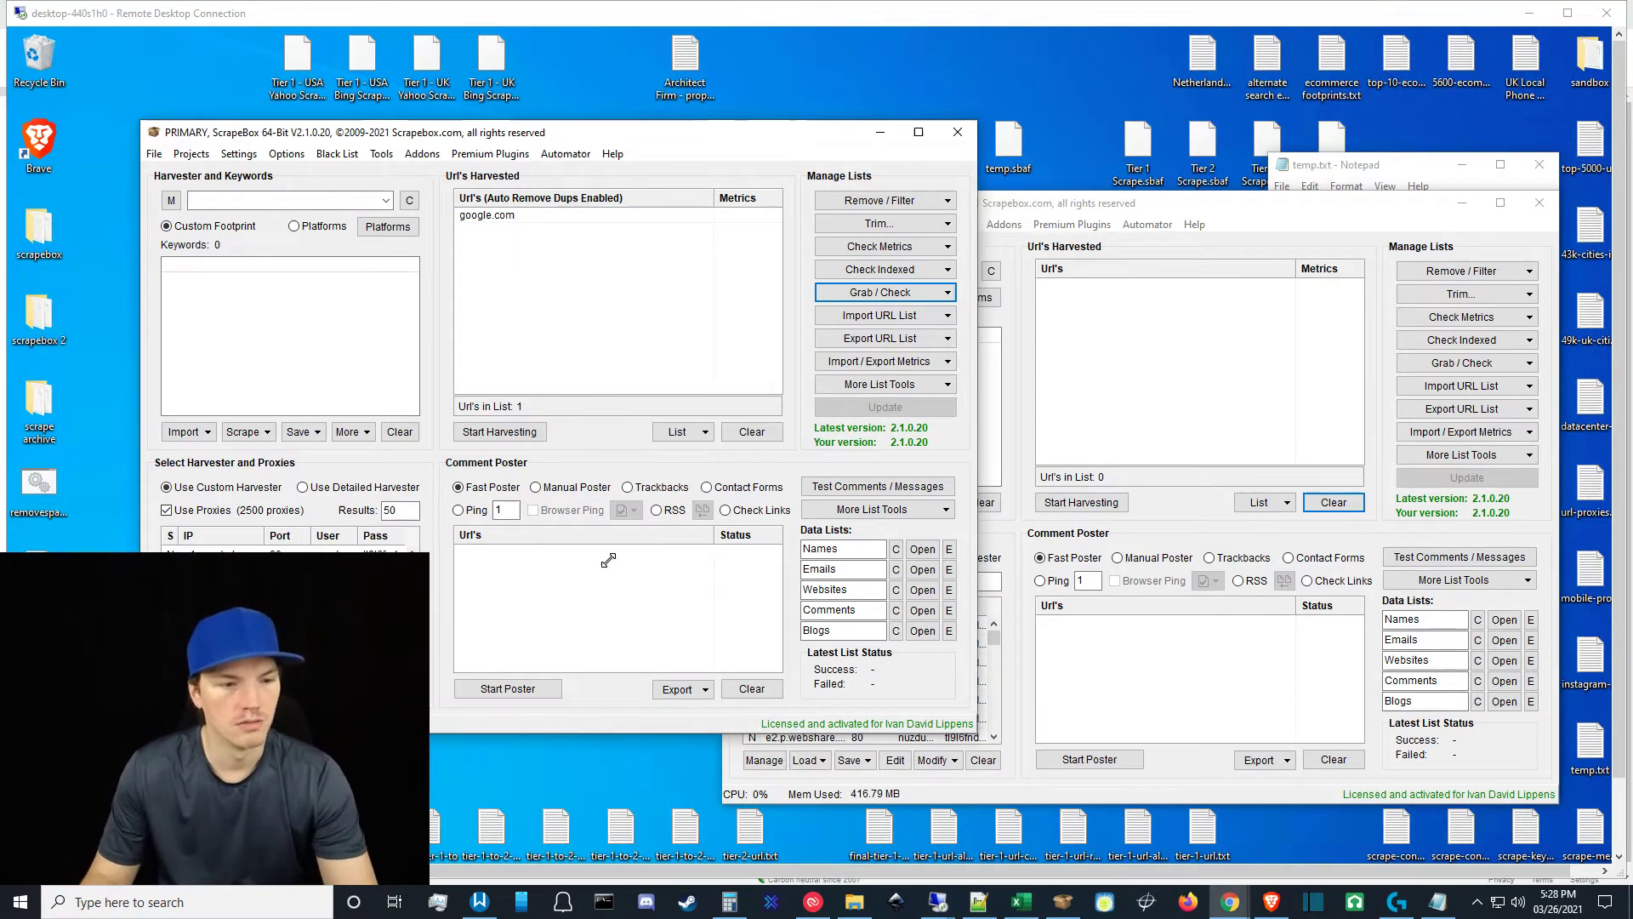
left_click(763, 437)
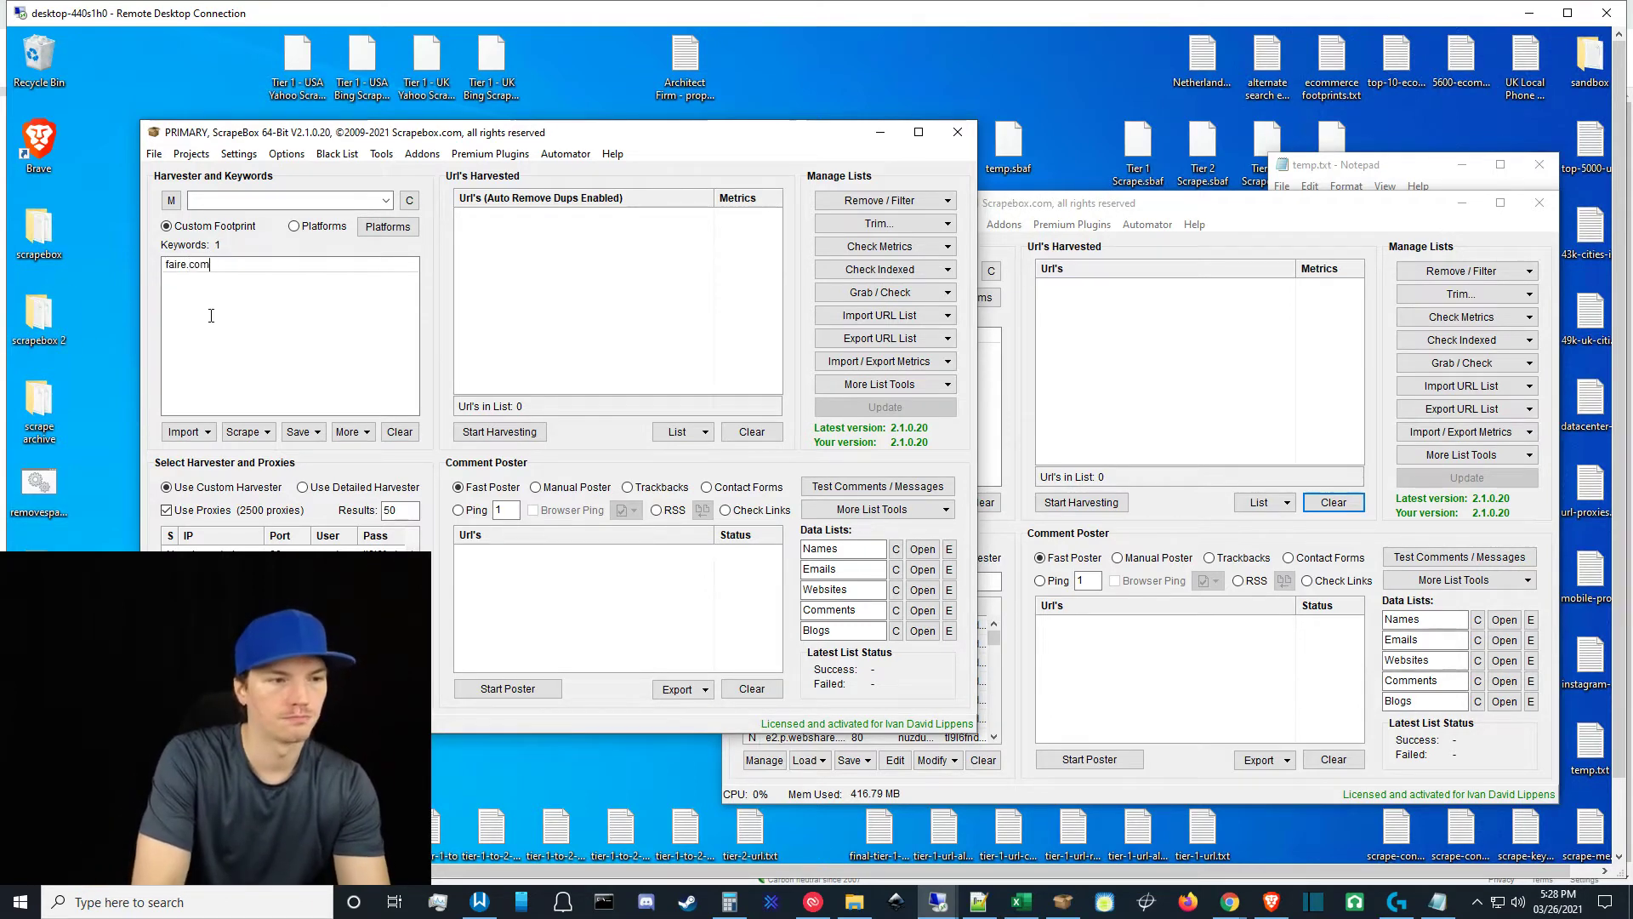
key("ctrl+a")
key("ctrl+c")
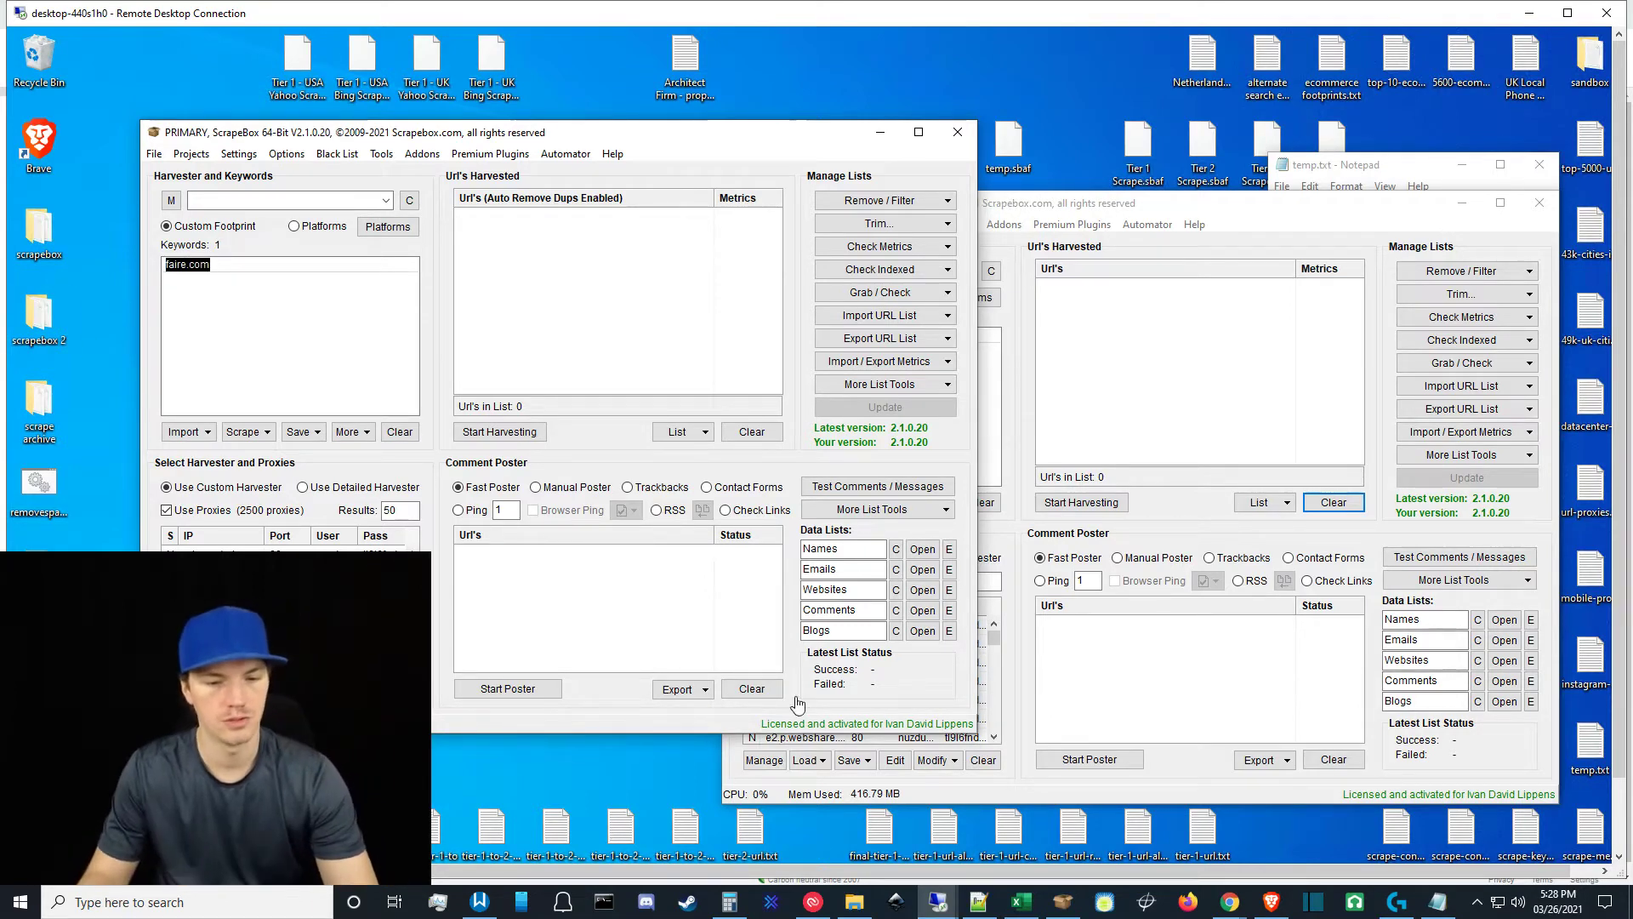
Switch to the Brave browser, load faire.com in the New Tab page, and look through its homepage.
left_click(1271, 900)
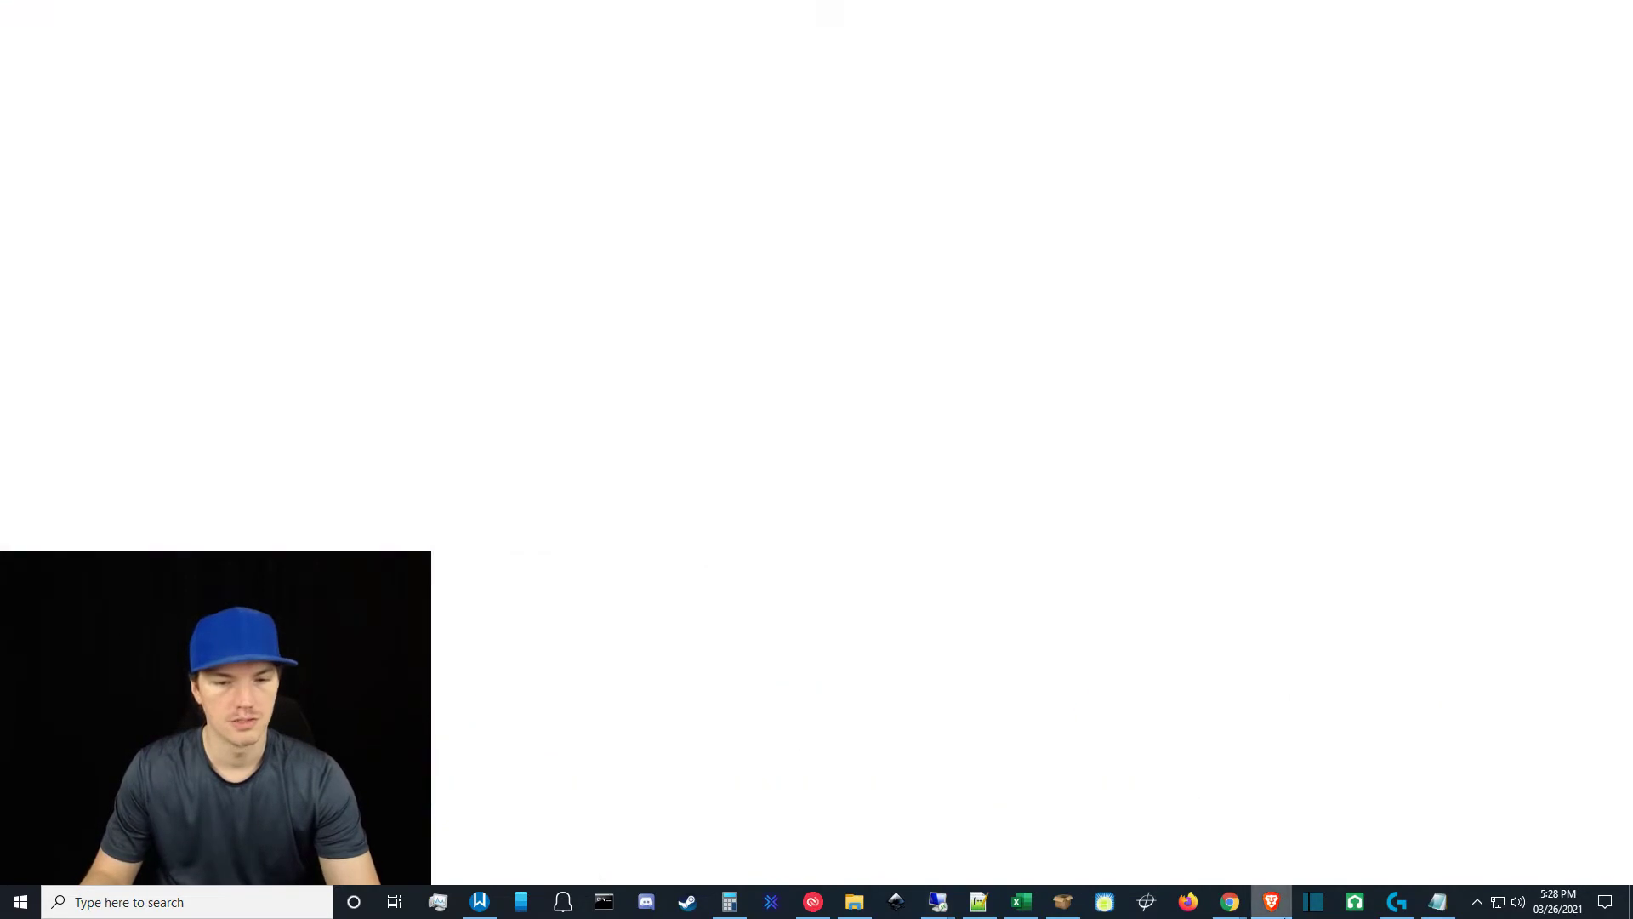
left_click(226, 13)
key("ctrl+v")
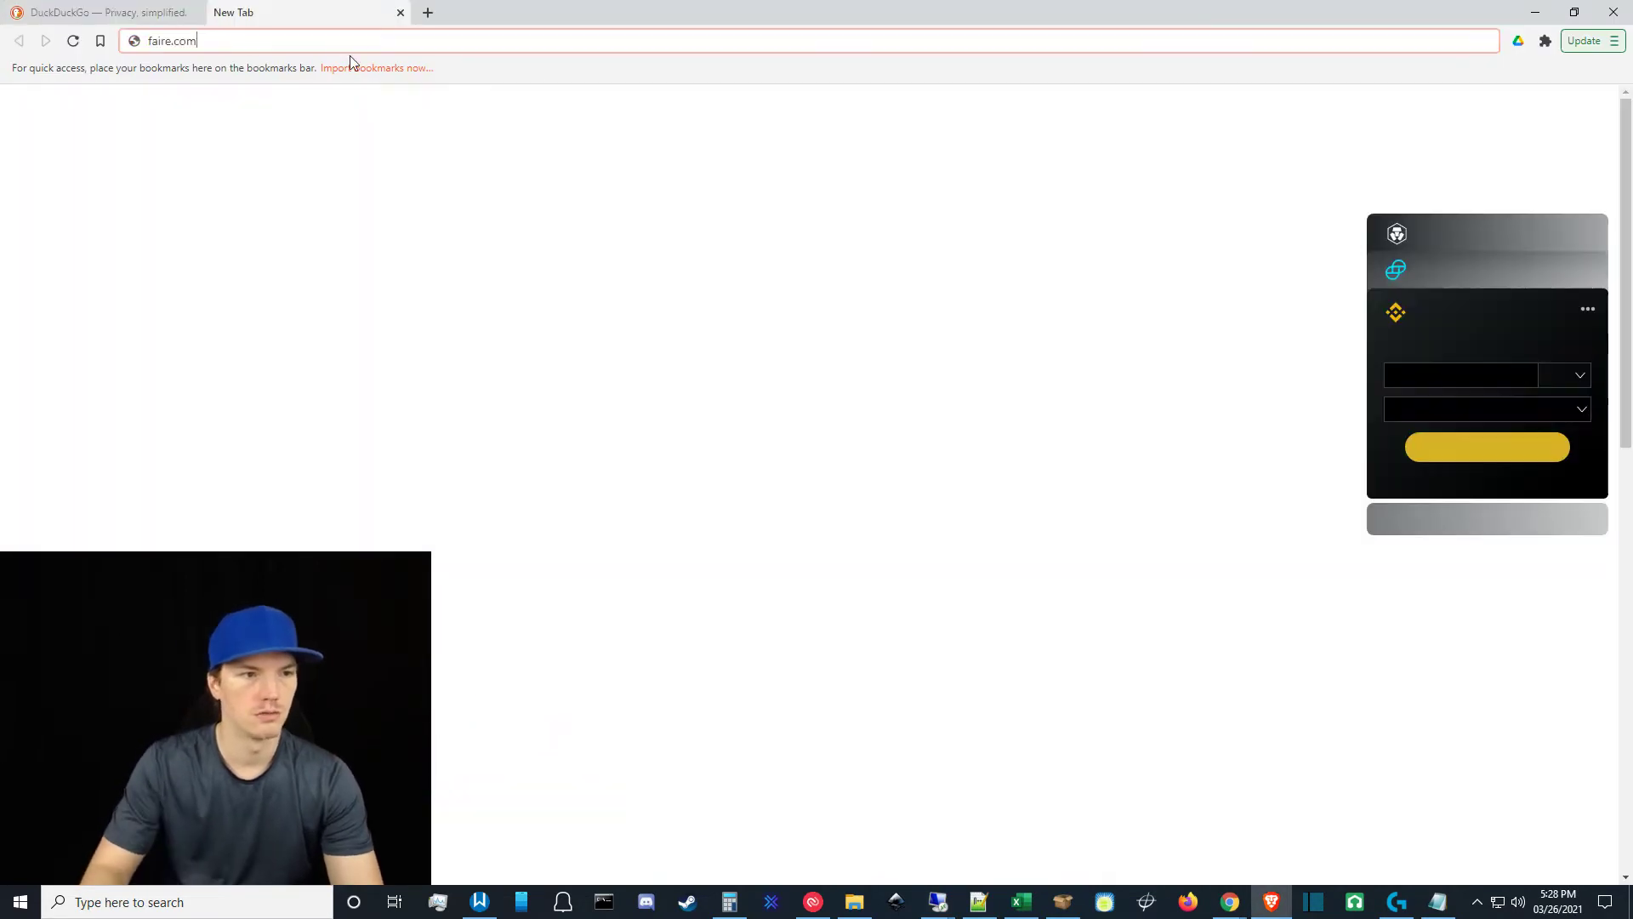
key("Return")
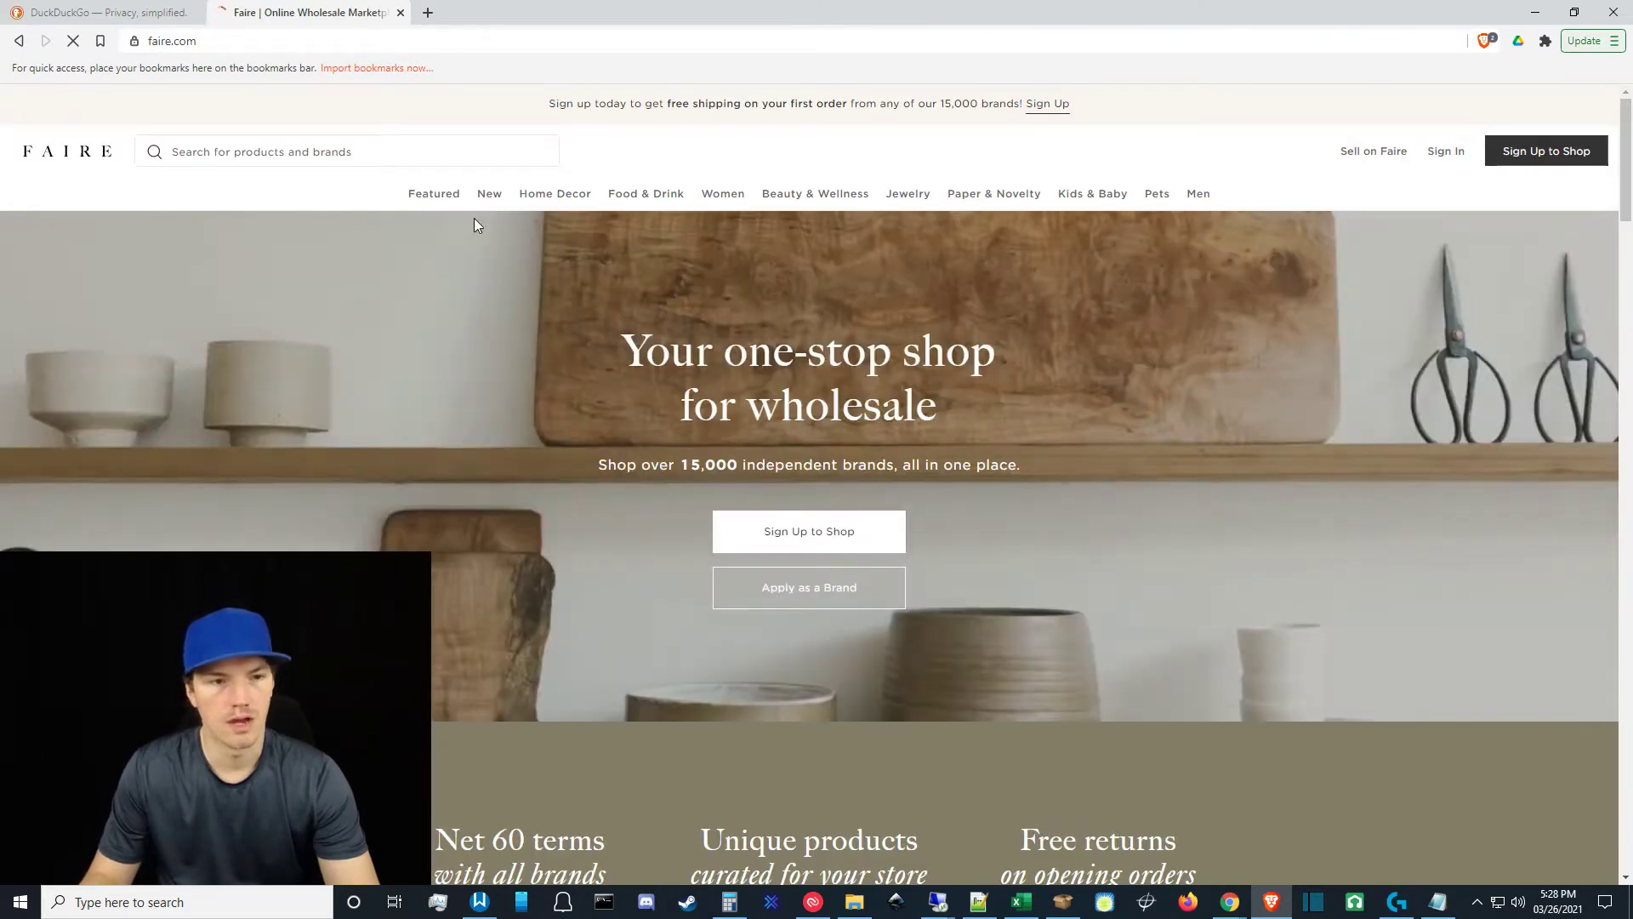
left_click_drag(1625, 185, 1602, 305)
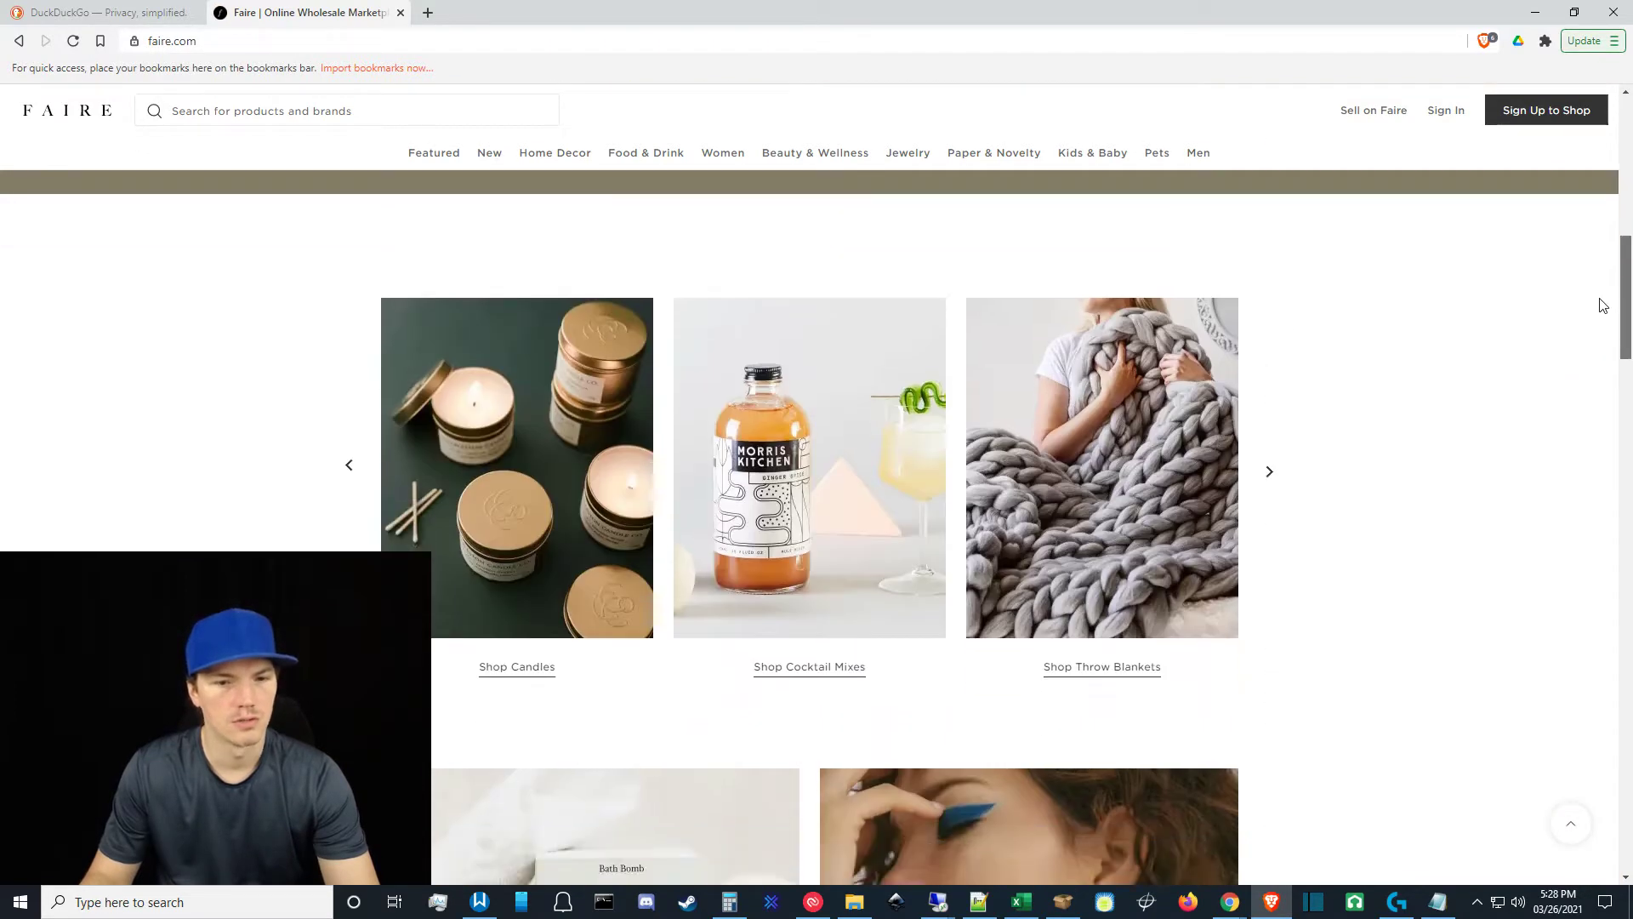
Open the cocktail mixes and candles categories from the faire.com homepage in new tabs, and look through the Wholesale Candles page.
middle_click(808, 585)
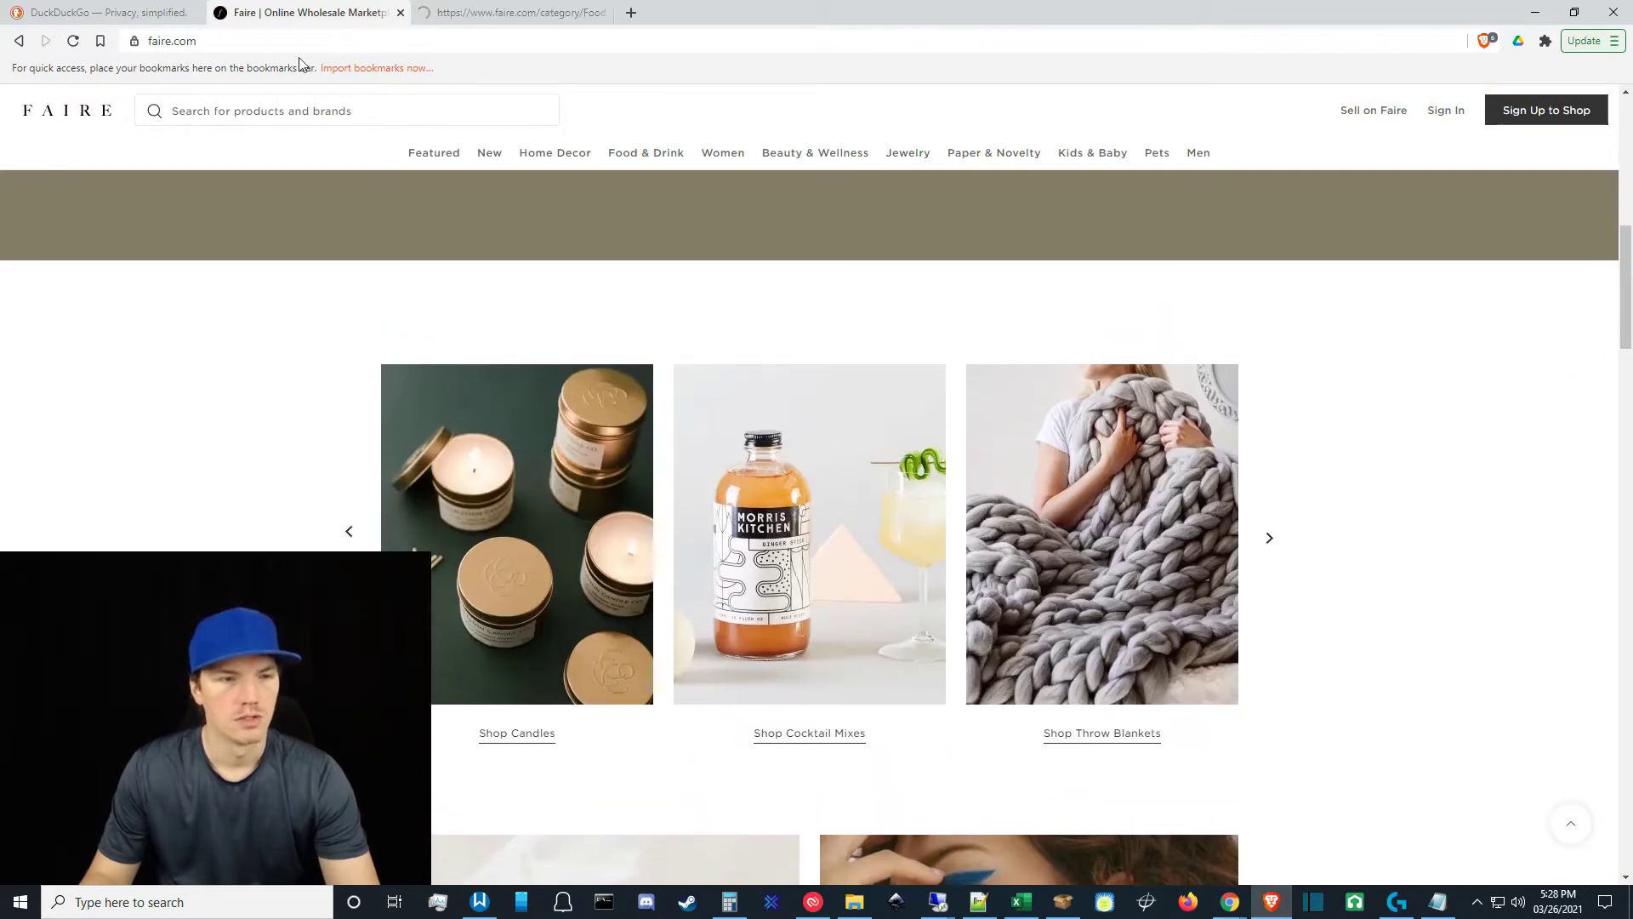
middle_click(539, 475)
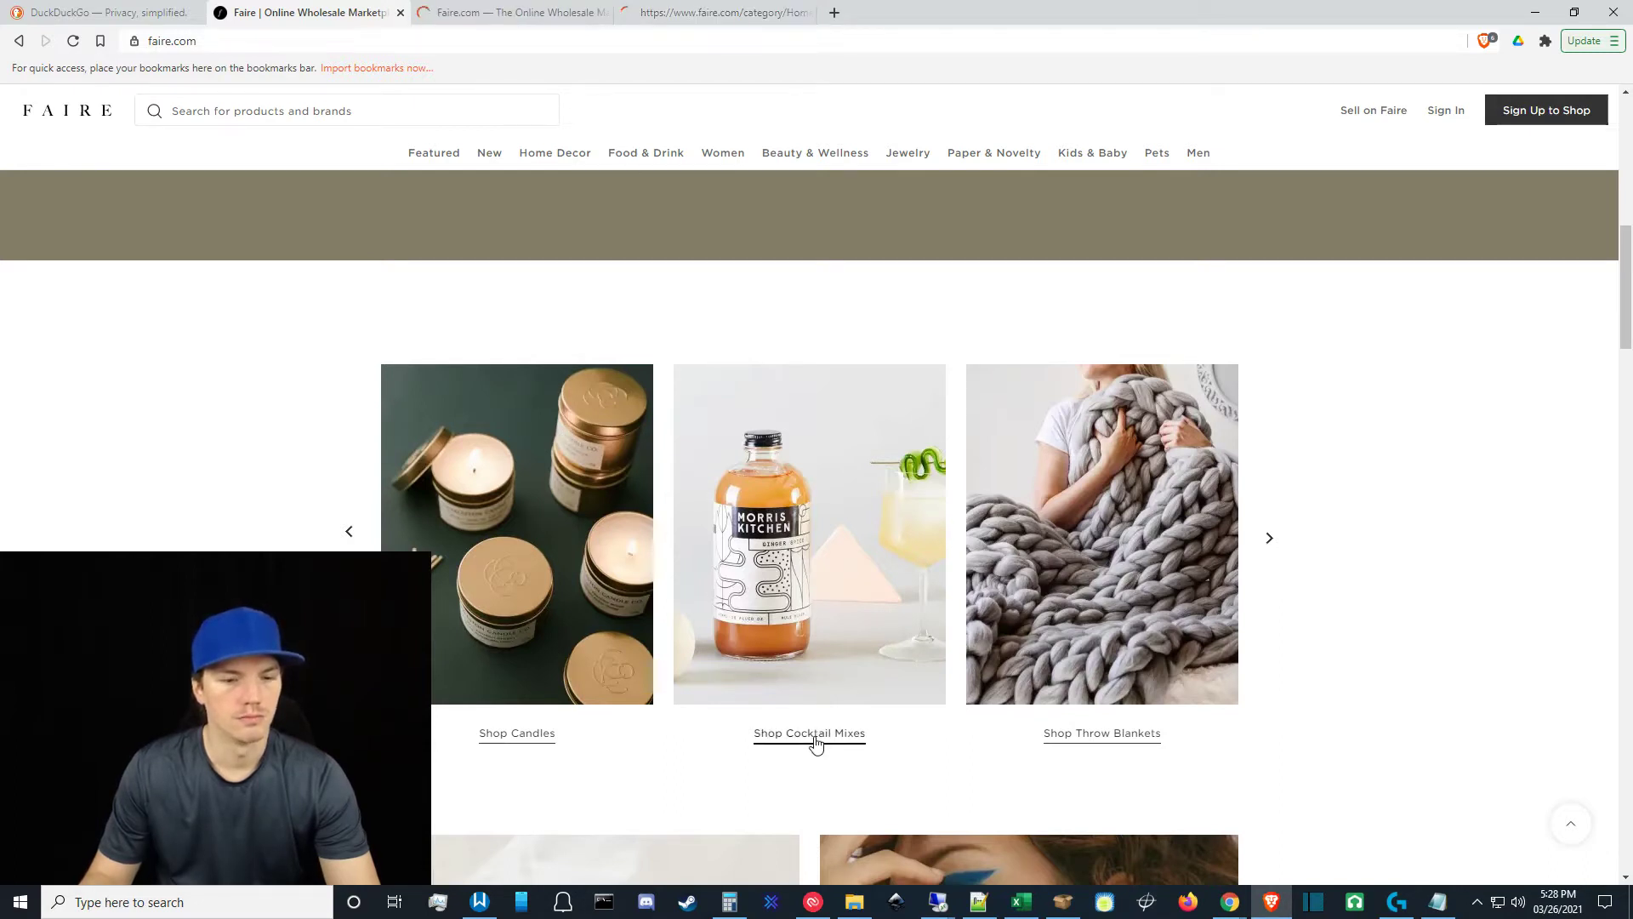
left_click(718, 12)
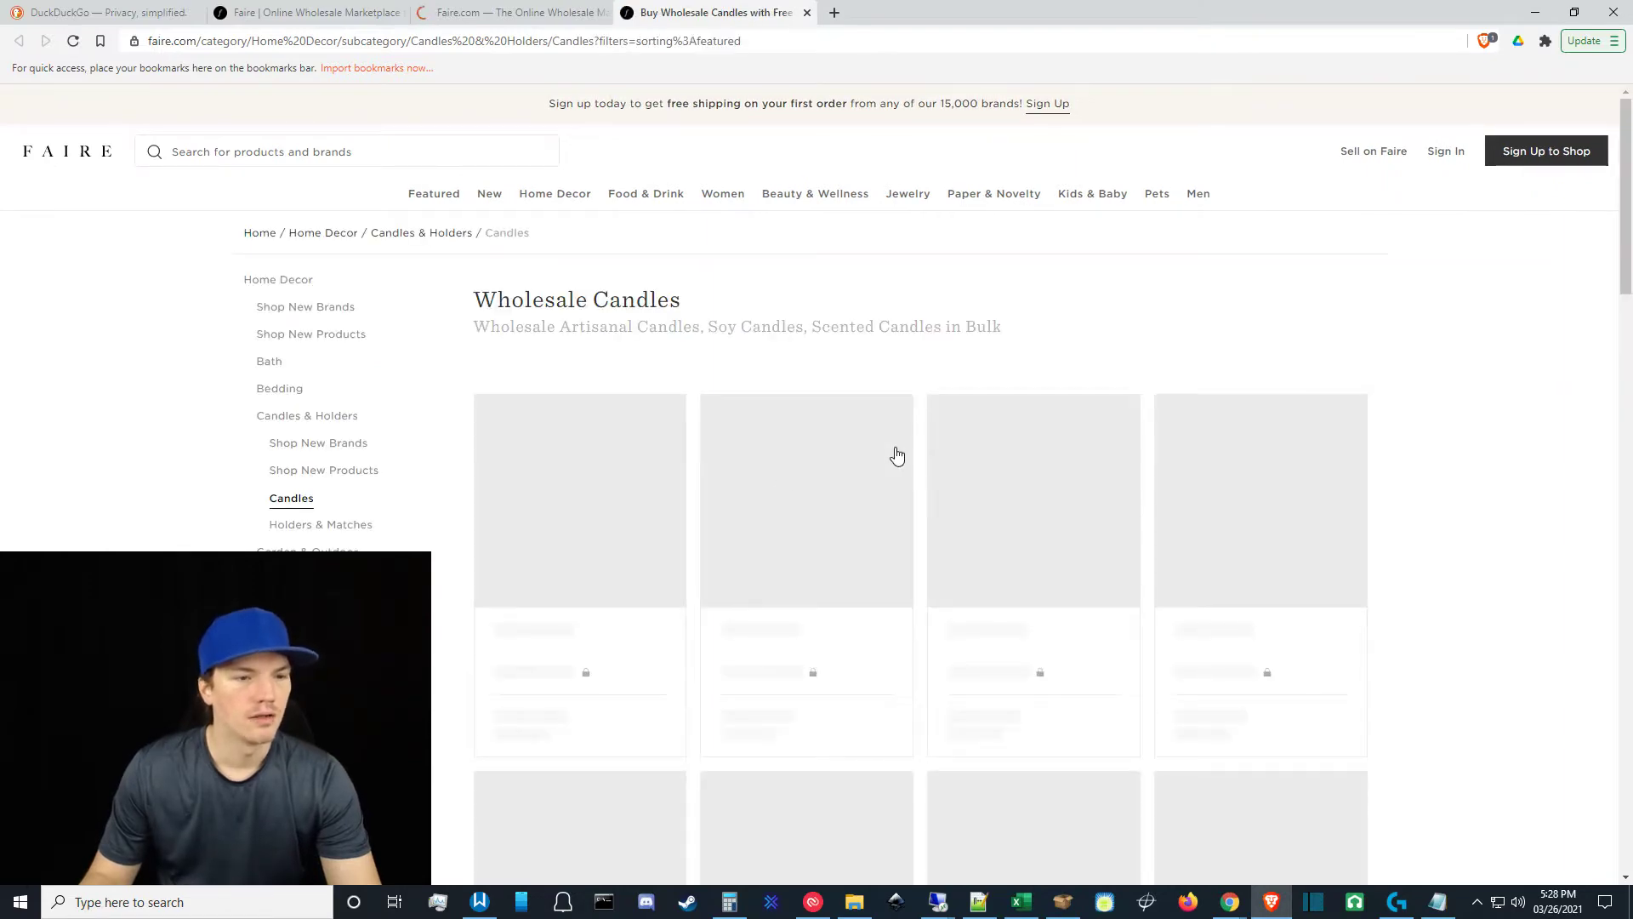
scroll(561, 536, "down", 5)
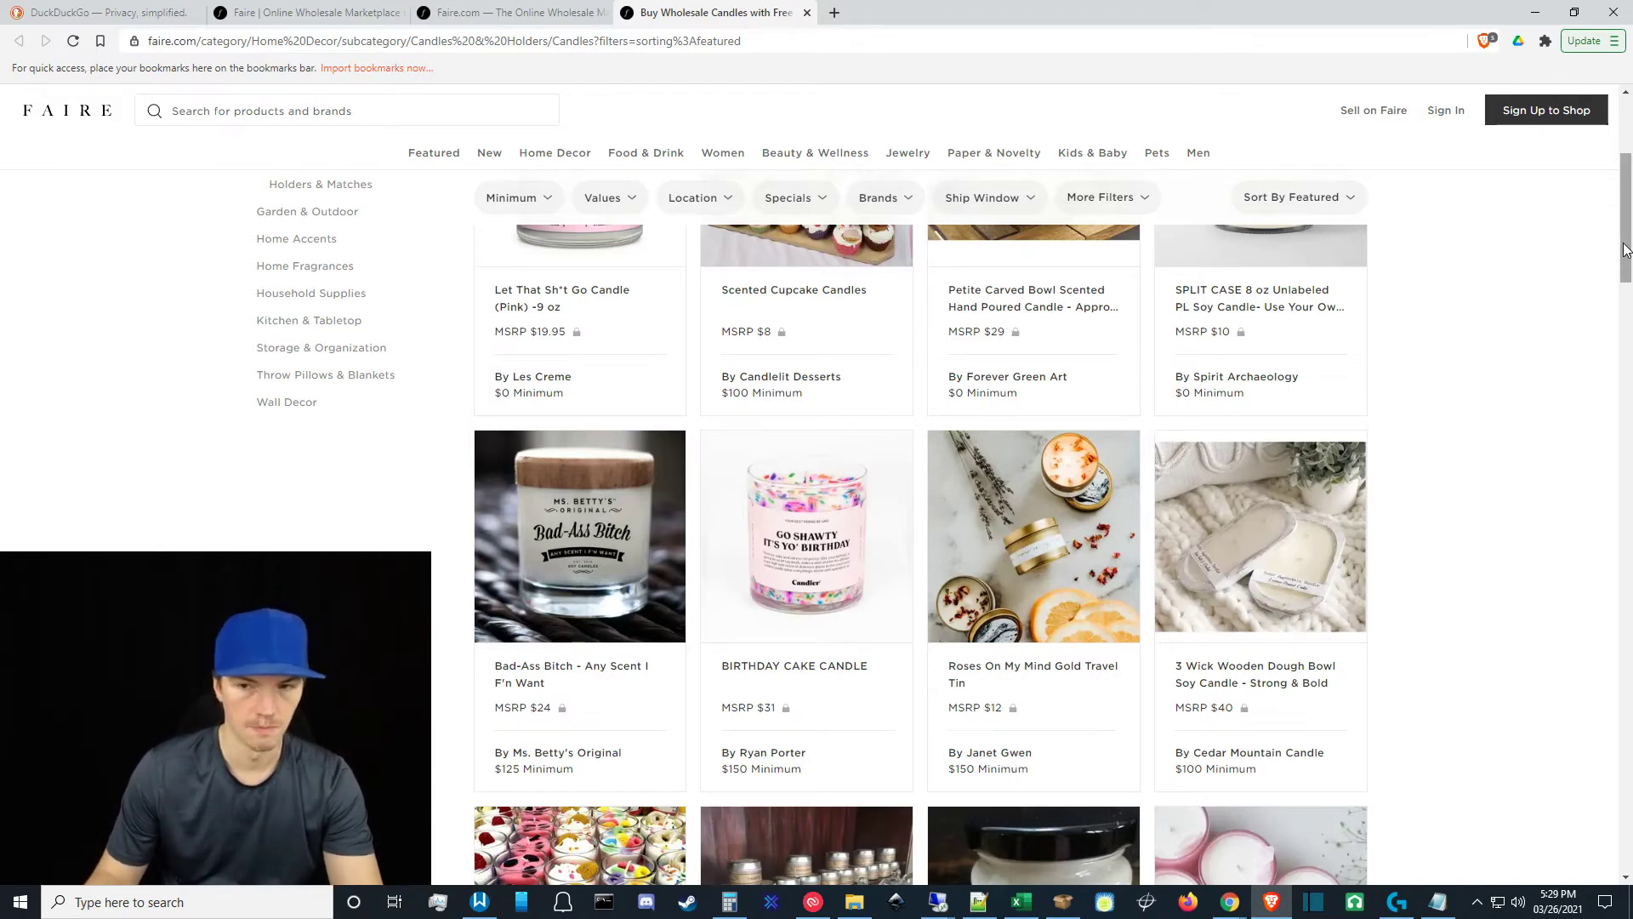
scroll(1629, 241, "up", 5)
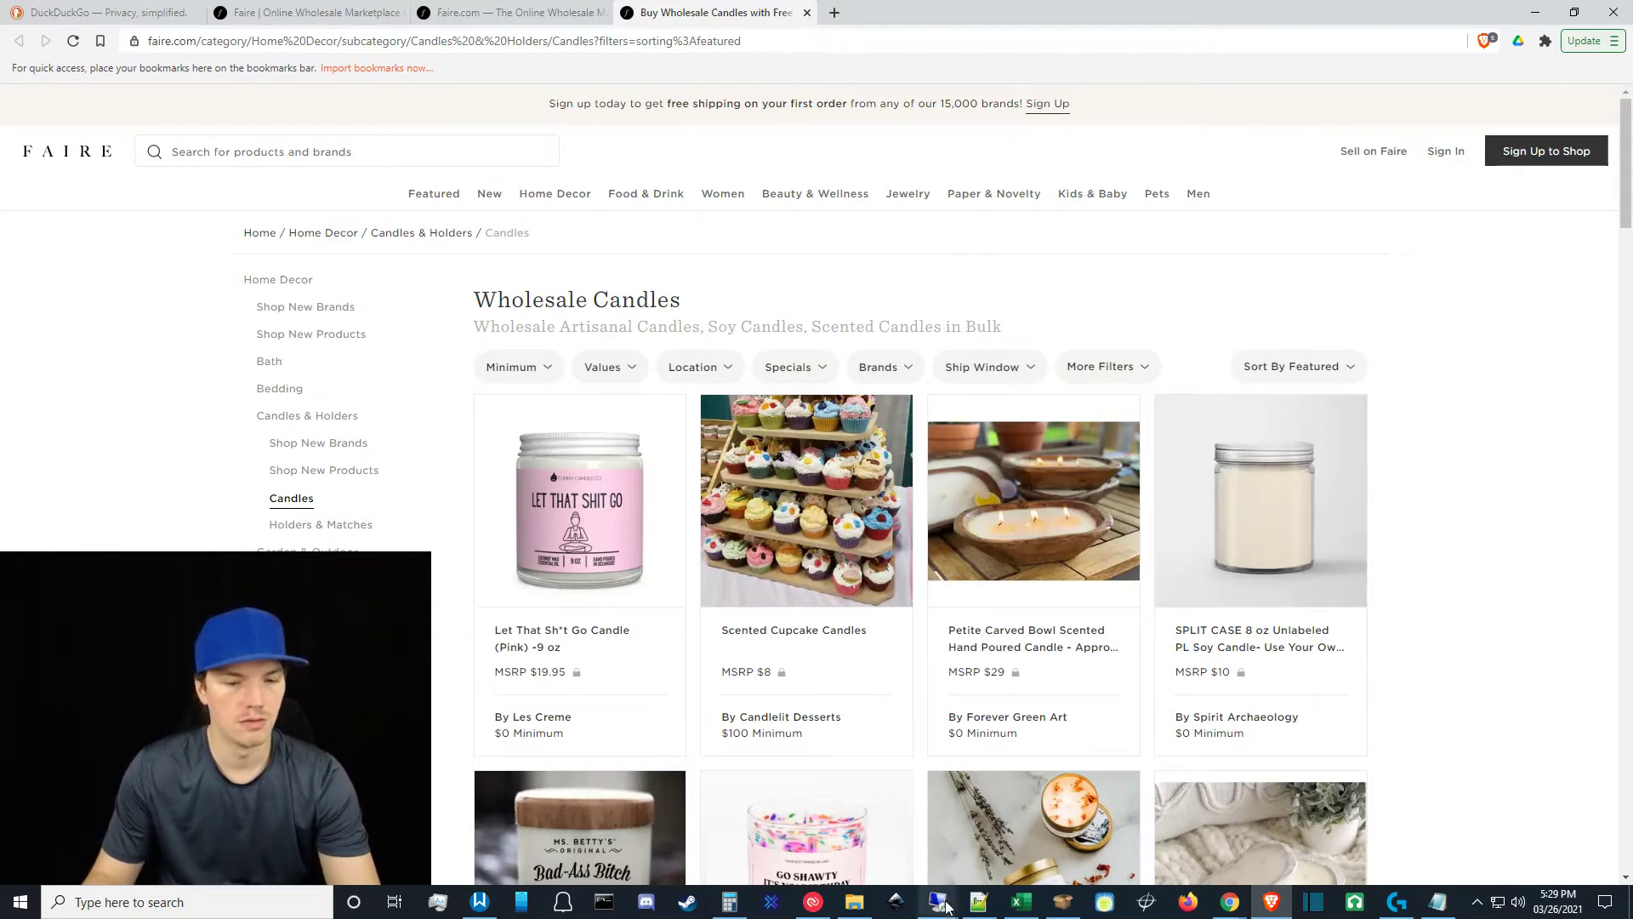
Switch to the ScrapeBox remote desktop and view the PRIMARY window's grab and check options without choosing one.
mouse_move(938, 901)
left_click(1042, 820)
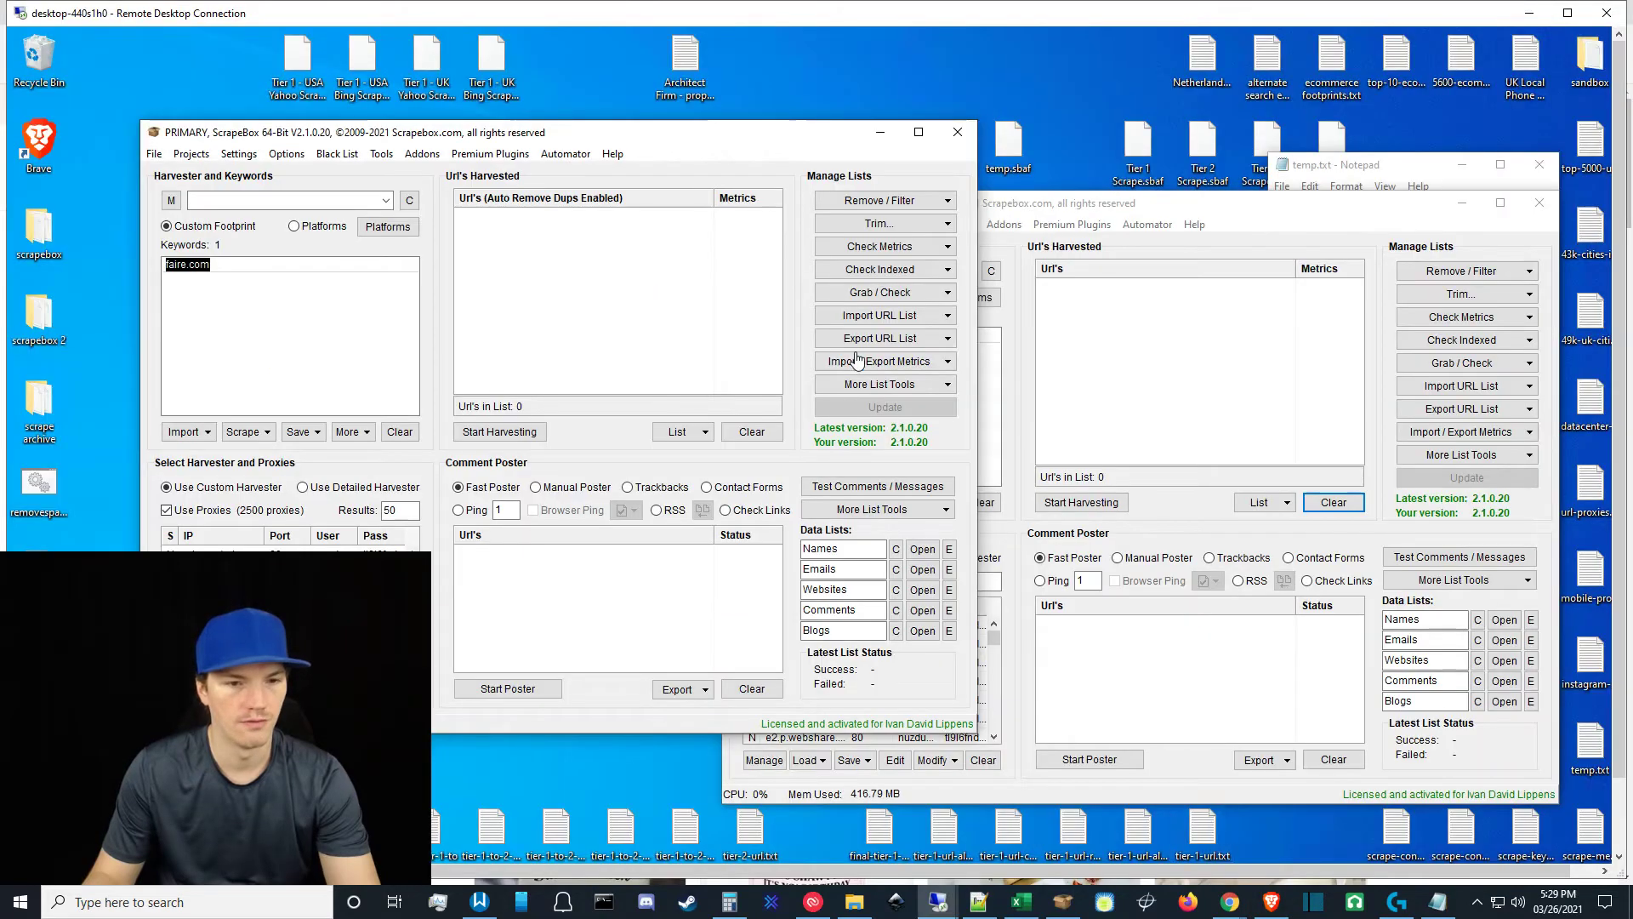
left_click(886, 293)
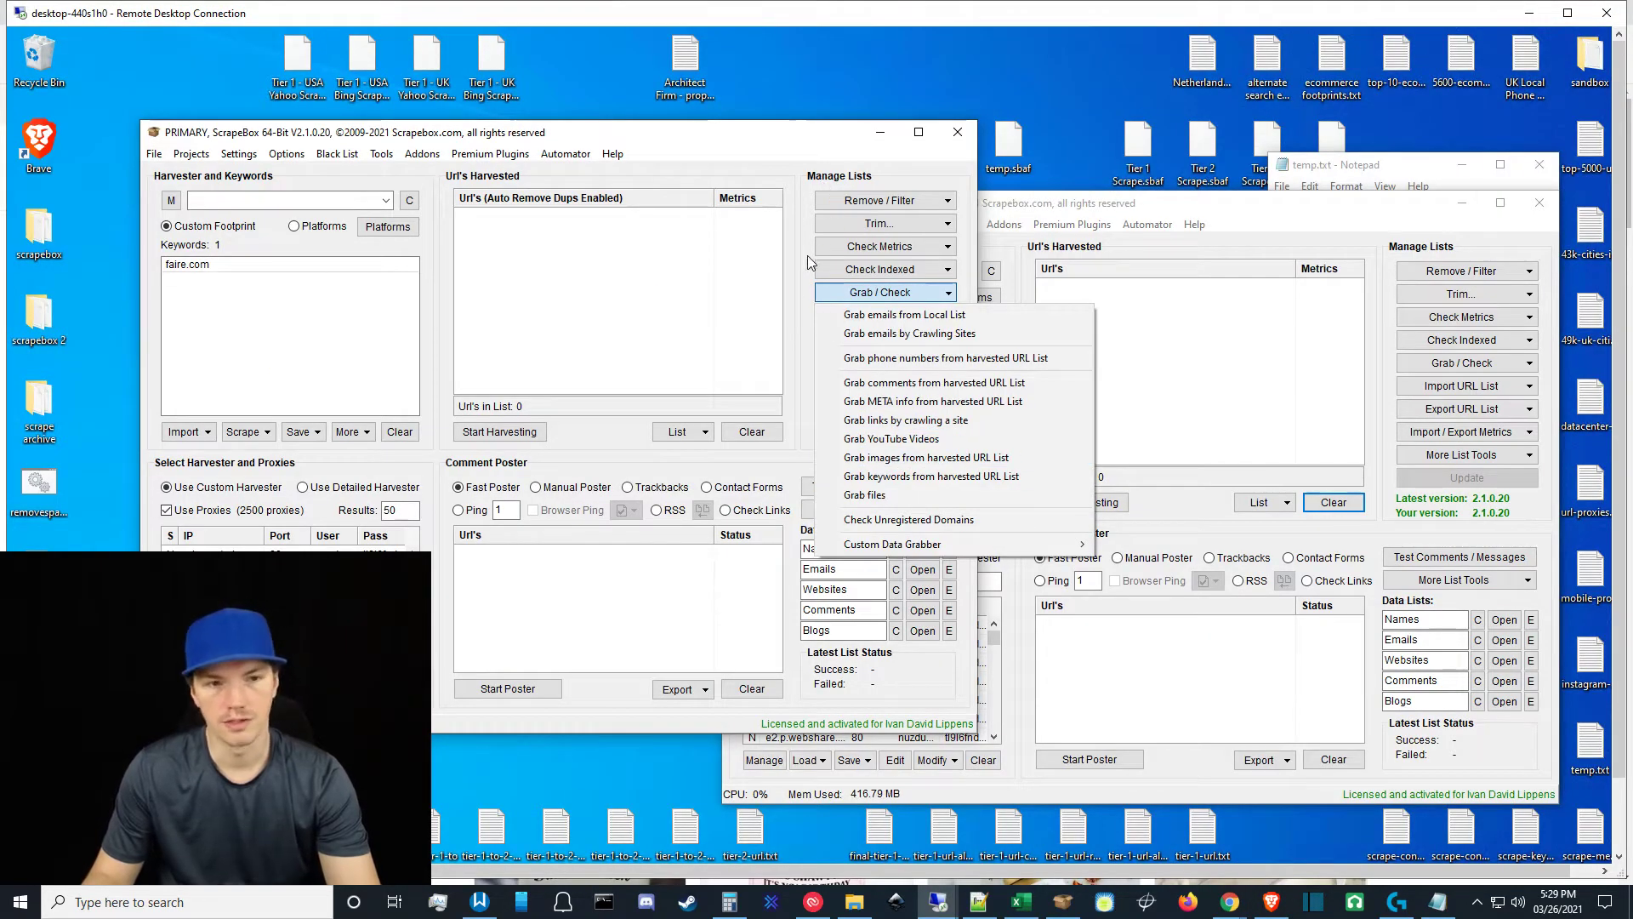
left_click(788, 295)
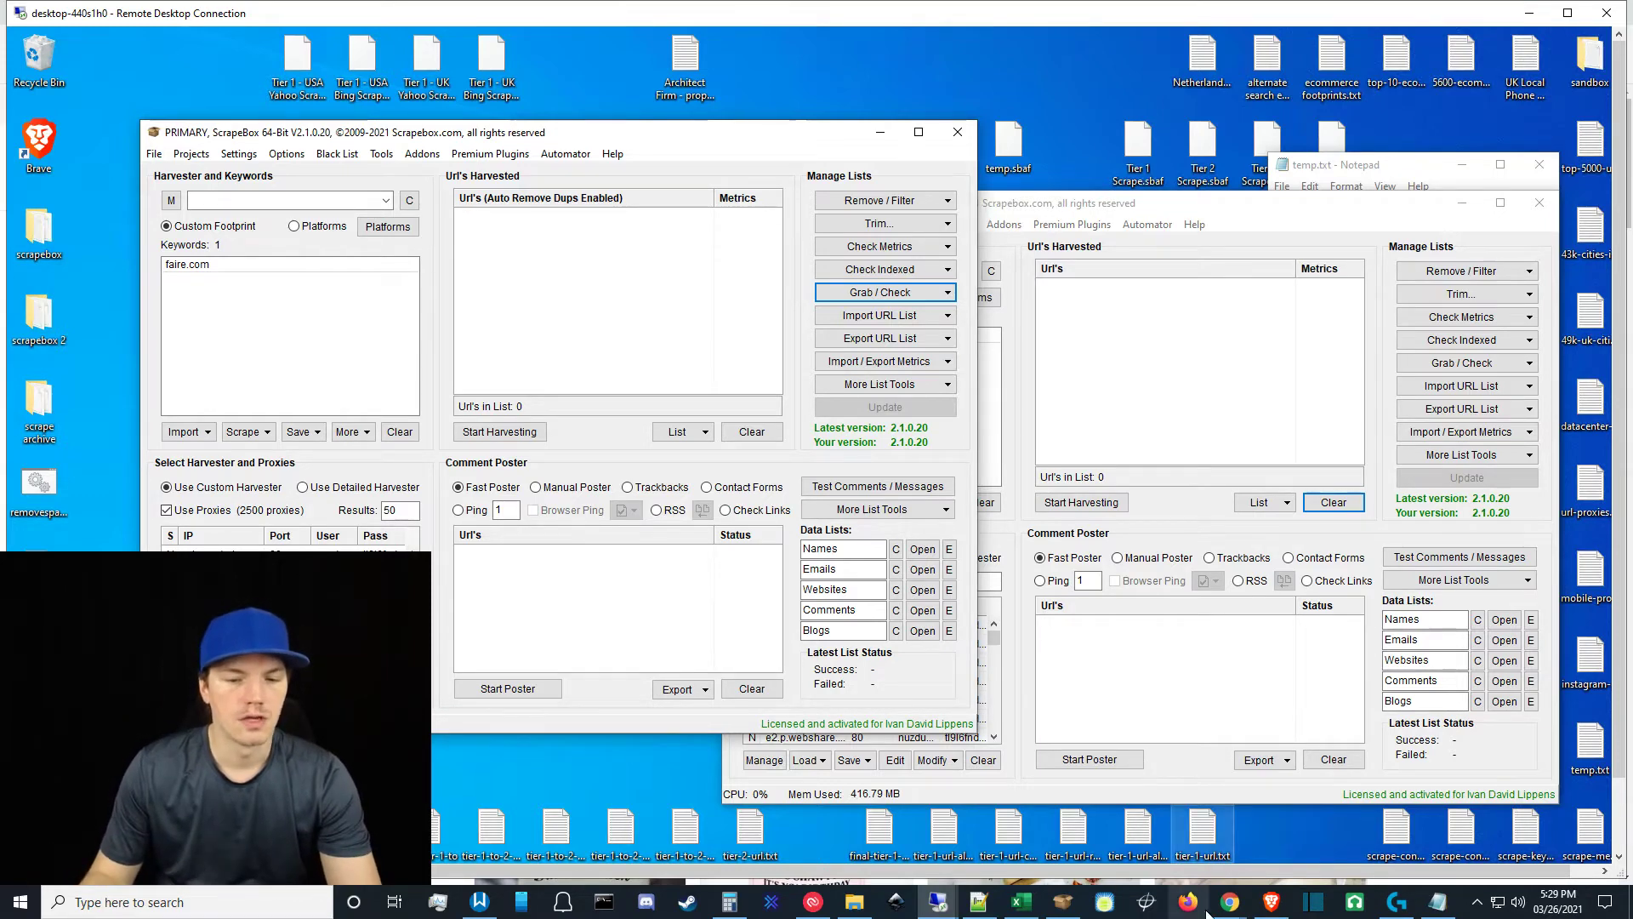
left_click(1268, 911)
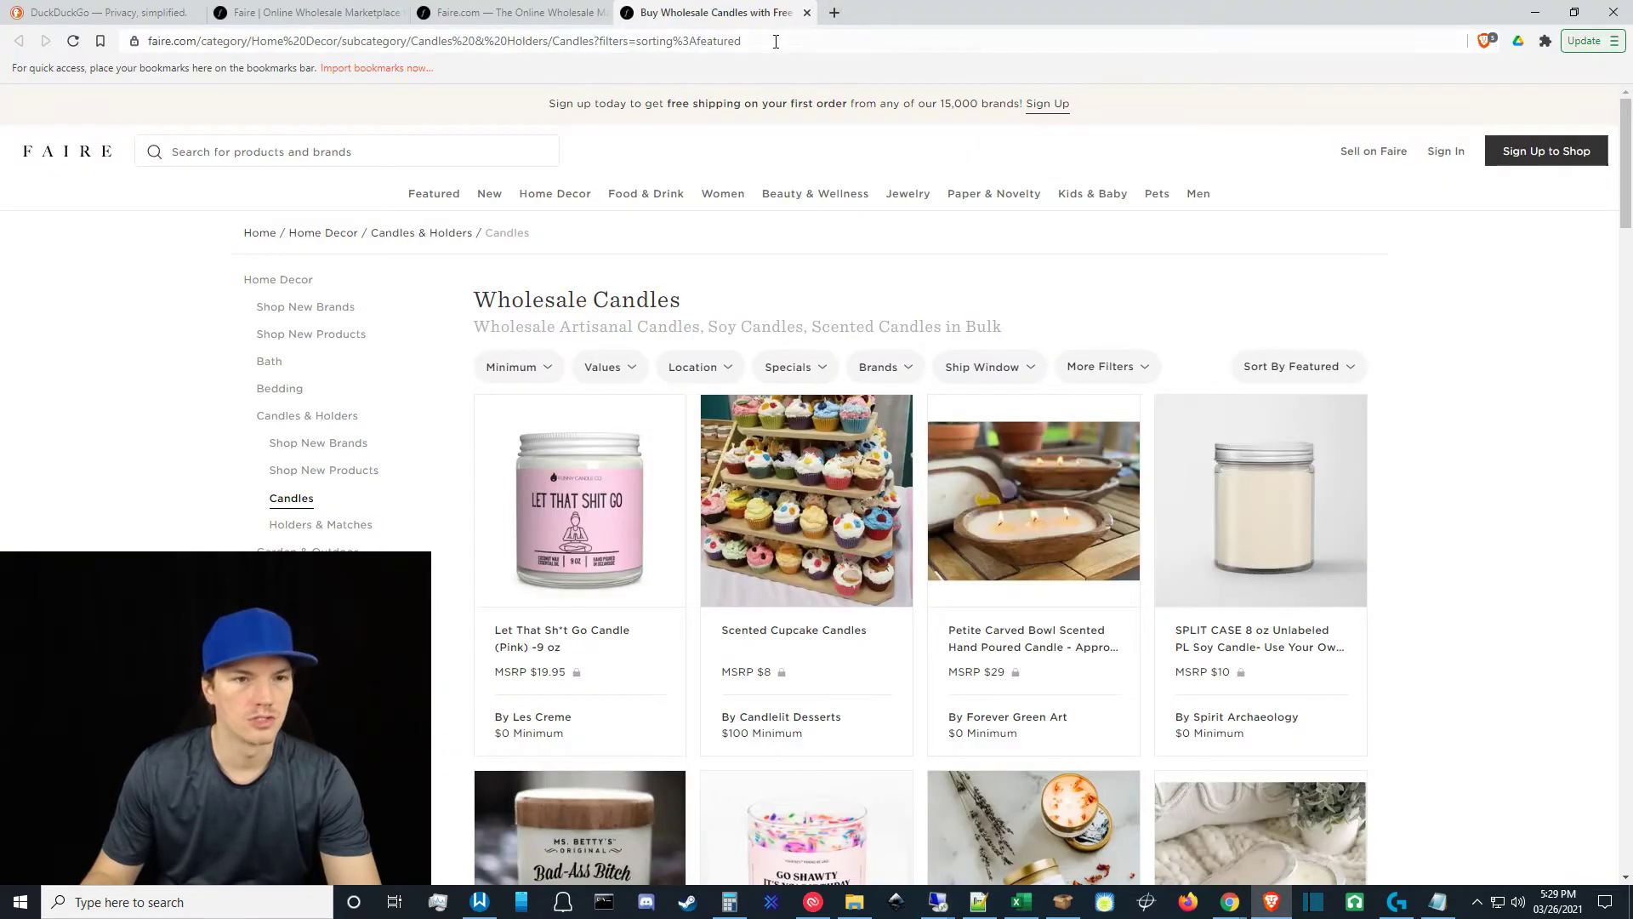
left_click_drag(752, 41, 206, 43)
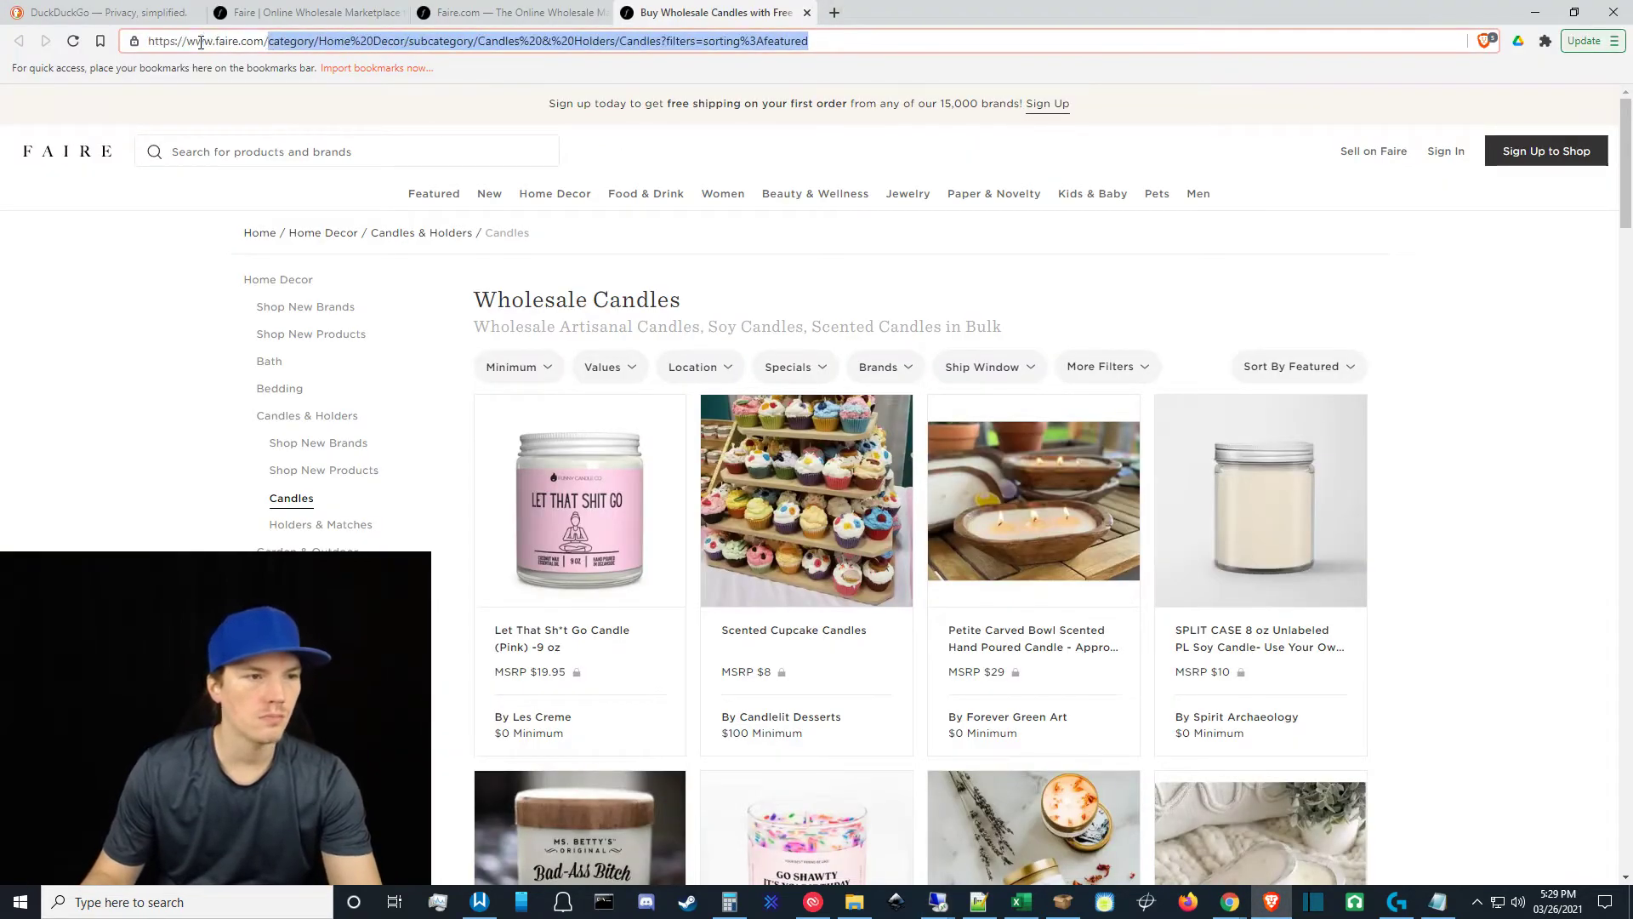
key("BackSpace")
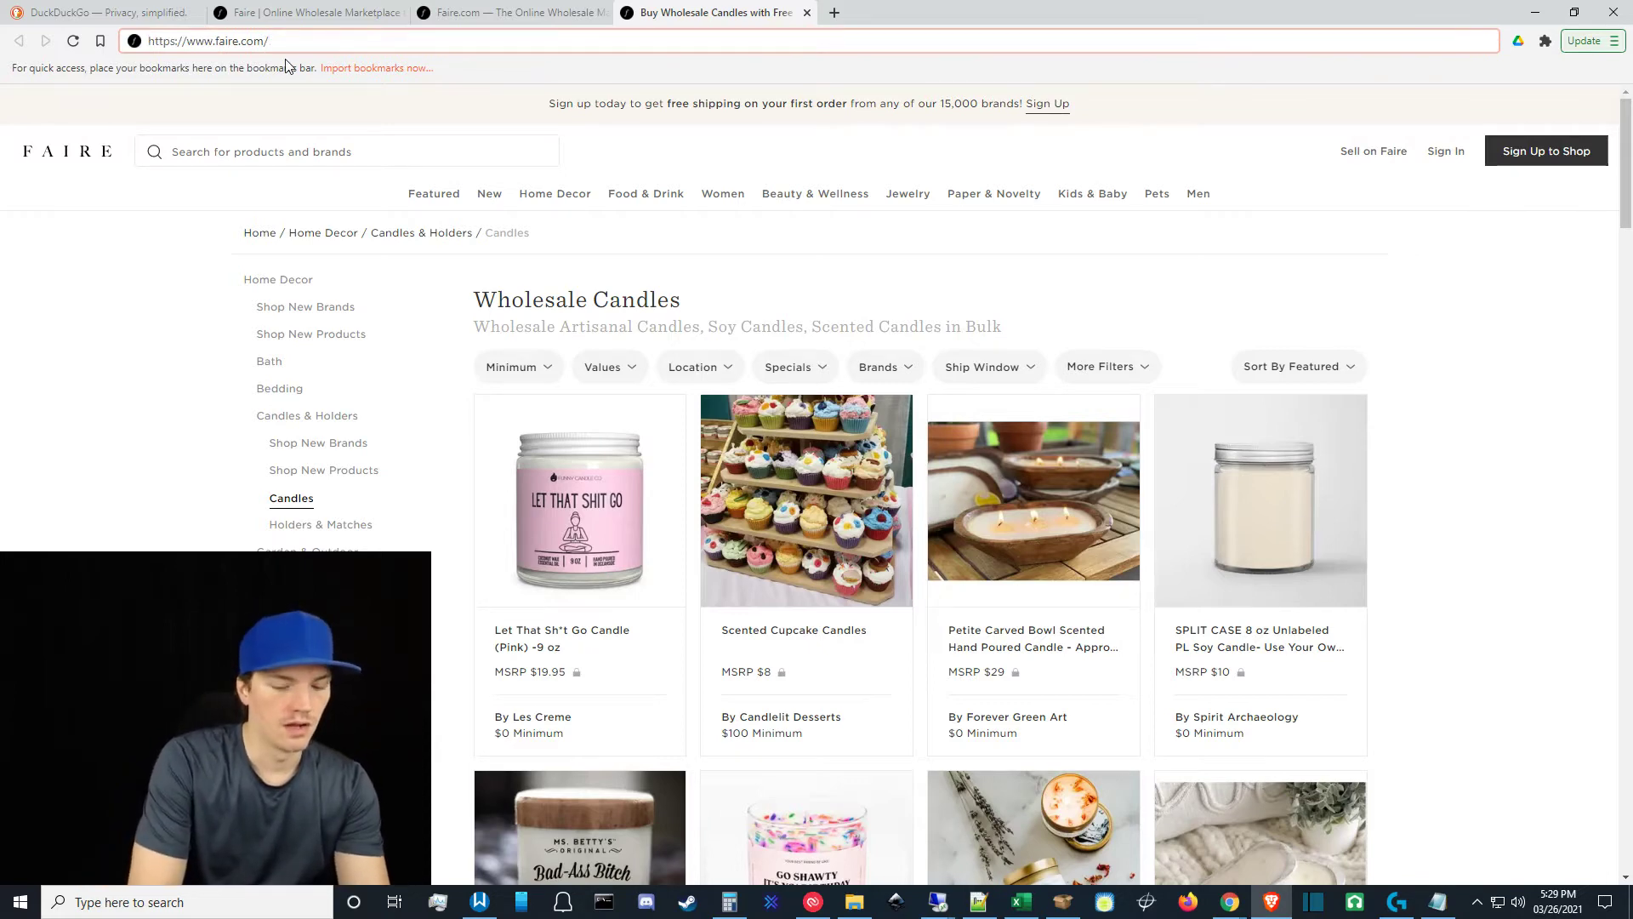
type("sitemap")
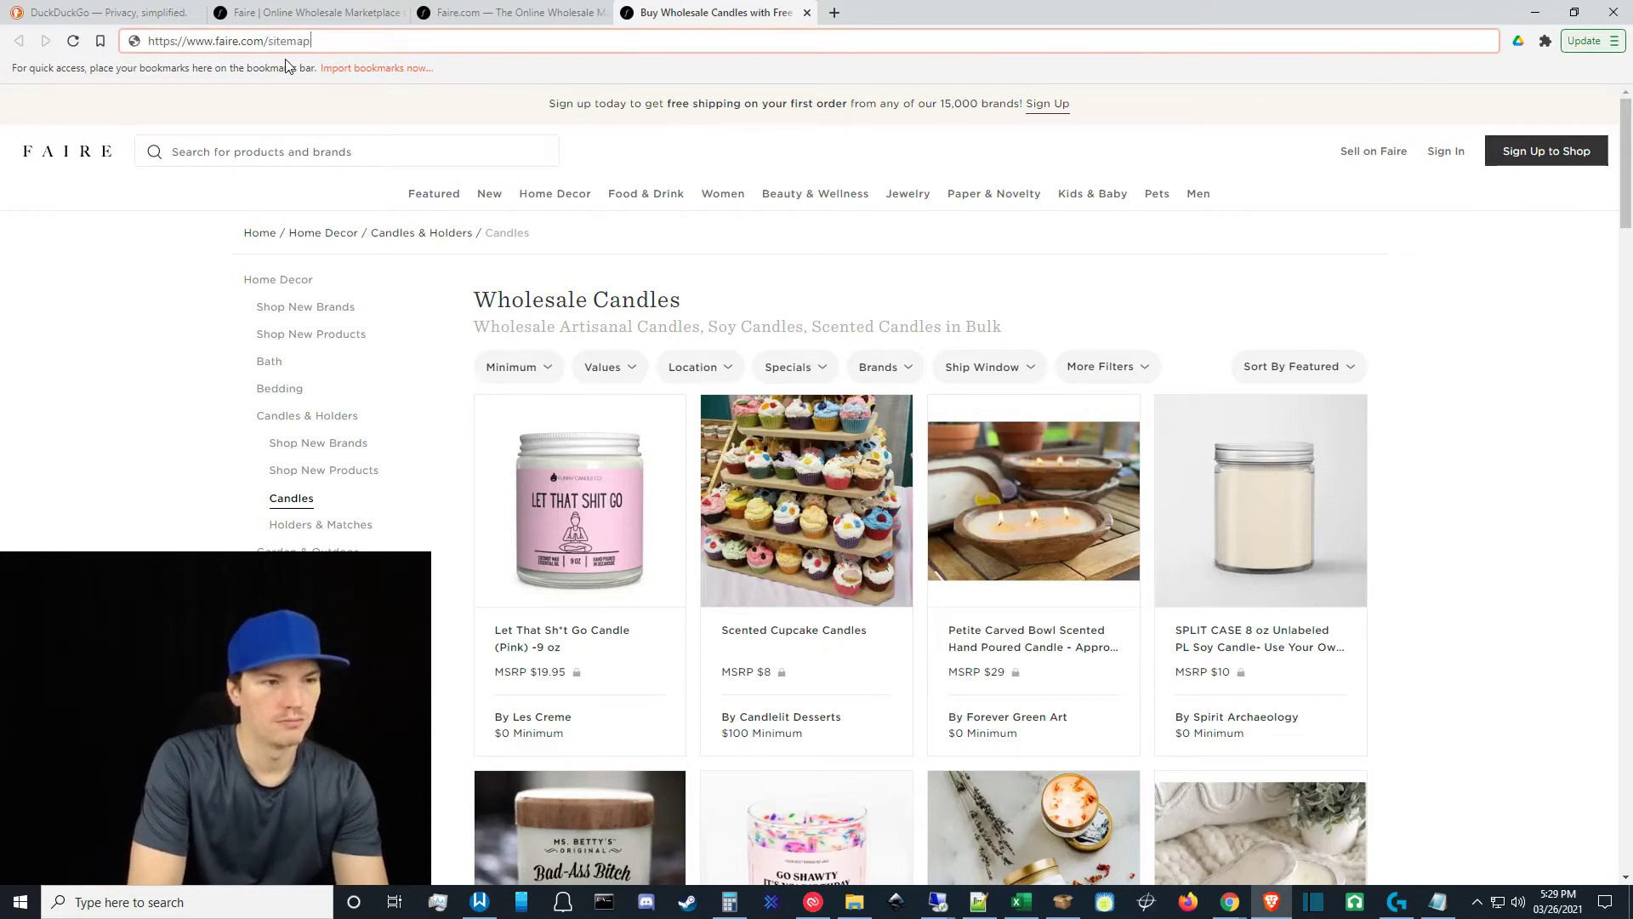
type(".xml")
key("Return")
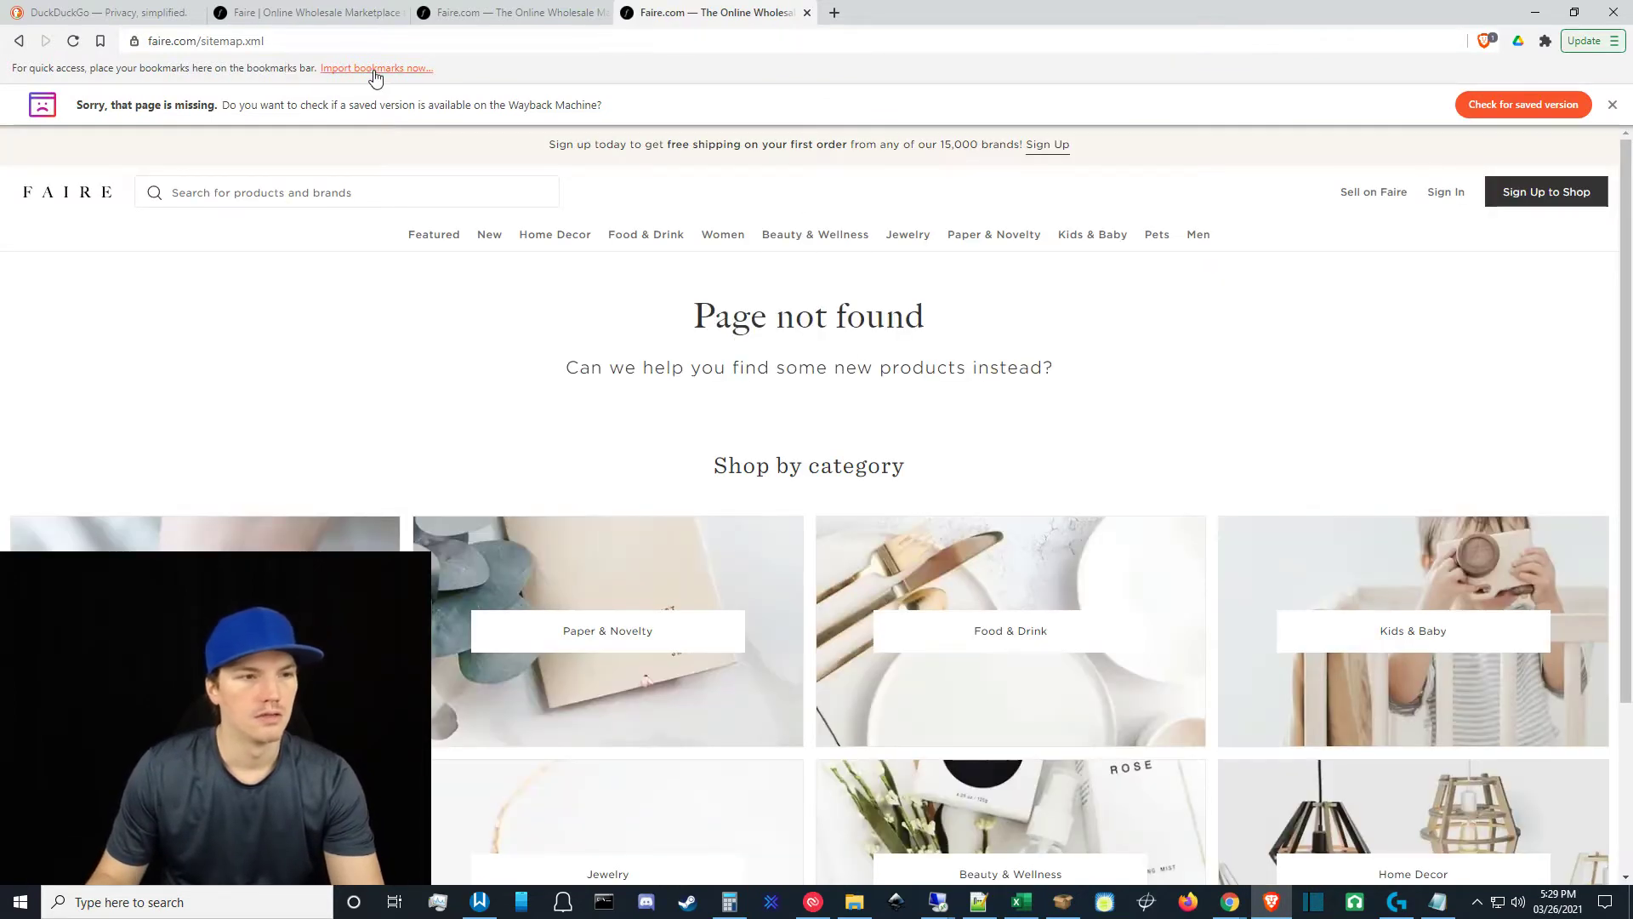
left_click_drag(267, 41, 202, 46)
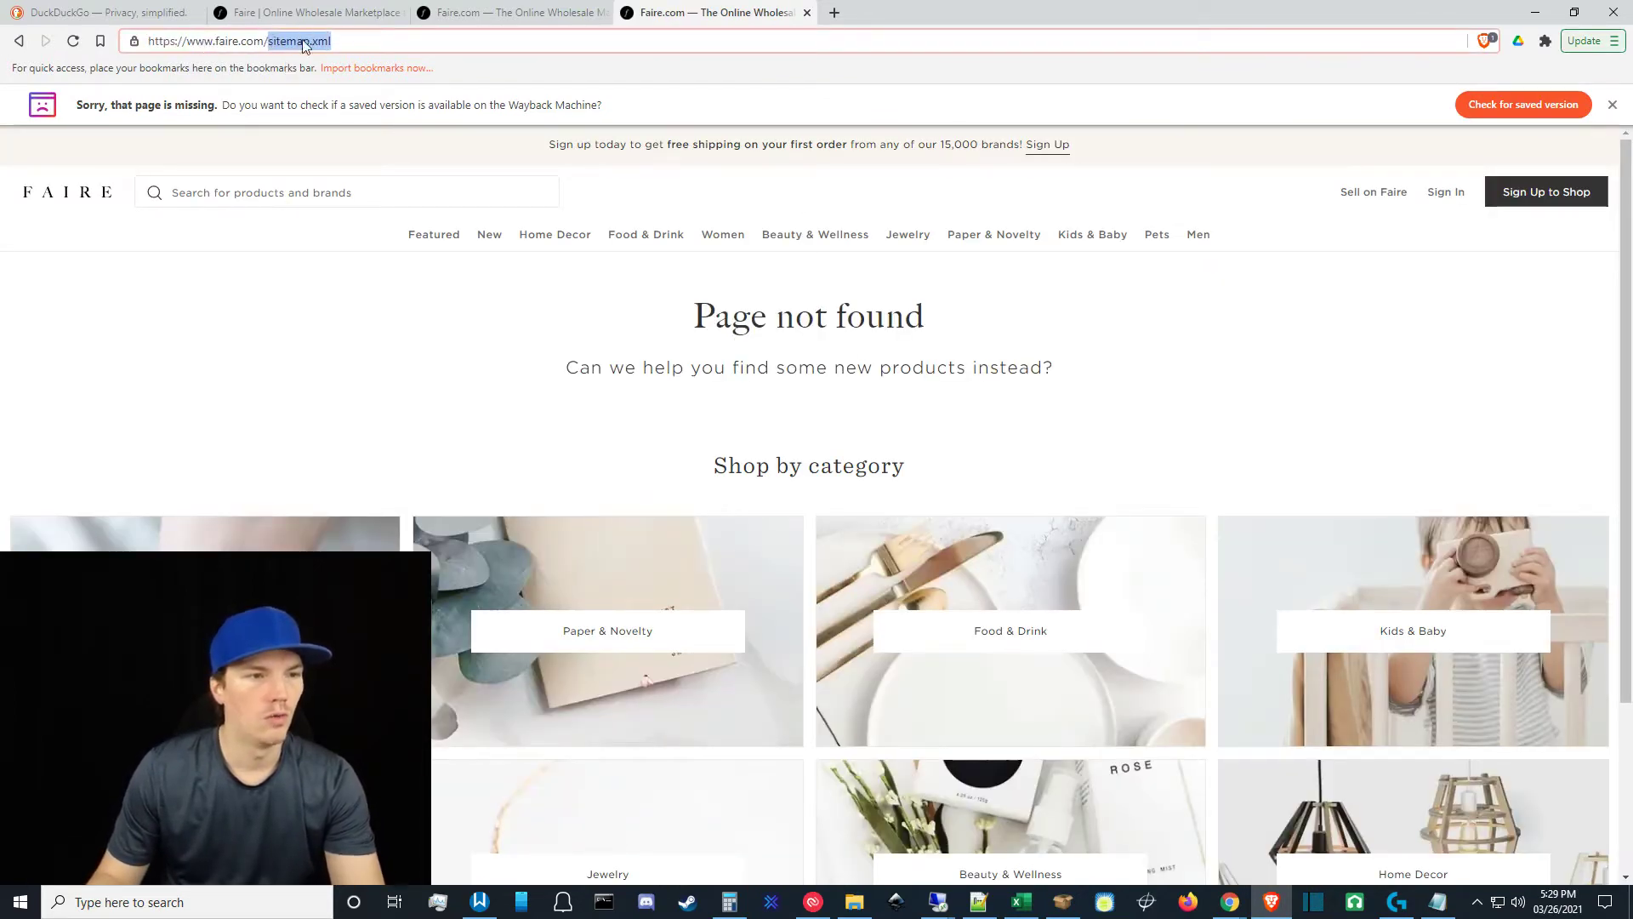
type("robots.txt")
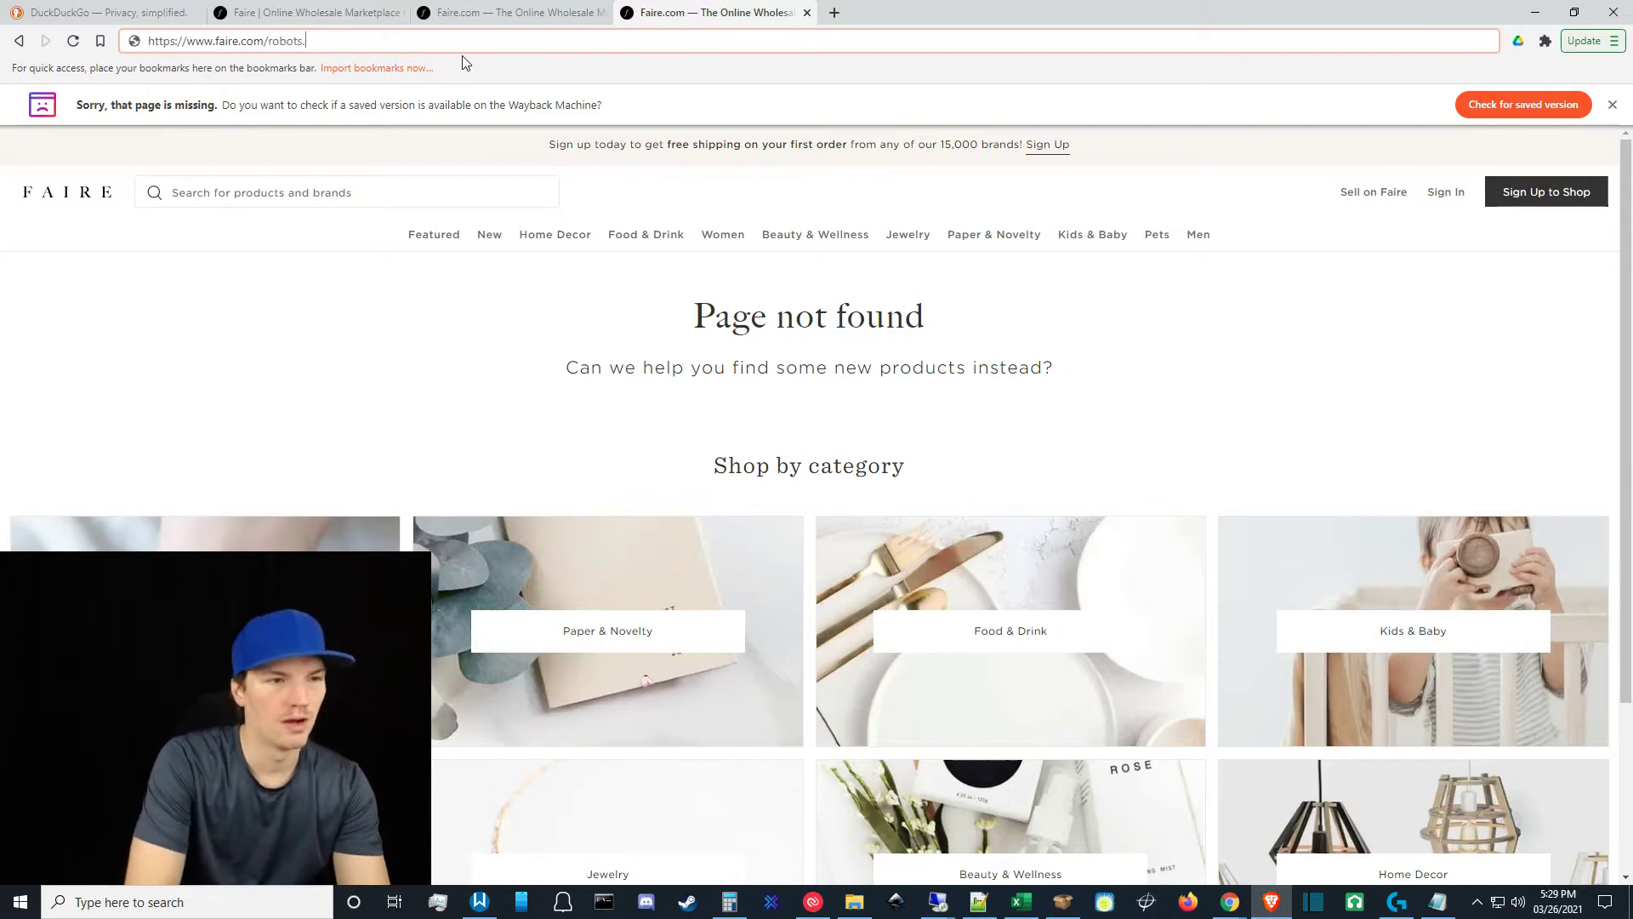
key("Return")
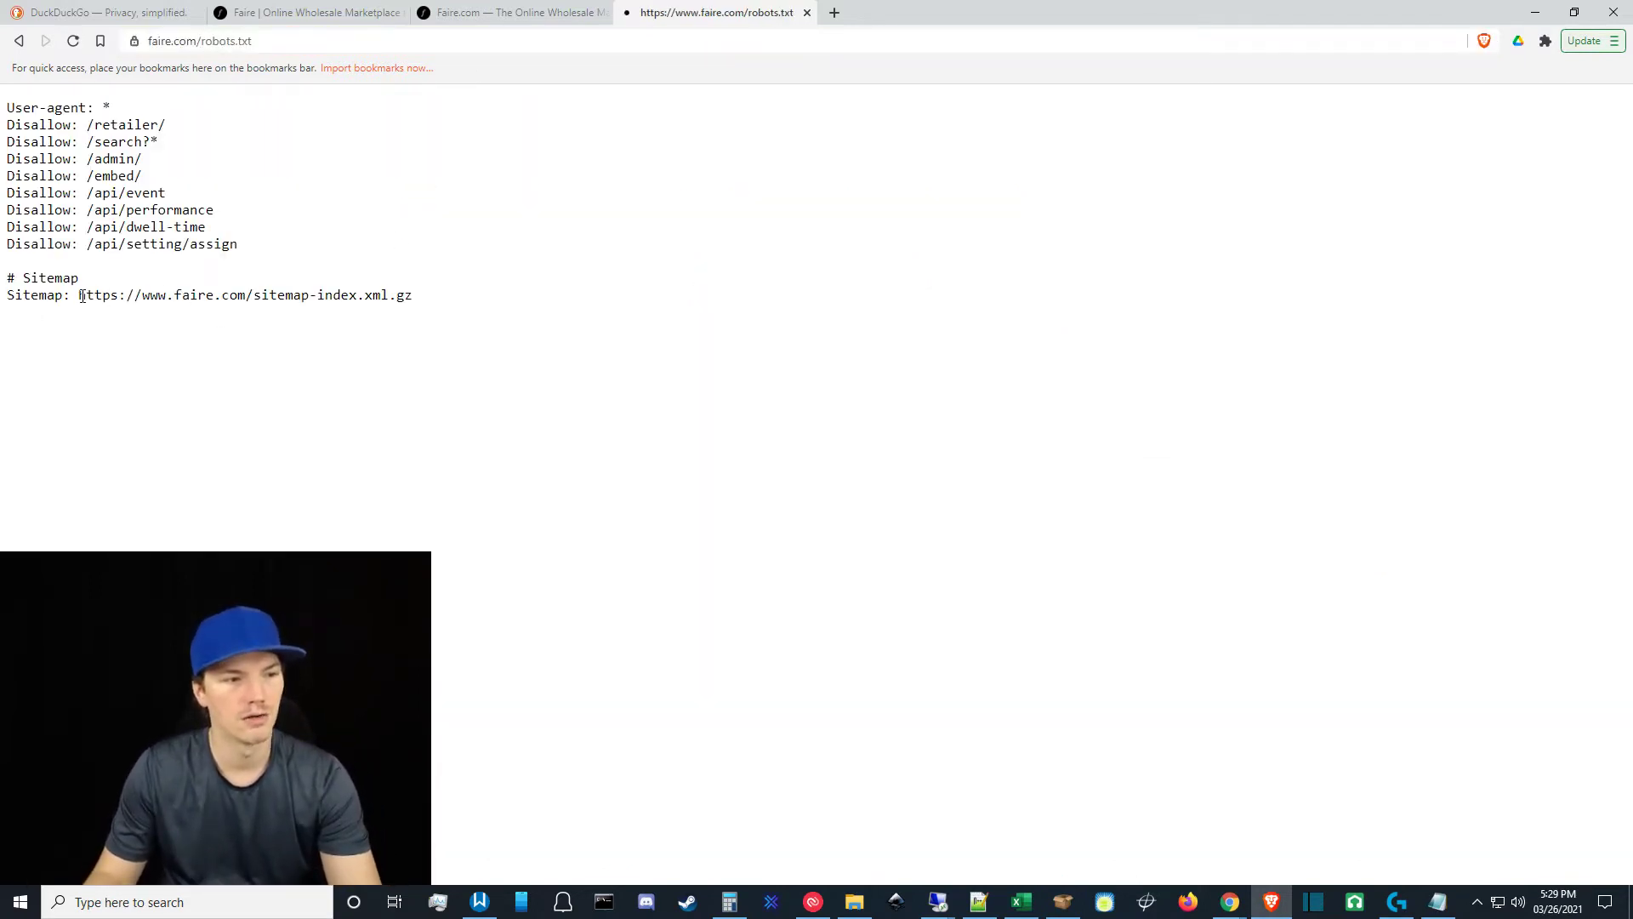
left_click_drag(103, 295, 429, 301)
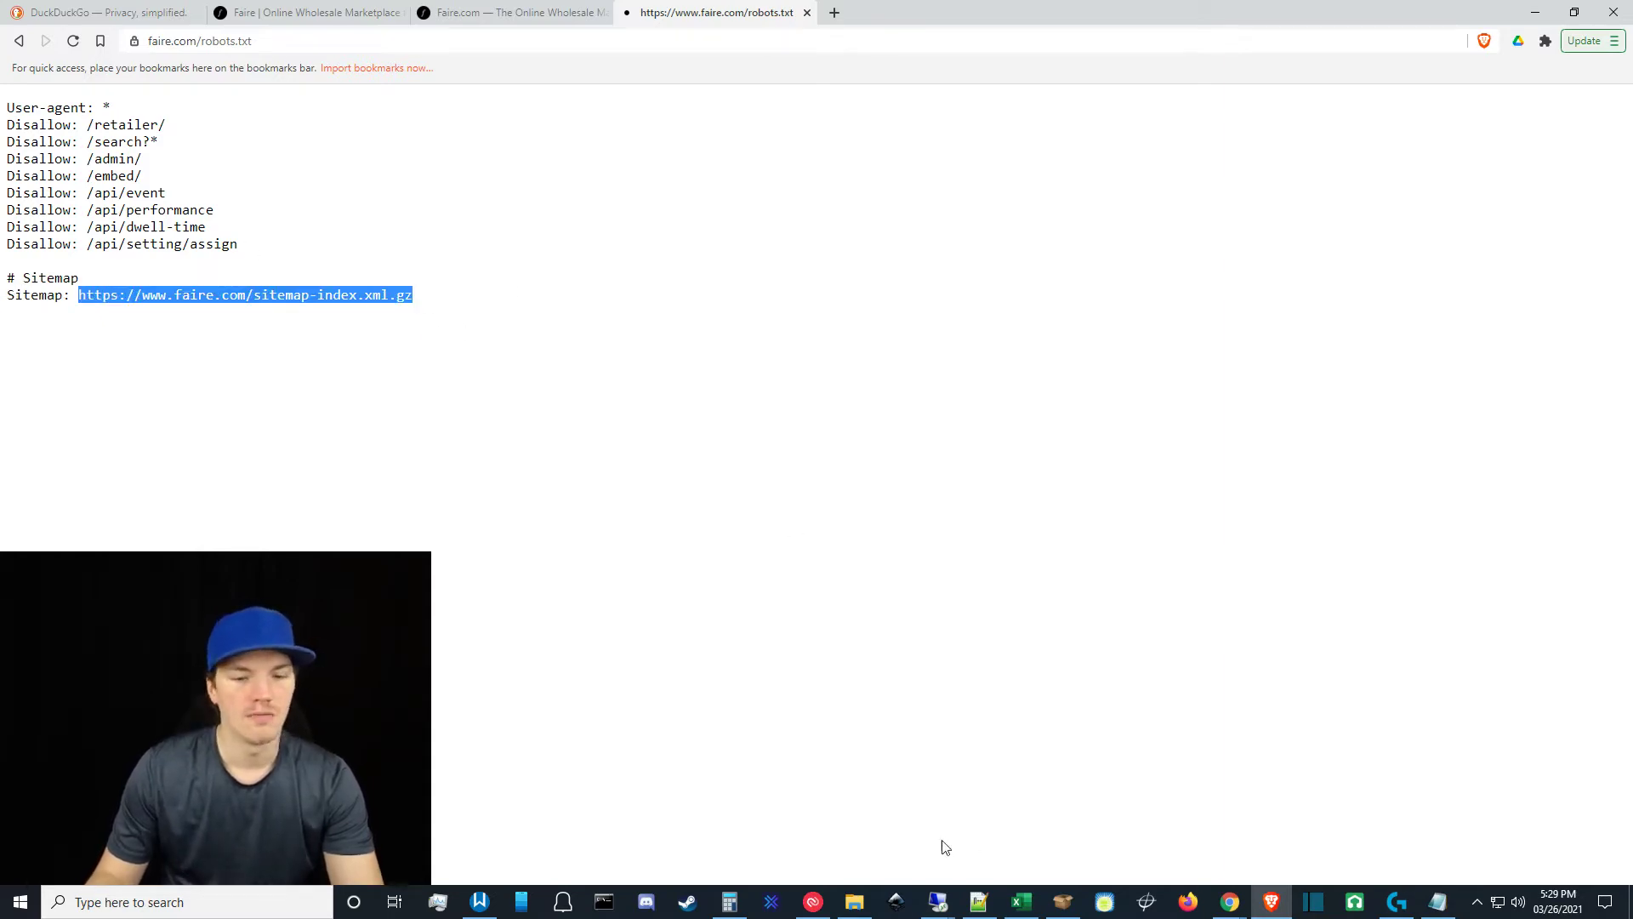
Switch to the ScrapeBox remote desktop and open the ScrapeBox Sitemap Scraper addon from the PRIMARY window.
mouse_move(937, 901)
left_click(992, 827)
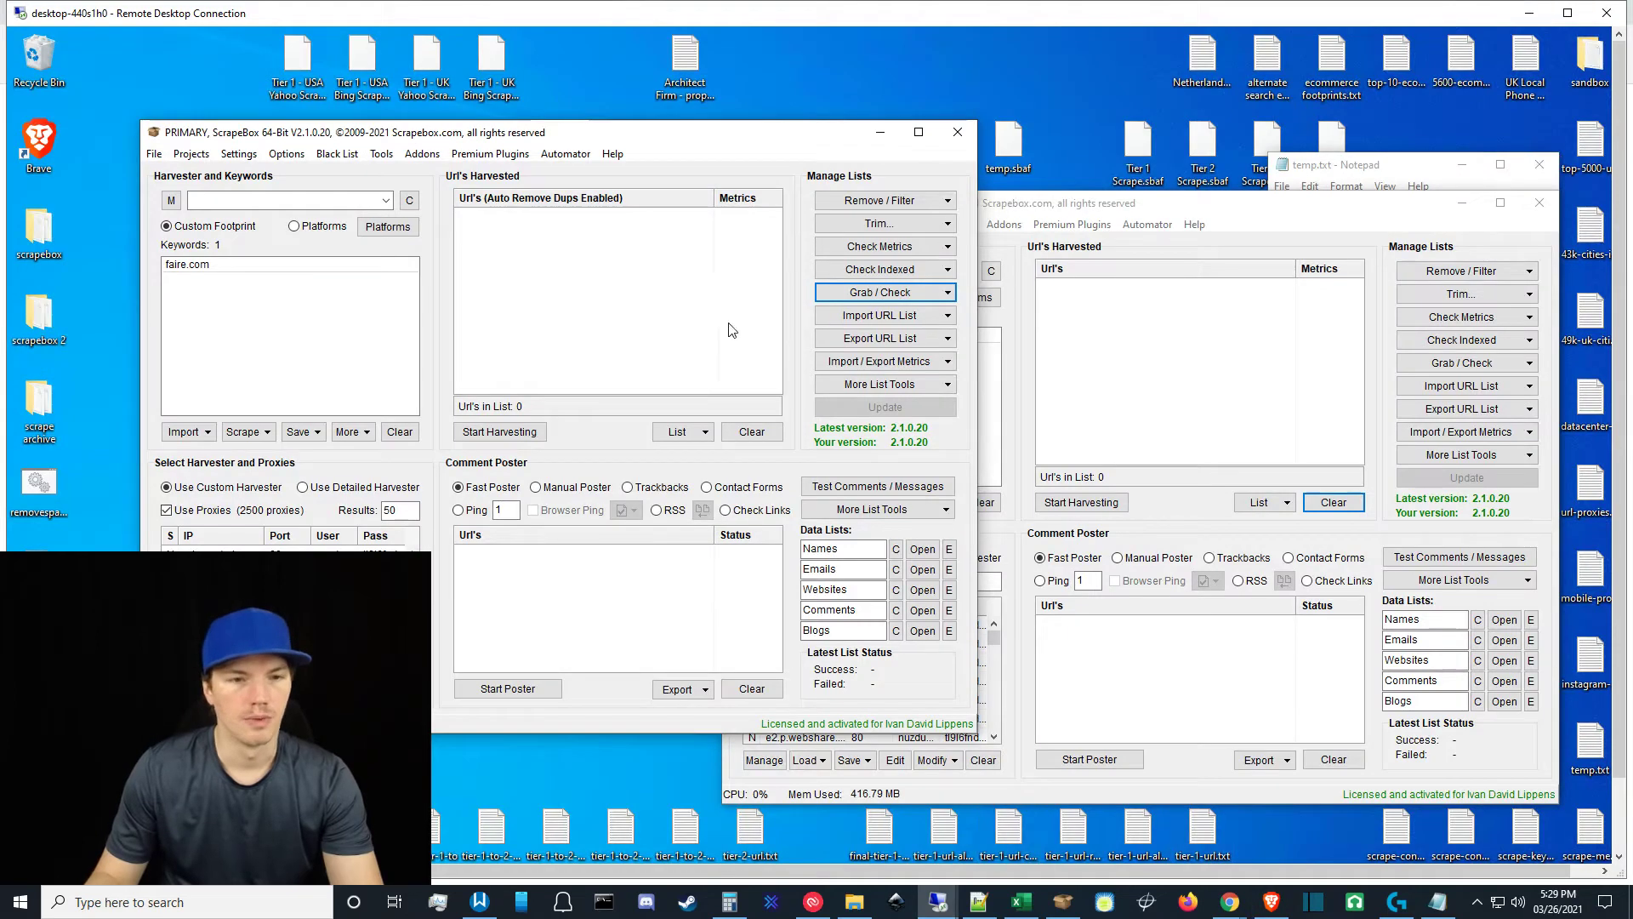
left_click(473, 154)
mouse_move(423, 153)
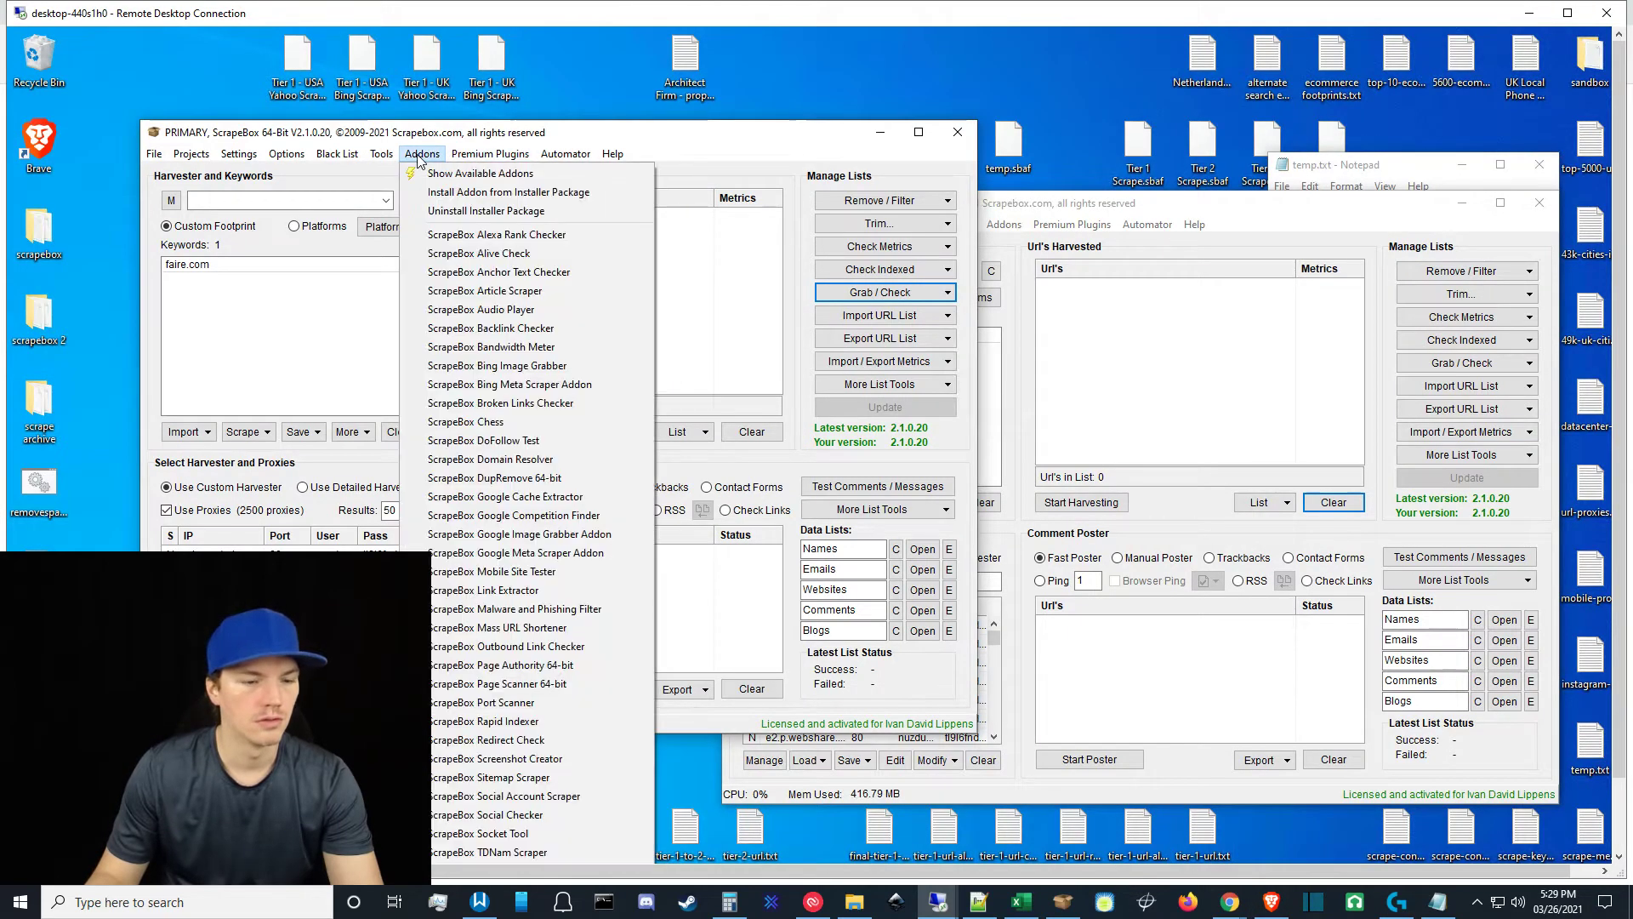
left_click(524, 777)
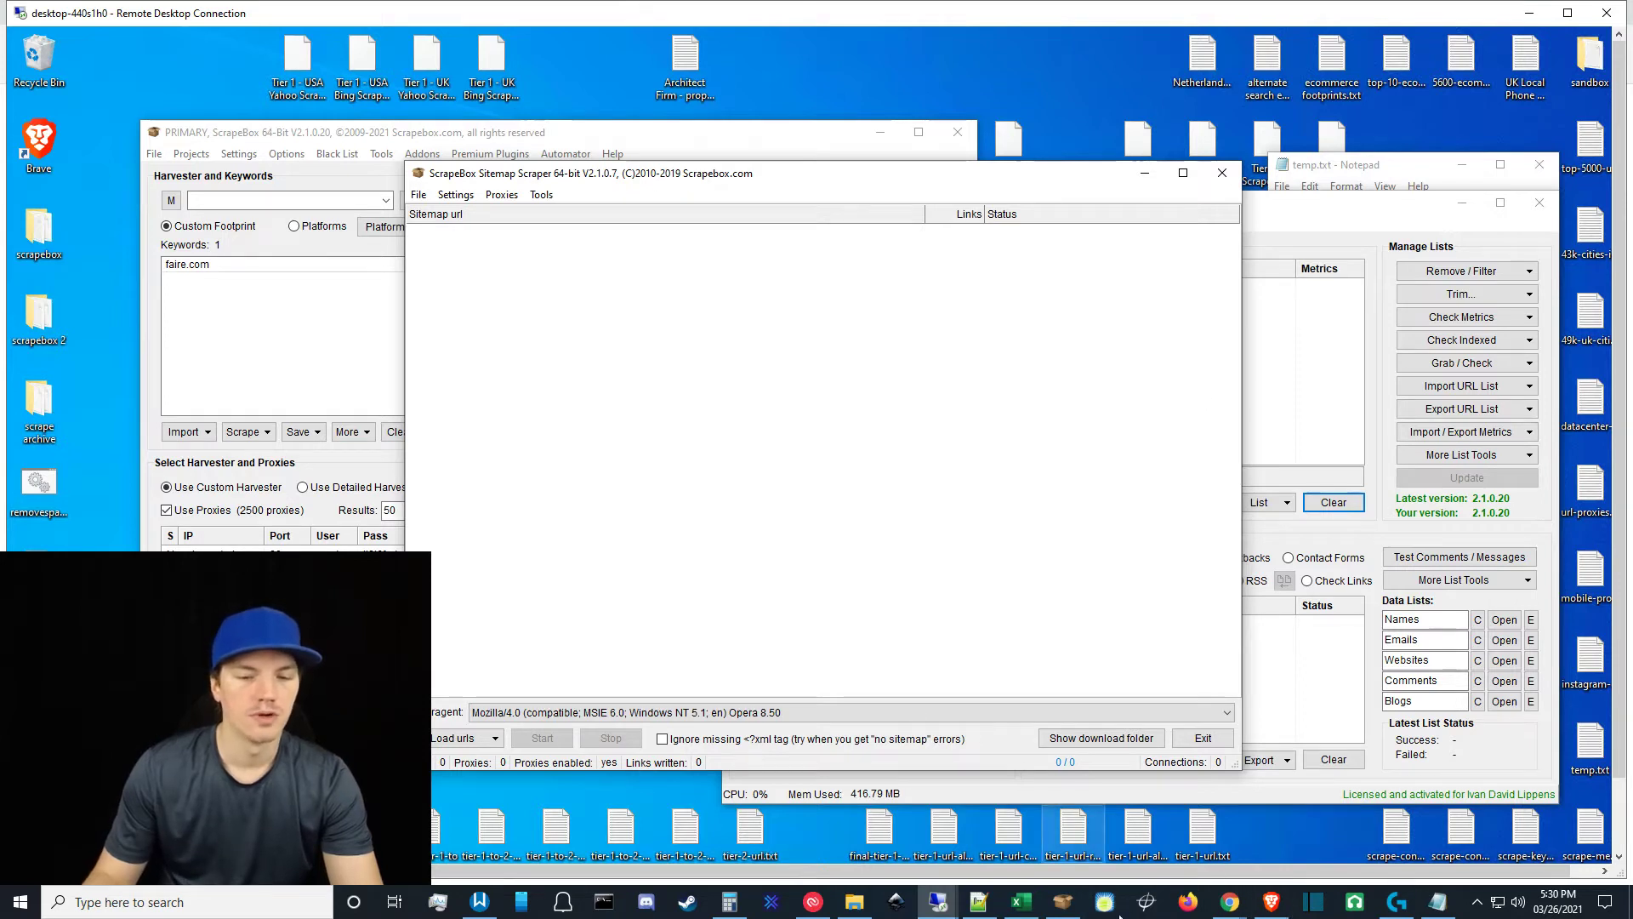
Review the sitemap URL in faire.com's robots.txt in Brave, and return to the remote desktop to exit the Sitemap Scraper.
left_click(1269, 904)
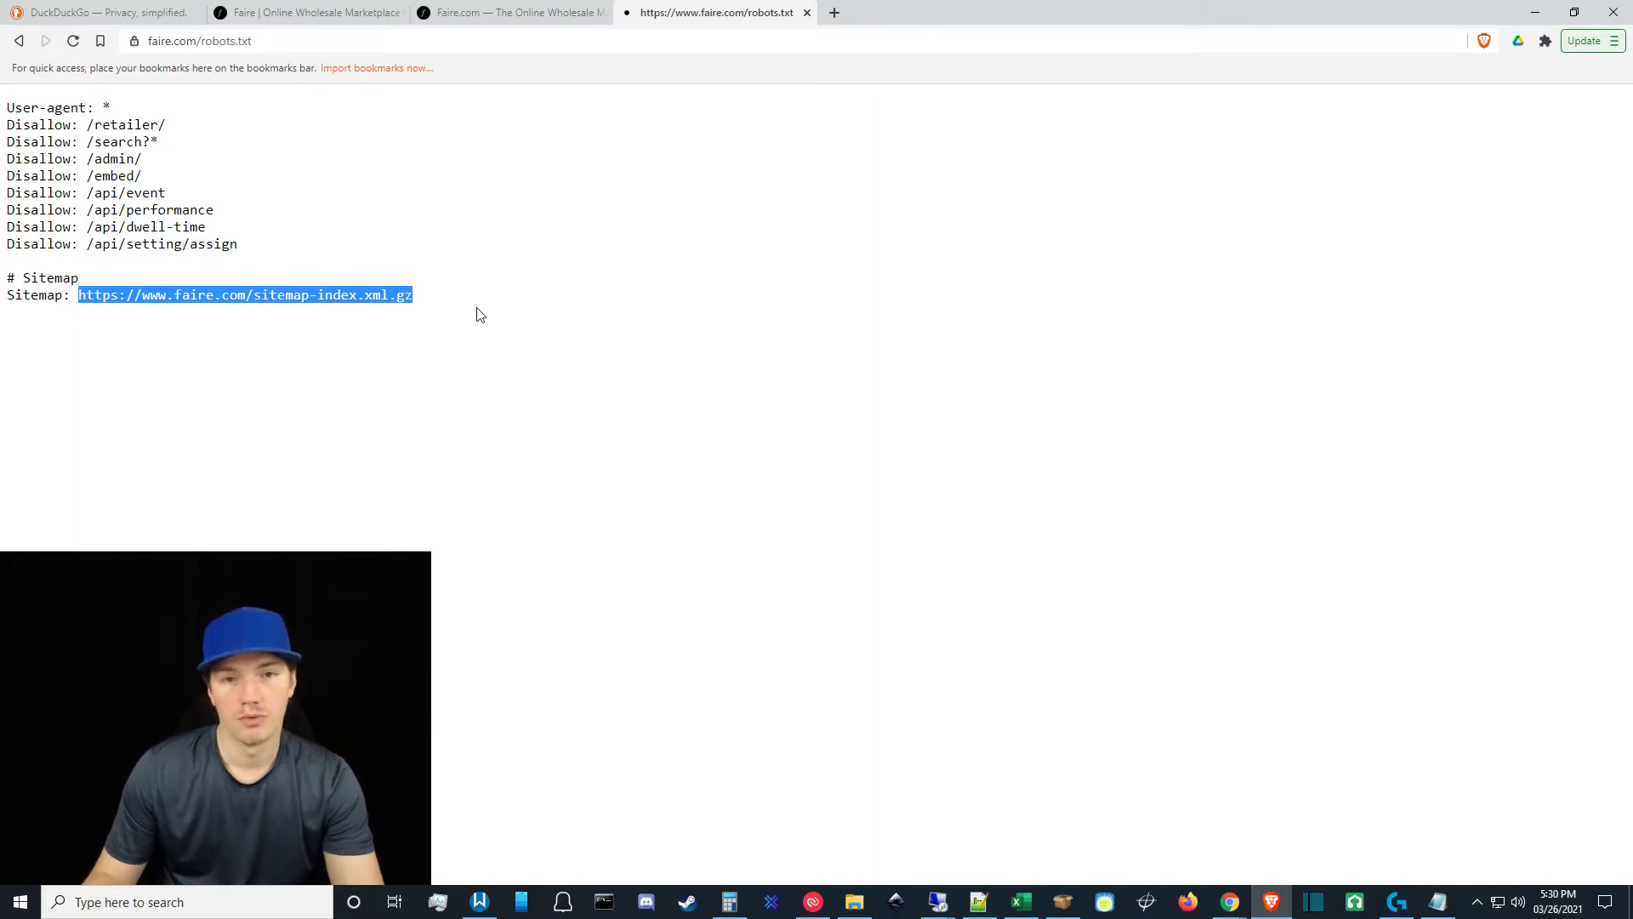
left_click(433, 294)
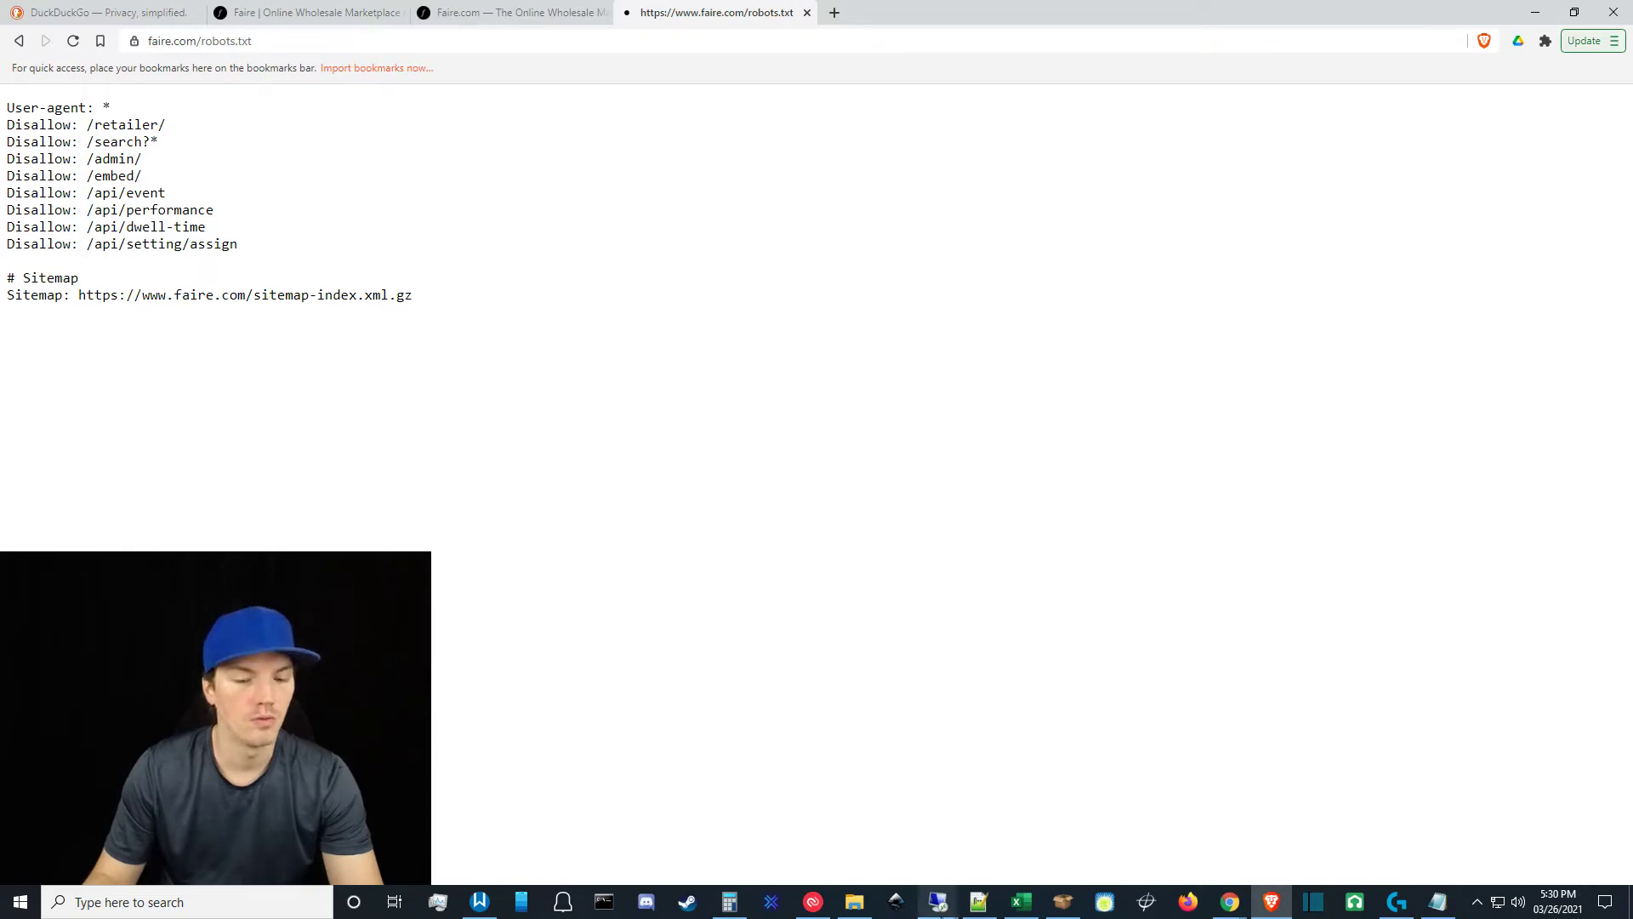
mouse_move(939, 902)
left_click(1013, 845)
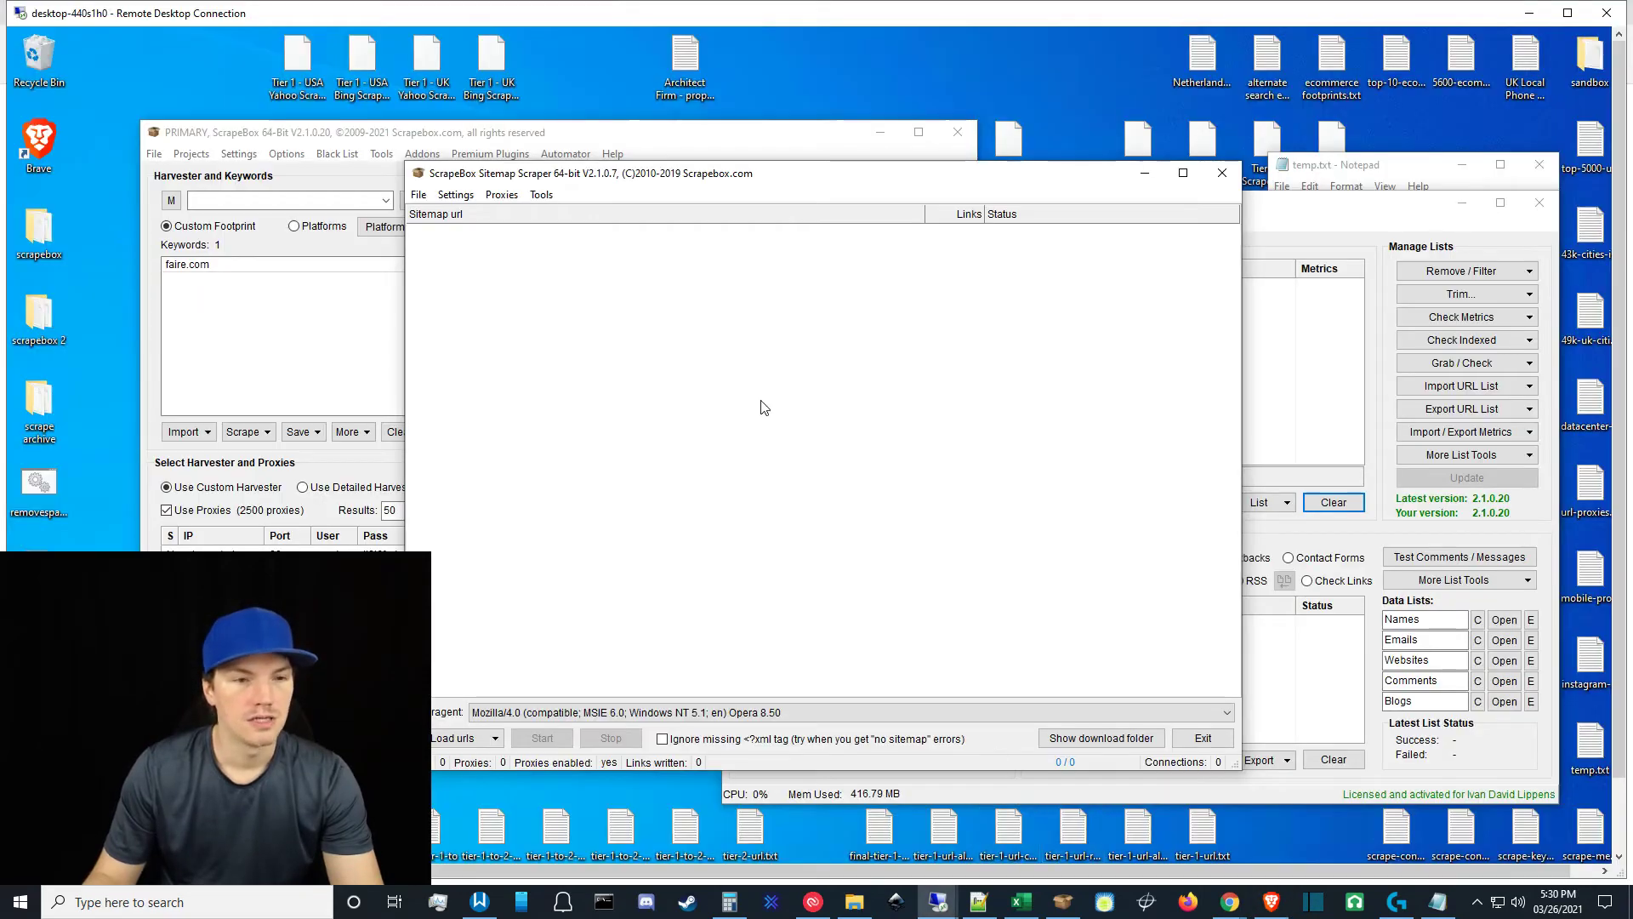
left_click(1201, 738)
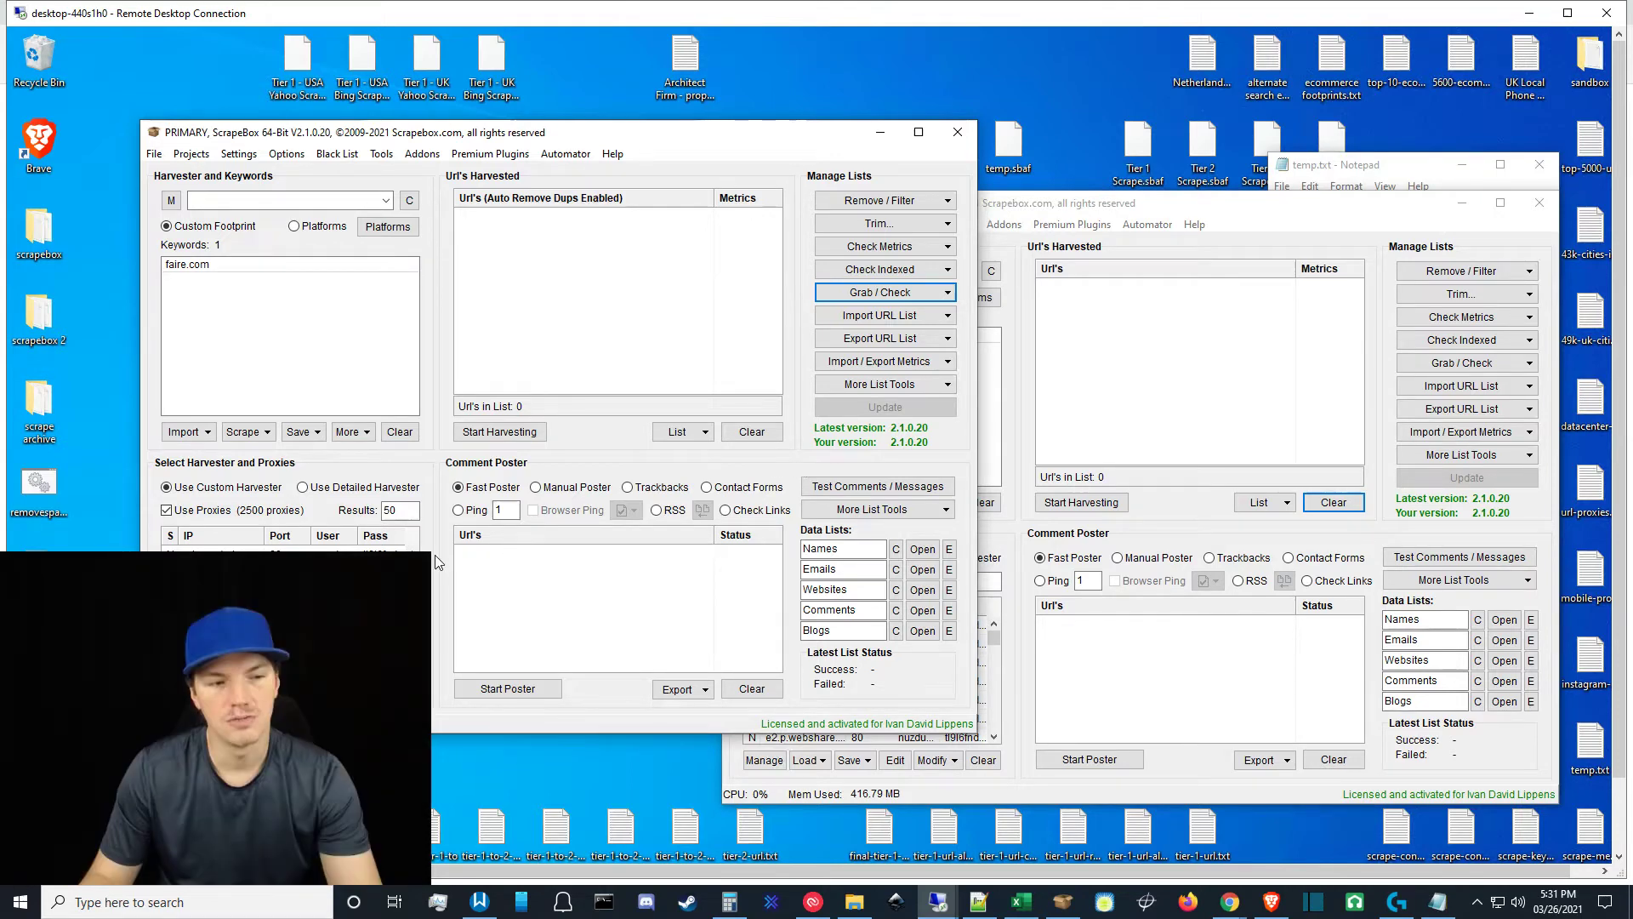
Delete the keyword faire.com from the PRIMARY window's keyword list.
left_click_drag(436, 554, 231, 675)
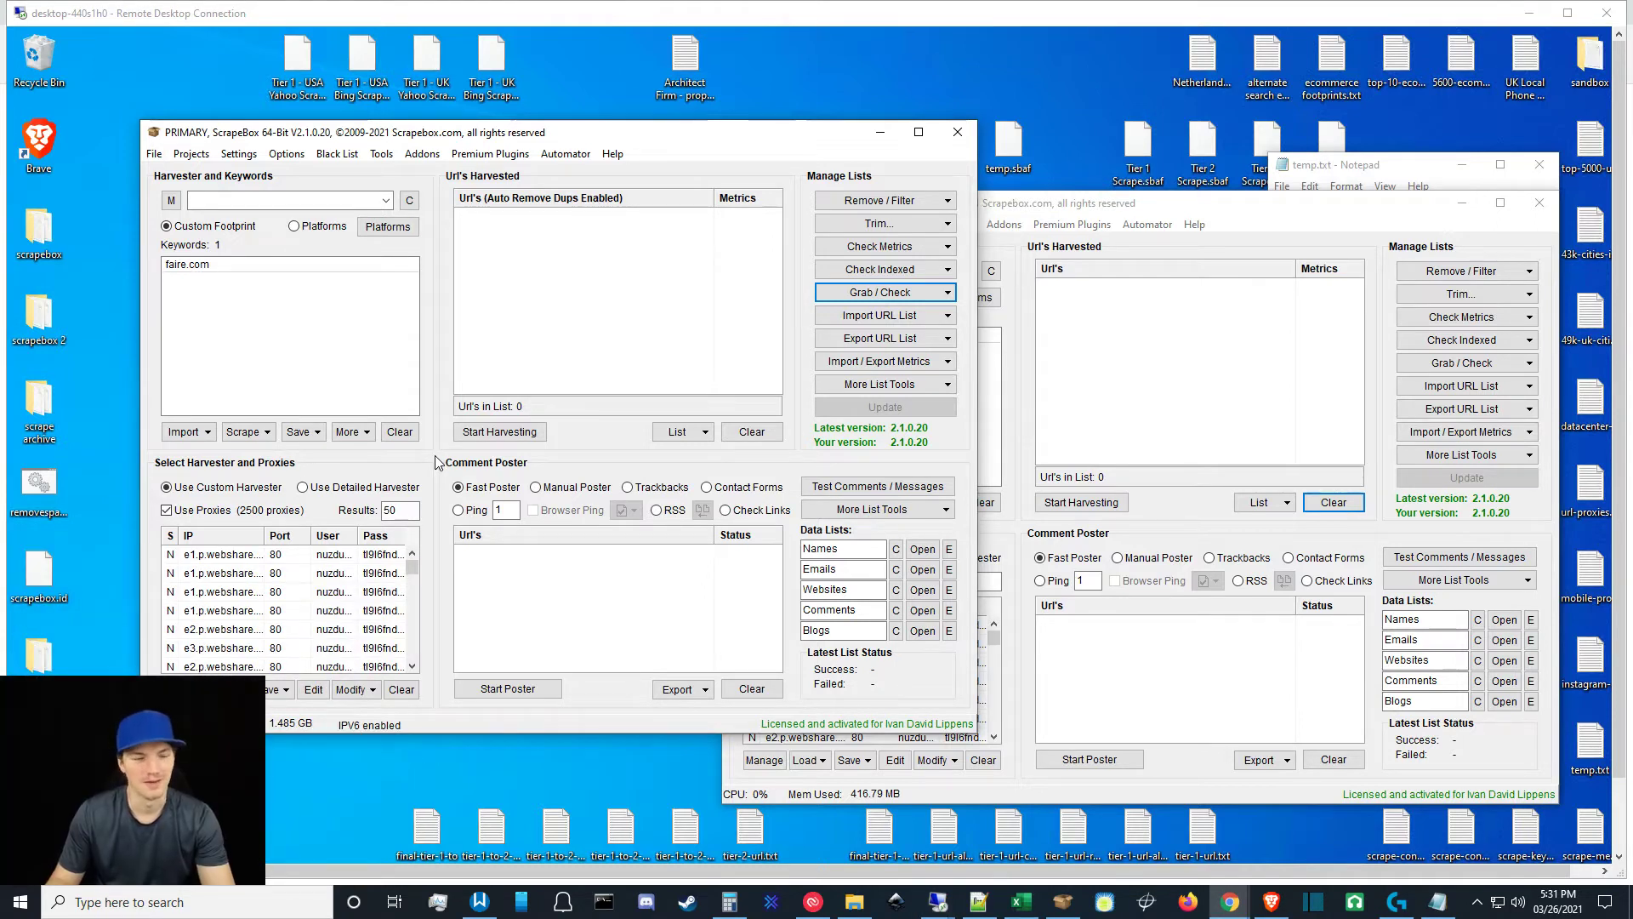
left_click(243, 280)
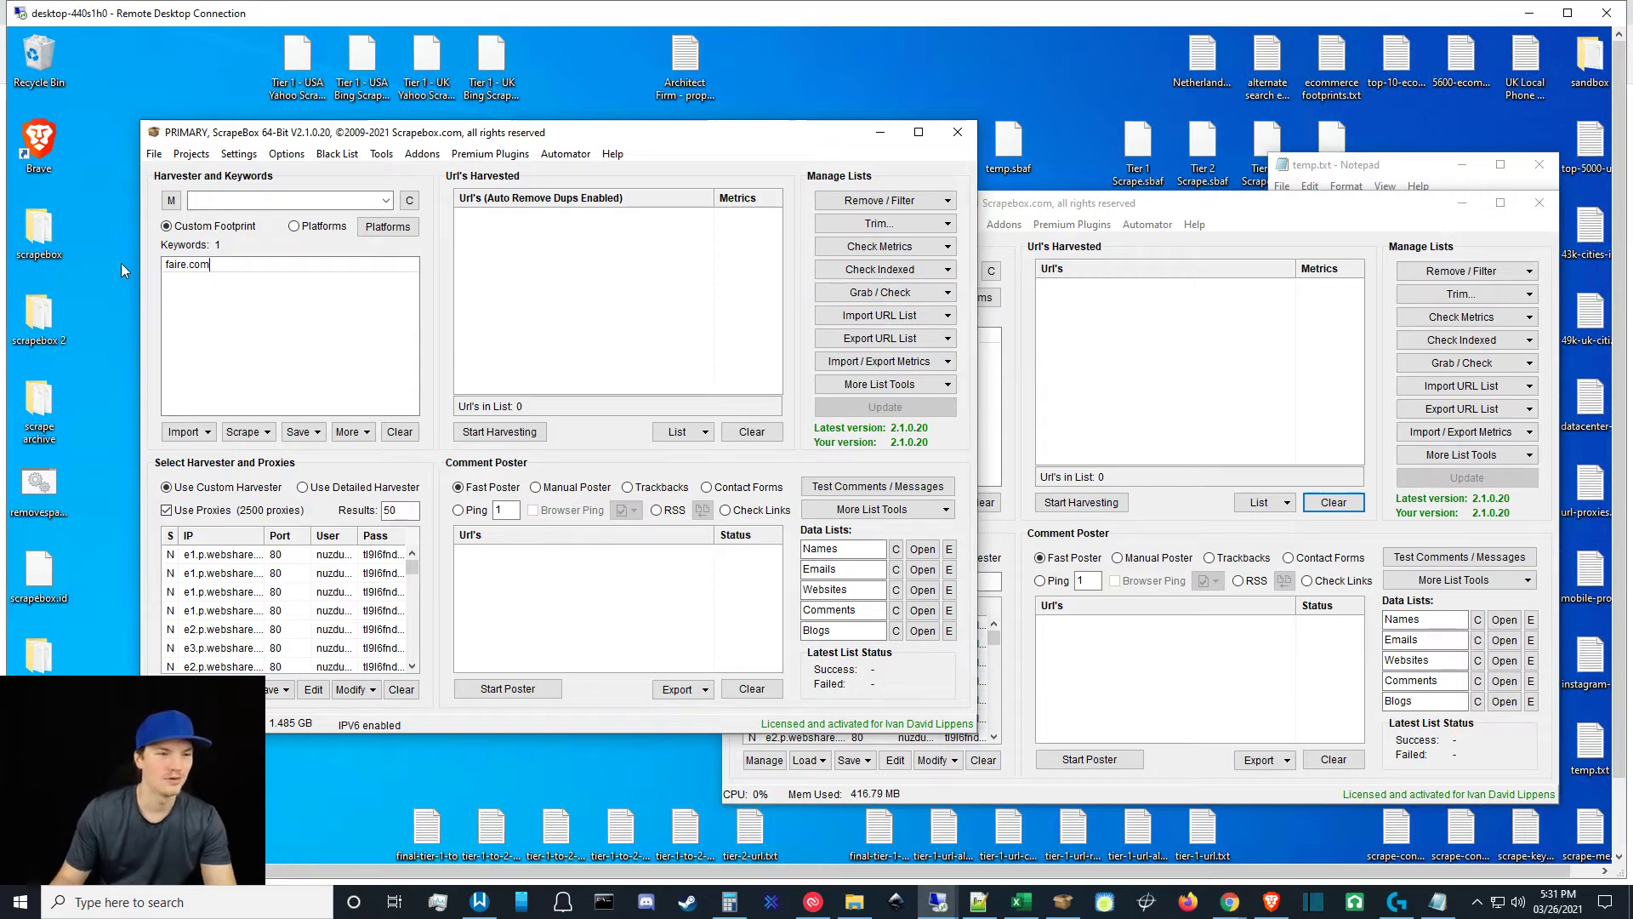
key("BackSpace")
key("BackSpace")
key("BackSpace")
key("BackSpace")
key("BackSpace")
key("BackSpace")
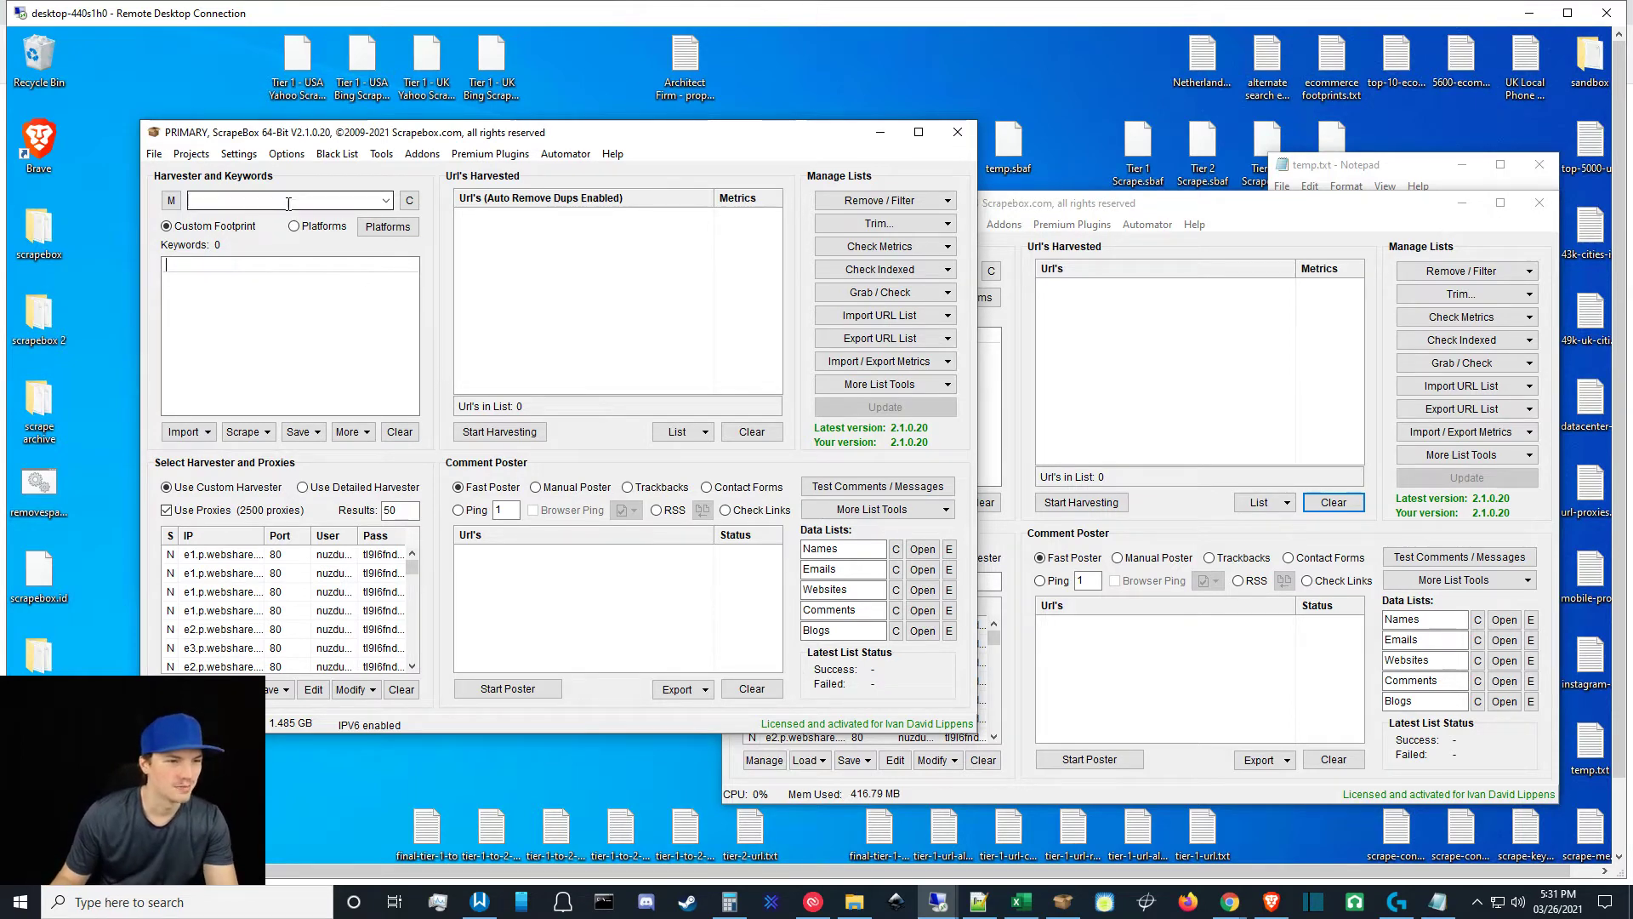
Choose the saved entry "fitness instagram" as the PRIMARY window's custom footprint.
left_click(385, 201)
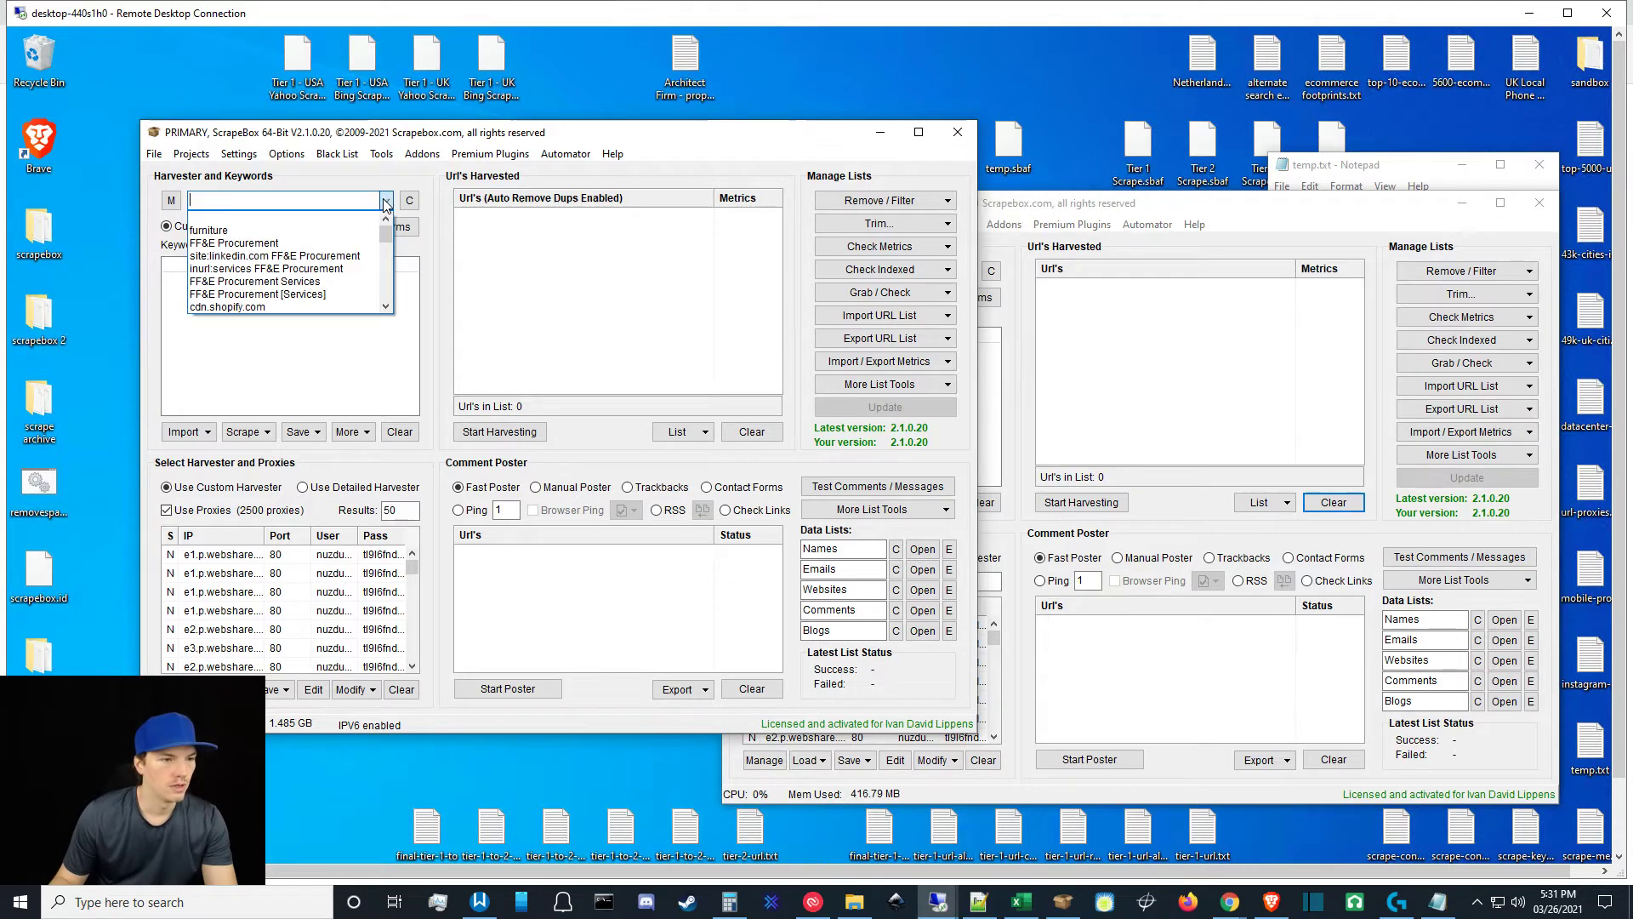
left_click_drag(386, 232, 389, 338)
left_click(226, 307)
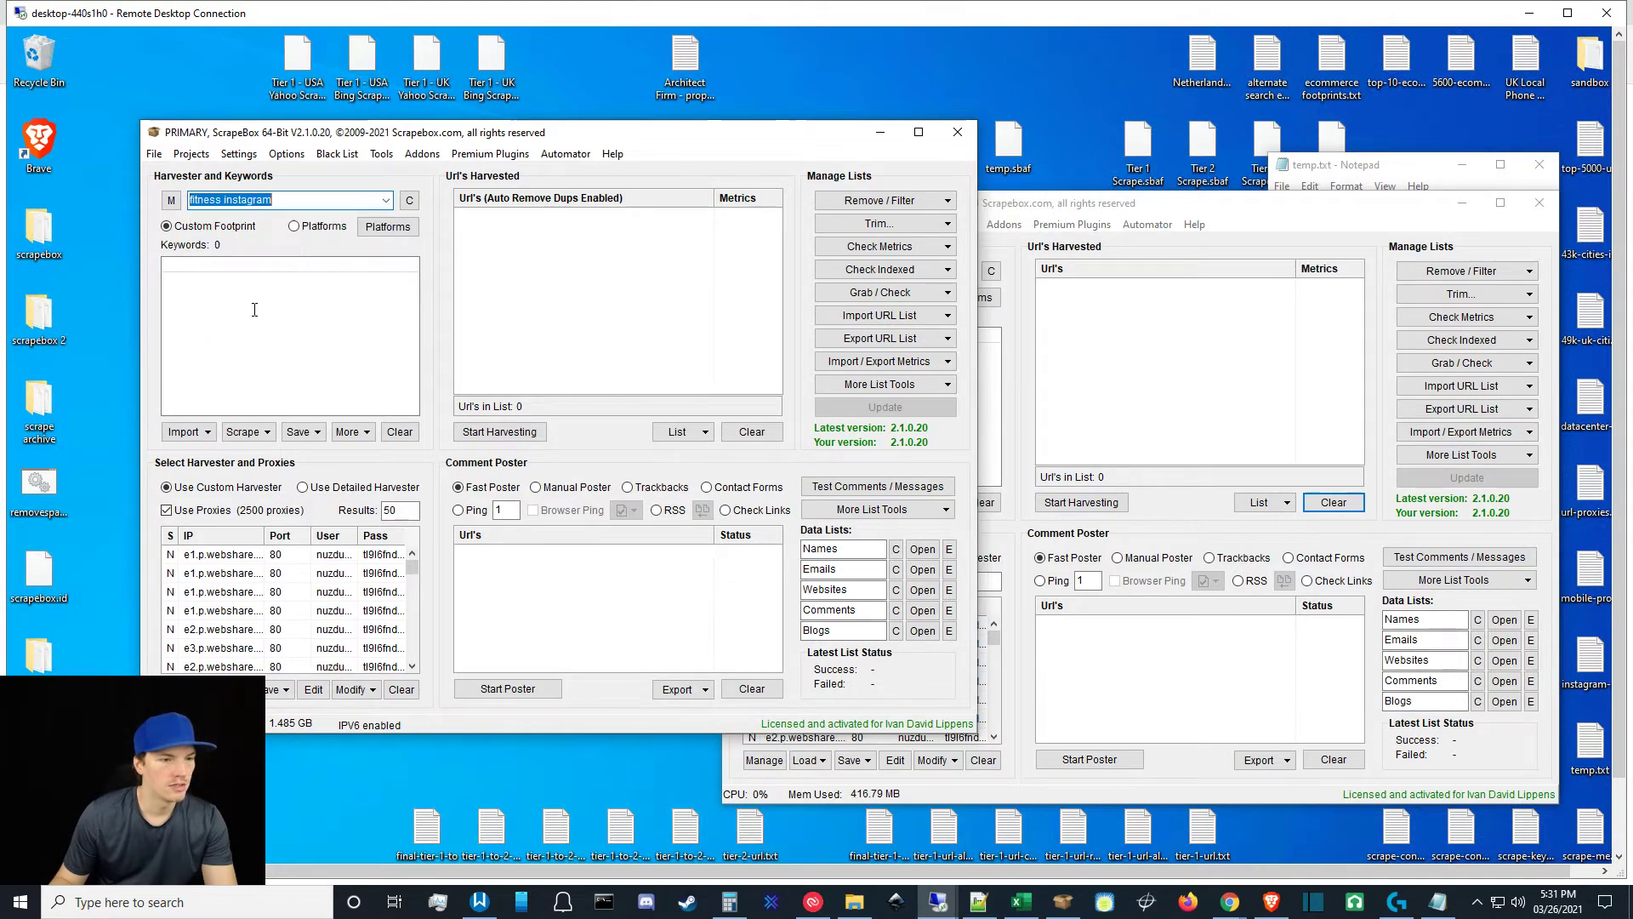
Copy the first 50 cities, New York to Arlington, from top-5000-usa-cities.txt, close the file, and paste them as keywords in the PRIMARY window.
double_click(1590, 140)
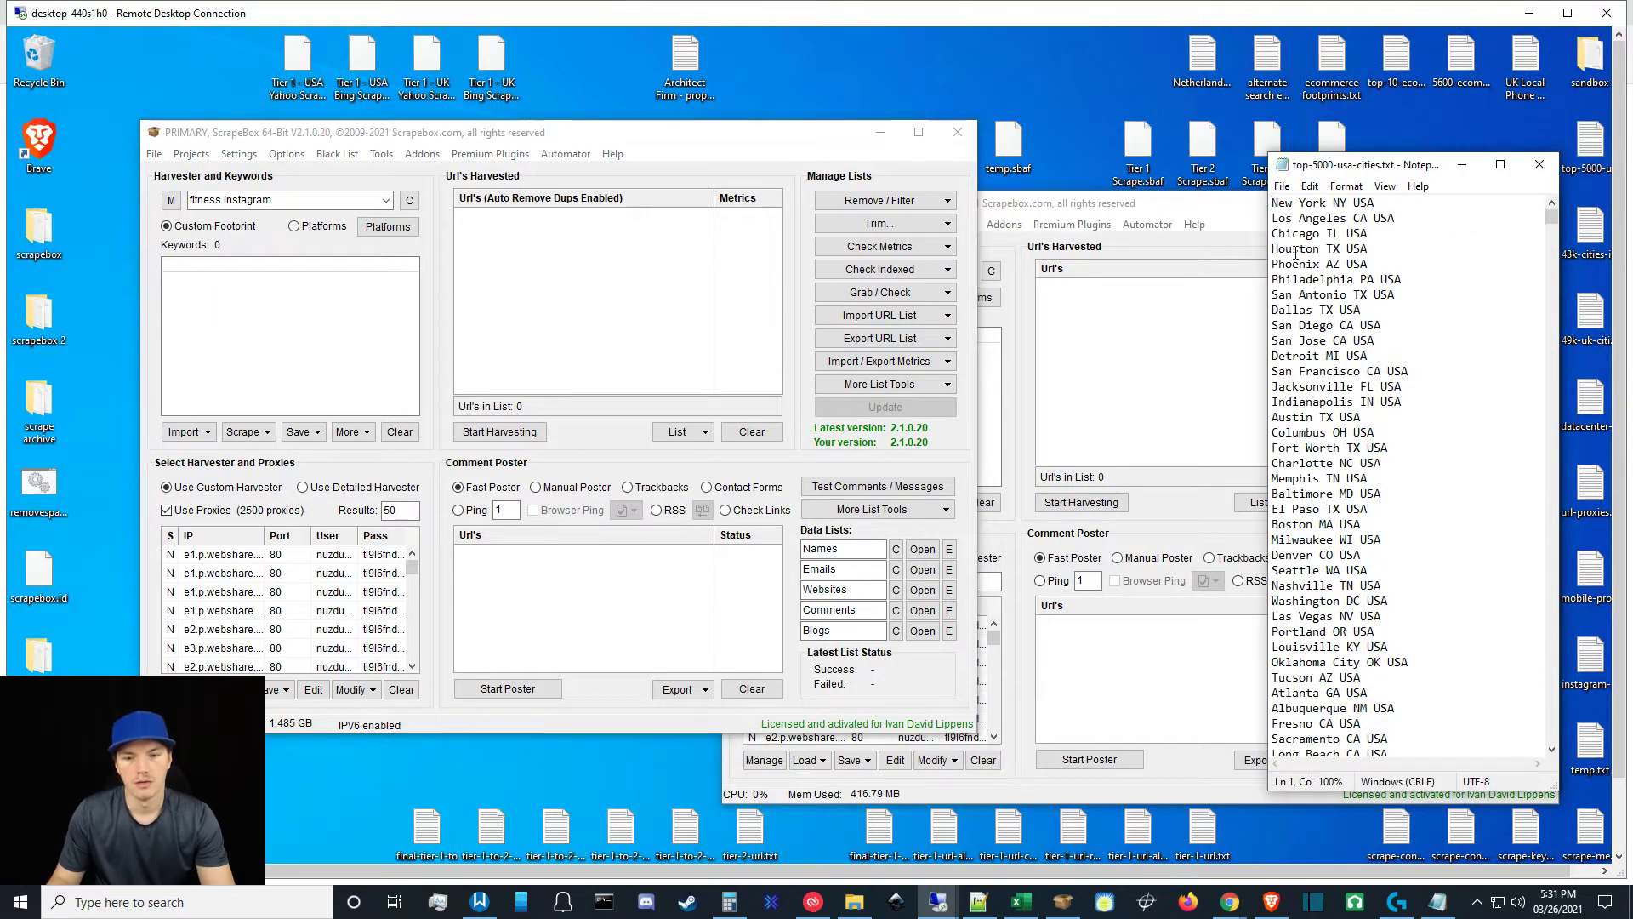
left_click_drag(1272, 203, 1416, 649)
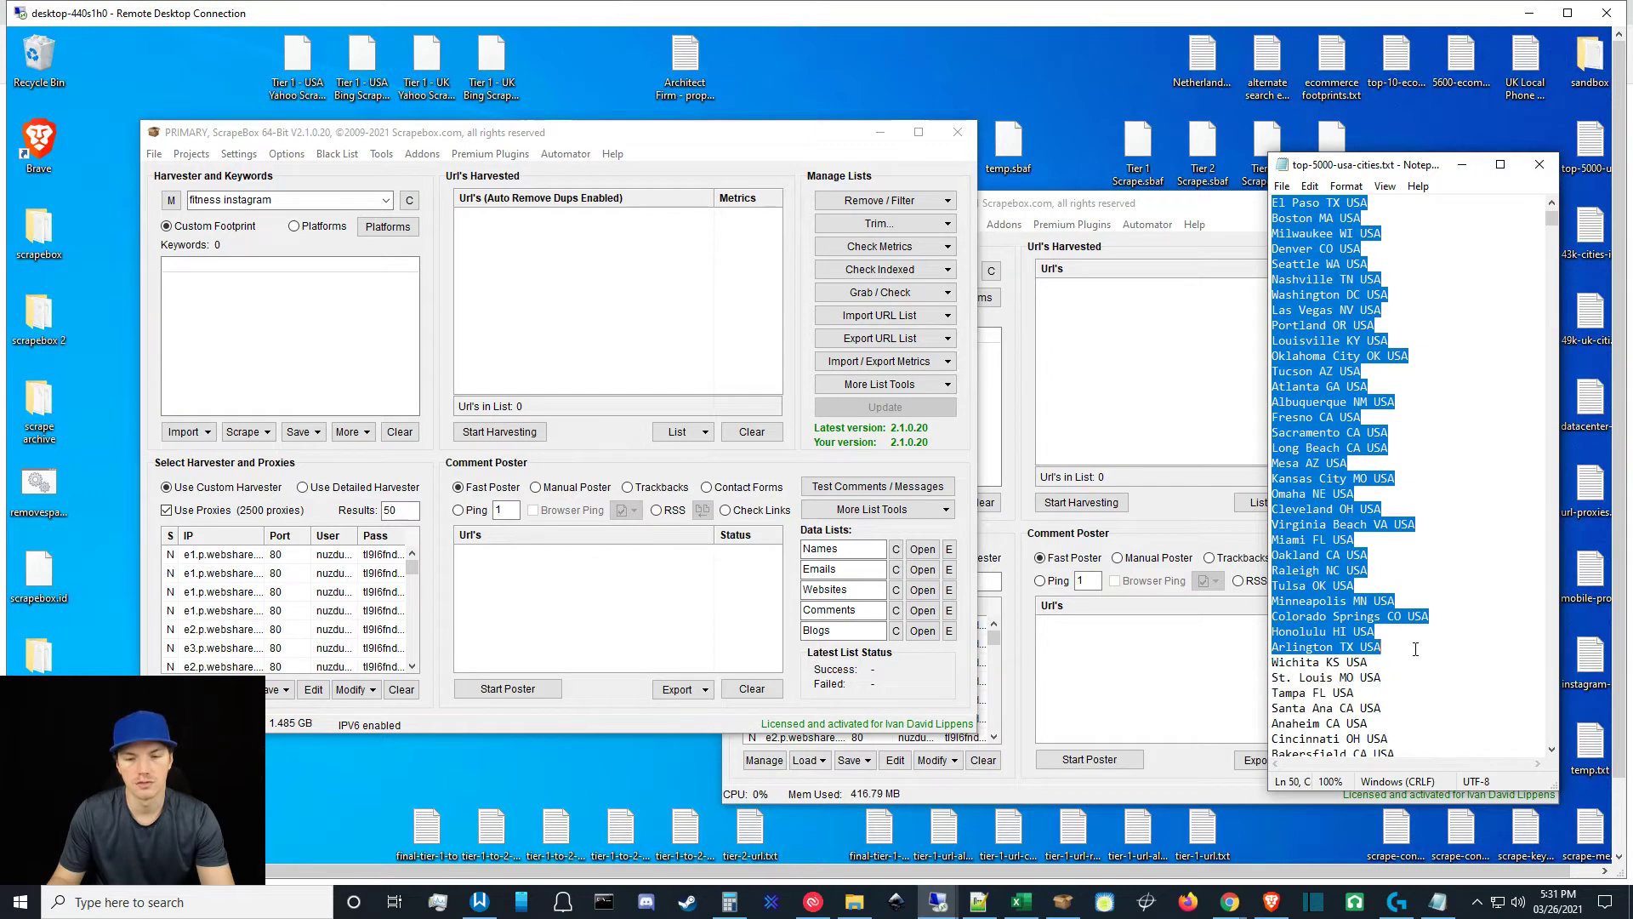
left_click(1539, 164)
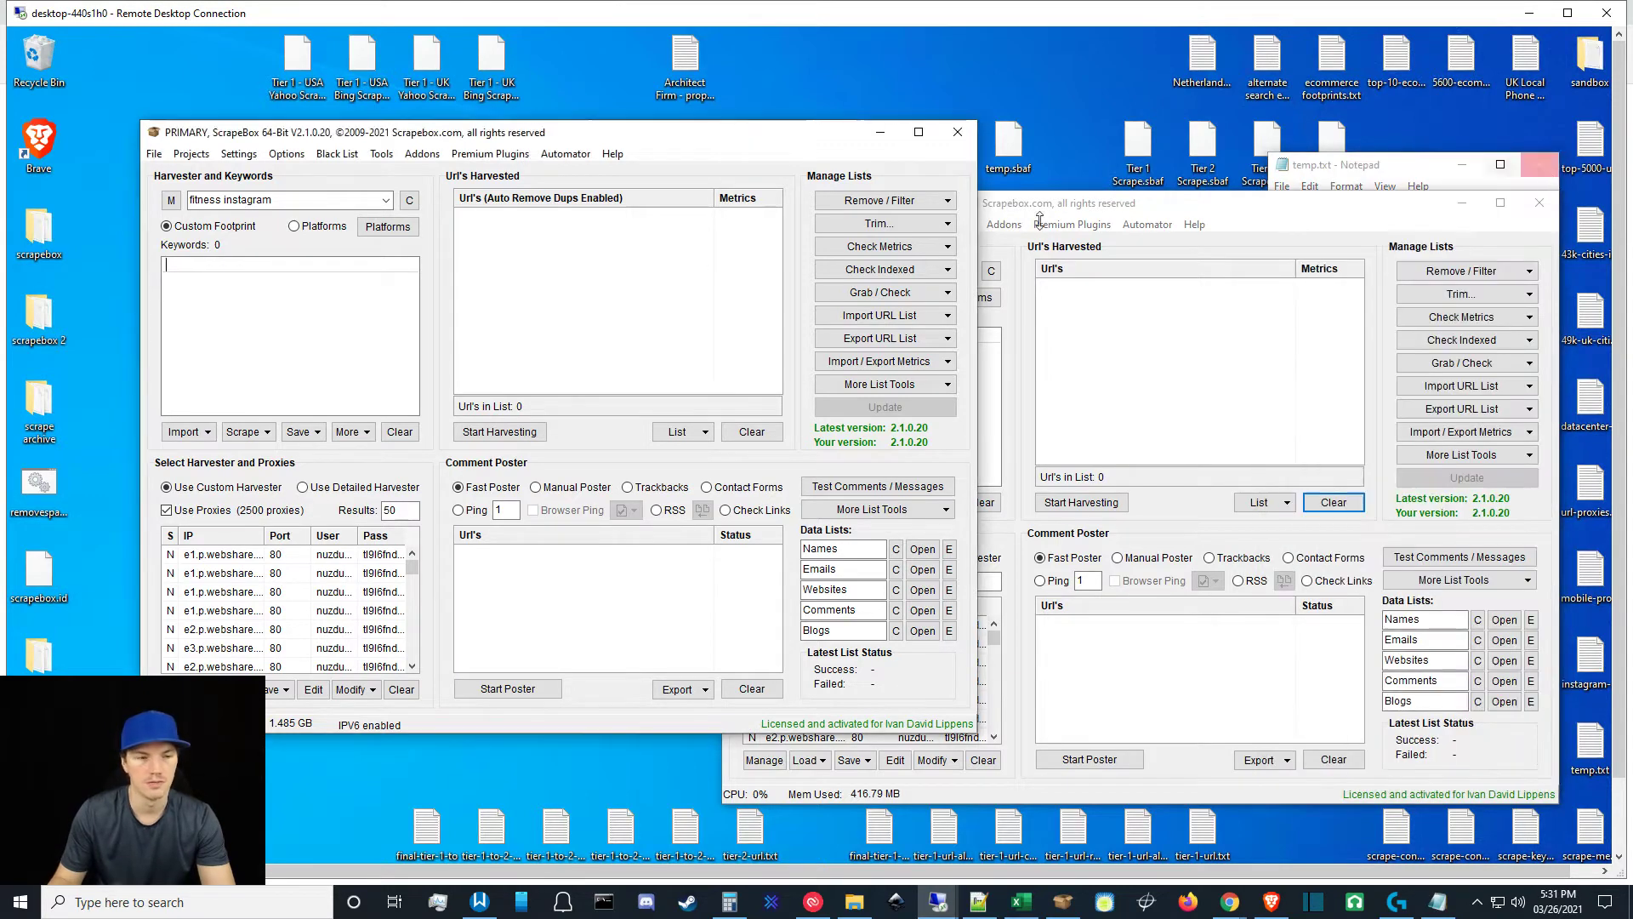
left_click(283, 283)
key("ctrl+v")
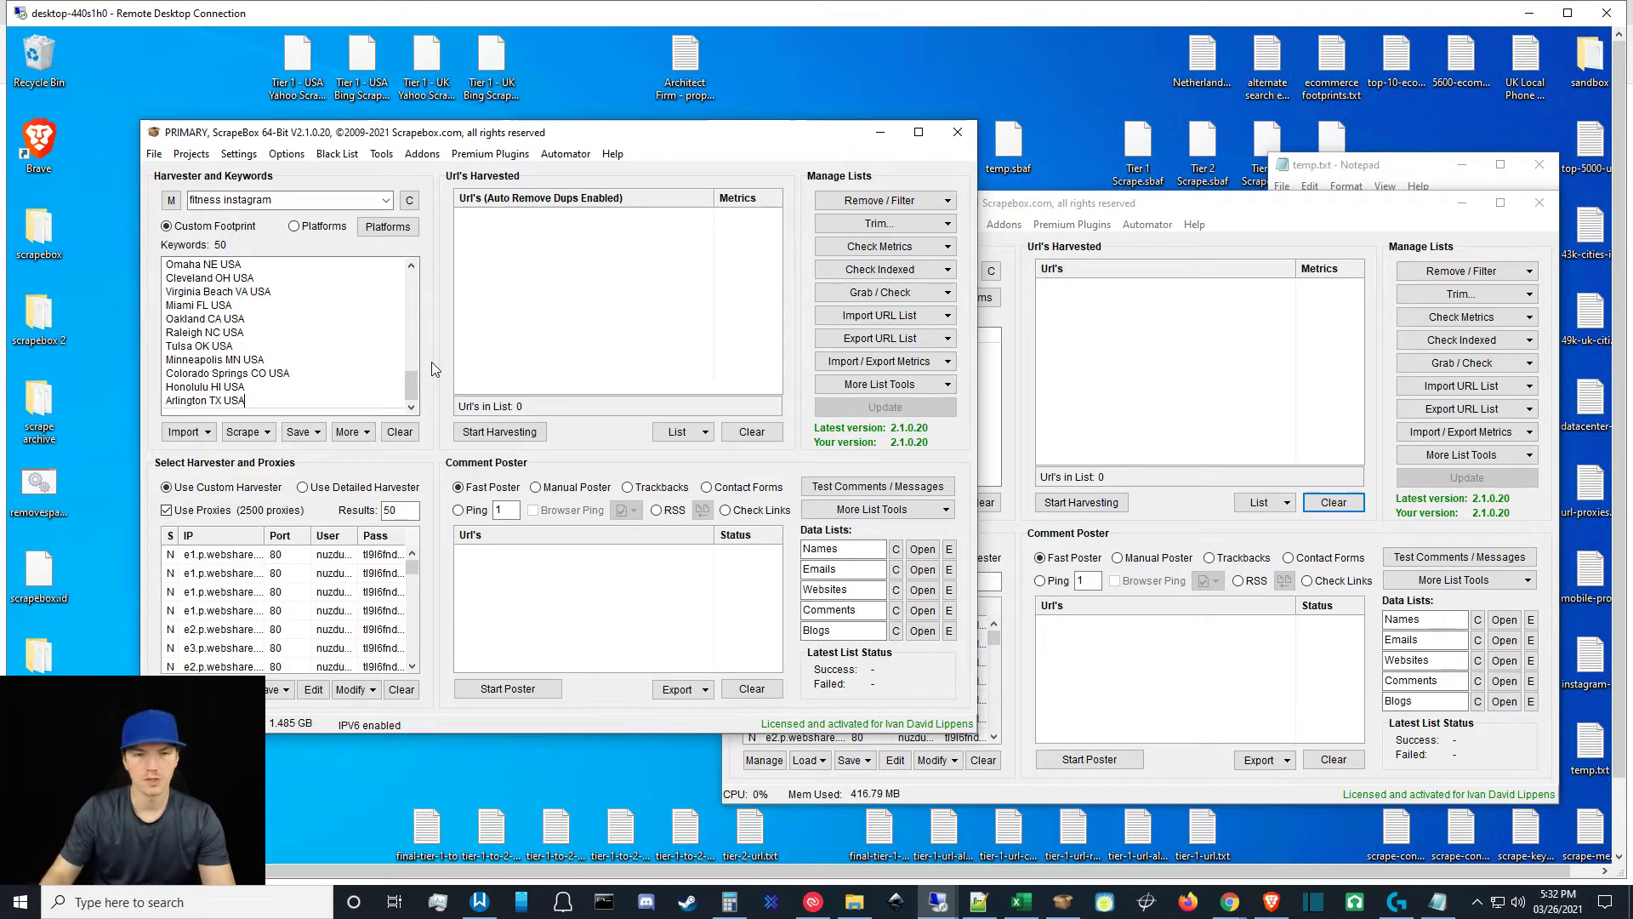
Set the PRIMARY window's number of harvester results to 200.
left_click(307, 201)
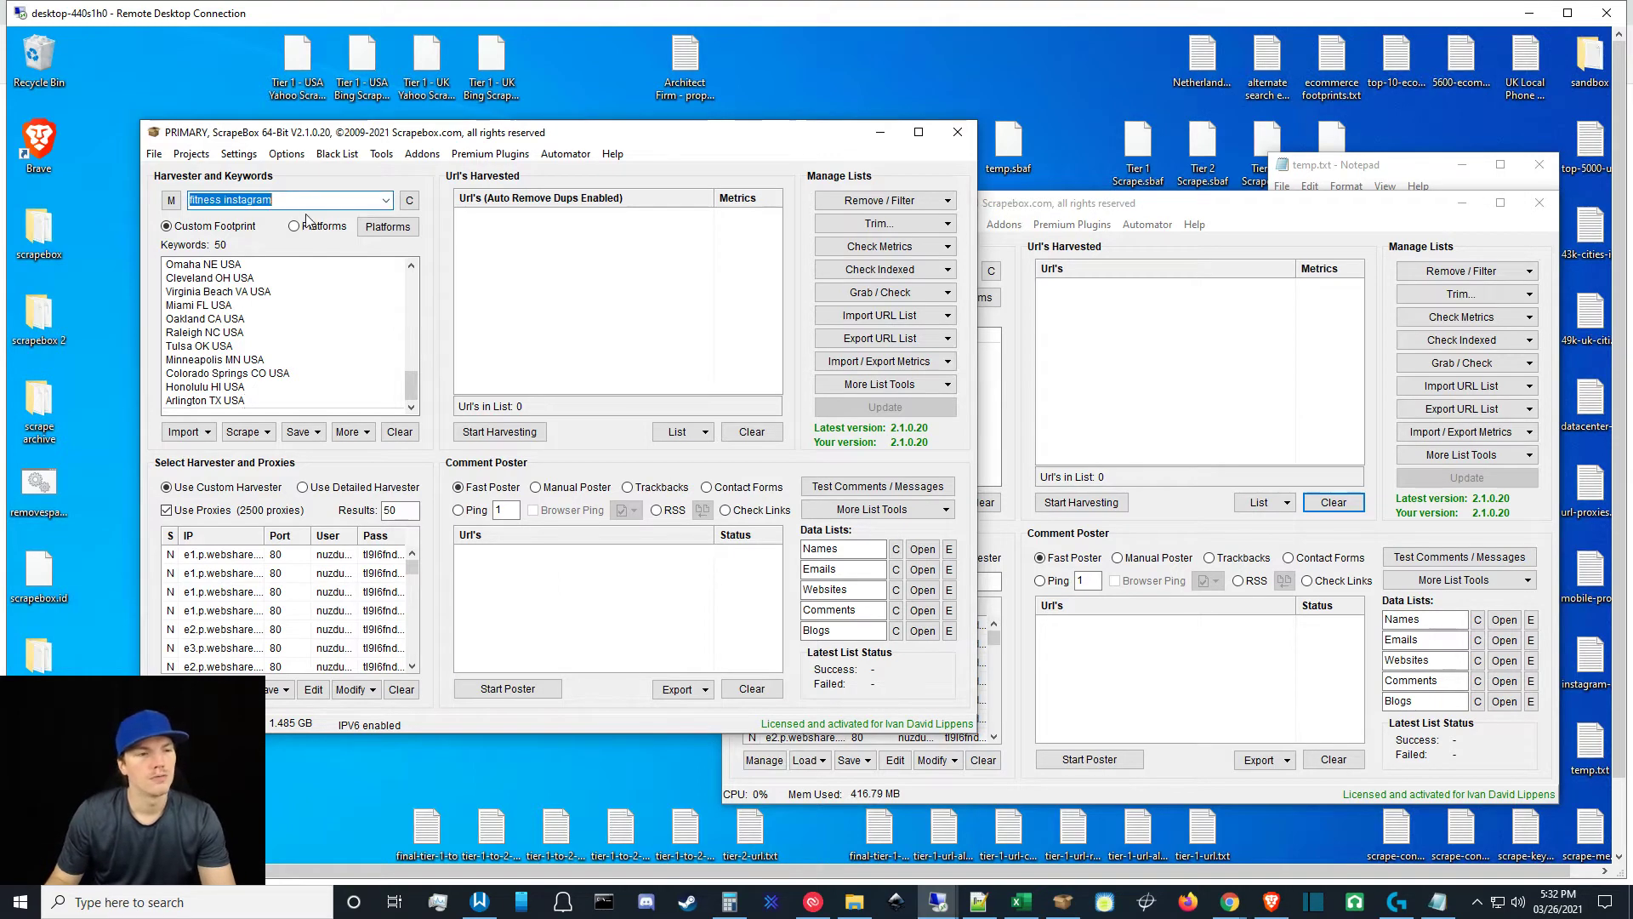
left_click(307, 201)
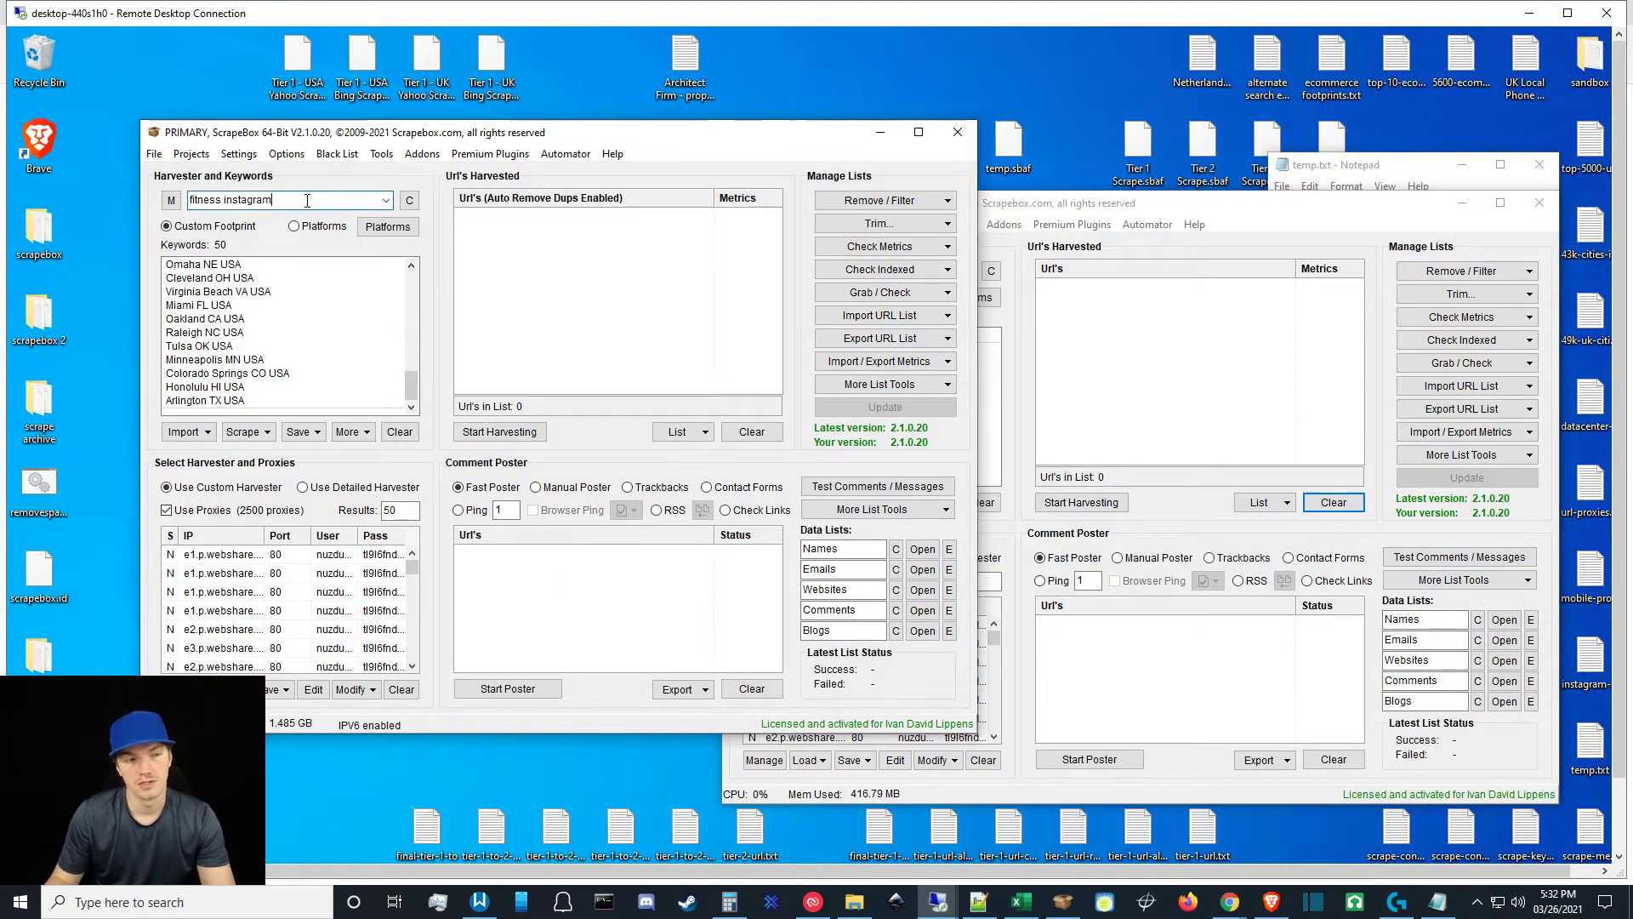
double_click(390, 510)
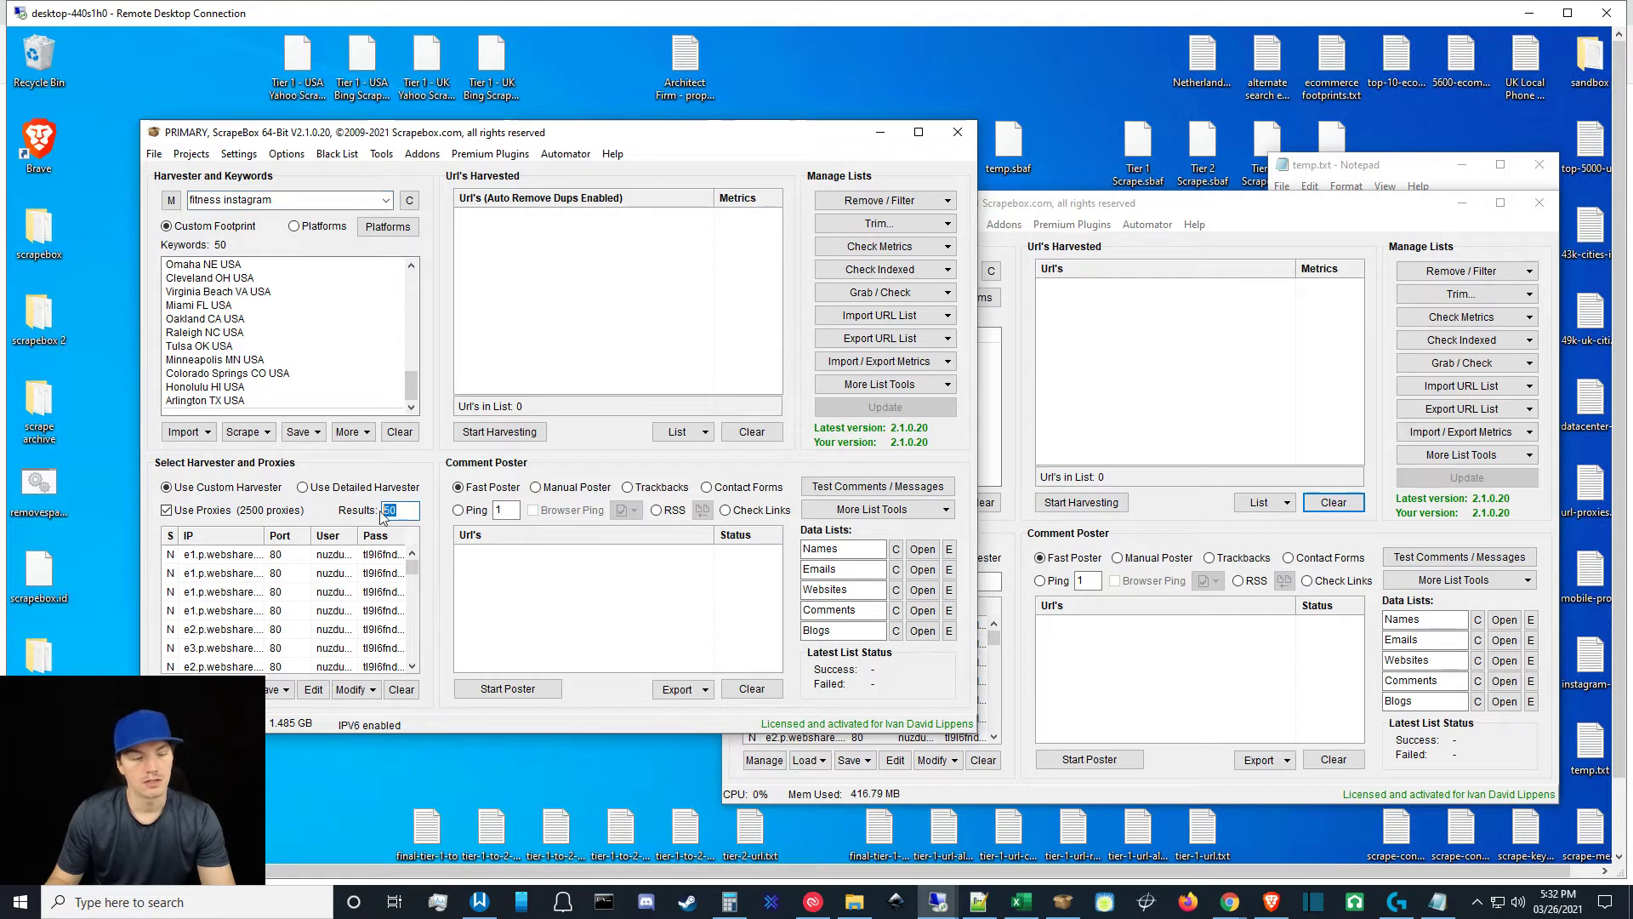
type("200")
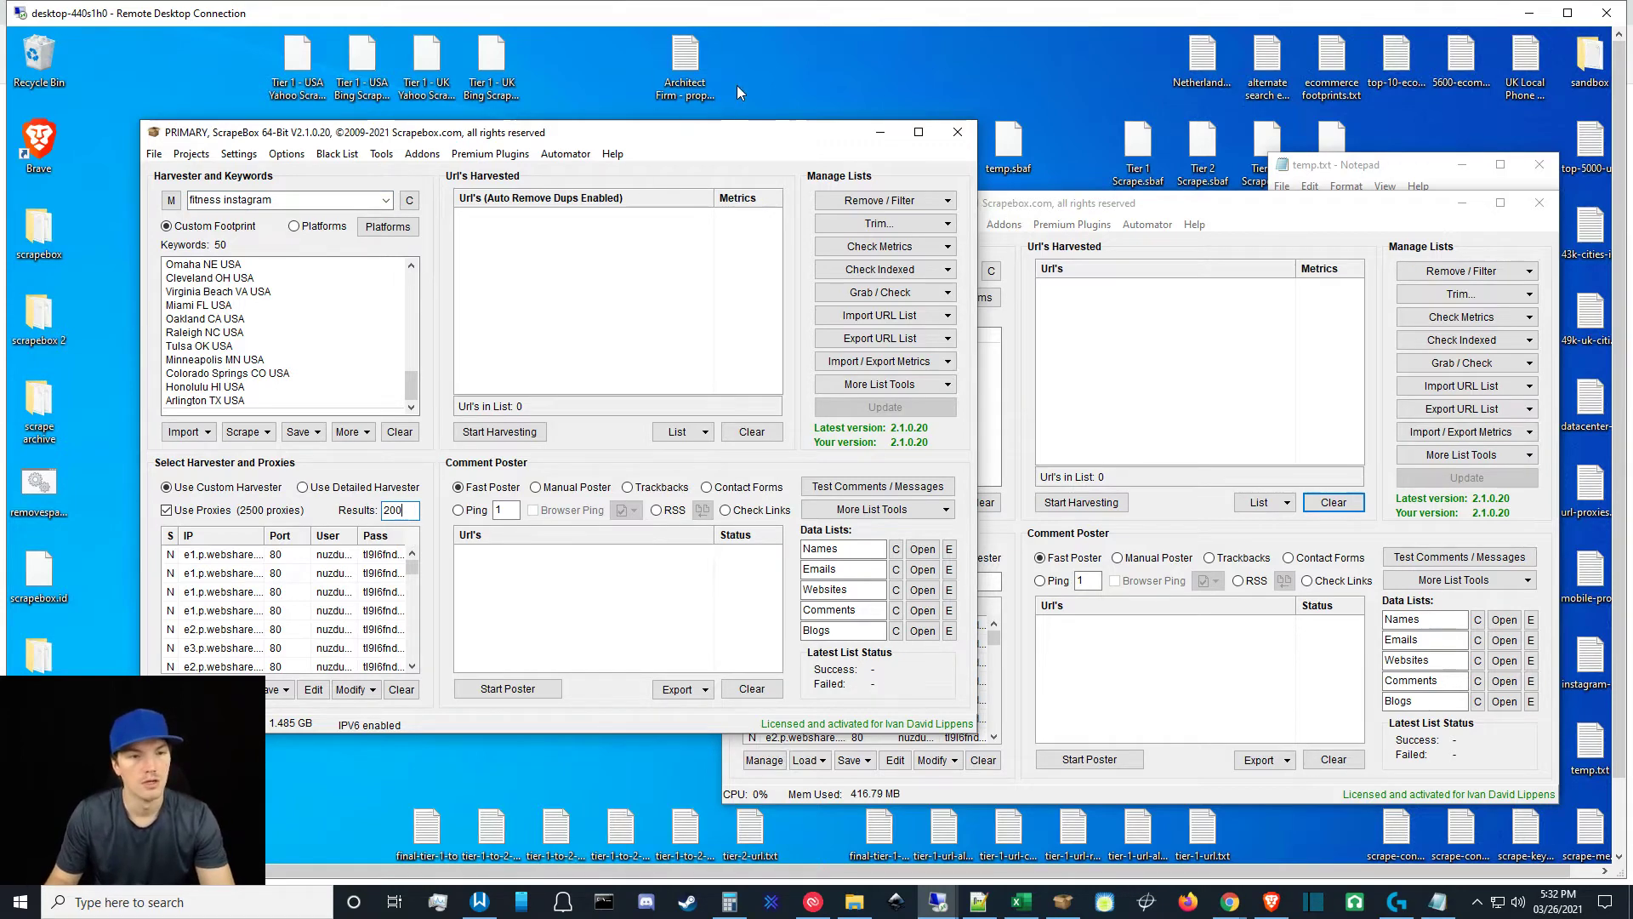
left_click(765, 73)
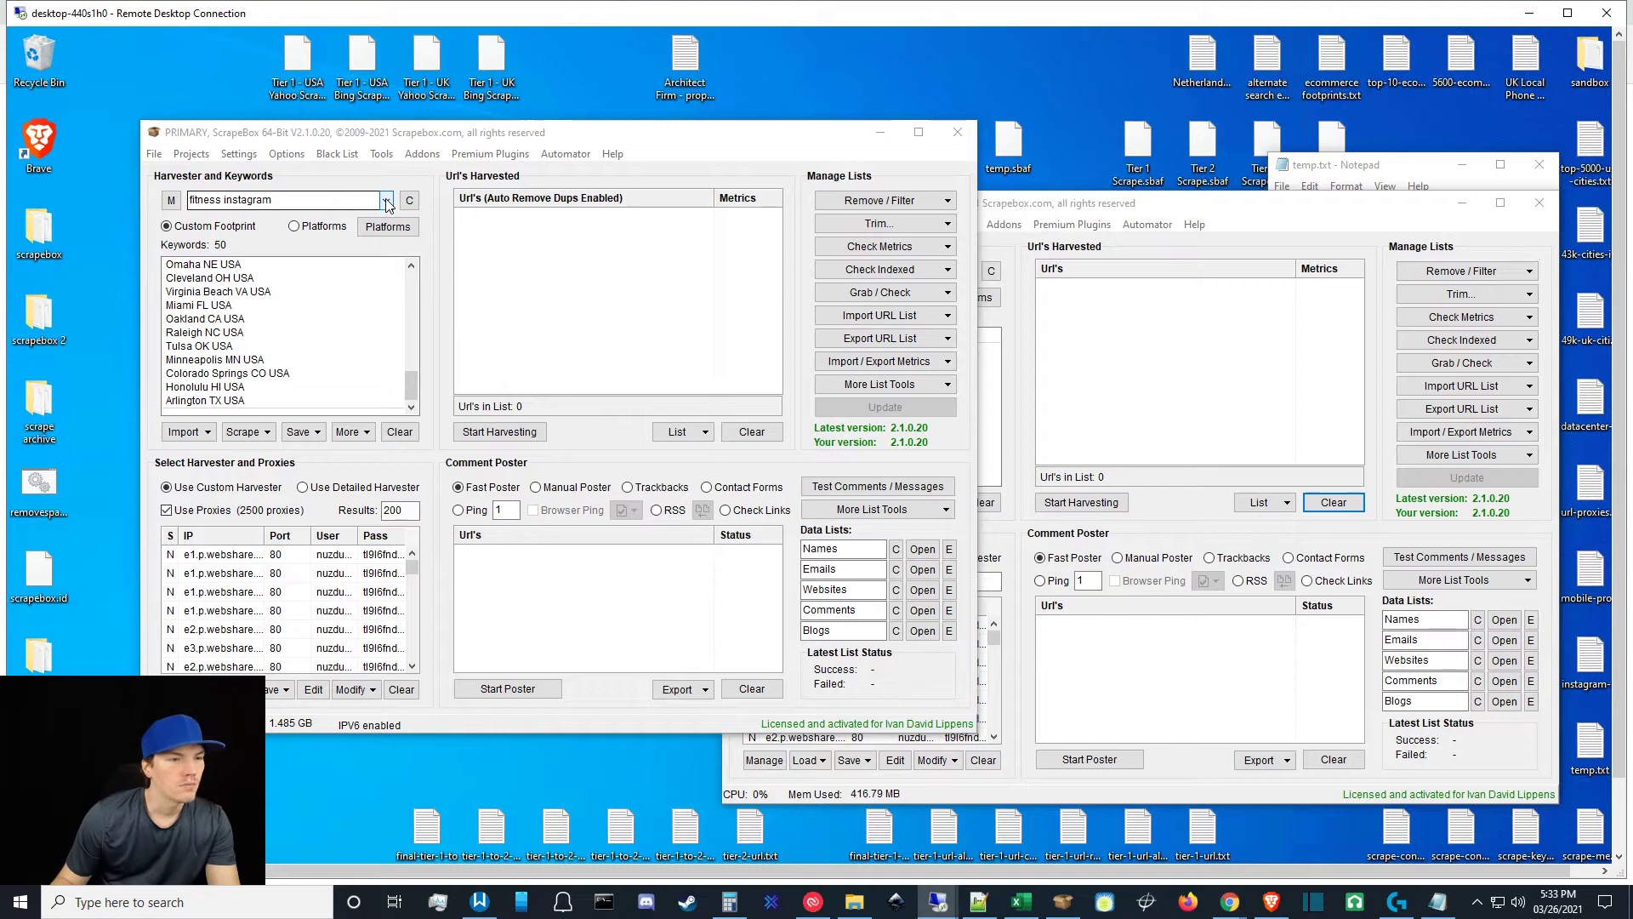
left_click(344, 199)
left_click(343, 199)
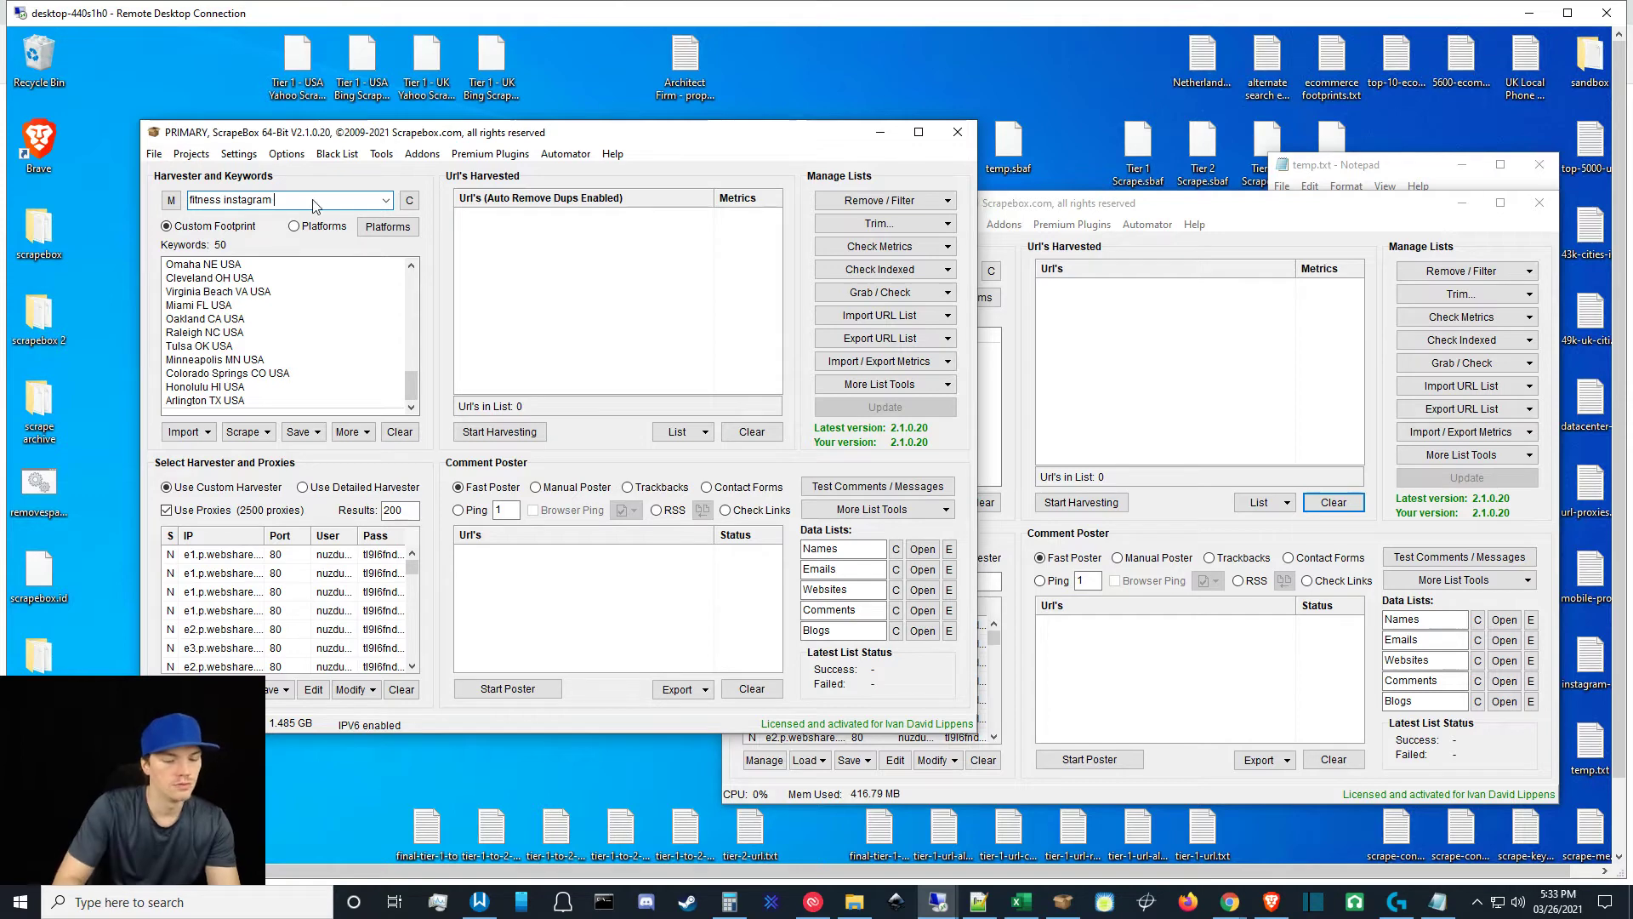
key("BackSpace")
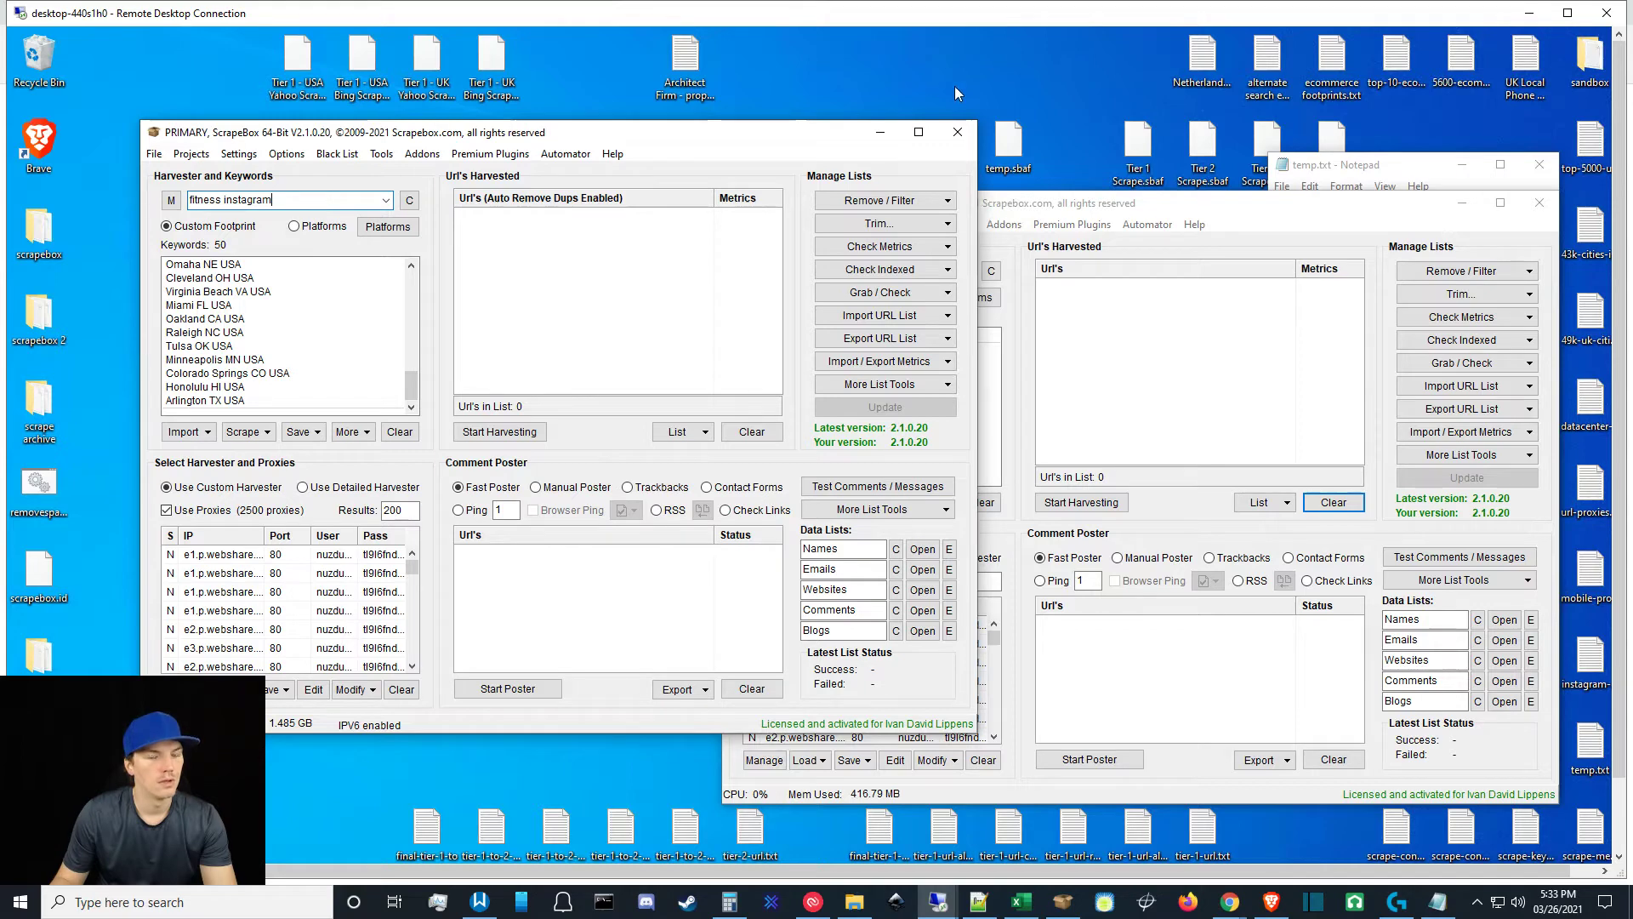
Replace the contents of temp.txt on the desktop with the copied list of 50 US cities and save the file.
double_click(1590, 751)
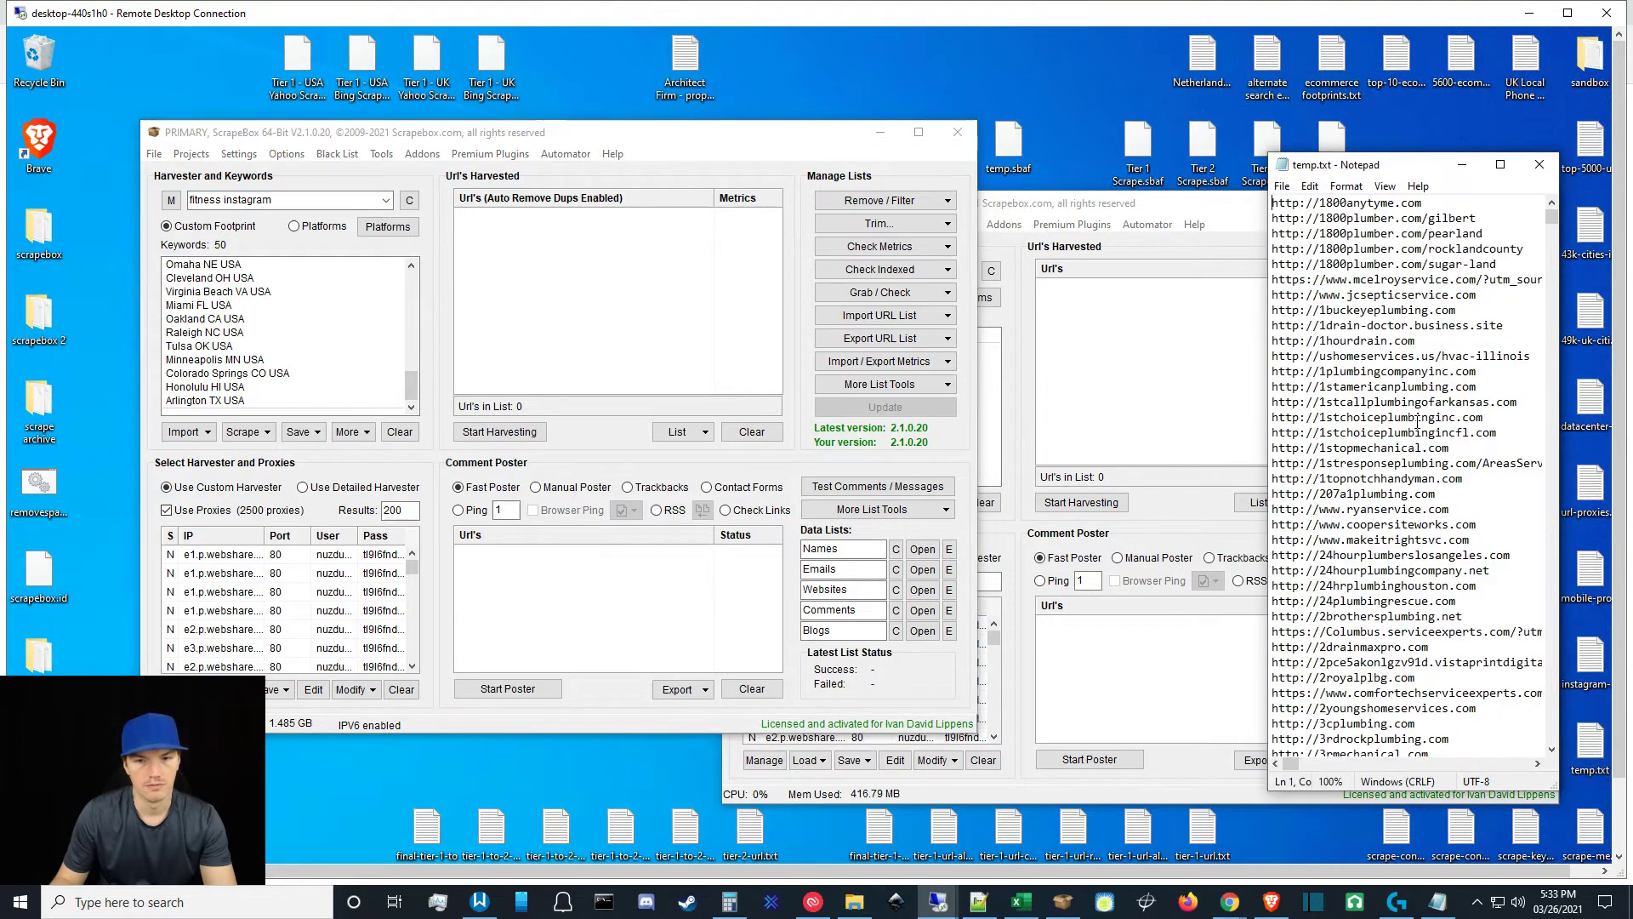
key("ctrl+a")
key("BackSpace")
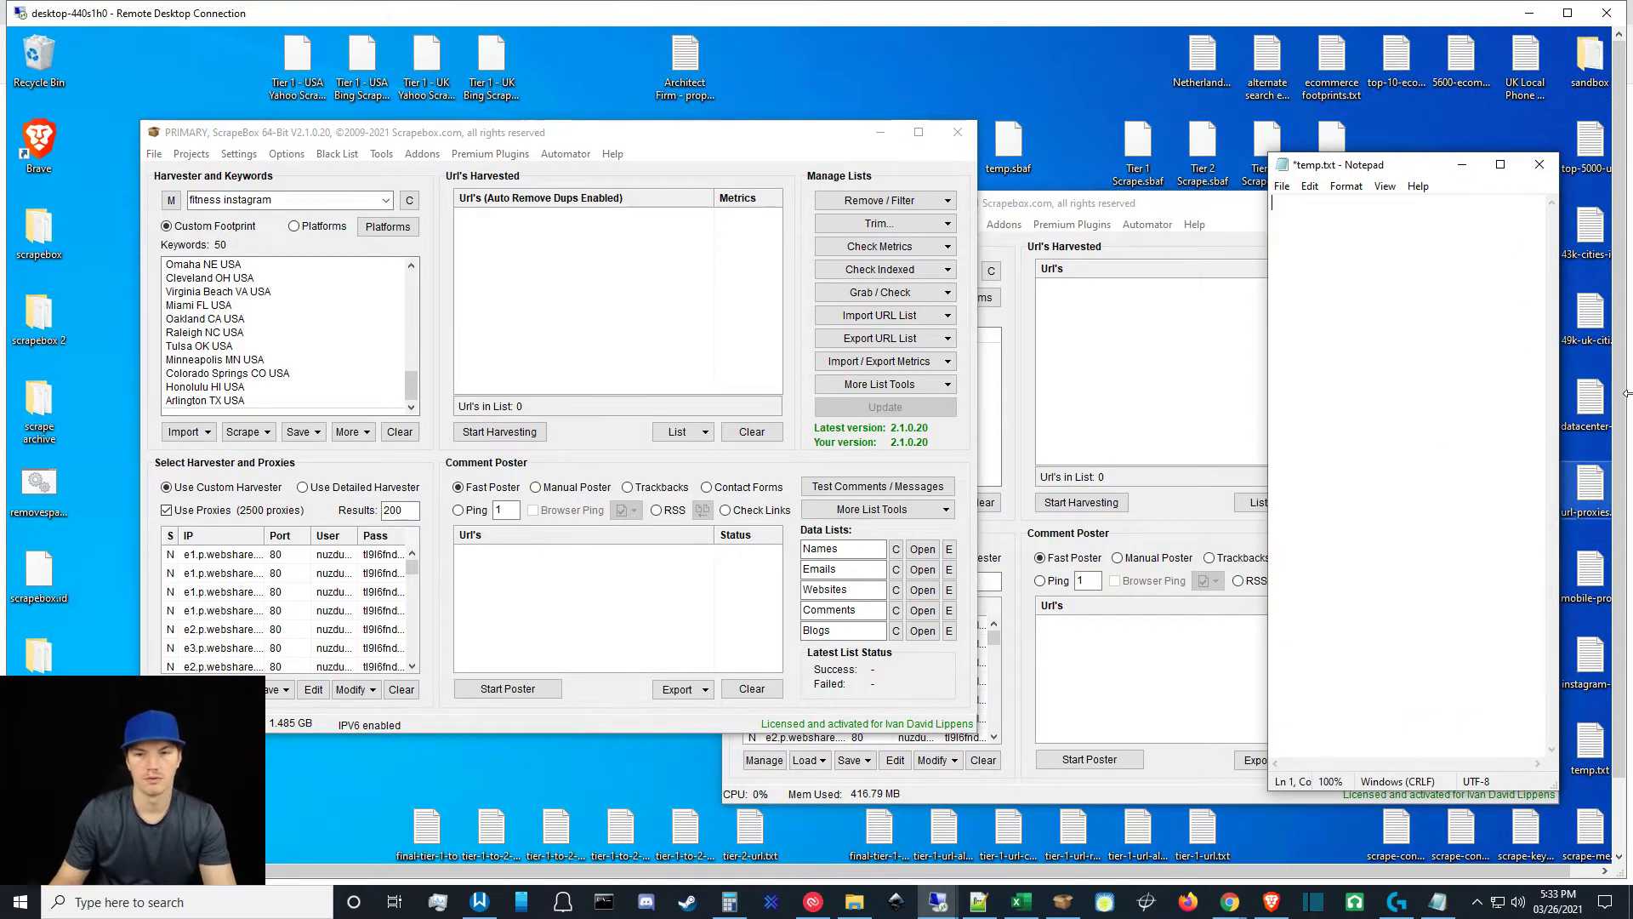
key("ctrl+v")
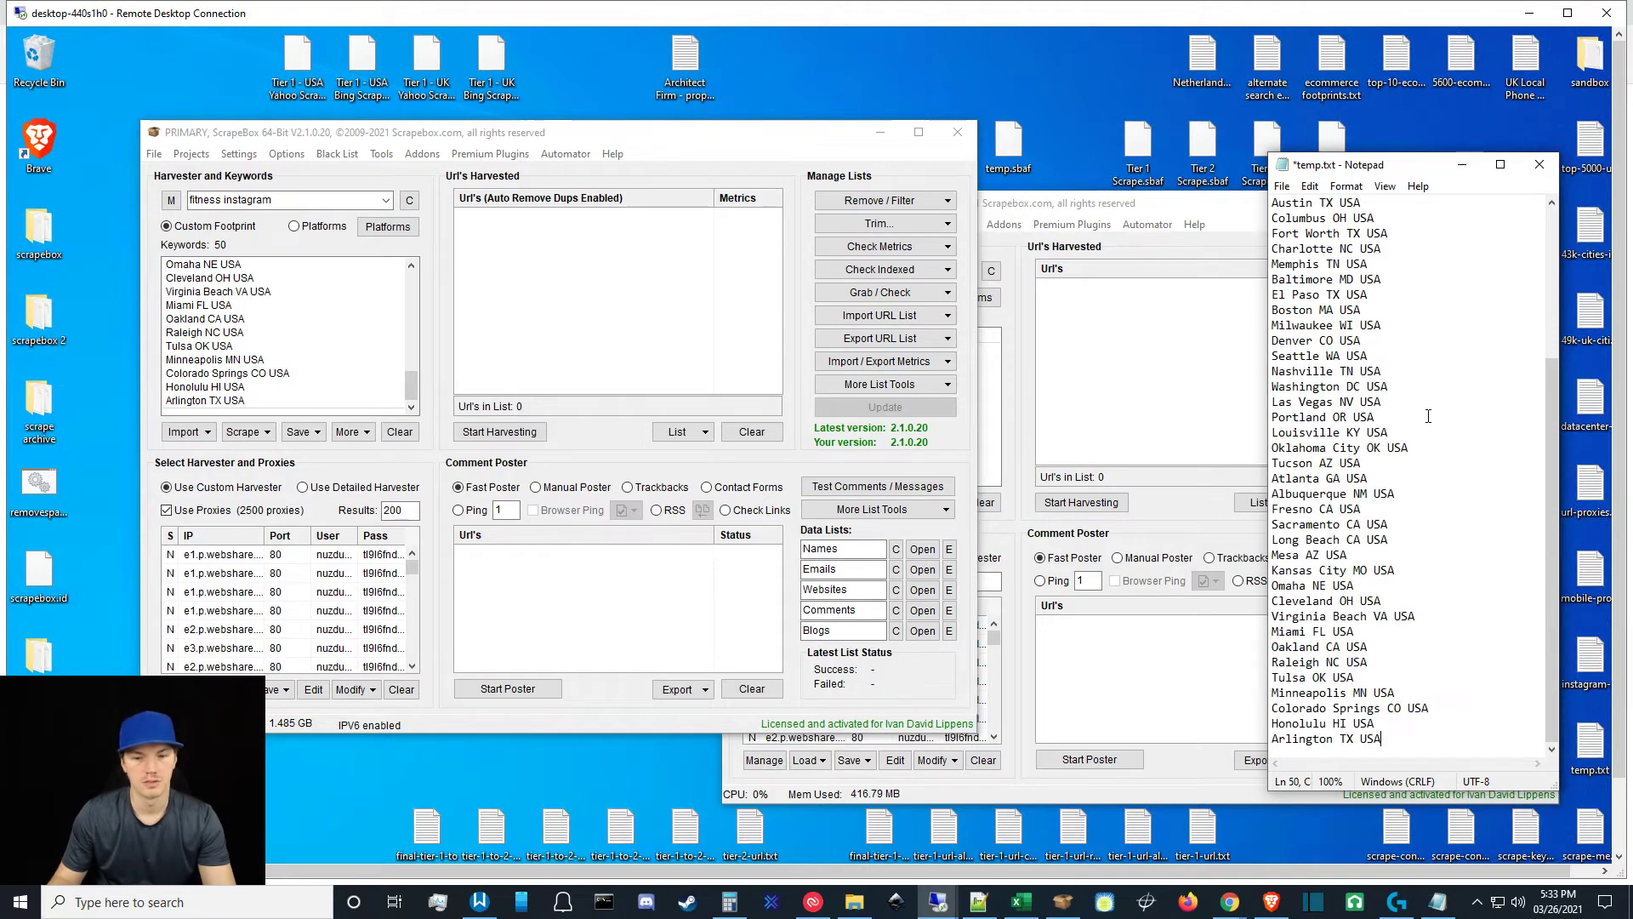
key("ctrl+s")
left_click(423, 436)
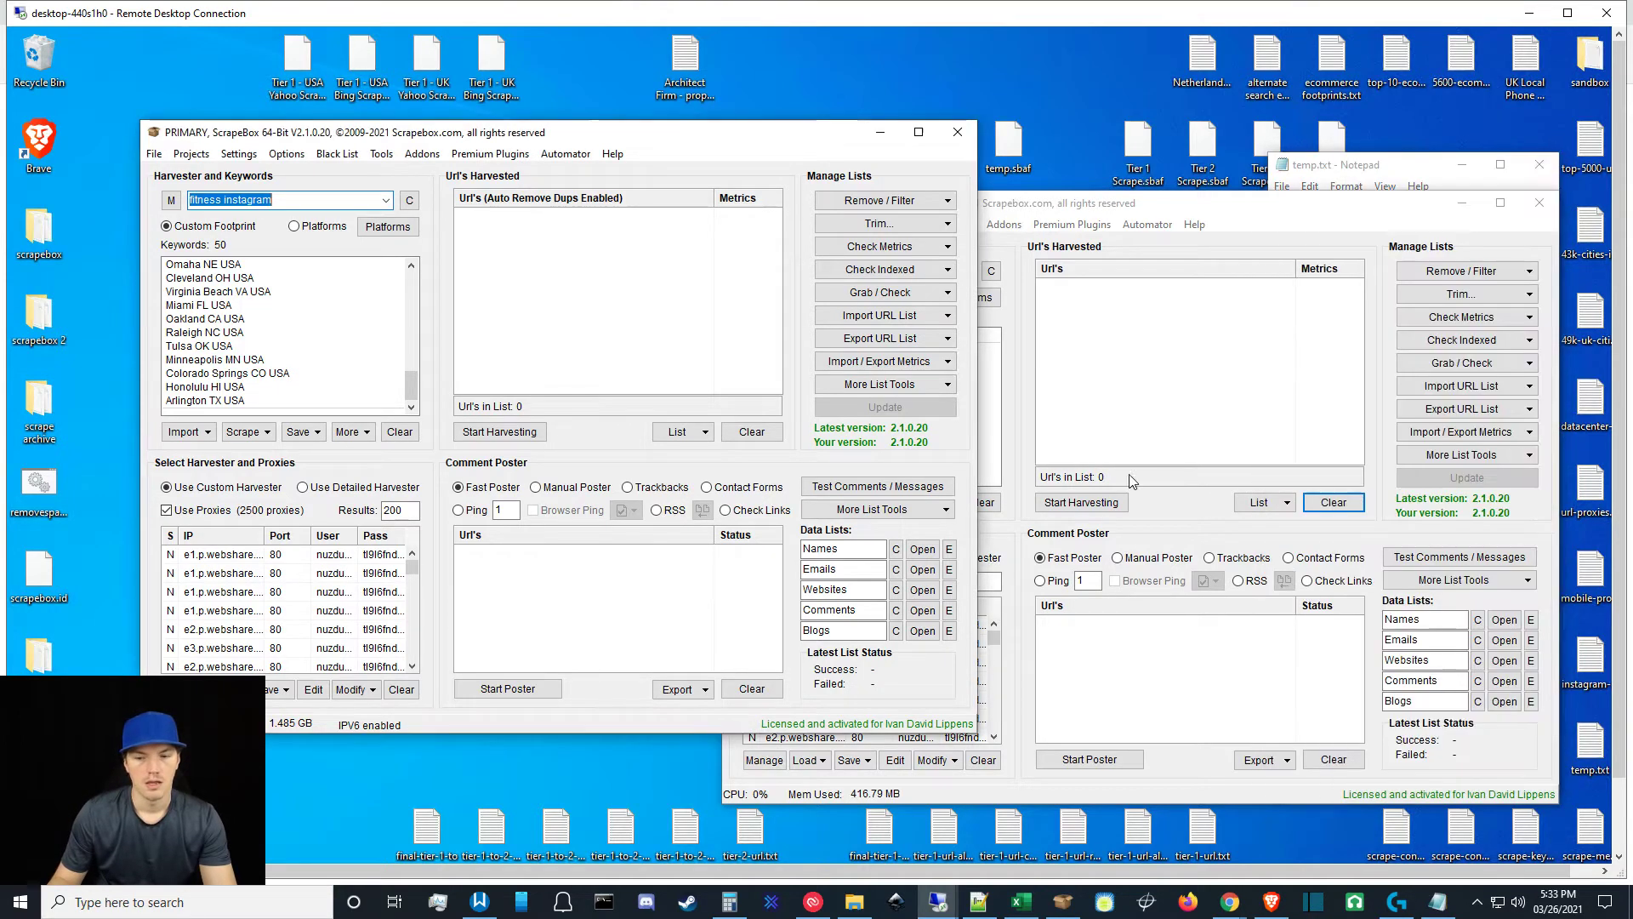
left_click(400, 431)
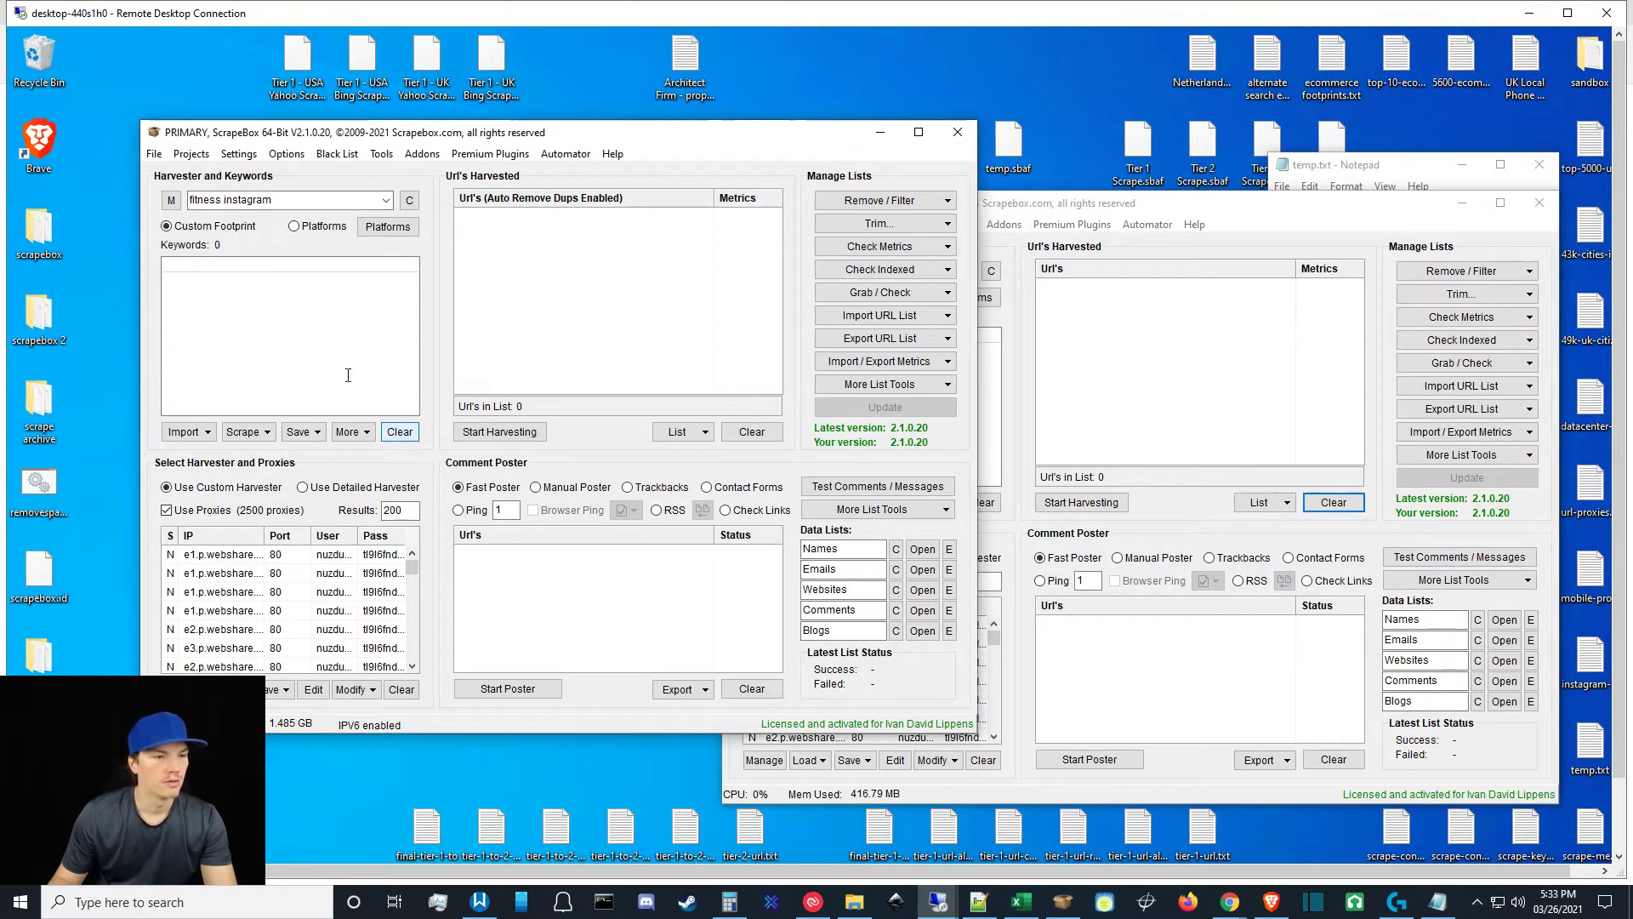
left_click(303, 314)
type("@gmail.com")
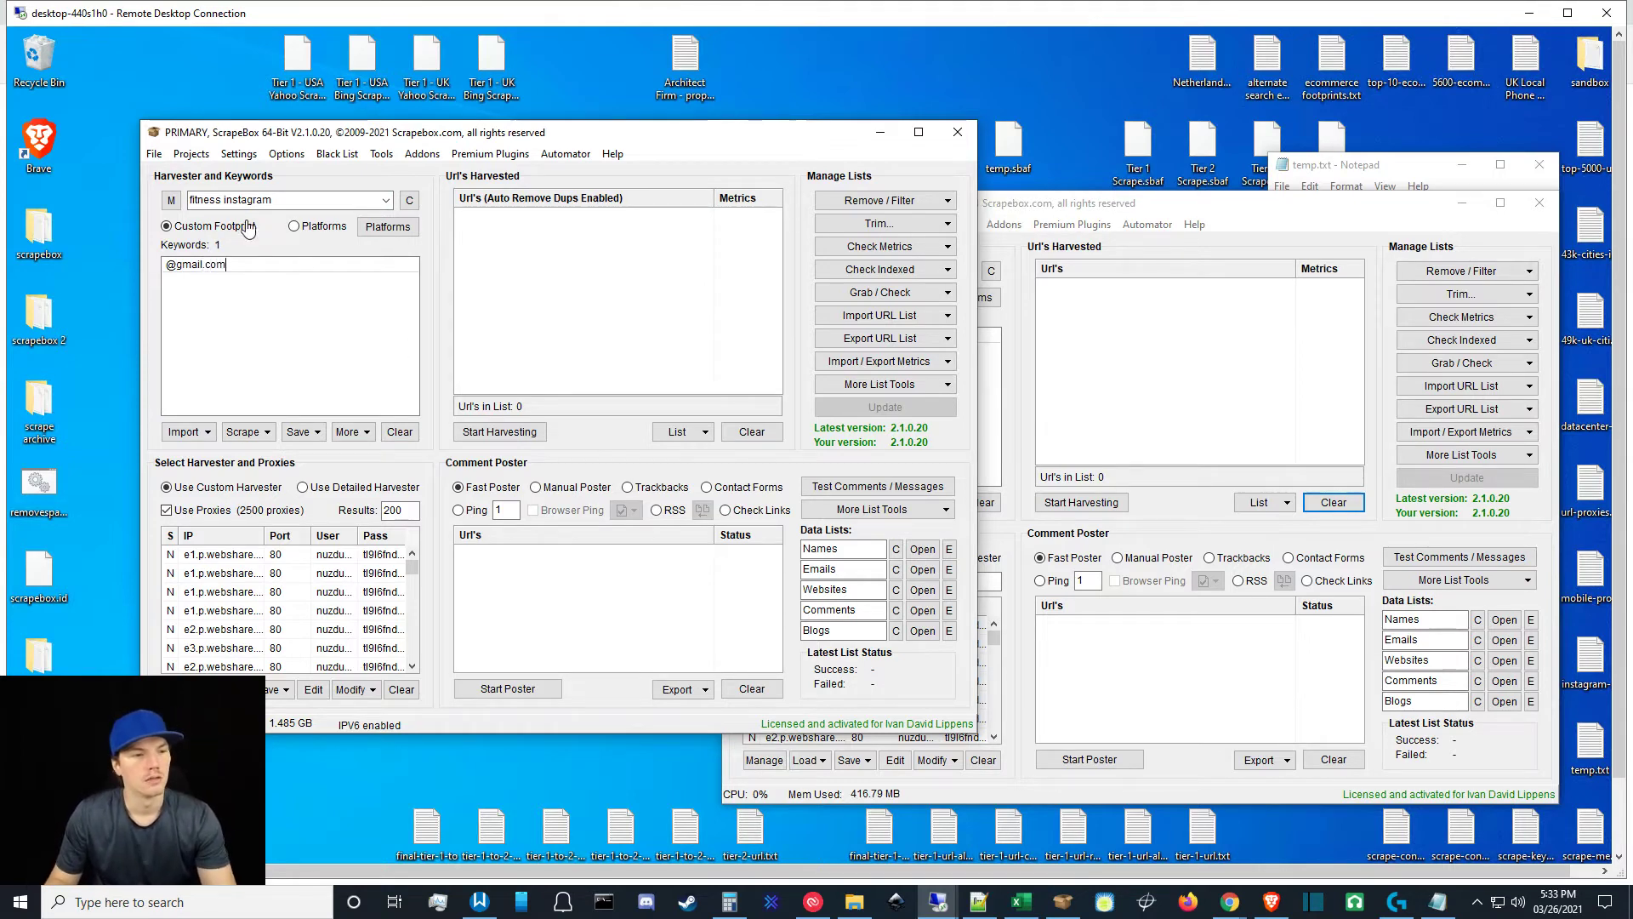
left_click(171, 200)
scroll(456, 542, "down", 6)
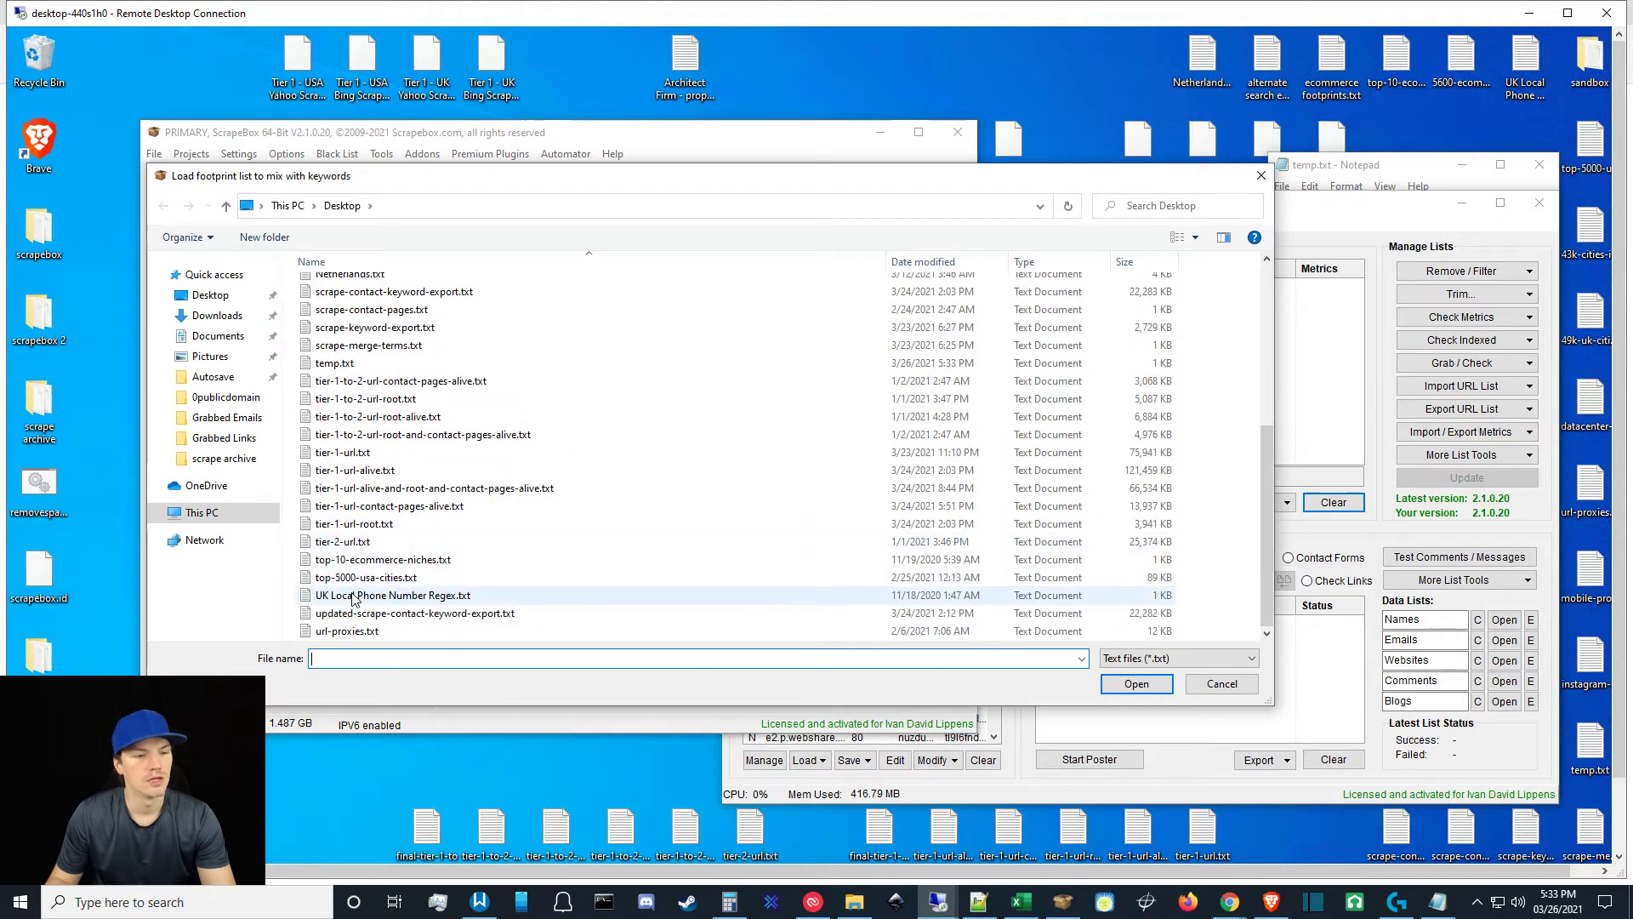
left_click(336, 363)
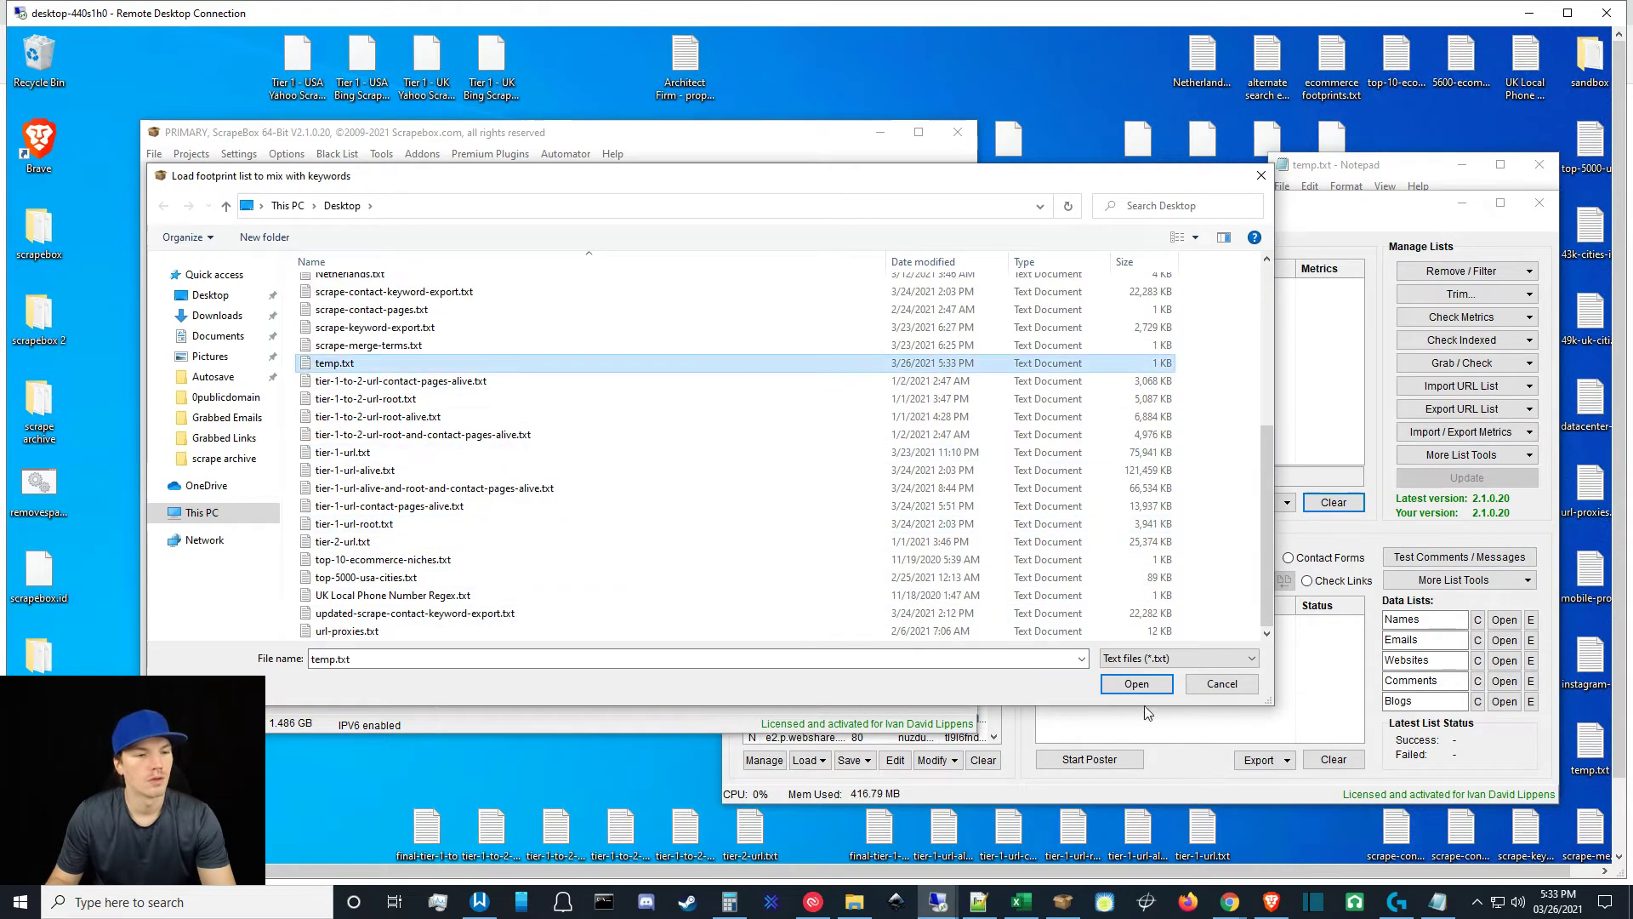
left_click(1136, 683)
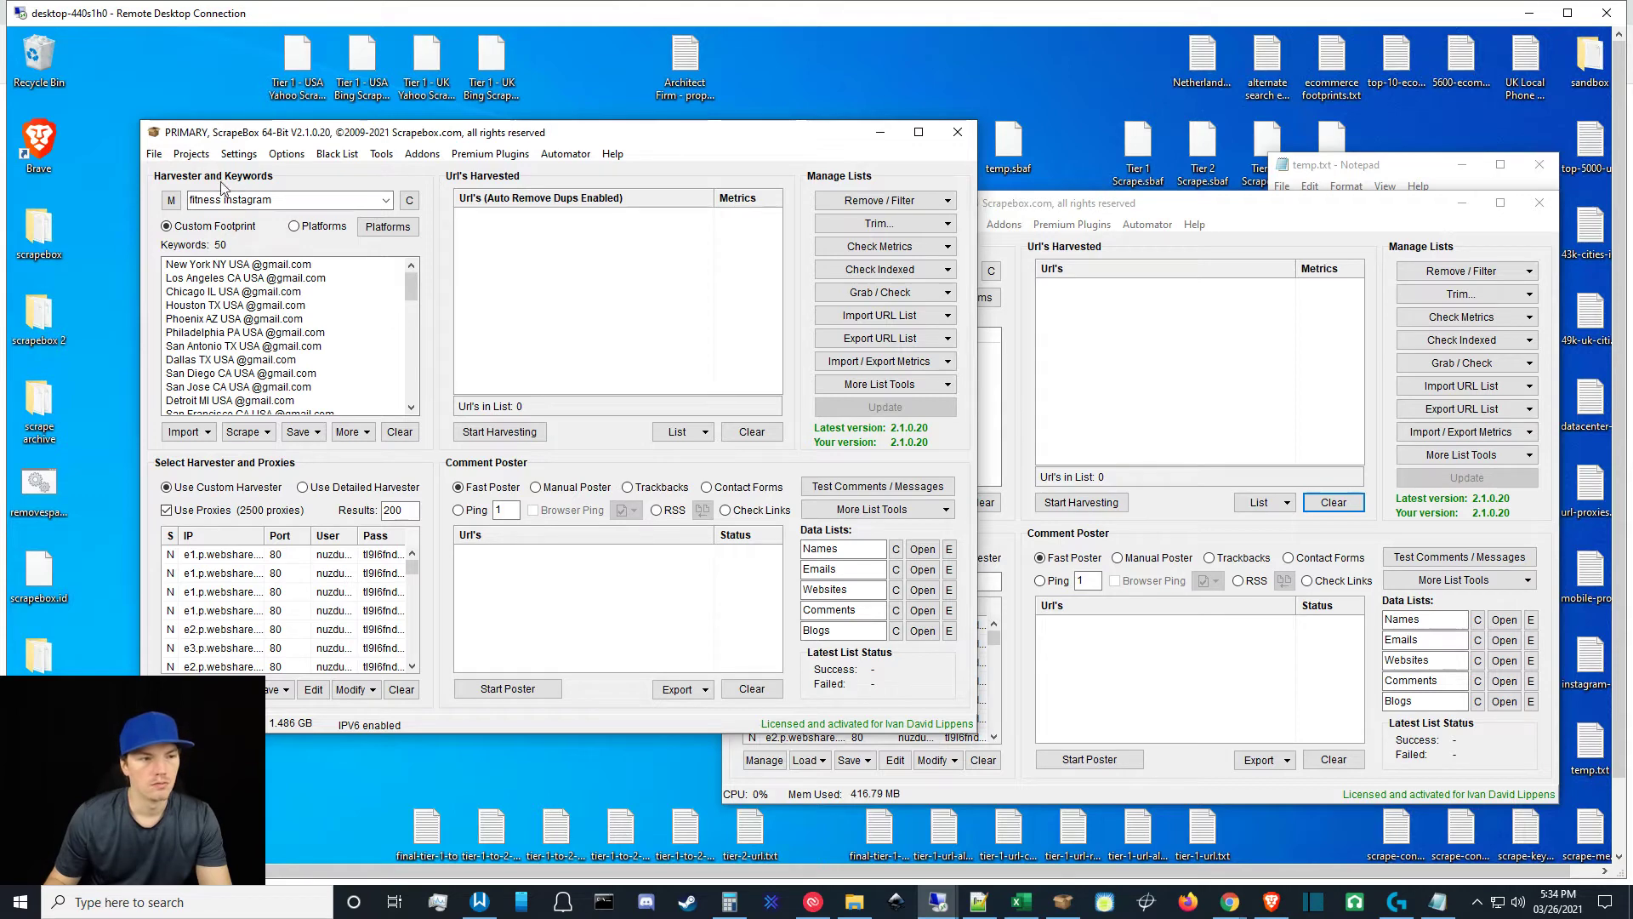
left_click(215, 202)
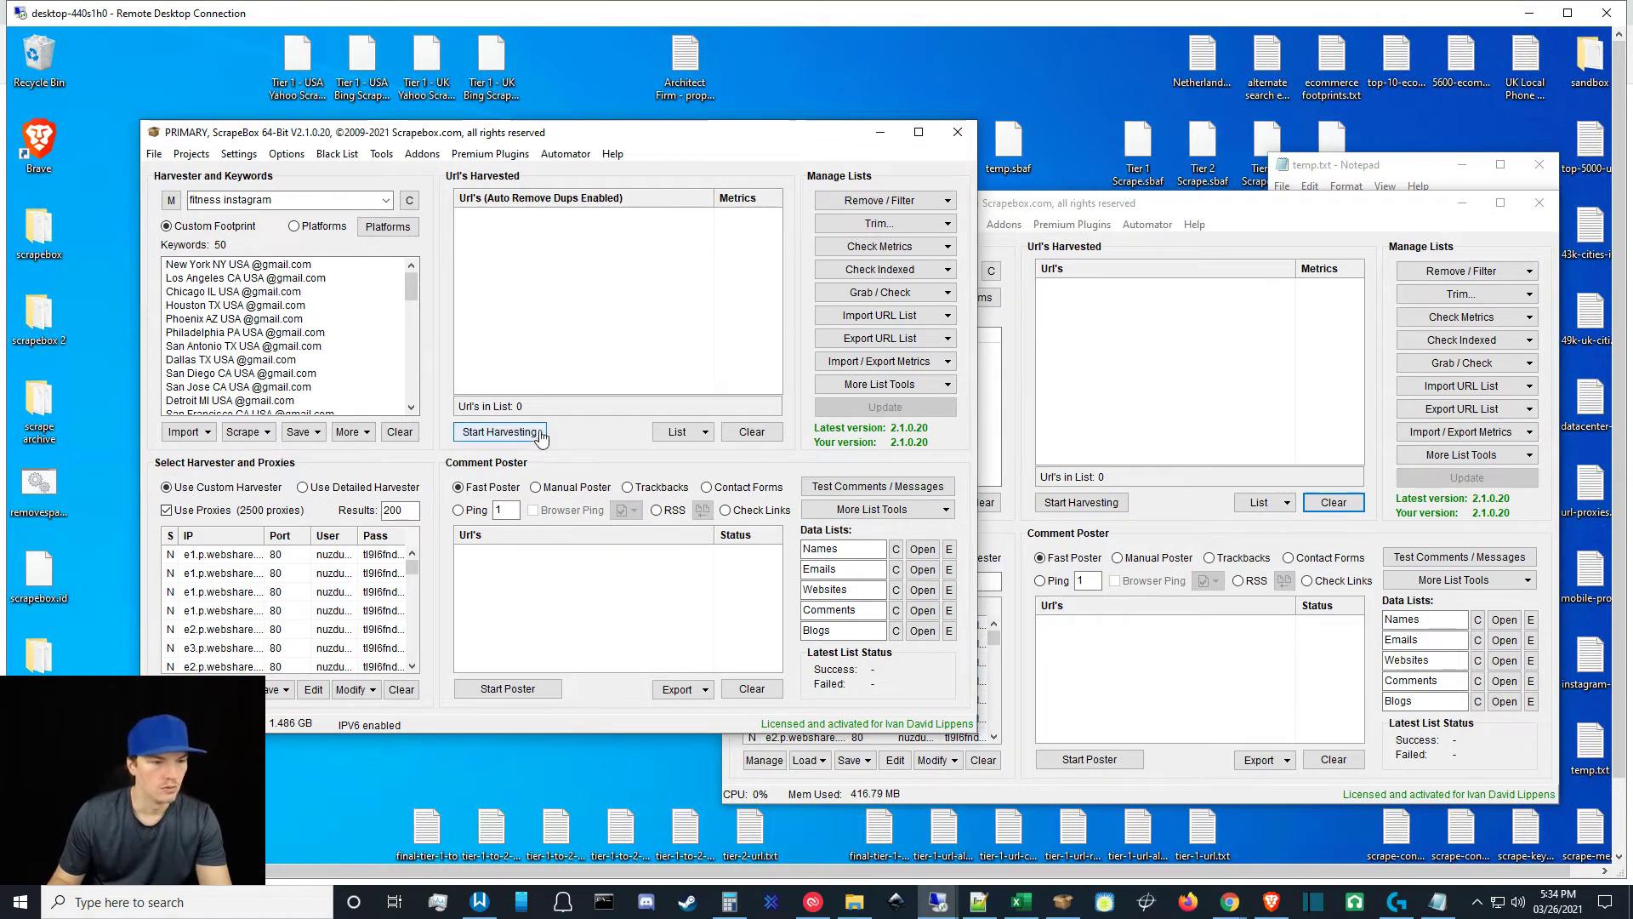
Clear the PRIMARY window's proxy list and load the proxies from url-proxies.txt on the desktop.
left_click(403, 690)
left_click(845, 538)
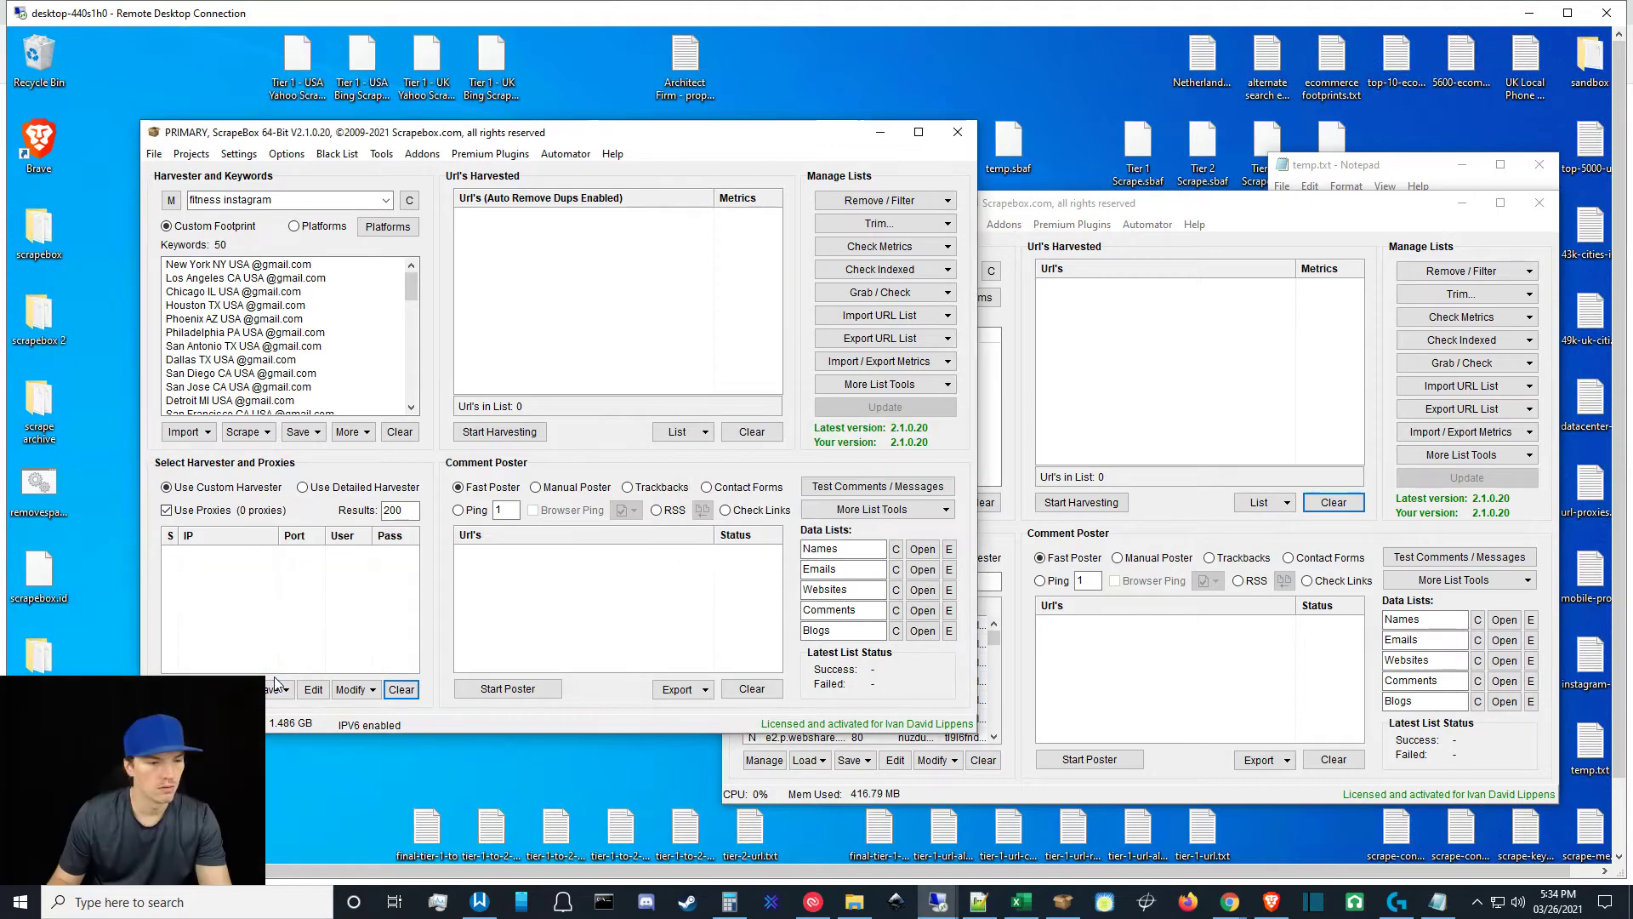
left_click(194, 693)
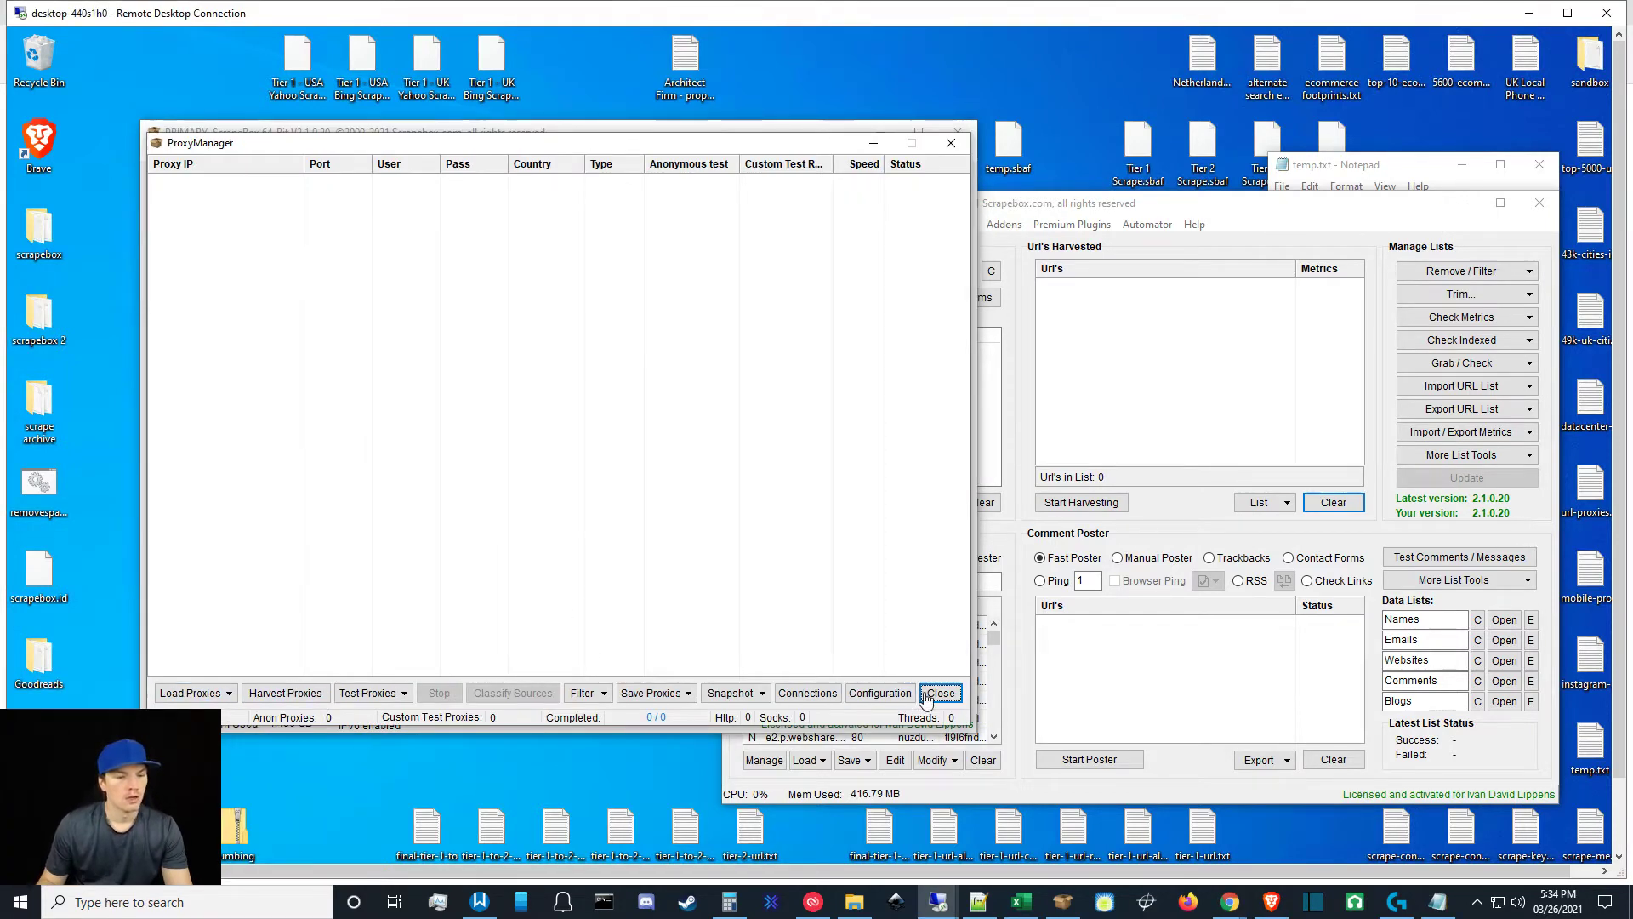
left_click(940, 692)
left_click(228, 690)
left_click(255, 710)
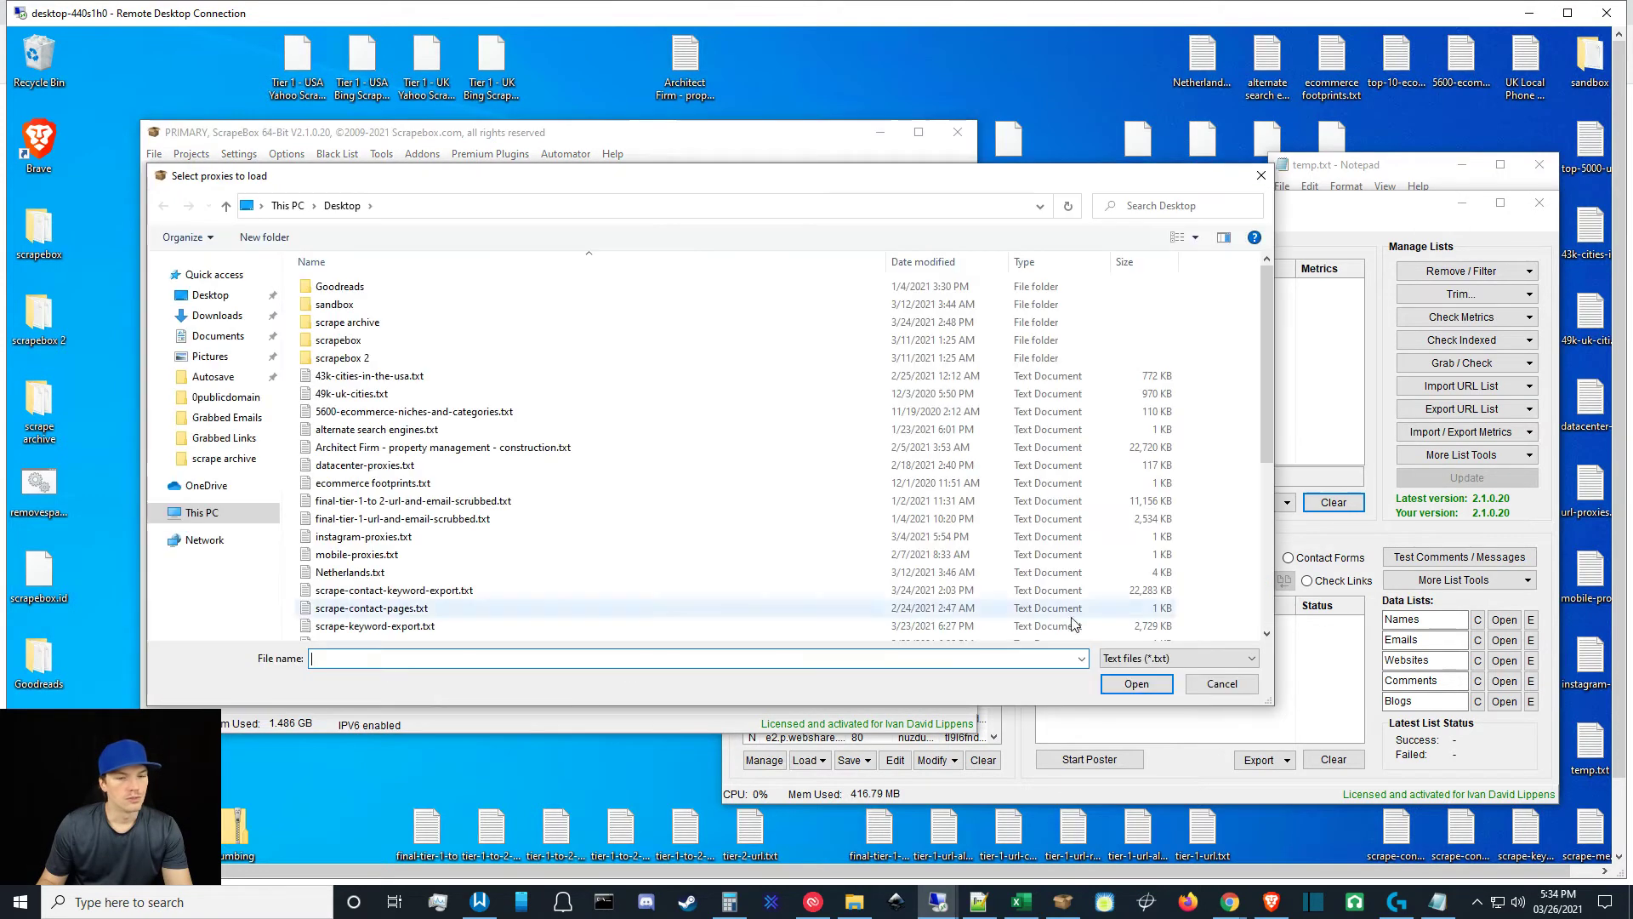
left_click_drag(1266, 406, 1259, 588)
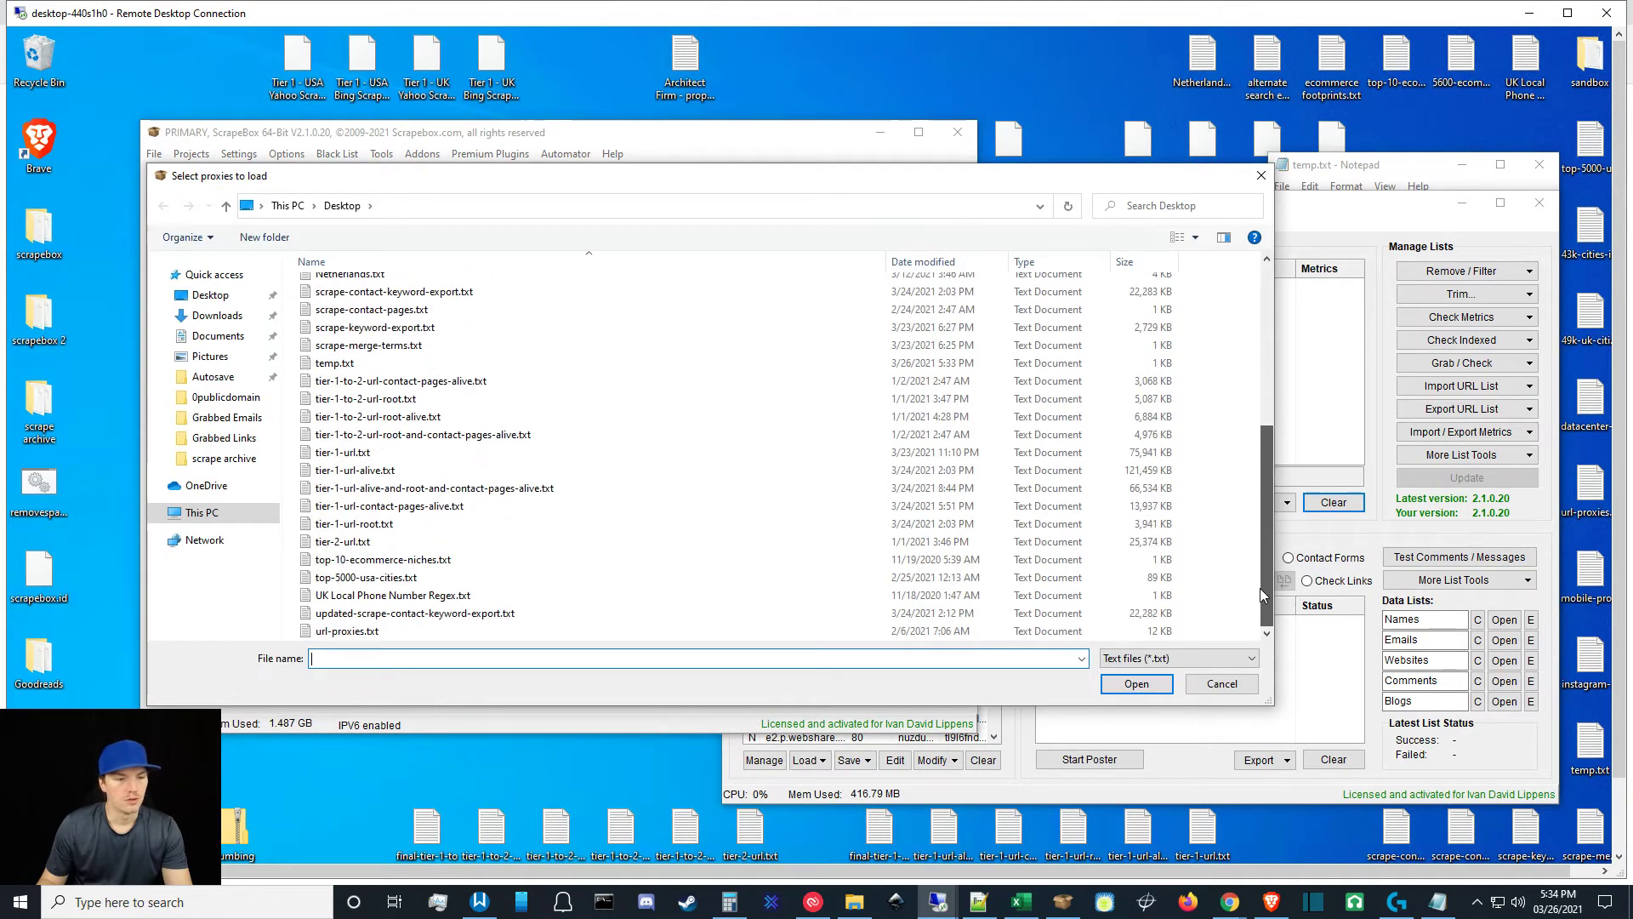
left_click(426, 630)
left_click(1137, 683)
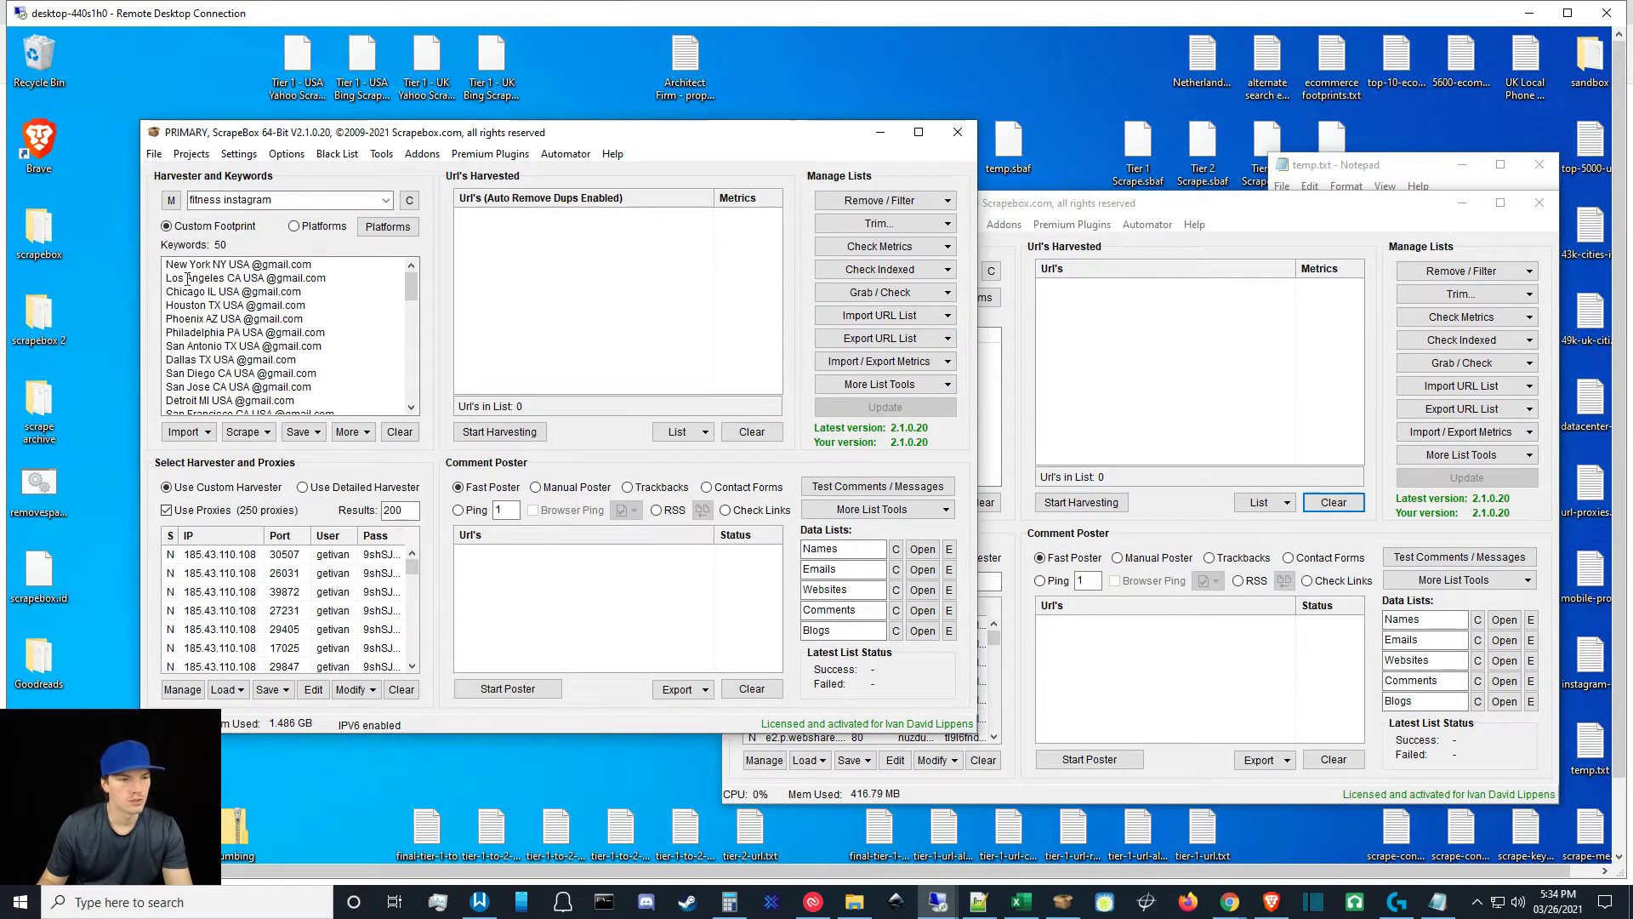
Harvest the merged keywords with the Yahoo engine, and exit to the main window after reviewing the keyword statistics.
left_click(463, 435)
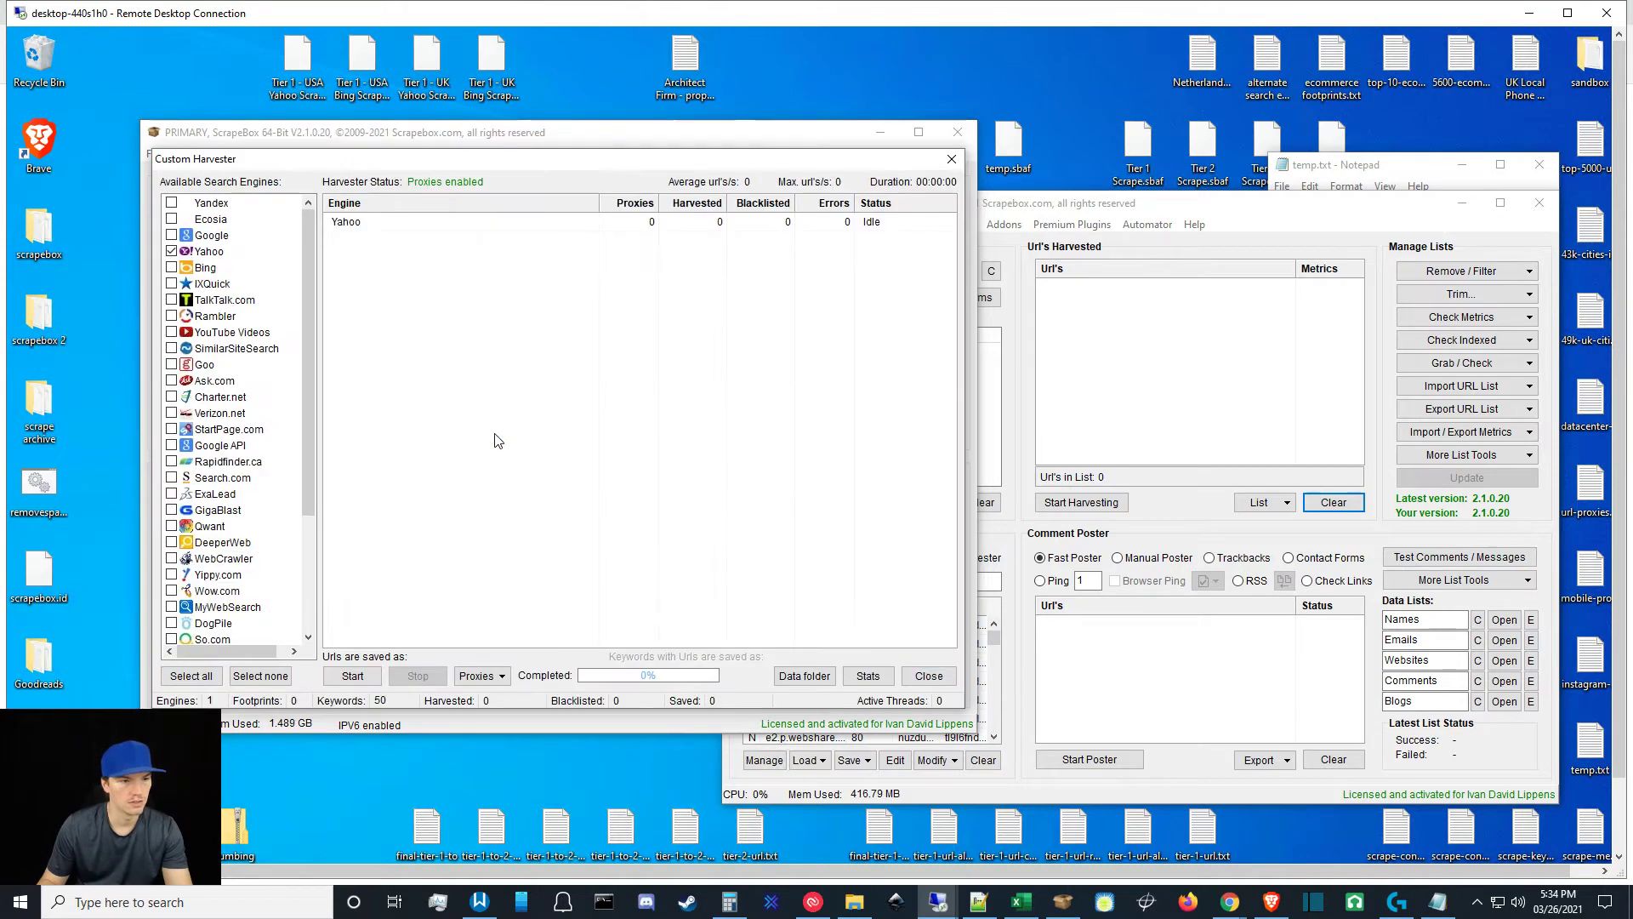
left_click(351, 676)
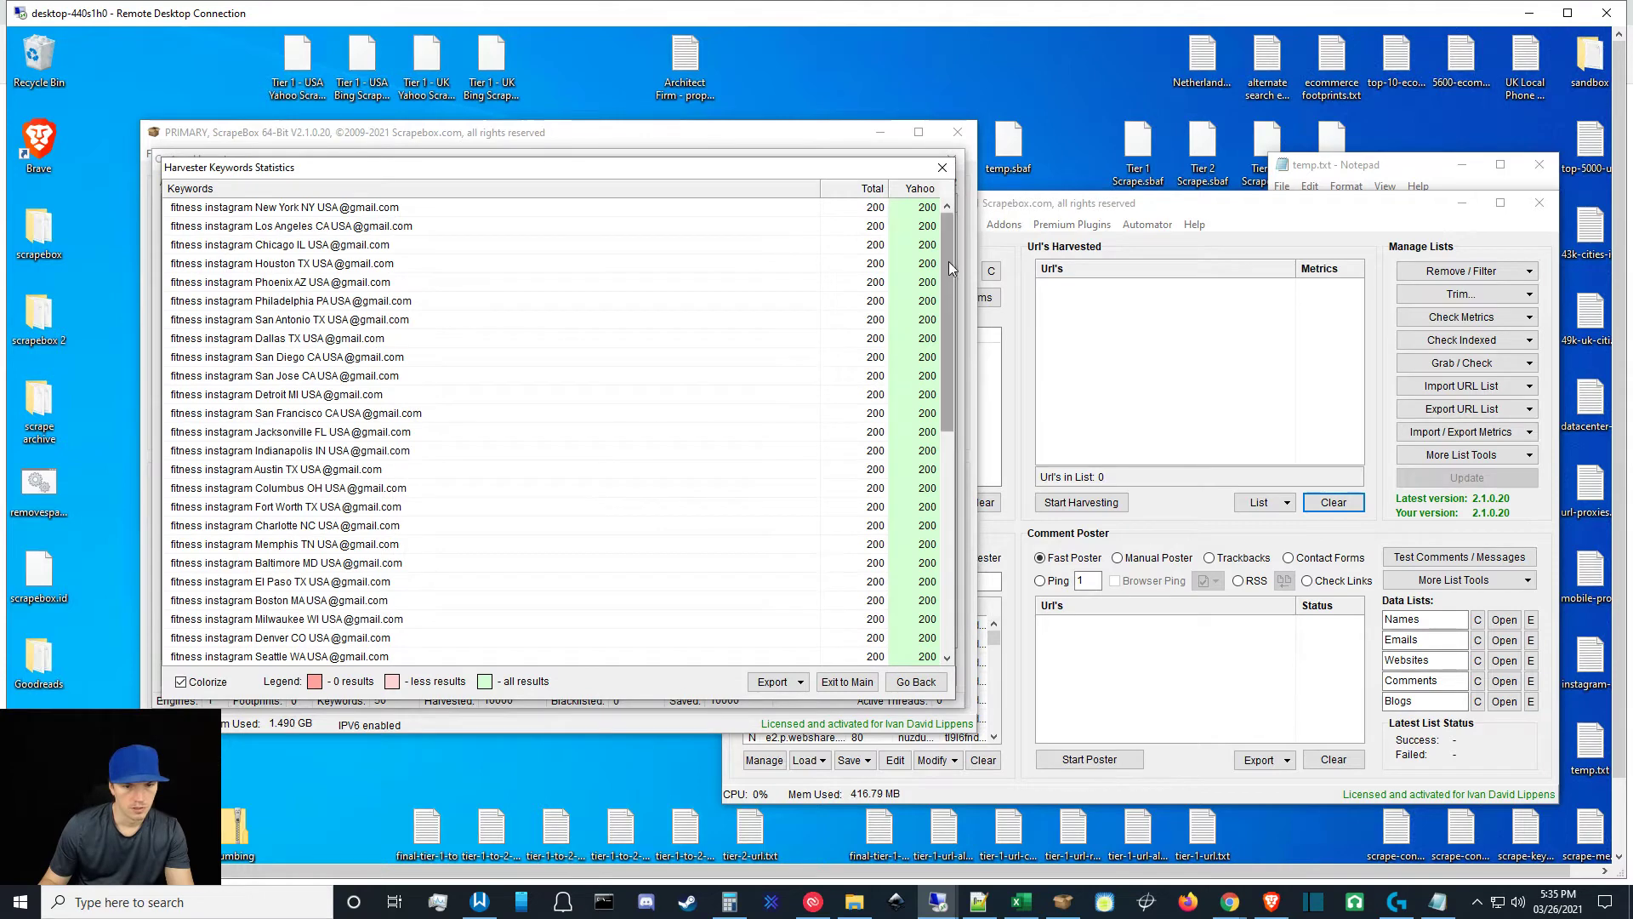
left_click_drag(947, 230, 581, 662)
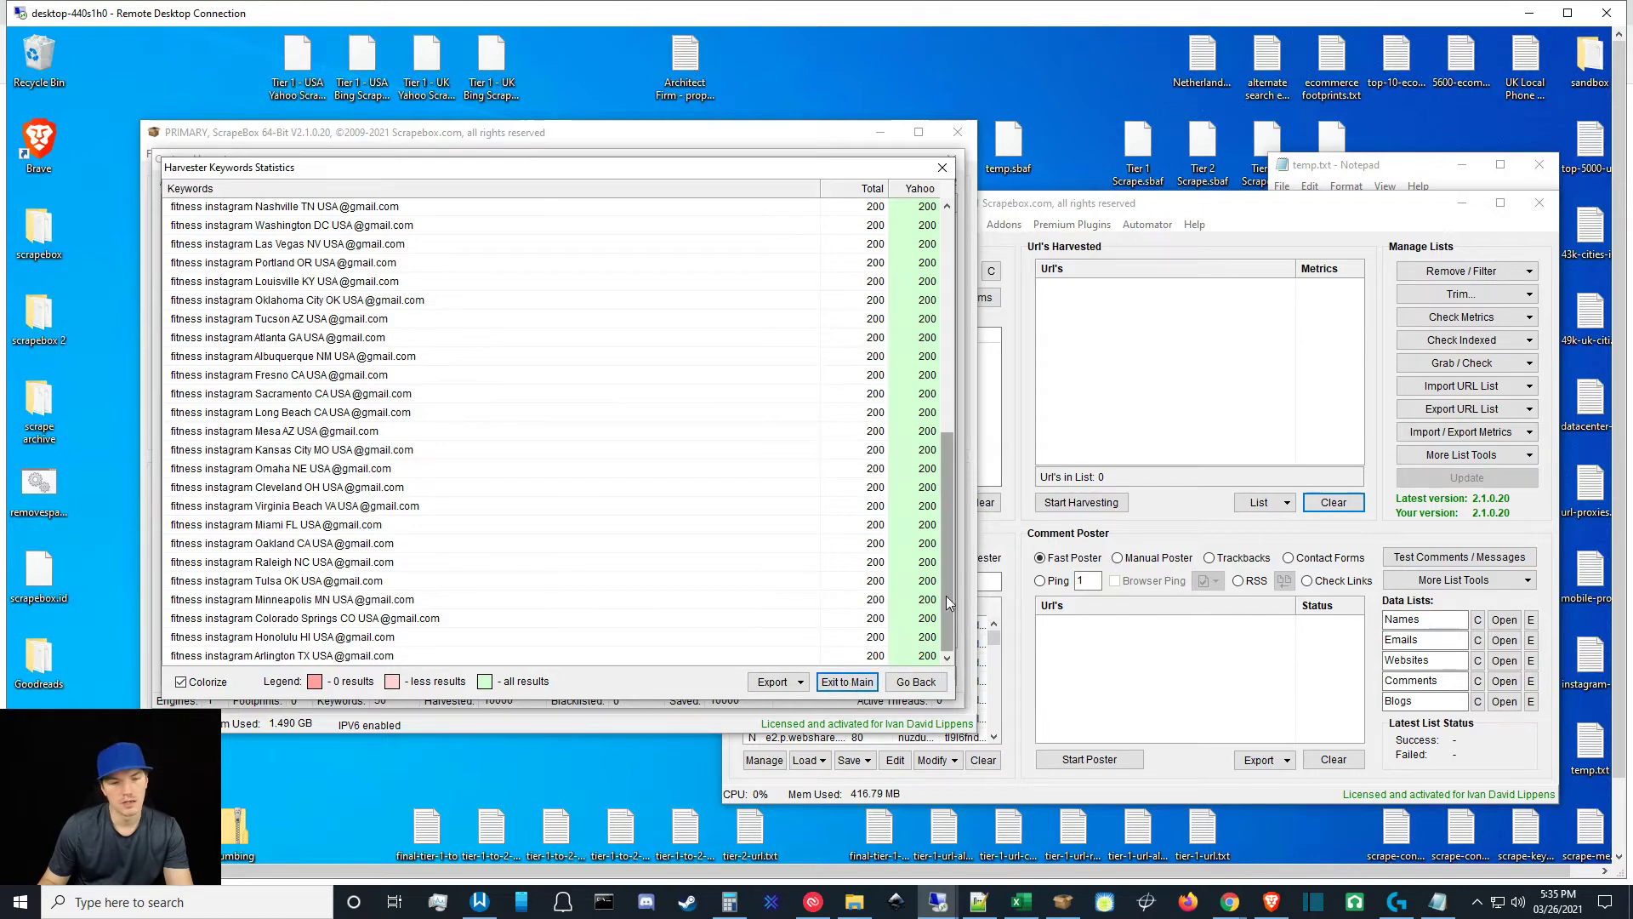
left_click_drag(946, 595, 939, 304)
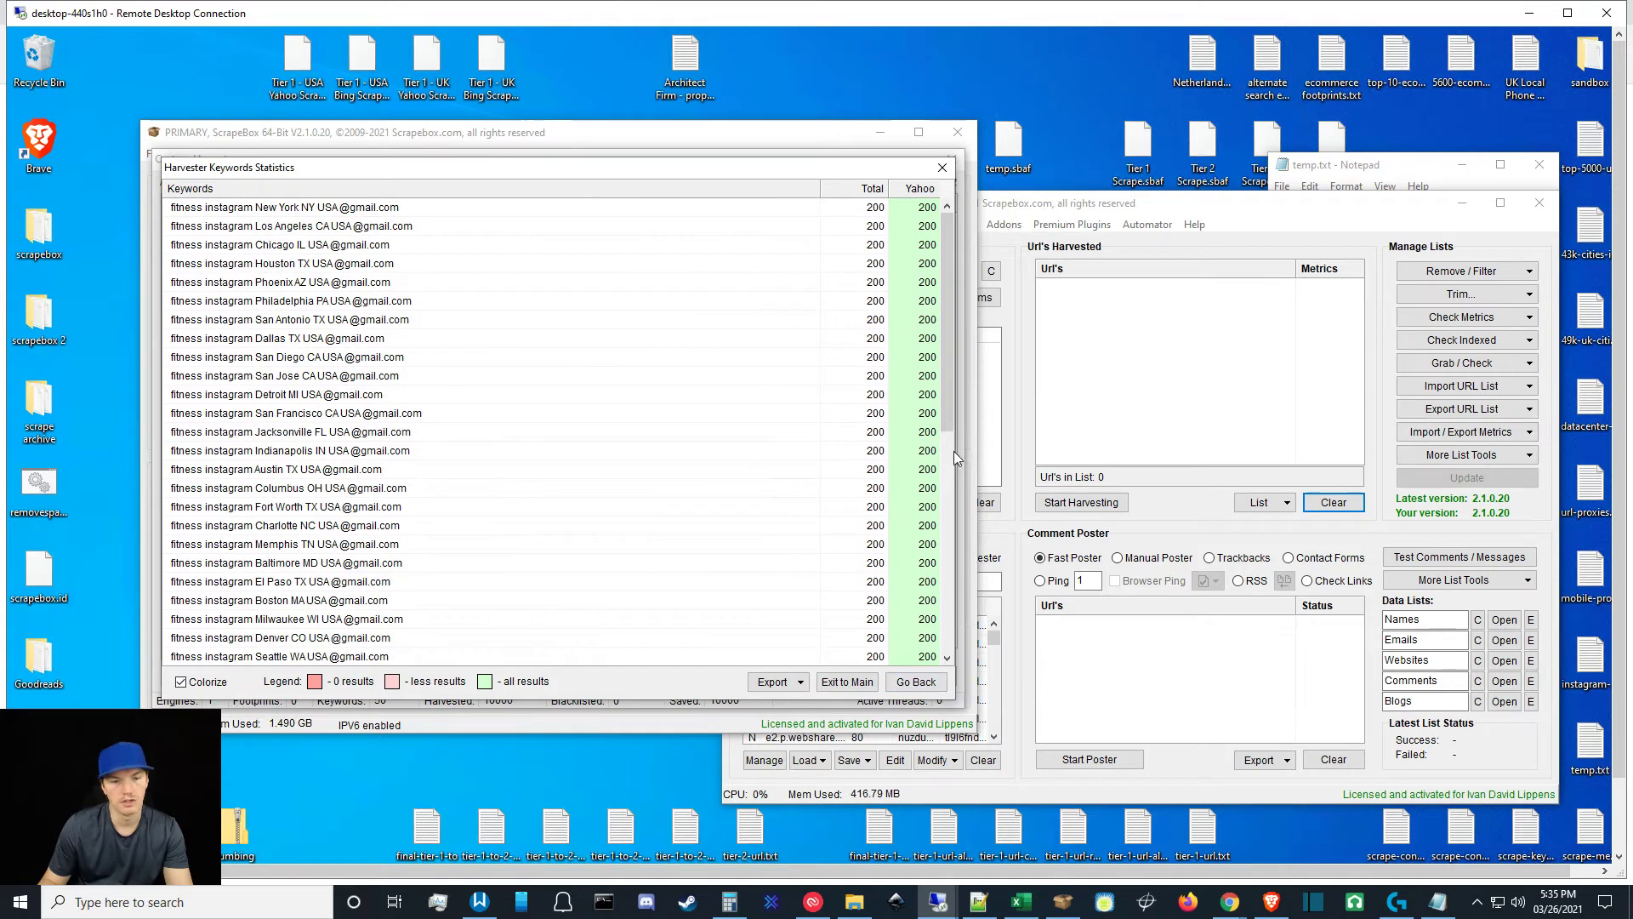
left_click(948, 387)
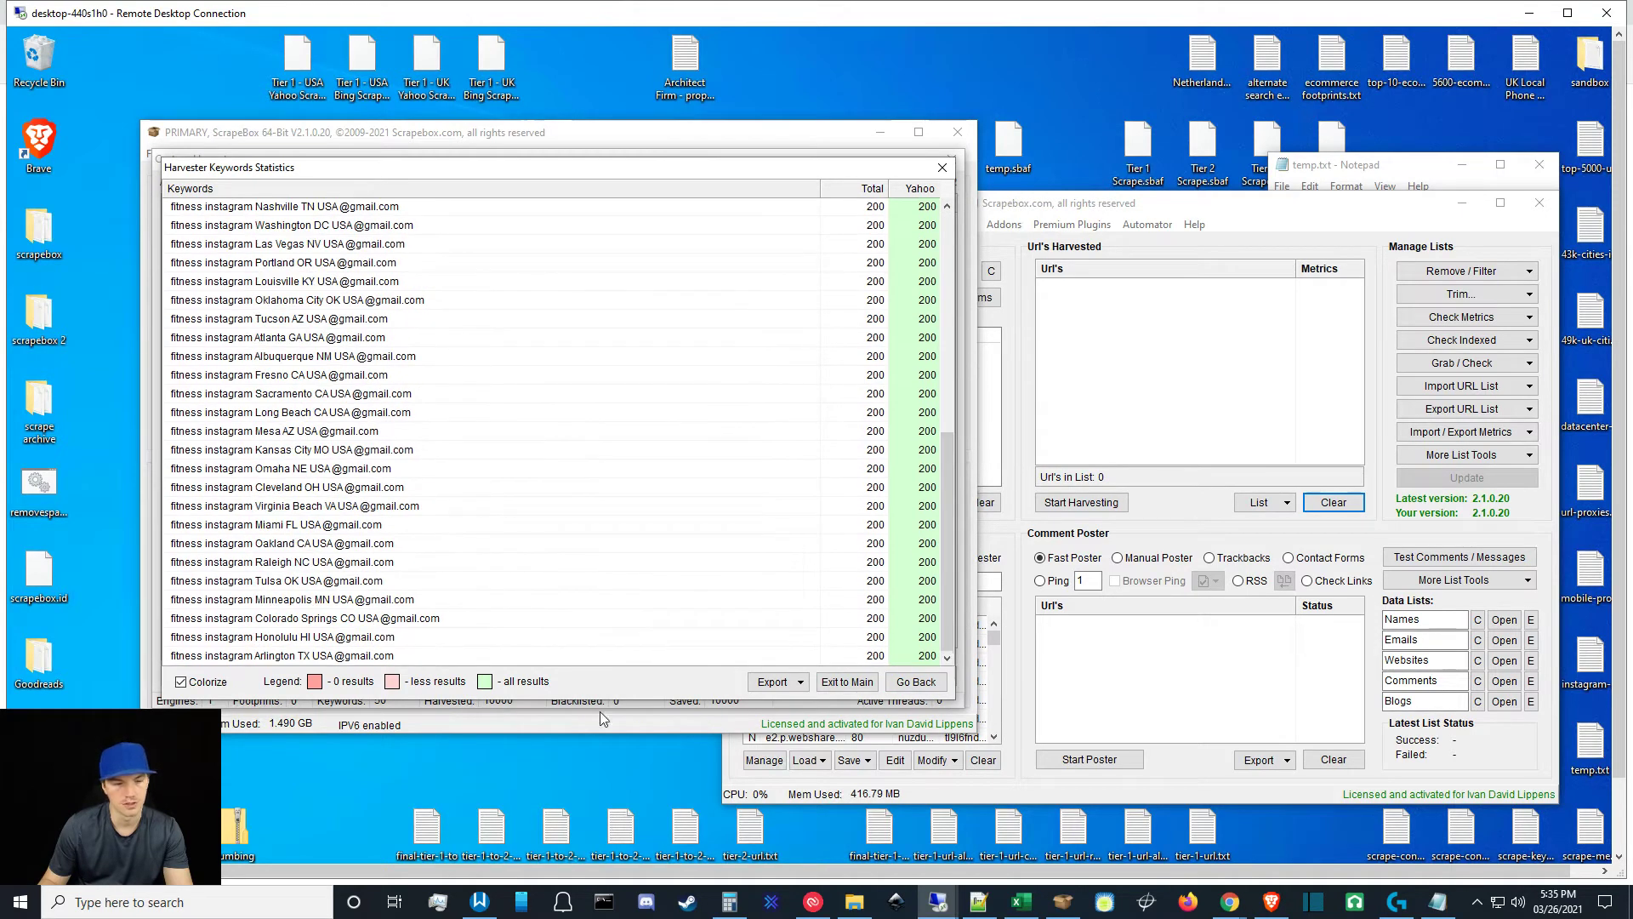
left_click(847, 682)
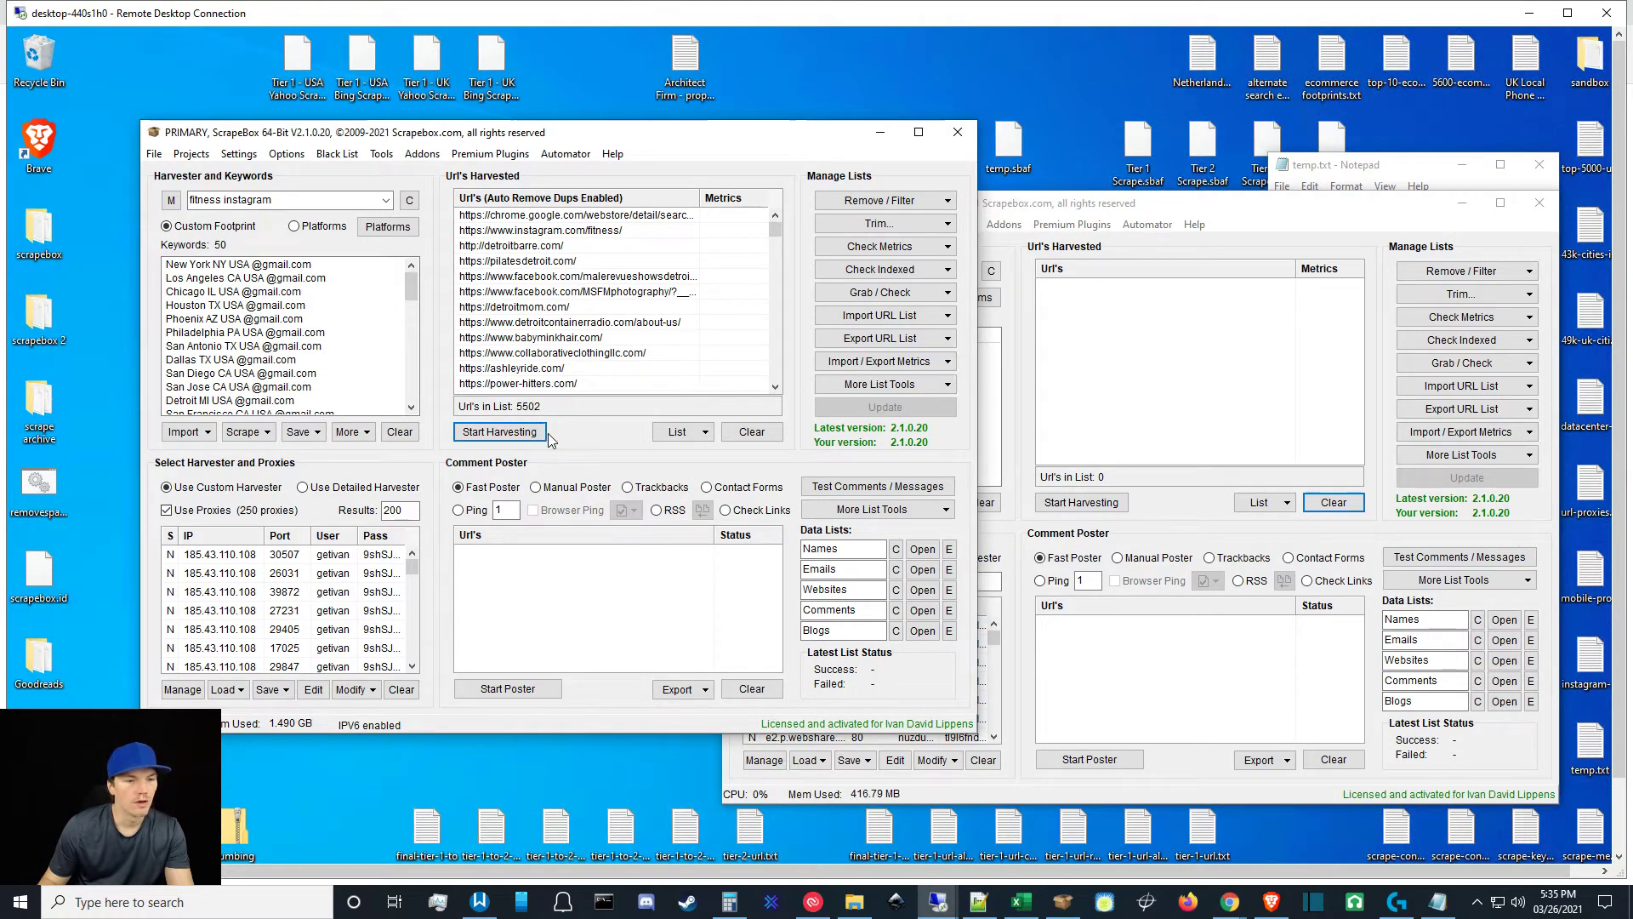
Sort the harvested list by URL and remove entries which are not URLs.
left_click(633, 199)
left_click(662, 202)
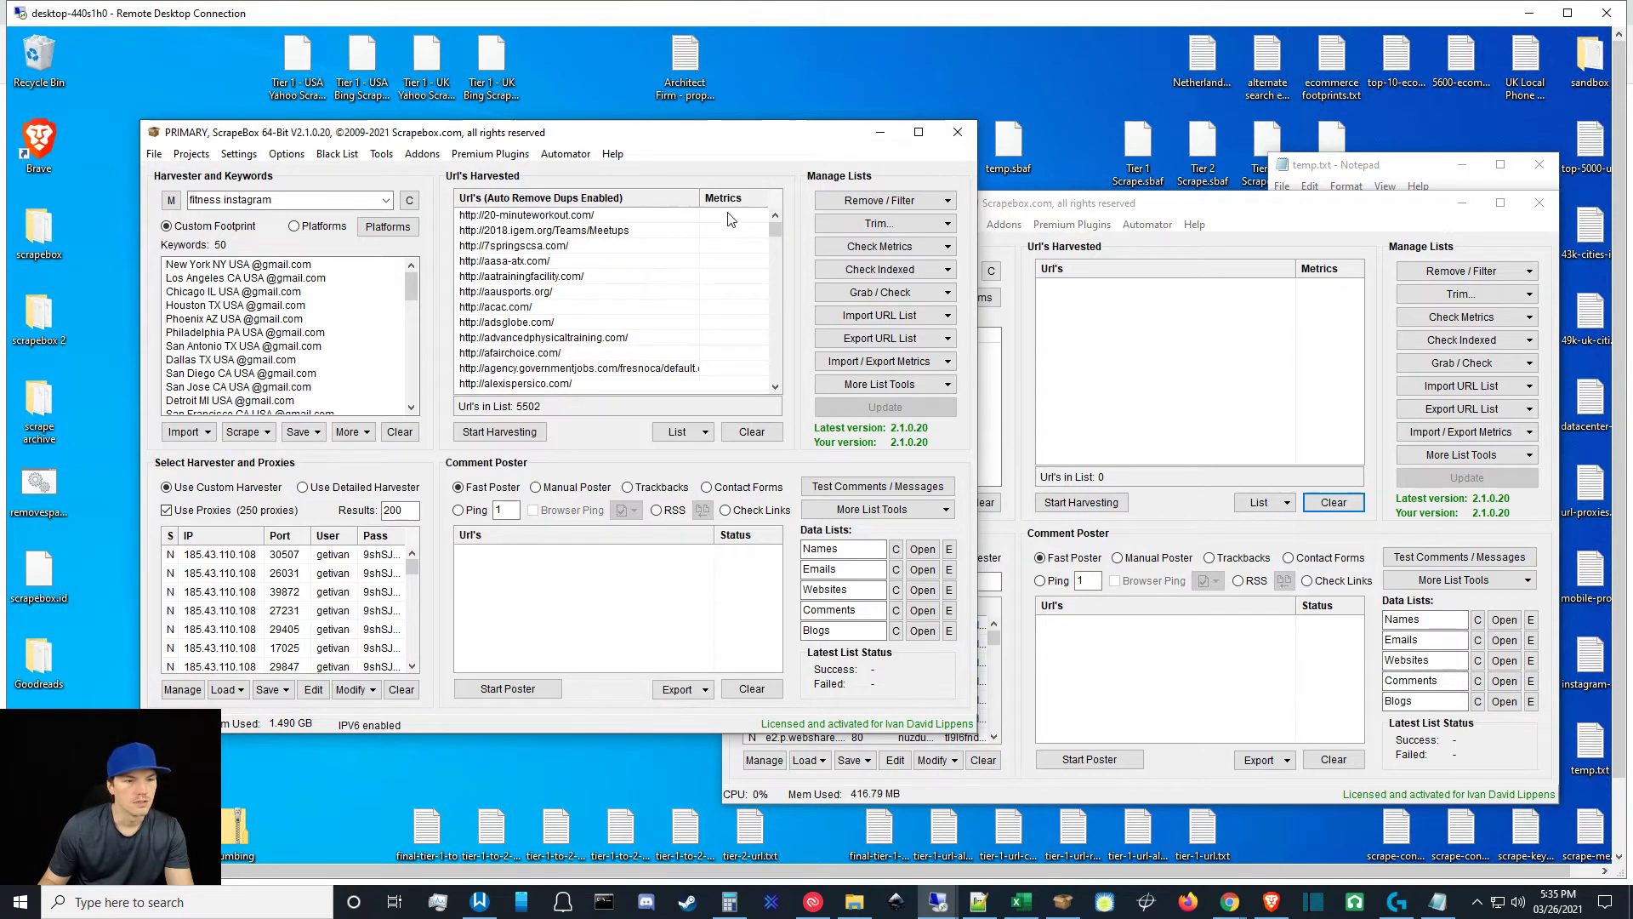
left_click(863, 202)
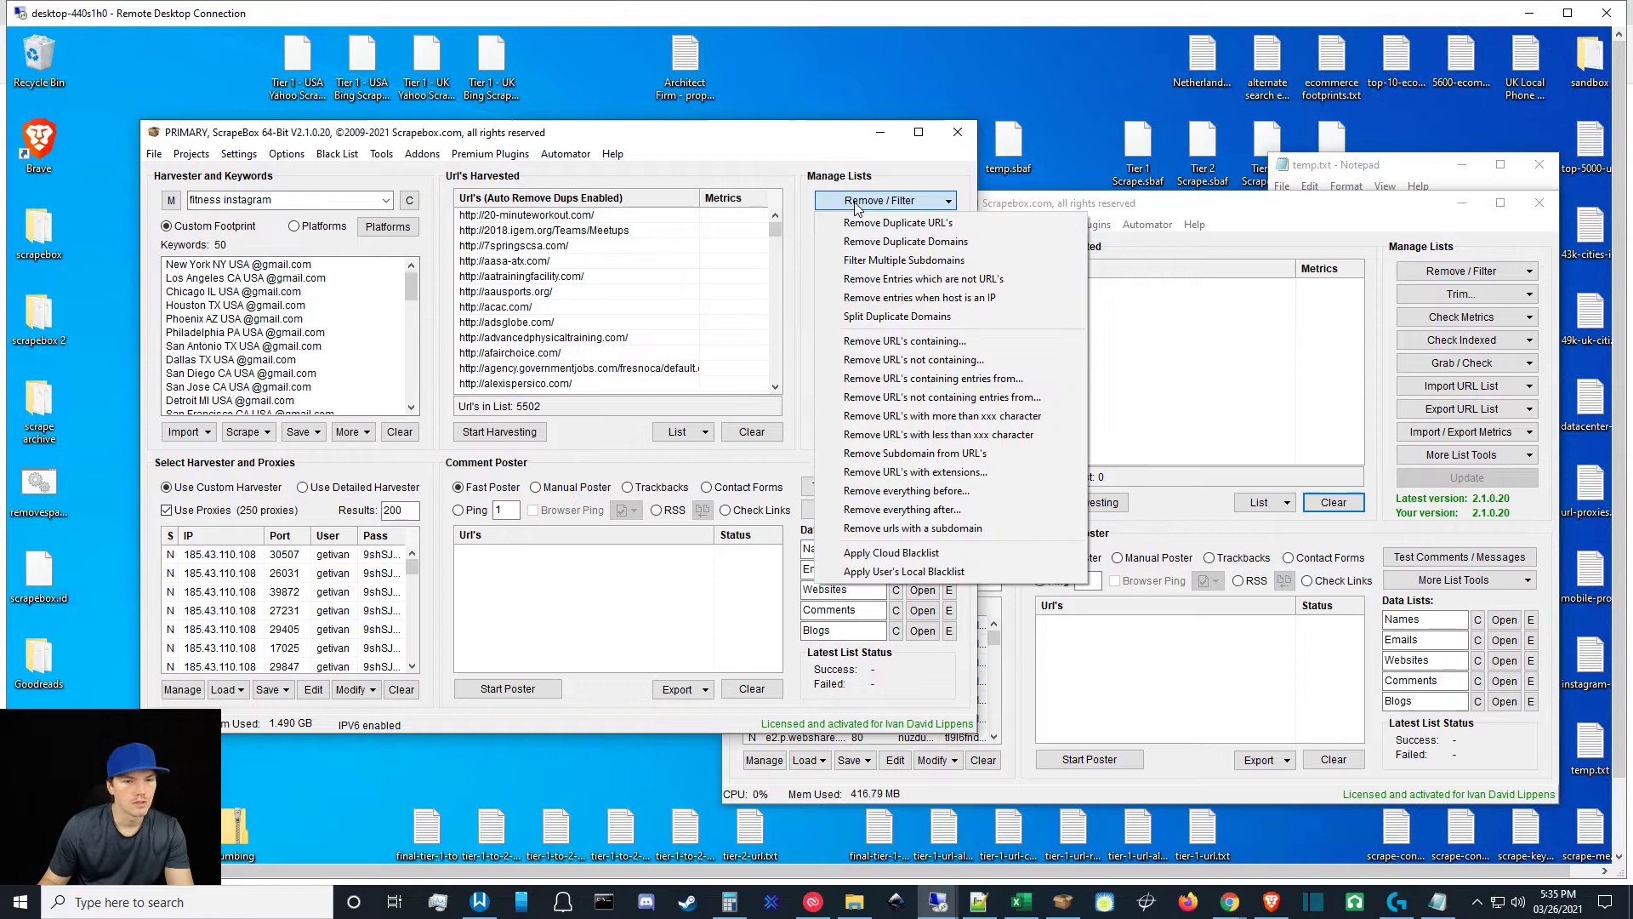
left_click(881, 284)
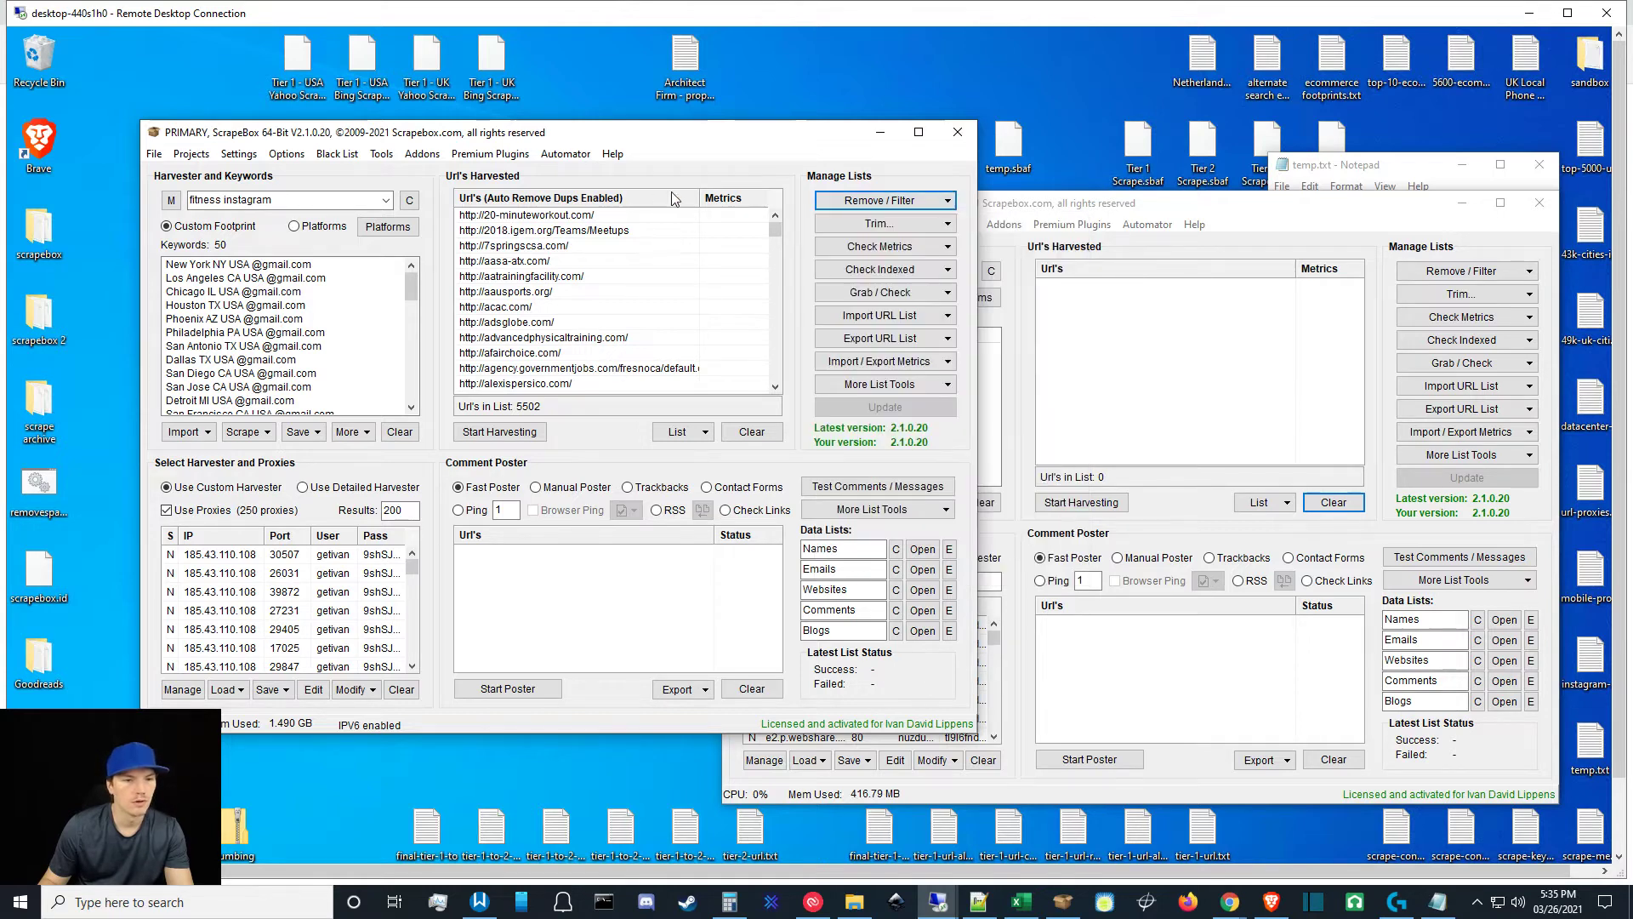
Remove all harvested URLs not containing "instagram" and look through the remaining list.
mouse_move(774, 228)
left_mouse_down()
mouse_move(772, 391)
mouse_move(789, 233)
left_mouse_up()
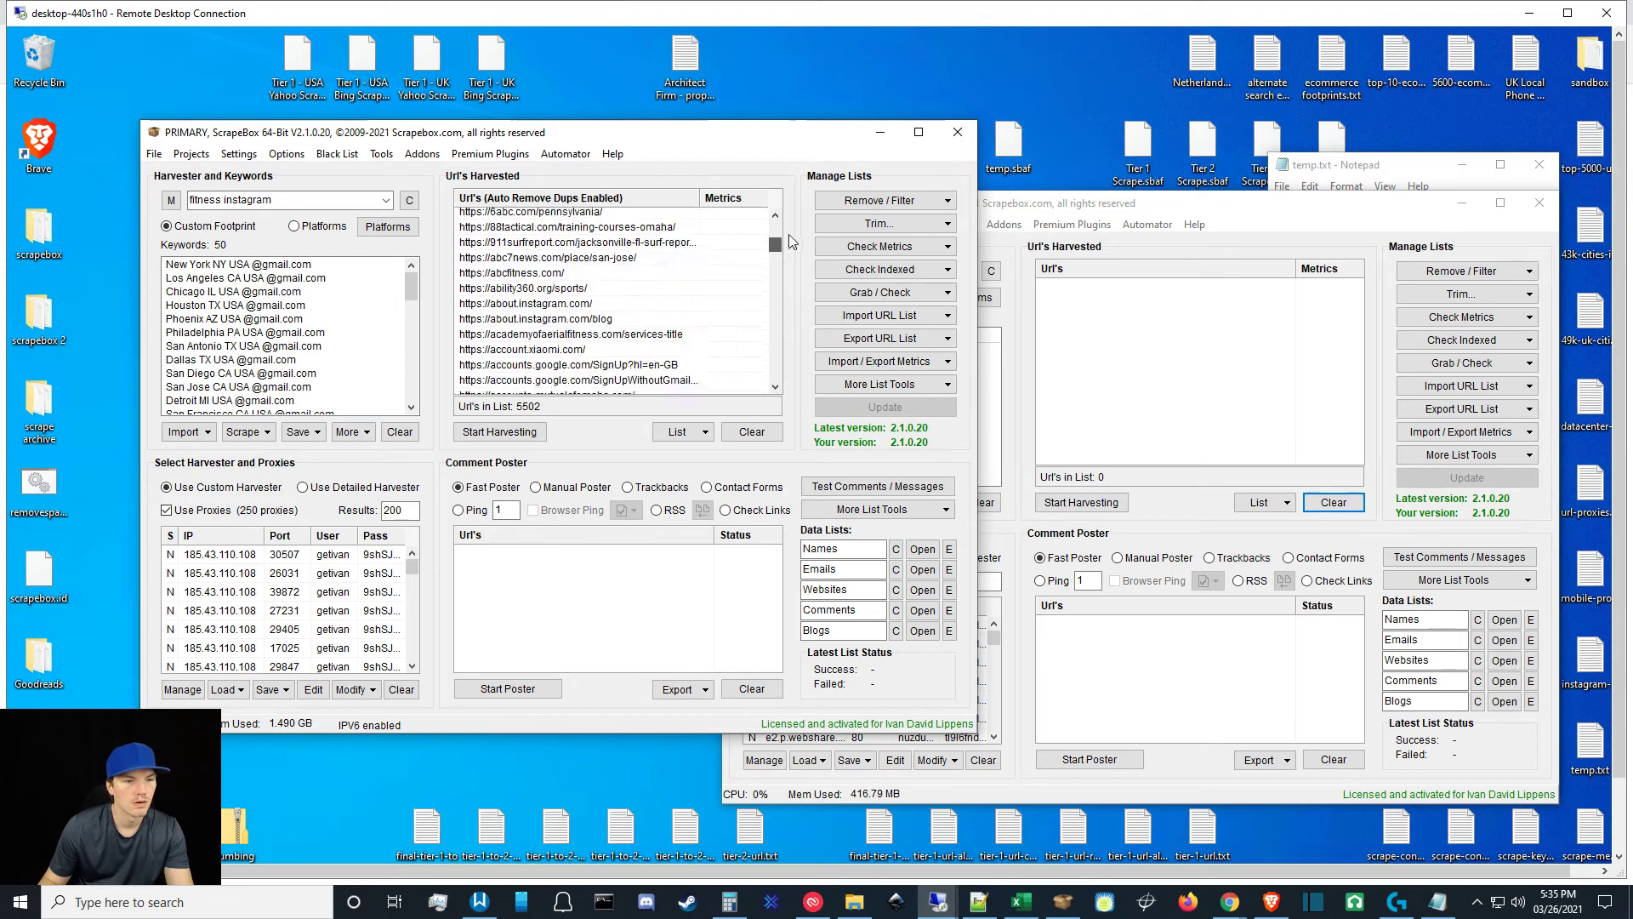
left_click(885, 202)
left_click(895, 360)
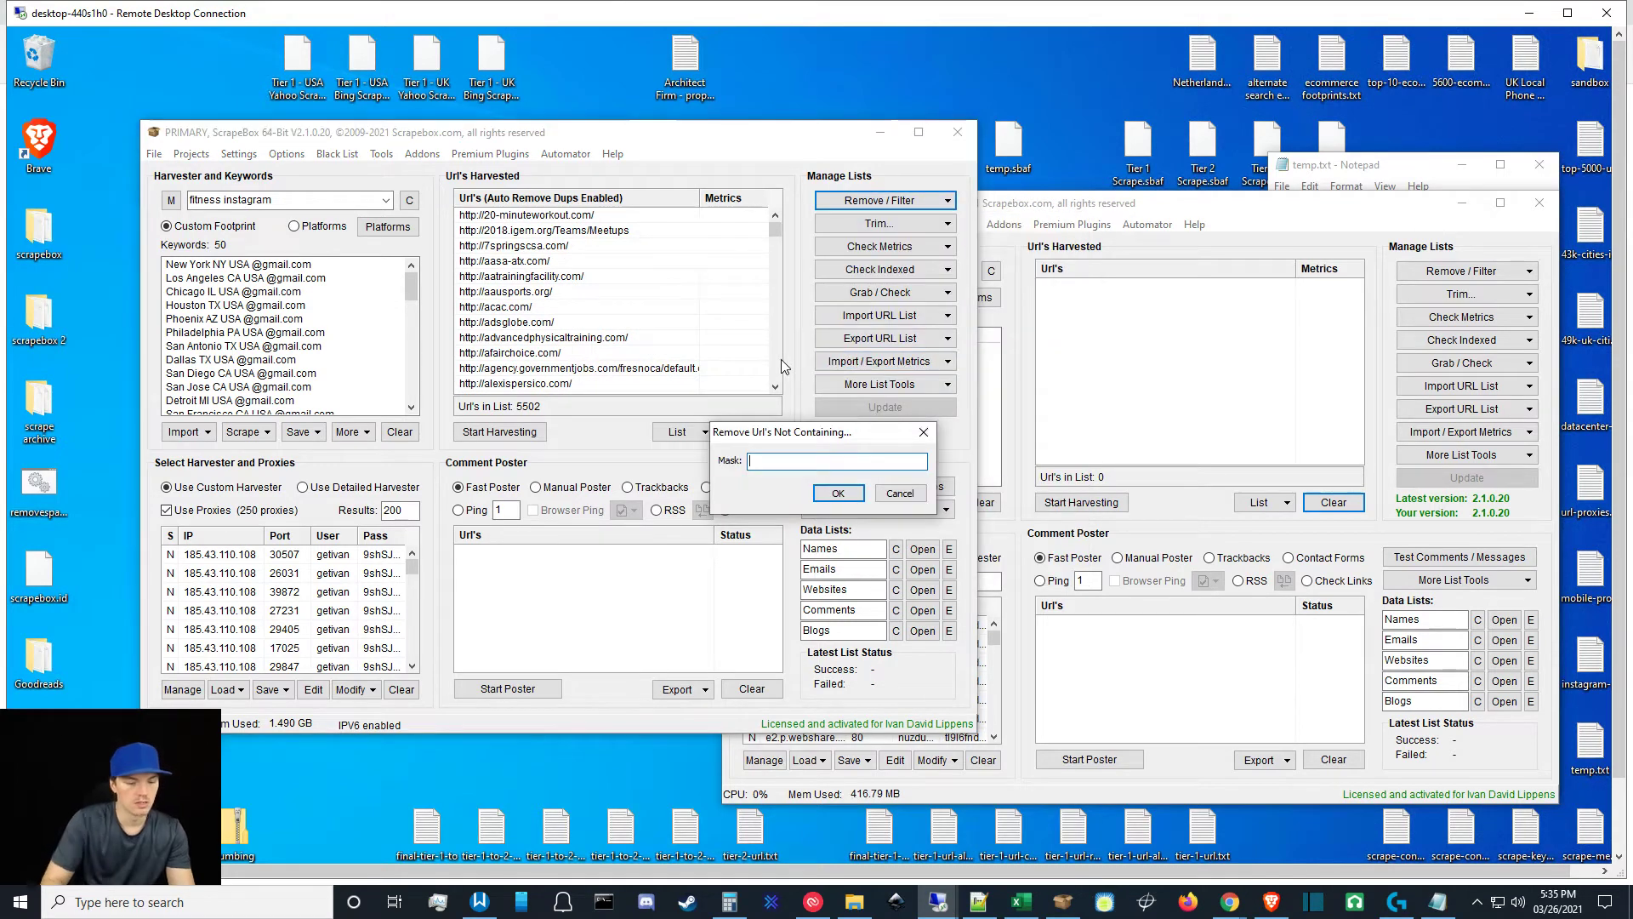
type("instagram")
key("Return")
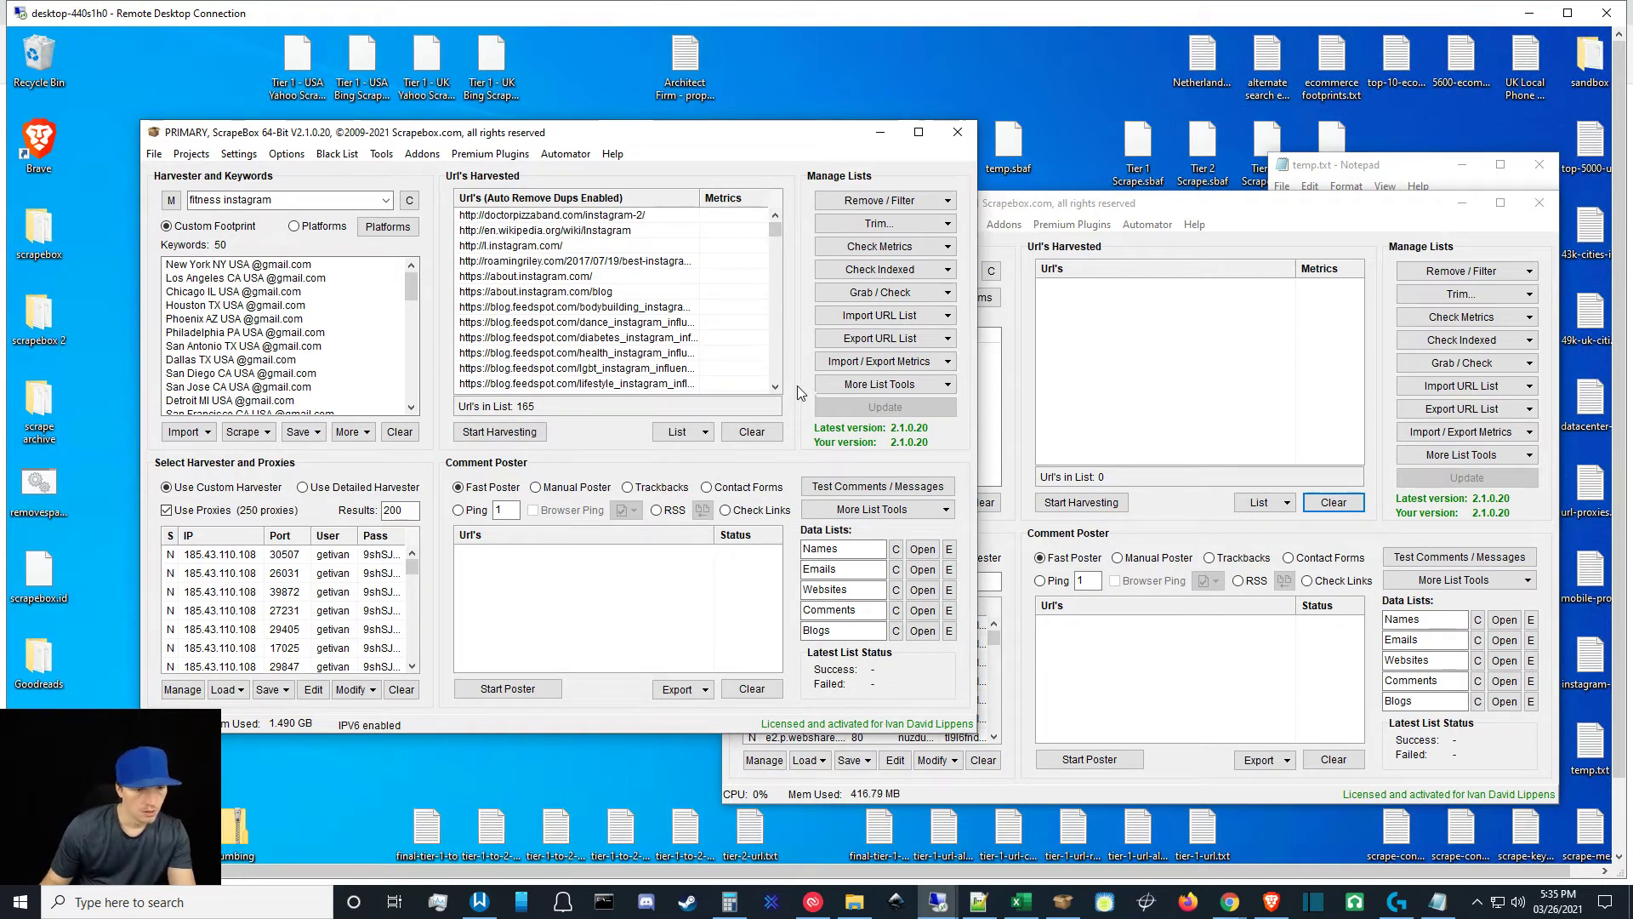
left_click_drag(775, 228, 769, 407)
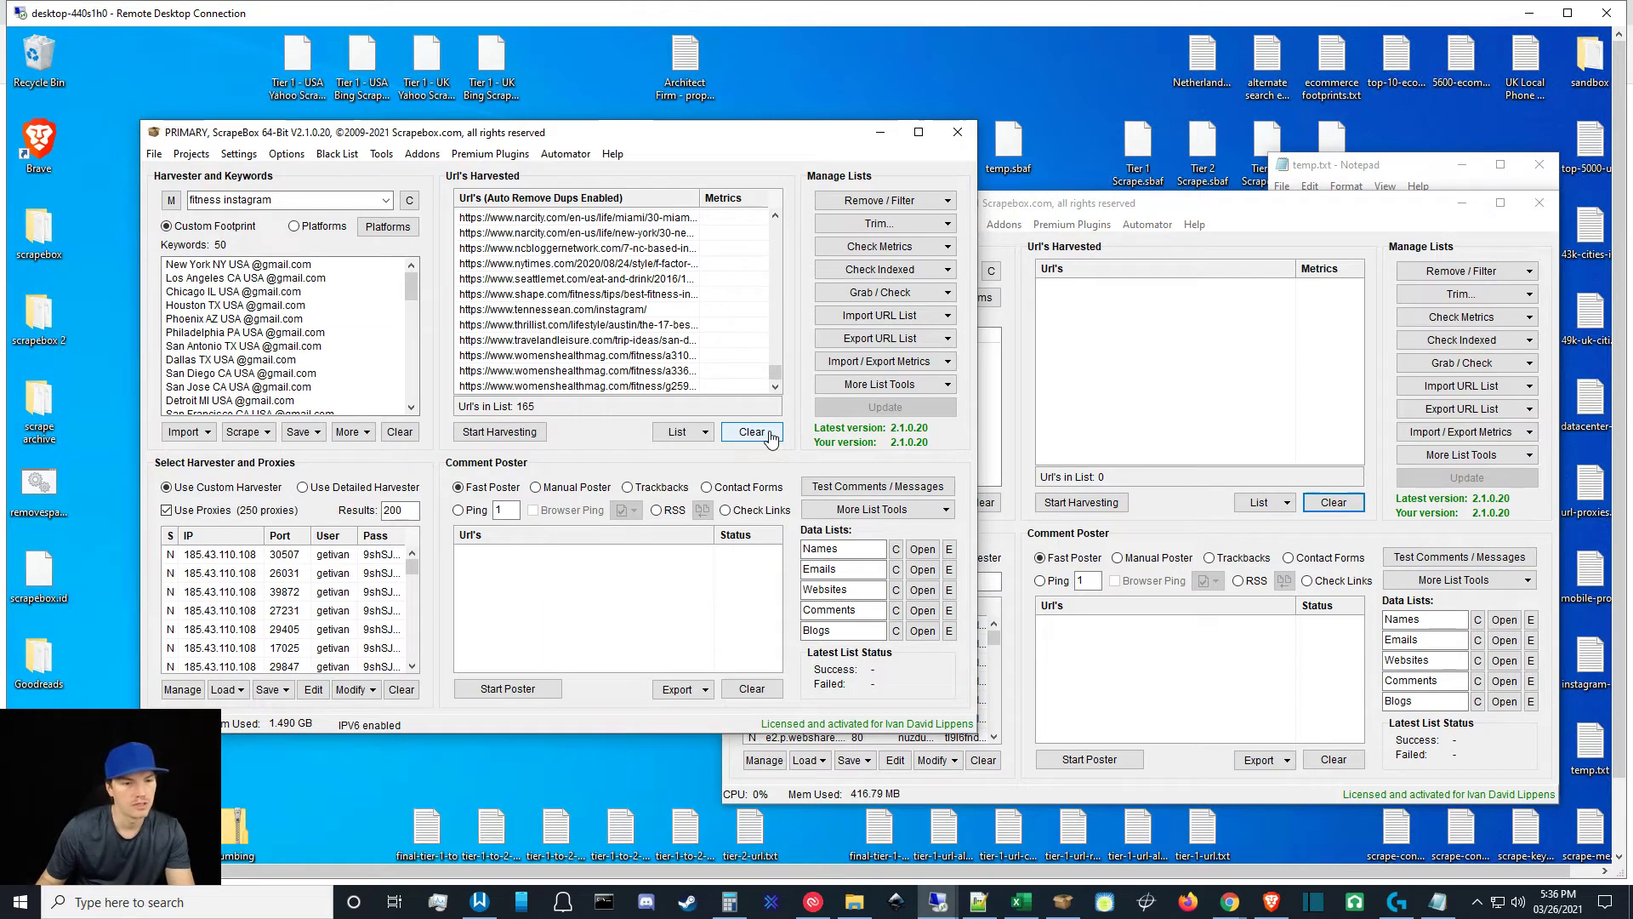
Clear the PRIMARY window's harvested URLs and keywords, and load the US city keywords from temp.txt on the desktop.
left_click(769, 435)
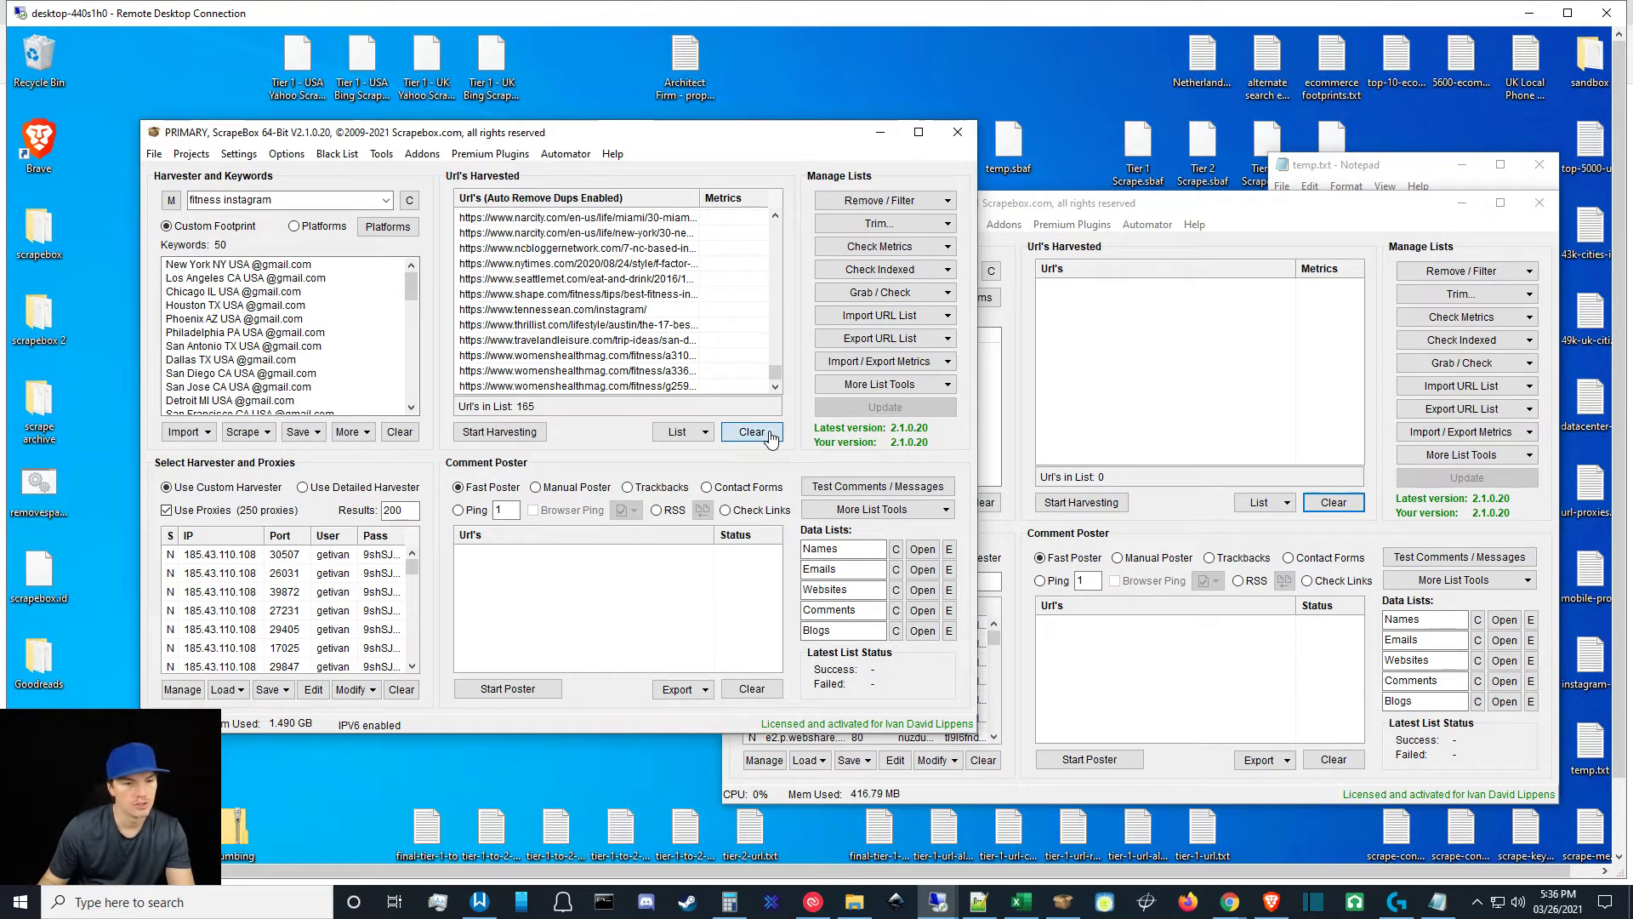
left_click(400, 431)
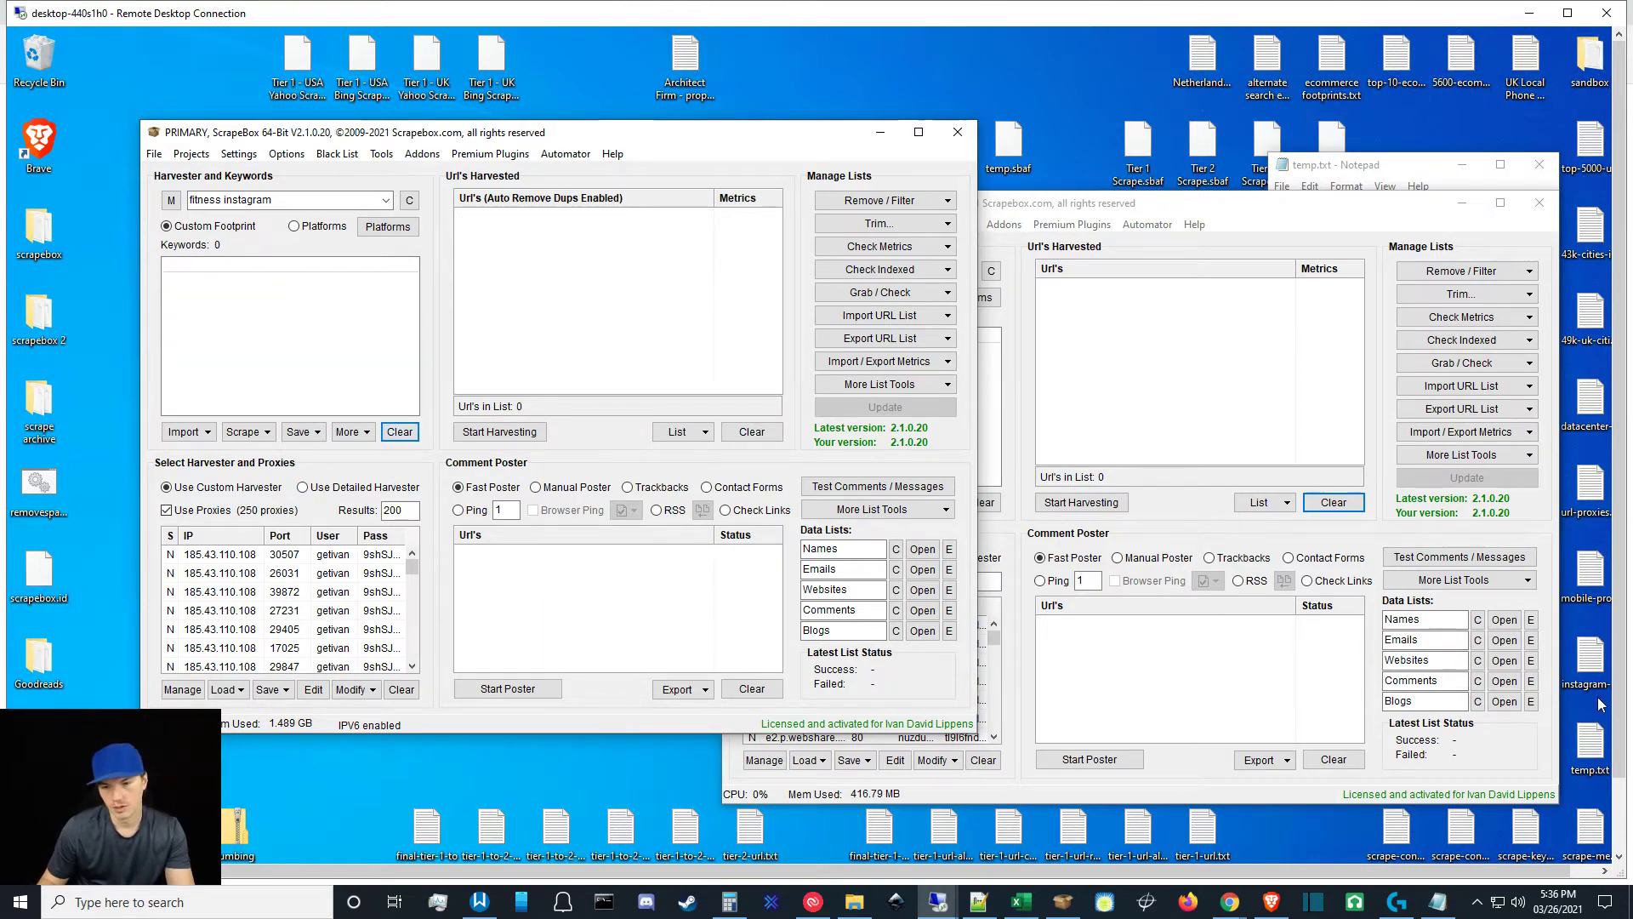
left_click_drag(1589, 740, 293, 335)
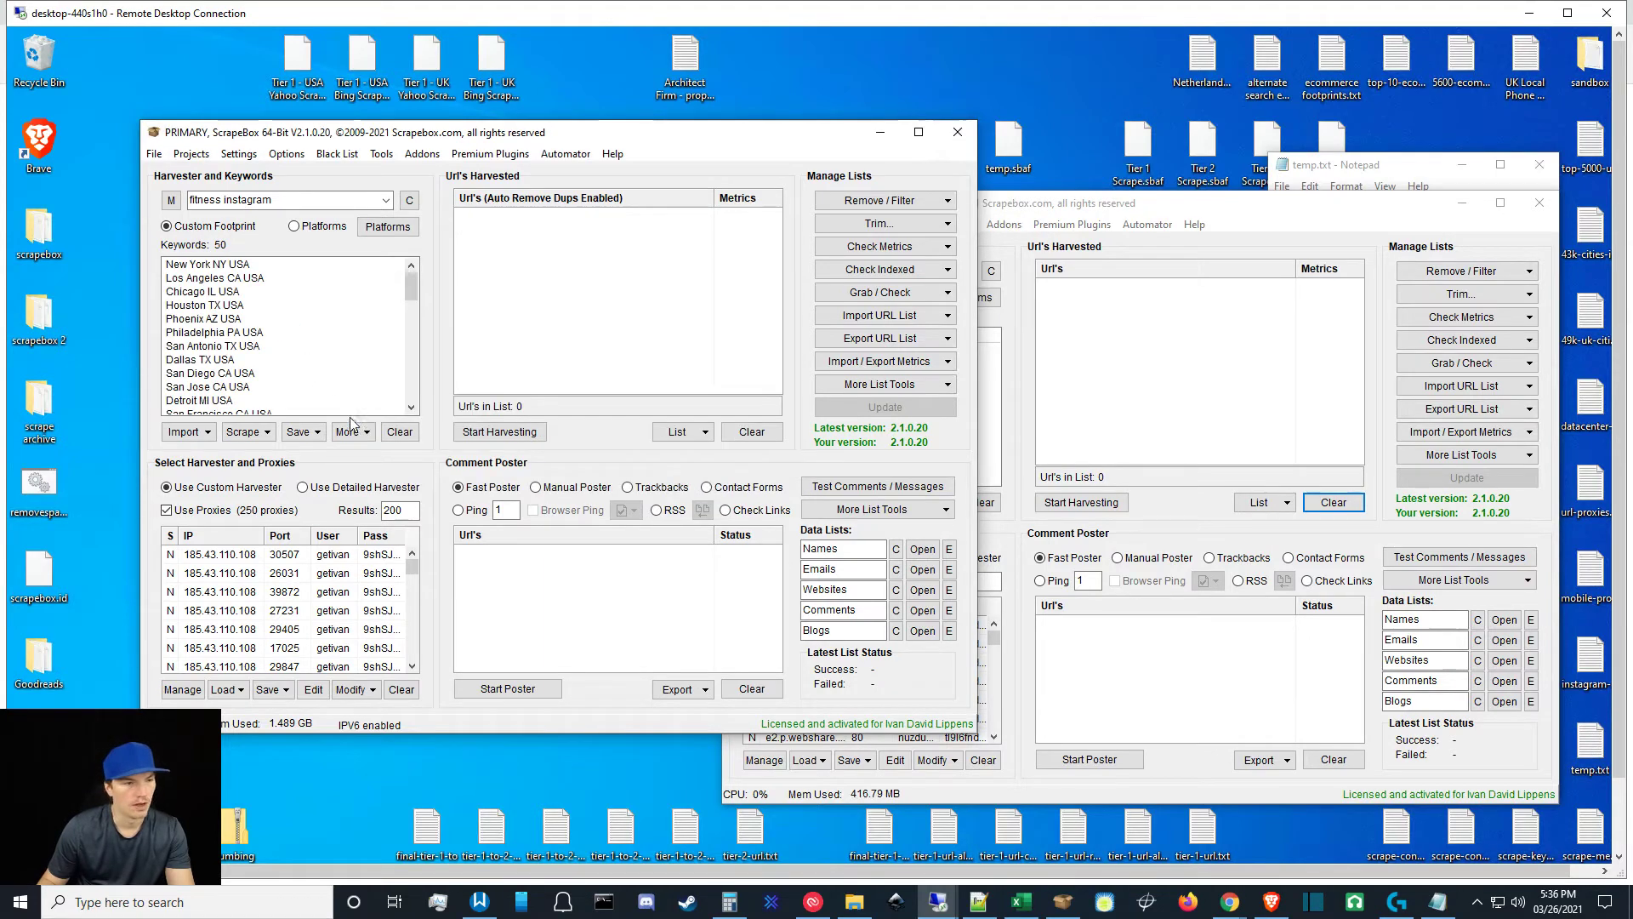
Harvest the city keywords with the Yahoo engine, review the keyword statistics, and exit to the main window.
left_click(524, 432)
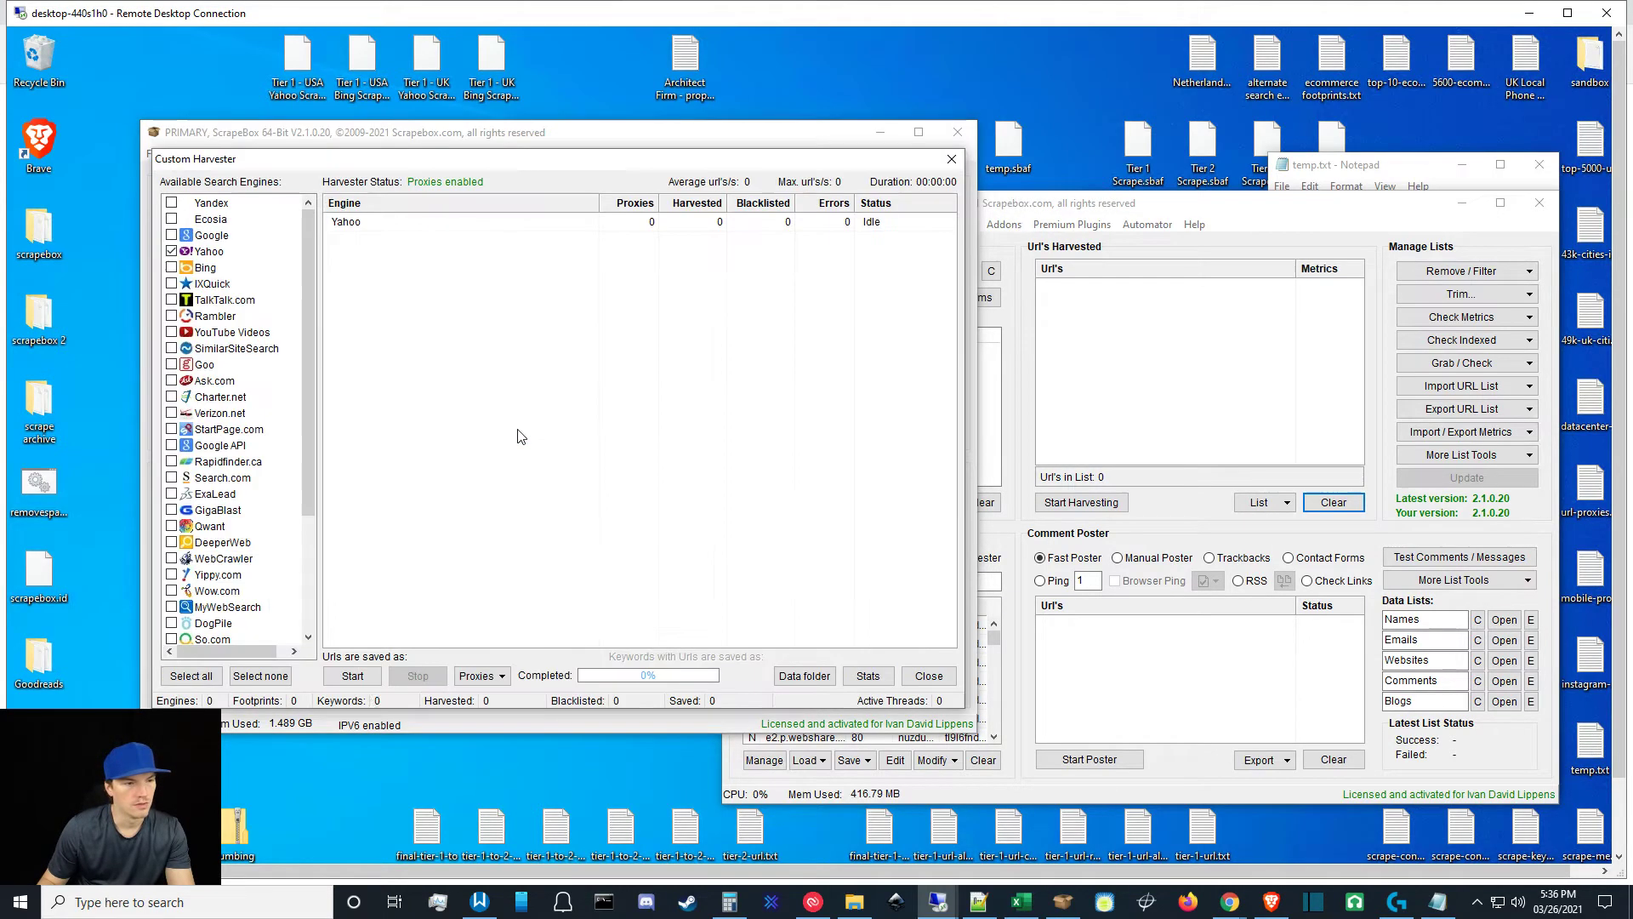
left_click(353, 678)
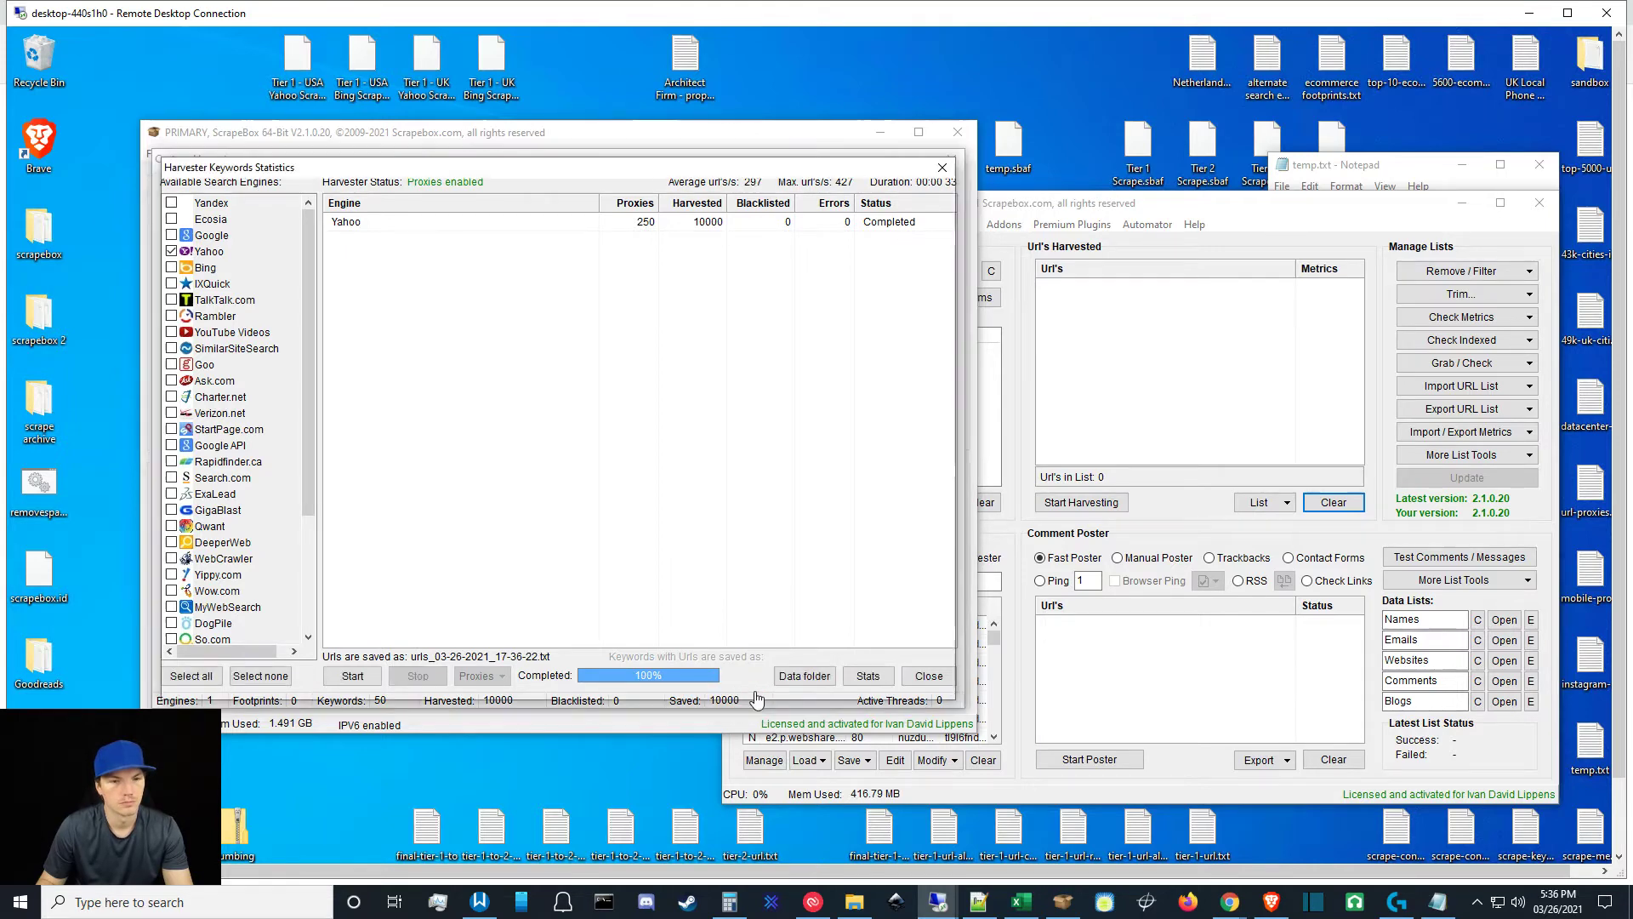
left_click_drag(946, 376, 947, 237)
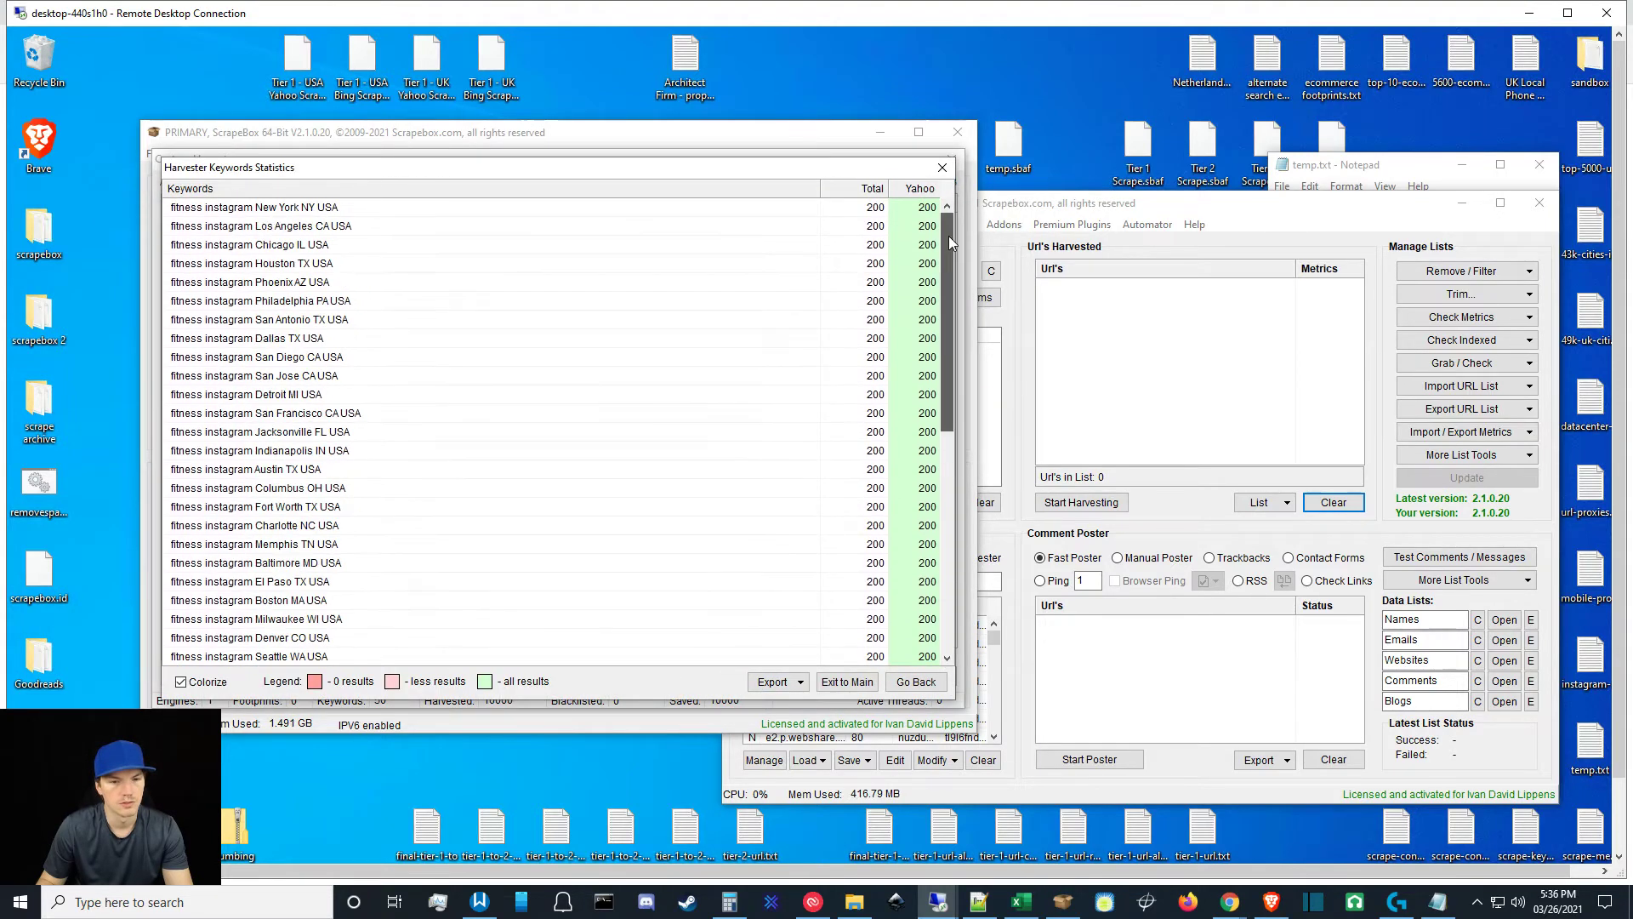
left_click(851, 683)
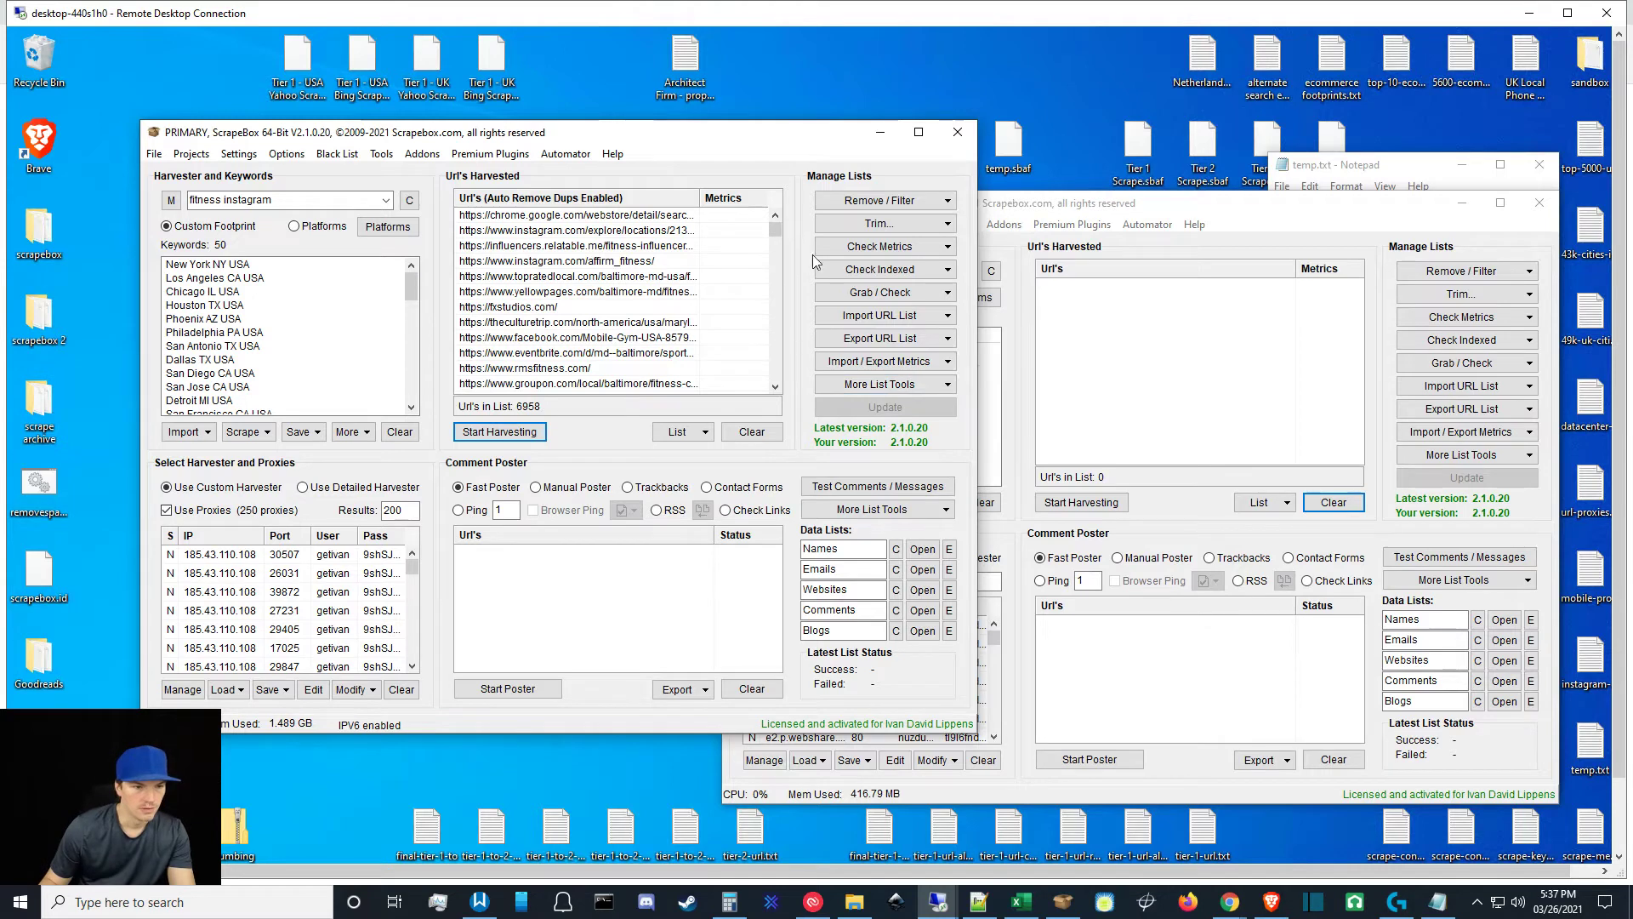
Remove all harvested URLs not containing "instagram.com" and look through the remaining list.
left_click(817, 206)
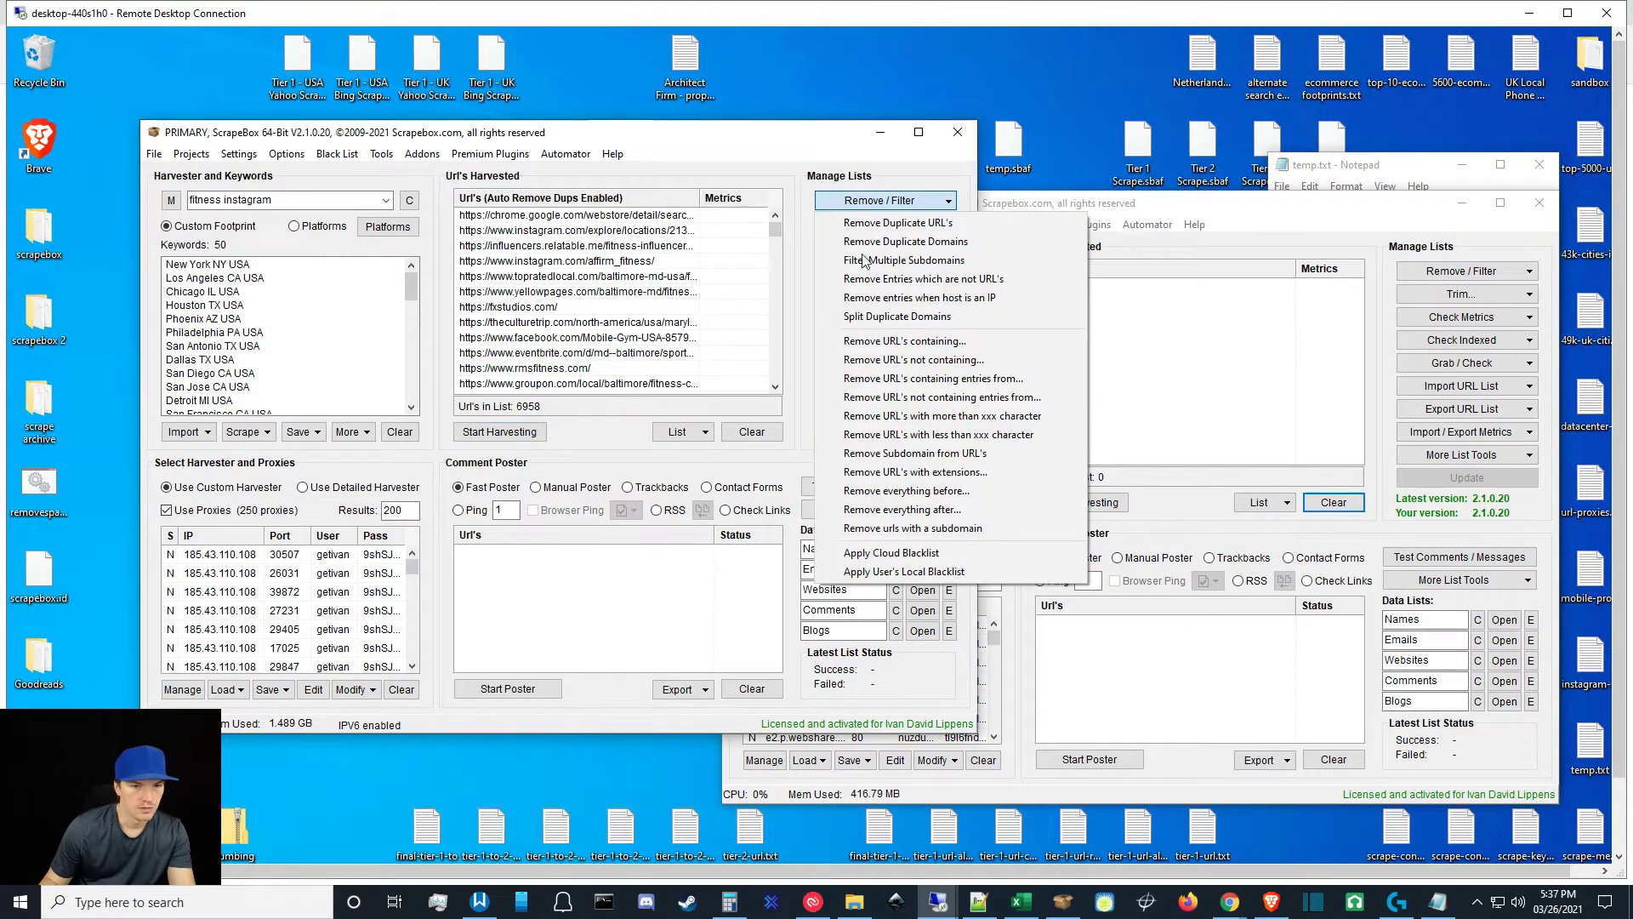
left_click(901, 364)
type("inst")
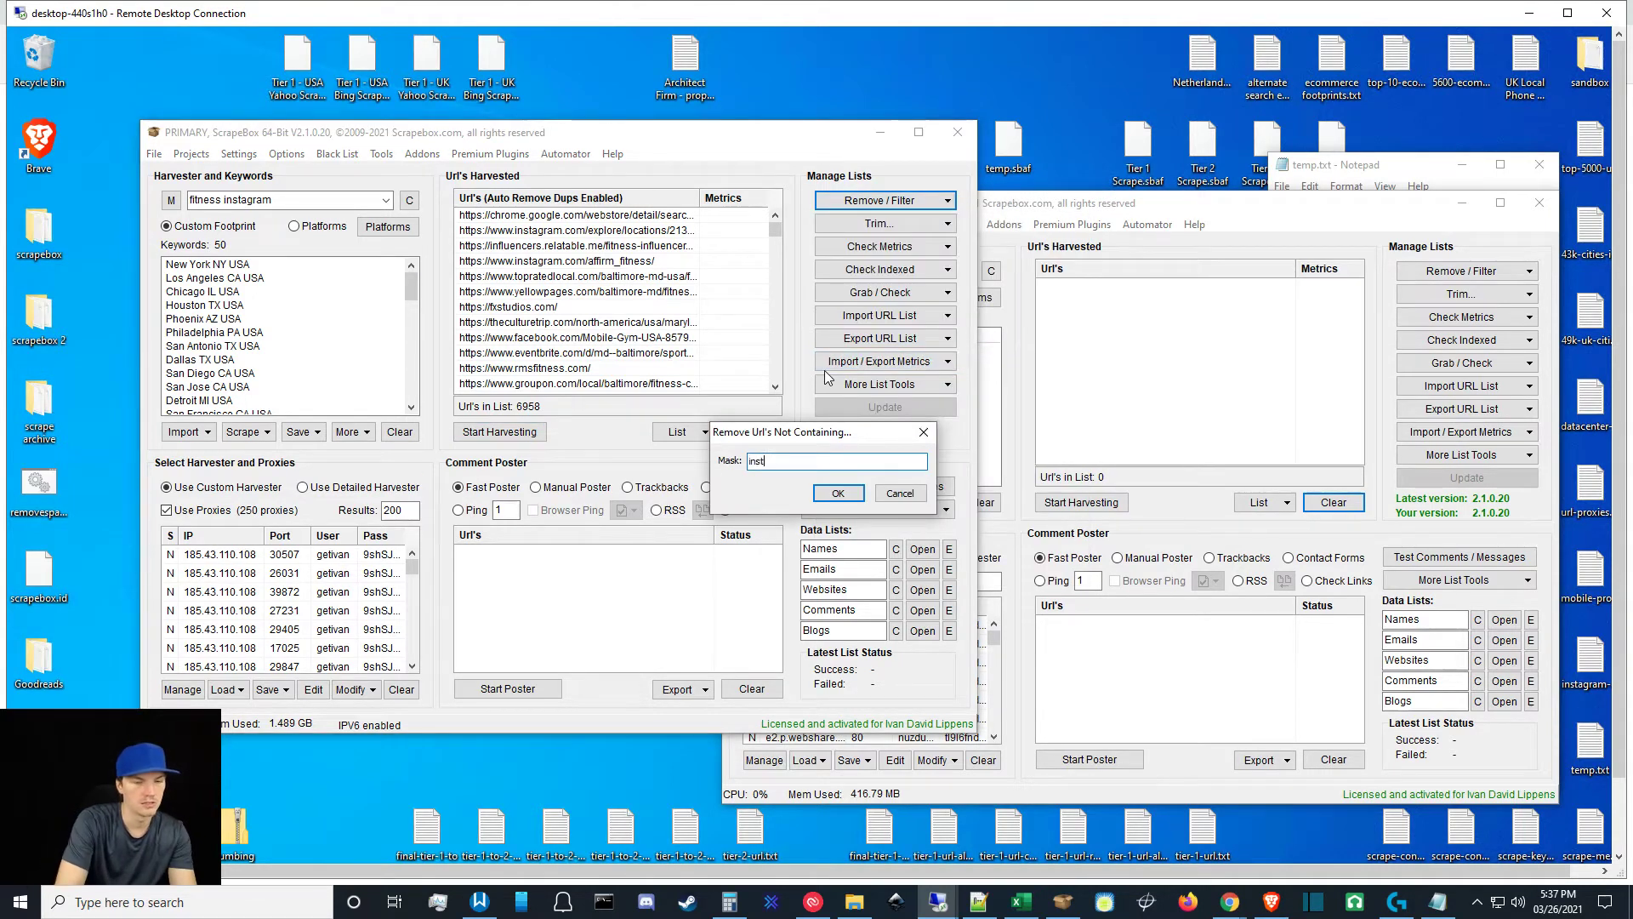
type("agram.com")
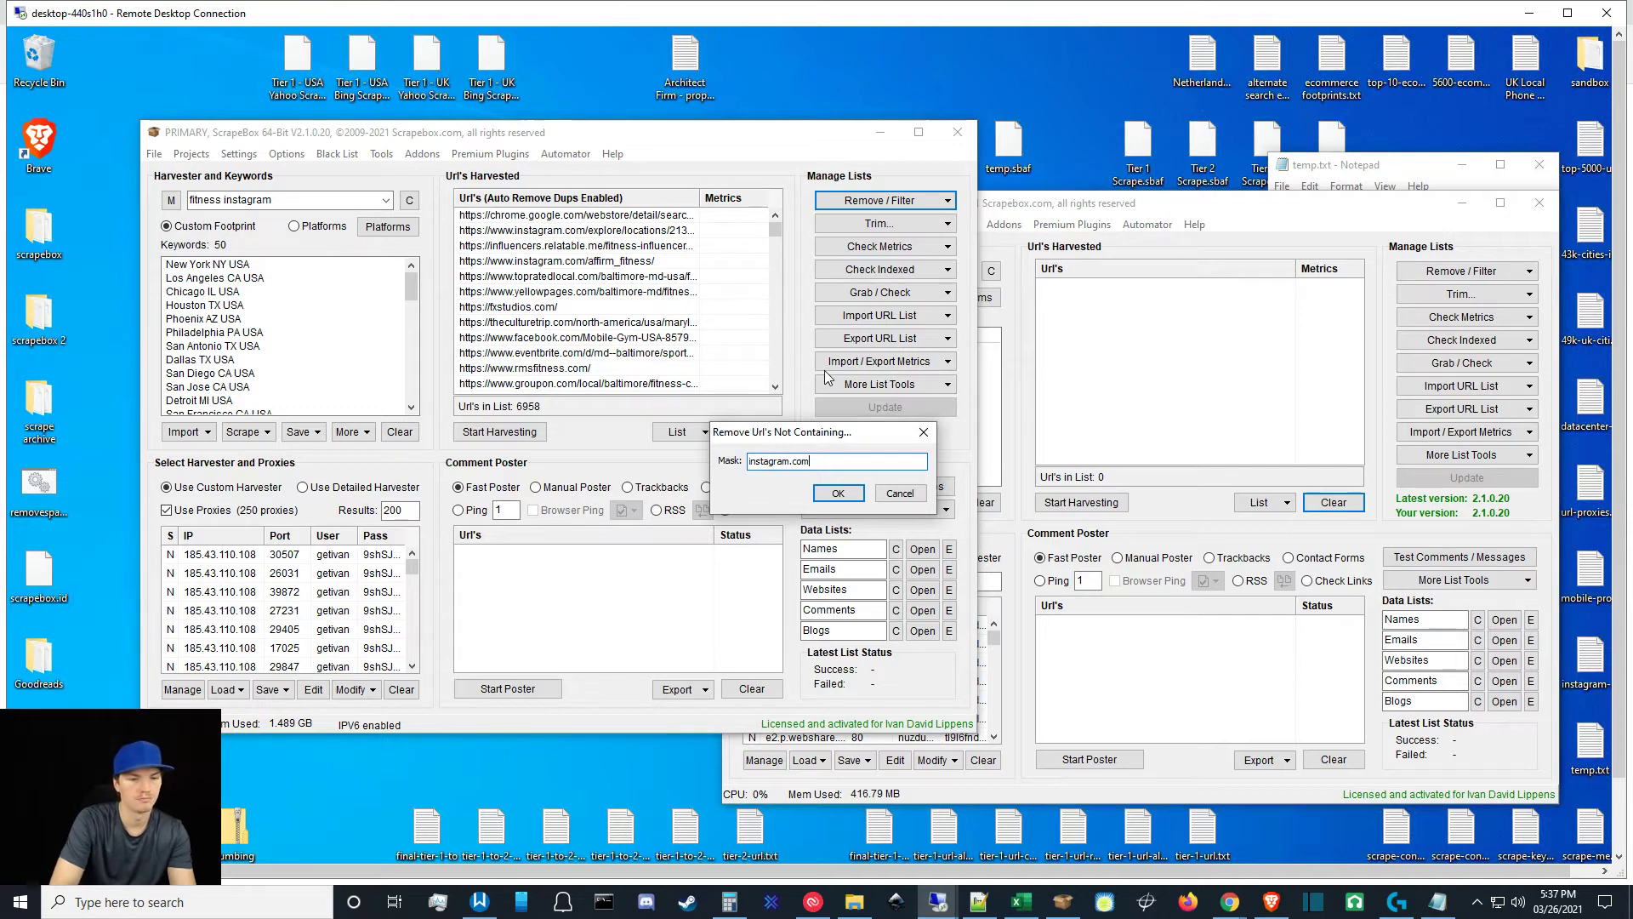
key("Return")
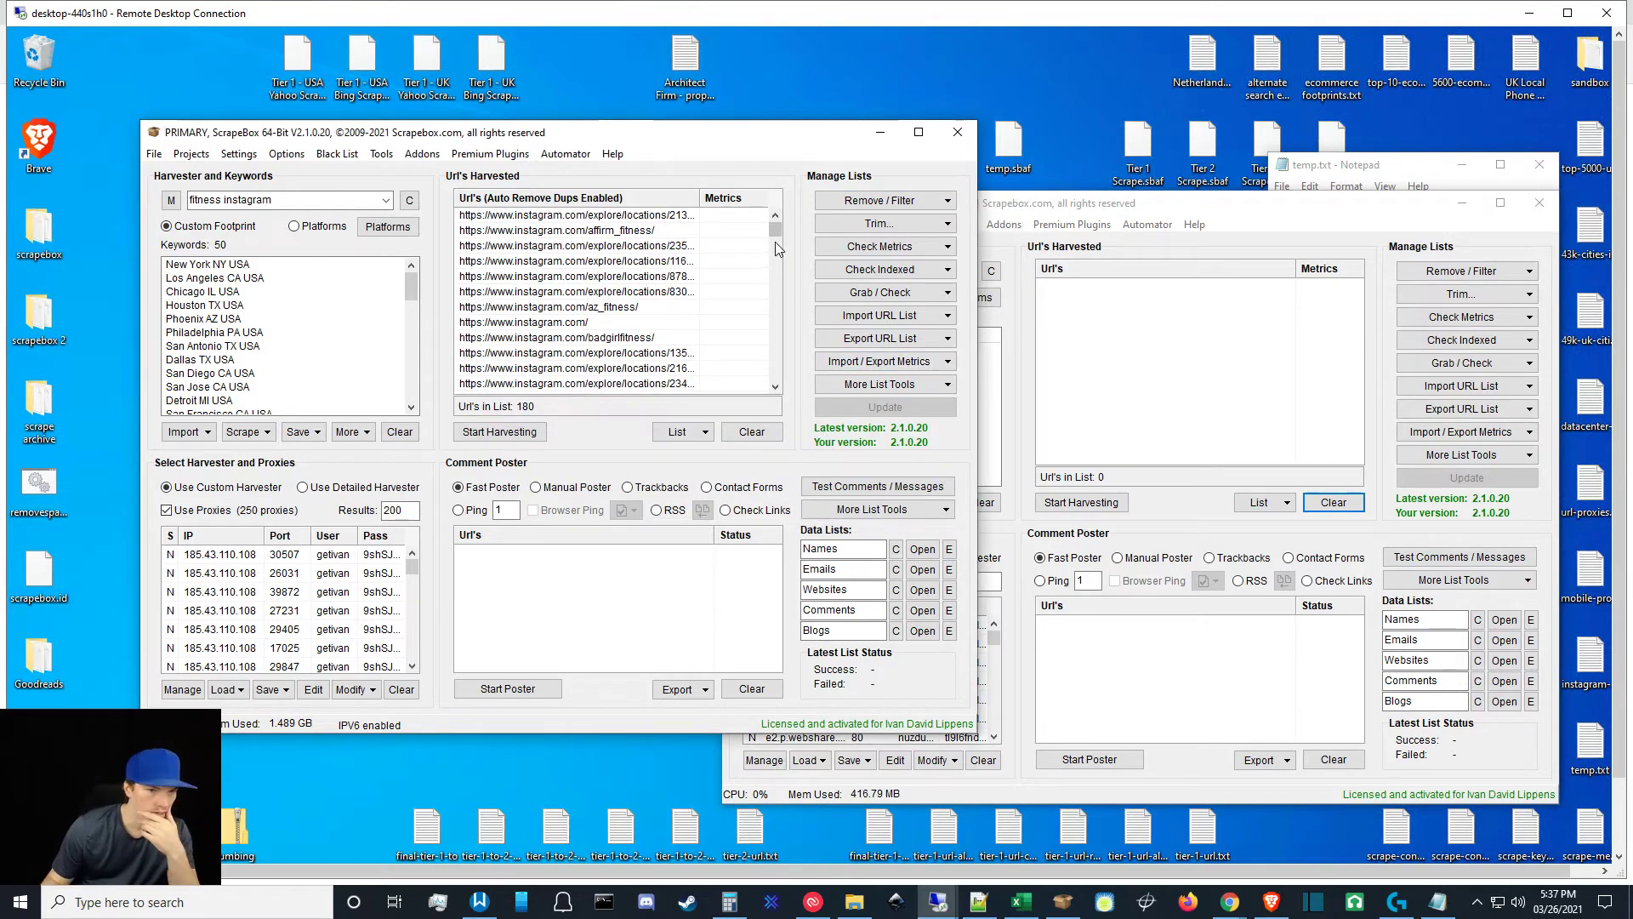
left_click_drag(775, 243, 777, 373)
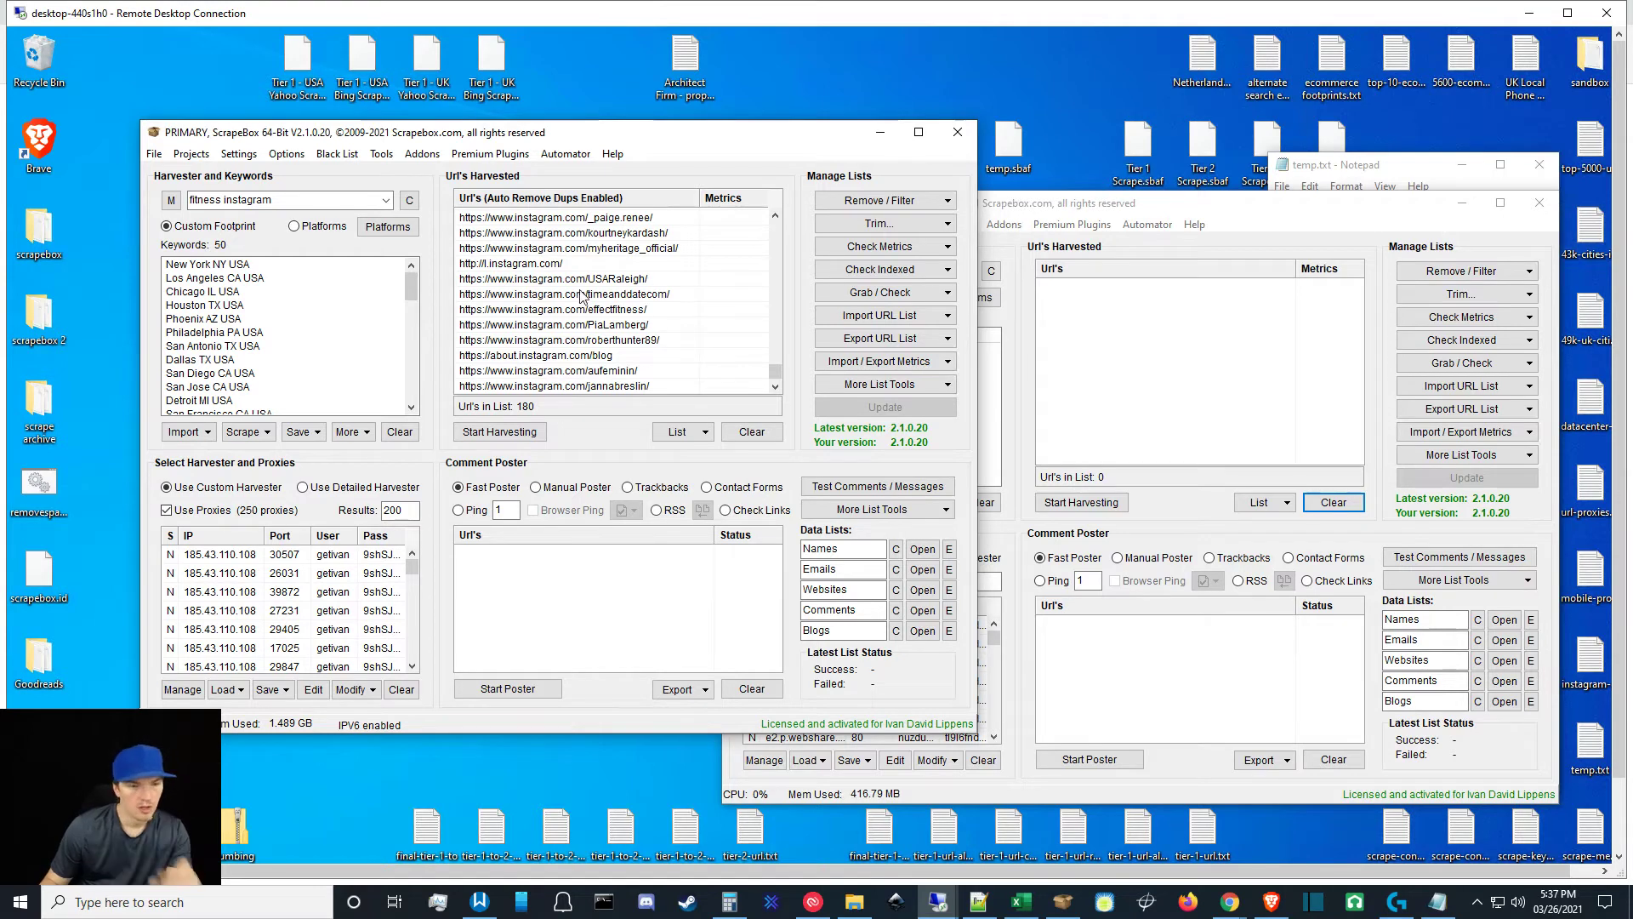
right_click(643, 272)
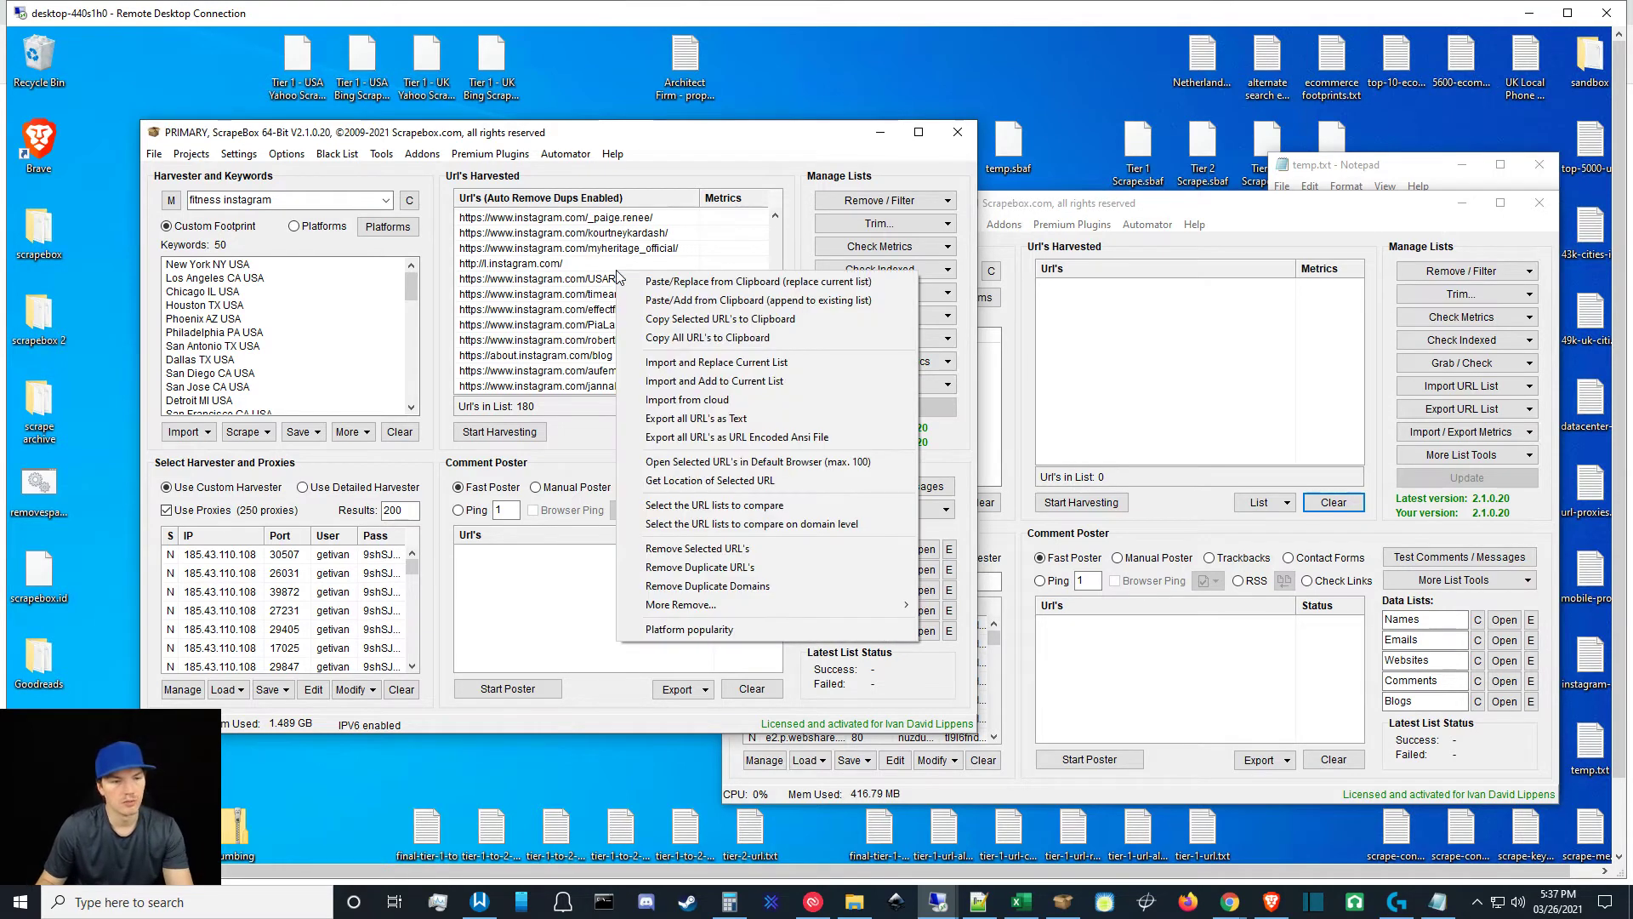
left_click(800, 238)
left_click(881, 291)
left_click(799, 283)
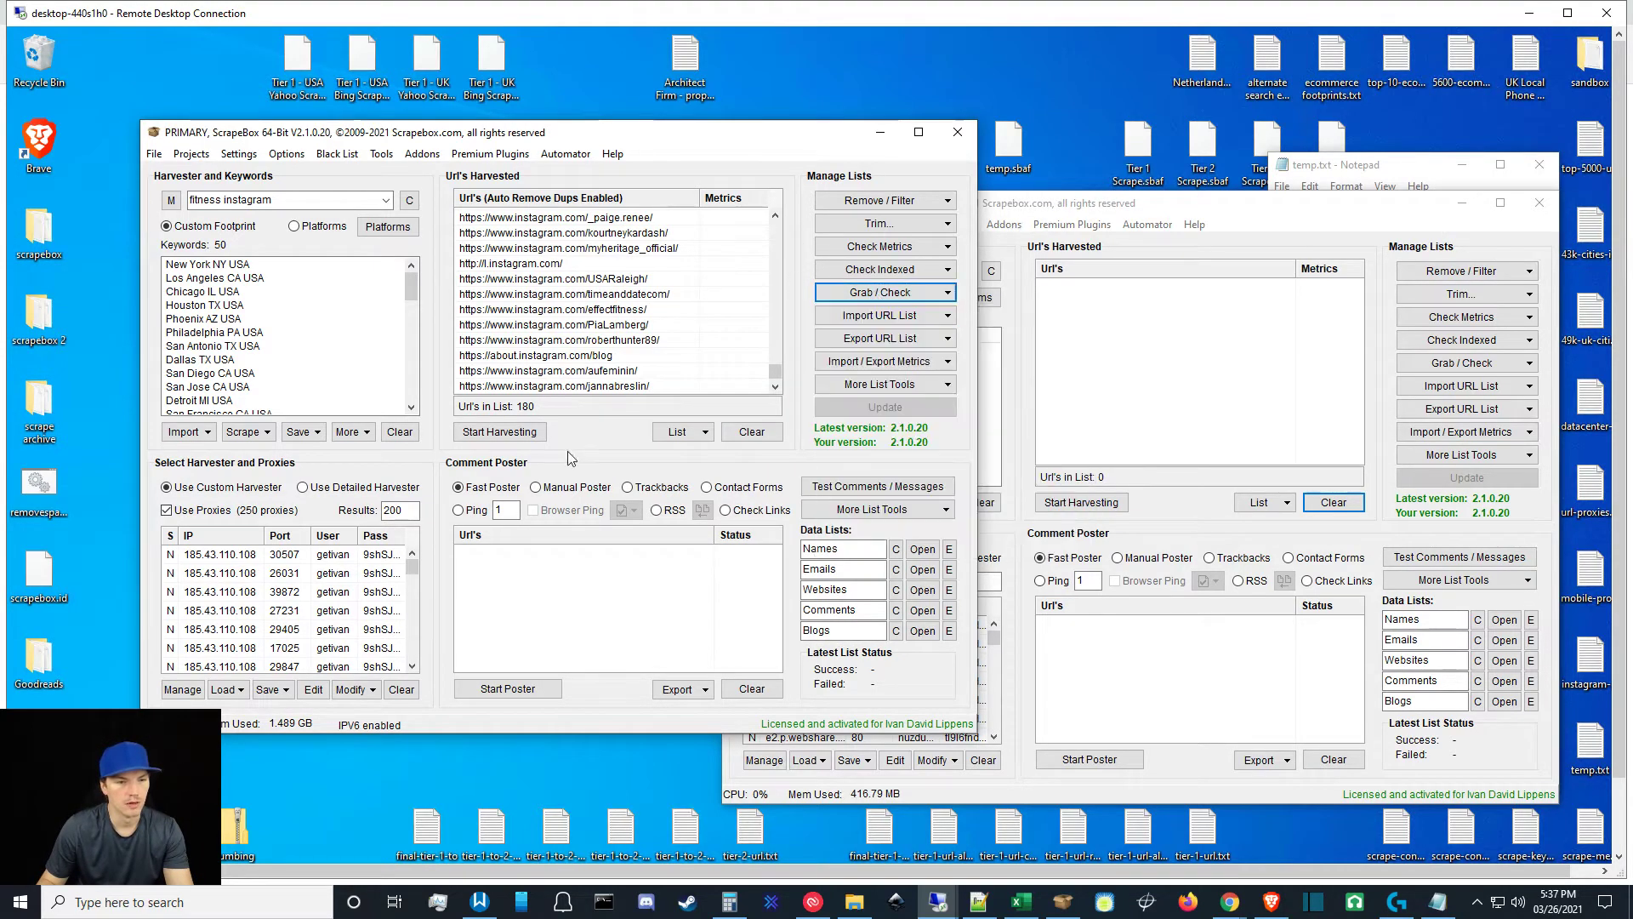
Clear the PRIMARY window's proxy list and load the proxies from datacenter-proxies.txt on the desktop.
left_click(401, 689)
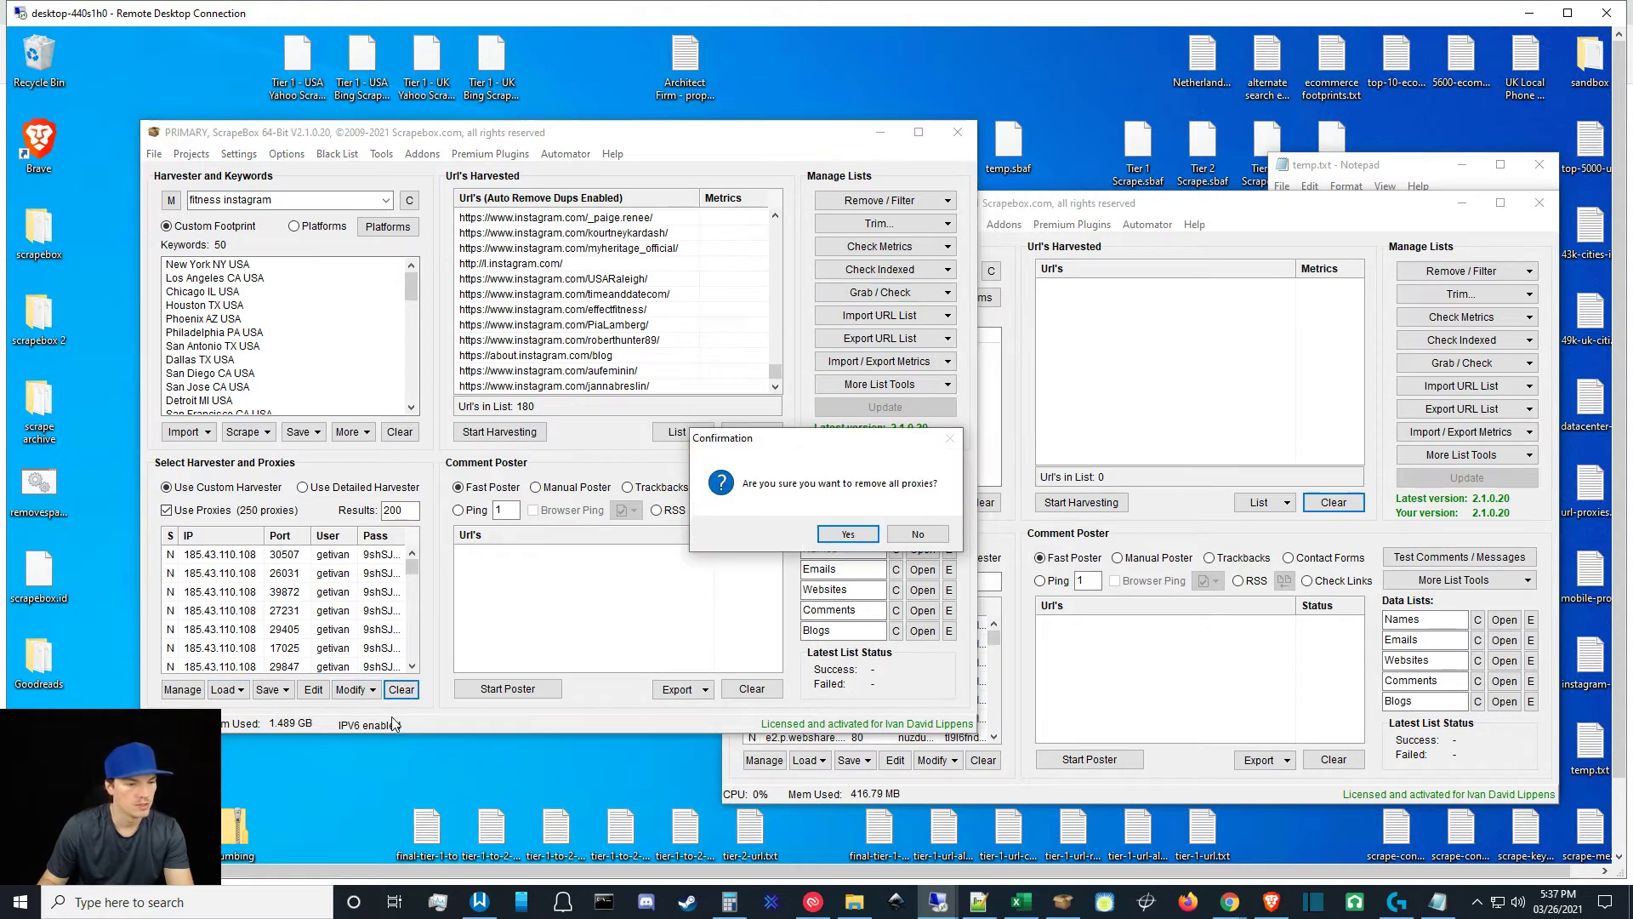
left_click(848, 534)
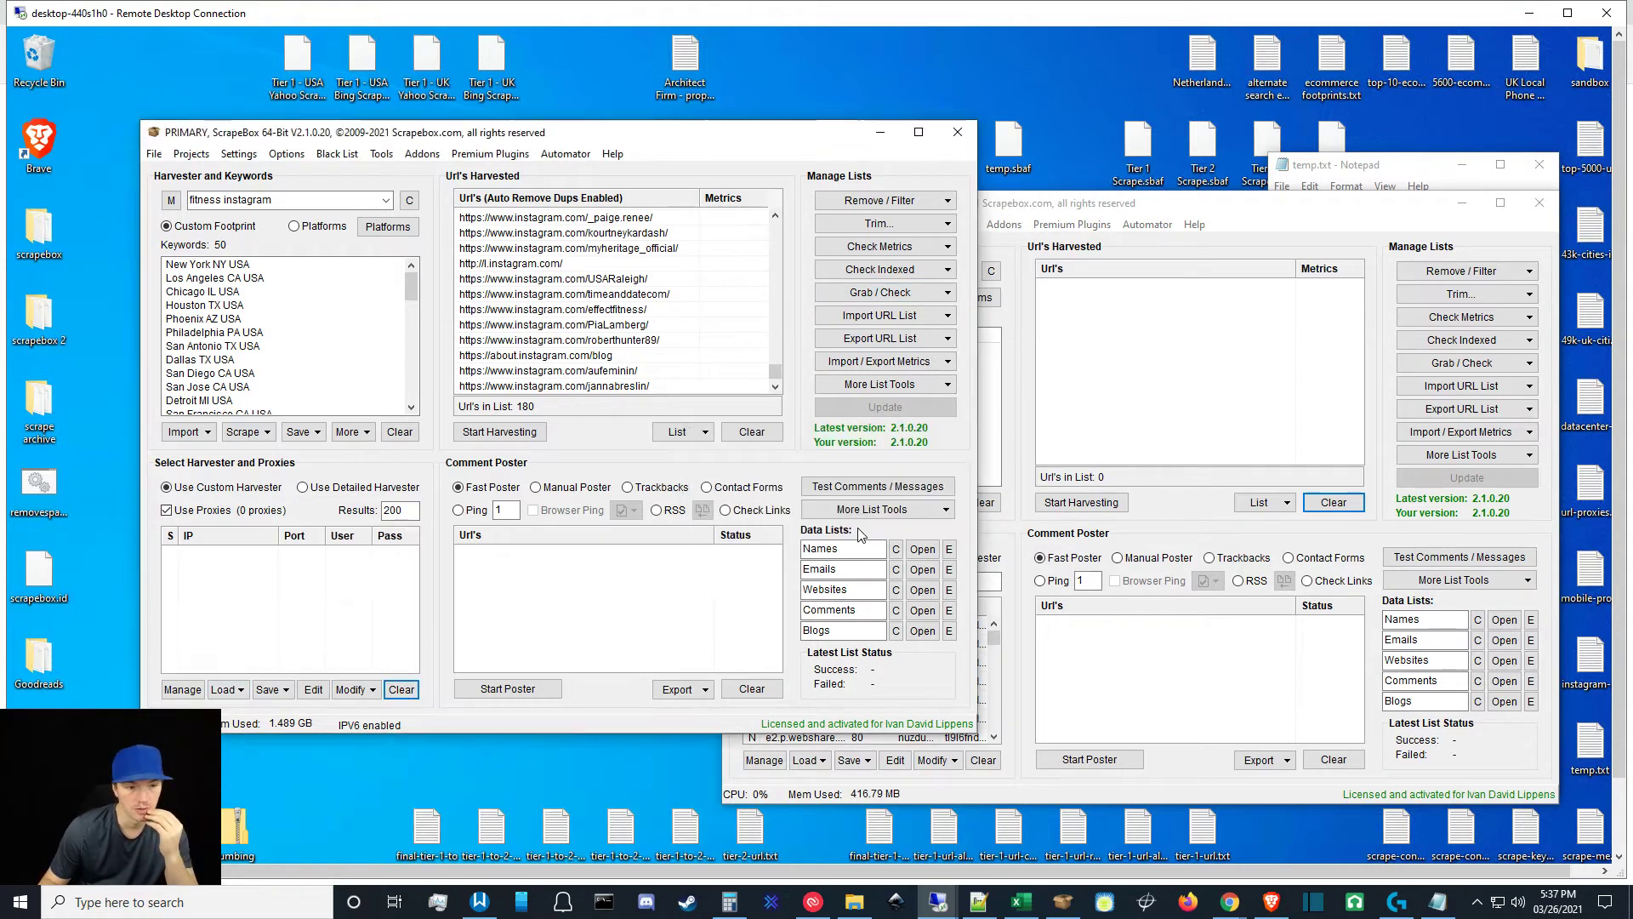
left_click(228, 697)
left_click(256, 711)
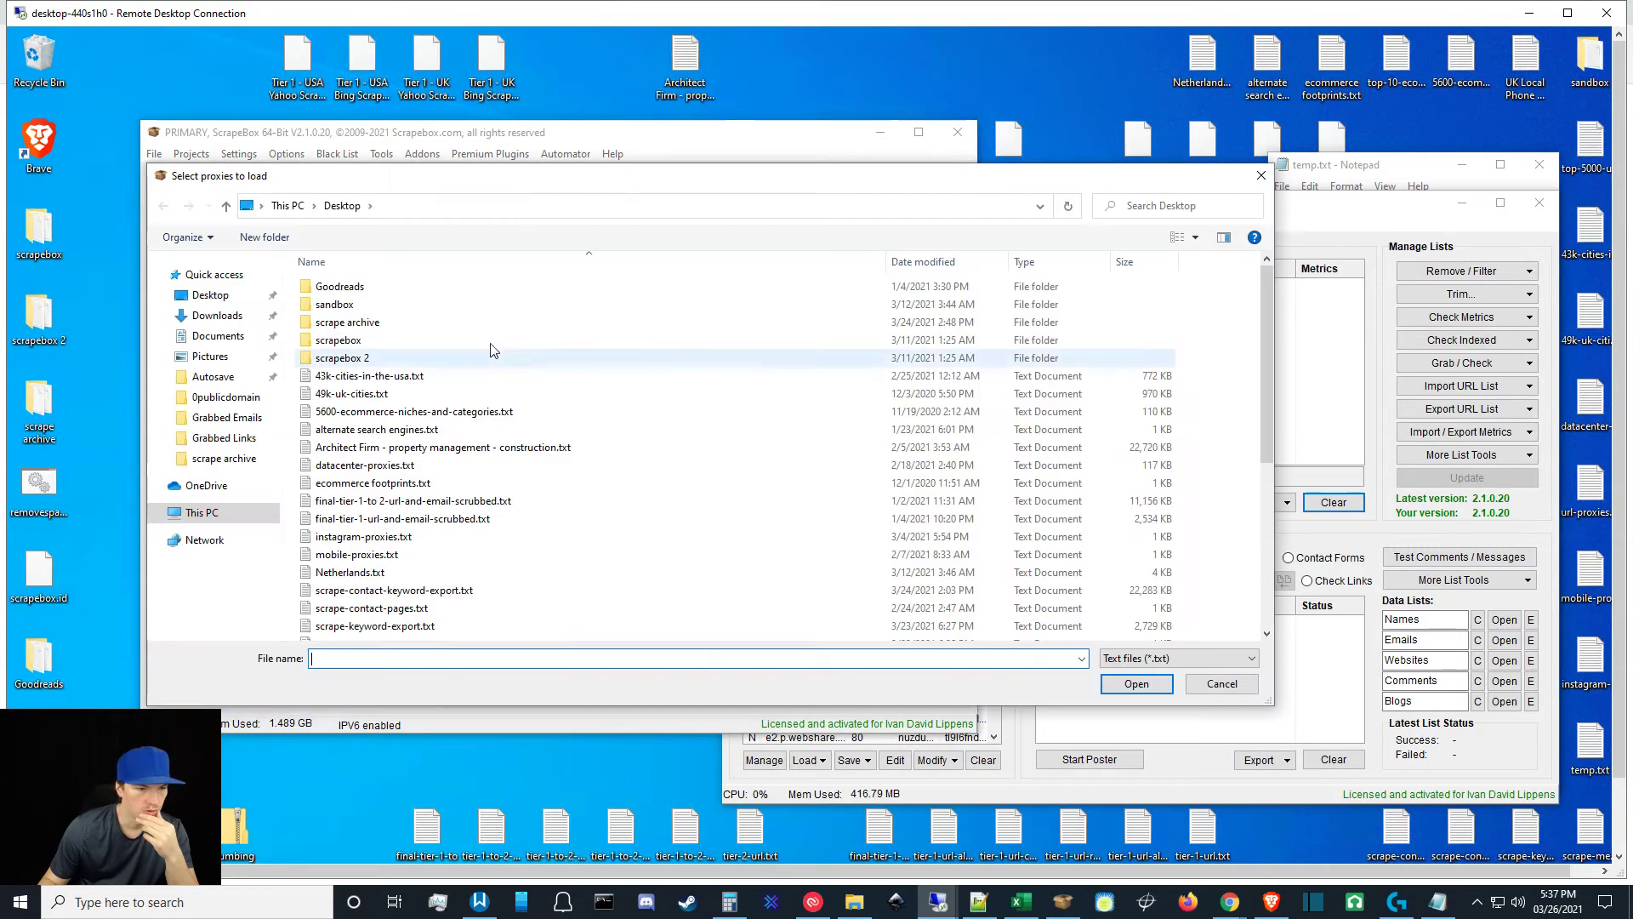
left_click(366, 465)
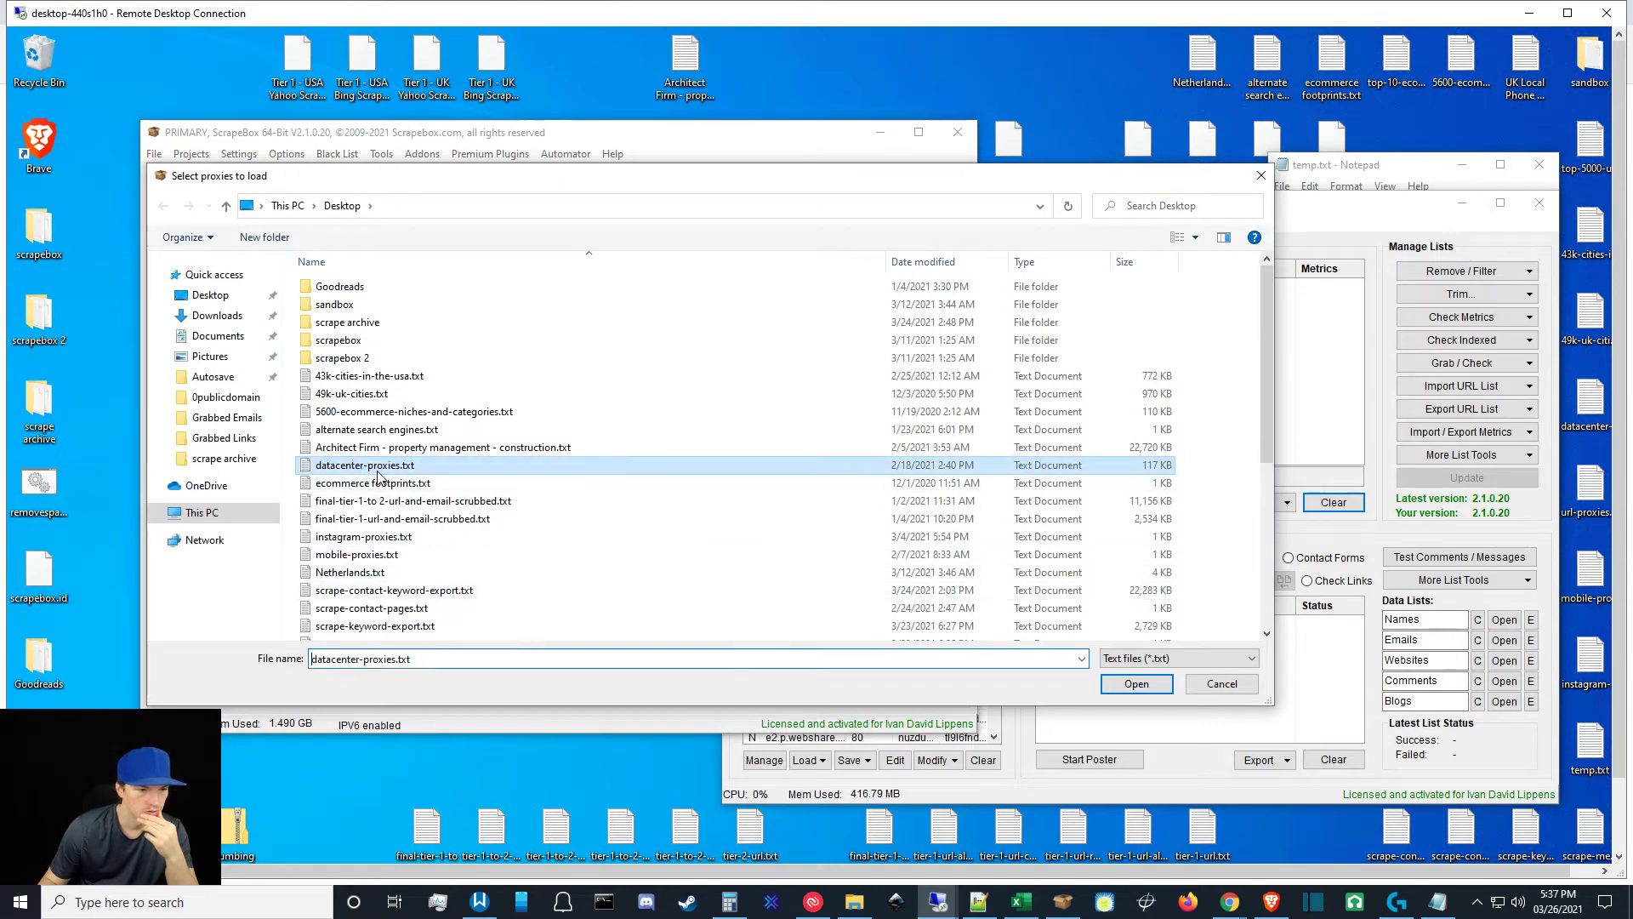
left_click(1139, 684)
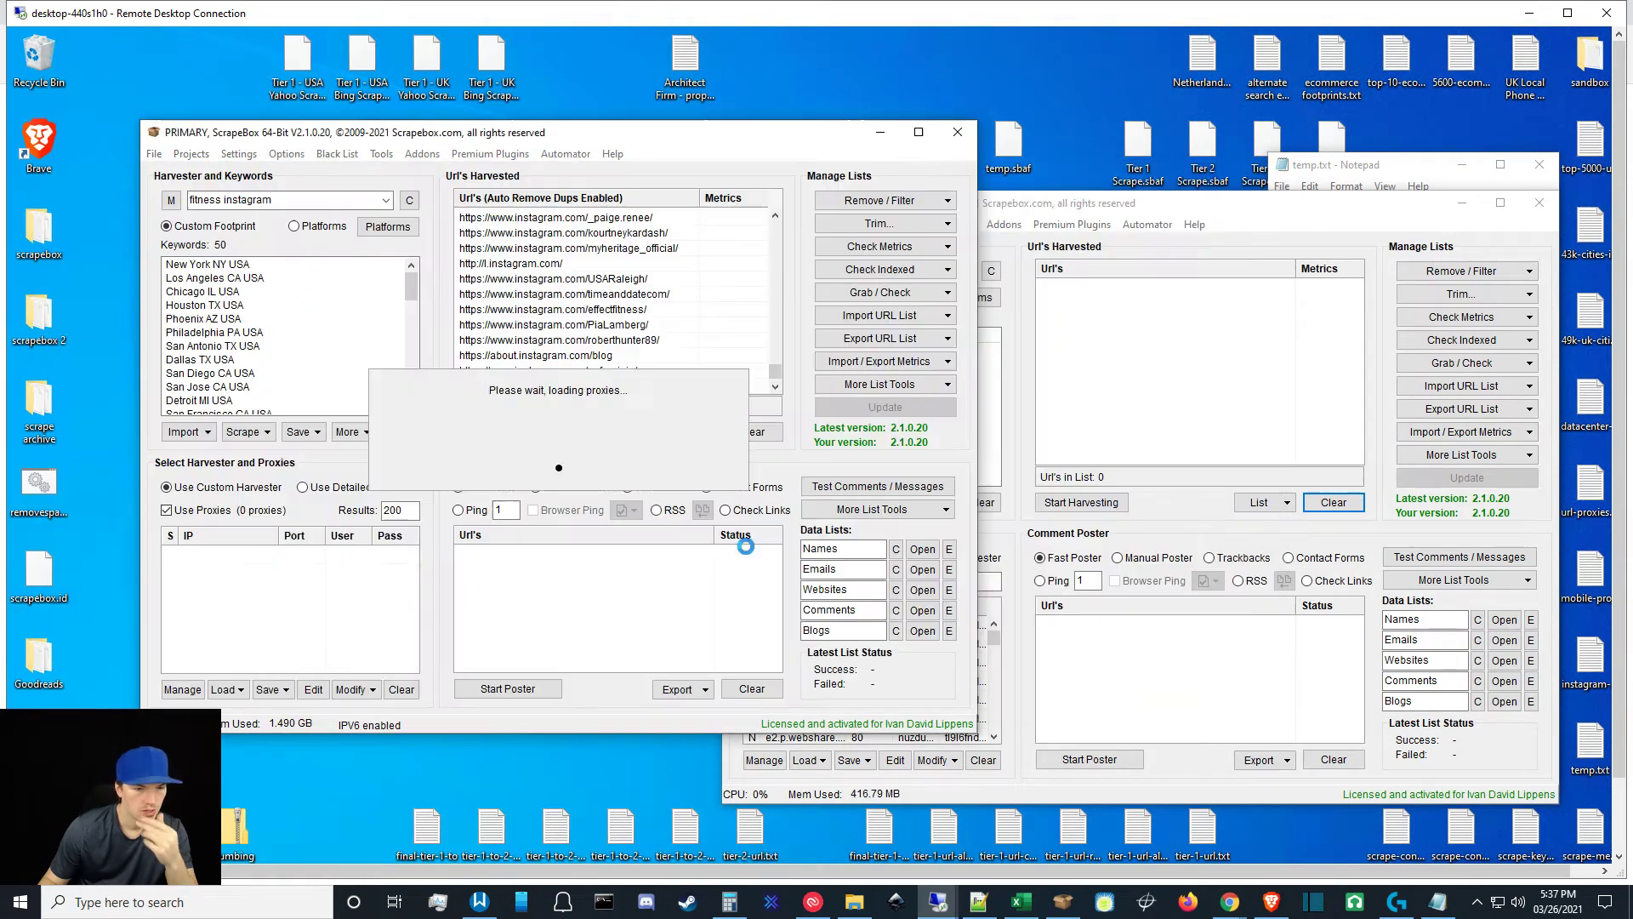
Open the tool for grabbing emails by crawling sites and delete both old text files from its Grabbed Emails data folder.
left_click(862, 293)
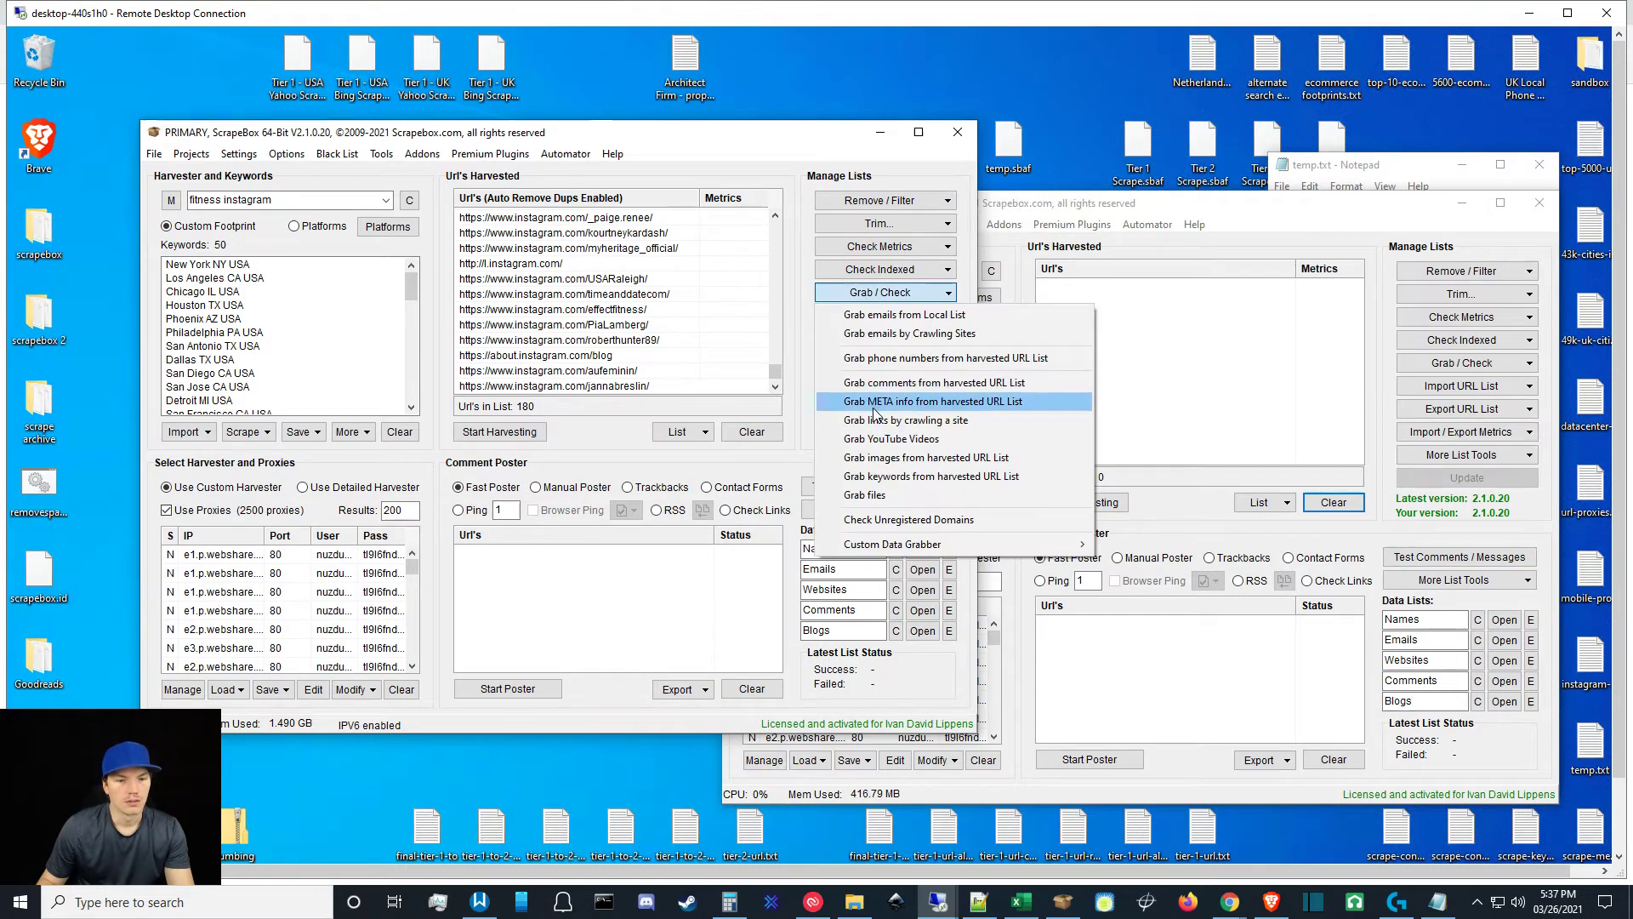
left_click(889, 333)
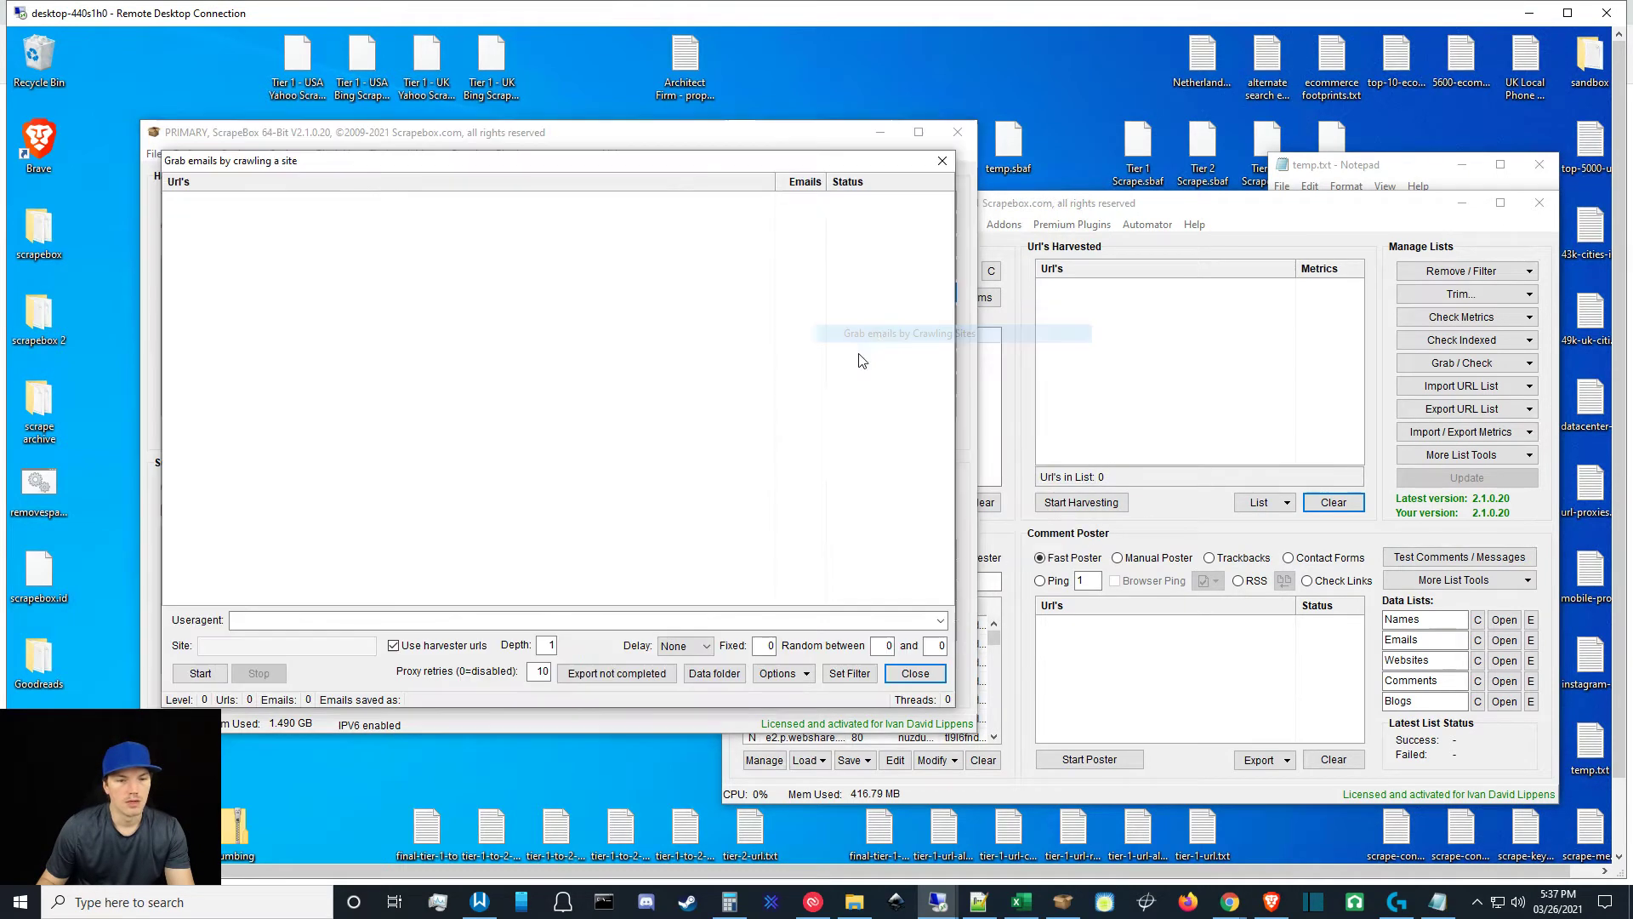
left_click(715, 673)
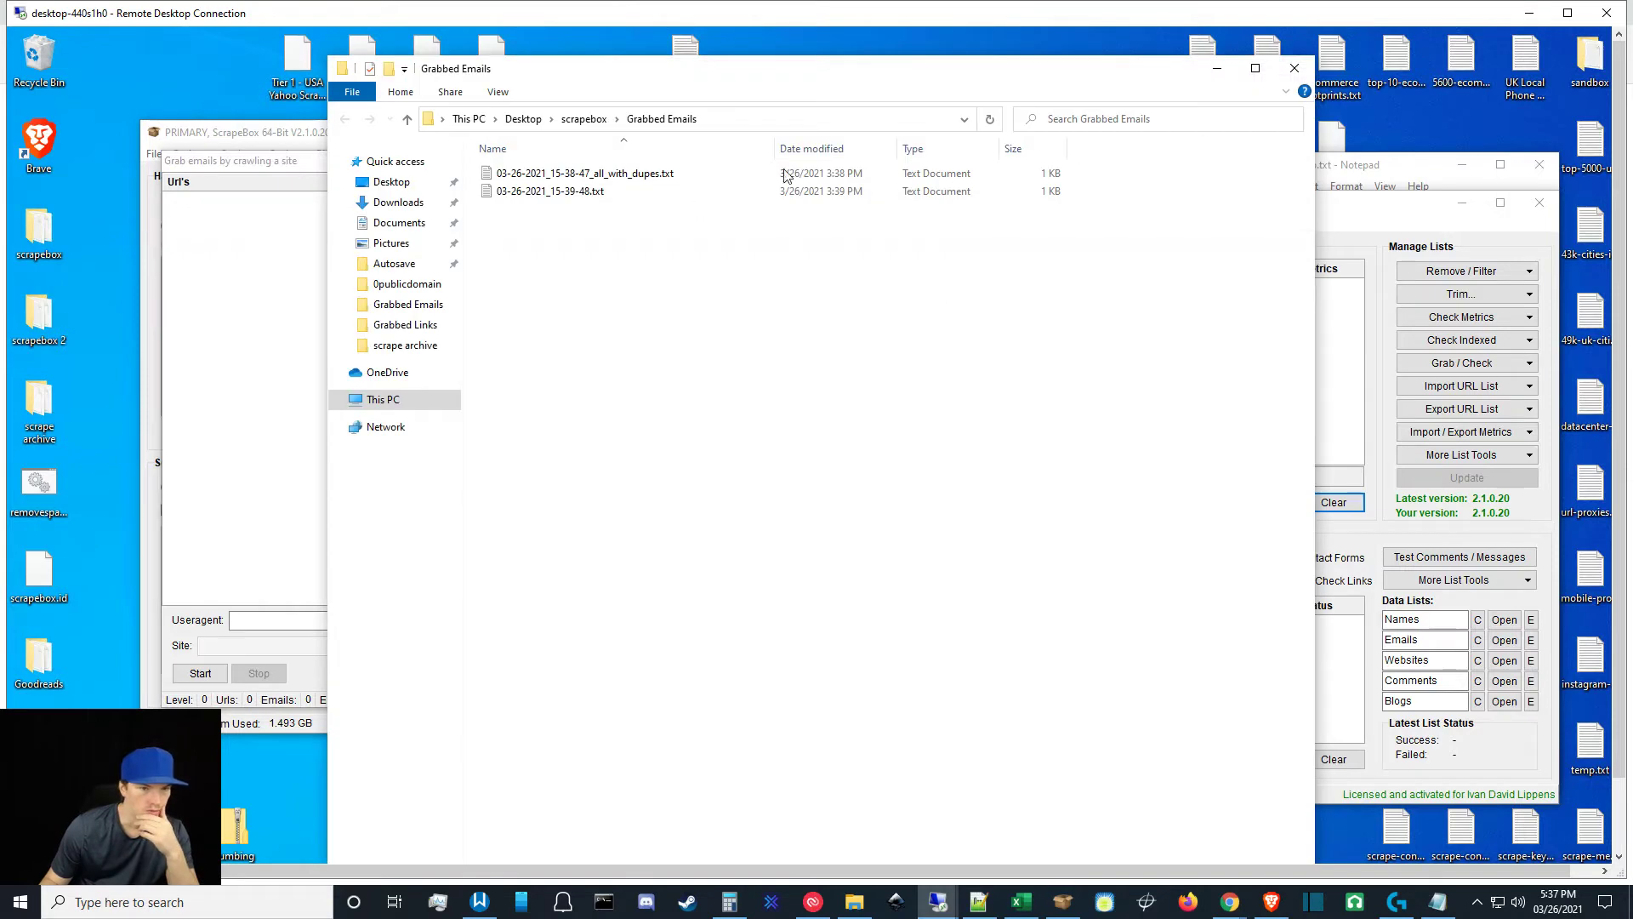
left_click_drag(724, 272, 566, 192)
key("Delete")
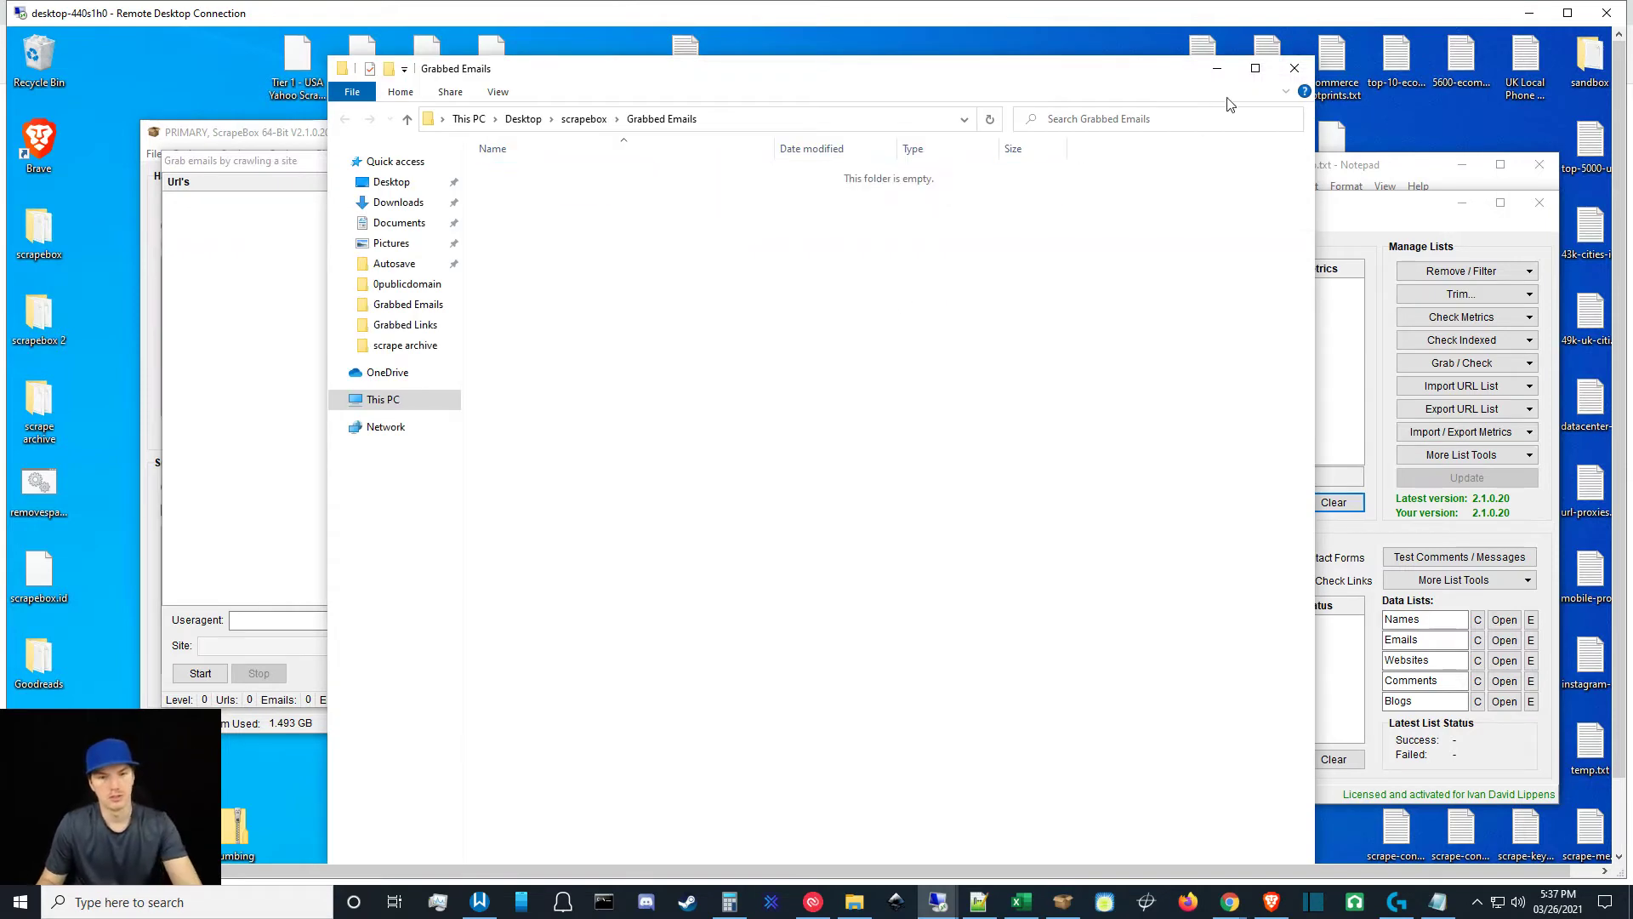
left_click(1293, 72)
Crawl the harvested Instagram URLs for emails, open the output file 03-26-2021_17-38-26.txt, and widen its window to examine the lines.
left_click(200, 673)
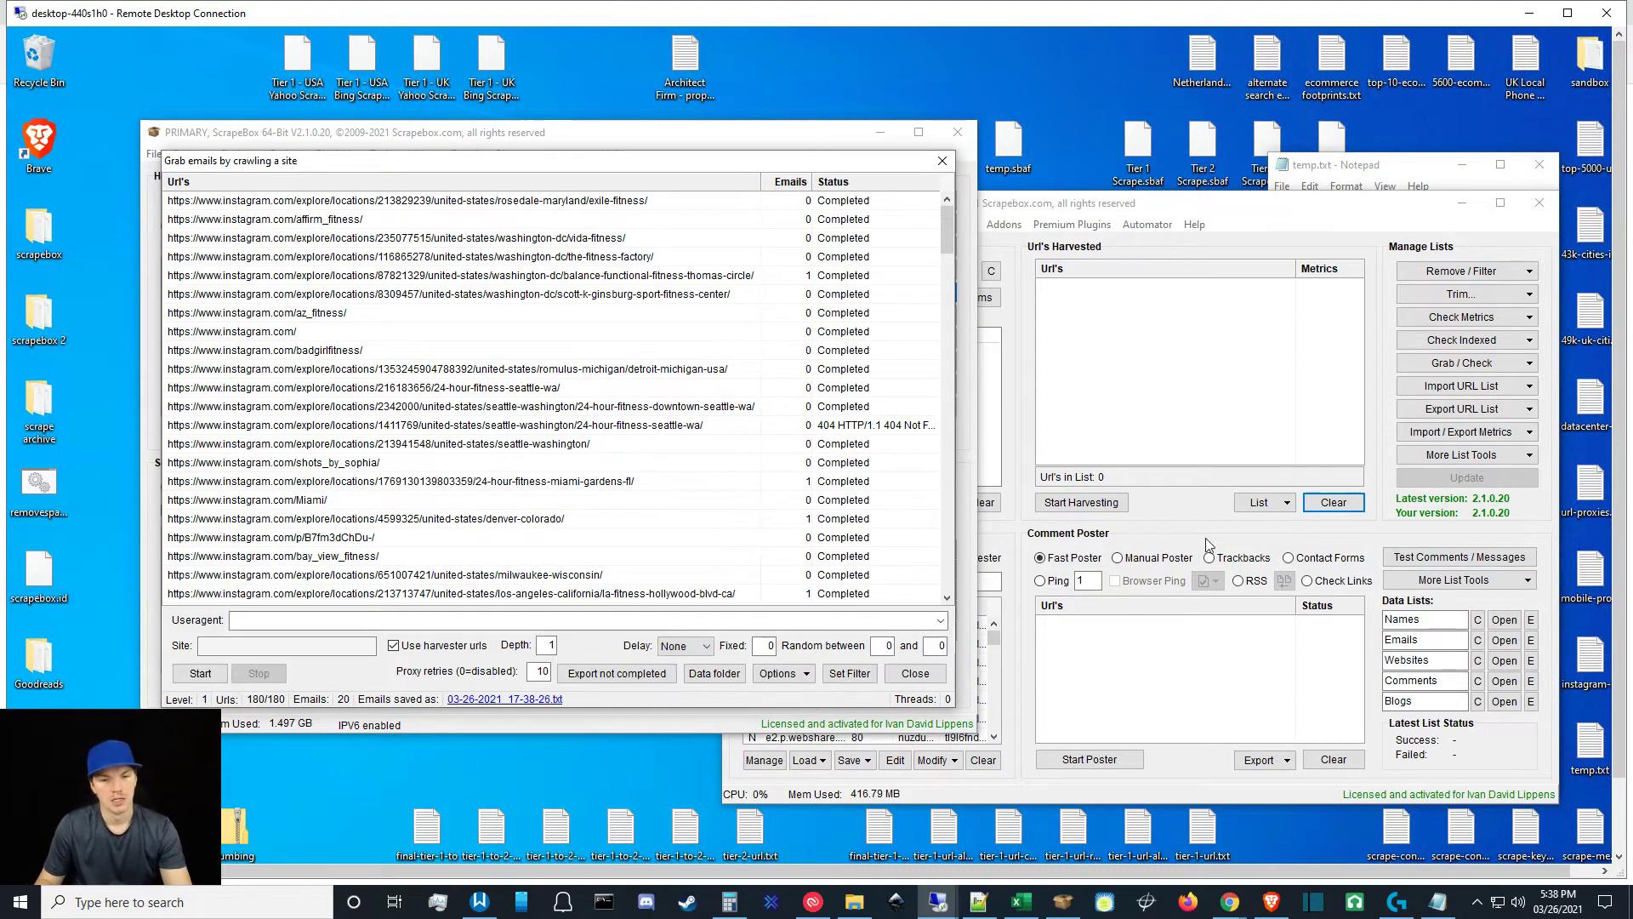
left_click(715, 673)
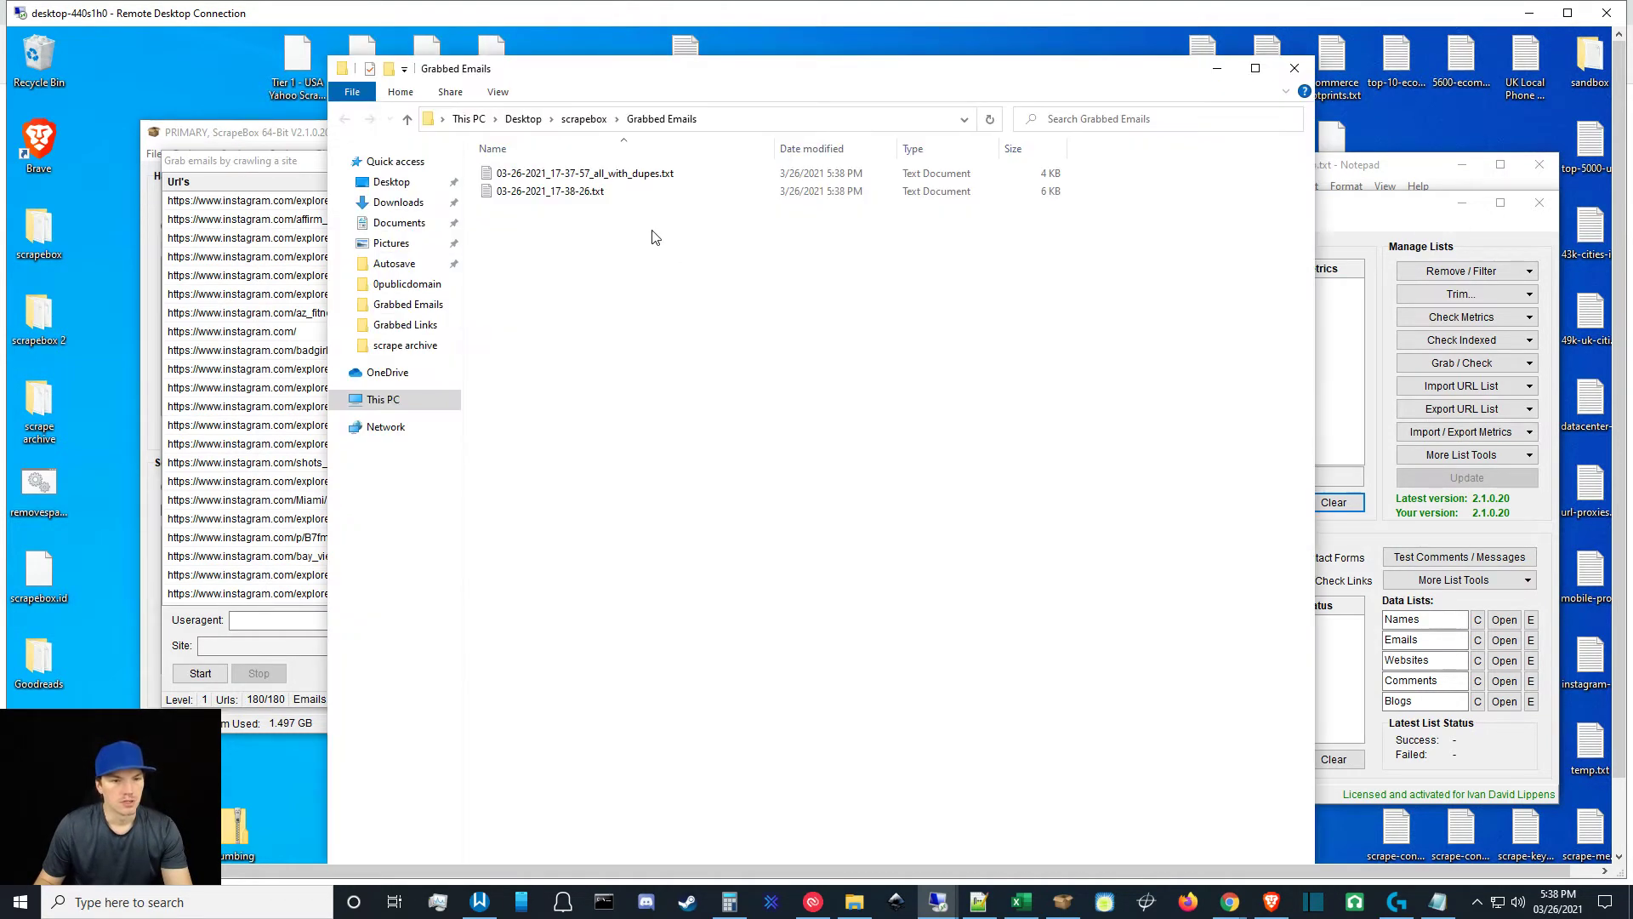
double_click(592, 192)
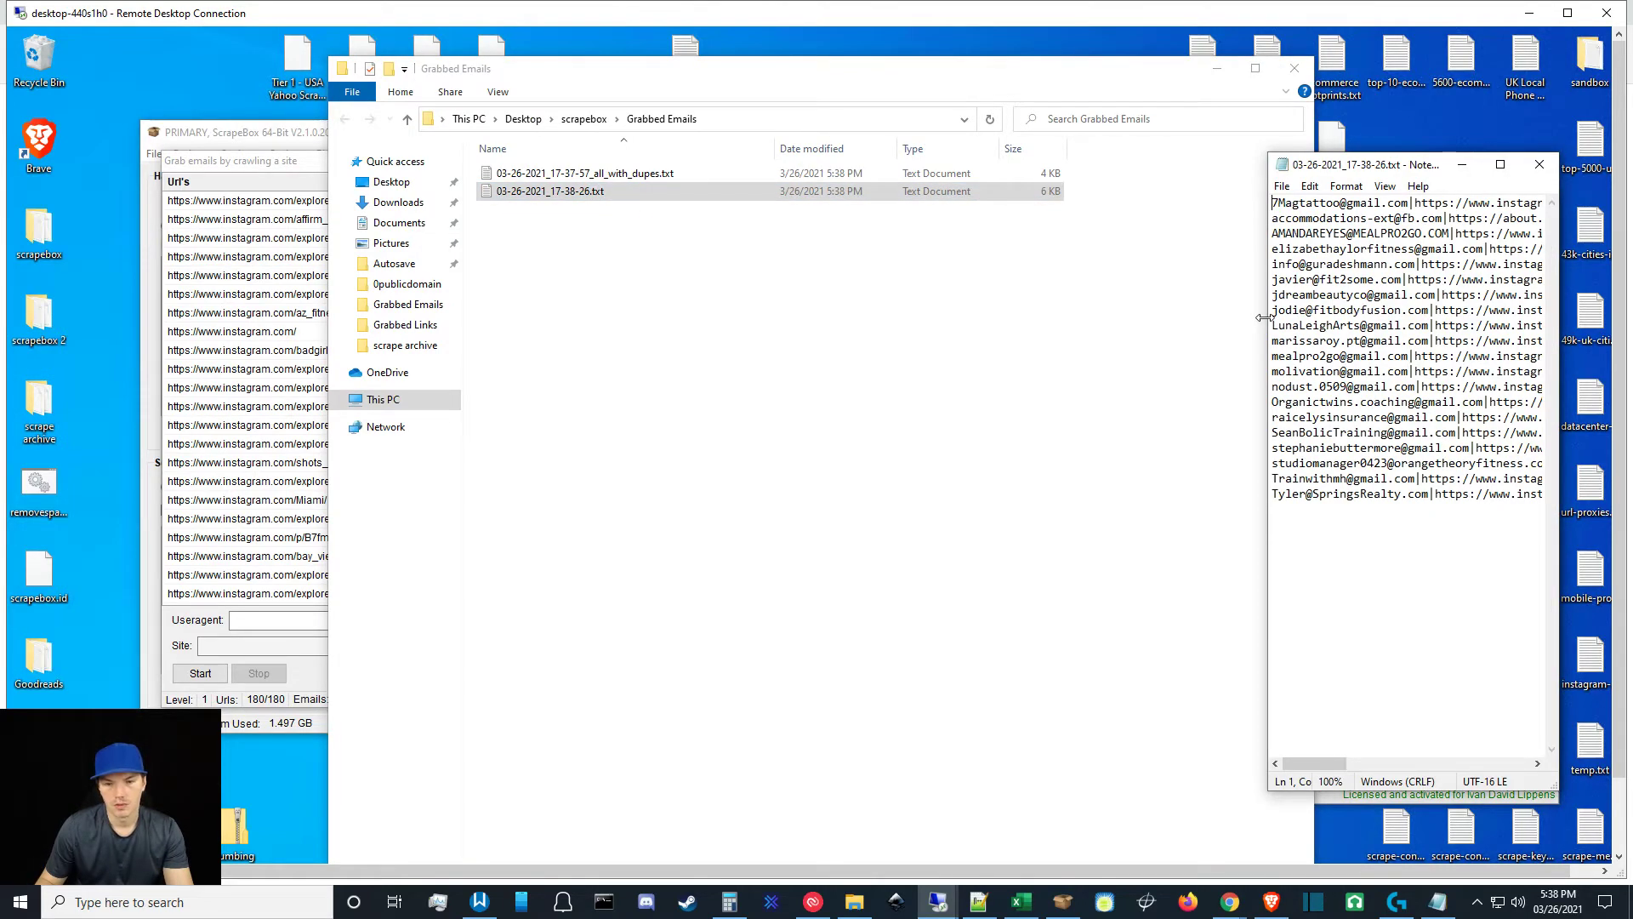
left_click_drag(1262, 317, 675, 329)
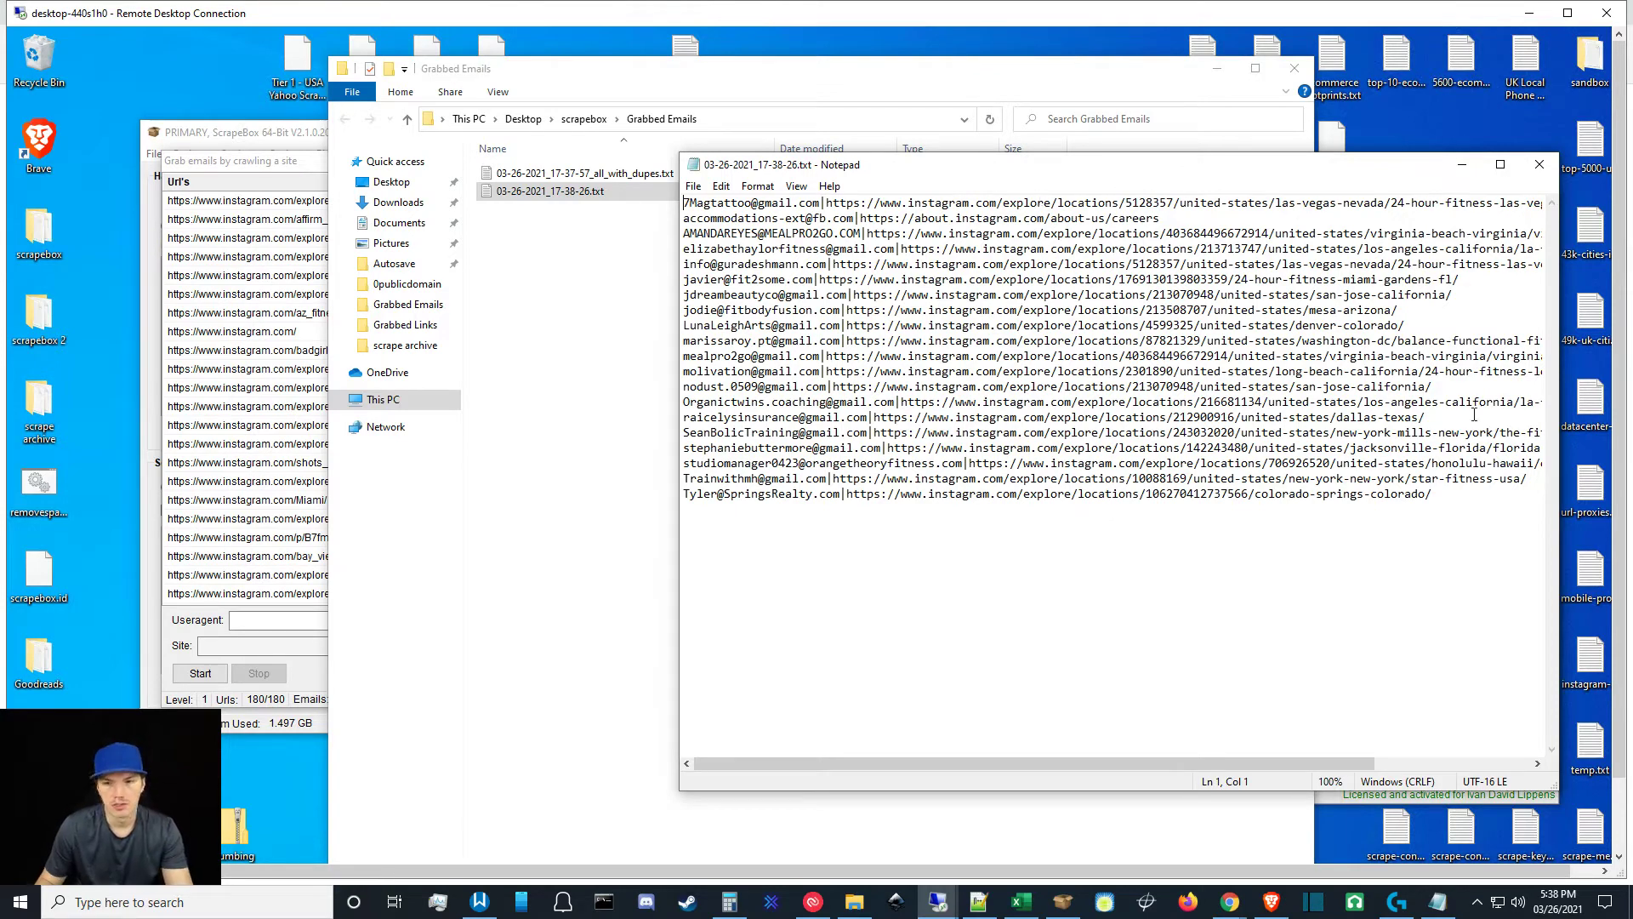
left_click_drag(1237, 762, 1405, 764)
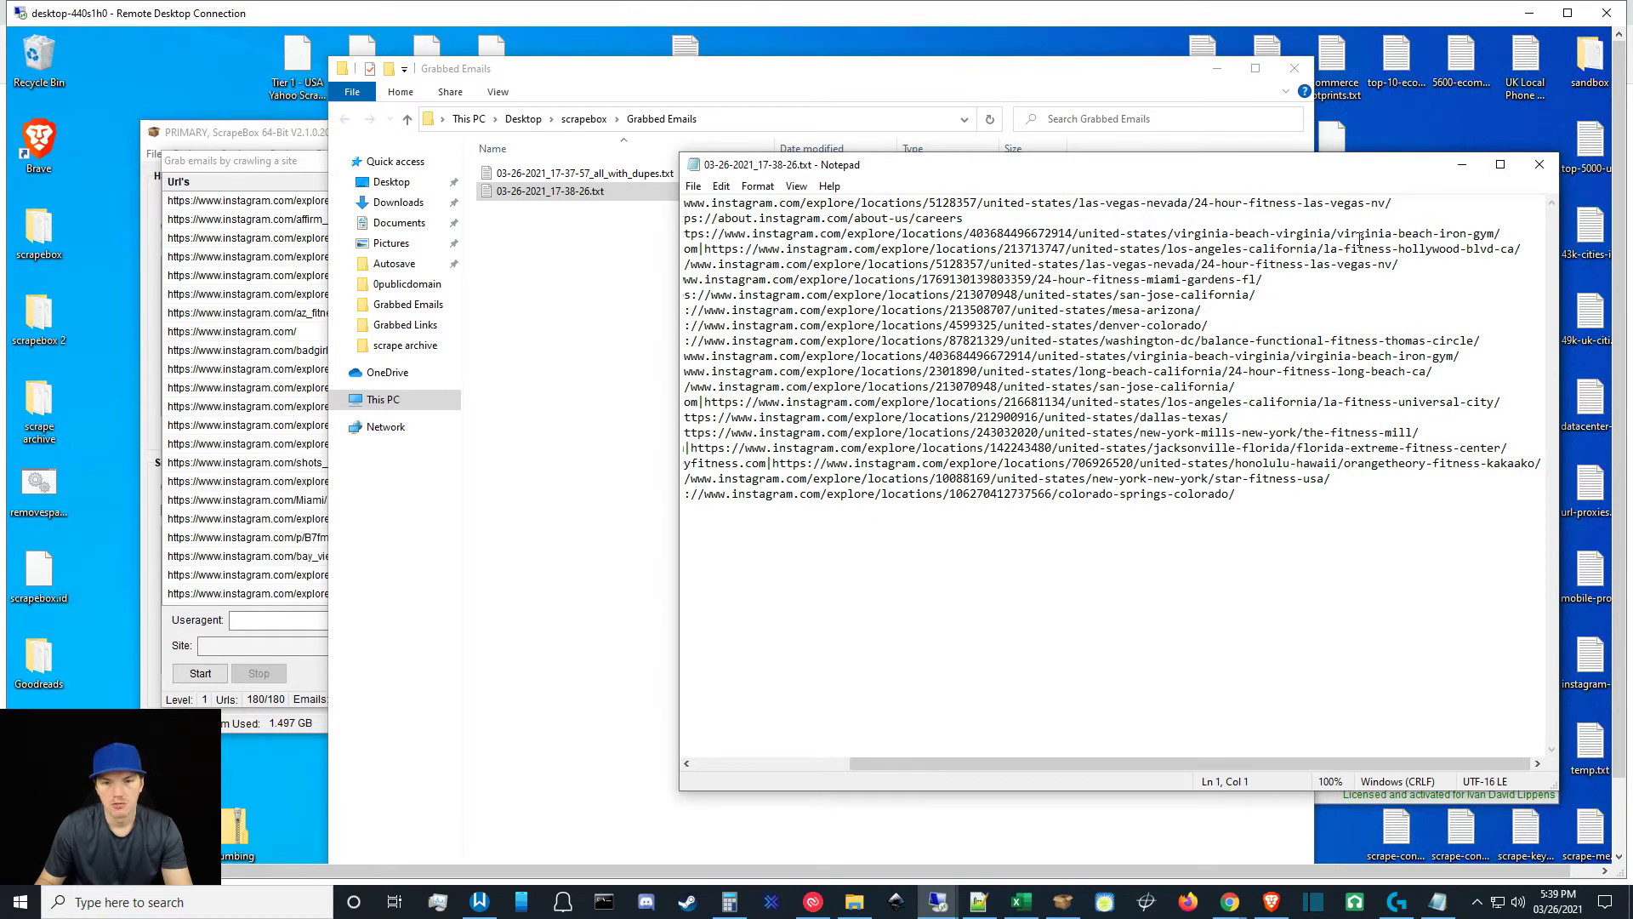
Copy the complete virginia-beach-iron-gym Instagram URL from the third line of the grabbed emails file.
left_click_drag(1128, 236, 681, 236)
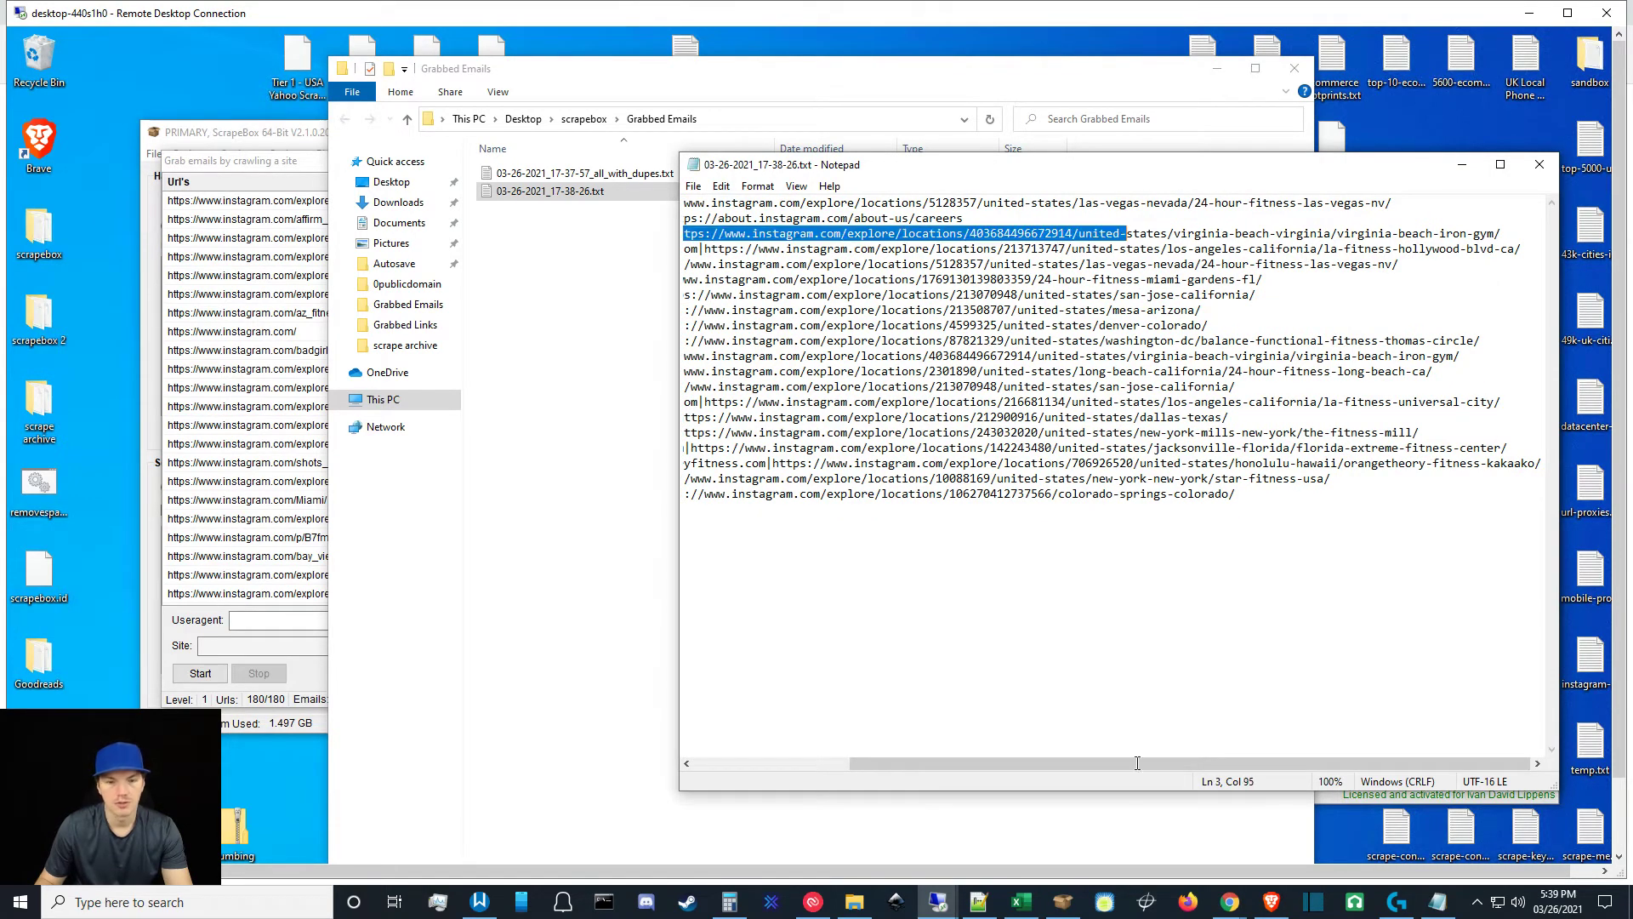
left_click_drag(1140, 763, 984, 762)
left_click(882, 234)
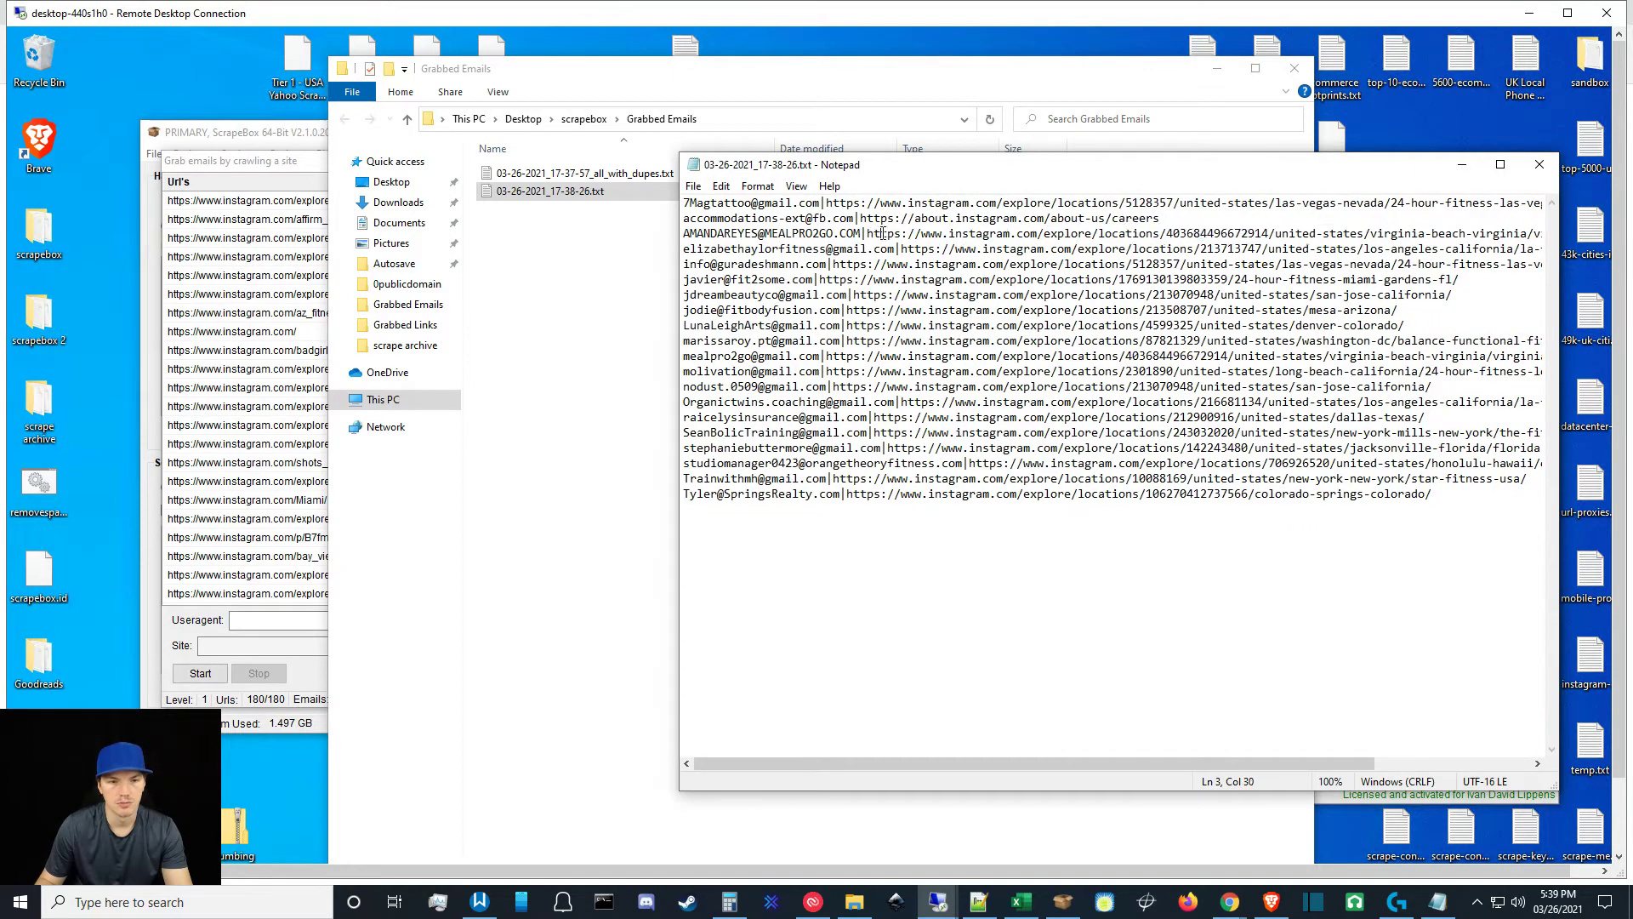
left_click_drag(870, 234, 1502, 237)
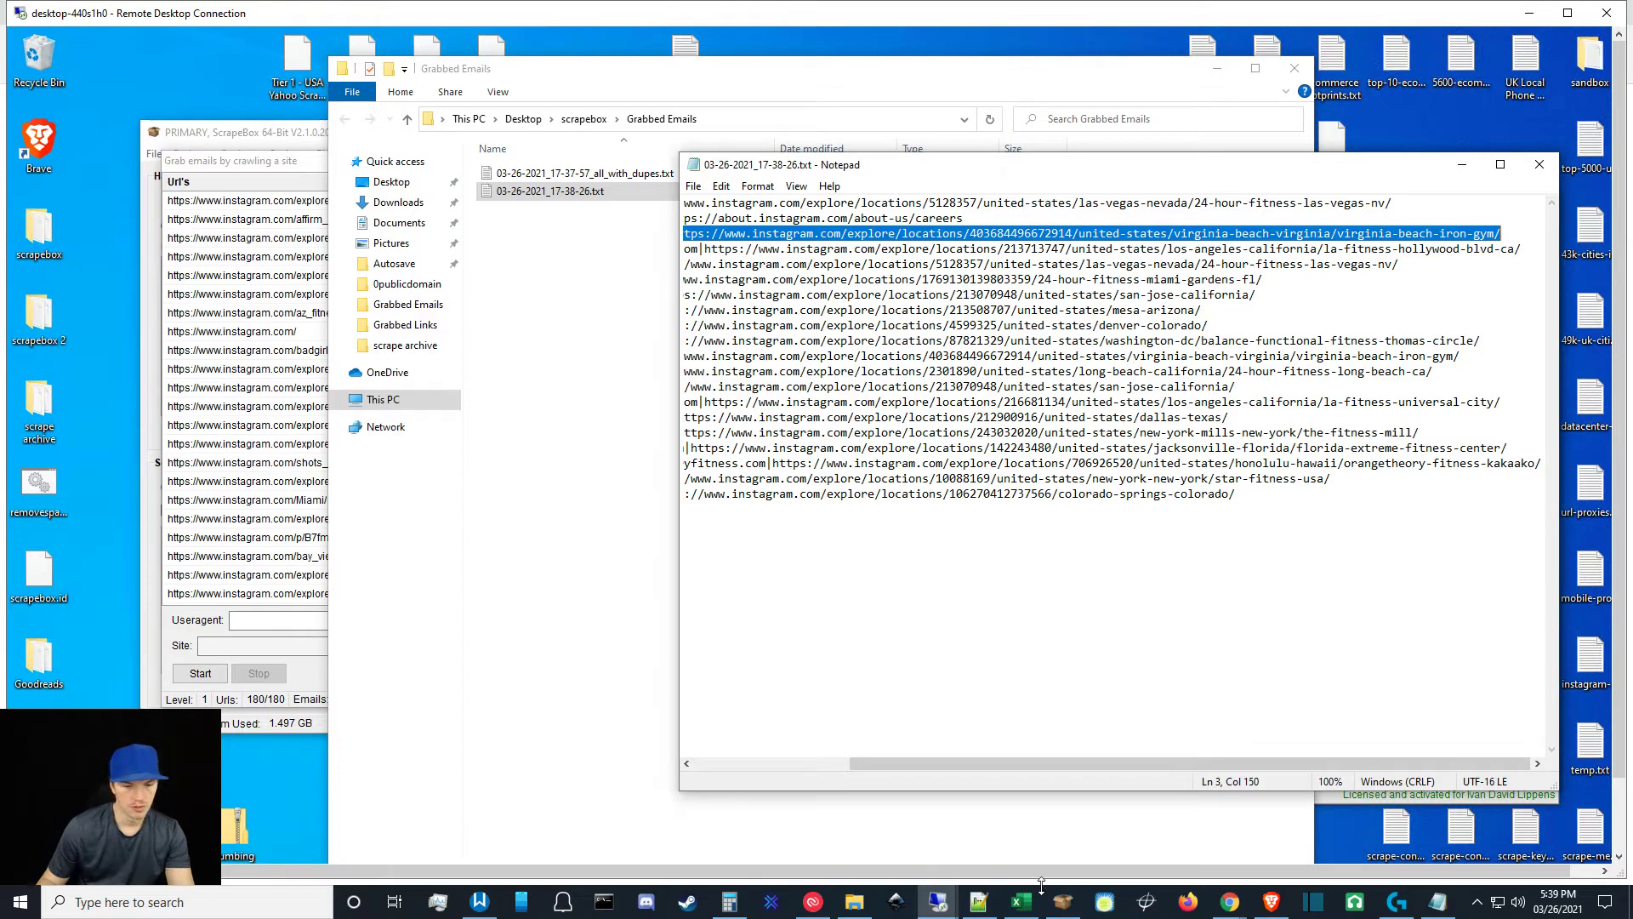
Switch to Brave, open the copied Instagram URL in a new tab, look through its posts, and duplicate the page in another tab.
left_click(1270, 902)
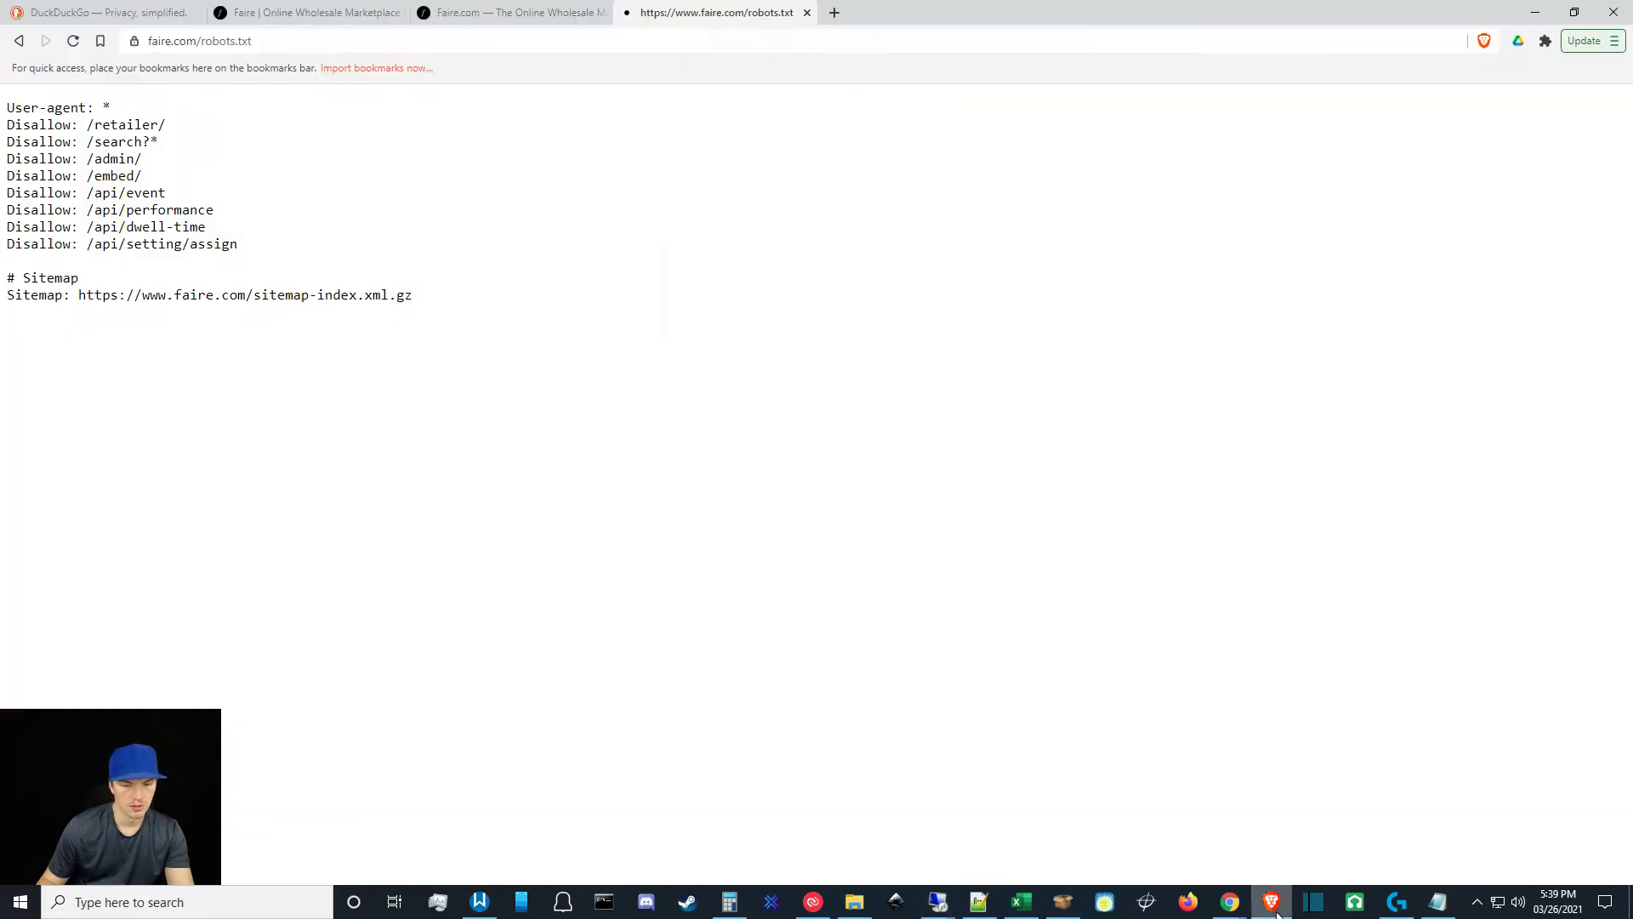
left_click(833, 12)
key("ctrl+v")
key("Return")
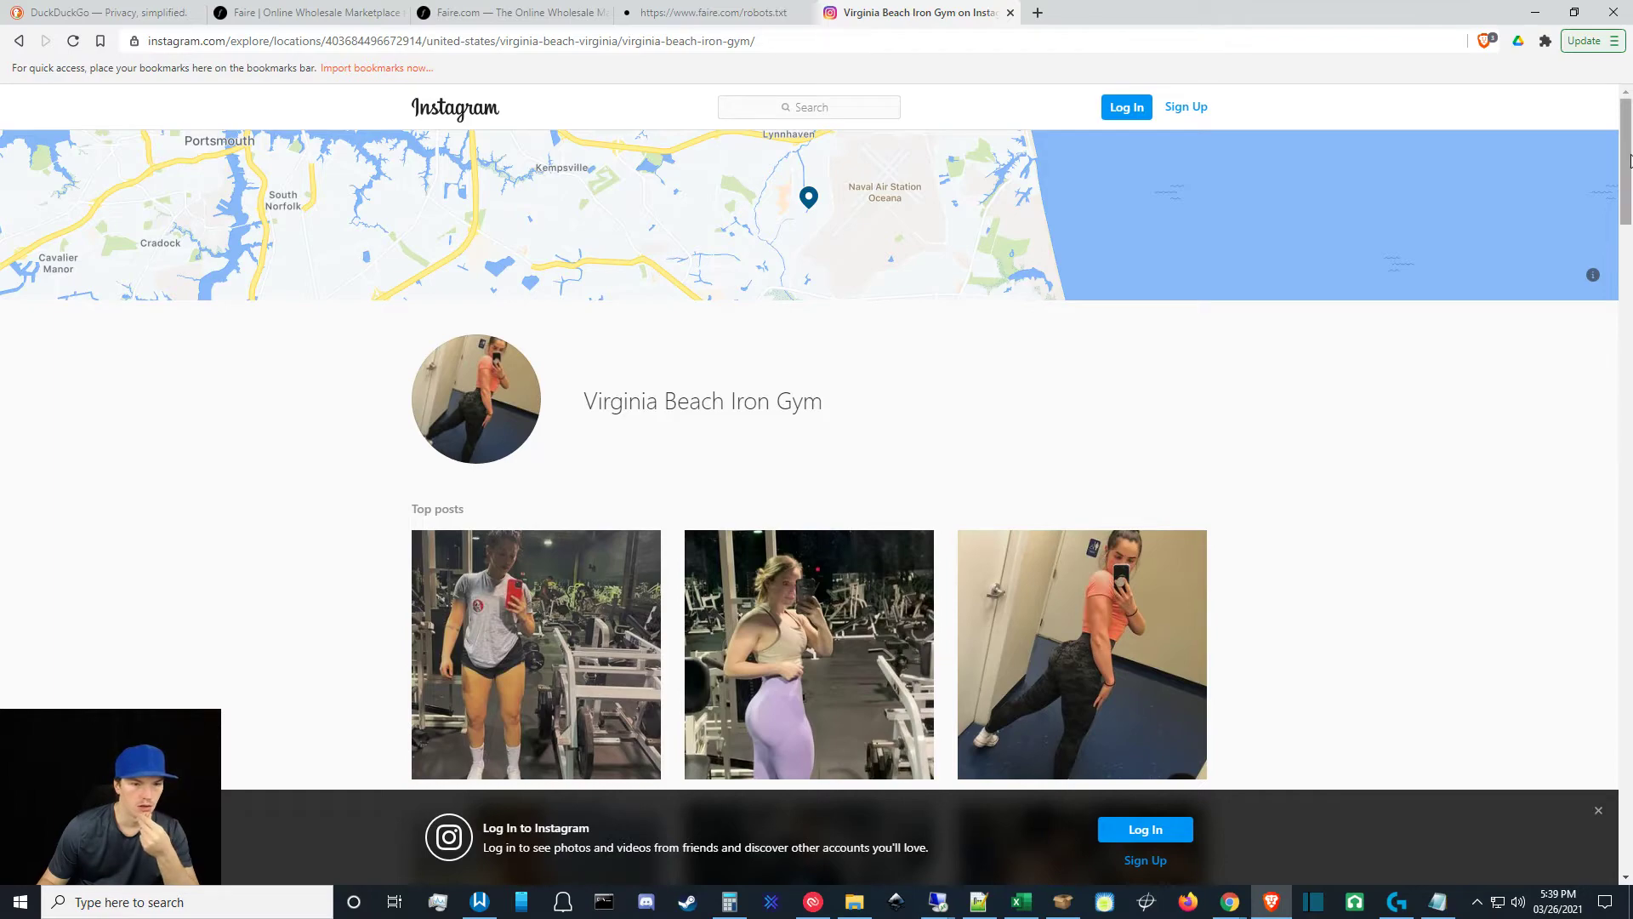
left_click_drag(1629, 160, 1625, 893)
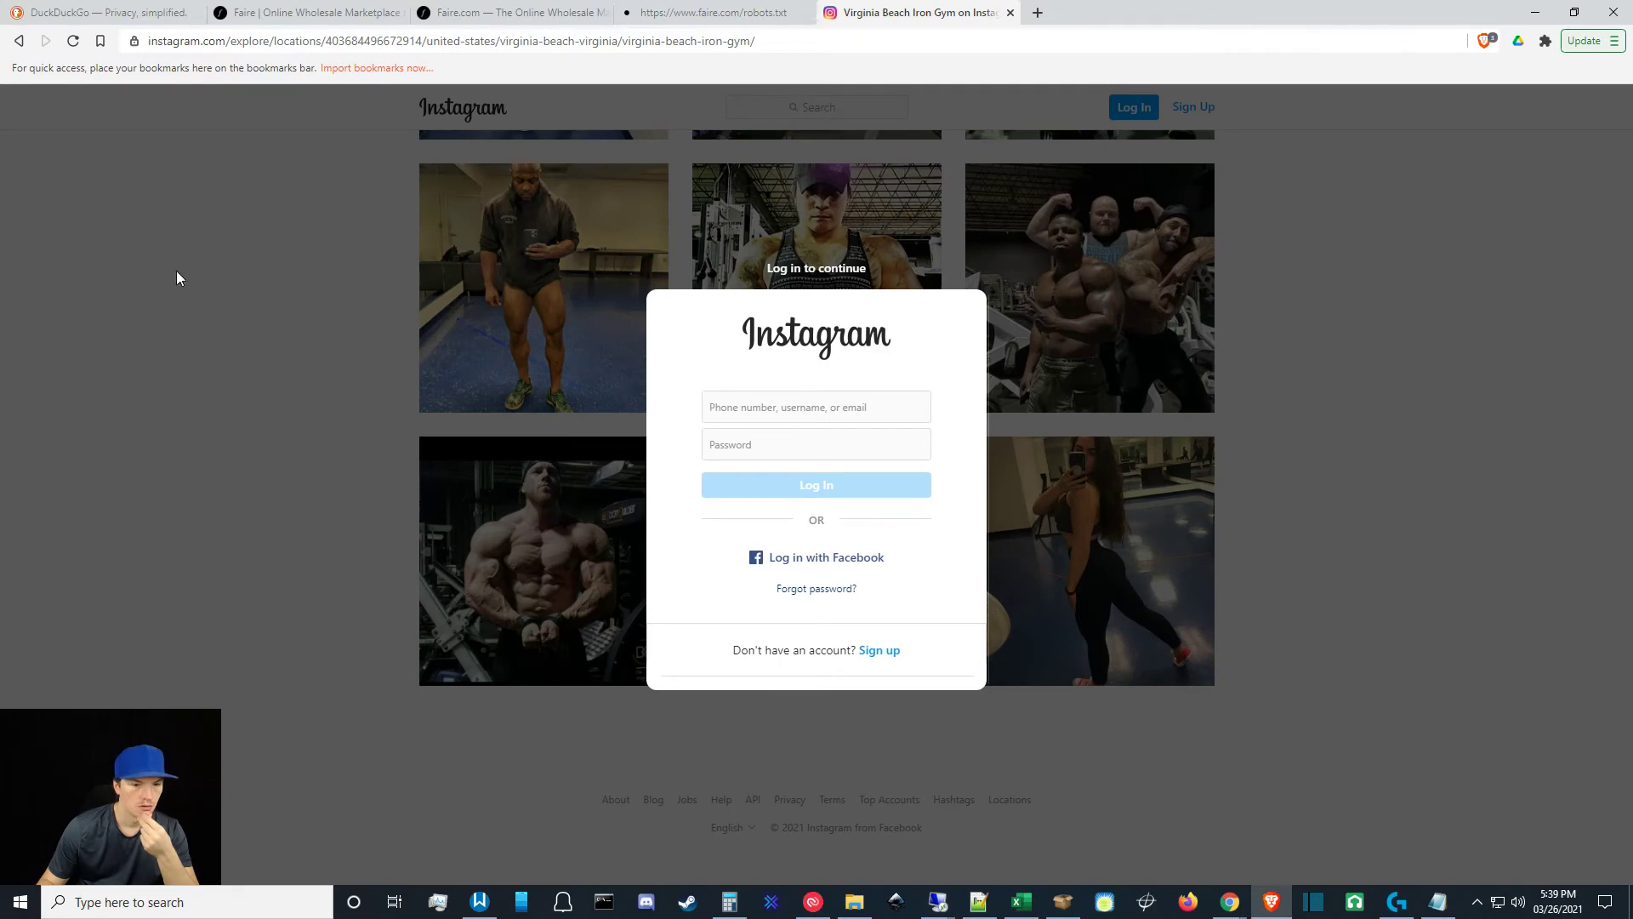
middle_click(73, 41)
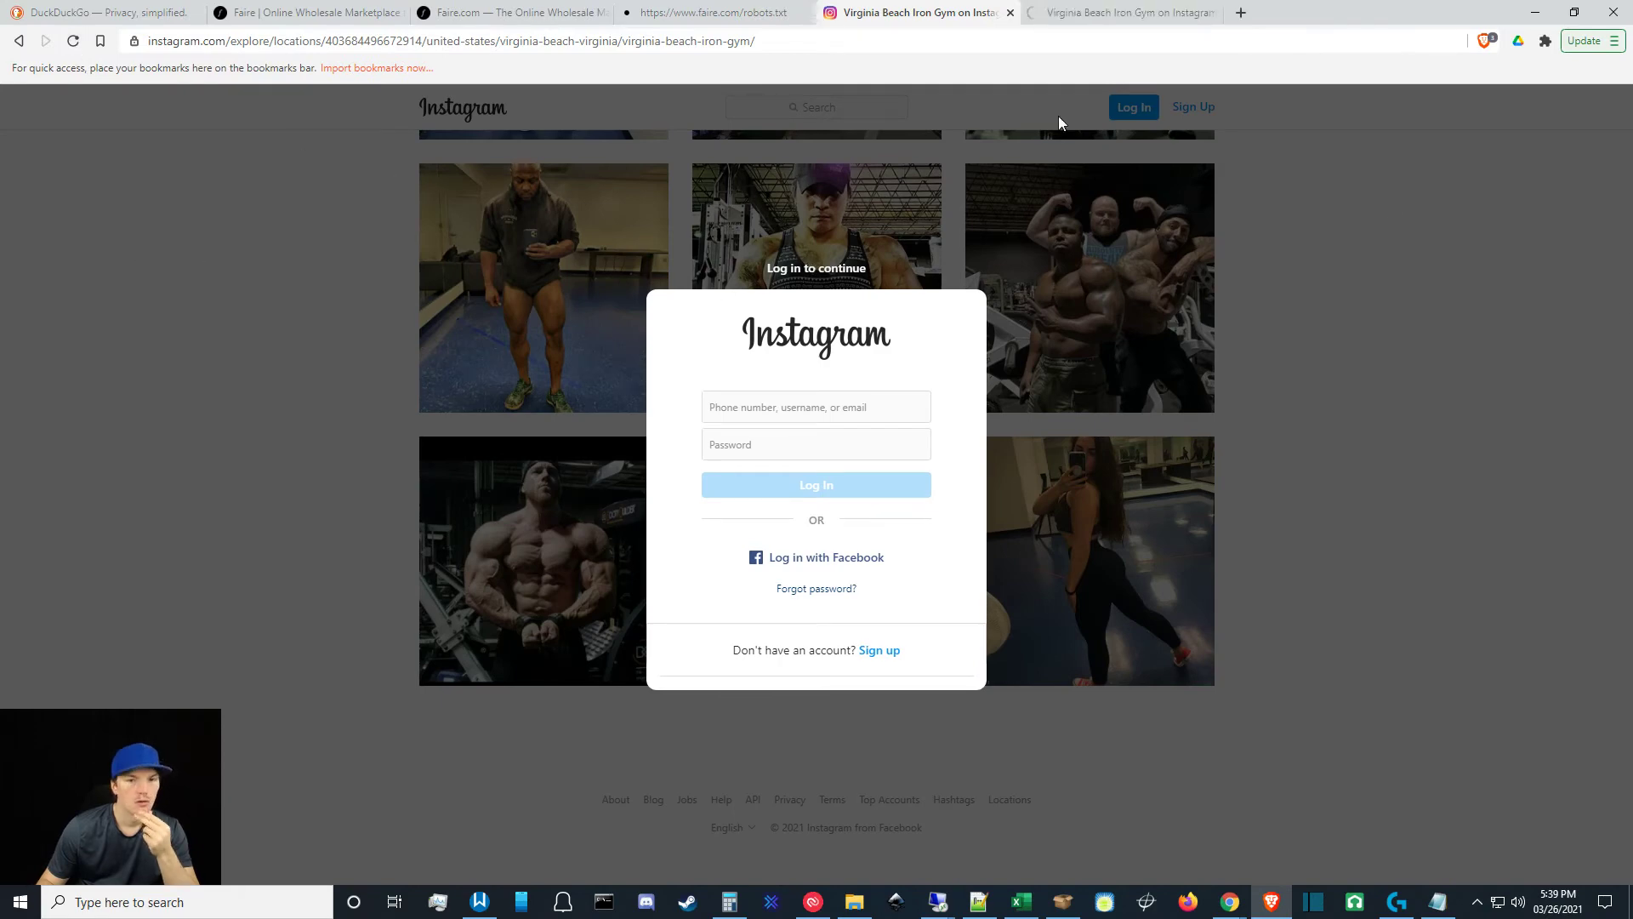
Close the grabbed emails text file, delete both text files from the Grabbed Emails folder, and close the email crawling tool.
left_click(1535, 12)
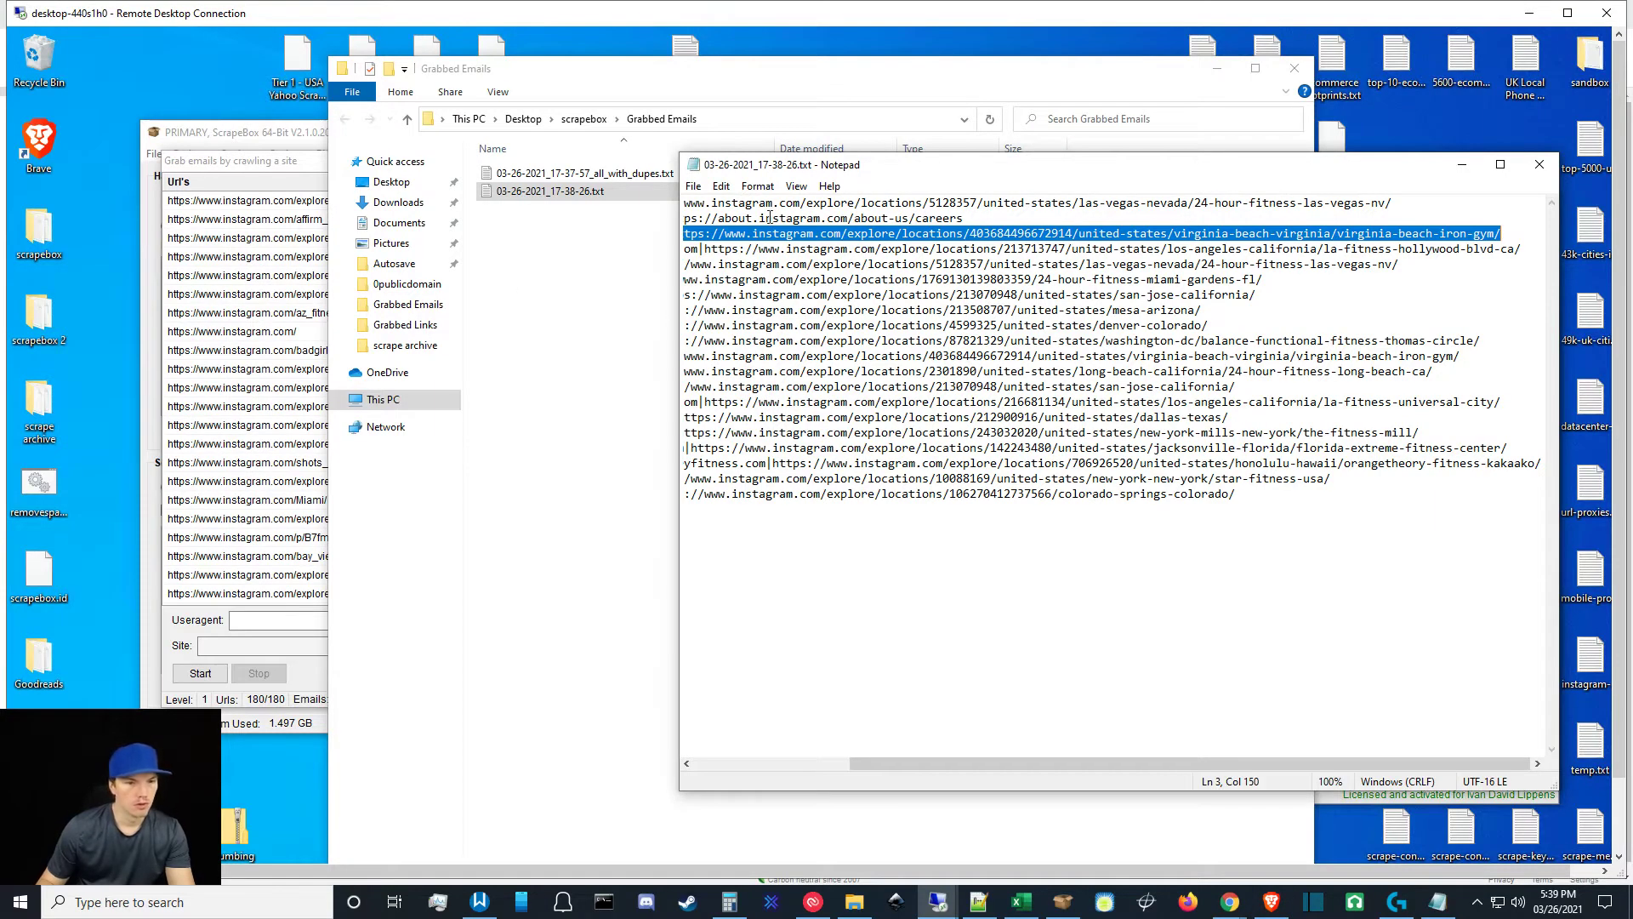
left_click(1539, 164)
left_click_drag(923, 260, 446, 157)
key("Delete")
key("alt+F4")
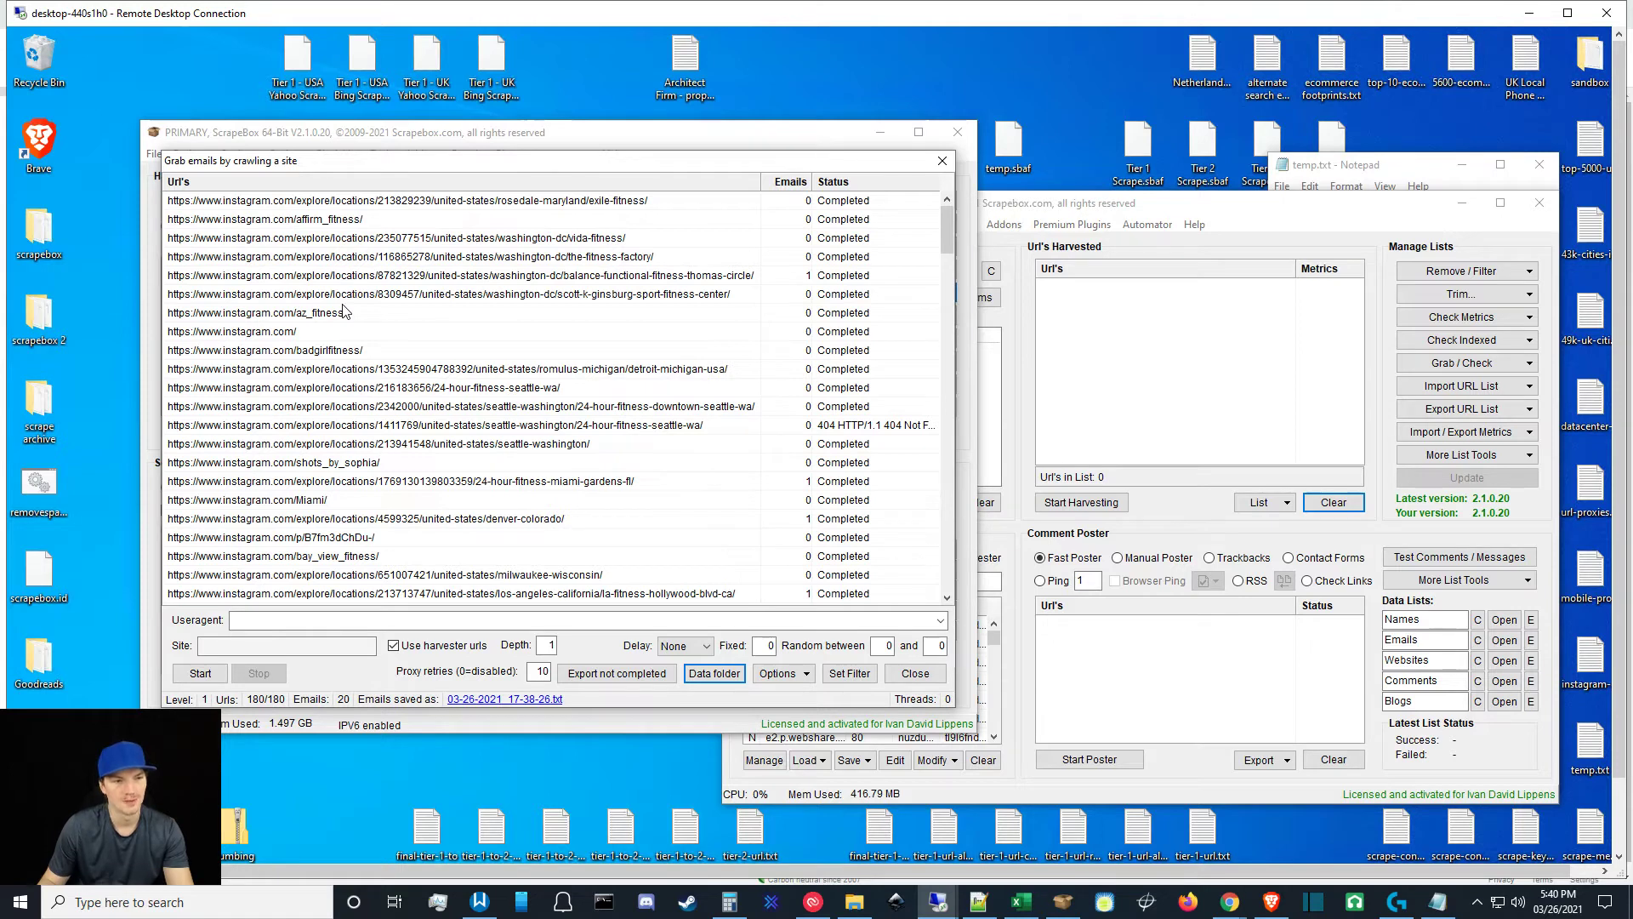
left_click(910, 676)
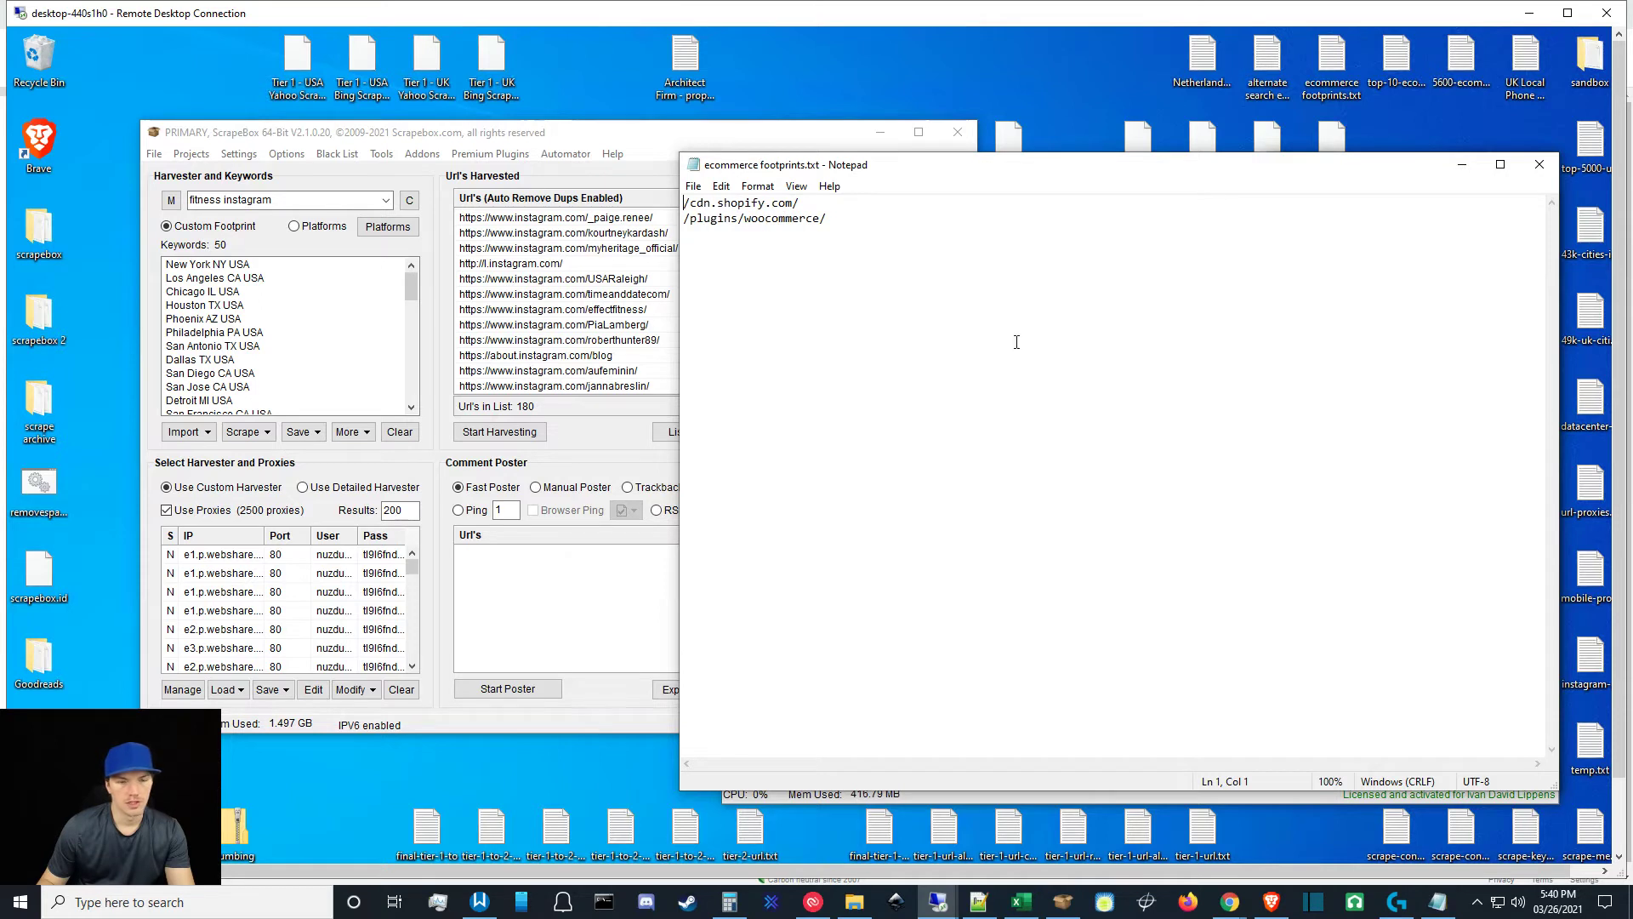
Examine the /plugins/woocommerce/ and /cdn.shopify.com/ lines in ecommerce footprints.txt and close the file.
left_click_drag(836, 217, 672, 211)
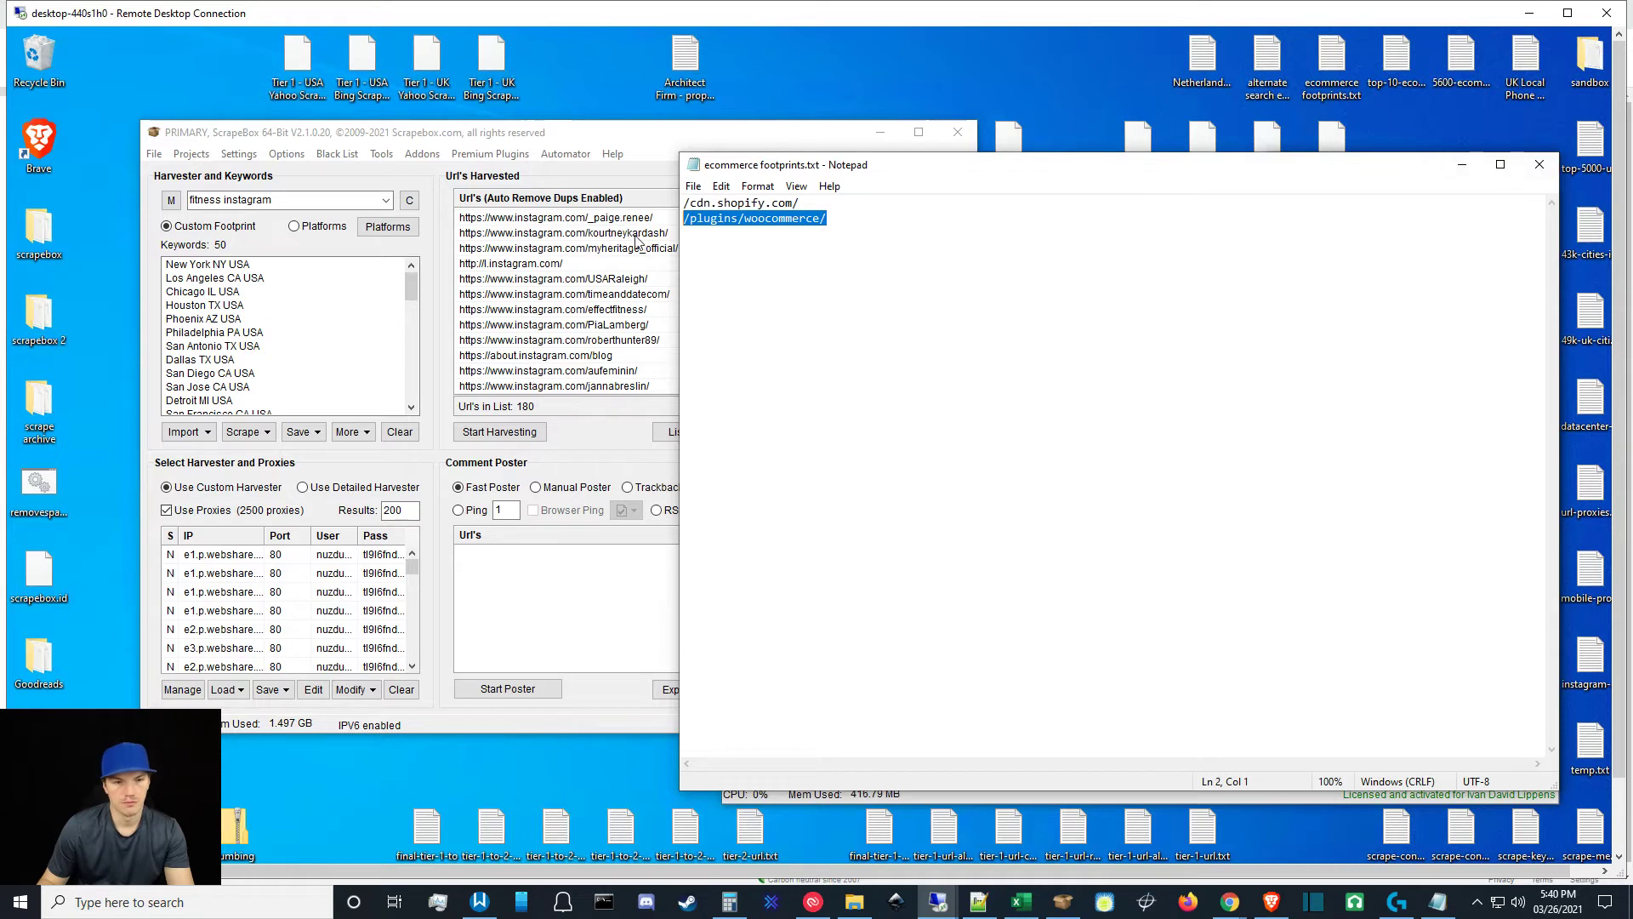
left_click(814, 220)
left_click_drag(843, 220, 636, 223)
left_click_drag(804, 201, 620, 199)
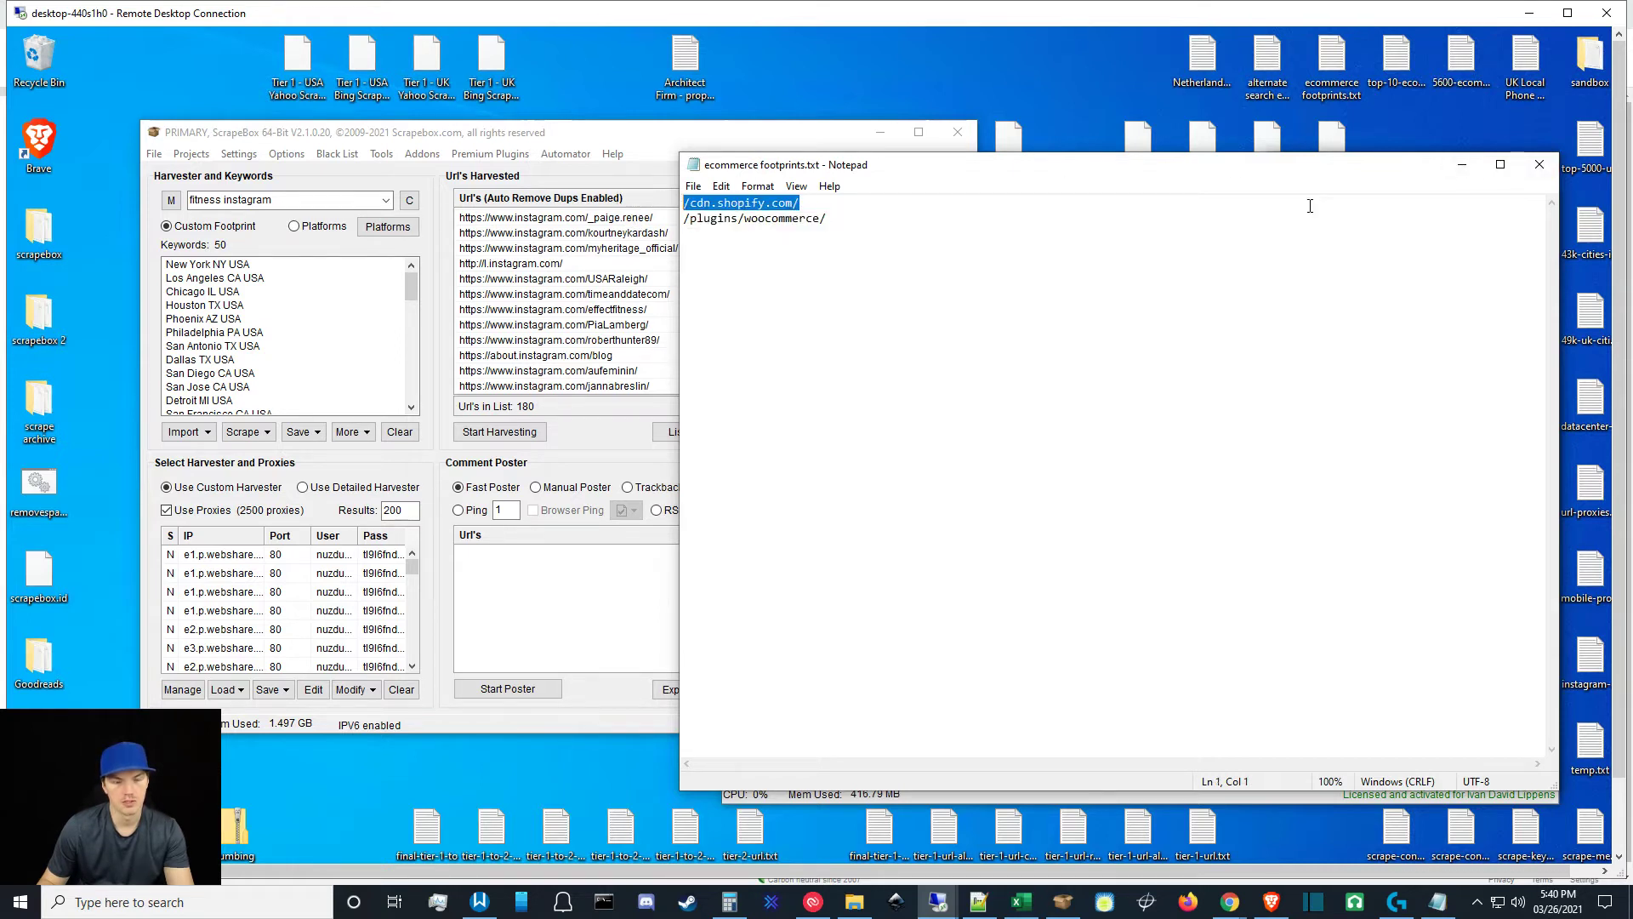
left_click(1539, 164)
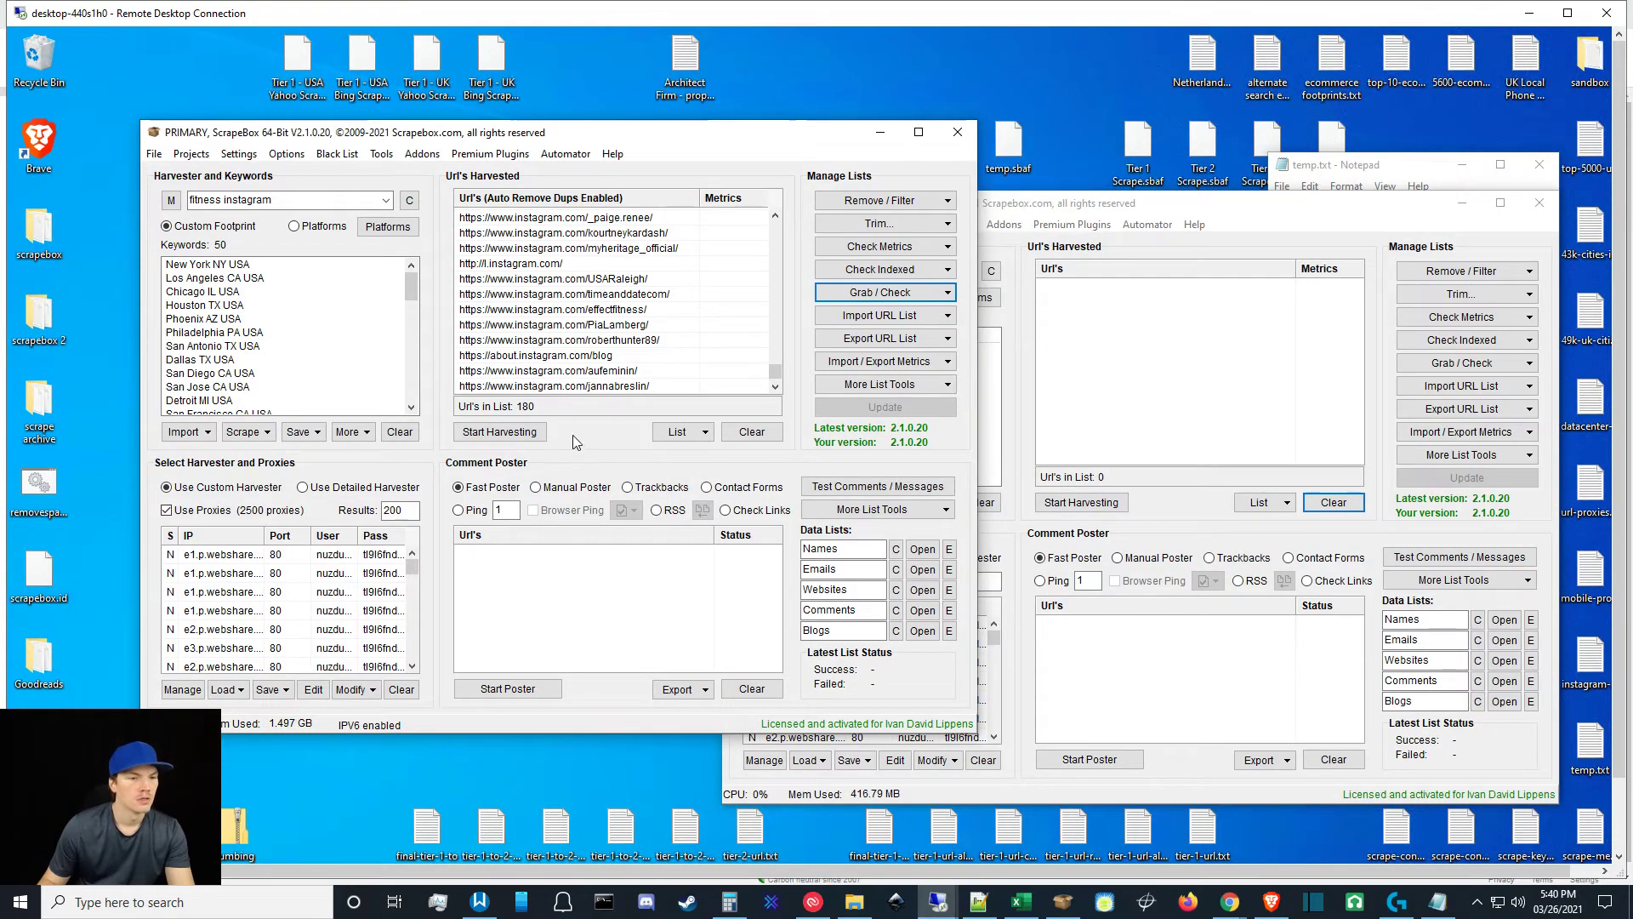
Switch to Brave, copy the instagram.com/explore/locations/ part of the gym page's address, and return to ScrapeBox.
left_click(1270, 899)
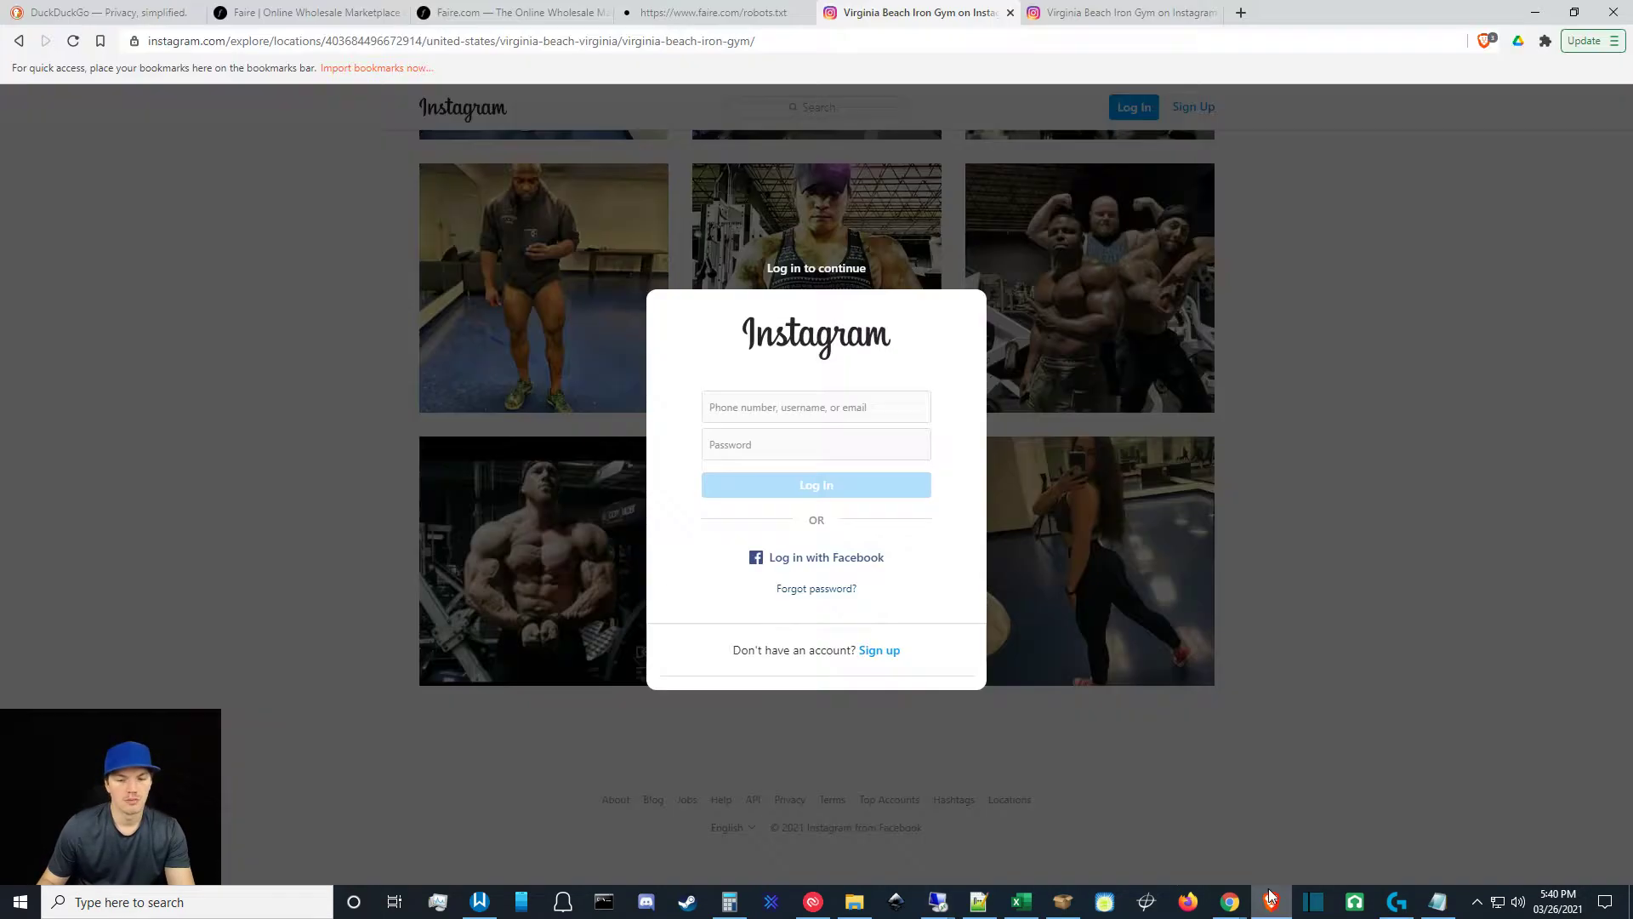
left_click(326, 40)
left_click(326, 40)
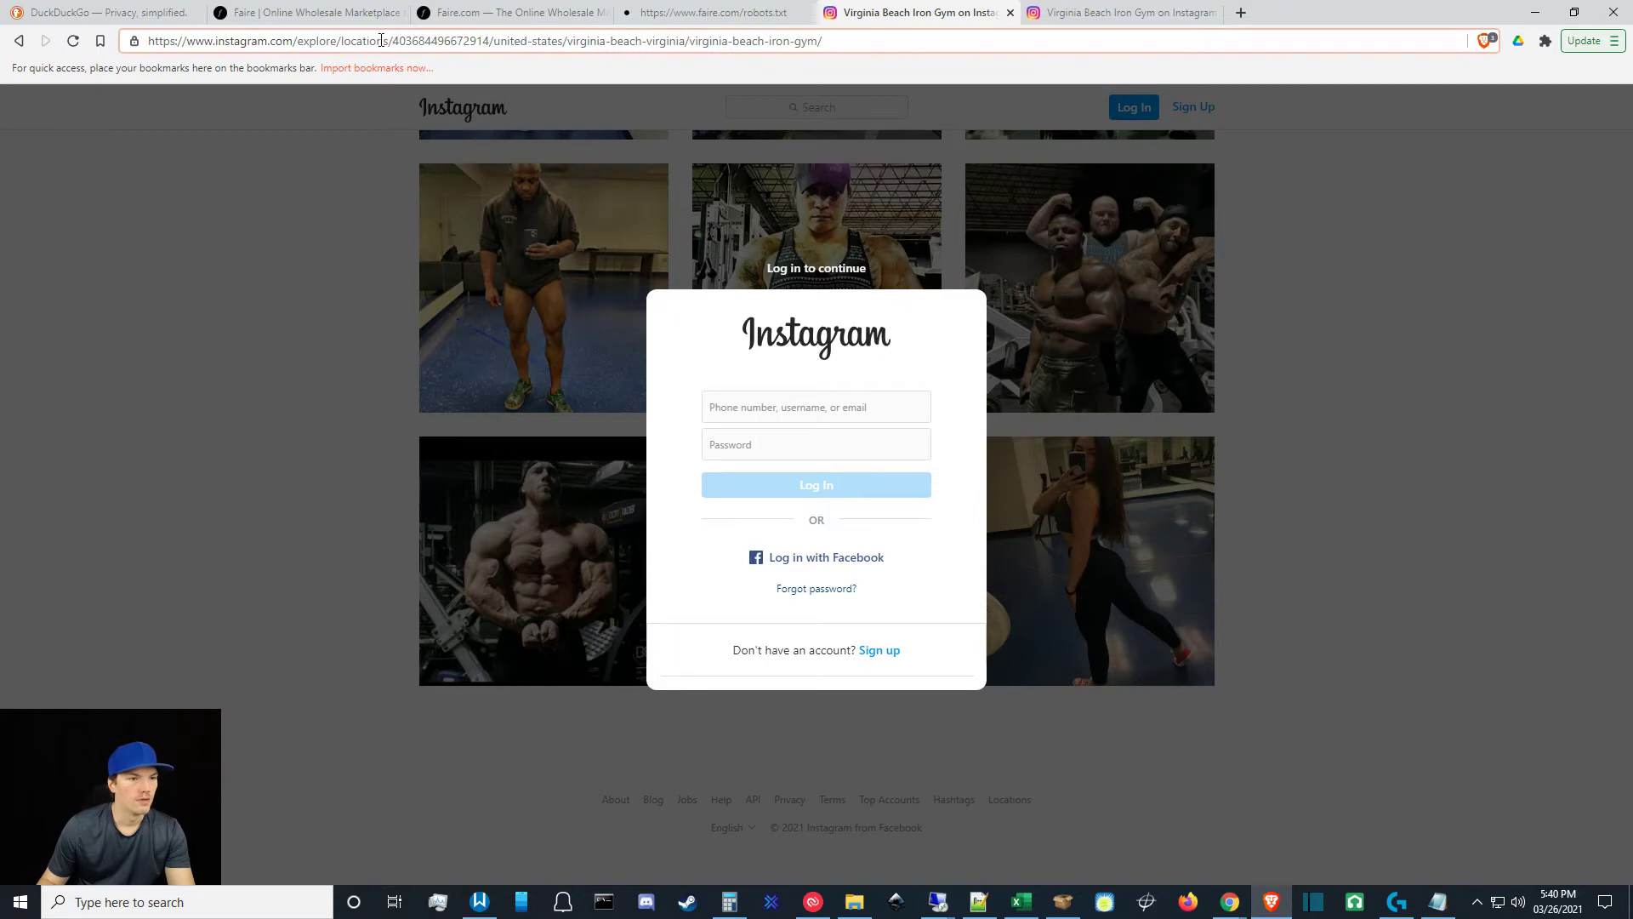
left_click_drag(396, 40, 218, 40)
key("ctrl+c")
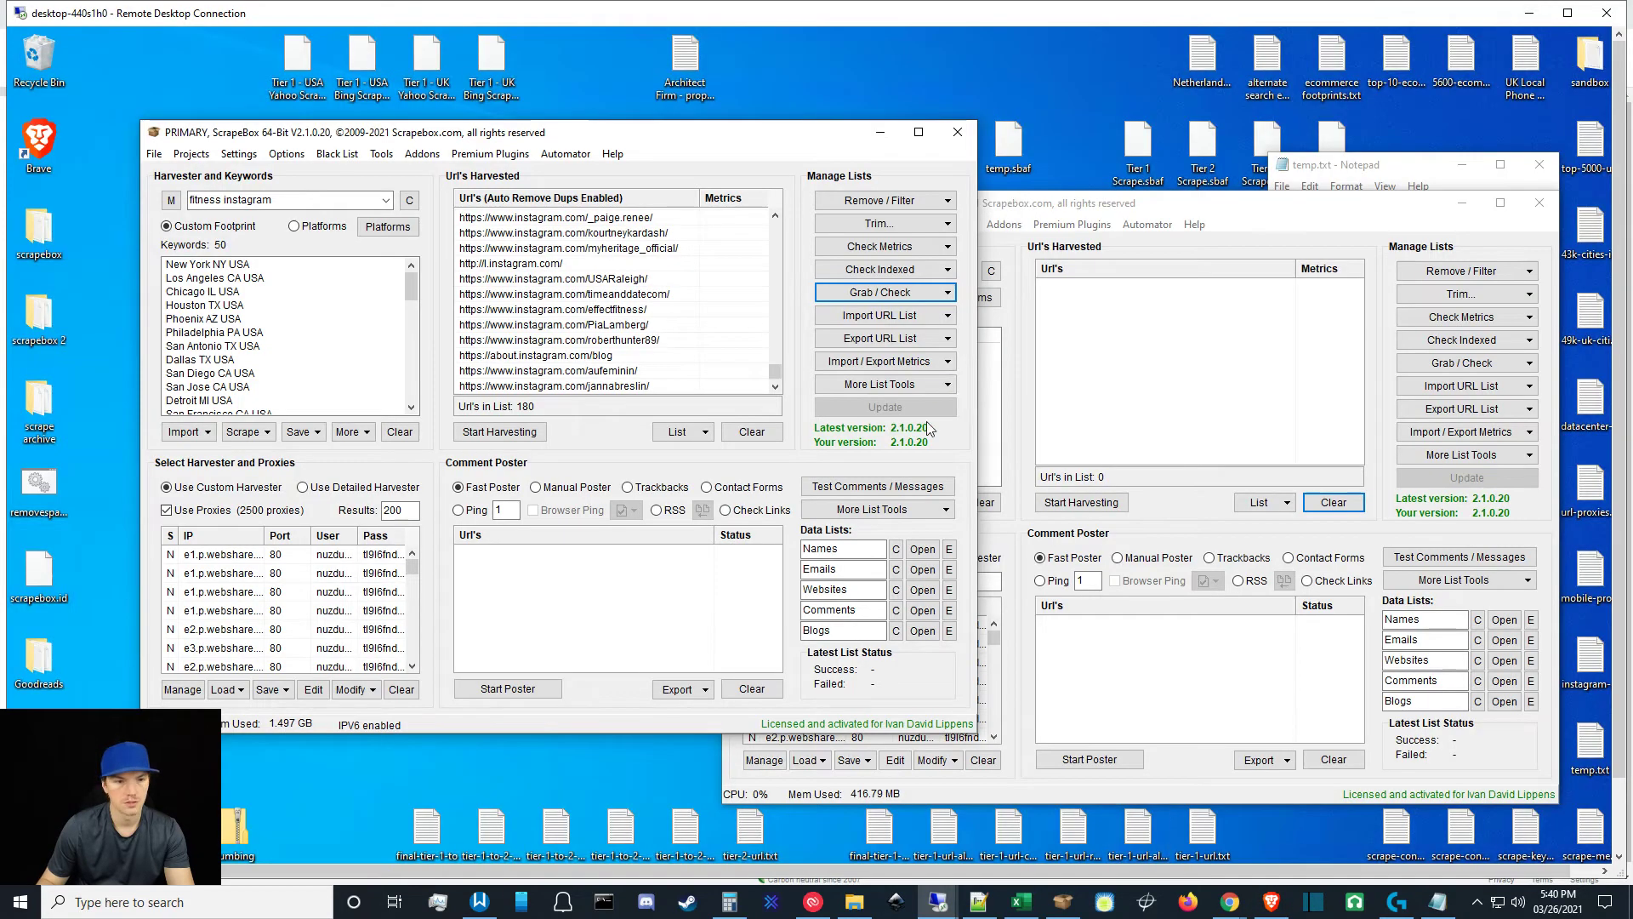
left_click(1536, 12)
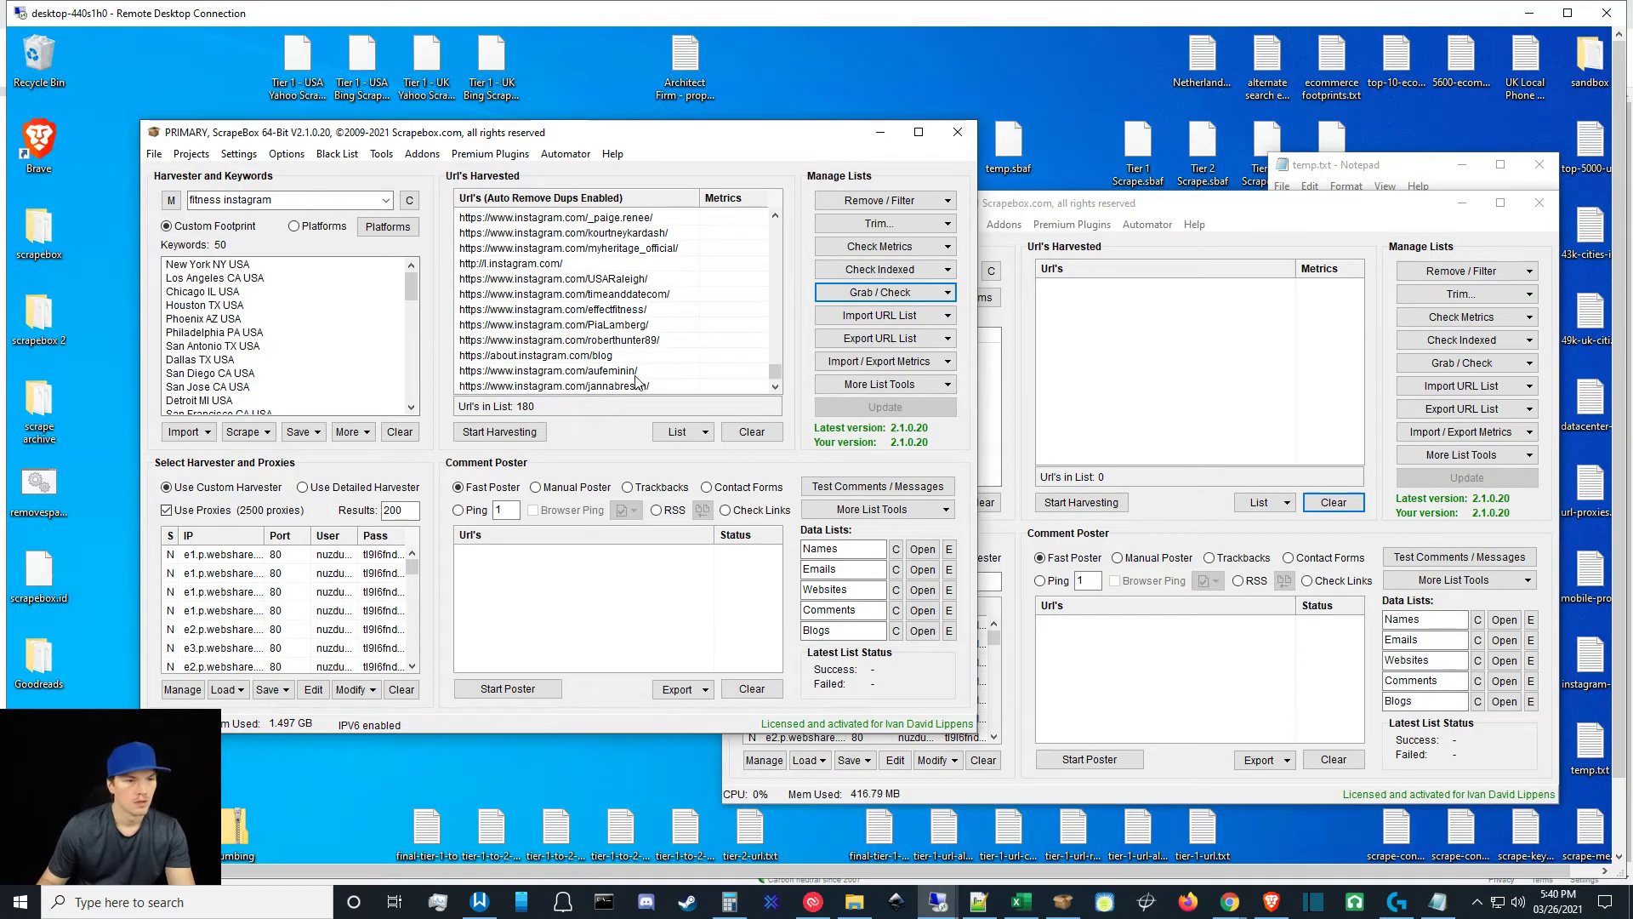
Replace the custom footprint with the copied URL part followed by fitness: "instagram.com/explore/locations/ fitness".
left_click(277, 200)
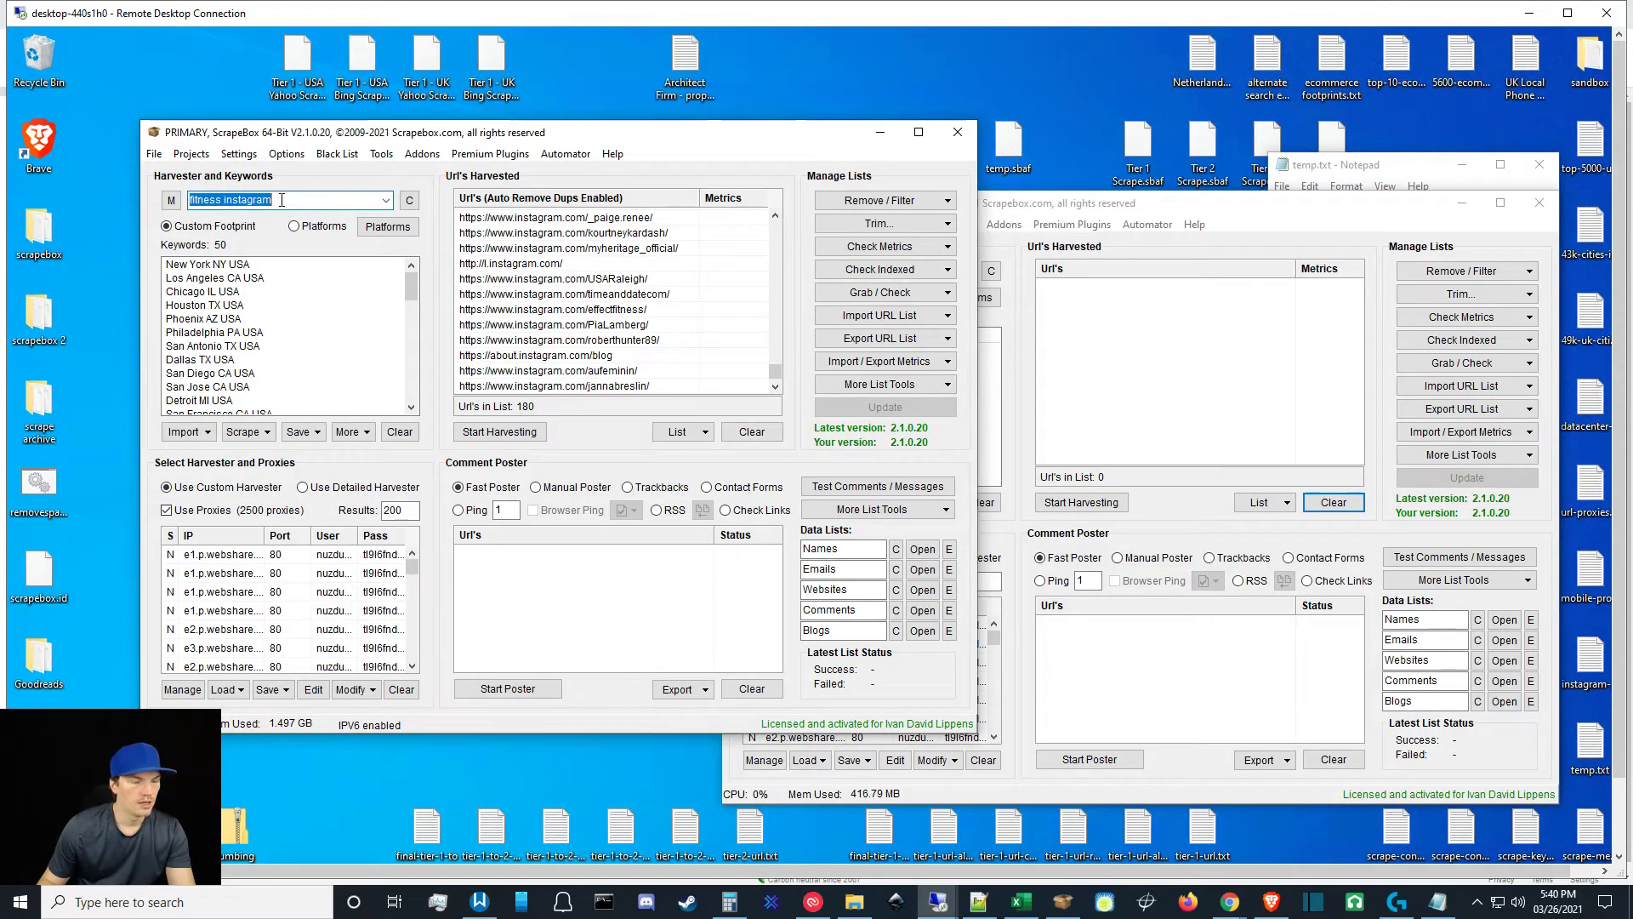
left_click_drag(223, 199, 155, 197)
key("Delete")
key("Delete")
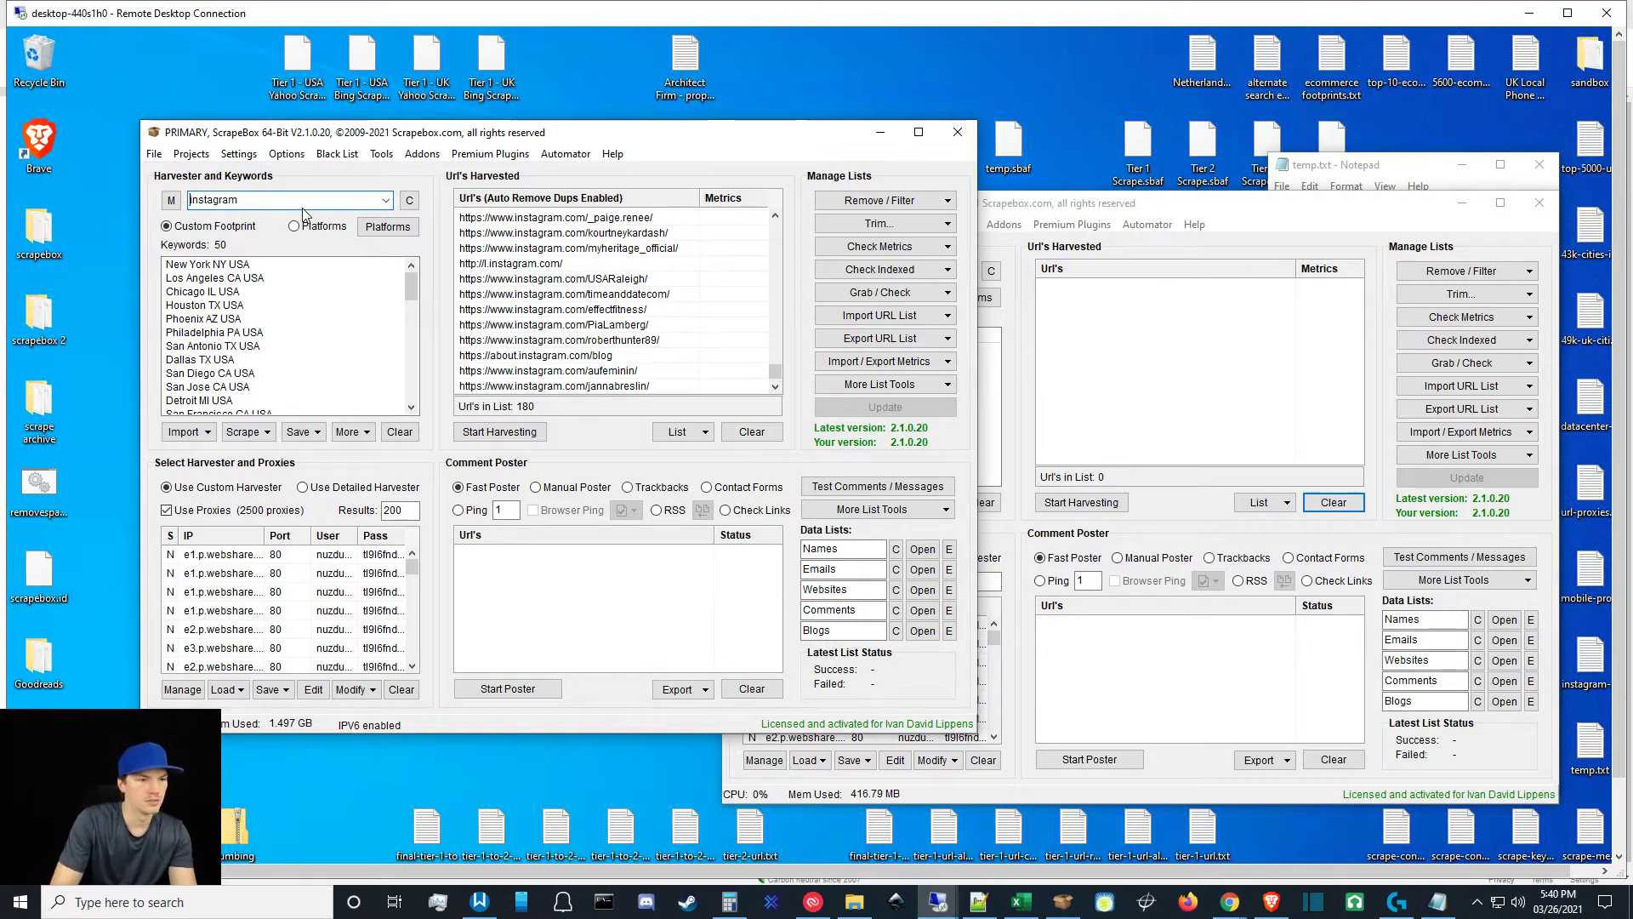
key("Delete")
key("Delete")
key("Delete")
key("Delete")
key("Delete")
key("Delete")
key("Delete")
key("Delete")
key("Delete")
key("ctrl+v")
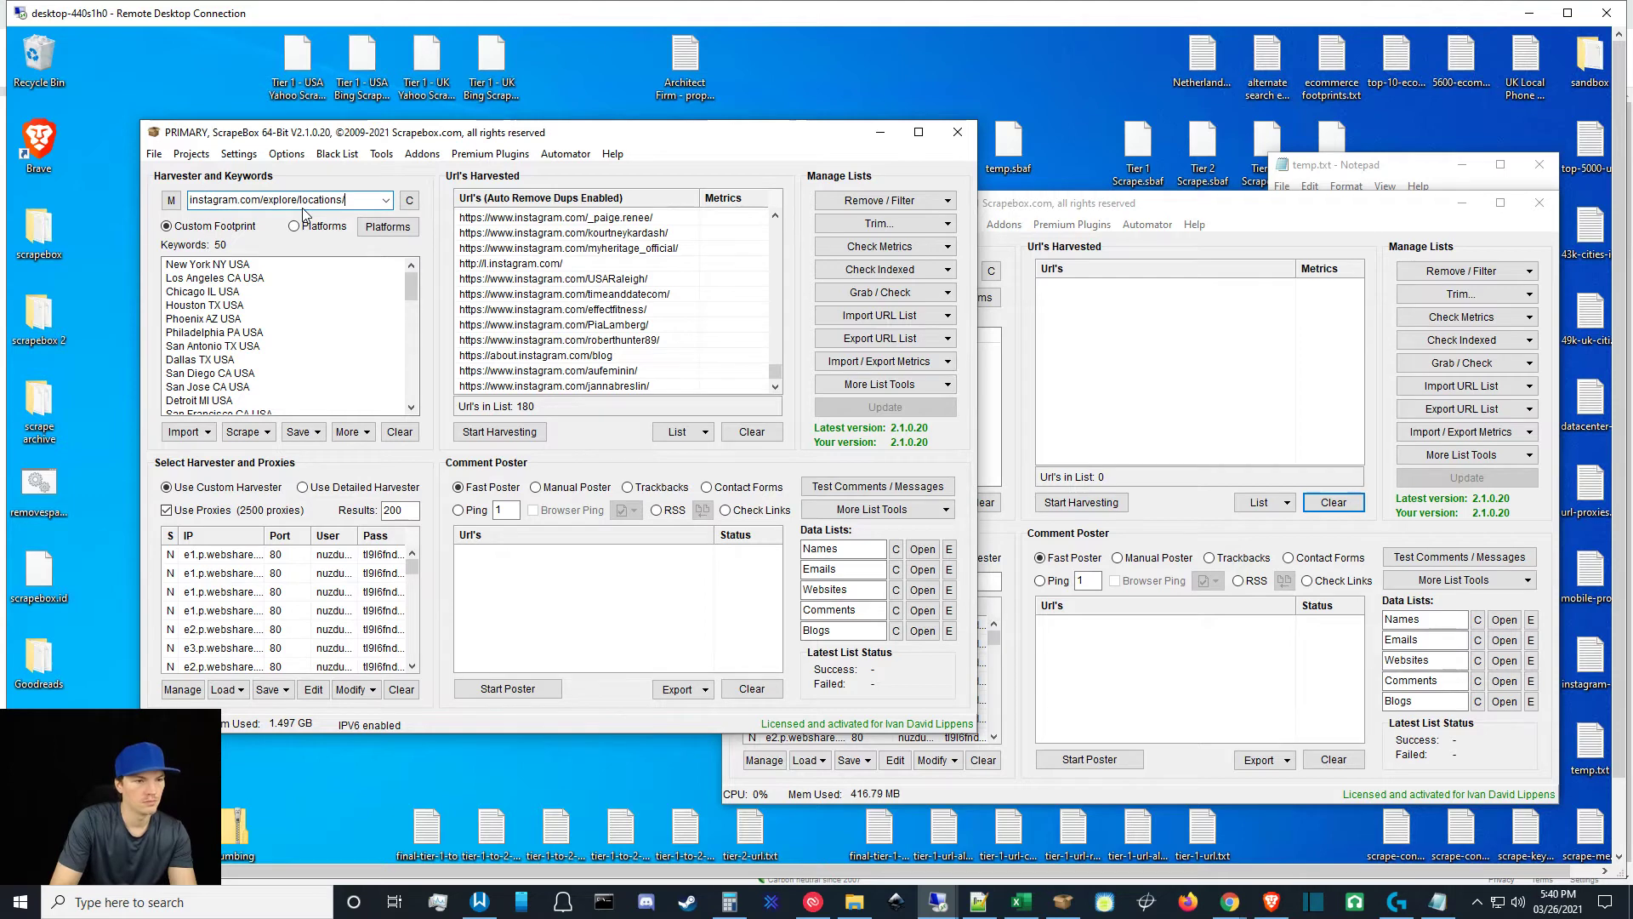
type("fitne")
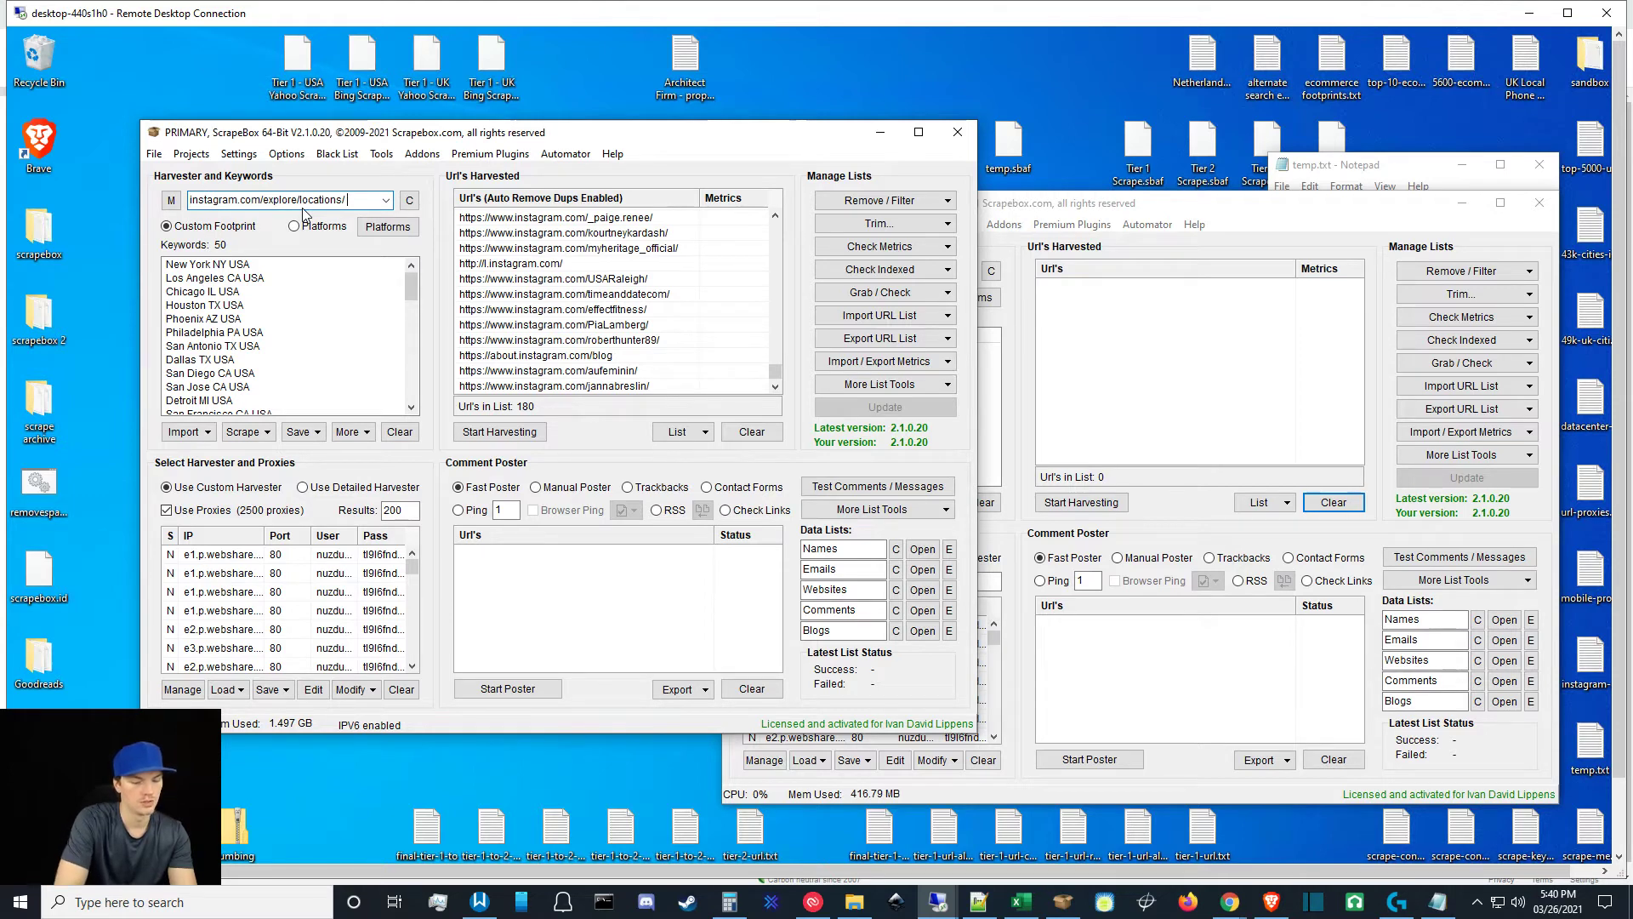
type("ss")
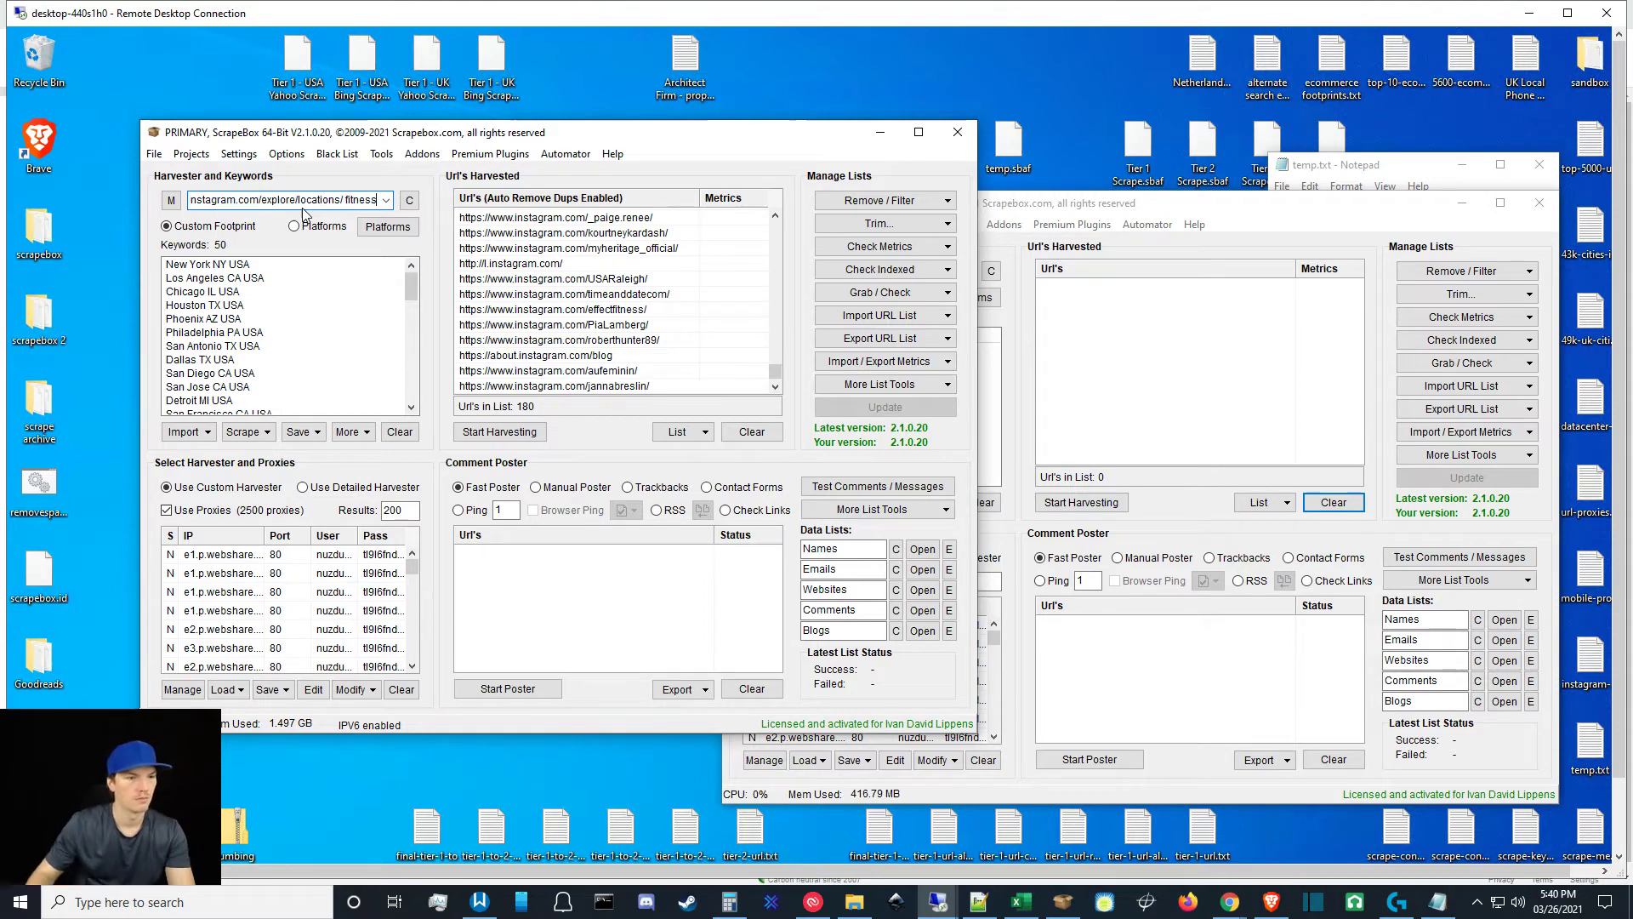
Clear the harvested URL list, harvest all city keywords from Yahoo with the new footprint, and review the per-keyword statistics.
left_click(752, 433)
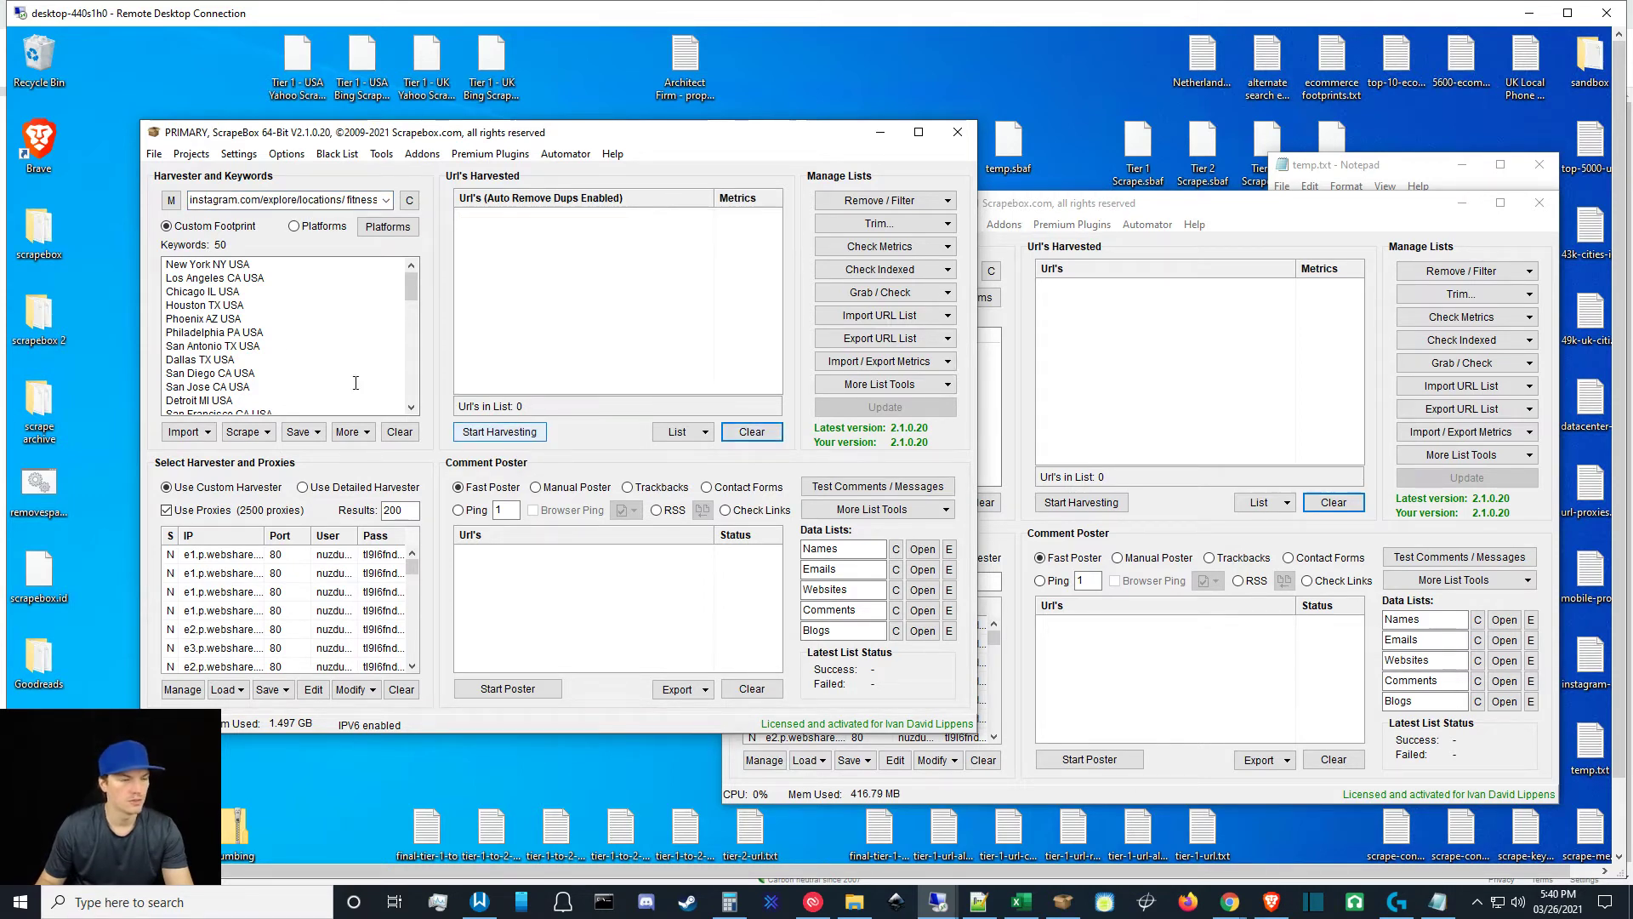
left_click(497, 434)
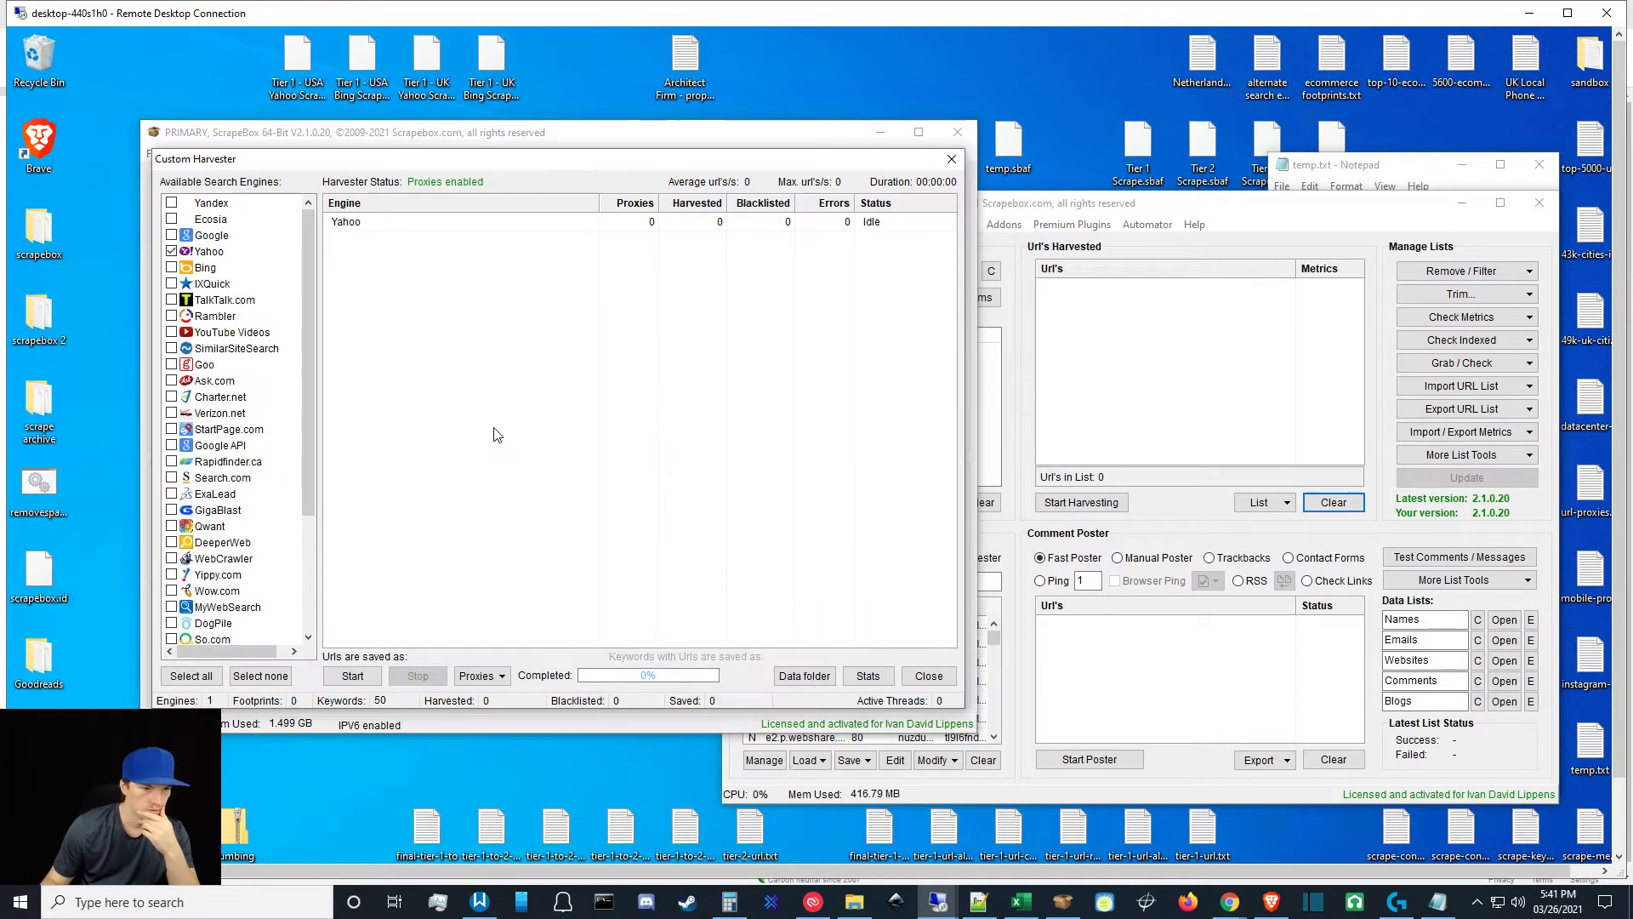
left_click(352, 675)
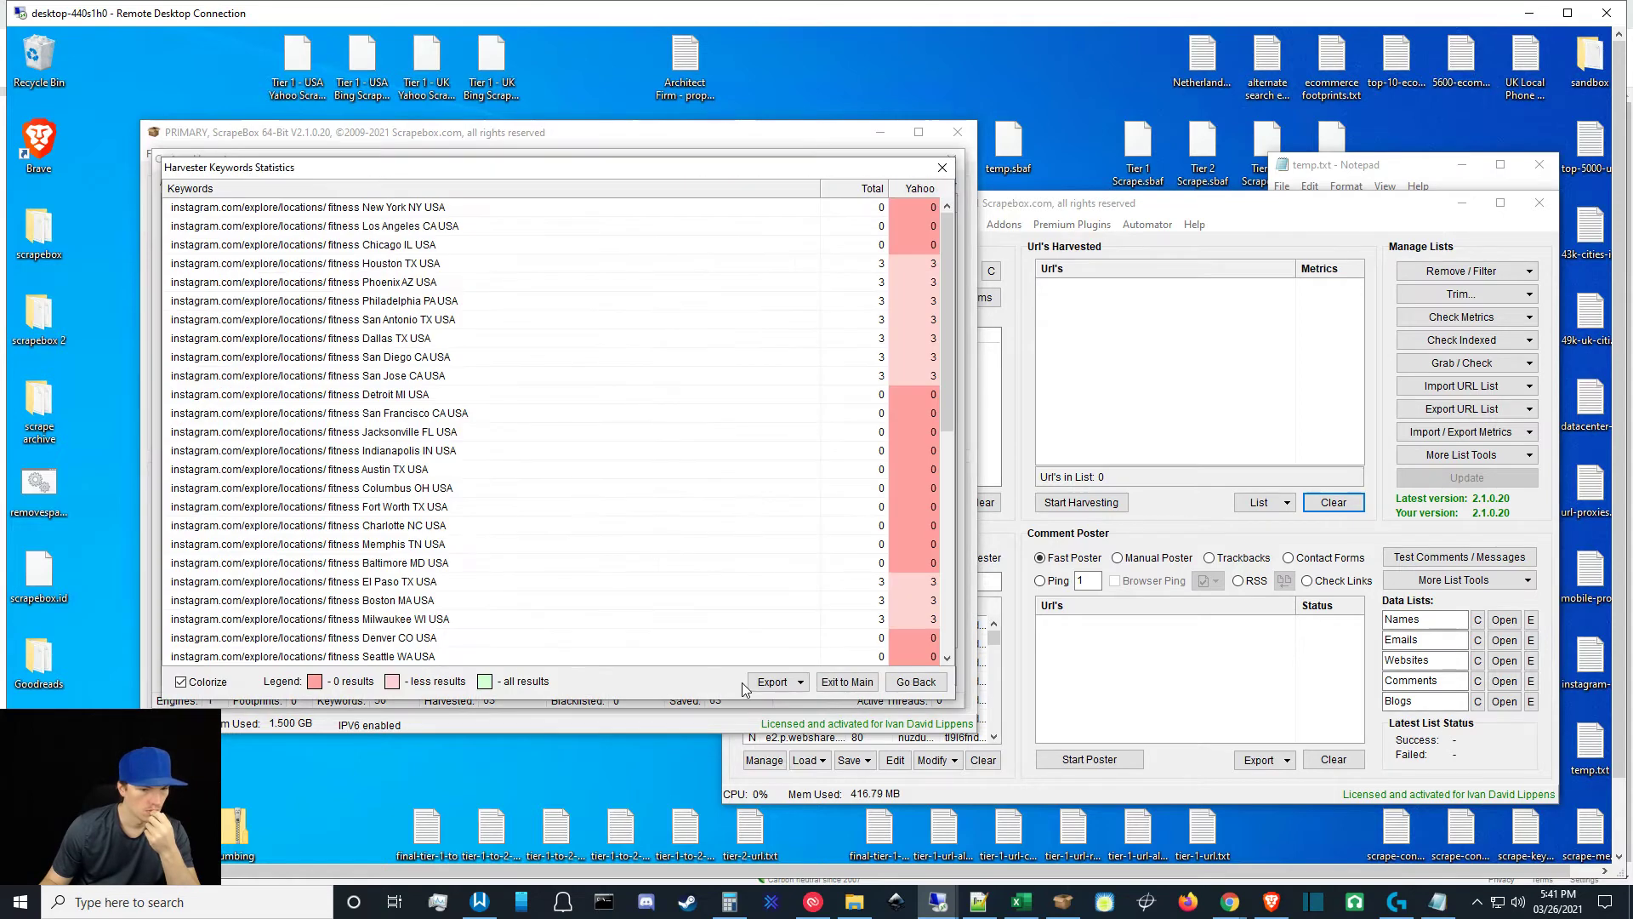
left_click_drag(948, 264, 958, 506)
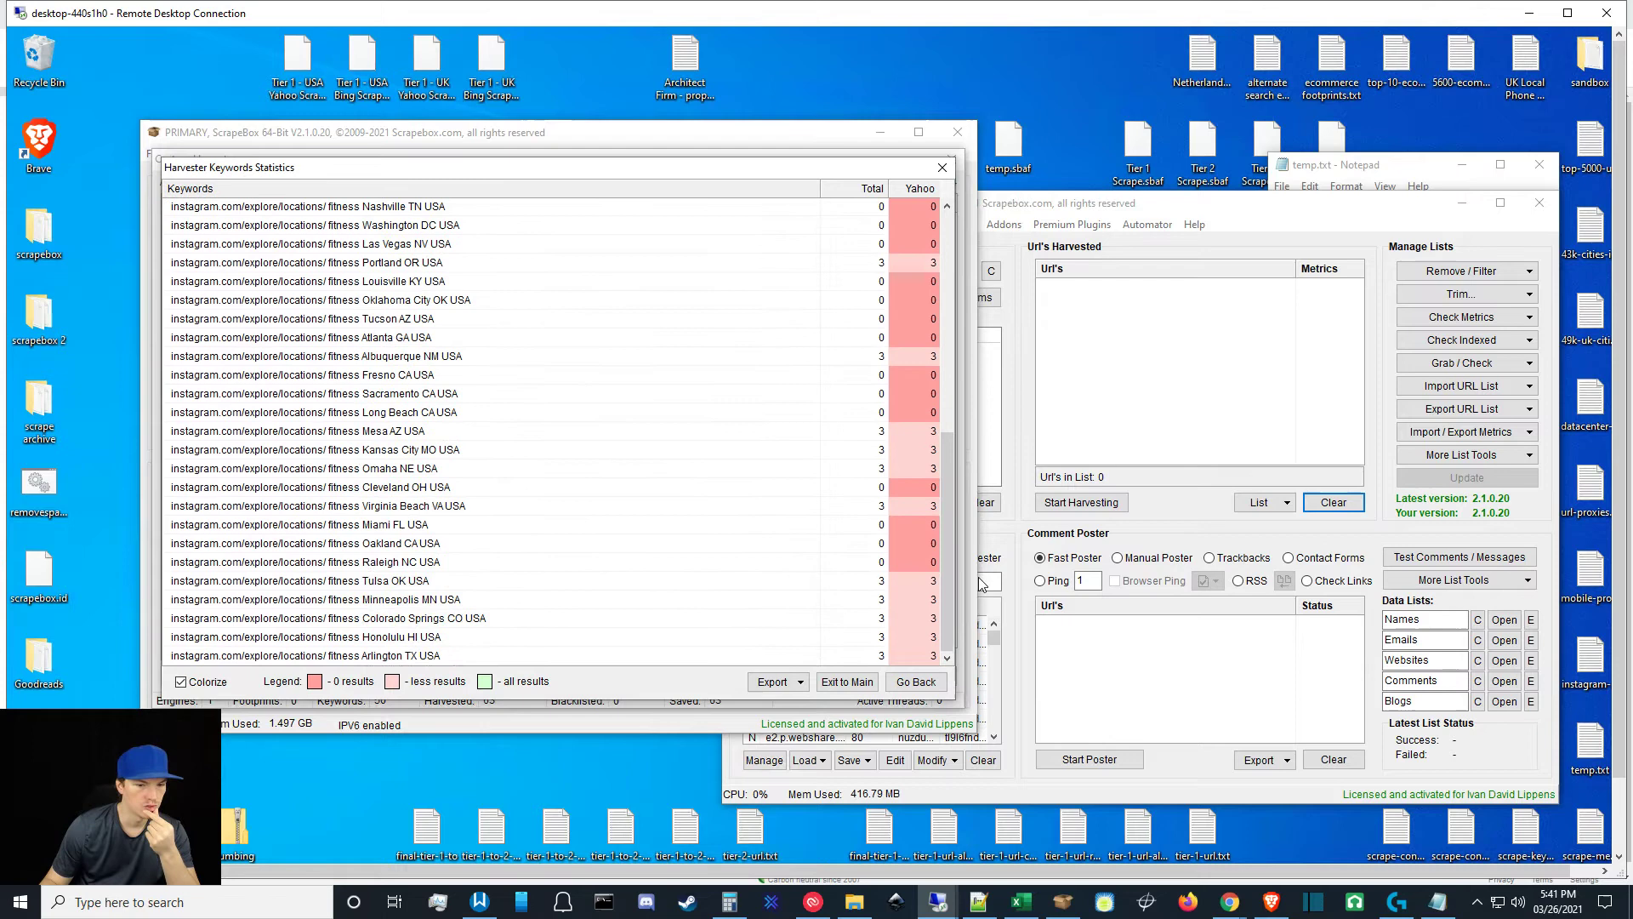
left_click(915, 682)
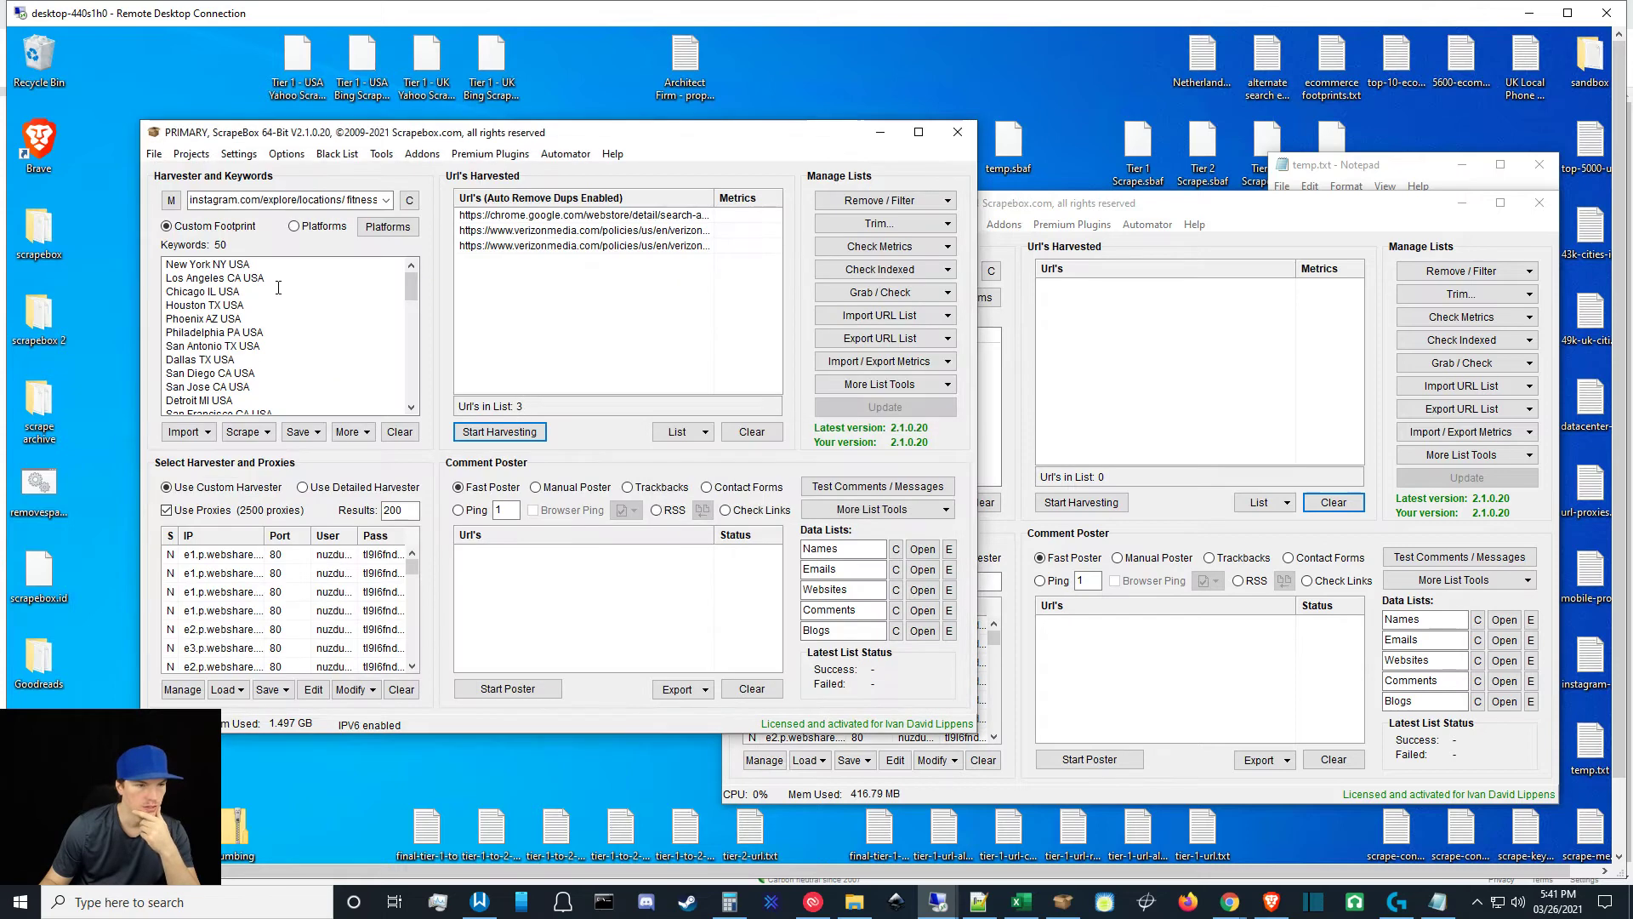
Shorten the custom footprint to "/explore/locations/ fitness" and harvest the city keywords from Yahoo again.
triple_click(259, 199)
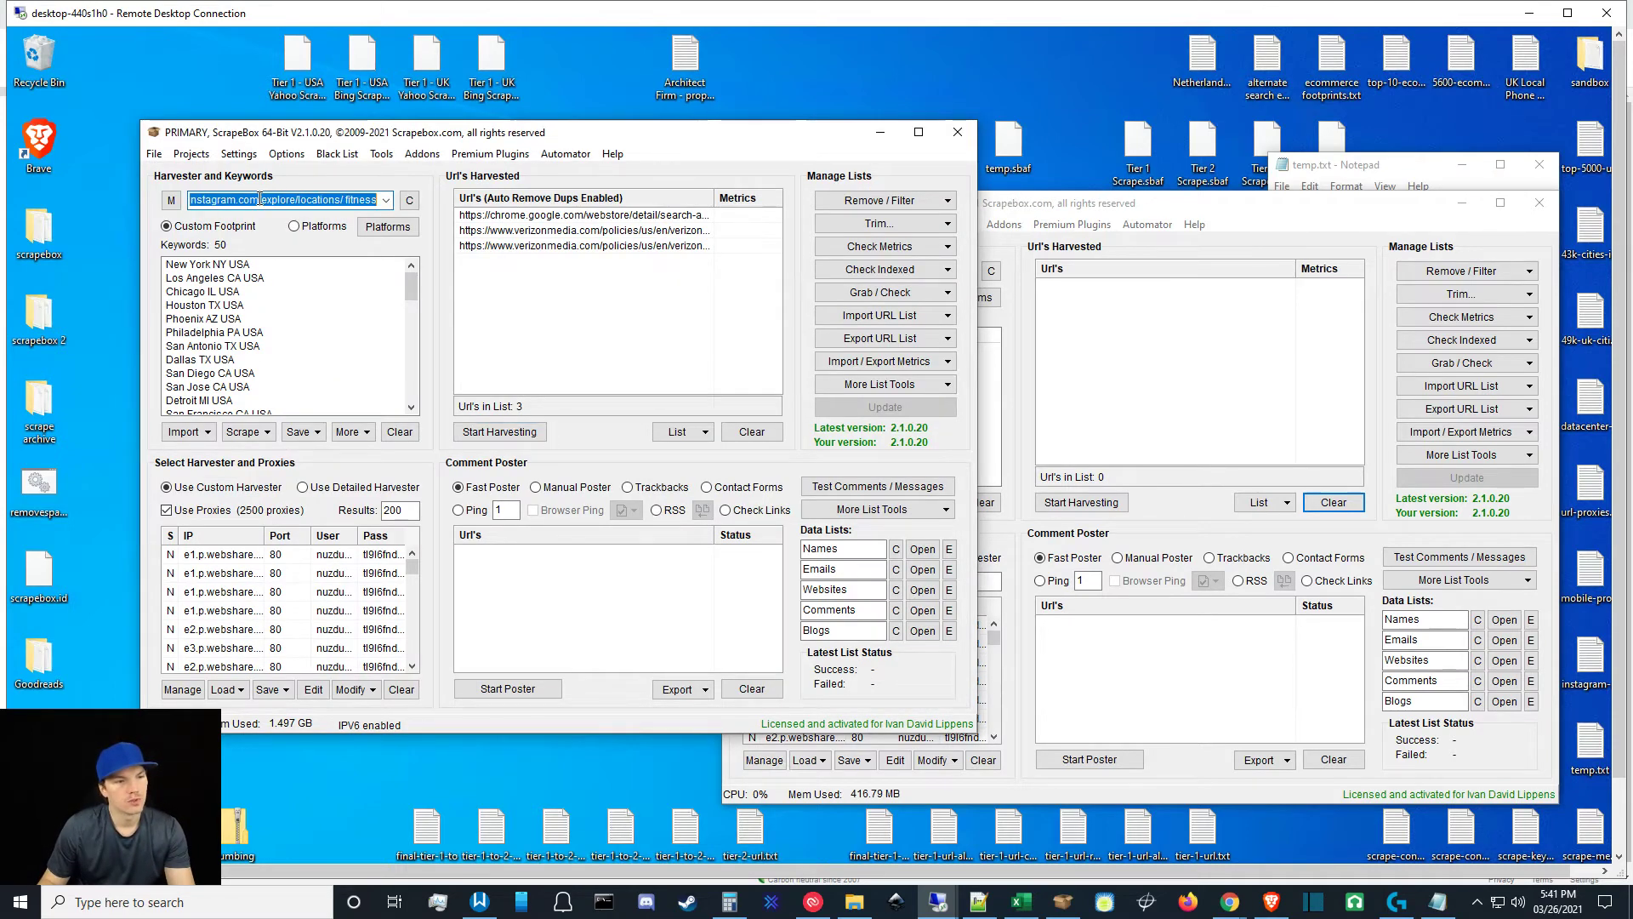
left_click(260, 199)
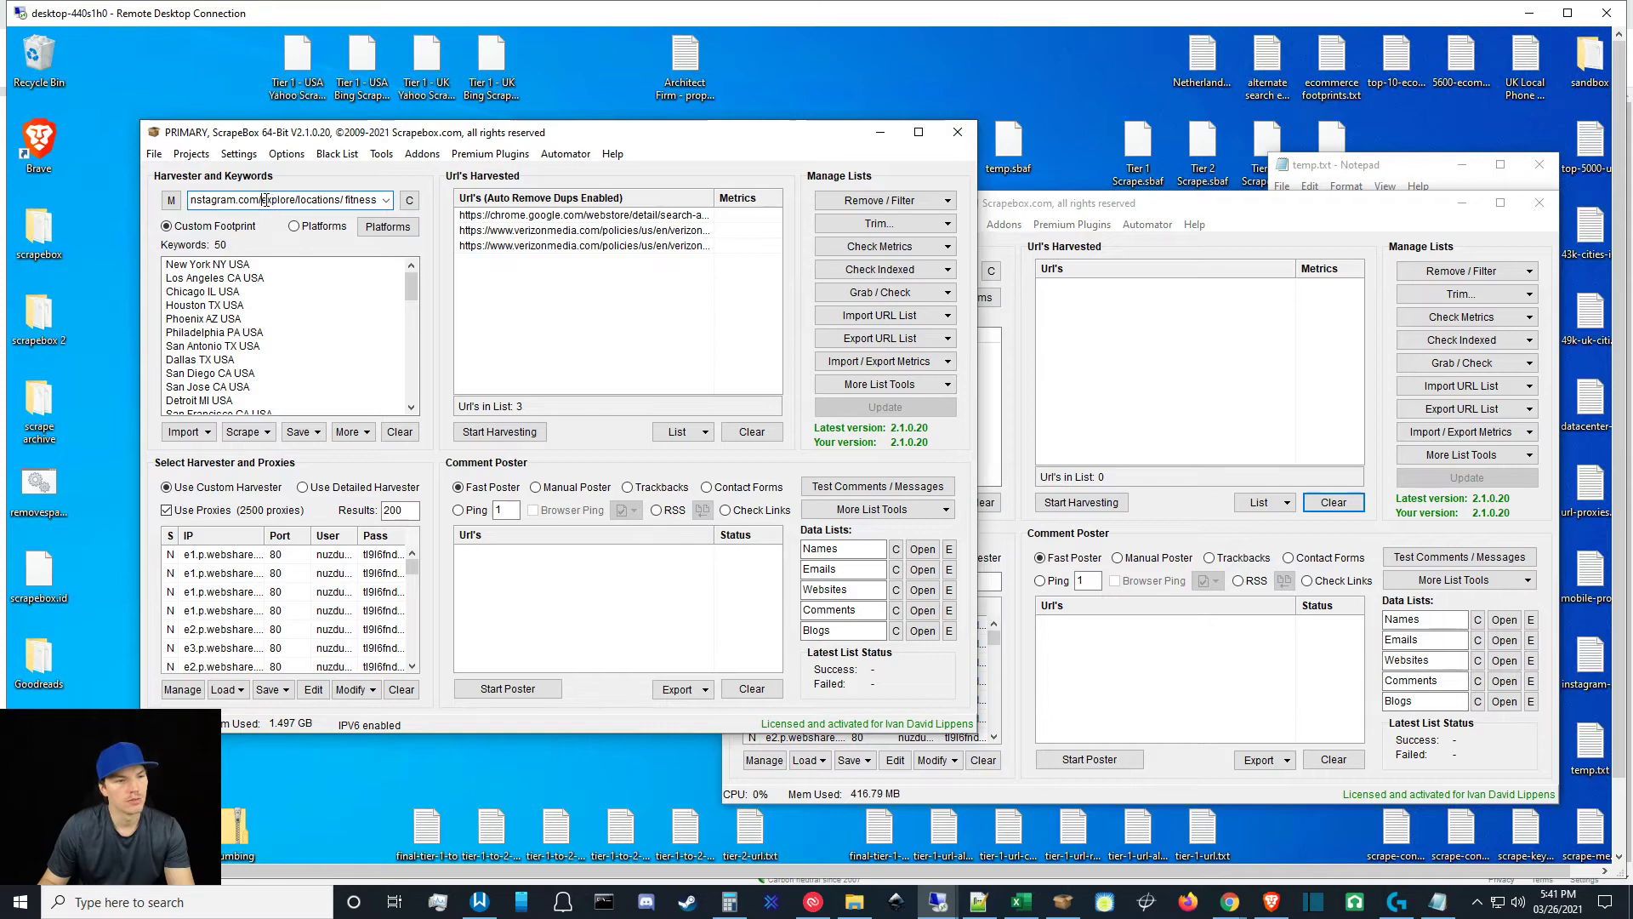
double_click(260, 199)
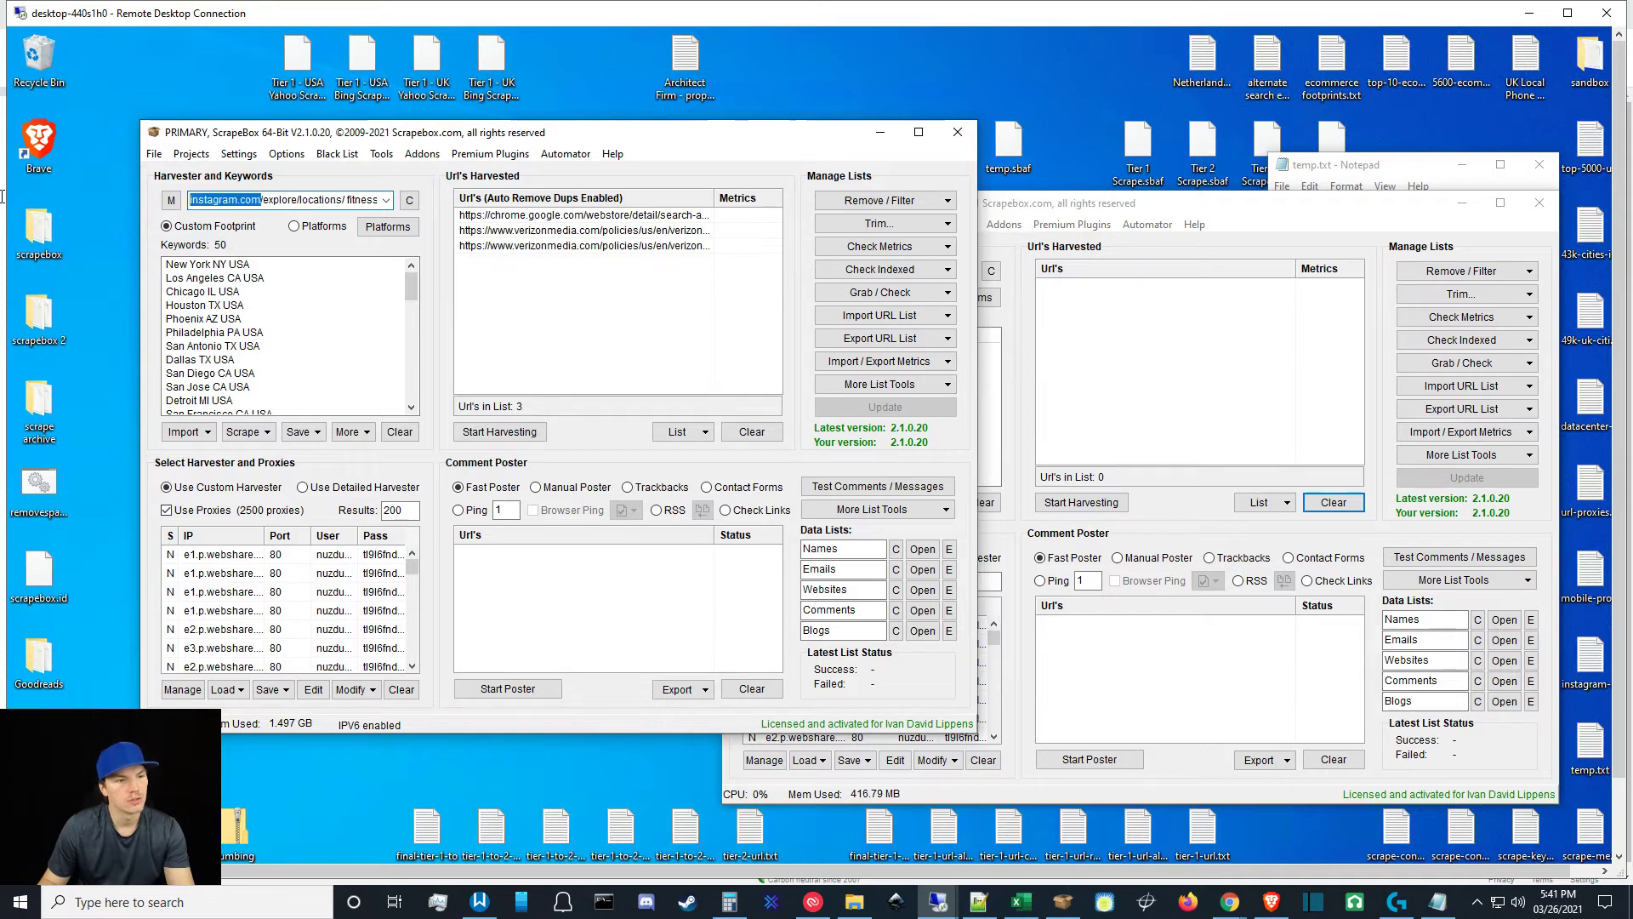
key("BackSpace")
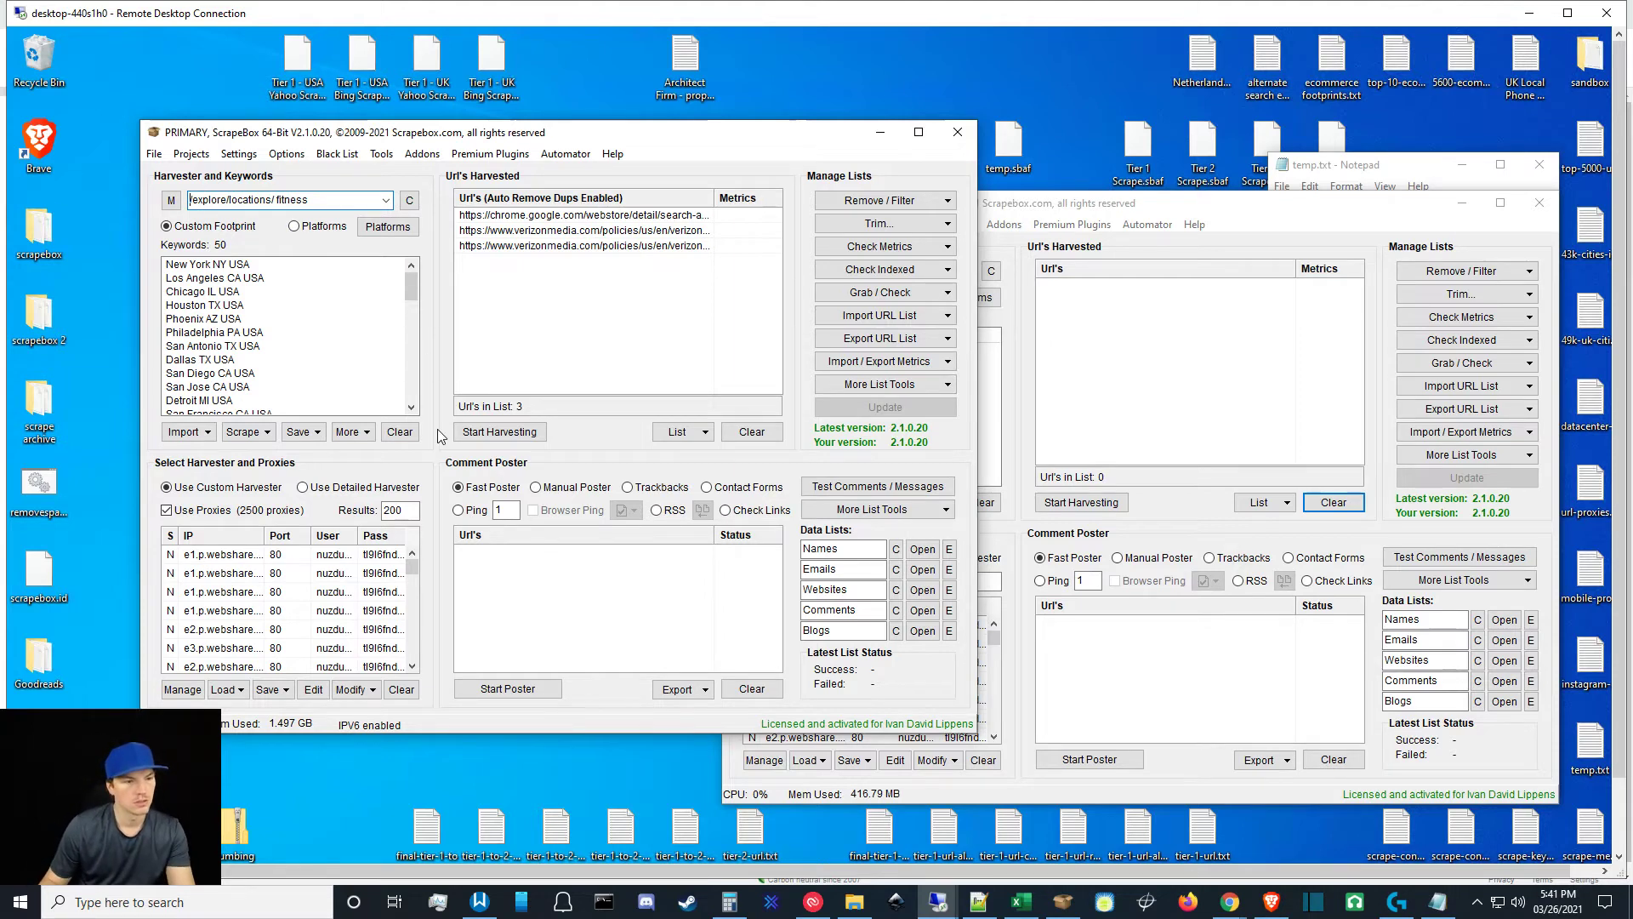
left_click(501, 433)
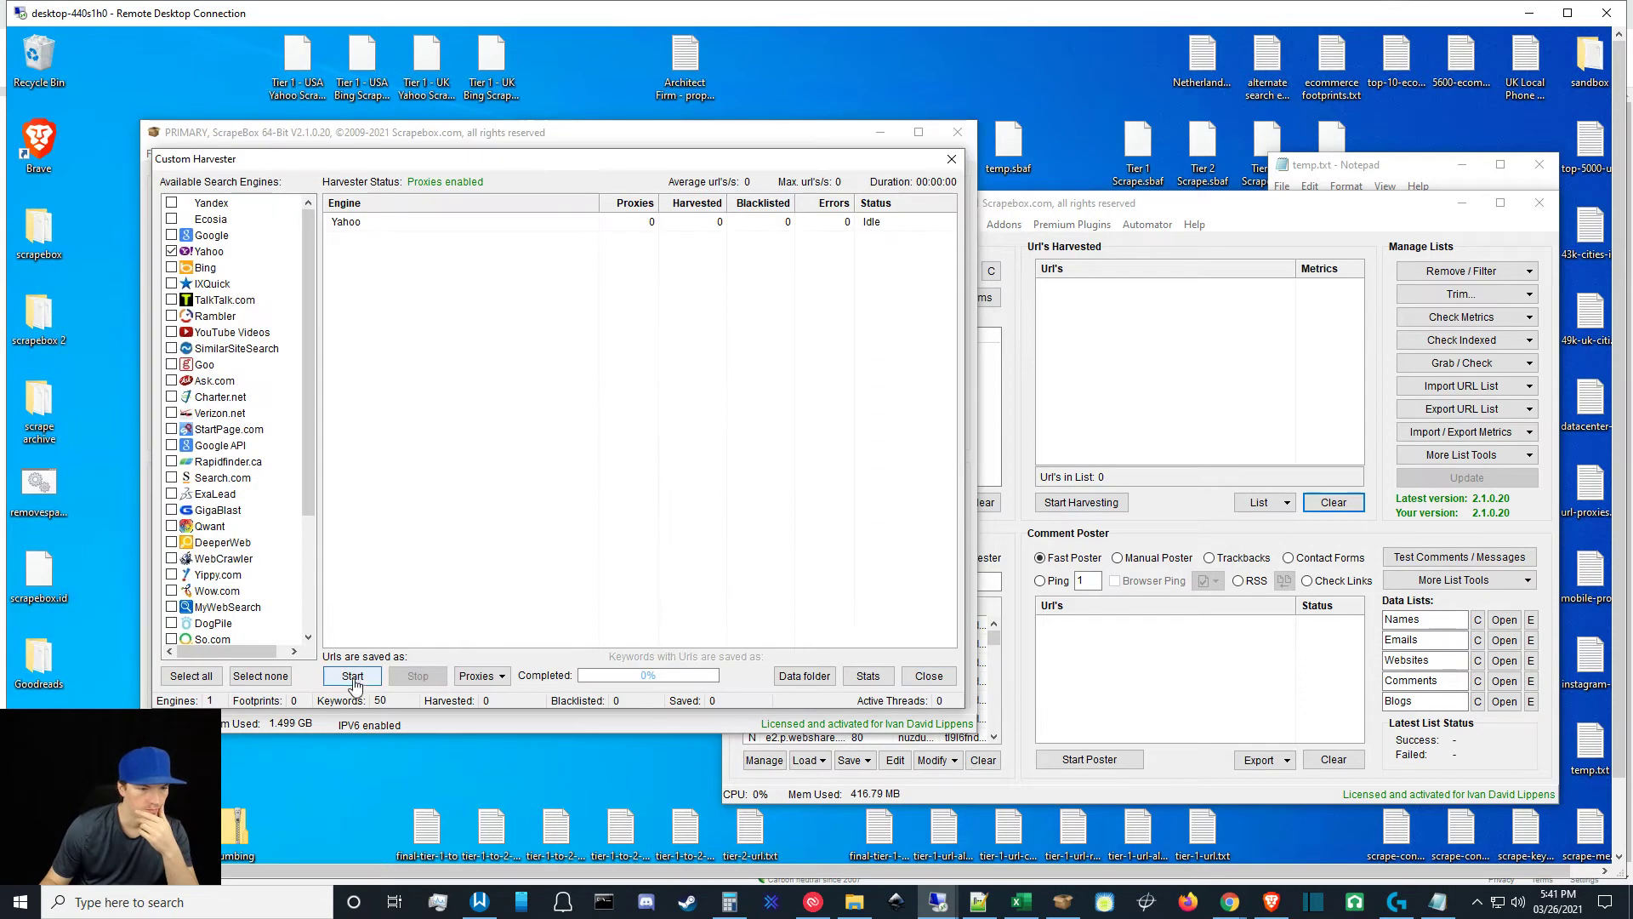
left_click(351, 675)
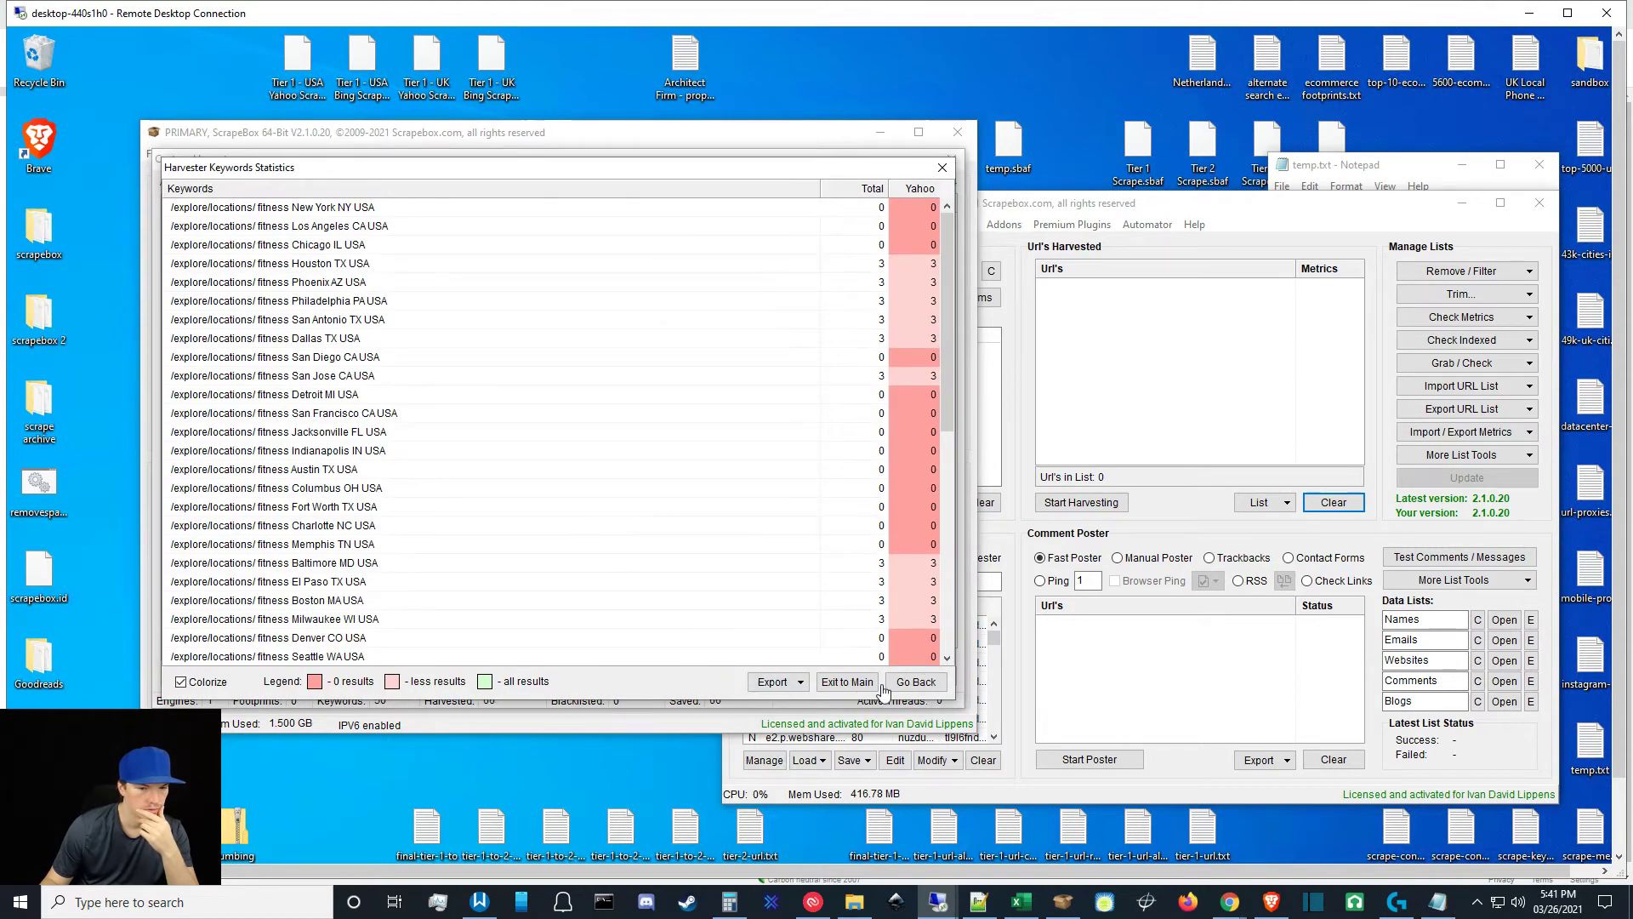
left_click(872, 682)
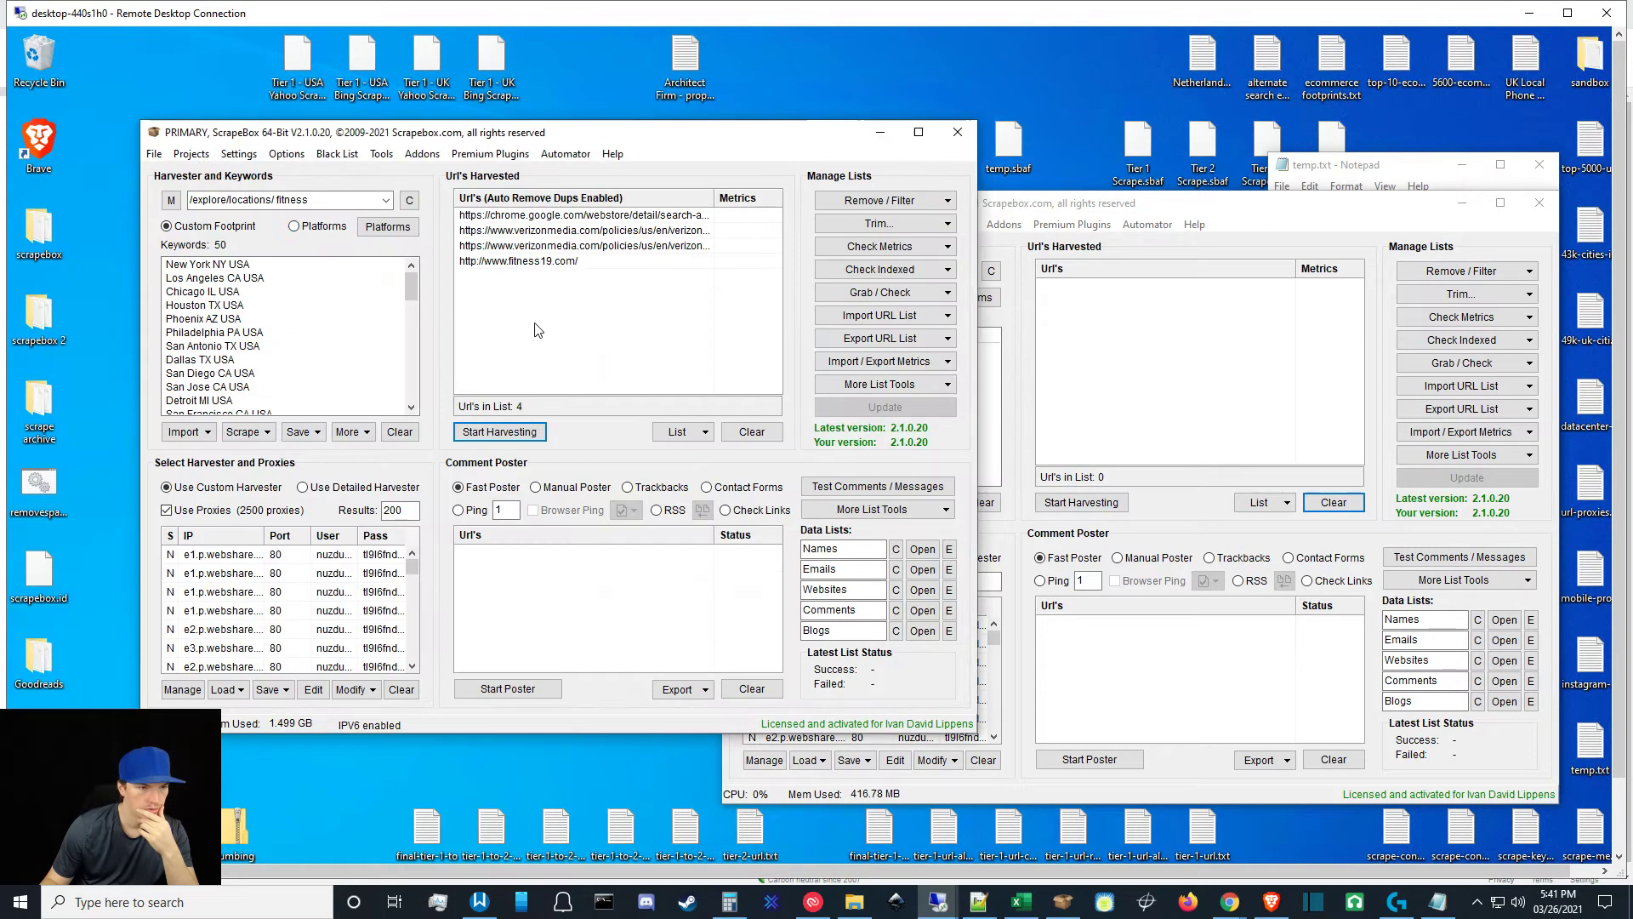
Reduce the custom footprint to "/explore/ fitness" and run another Yahoo harvest on the city keywords.
left_click(231, 199)
left_click(265, 199)
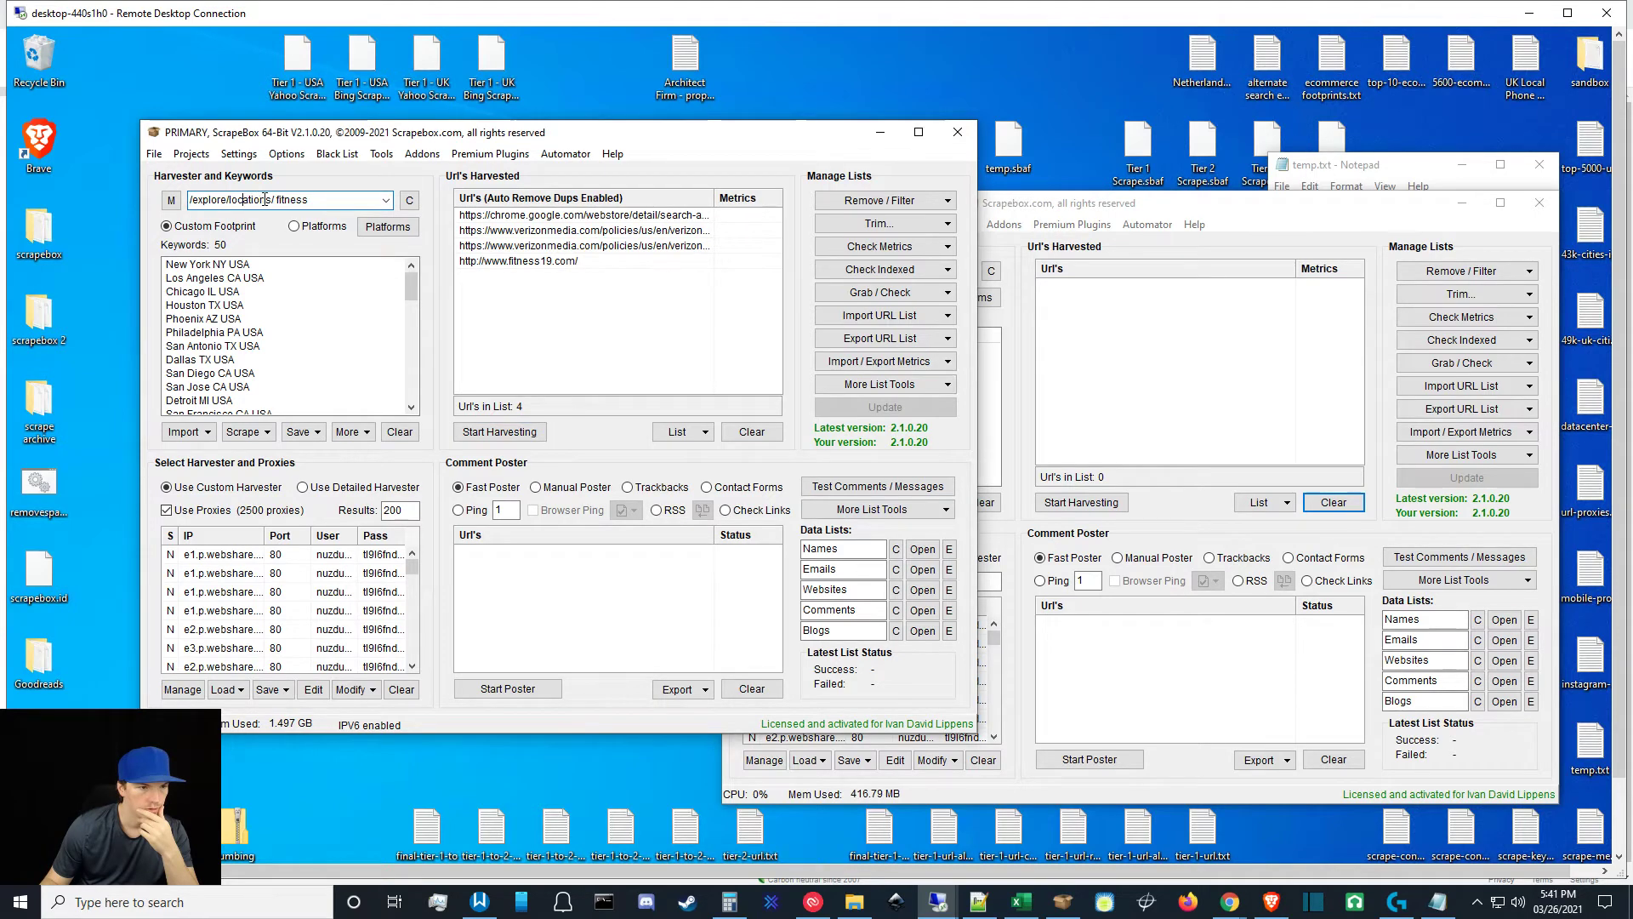
left_click_drag(274, 199, 245, 199)
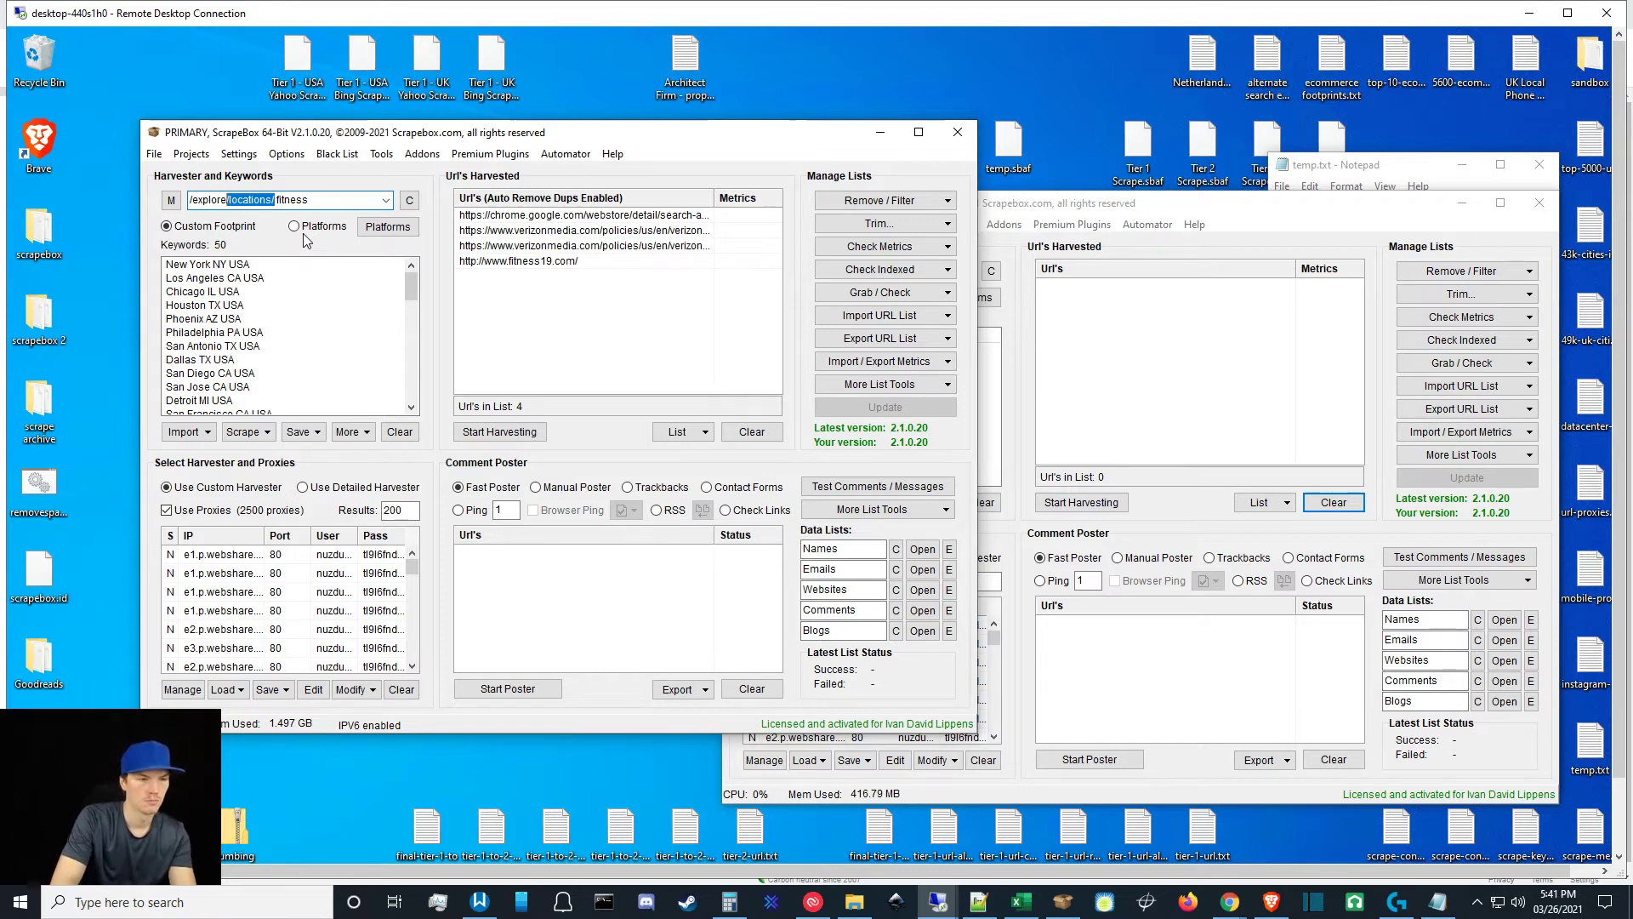
key("BackSpace")
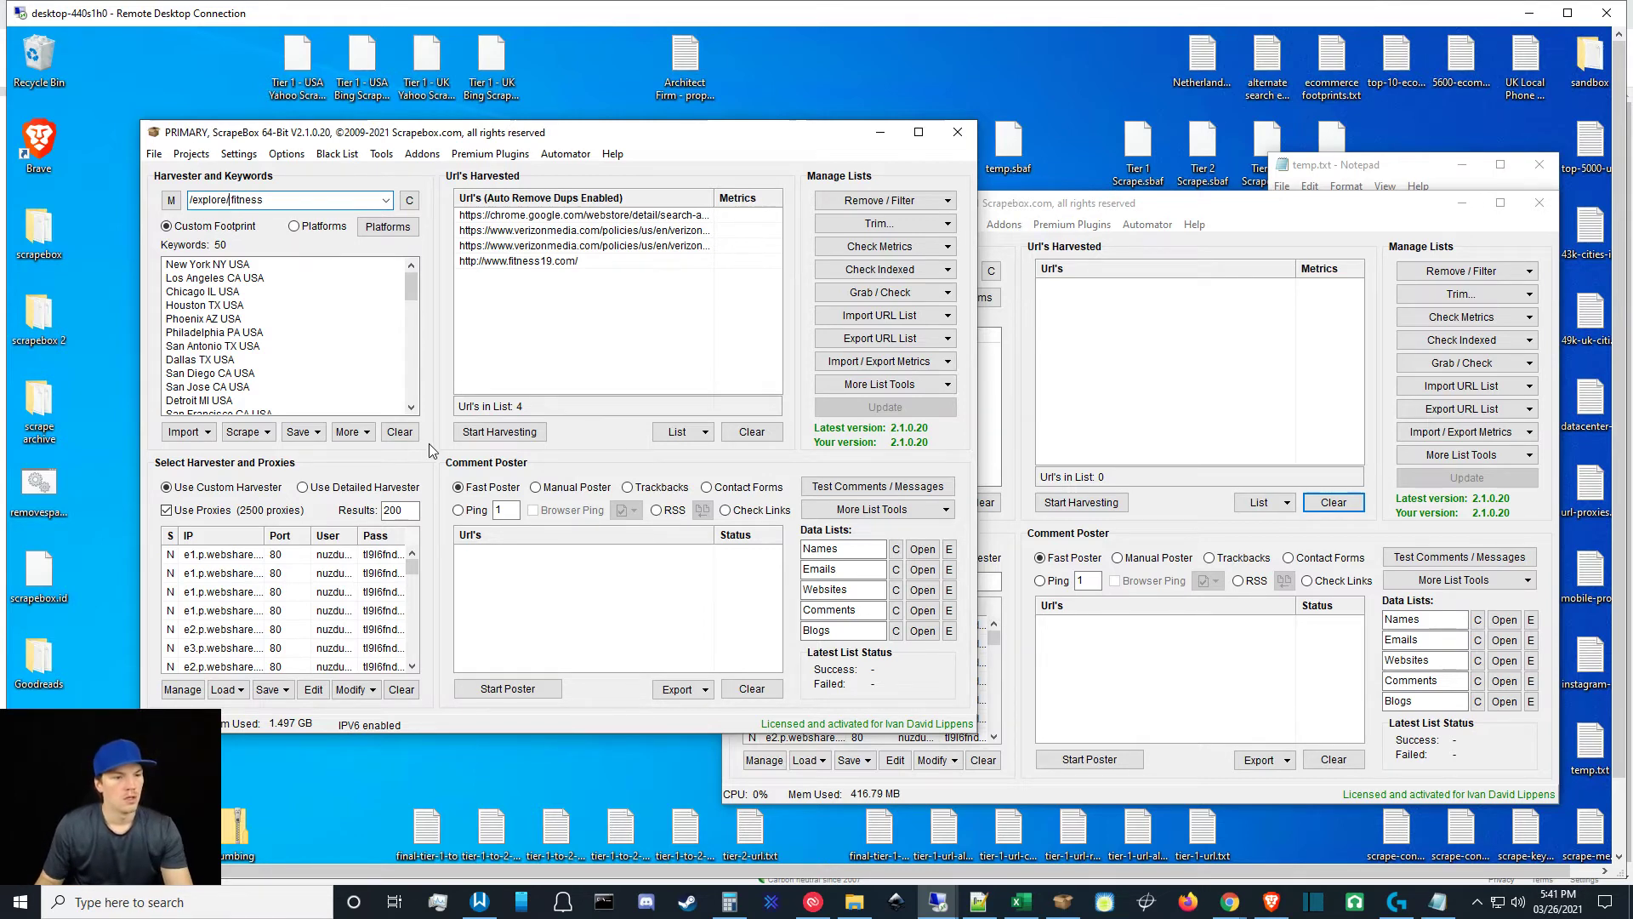
left_click(504, 433)
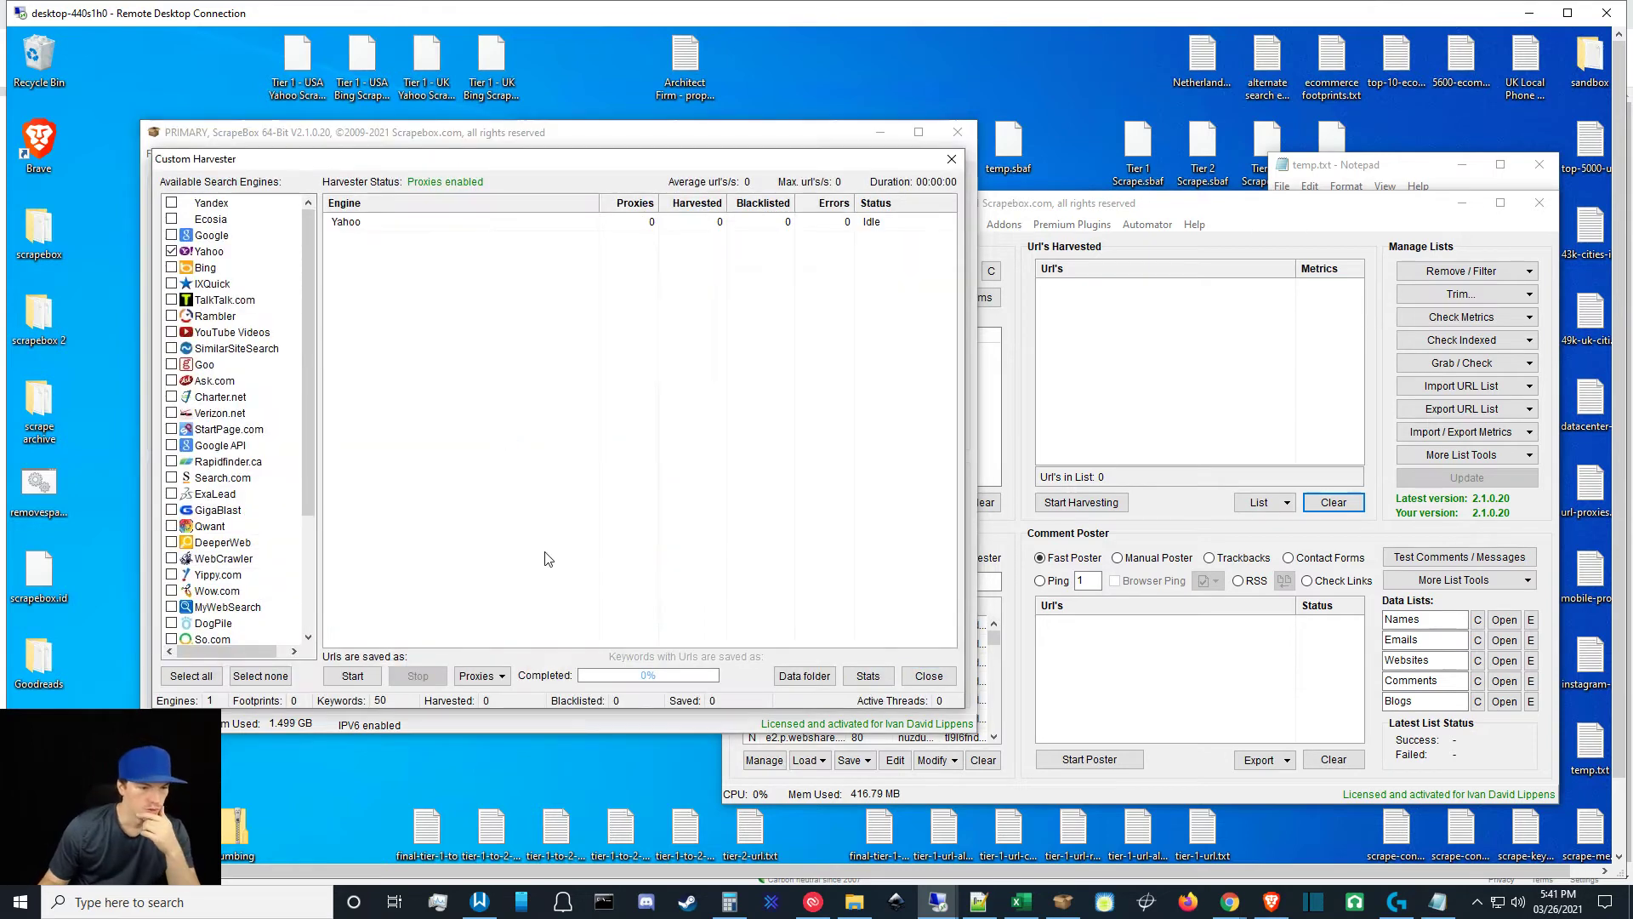
left_click(352, 675)
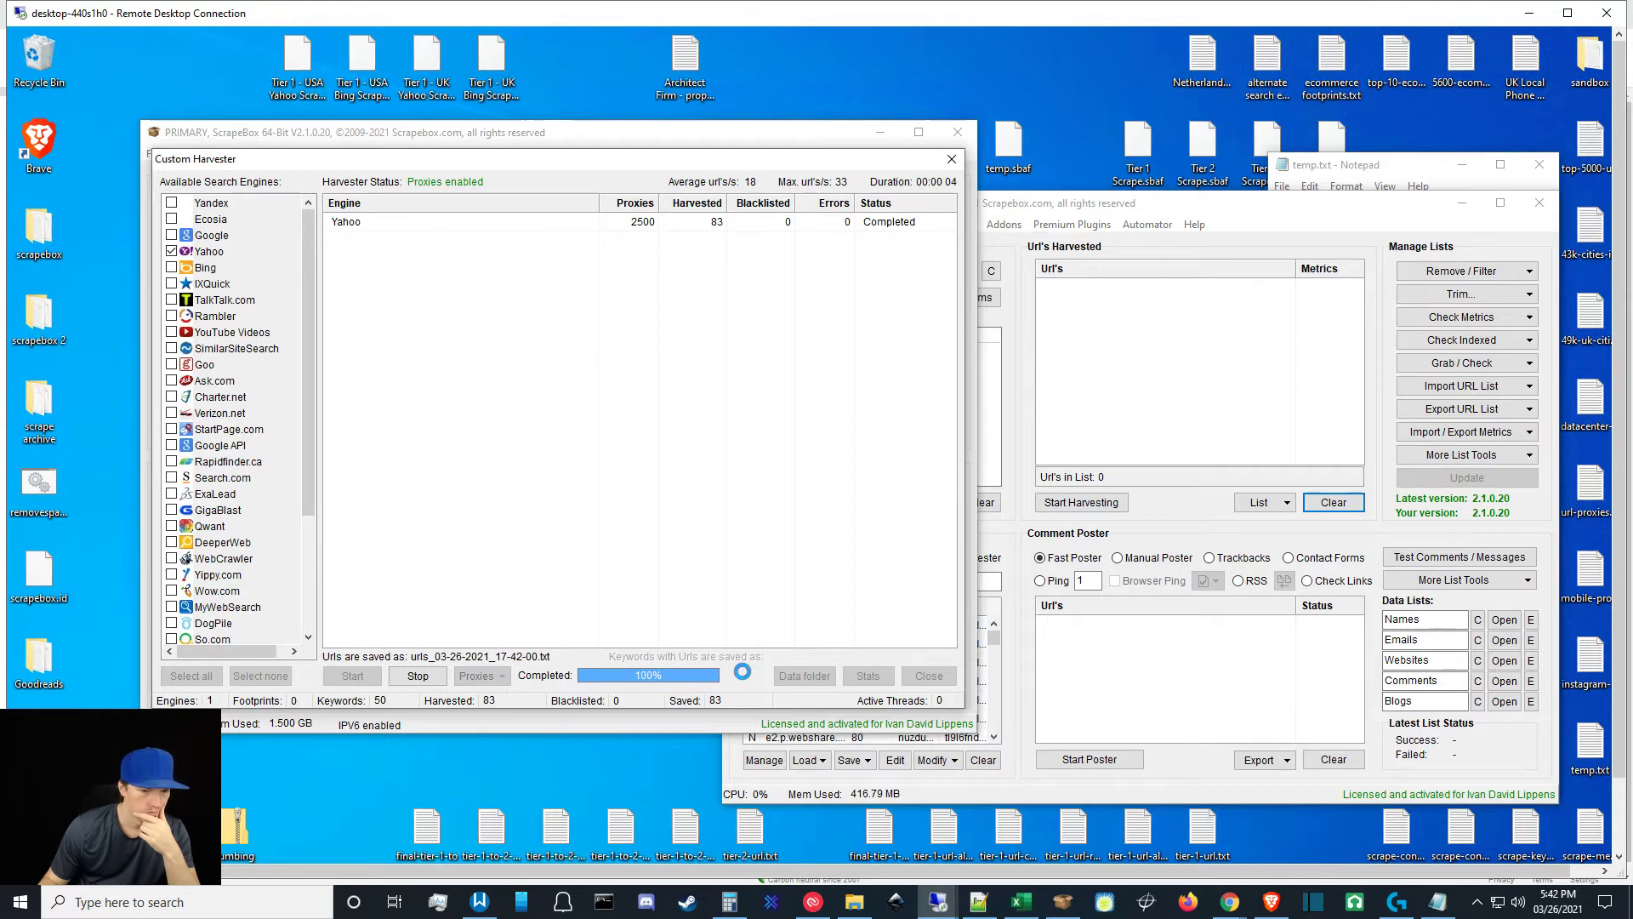
left_click(851, 682)
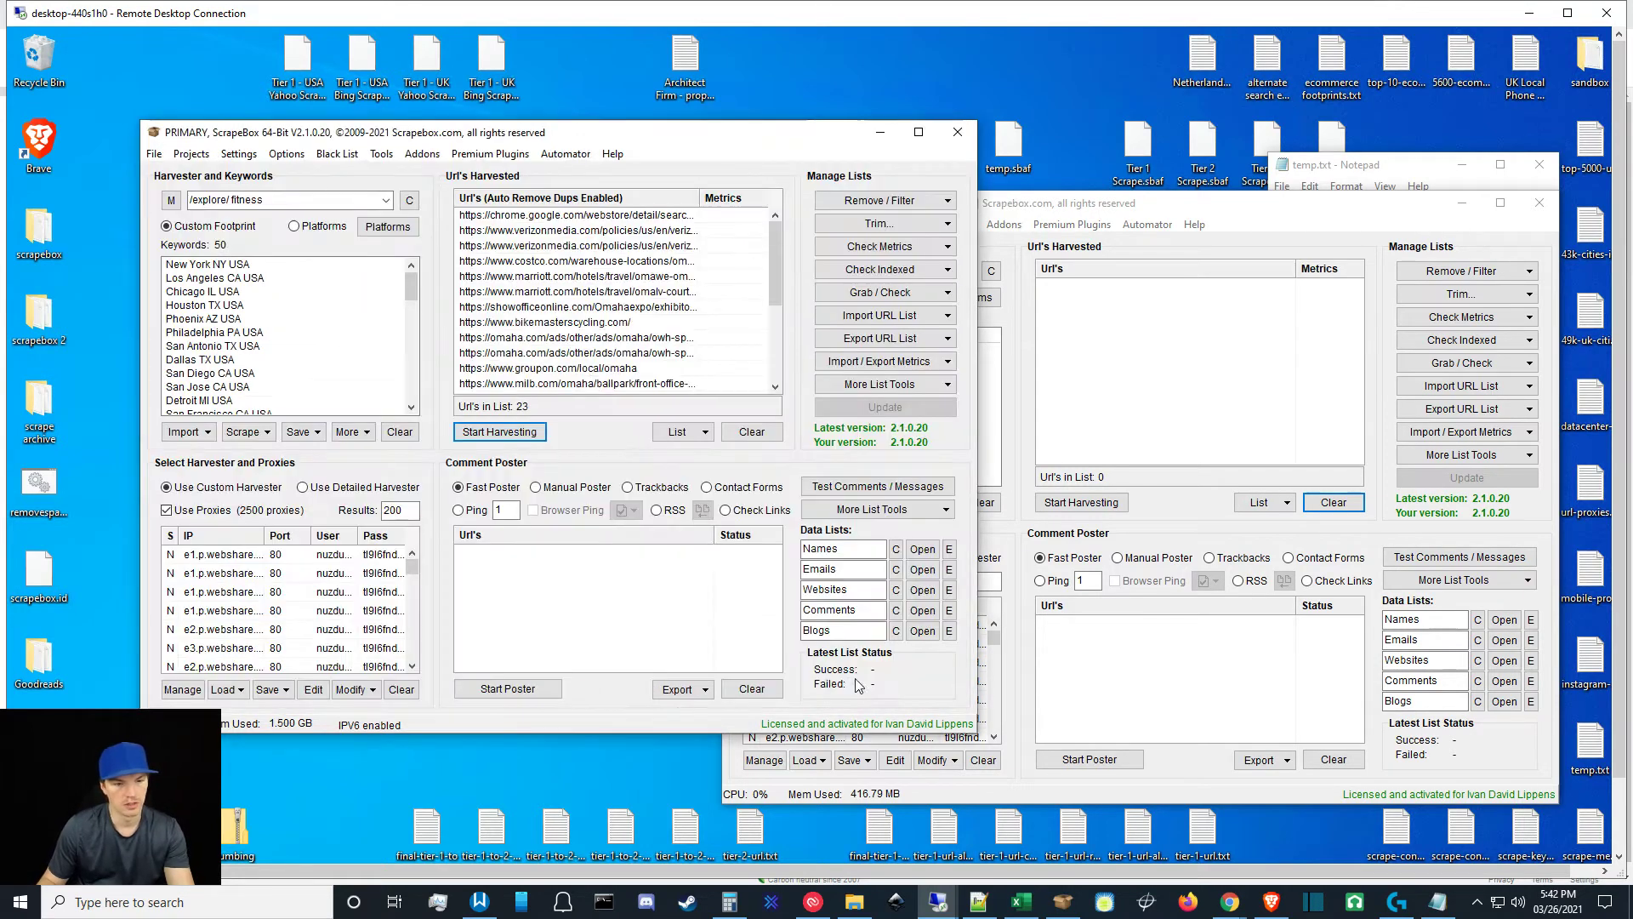
Cut the custom footprint down to "fitness" and try harvesting the city keywords with it.
left_click(232, 202)
left_click(226, 199)
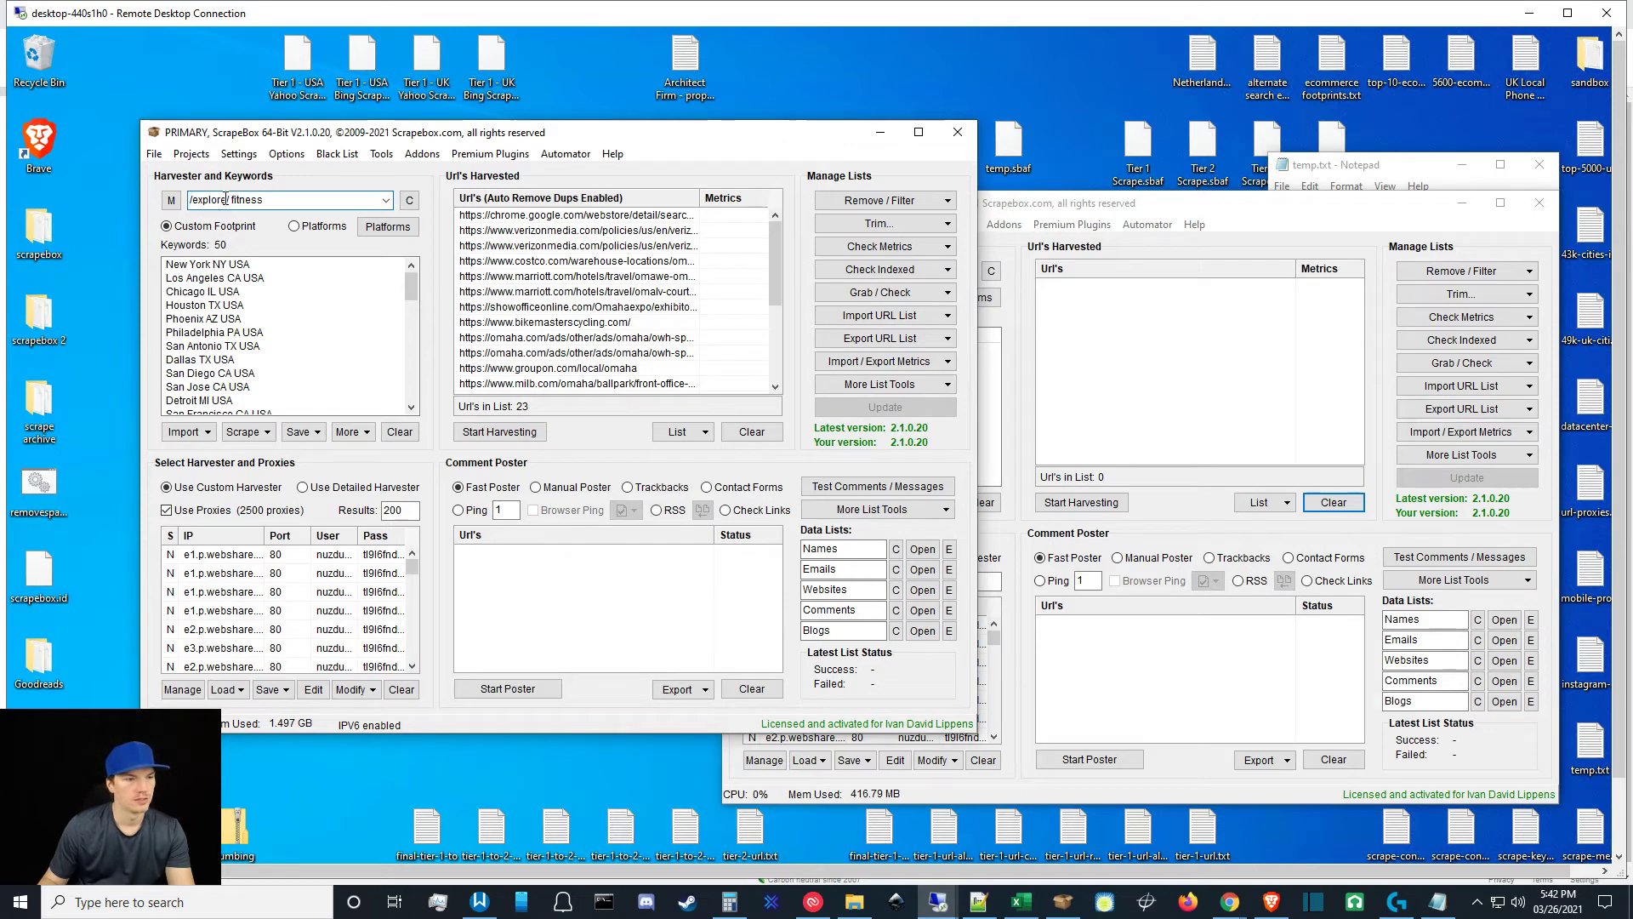
left_click_drag(232, 199, 164, 204)
key("BackSpace")
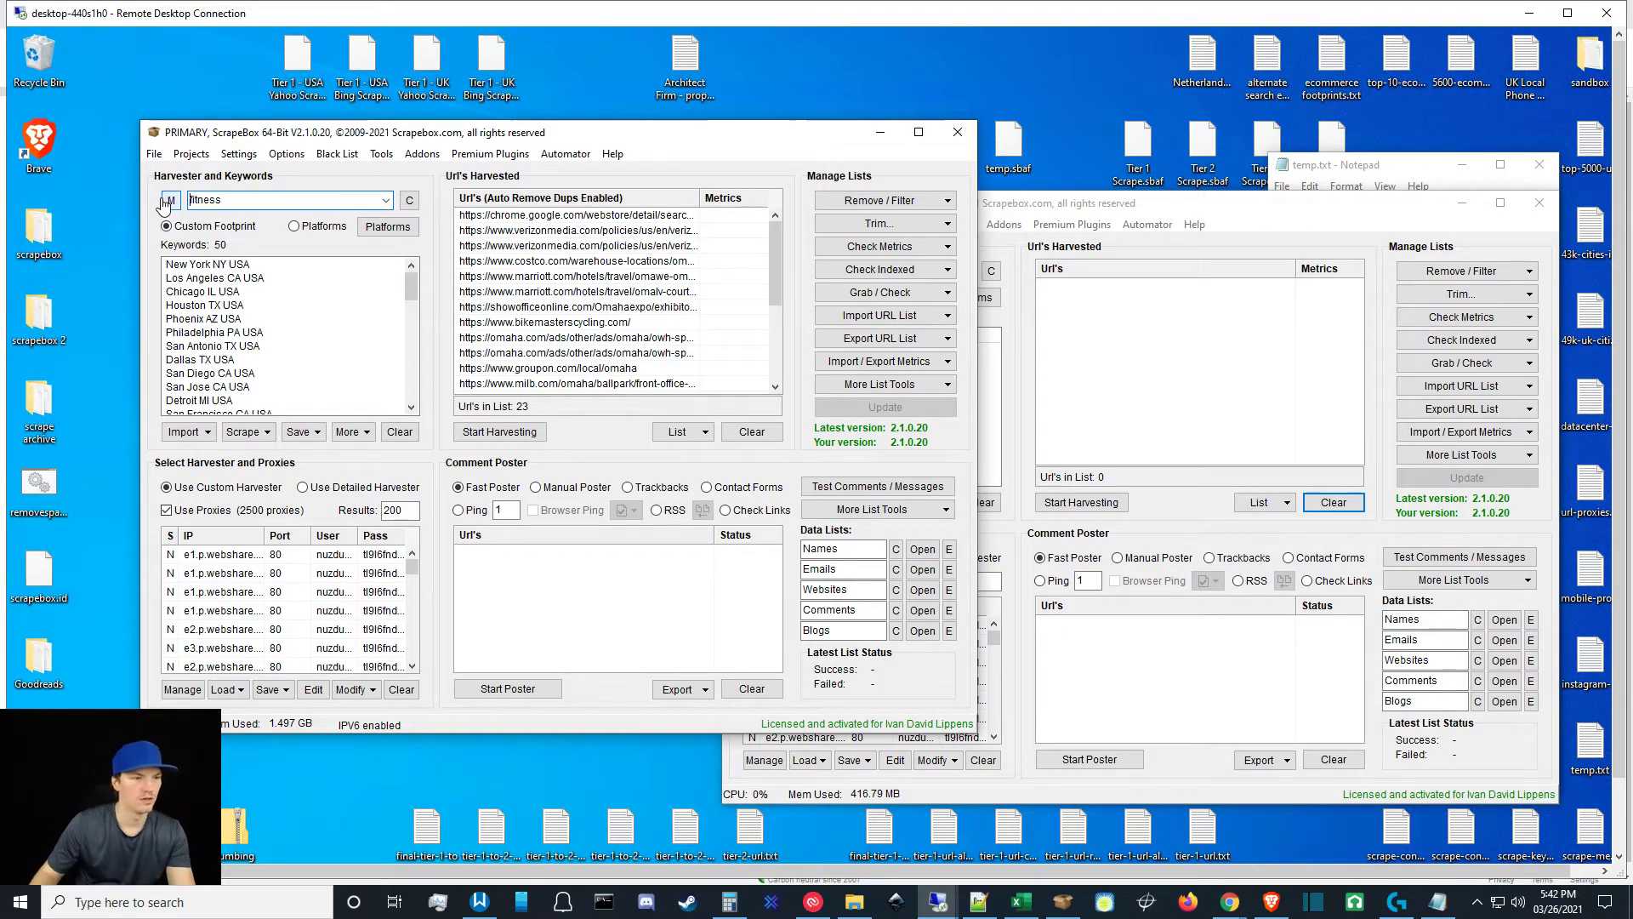
left_click(498, 432)
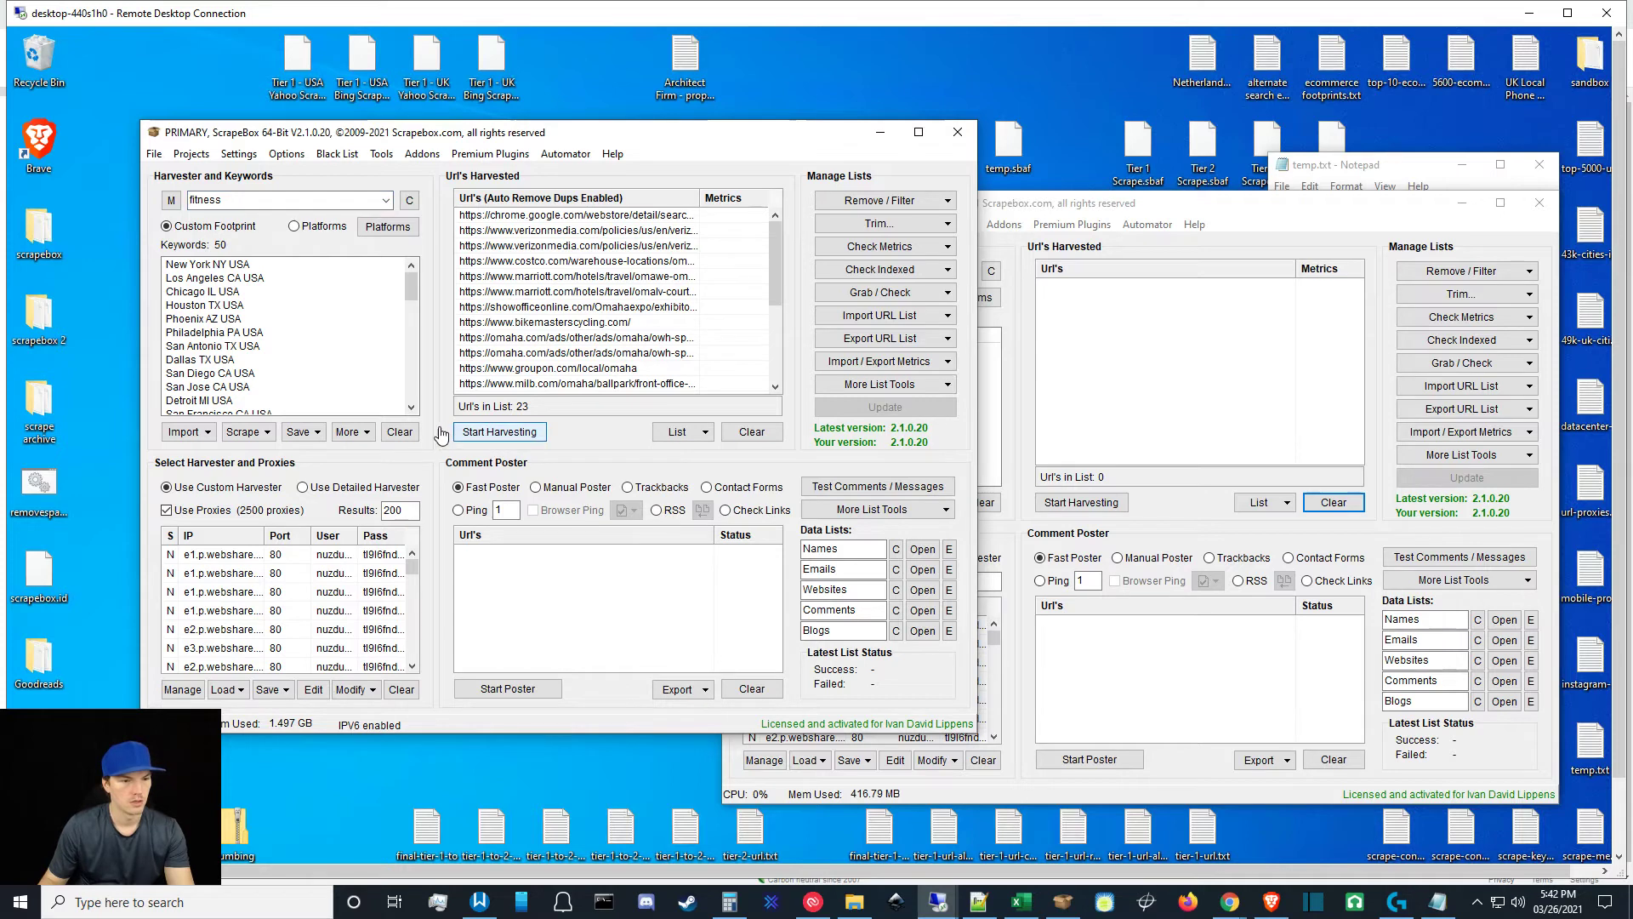
Extend the custom footprint to "fitness trainers" and harvest the city keywords from Yahoo.
left_click(303, 201)
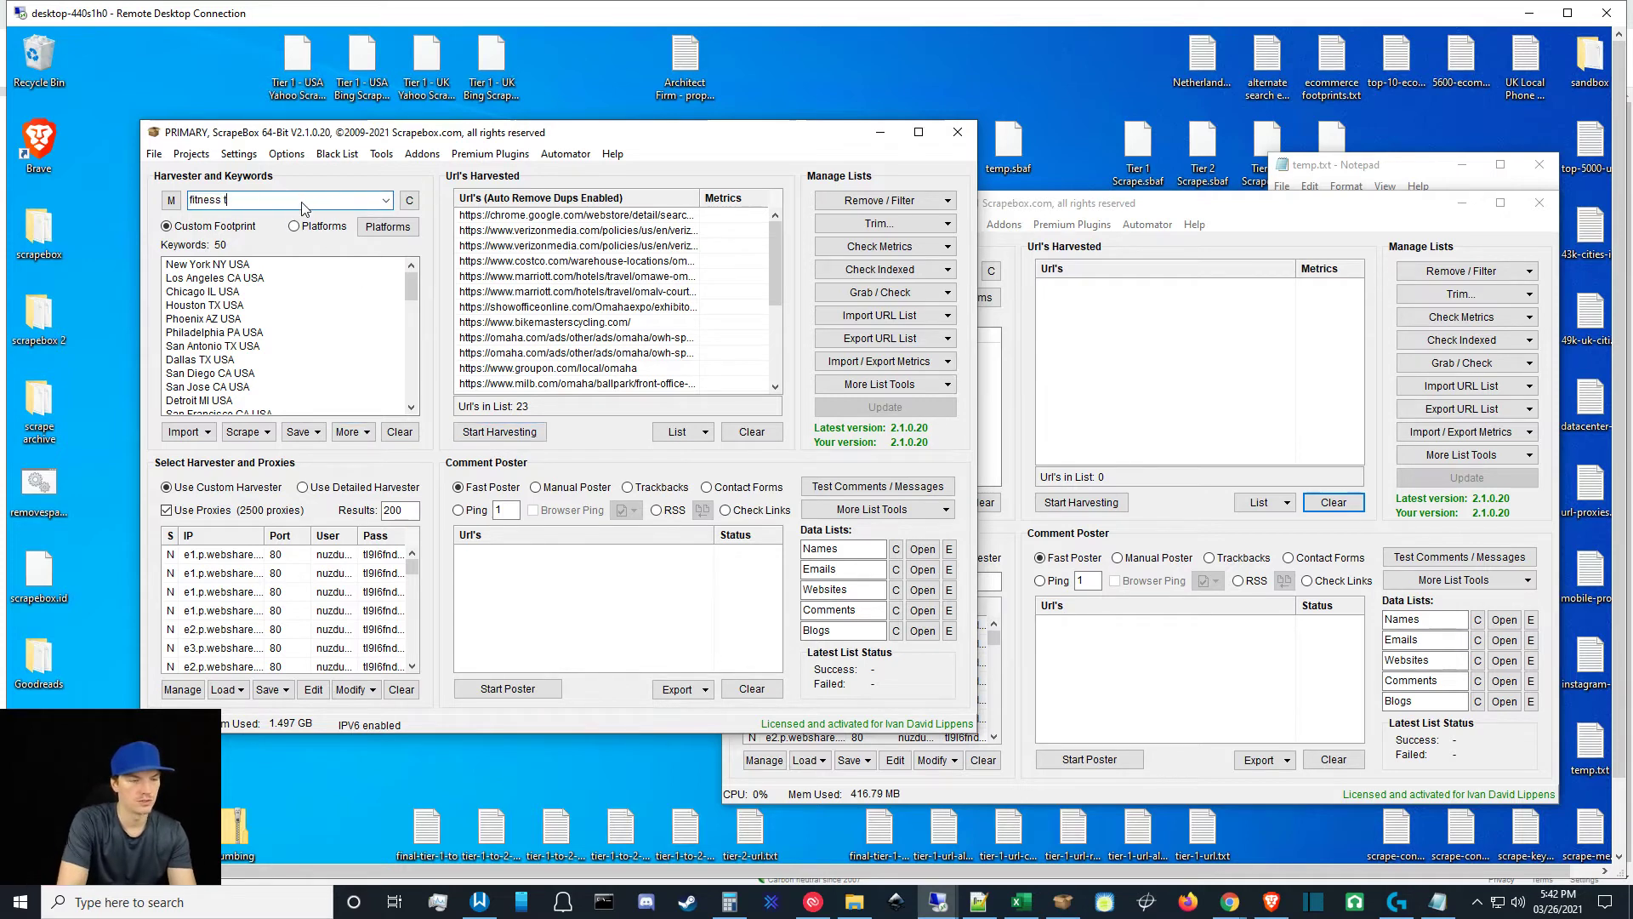
type("trainers")
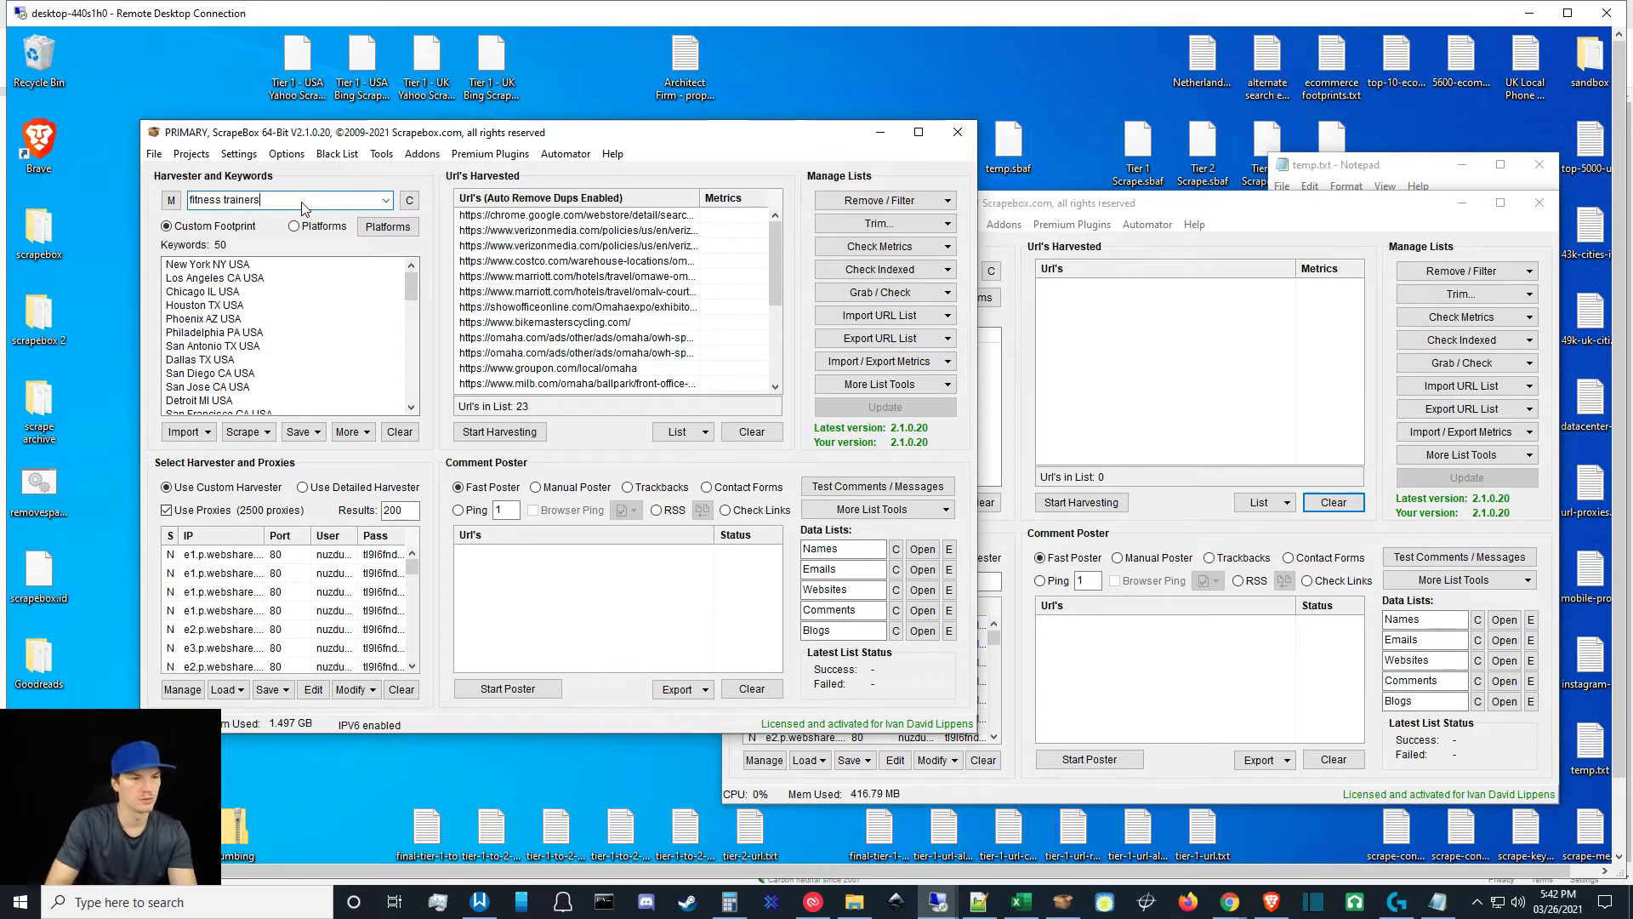
left_click(496, 432)
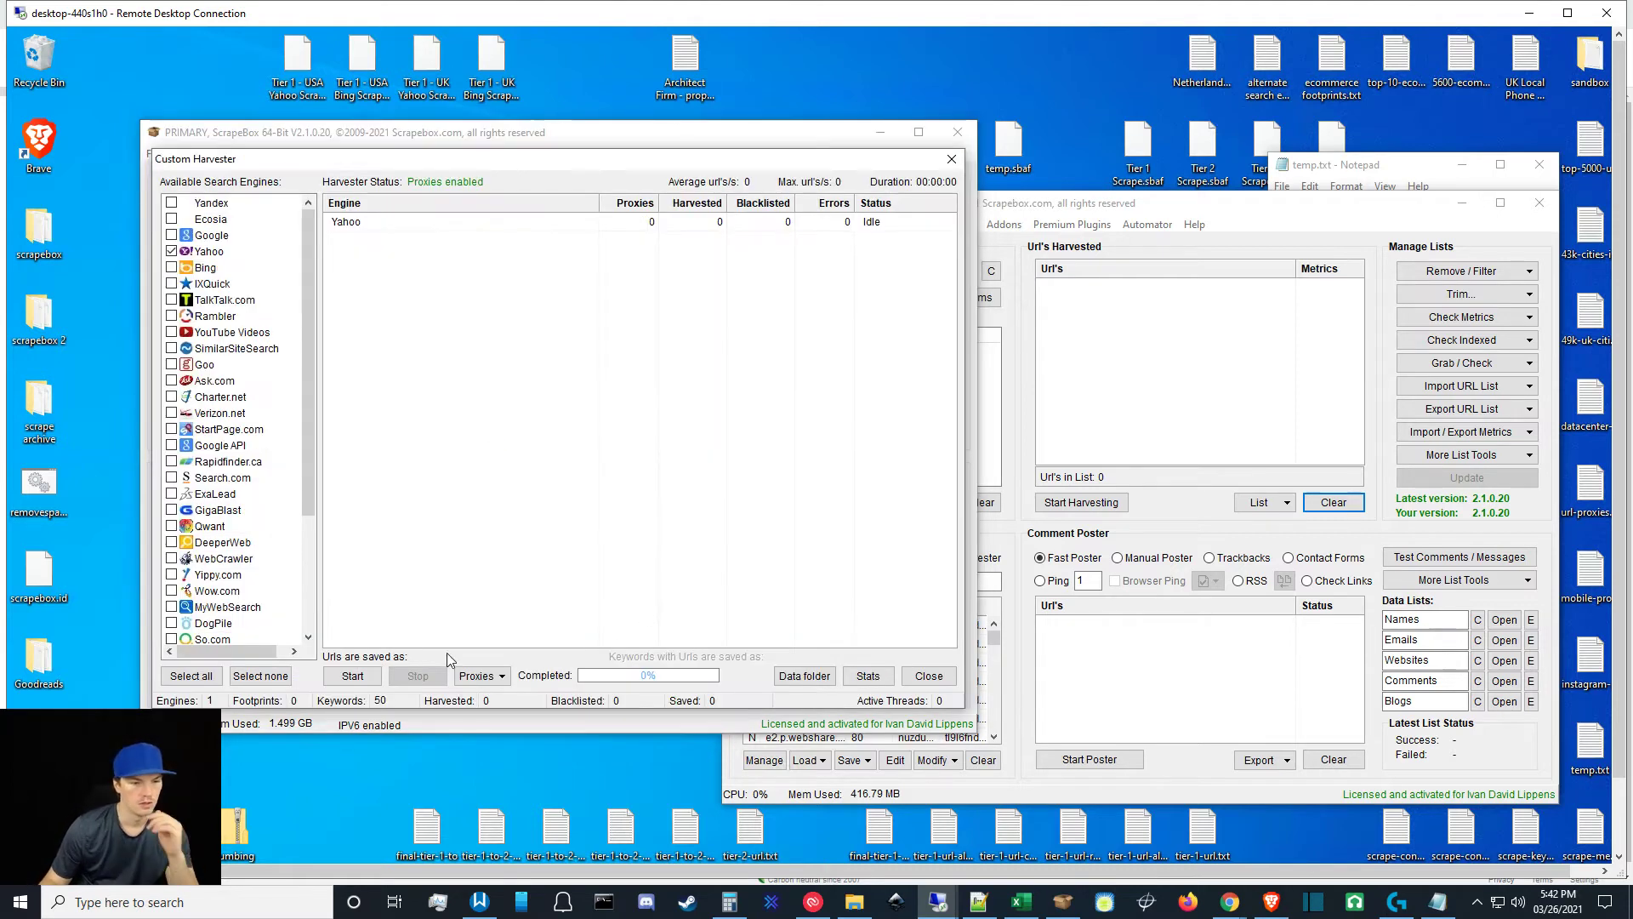
left_click(370, 676)
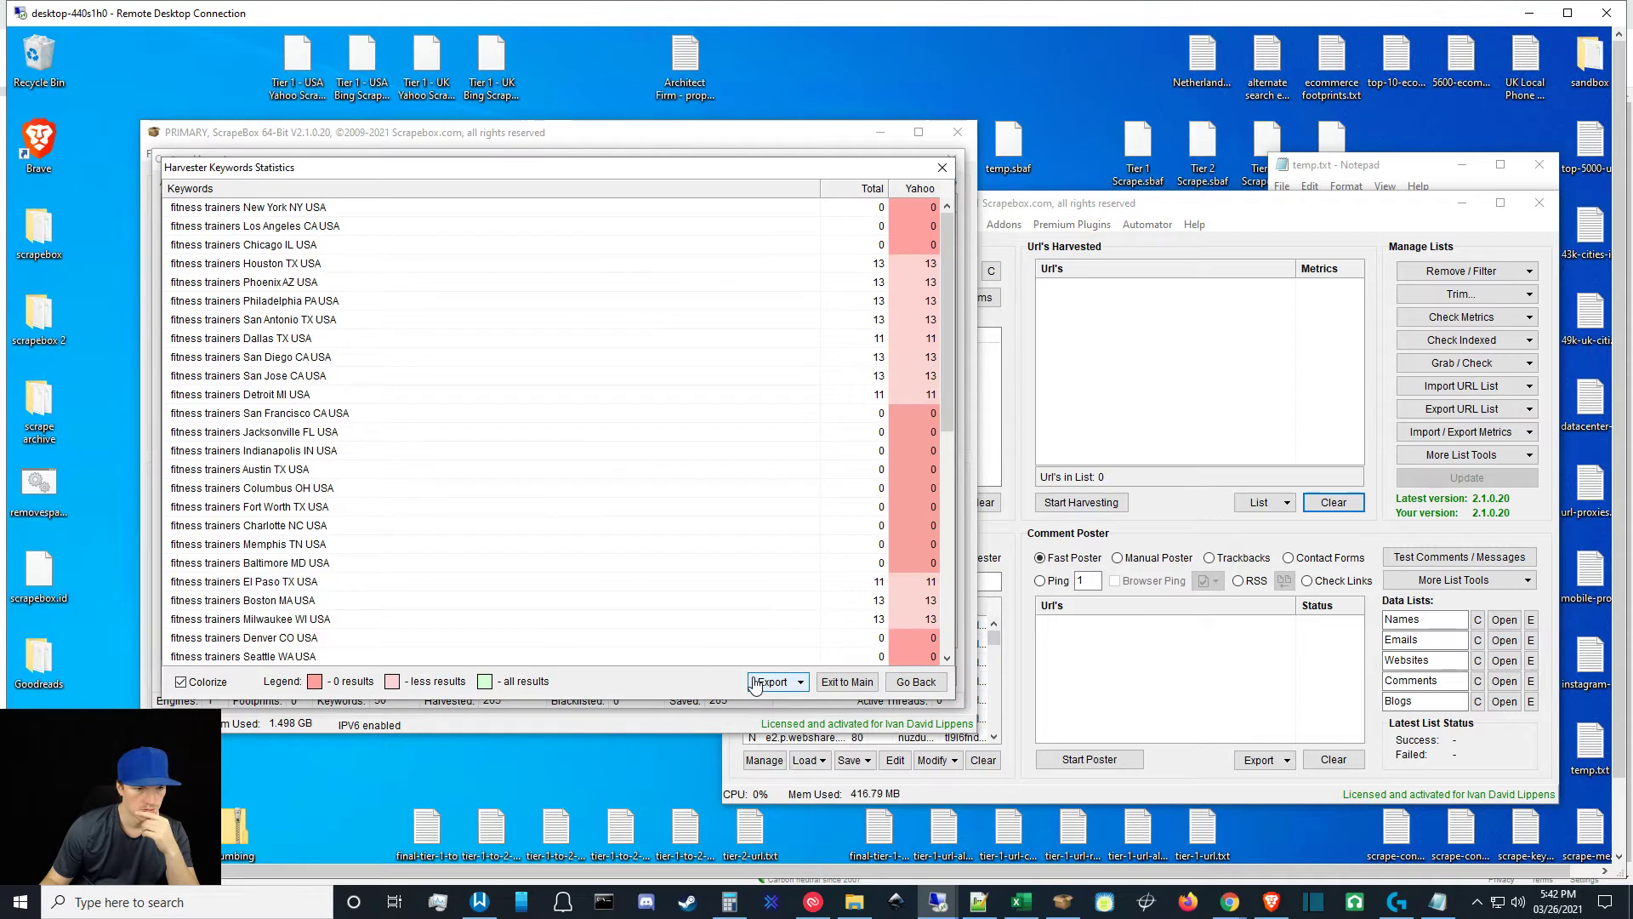
left_click(847, 681)
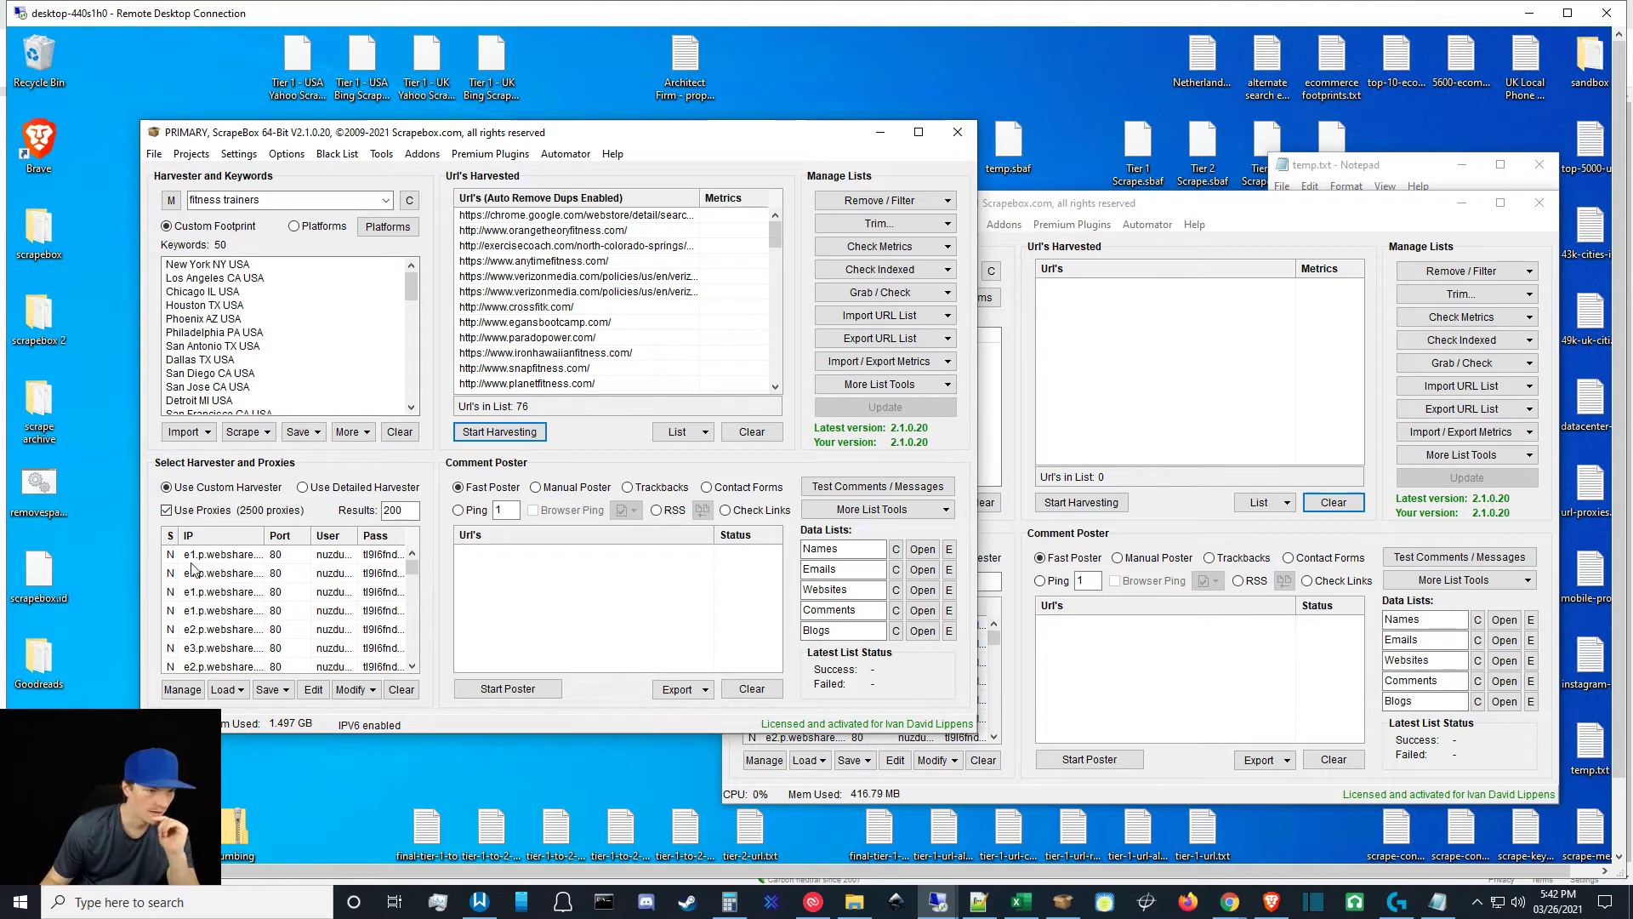
Remove all current proxies and load a new set from the file url-proxies.txt.
left_click(400, 690)
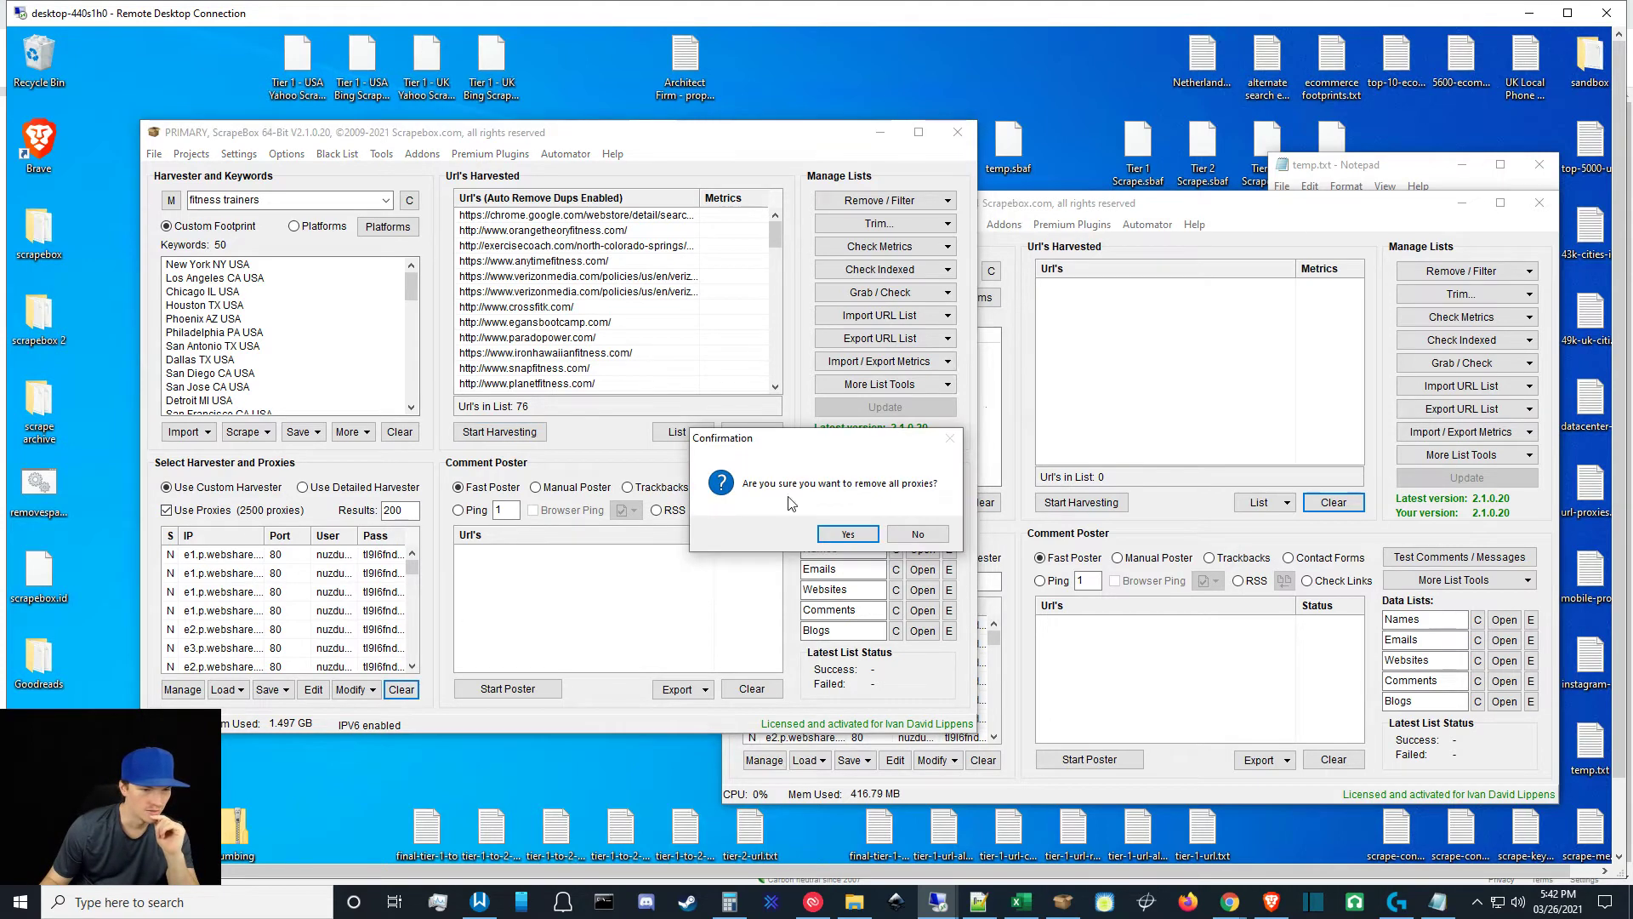
left_click(848, 533)
left_click(227, 690)
left_click(255, 712)
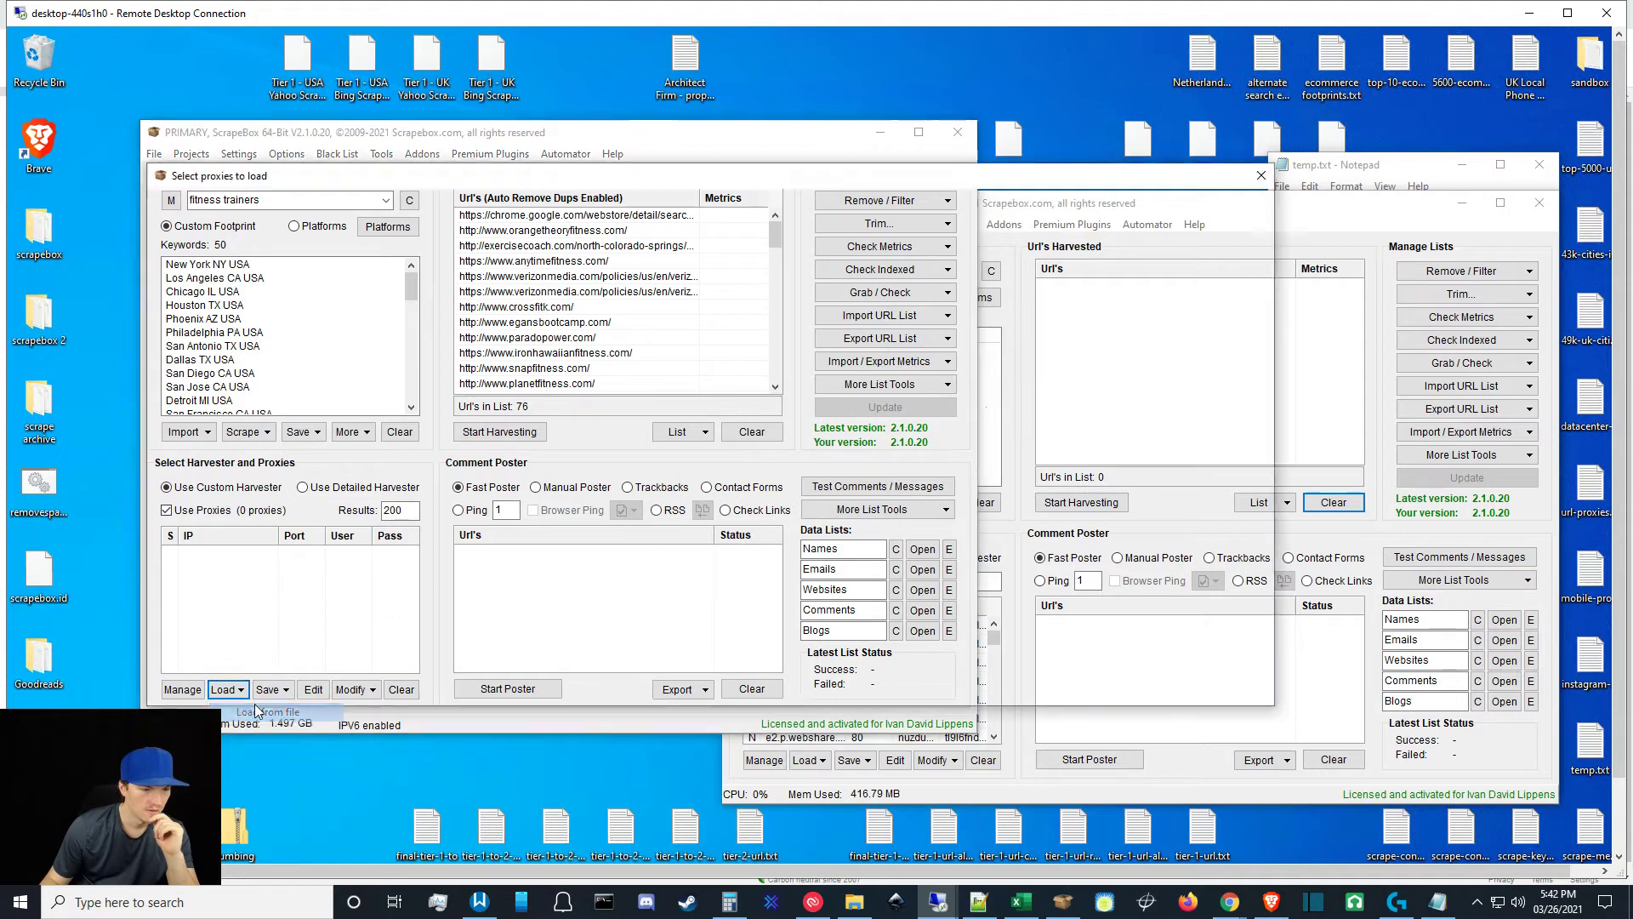
left_click_drag(1262, 396, 1264, 594)
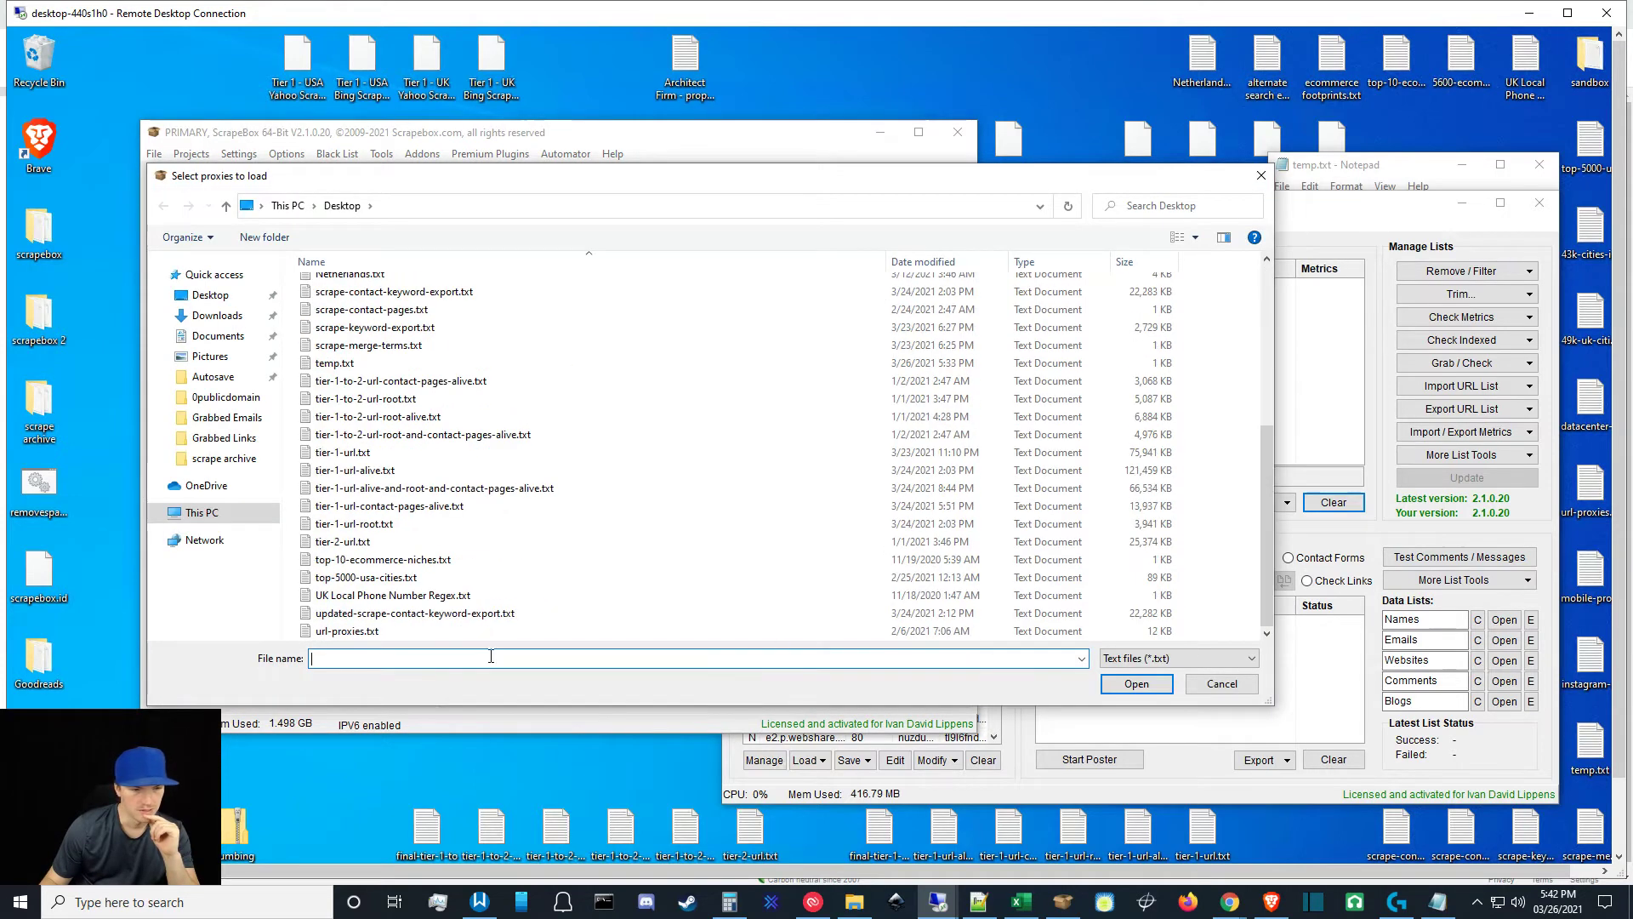
left_click(394, 617)
left_click(456, 631)
left_click(1137, 683)
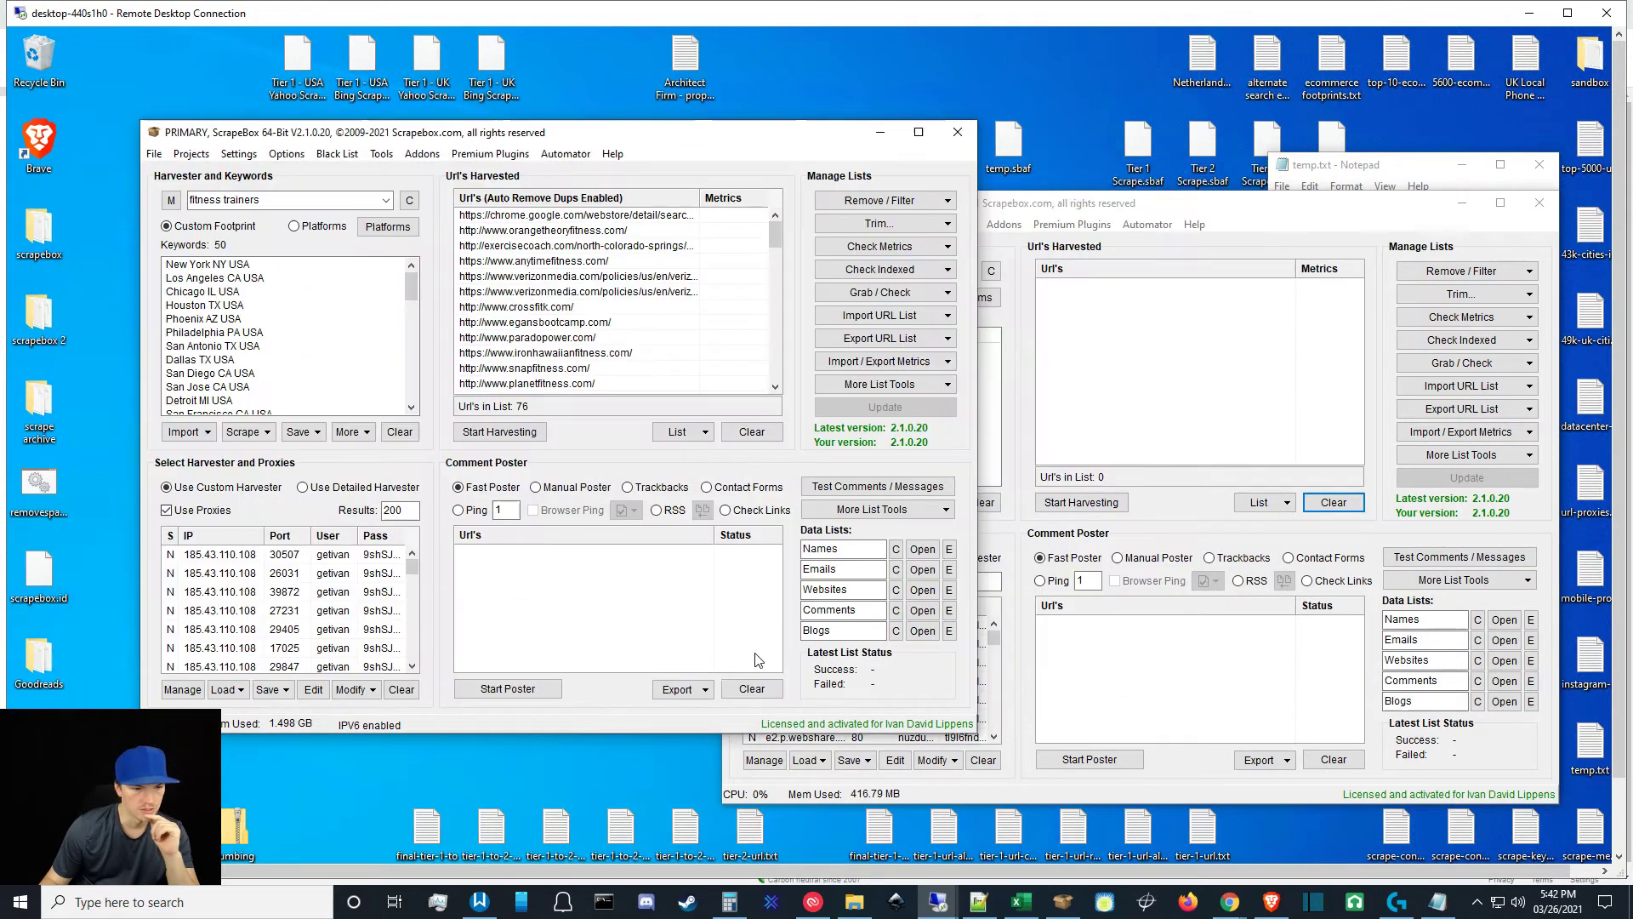
Reuse the earlier footprint "instagram.com/explore/locations/ fitness", harvest the city keywords from Yahoo, and review the per-keyword statistics.
left_click(385, 200)
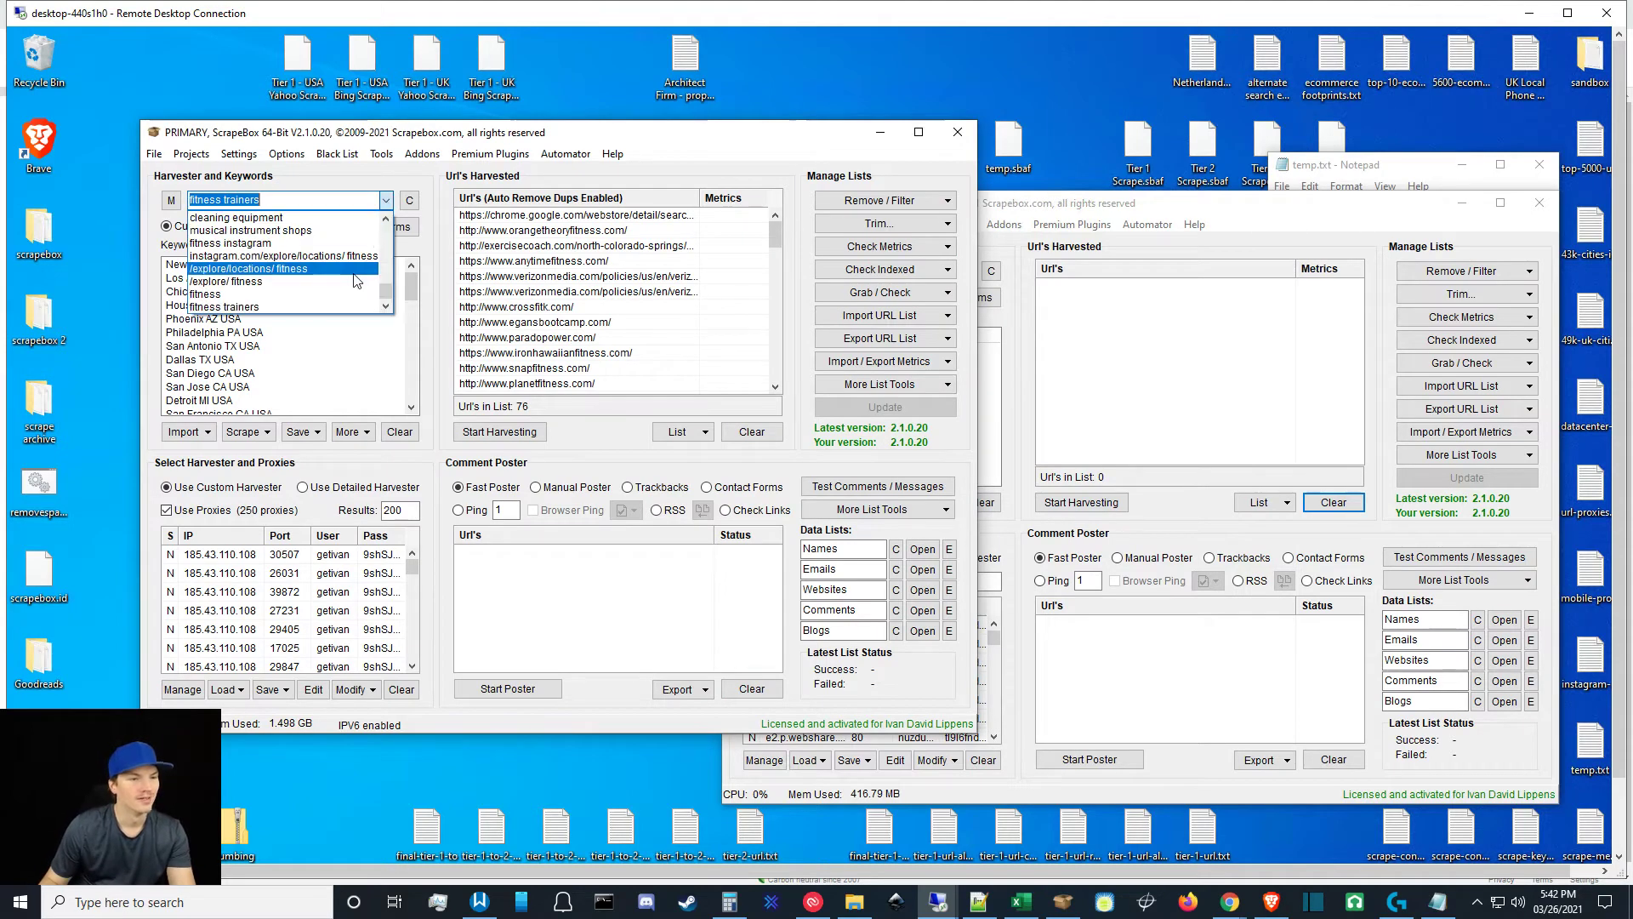
left_click(266, 256)
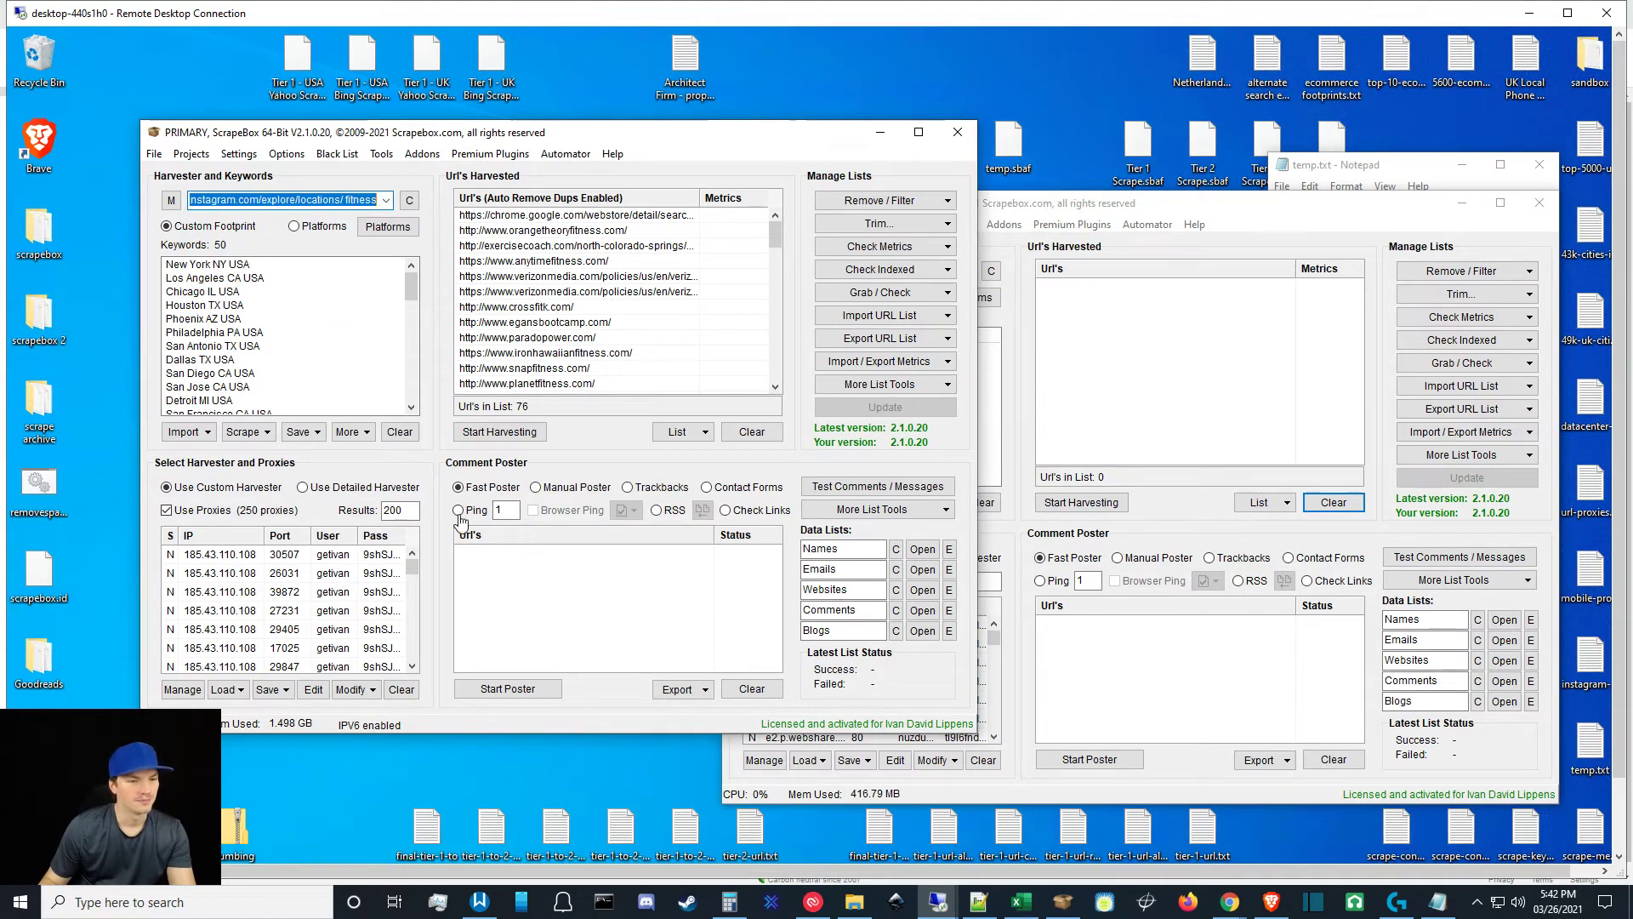
left_click(502, 433)
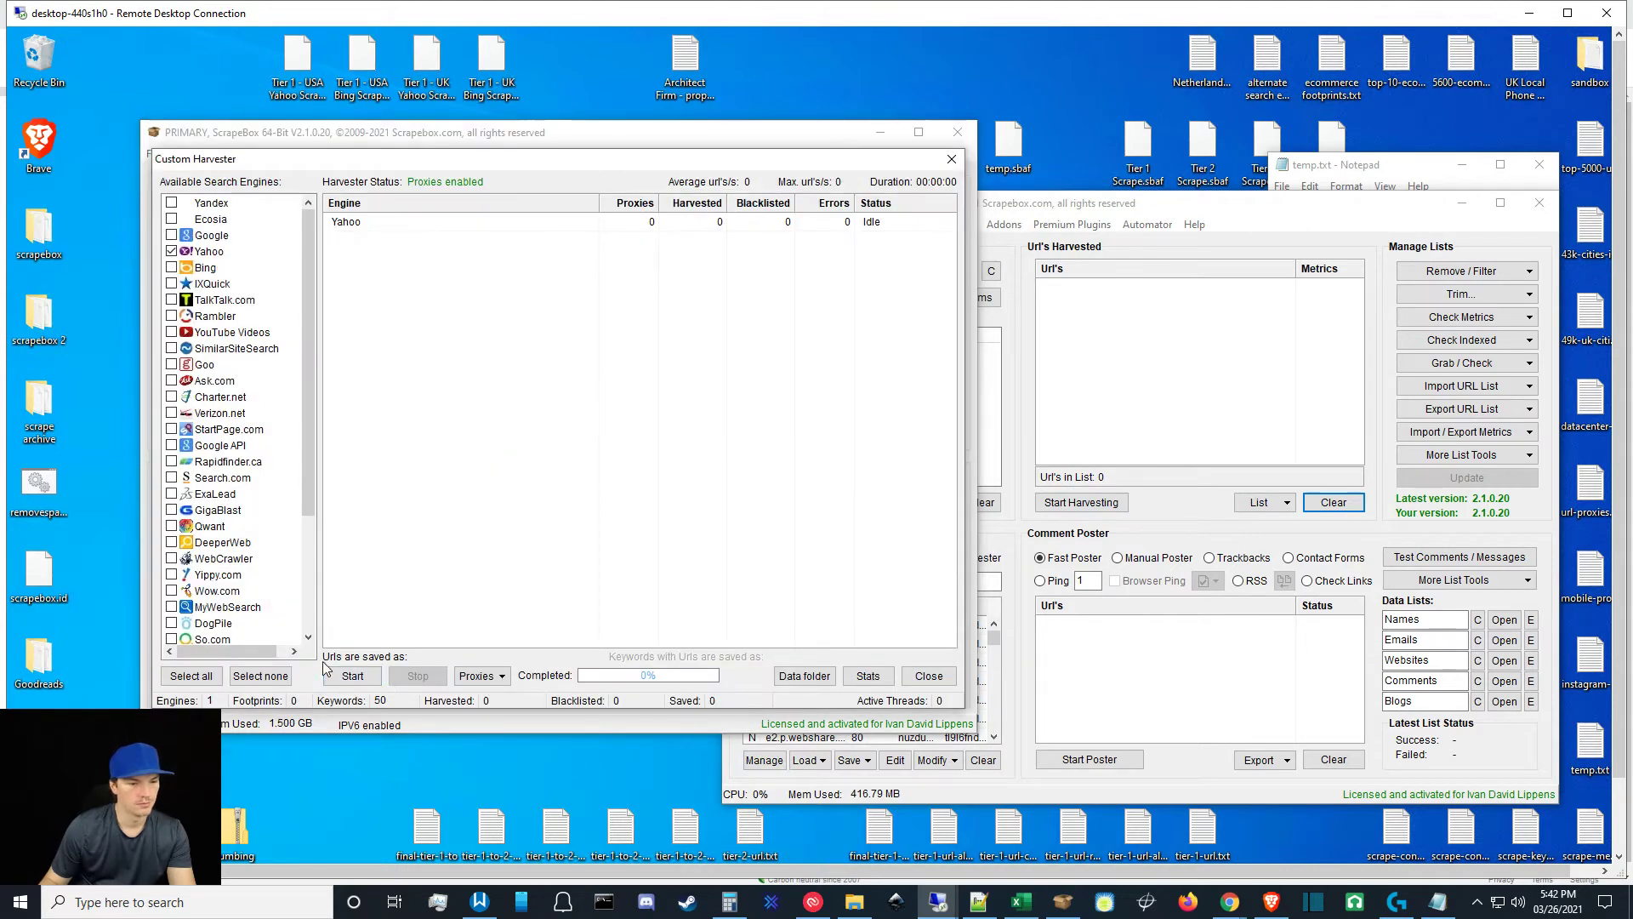
left_click(328, 673)
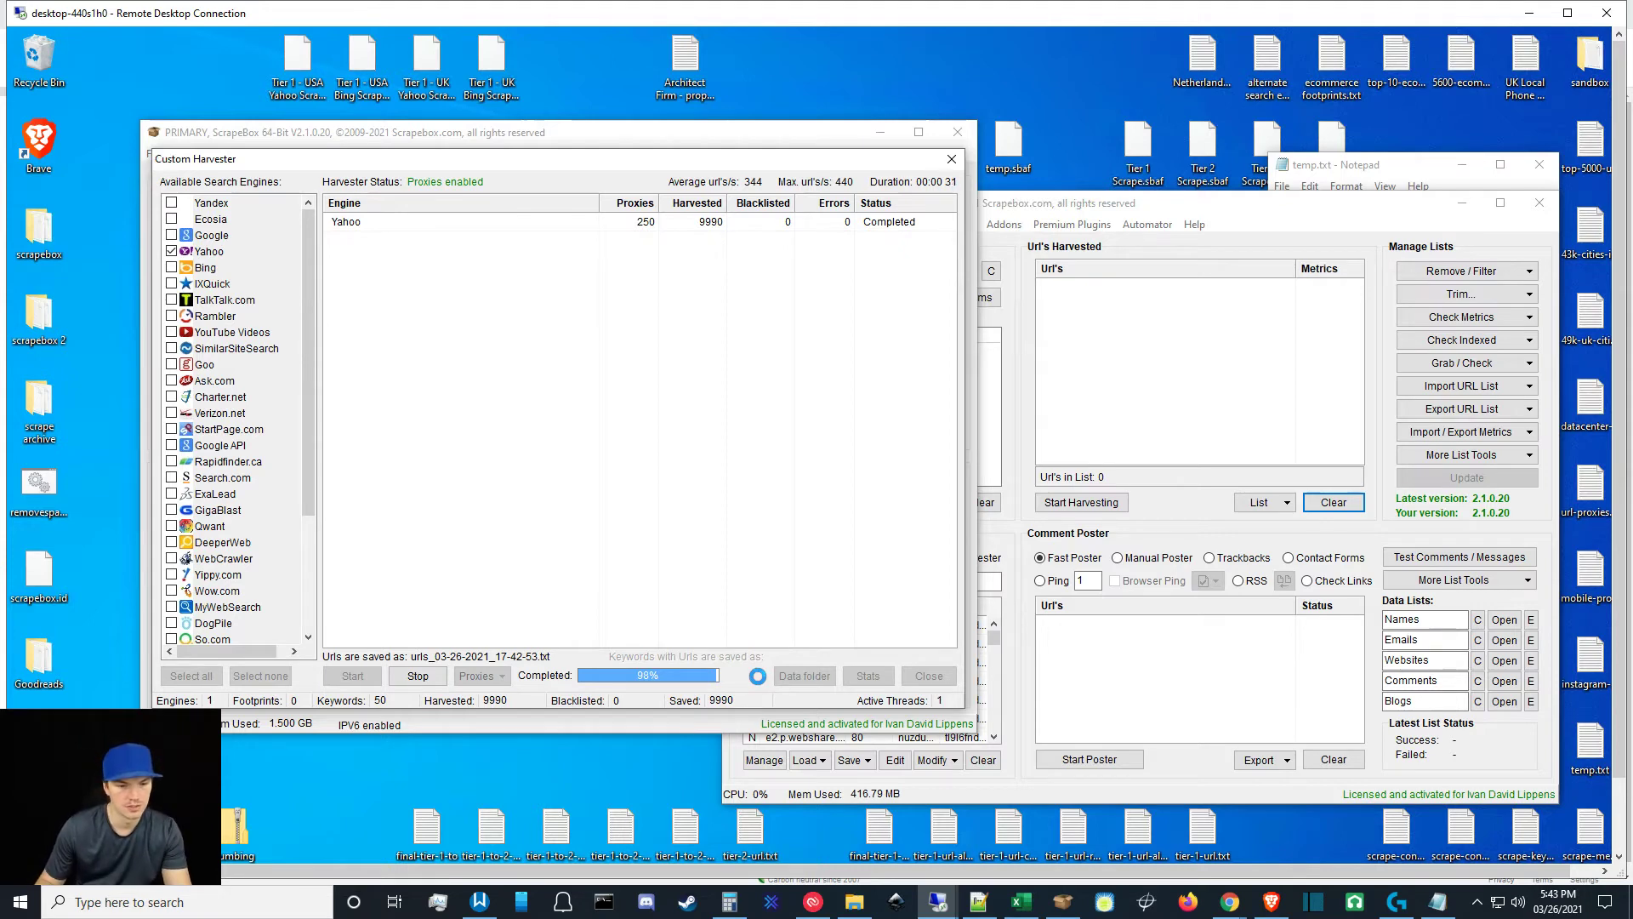
left_click_drag(947, 289, 954, 586)
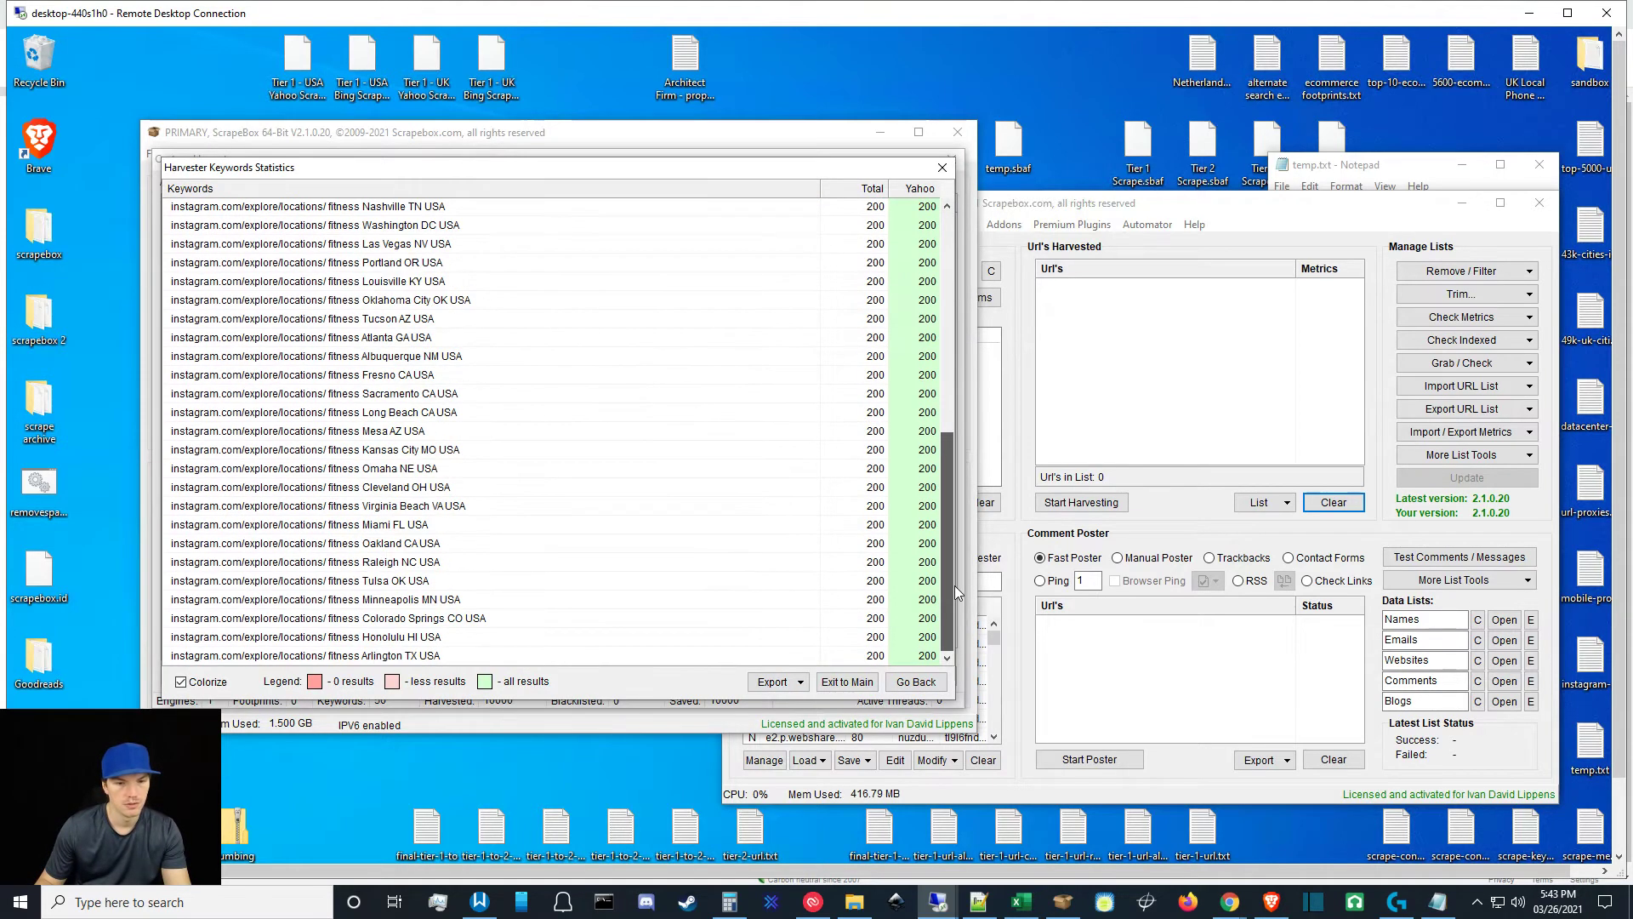
left_click(876, 681)
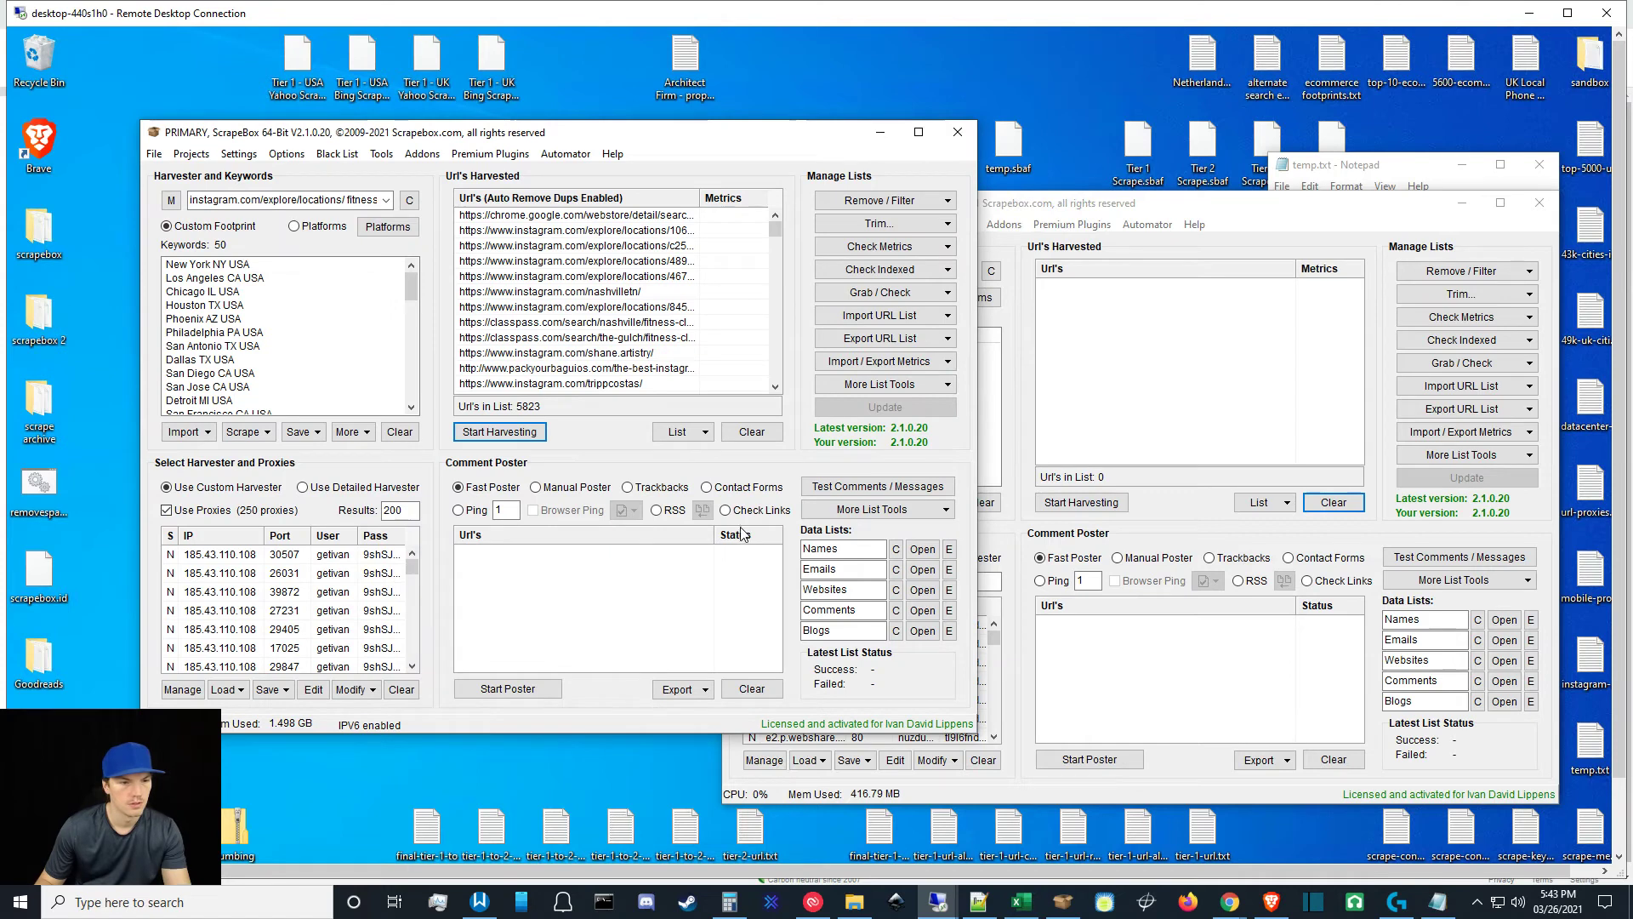
Filter the harvested list by removing all URLs that do not contain "instagram.com".
left_click(853, 201)
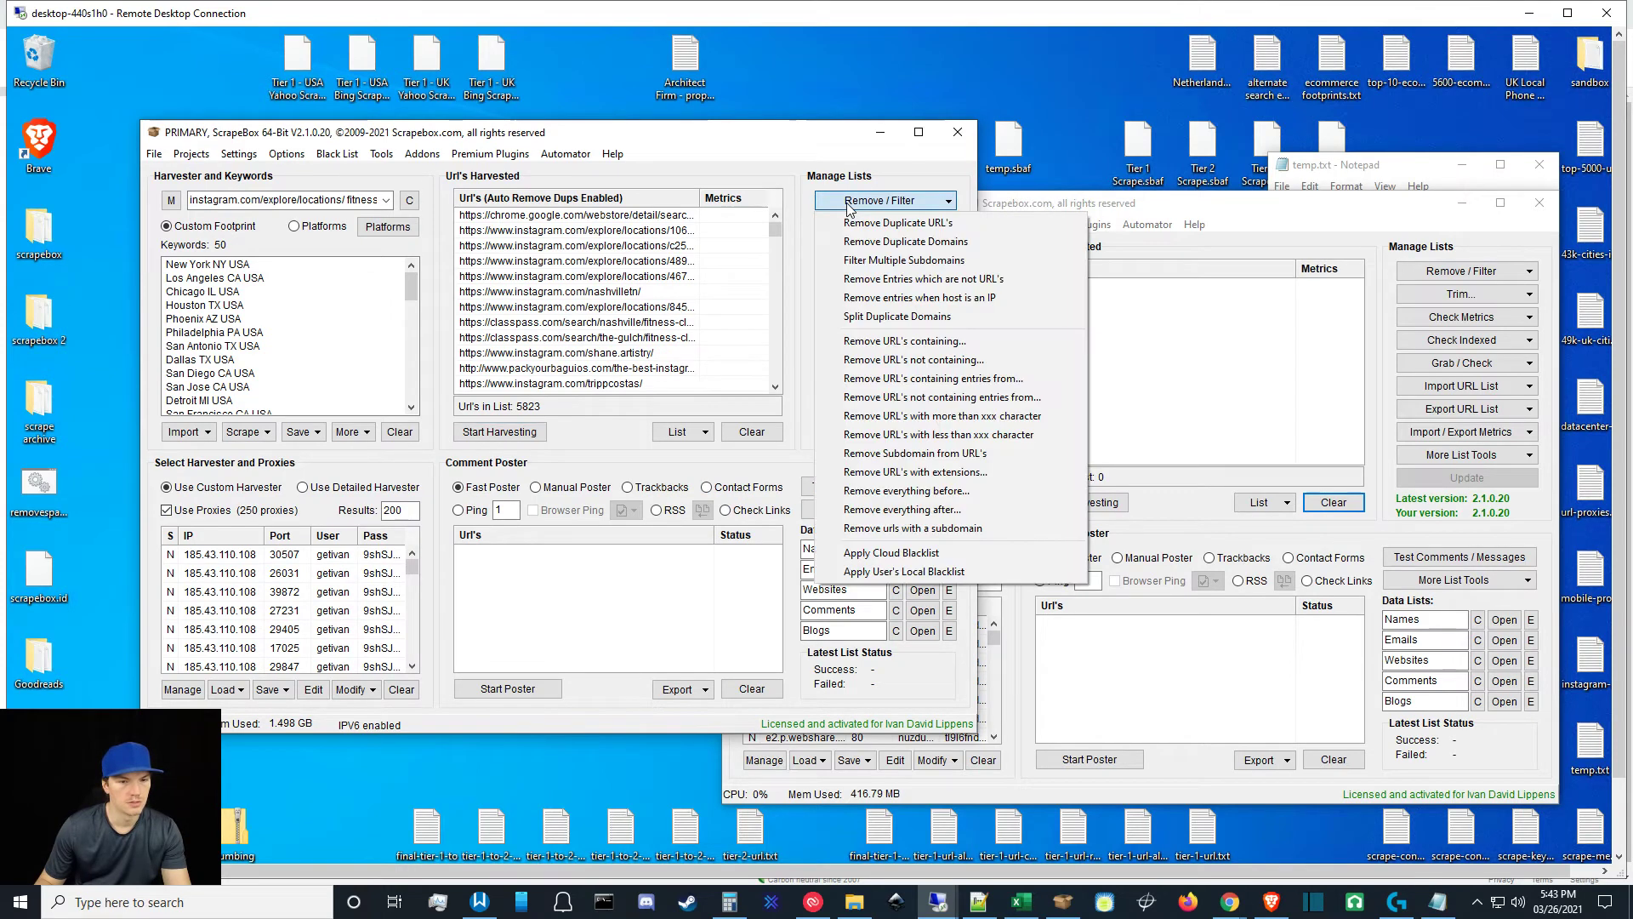
left_click(893, 360)
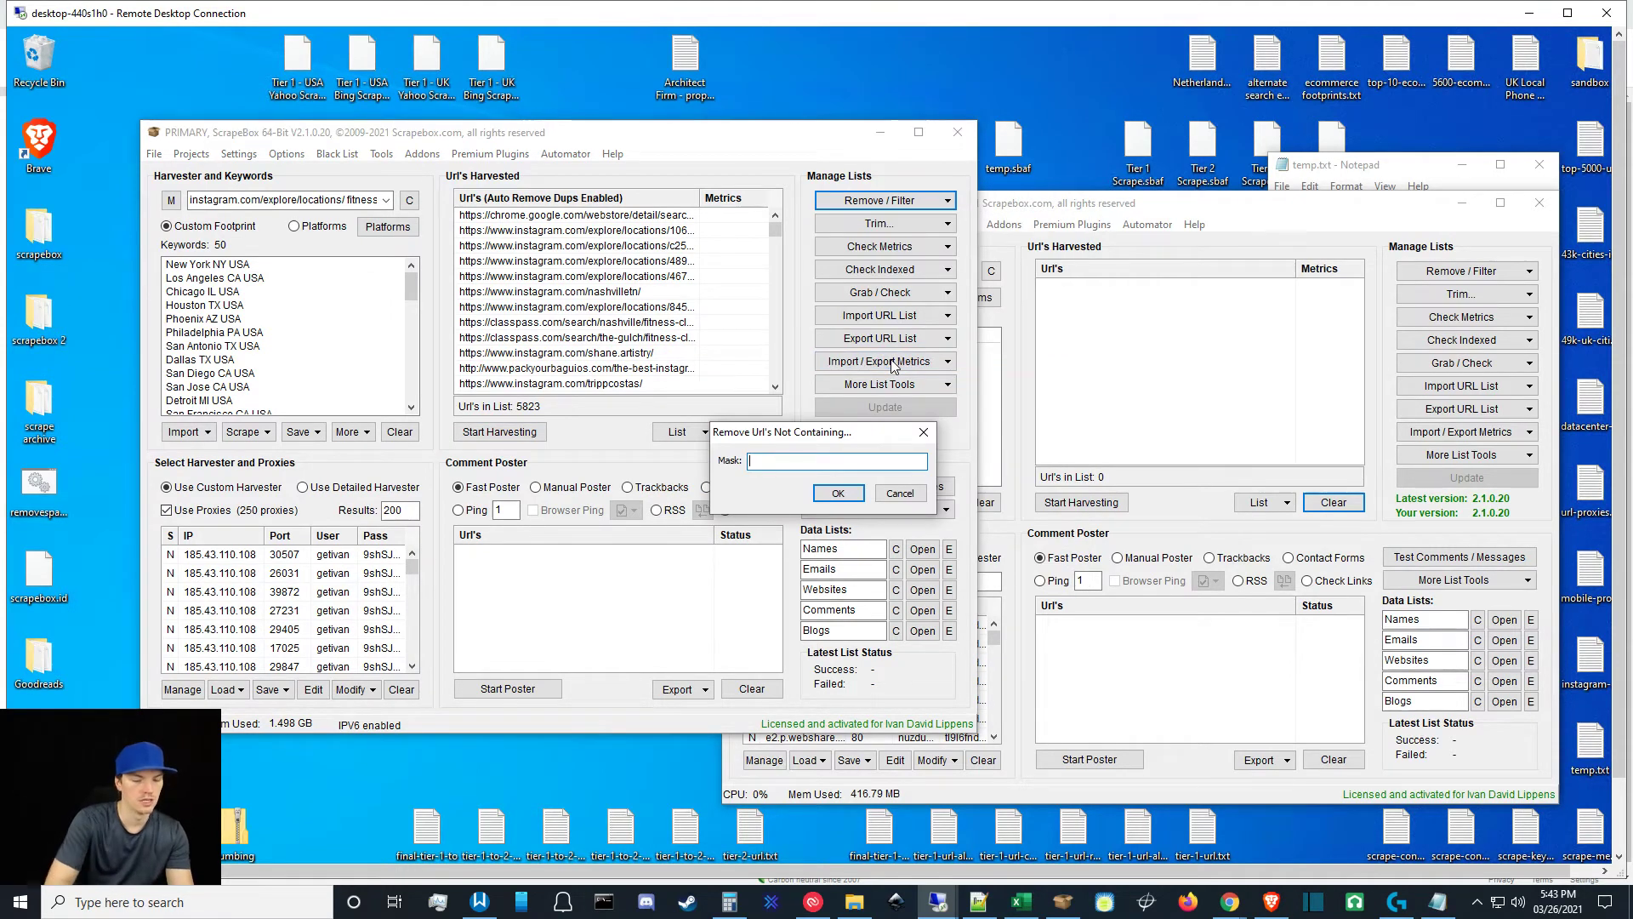
type("instagra")
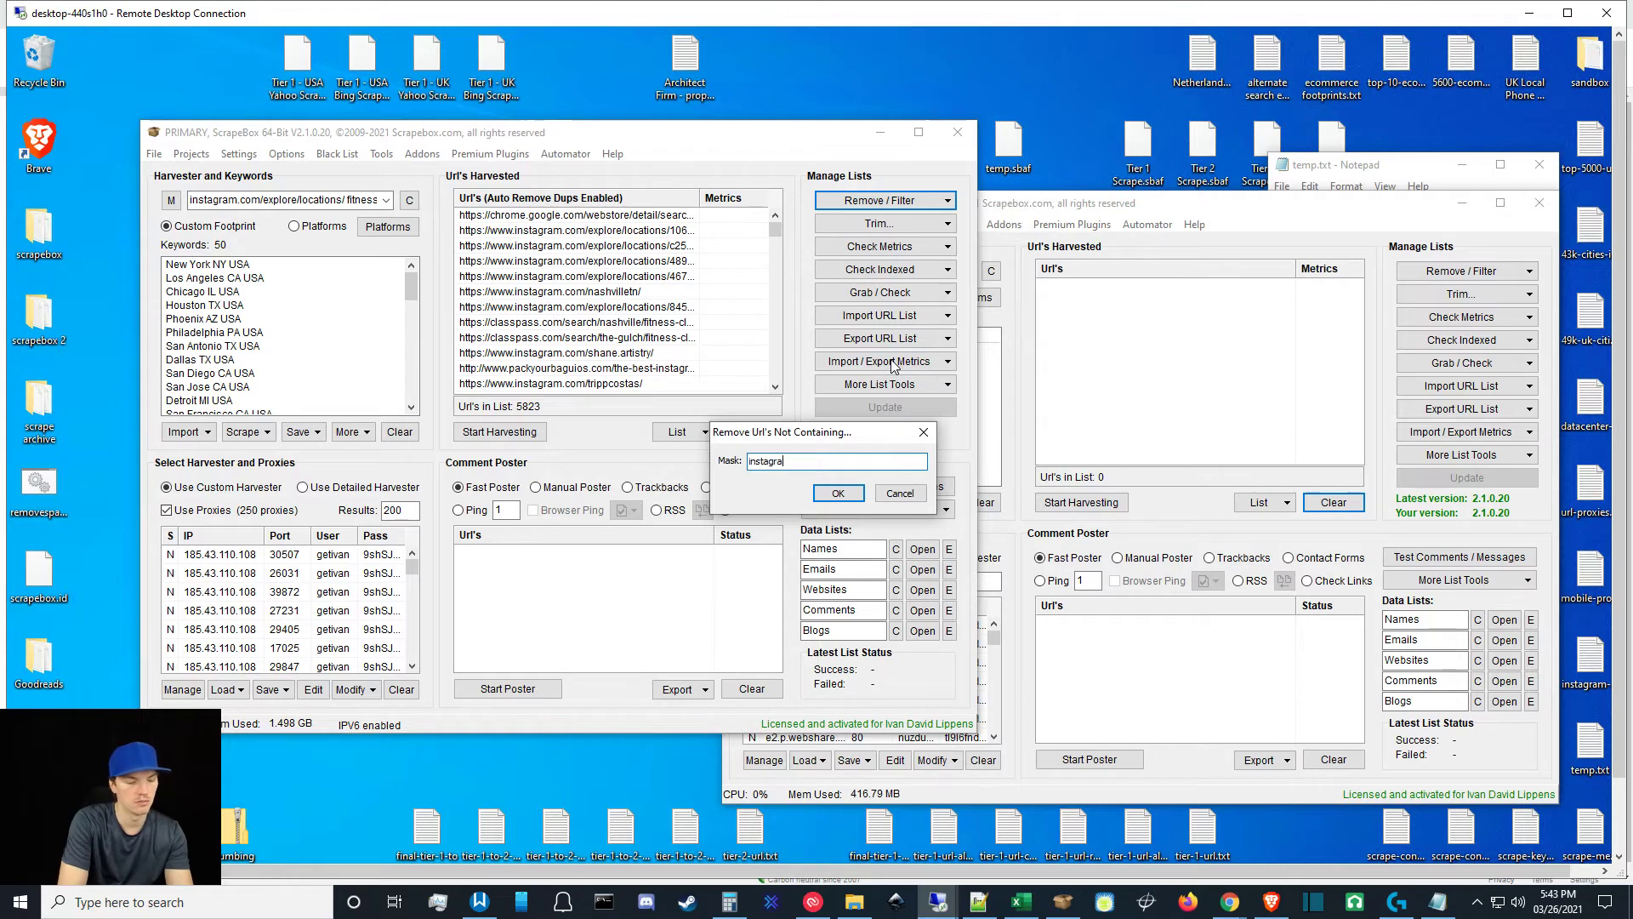
type("m.com")
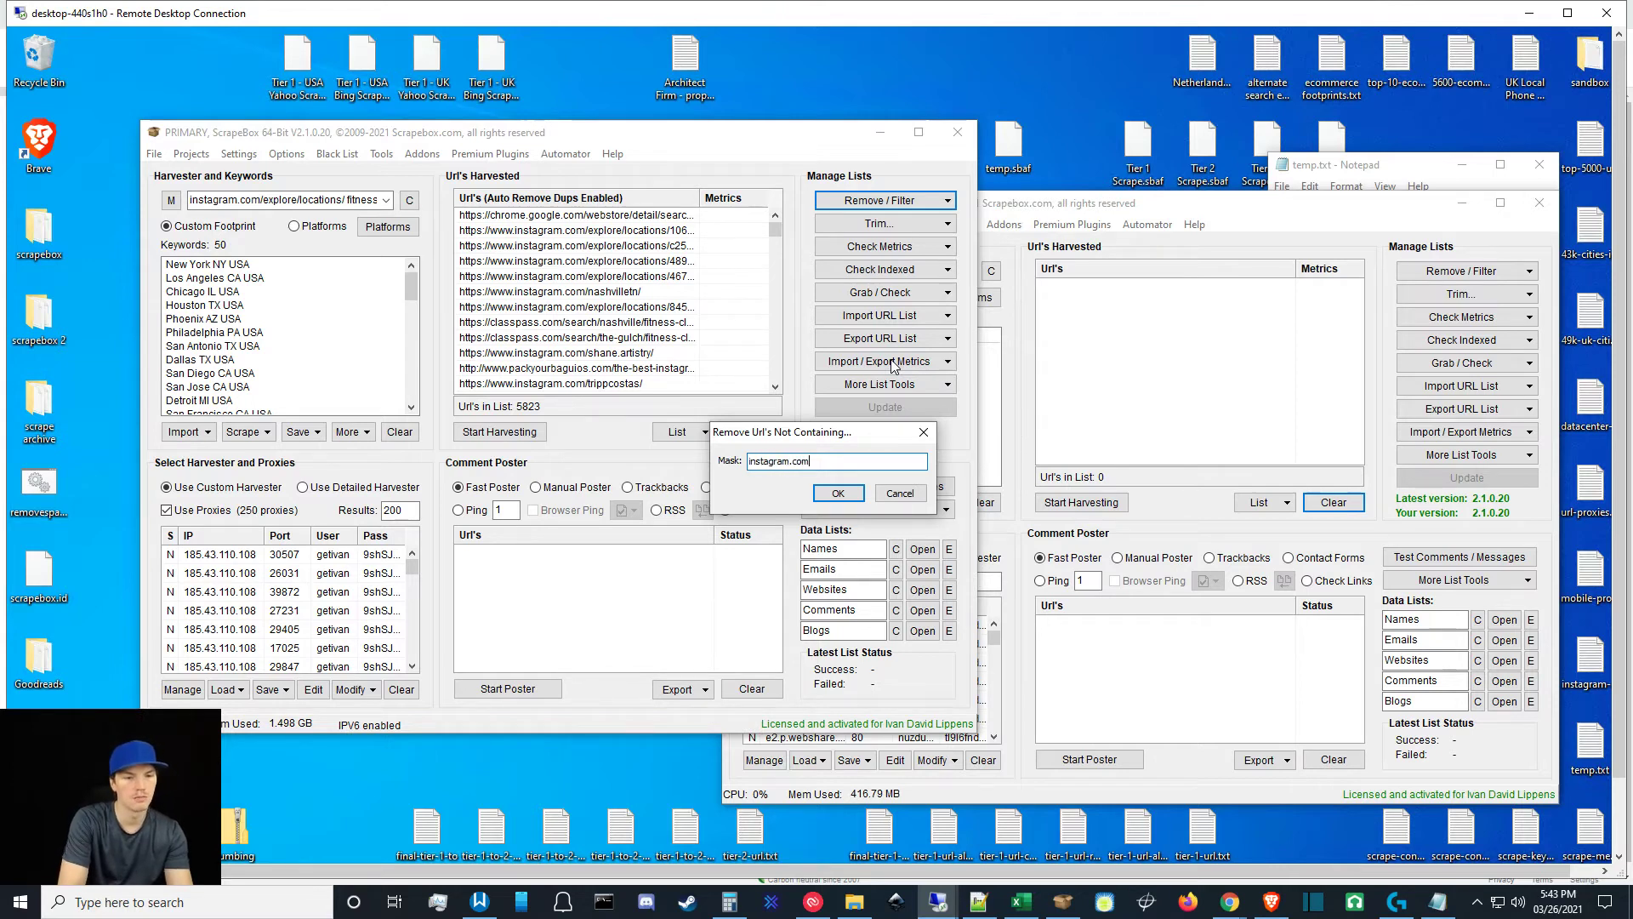
key("Return")
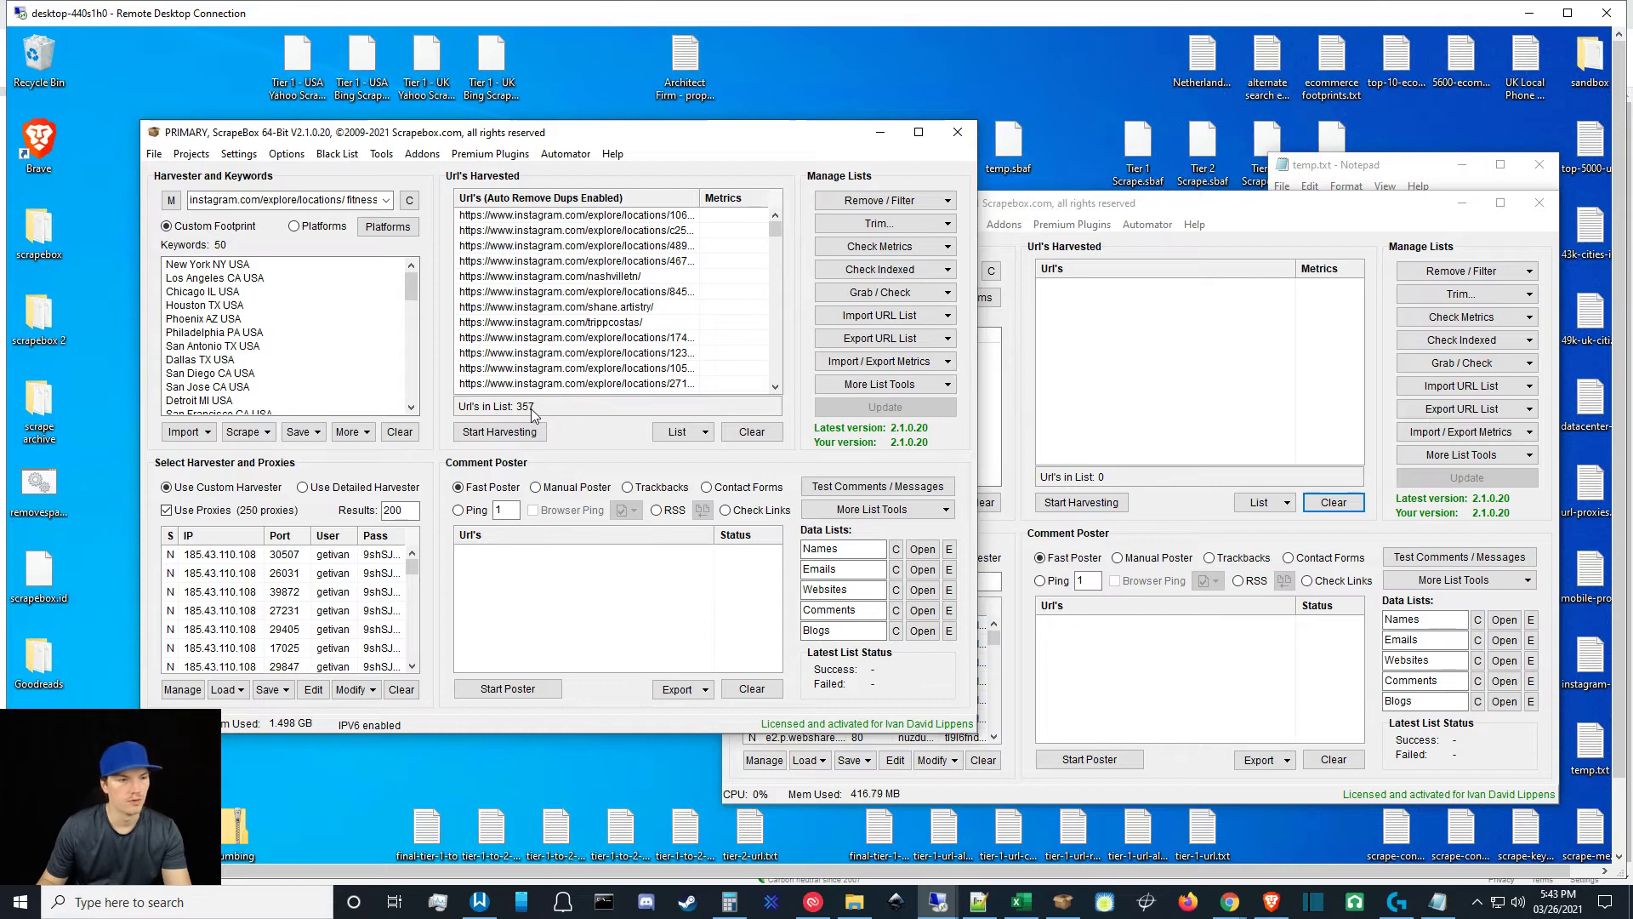
left_click(192, 204)
left_click(192, 204)
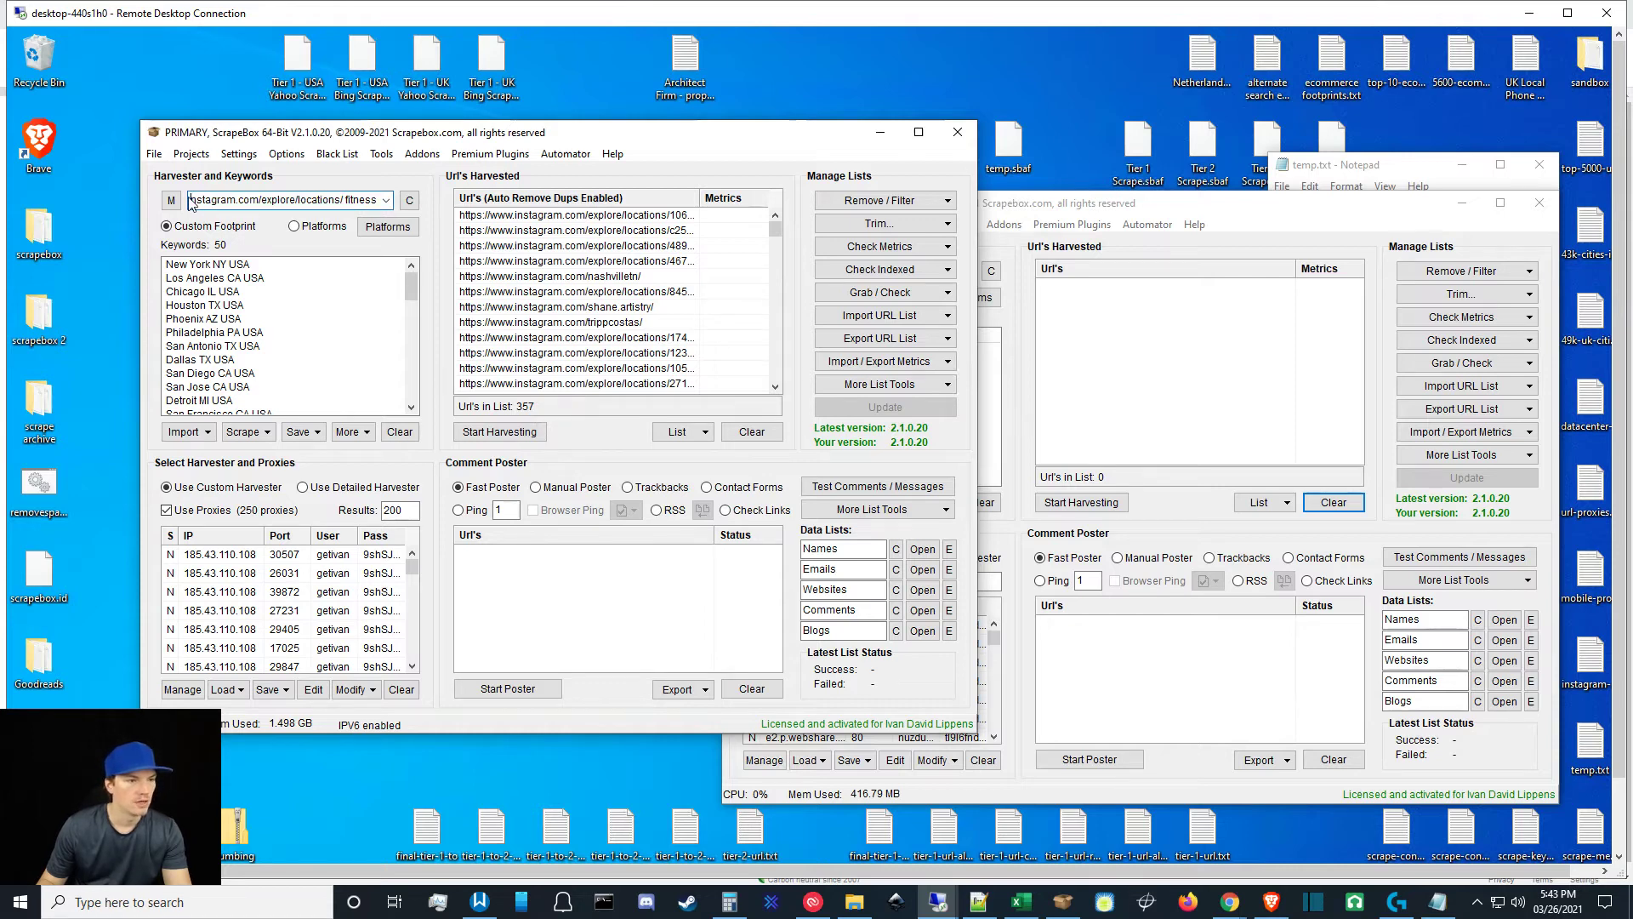
key("BackSpace")
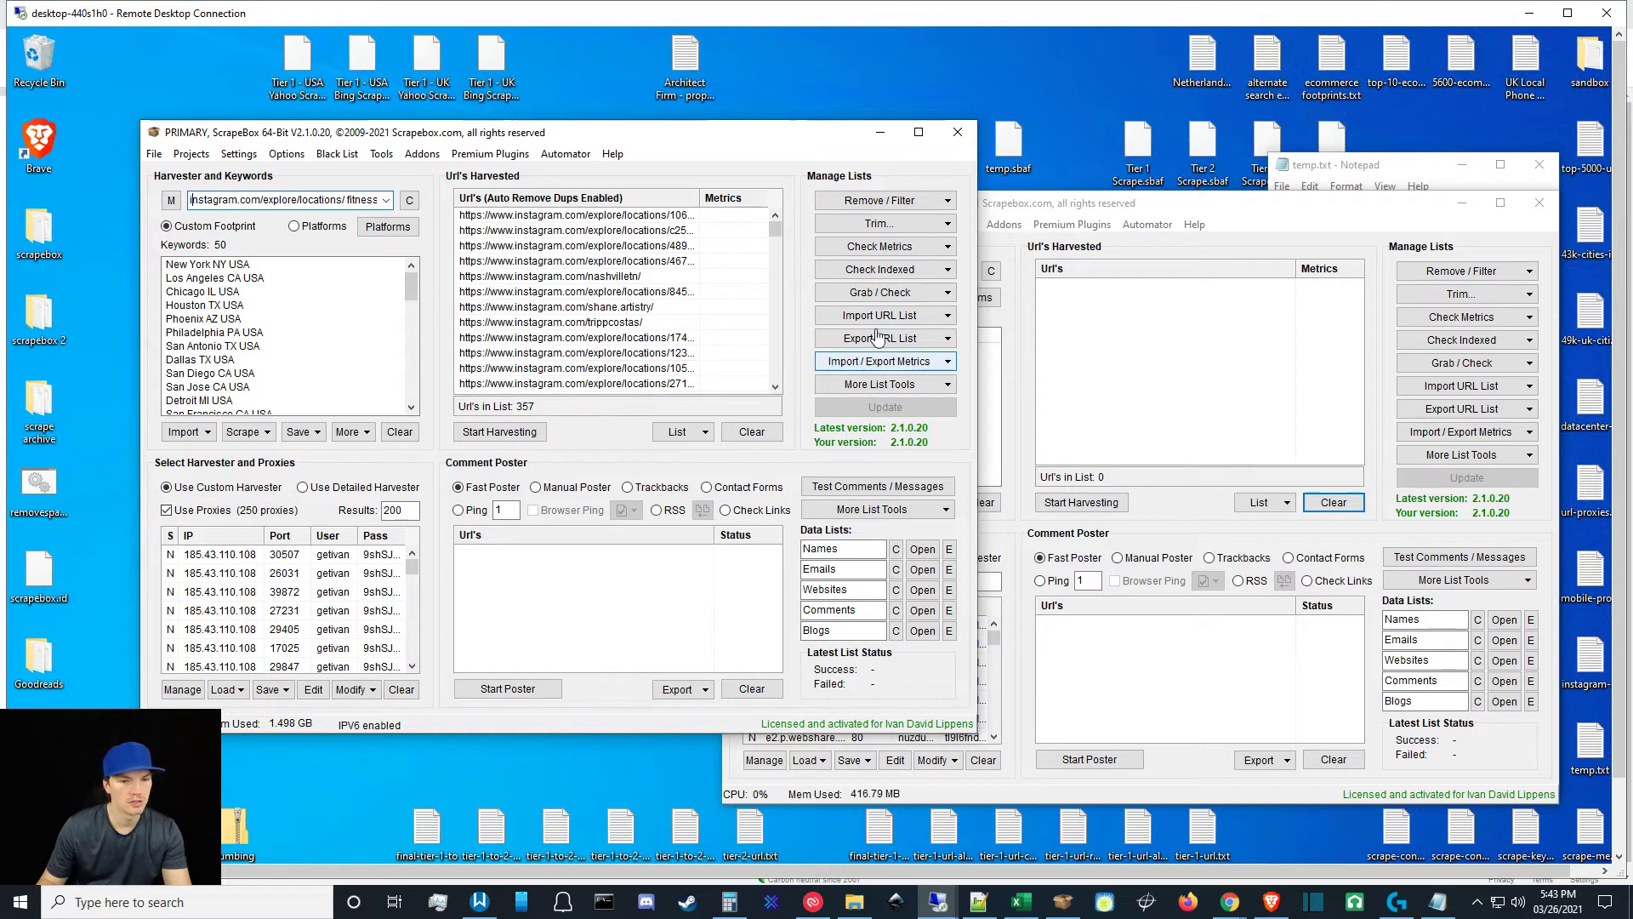
Open the tool for grabbing emails by crawling a site and check its data folder for saved results.
left_click(895, 293)
left_click(898, 336)
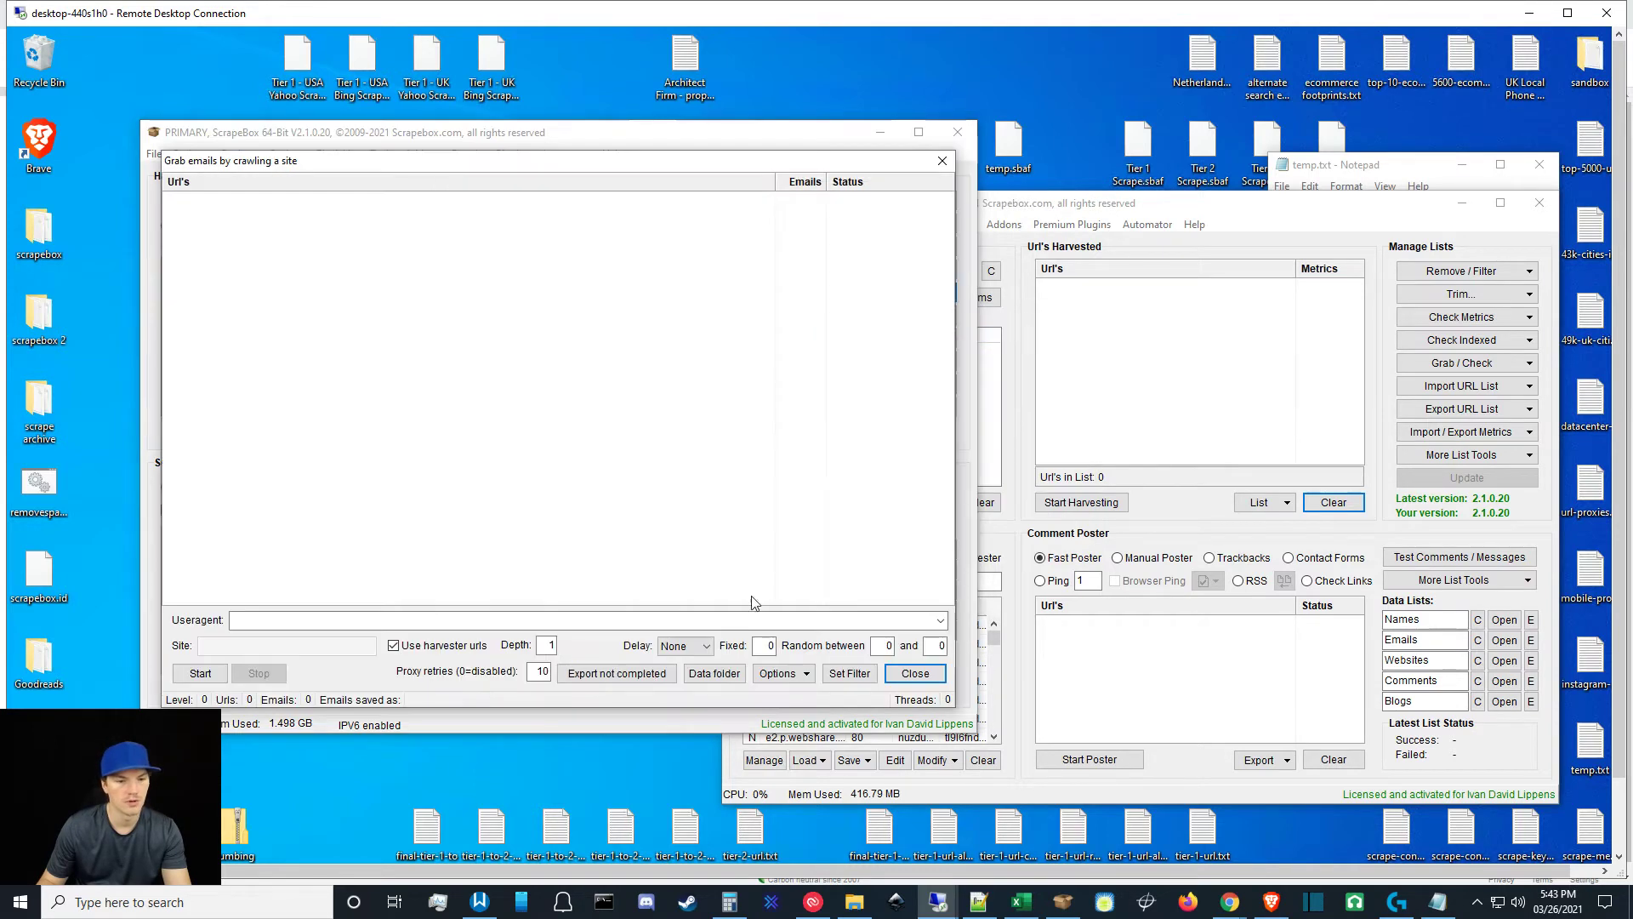
left_click(713, 673)
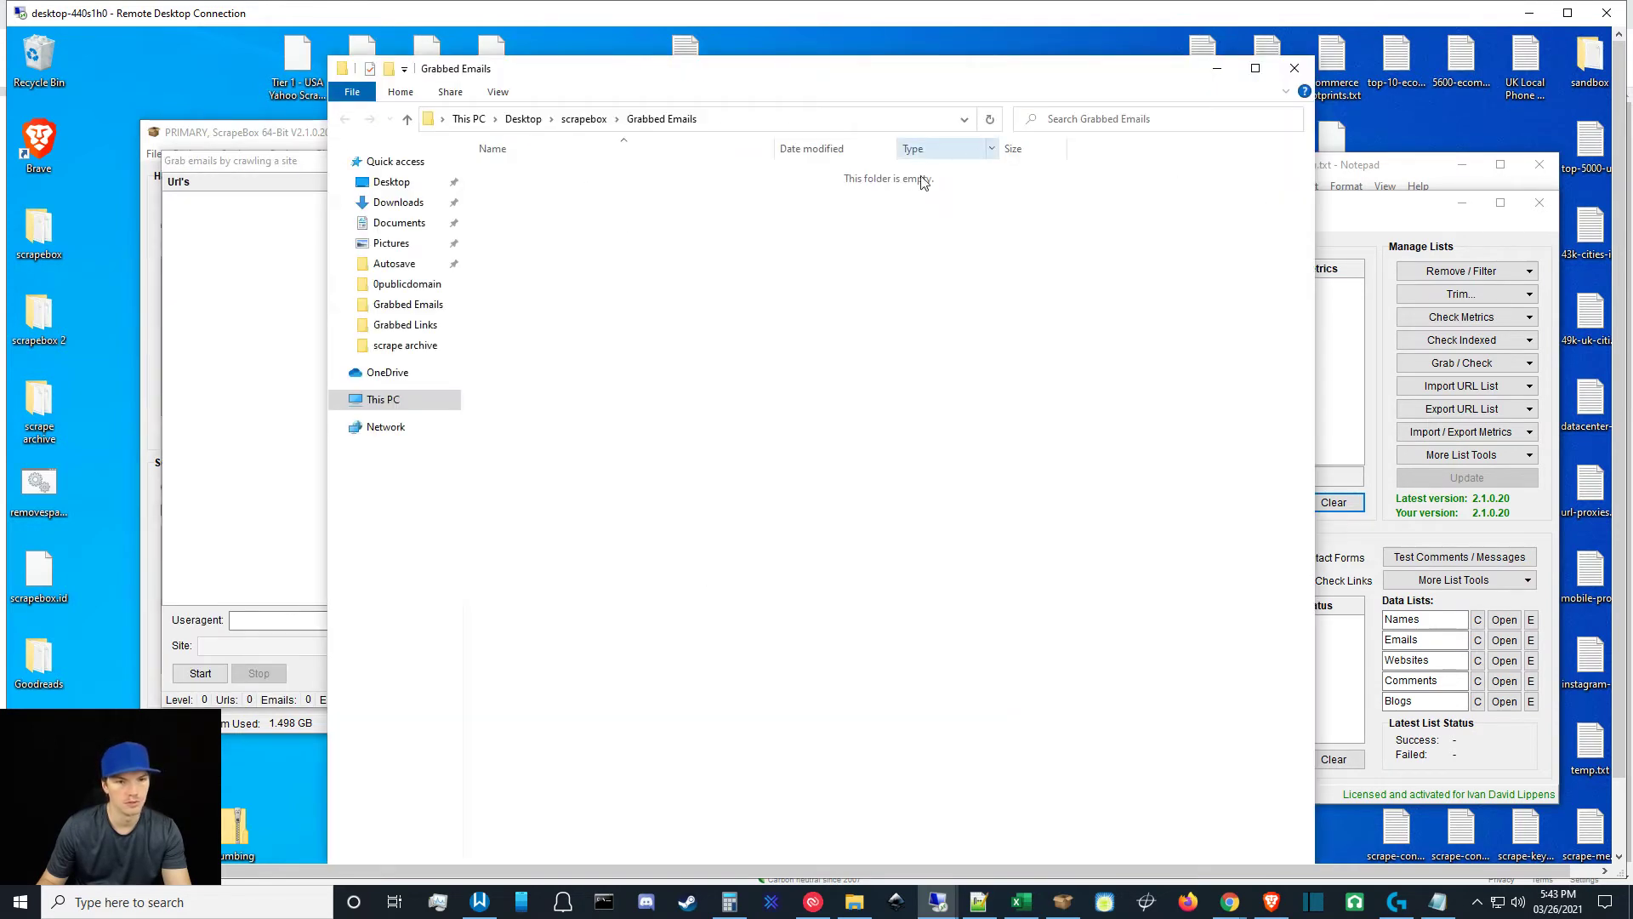
left_click(1294, 68)
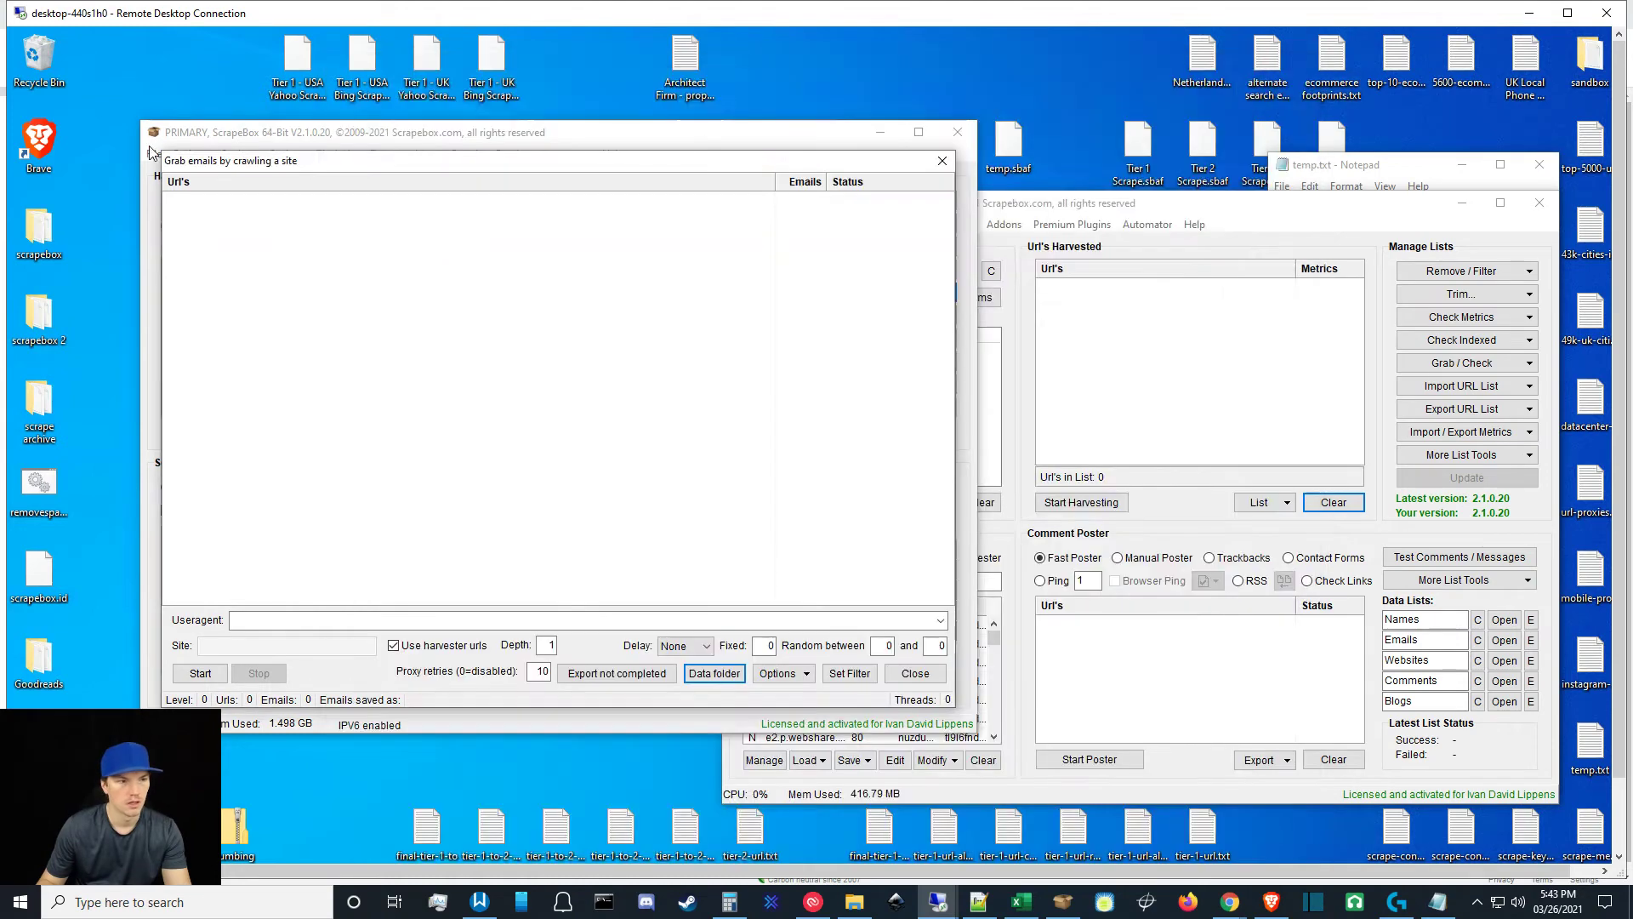
Restore the deleted email export 03-26-2021_17-38-26.txt from the Recycle Bin.
double_click(38, 56)
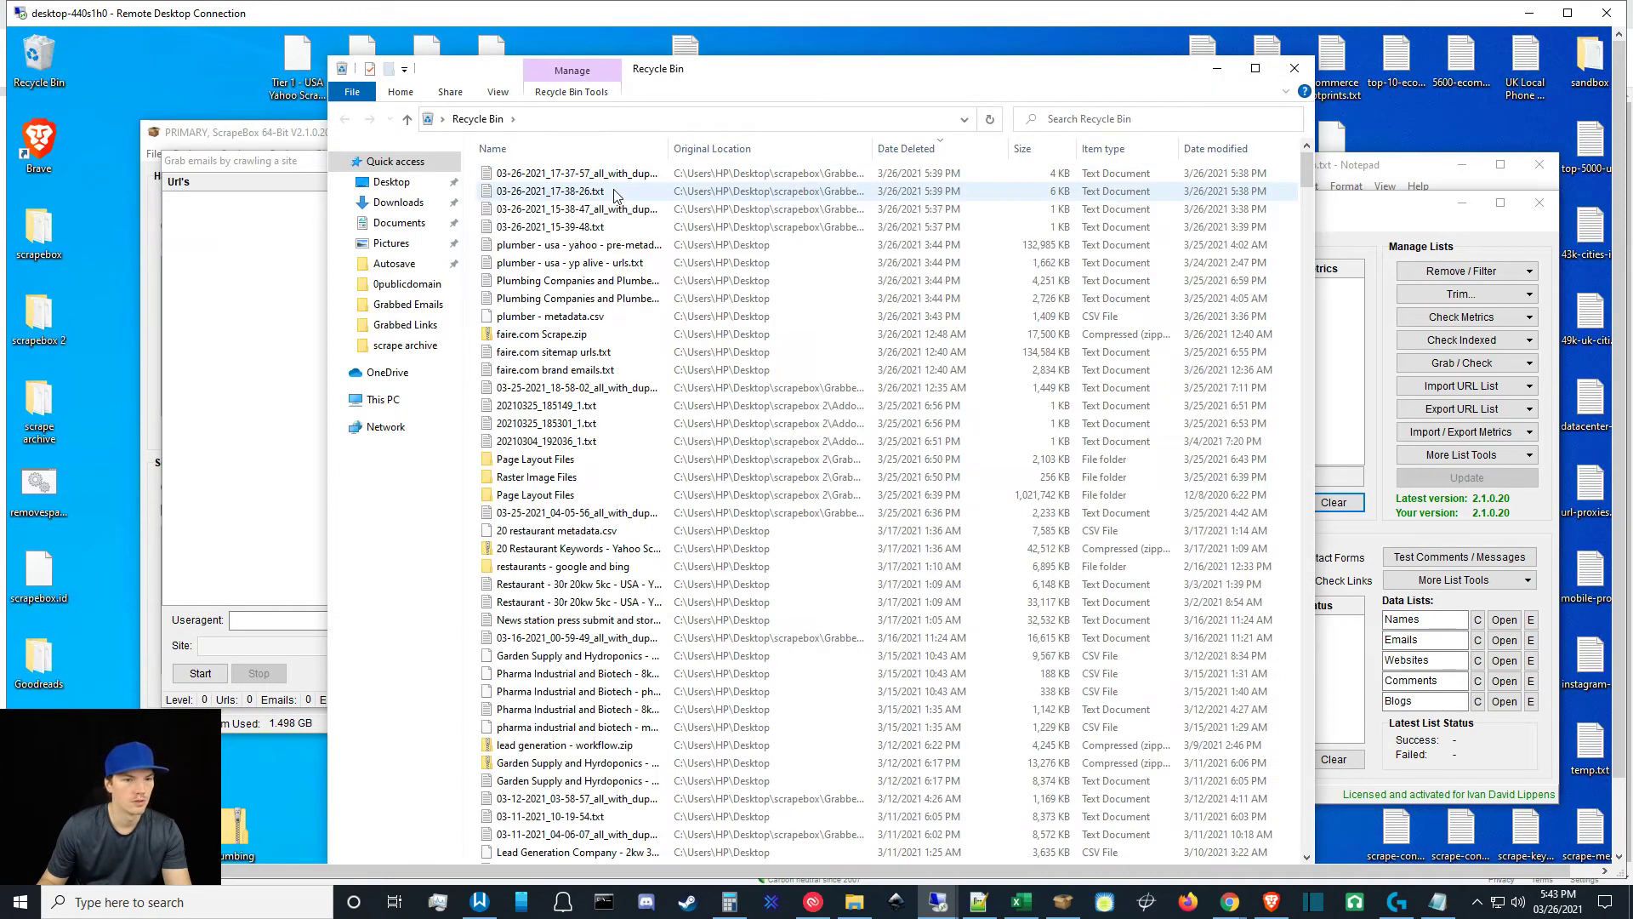
double_click(587, 194)
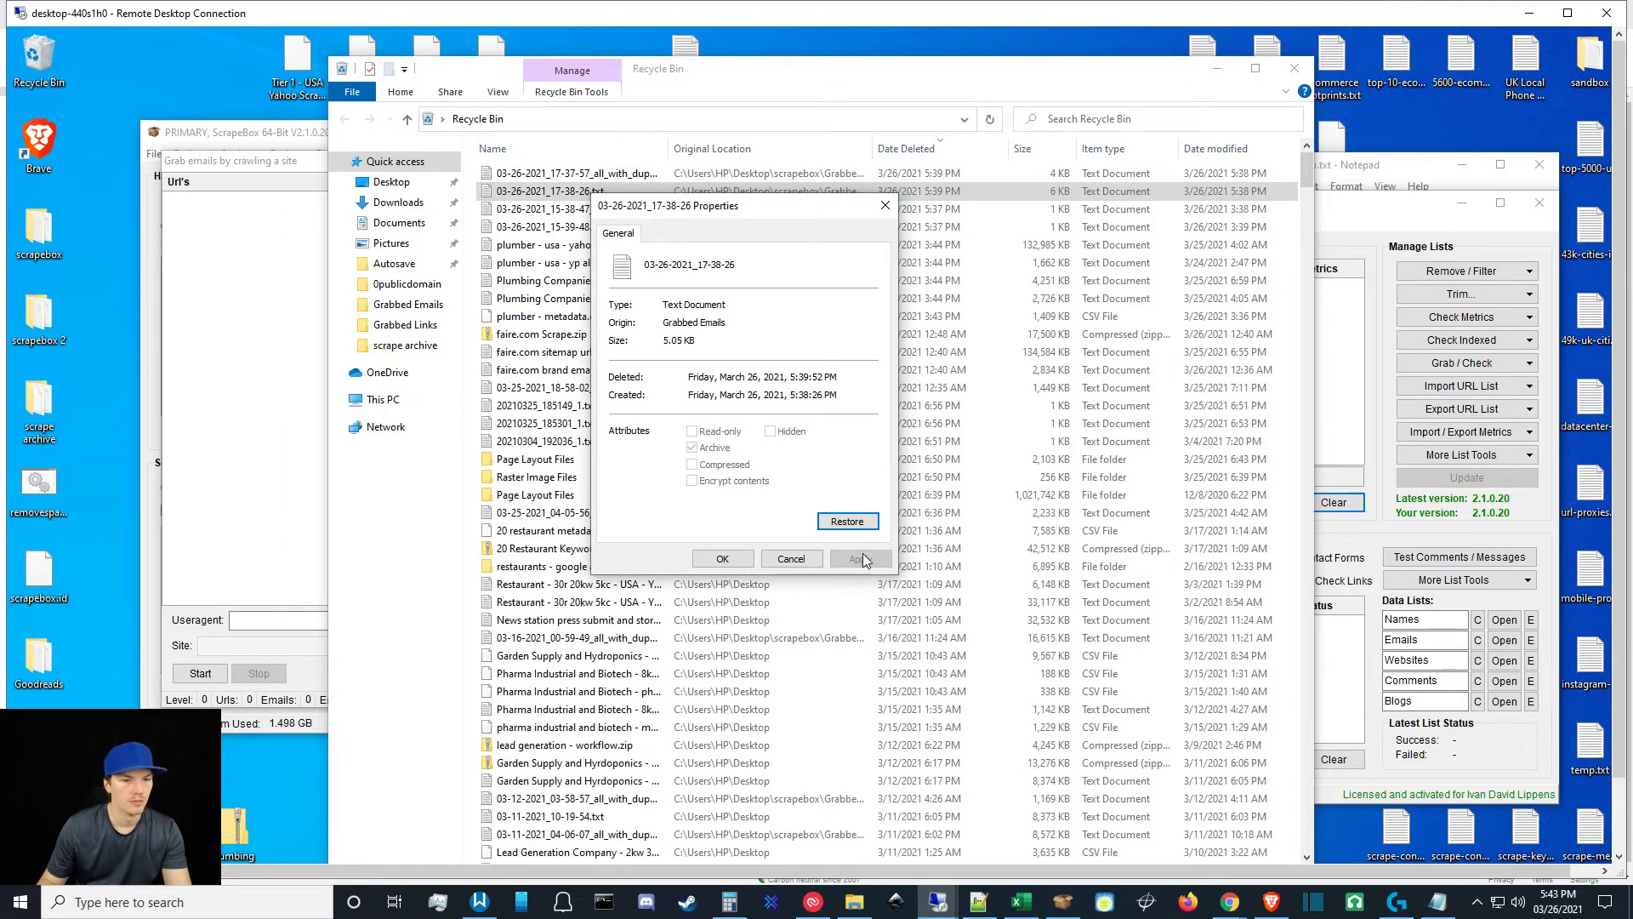
left_click(848, 520)
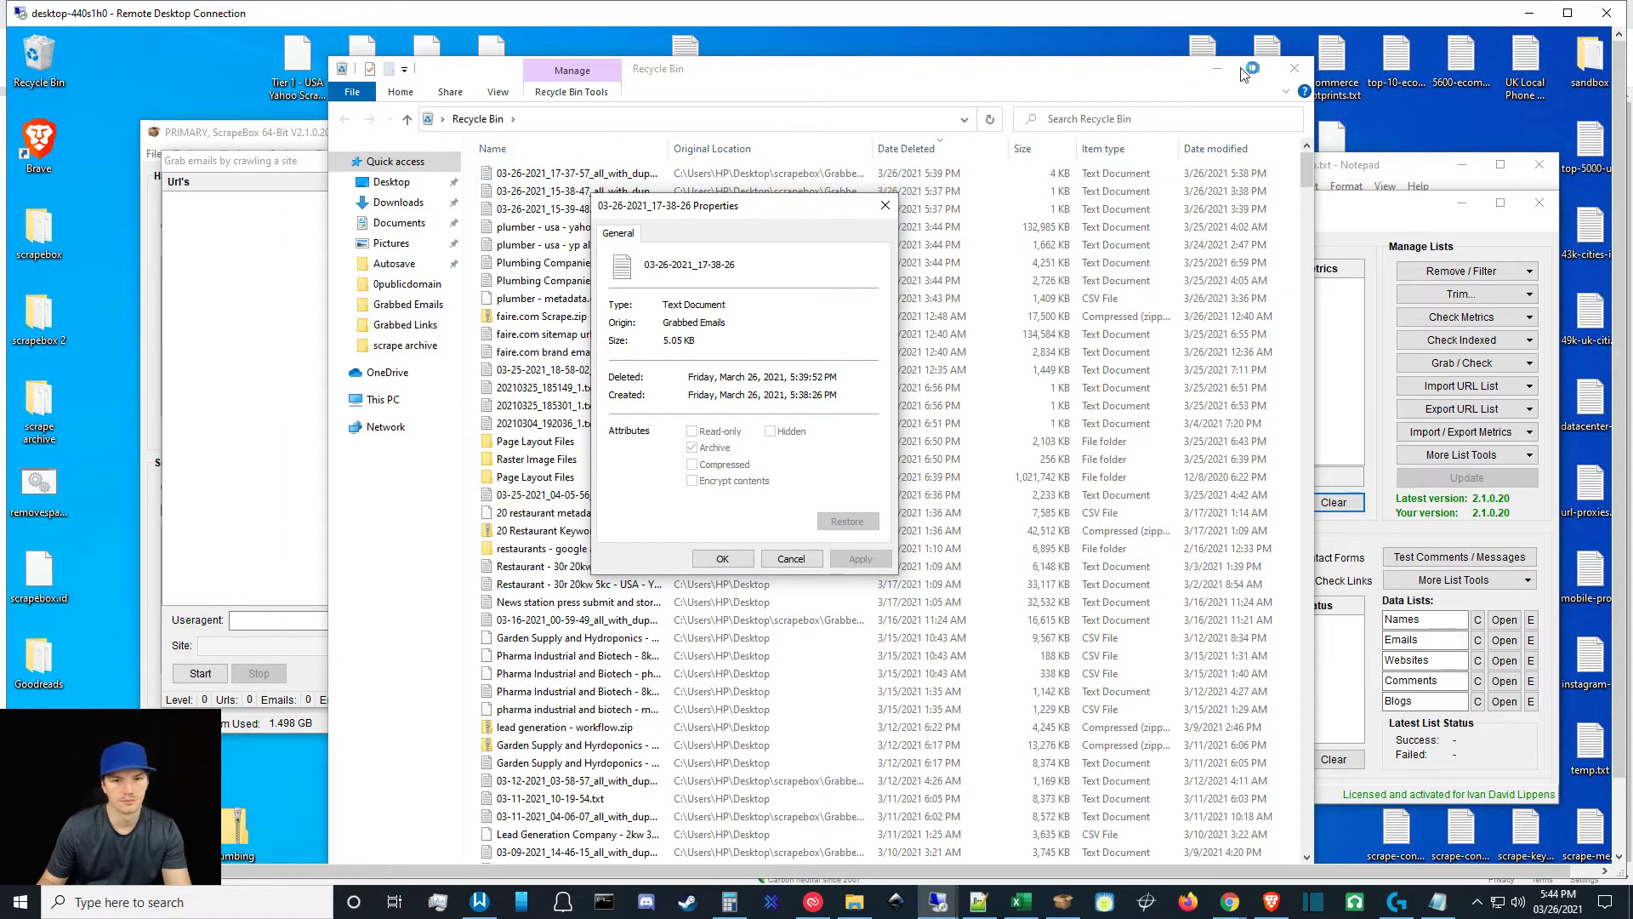
left_click(1294, 68)
left_click(774, 558)
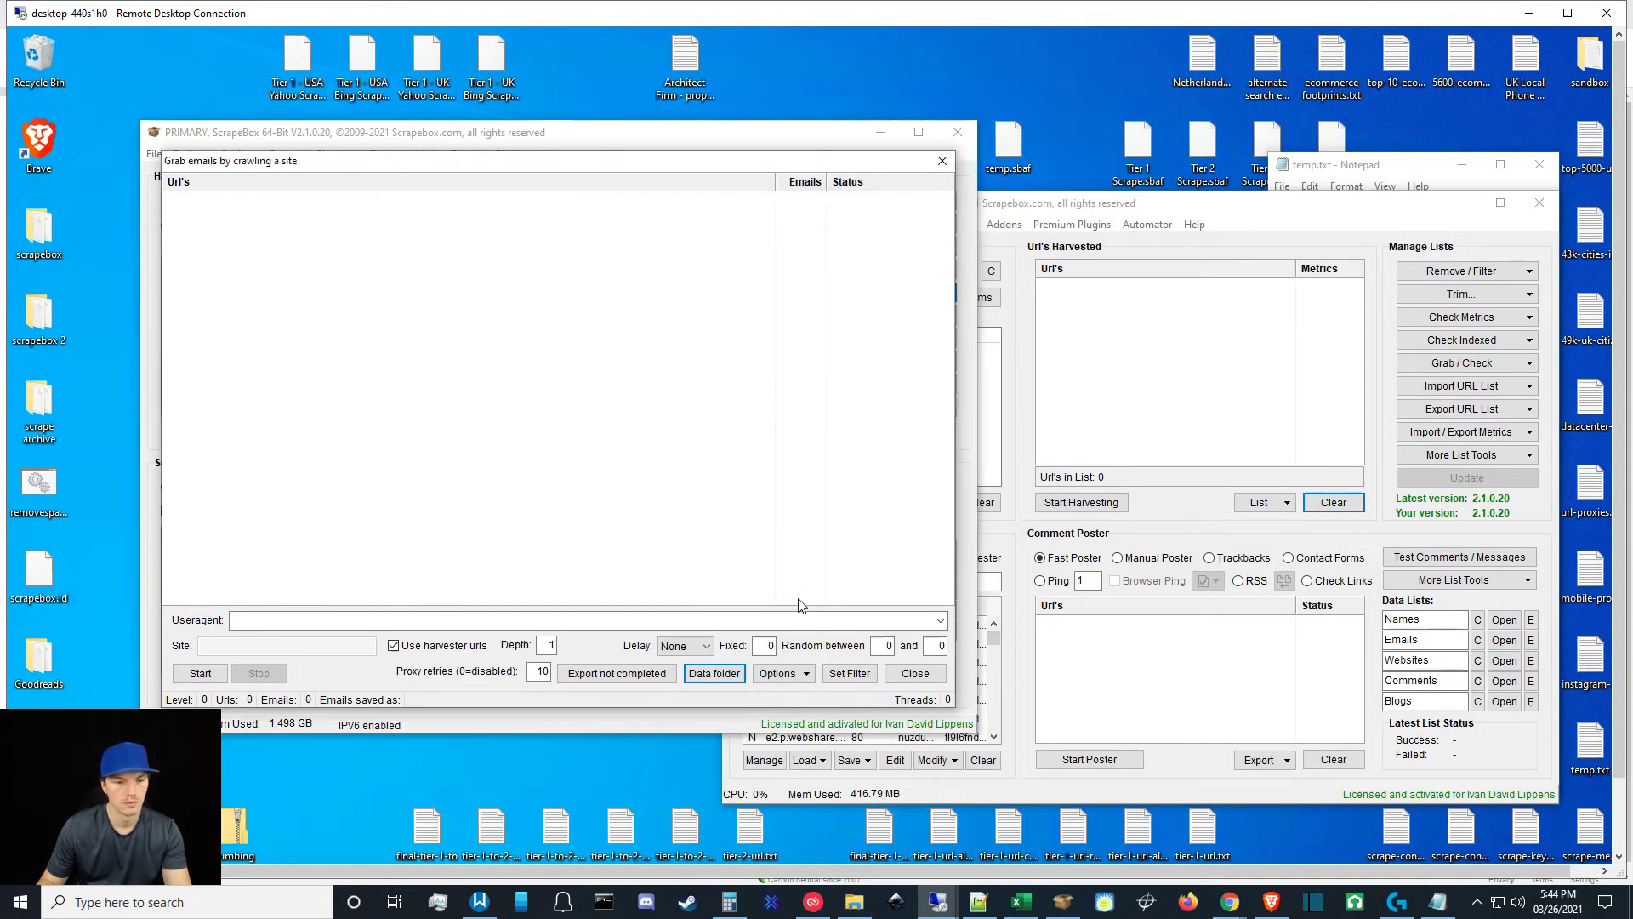
Open the restored email export from the grabber's data folder and copy the Colorado Springs location URL on its last line.
left_click(717, 674)
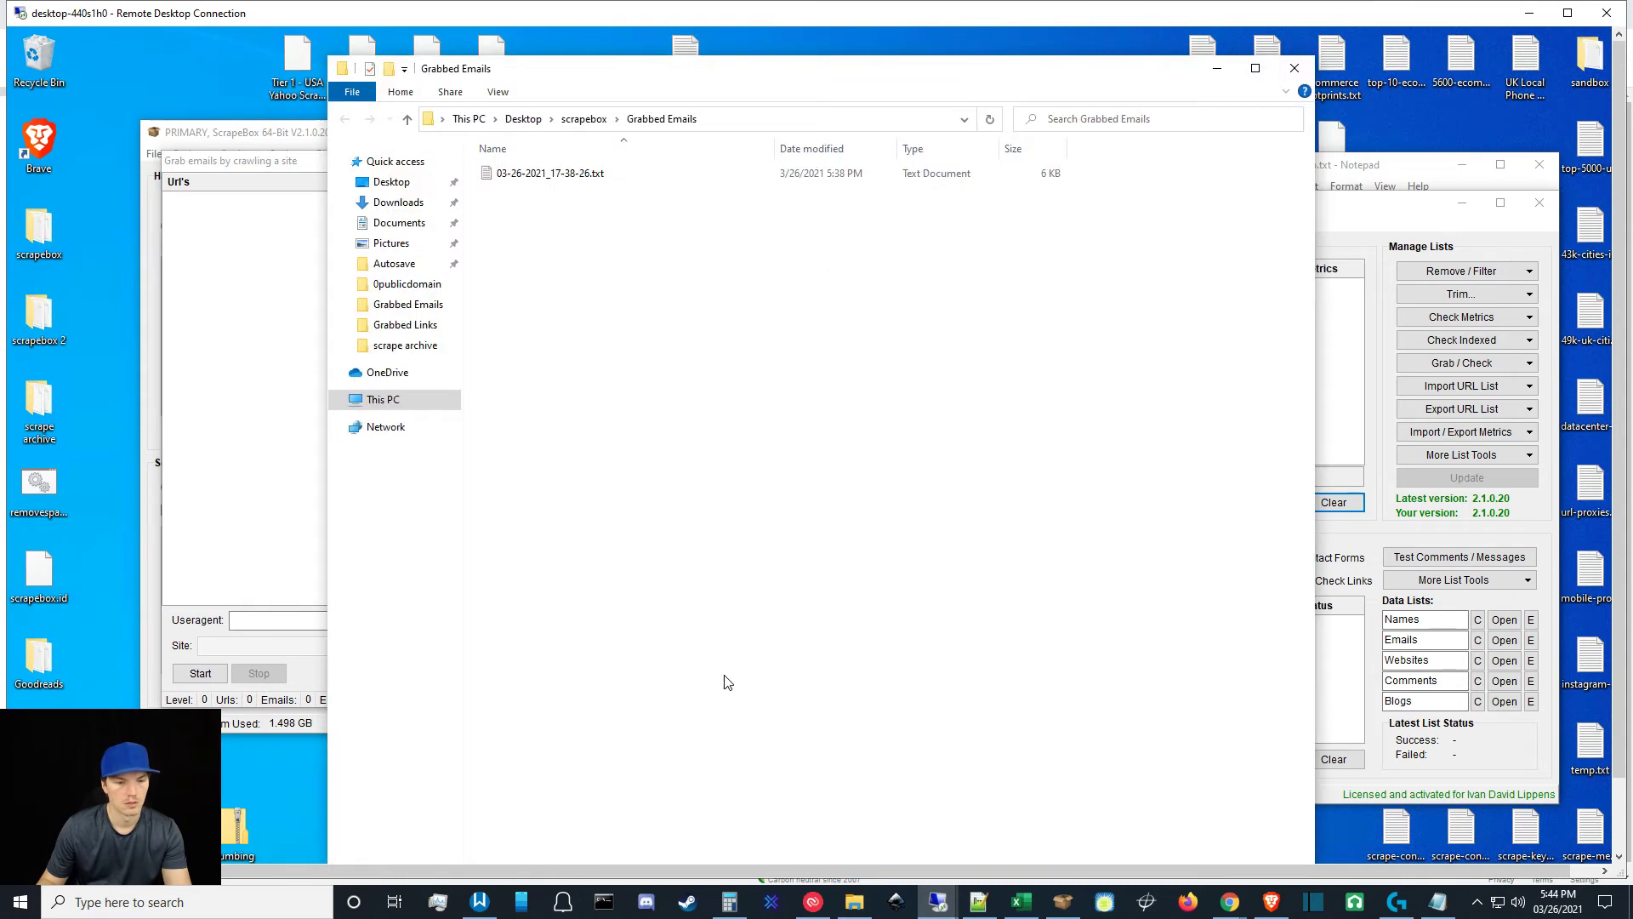
double_click(550, 173)
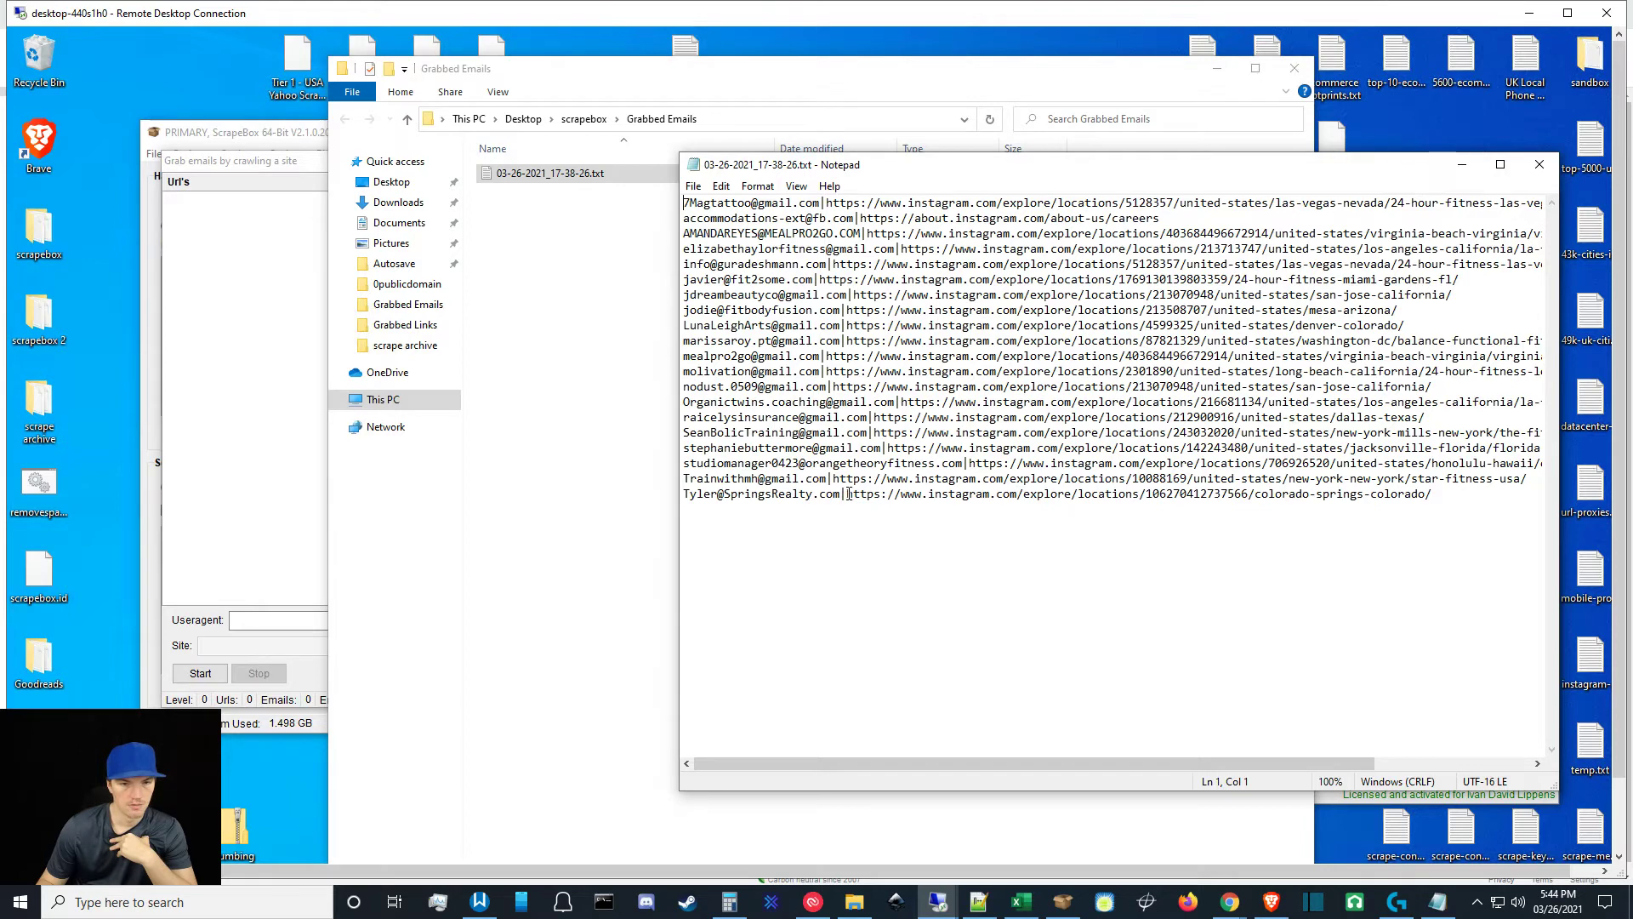
left_click_drag(846, 493, 1418, 509)
key("ctrl+c")
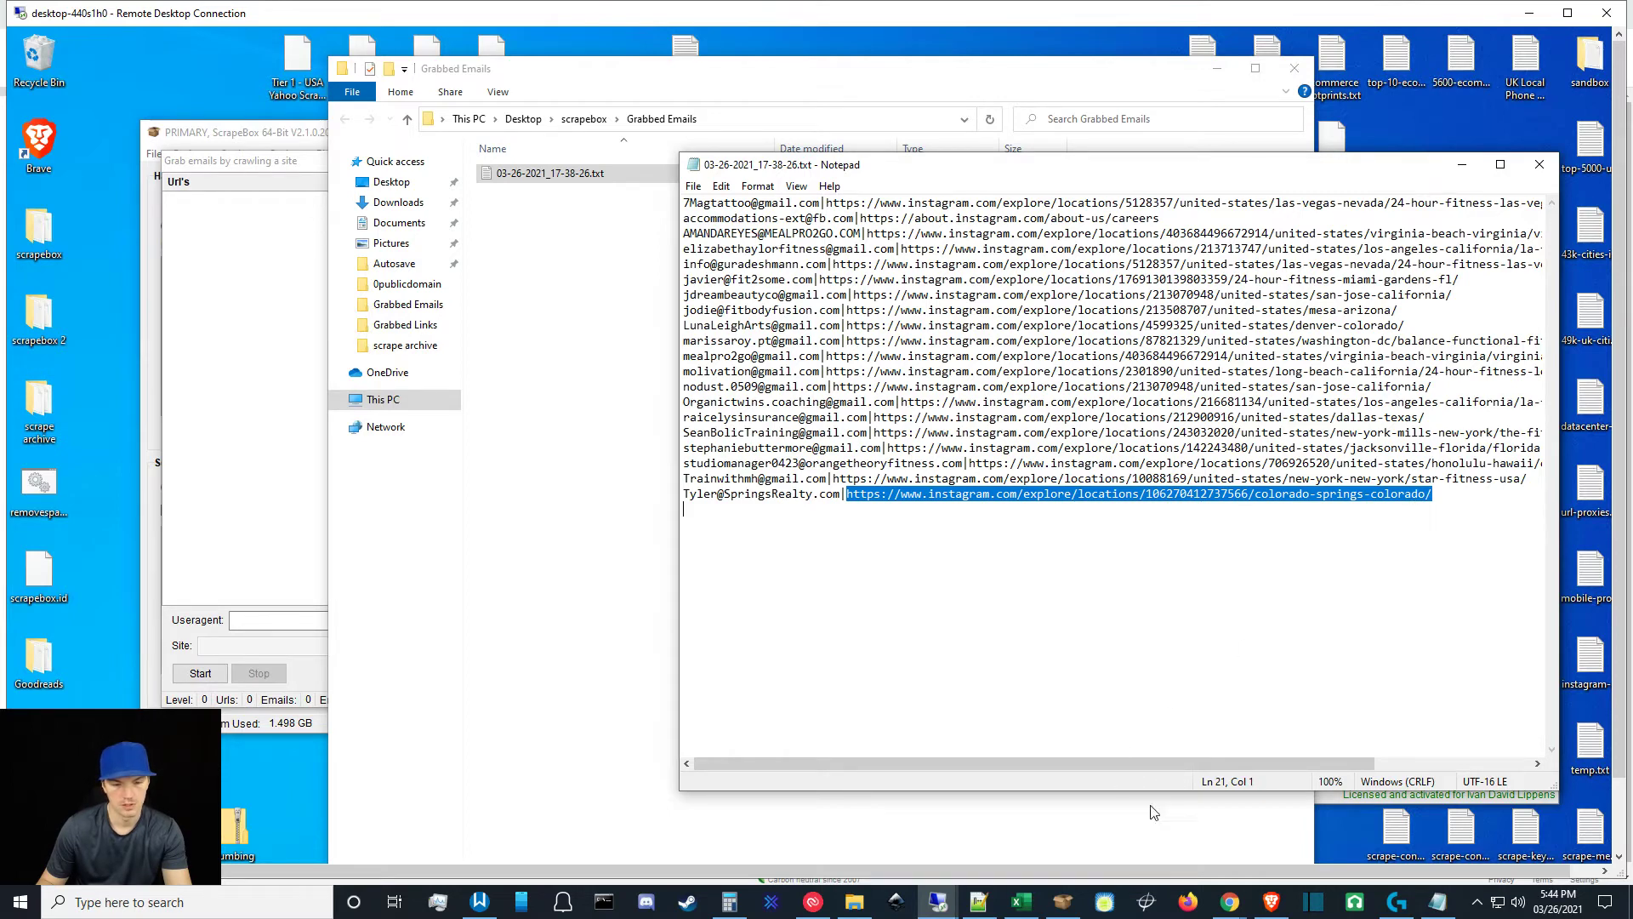
Open the copied Colorado Springs location URL in Brave, browse its posts, close the page and return to the remote desktop.
left_click(1271, 902)
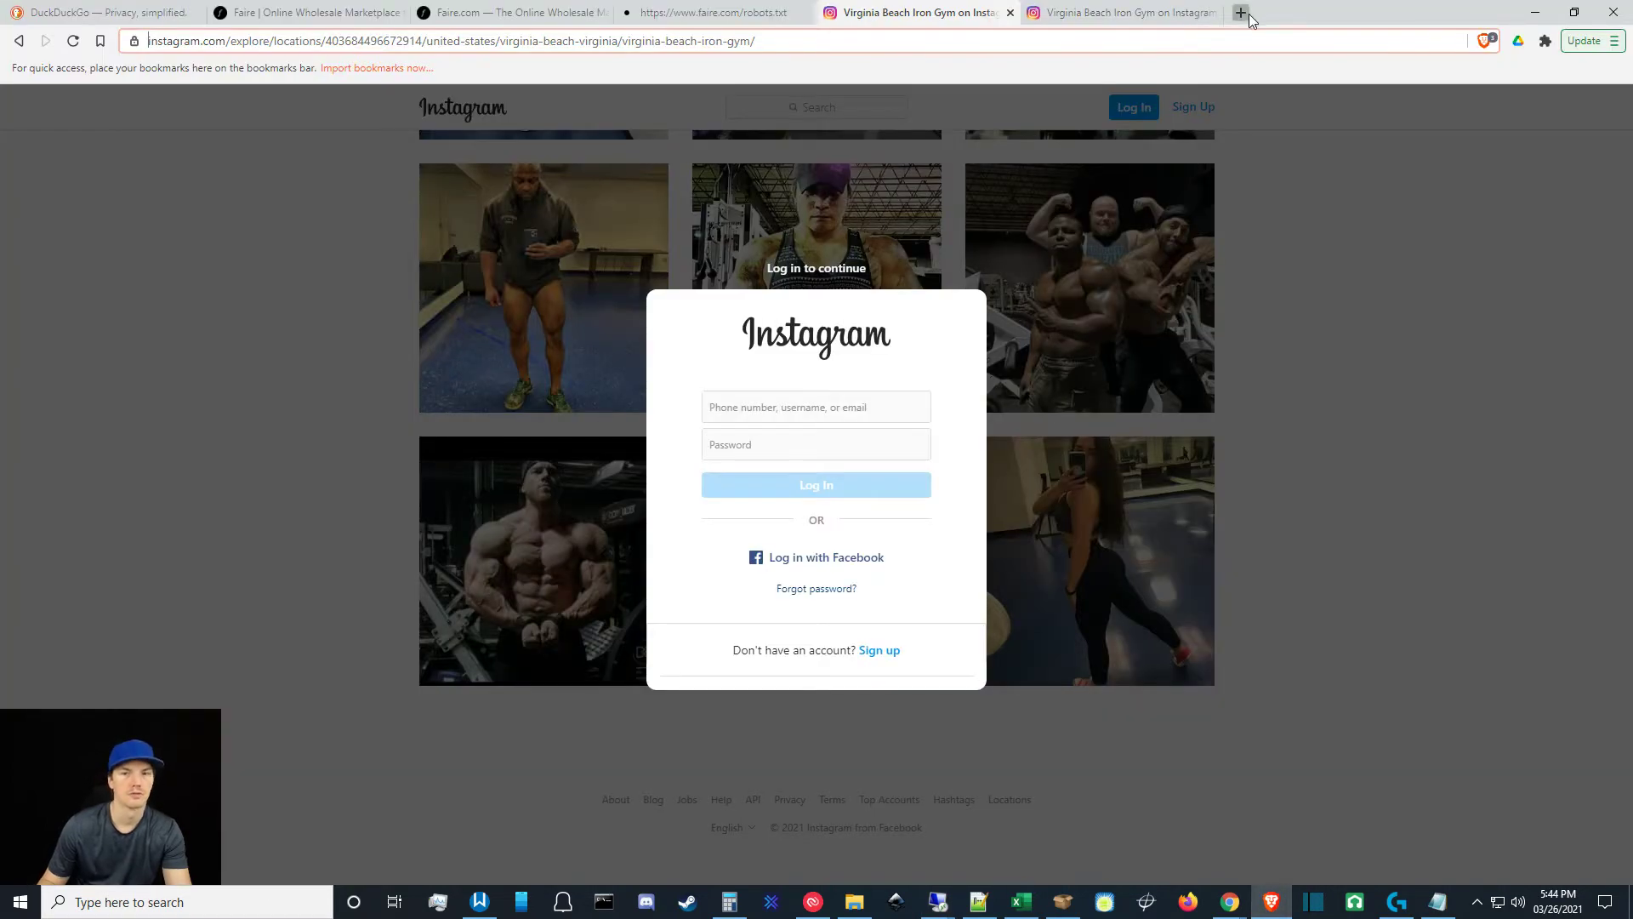
left_click(1250, 18)
key("ctrl+v")
key("Return")
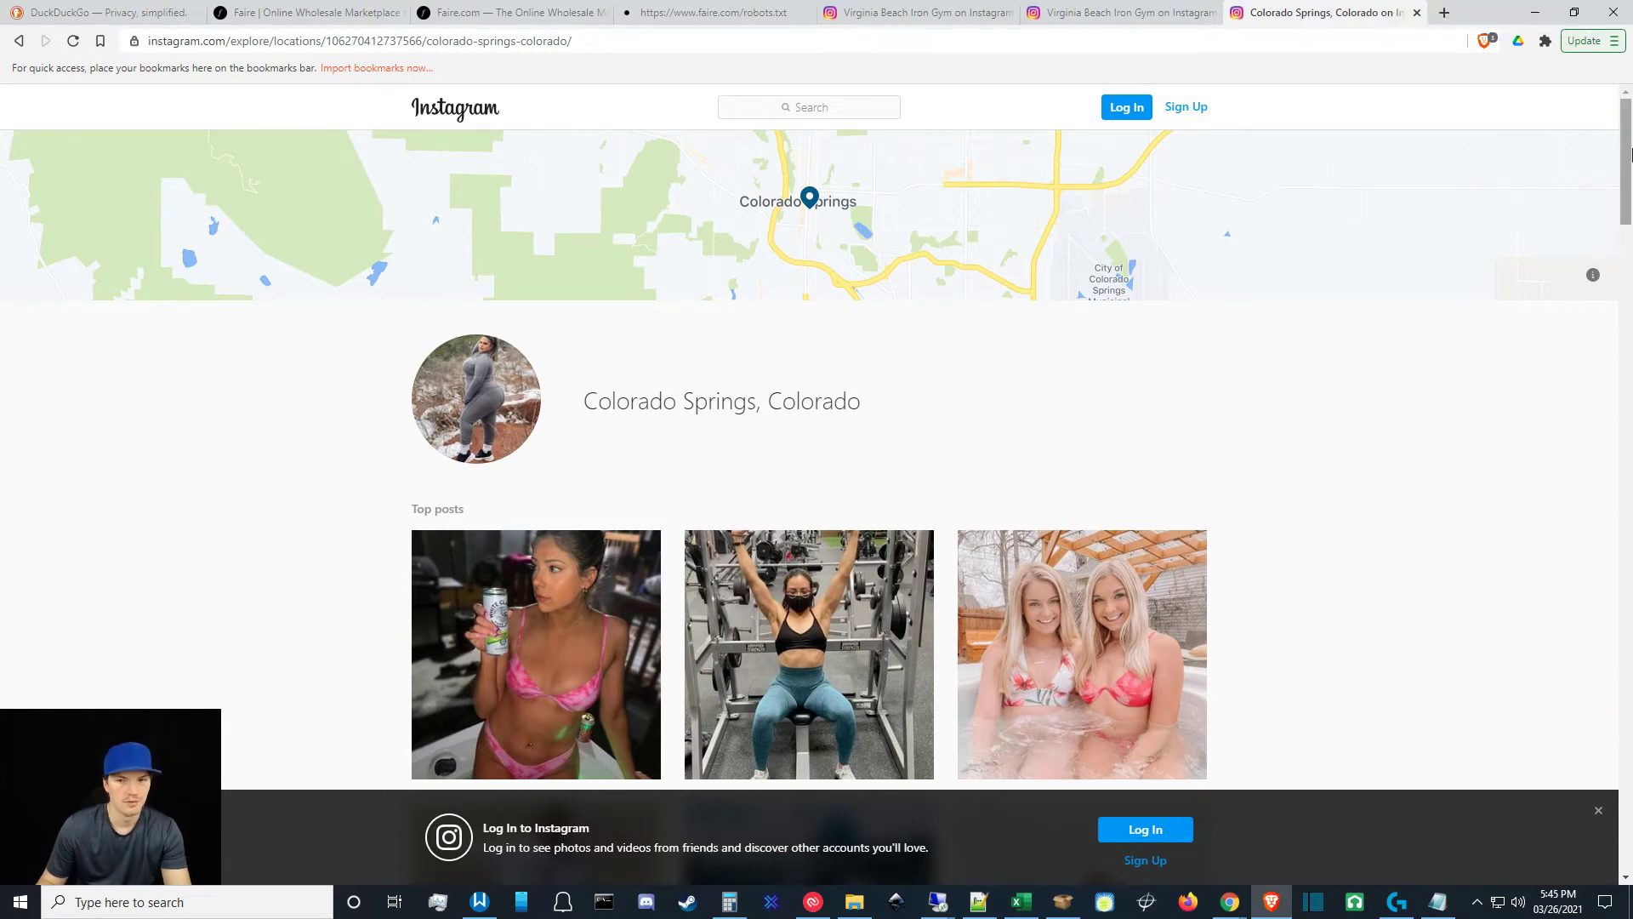
left_click_drag(1625, 178, 1608, 840)
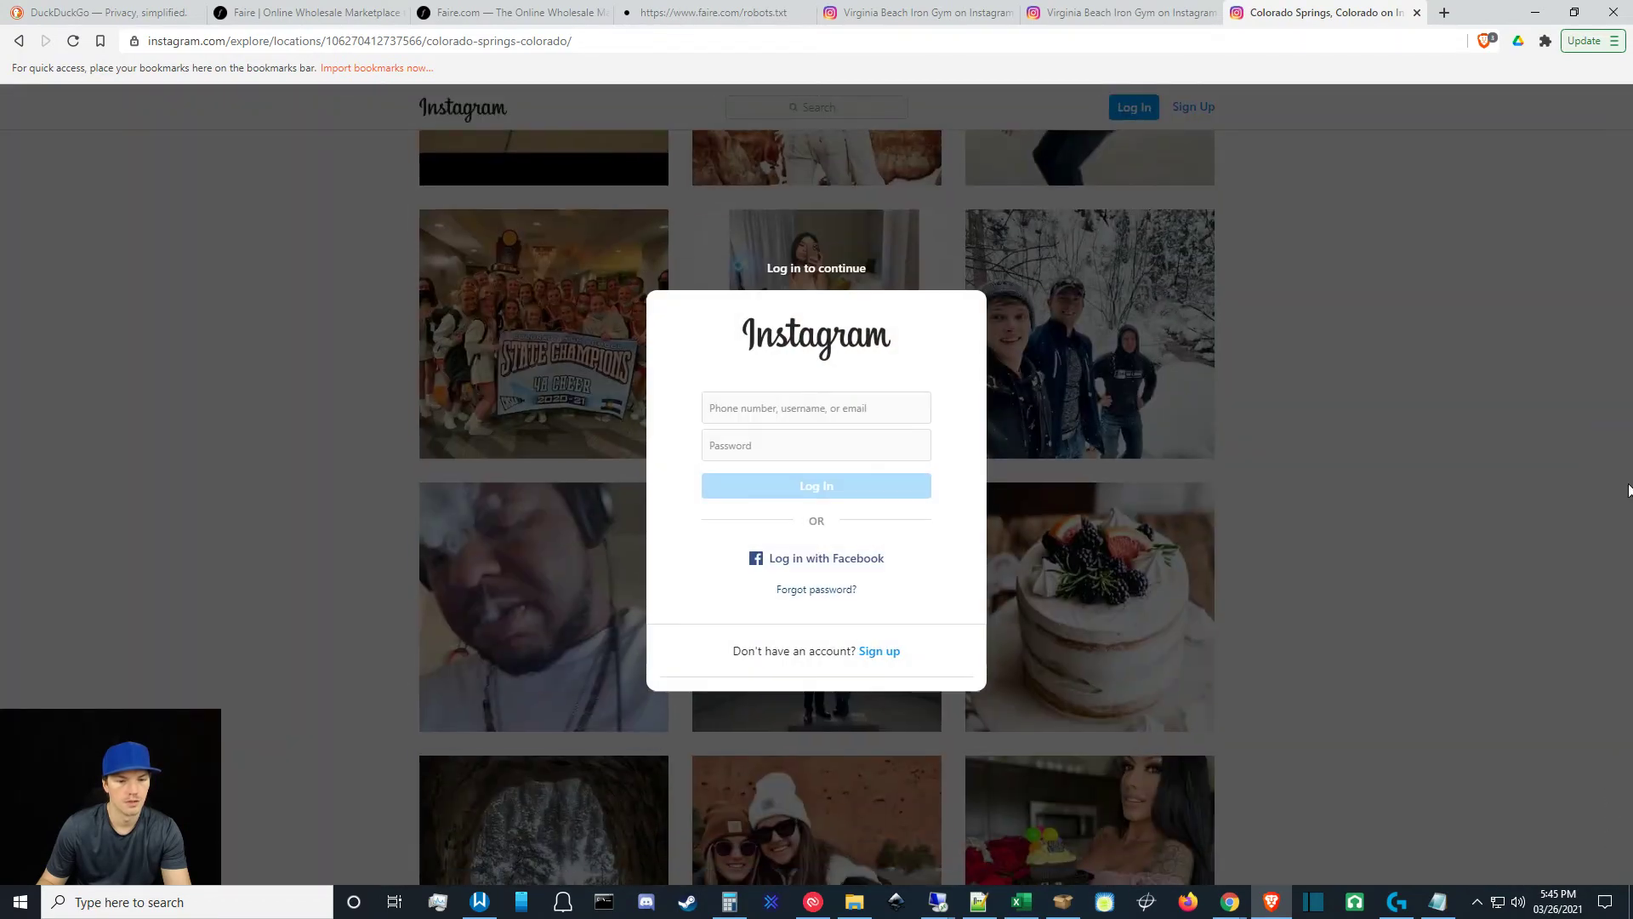
left_click(1417, 13)
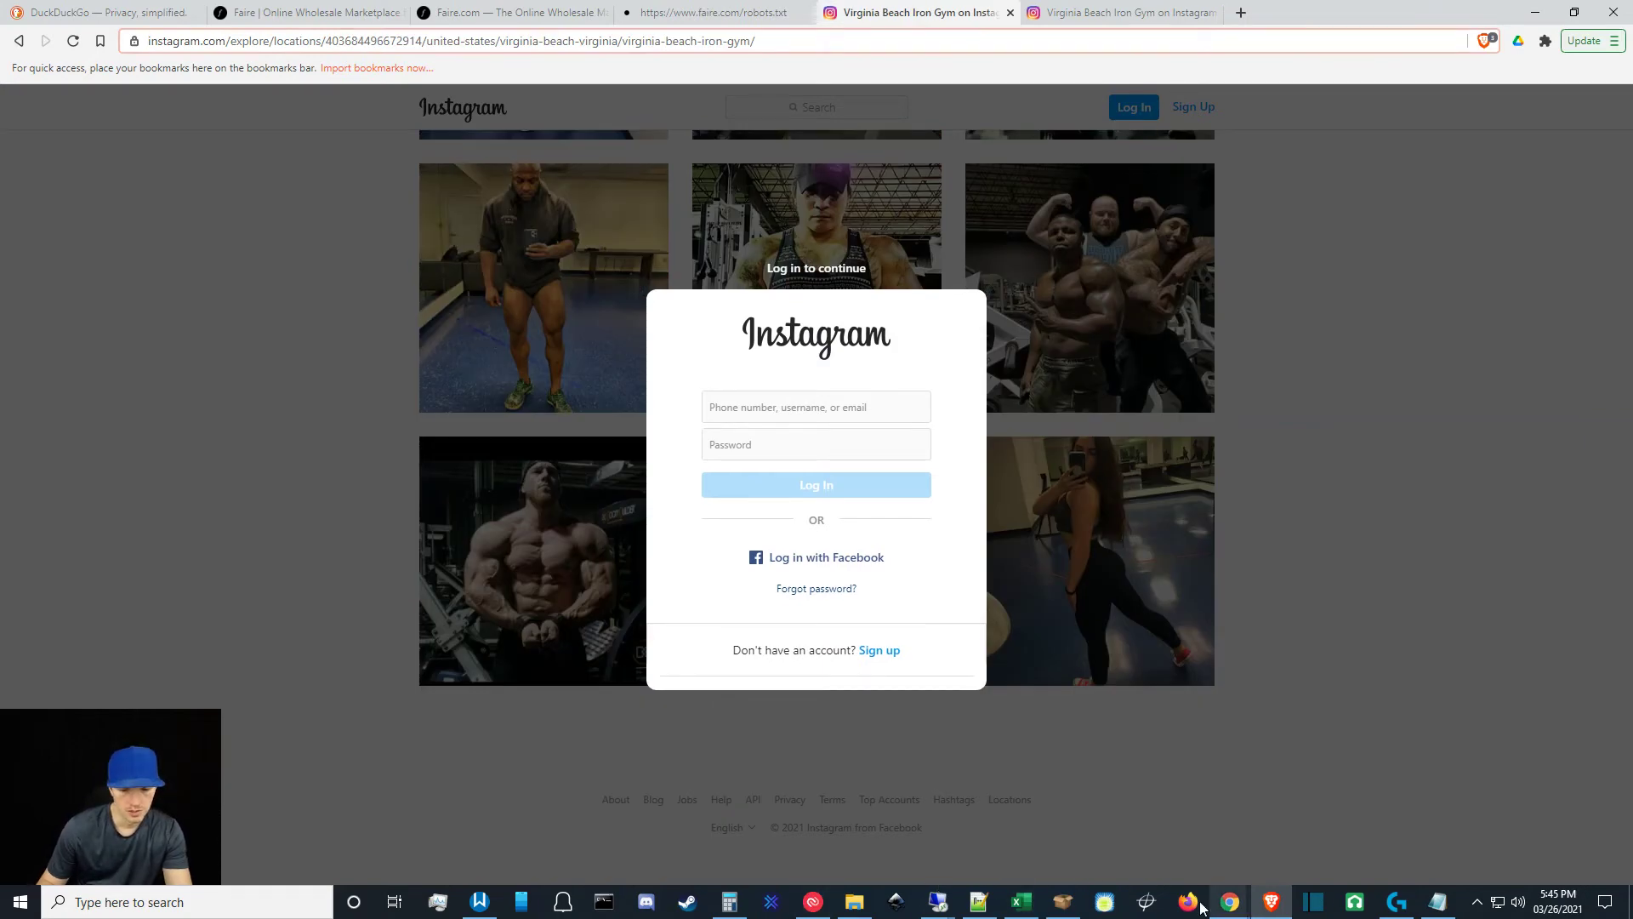
left_click(1535, 12)
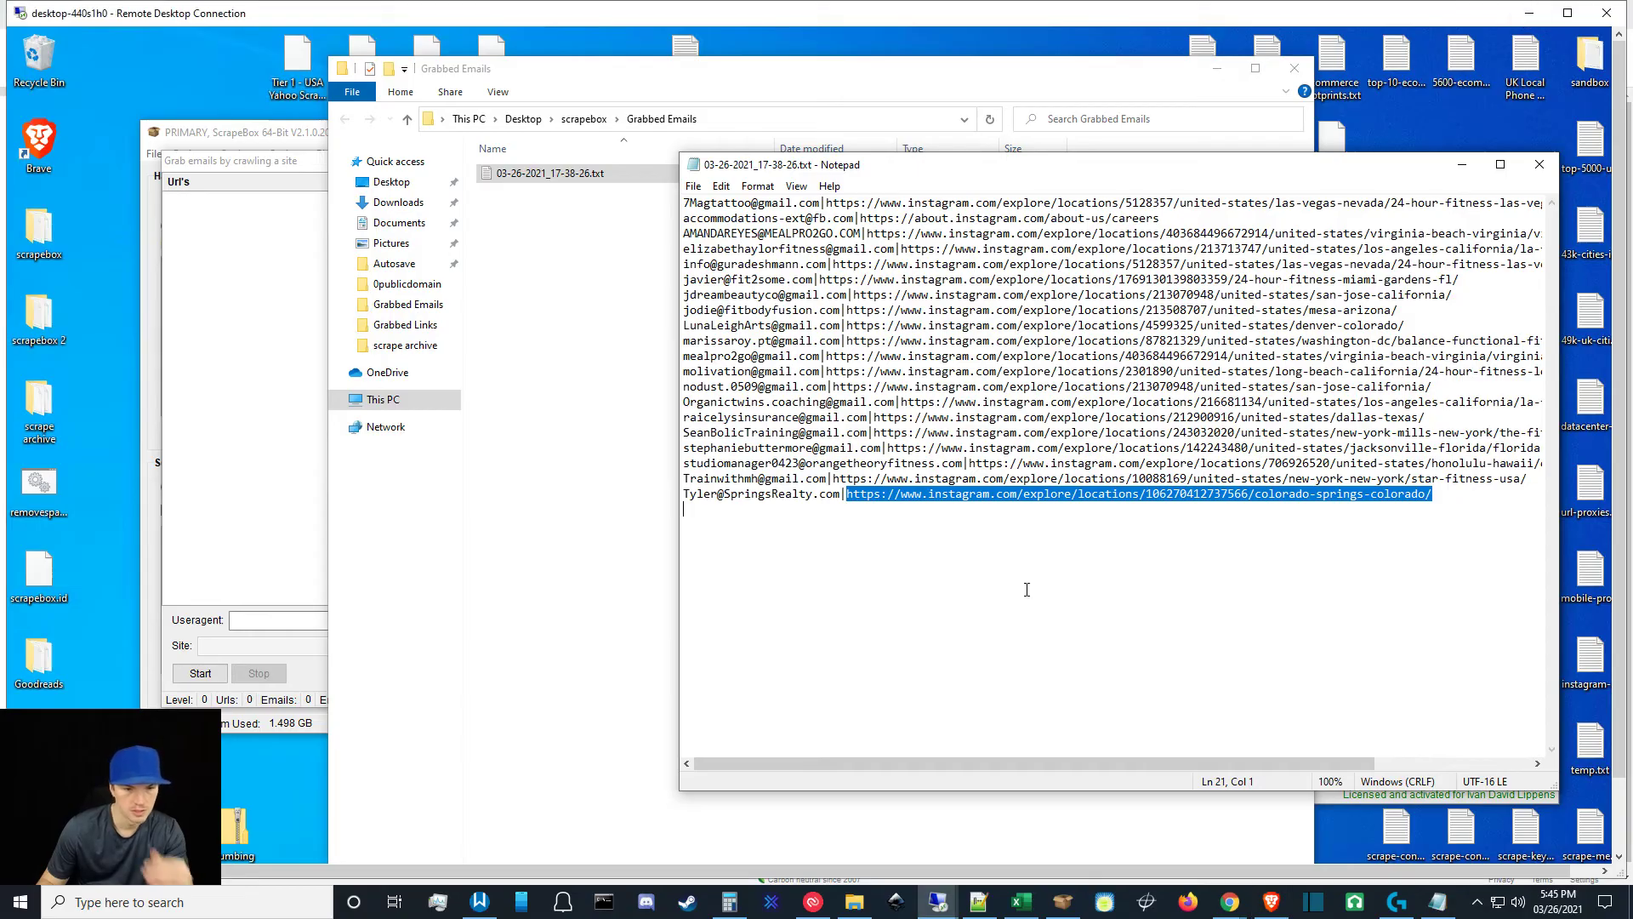
Examine the full source URLs beside the emails in the export to see which city and gym location pages they came from.
left_click_drag(1105, 769, 1262, 768)
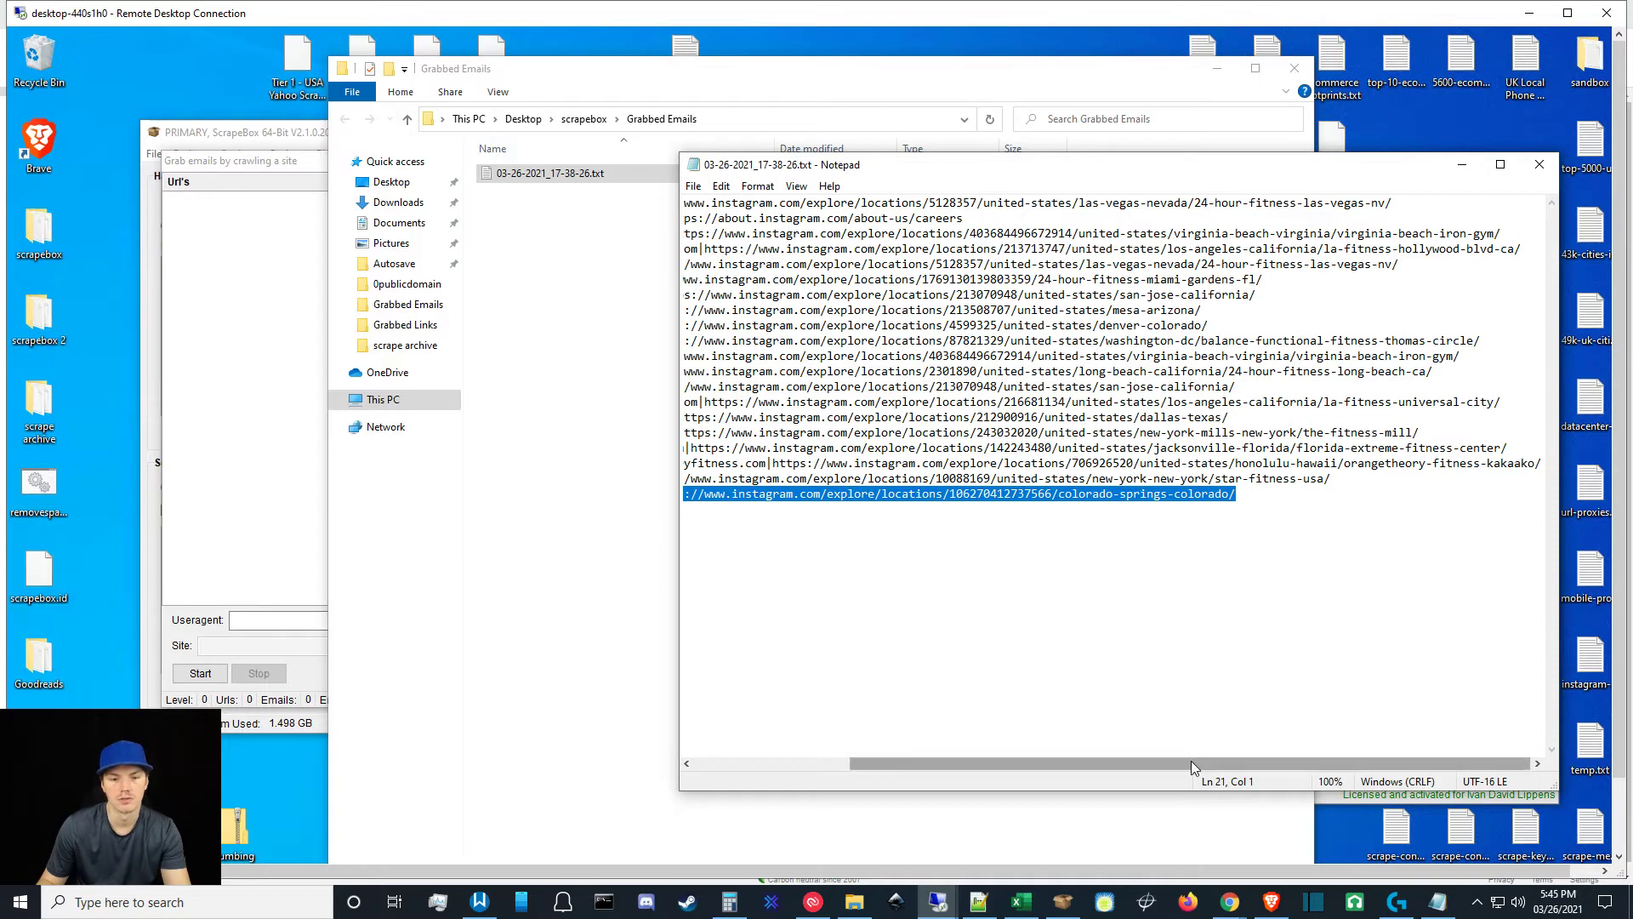
left_click_drag(1191, 764, 872, 779)
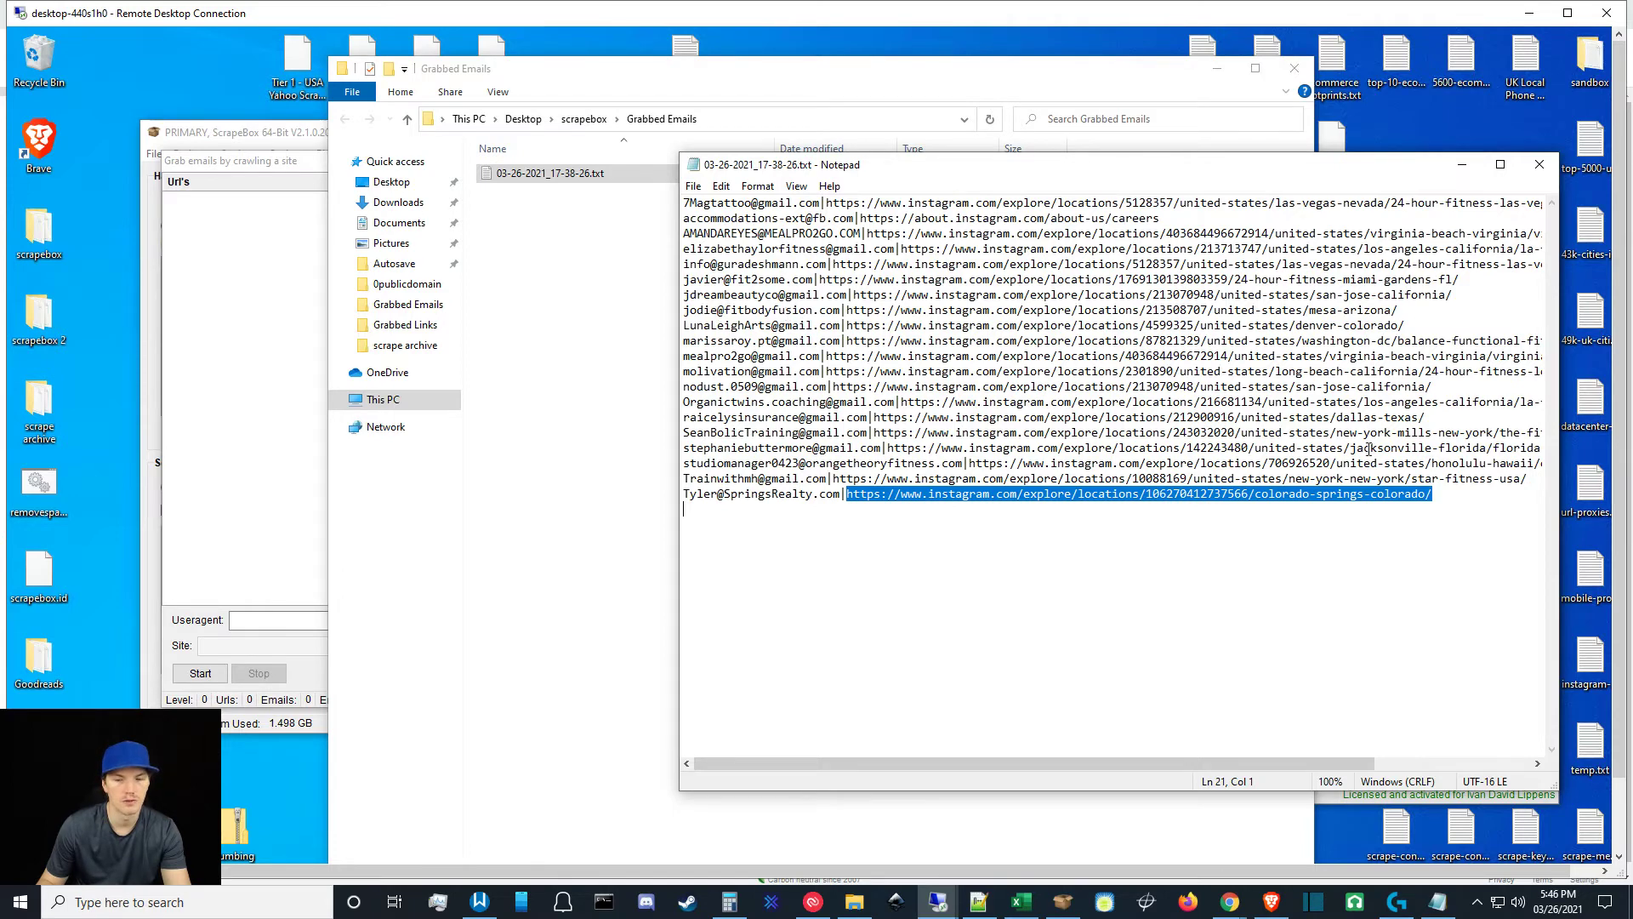
left_click_drag(1217, 755, 1373, 759)
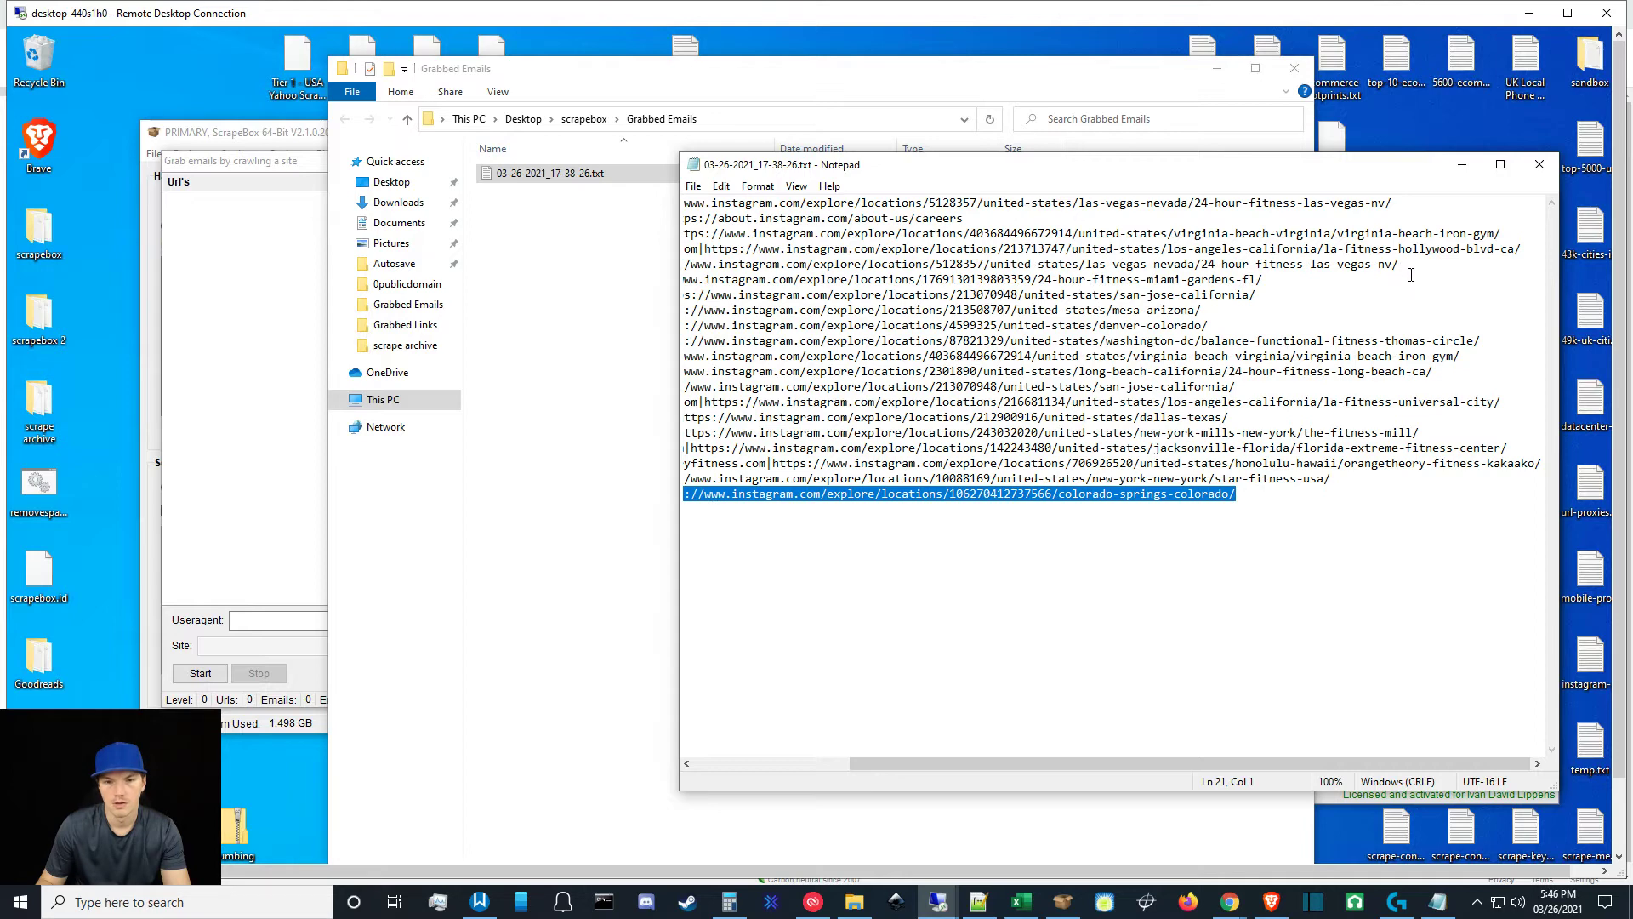
left_click(1408, 325)
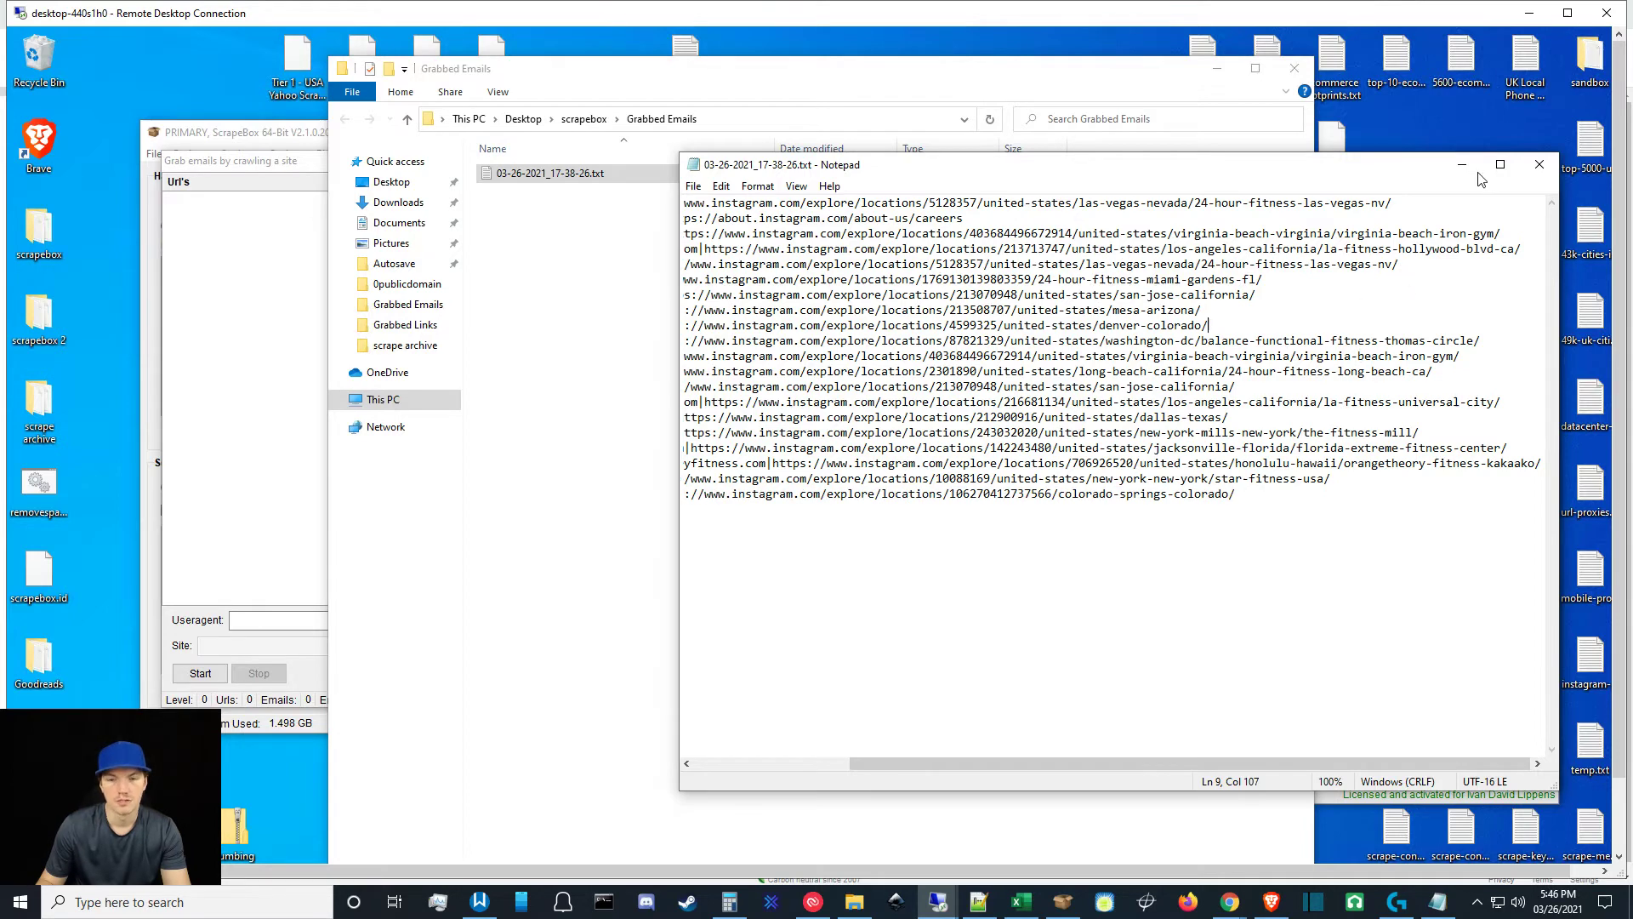
Close the email export, delete 03-26-2021_17-38-26.txt and close the Grabbed Emails folder.
left_click(1538, 166)
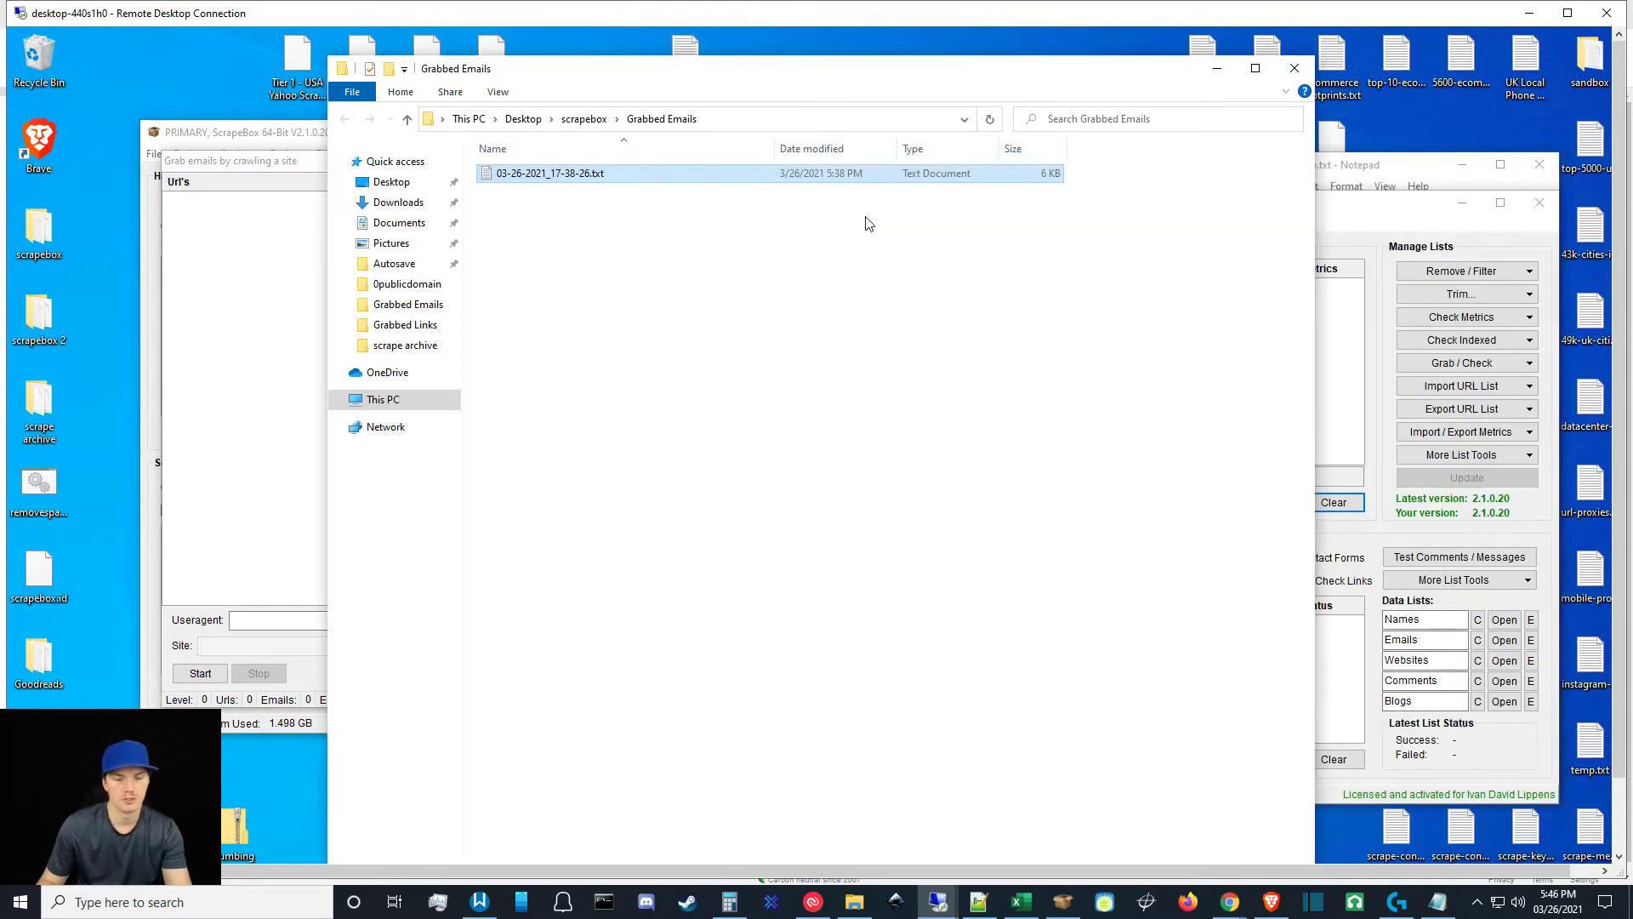
key("Delete")
left_click(1296, 75)
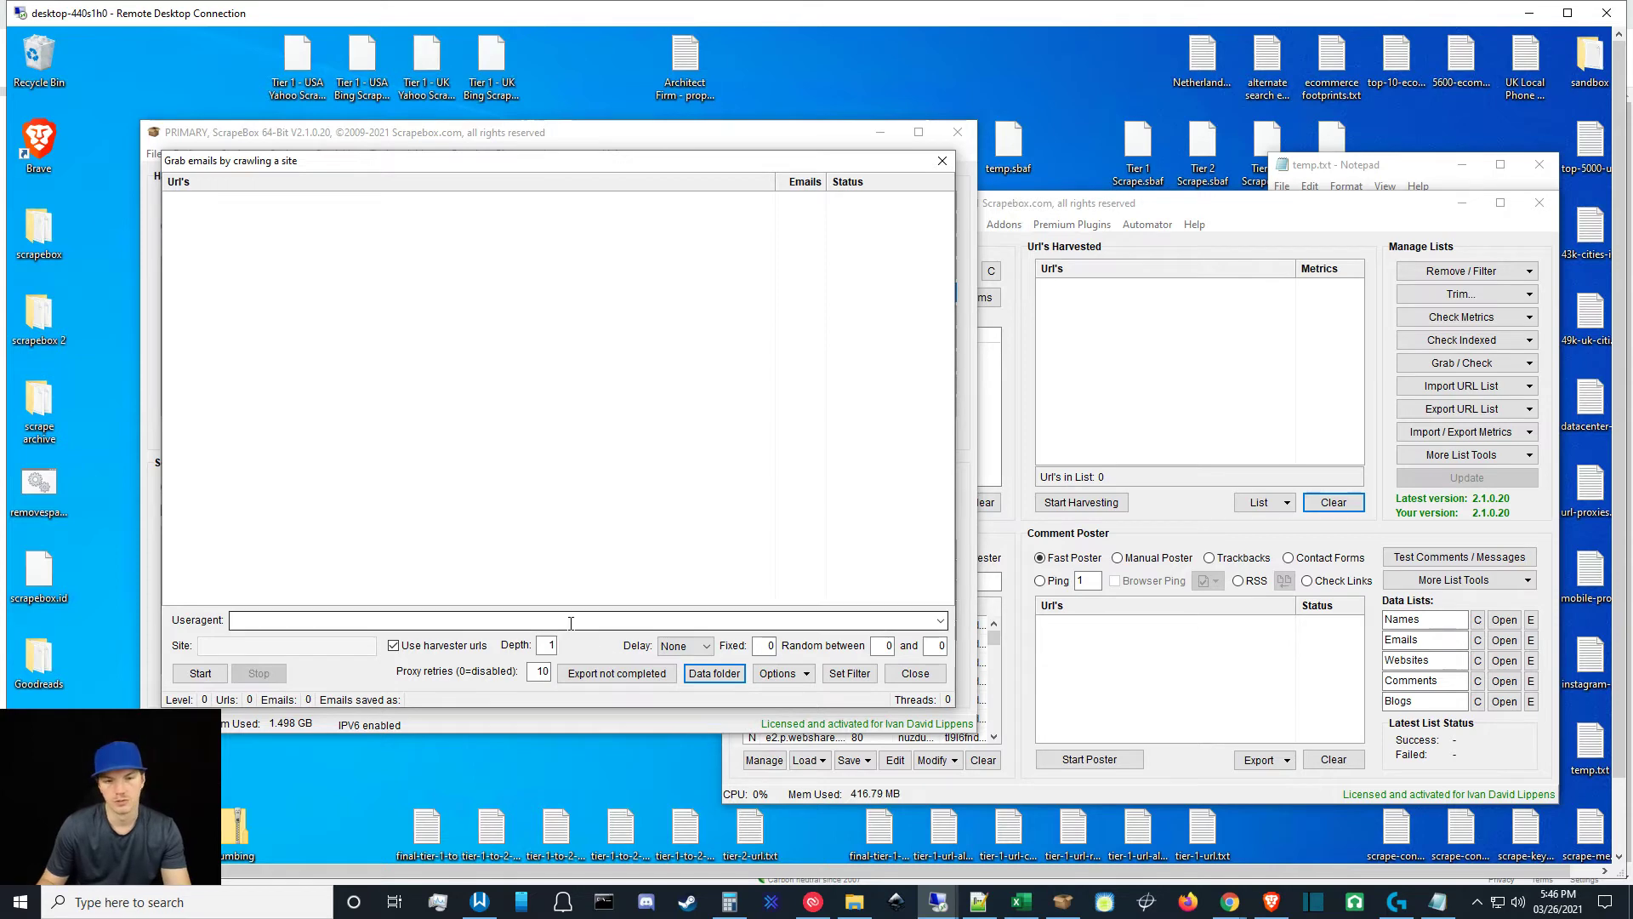
Close the duplicate Virginia Beach Iron Gym page in Brave, return to ScrapeBox and close the email grabber window.
left_click(1267, 903)
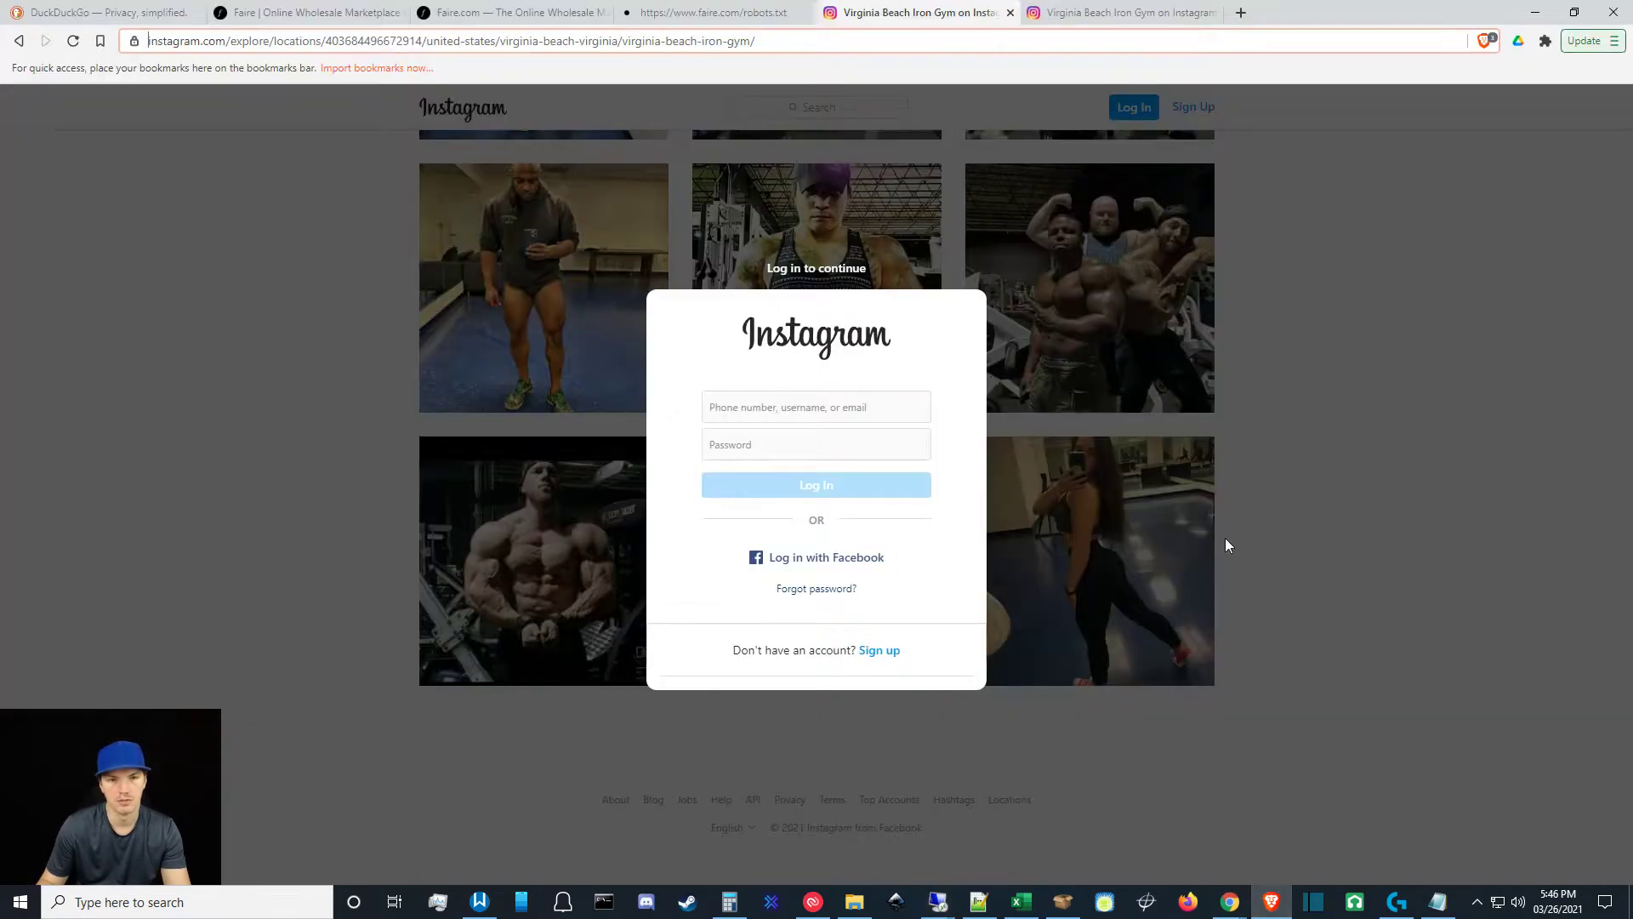
middle_click(1131, 4)
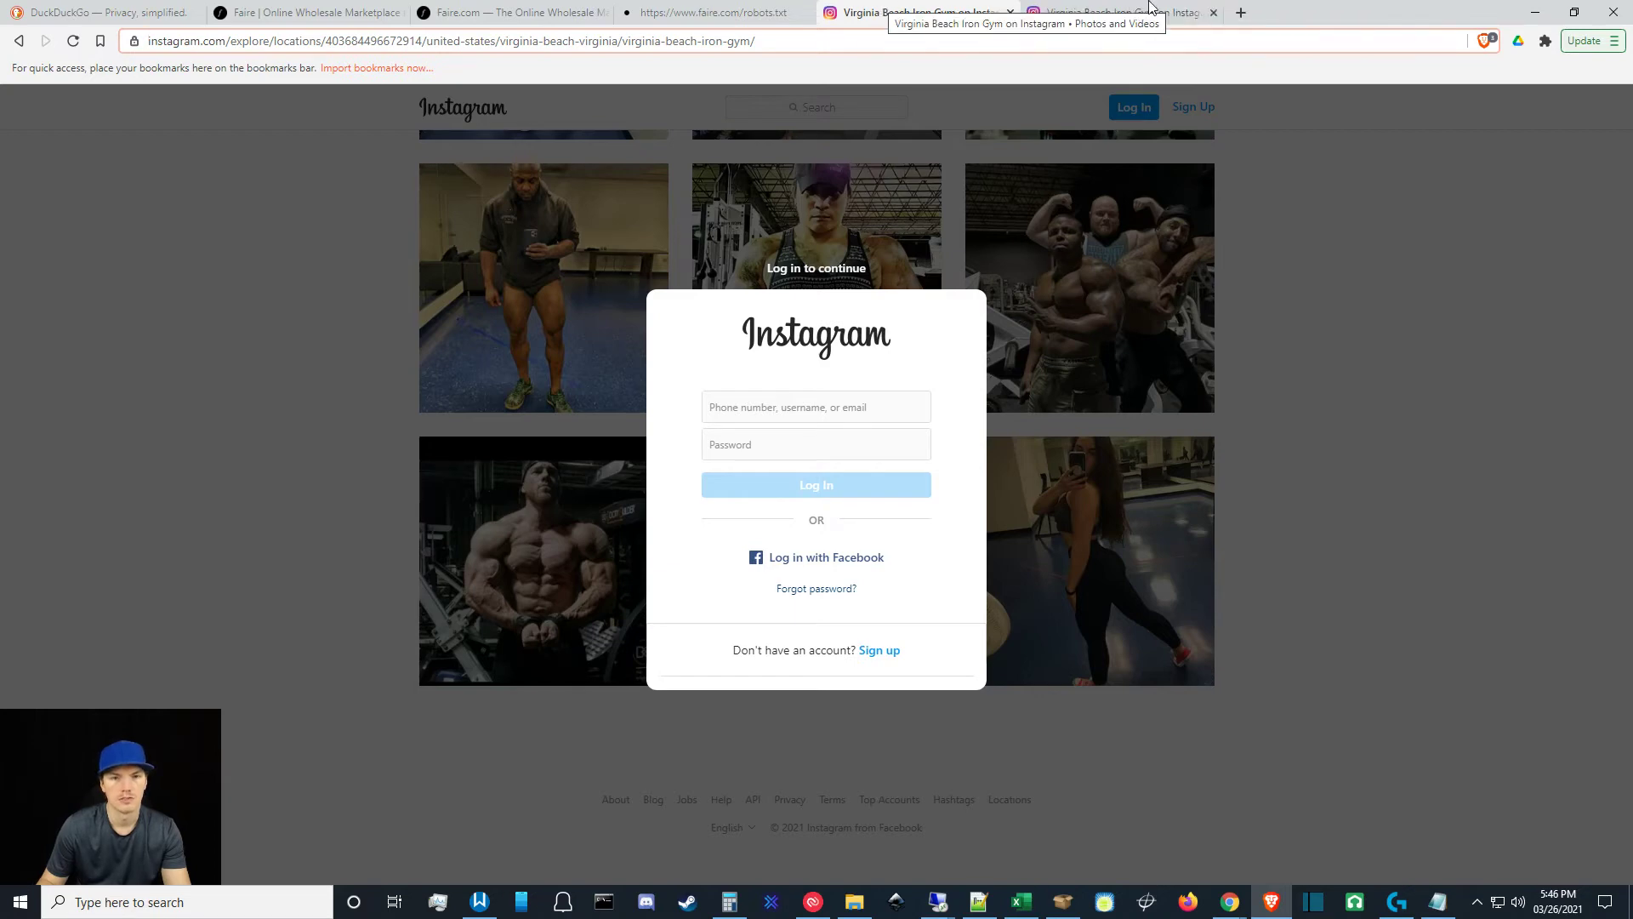
left_click(1010, 12)
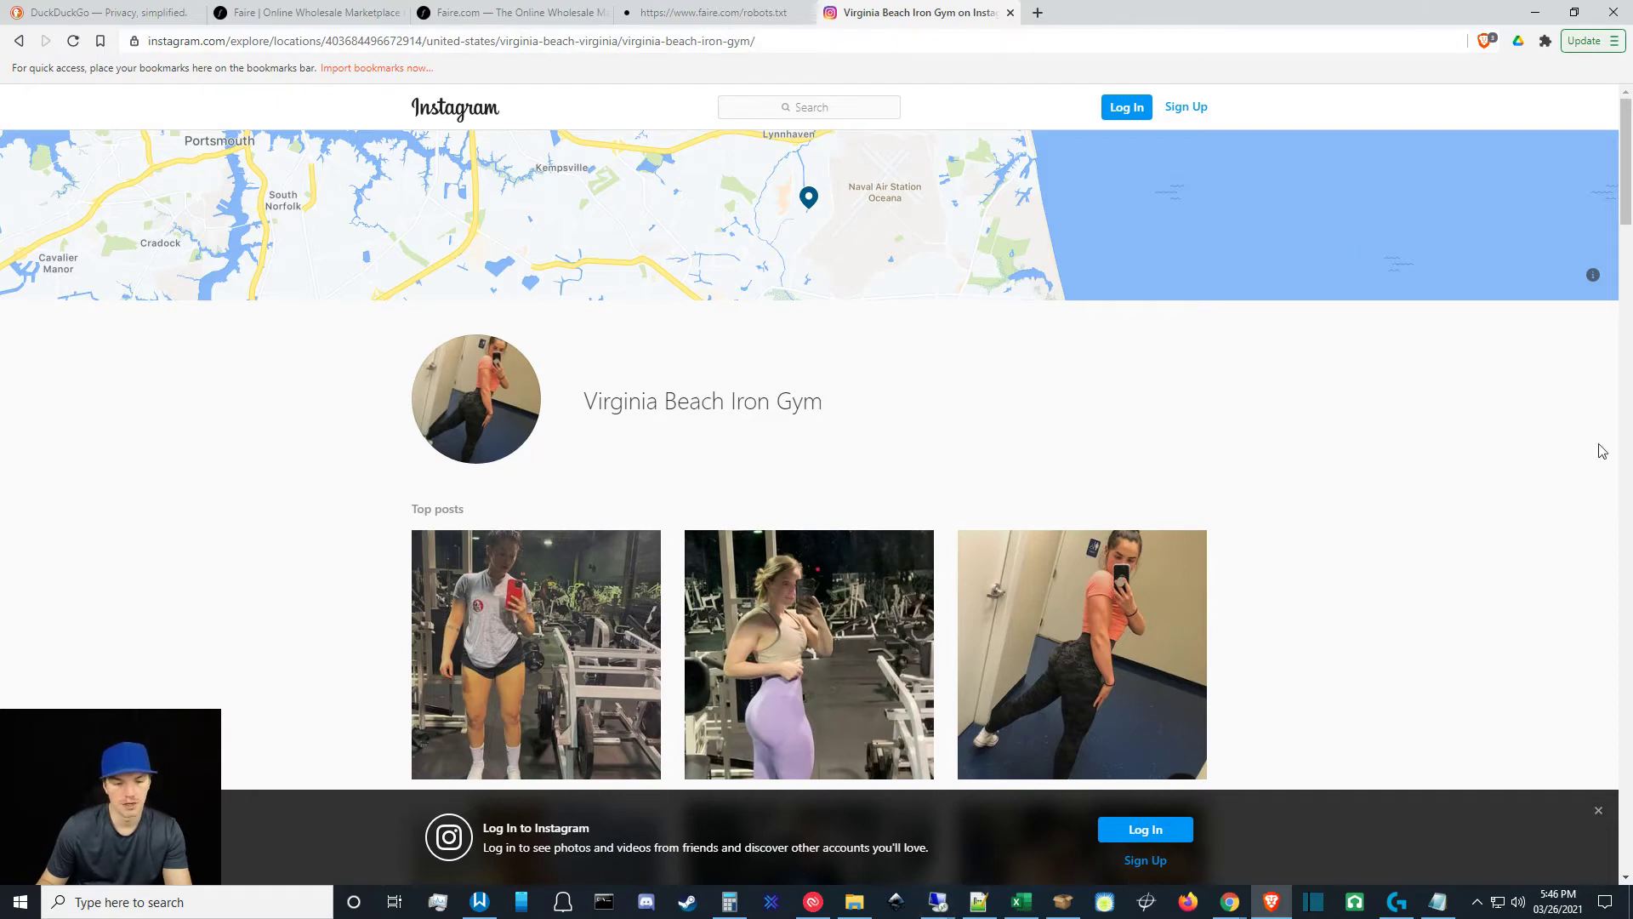
left_click(1534, 12)
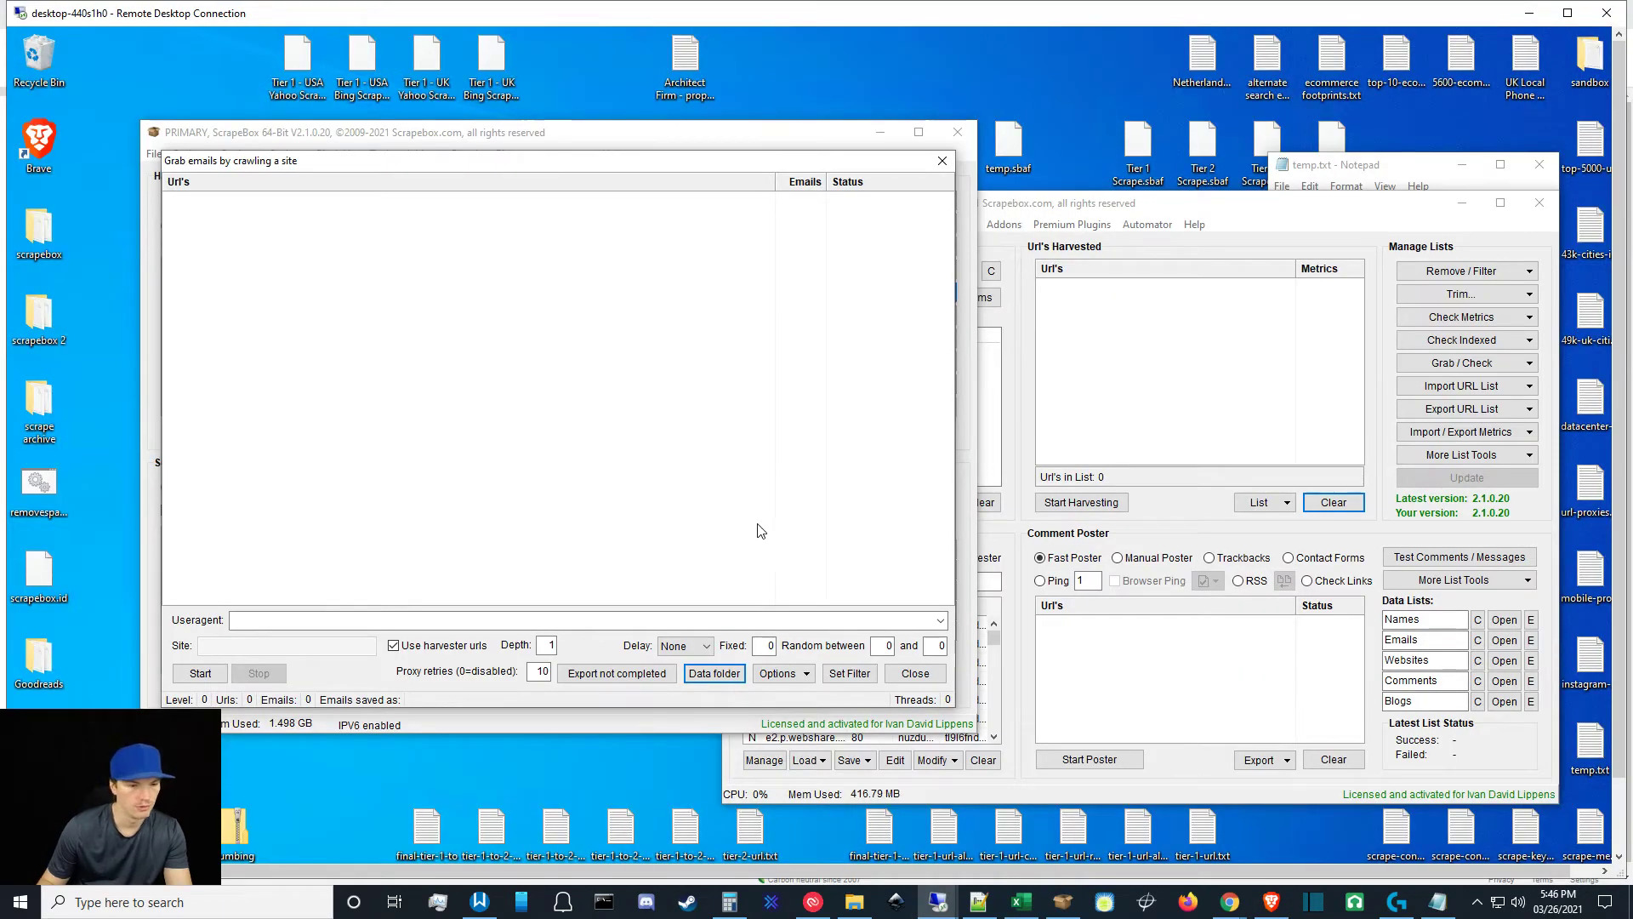
left_click(917, 683)
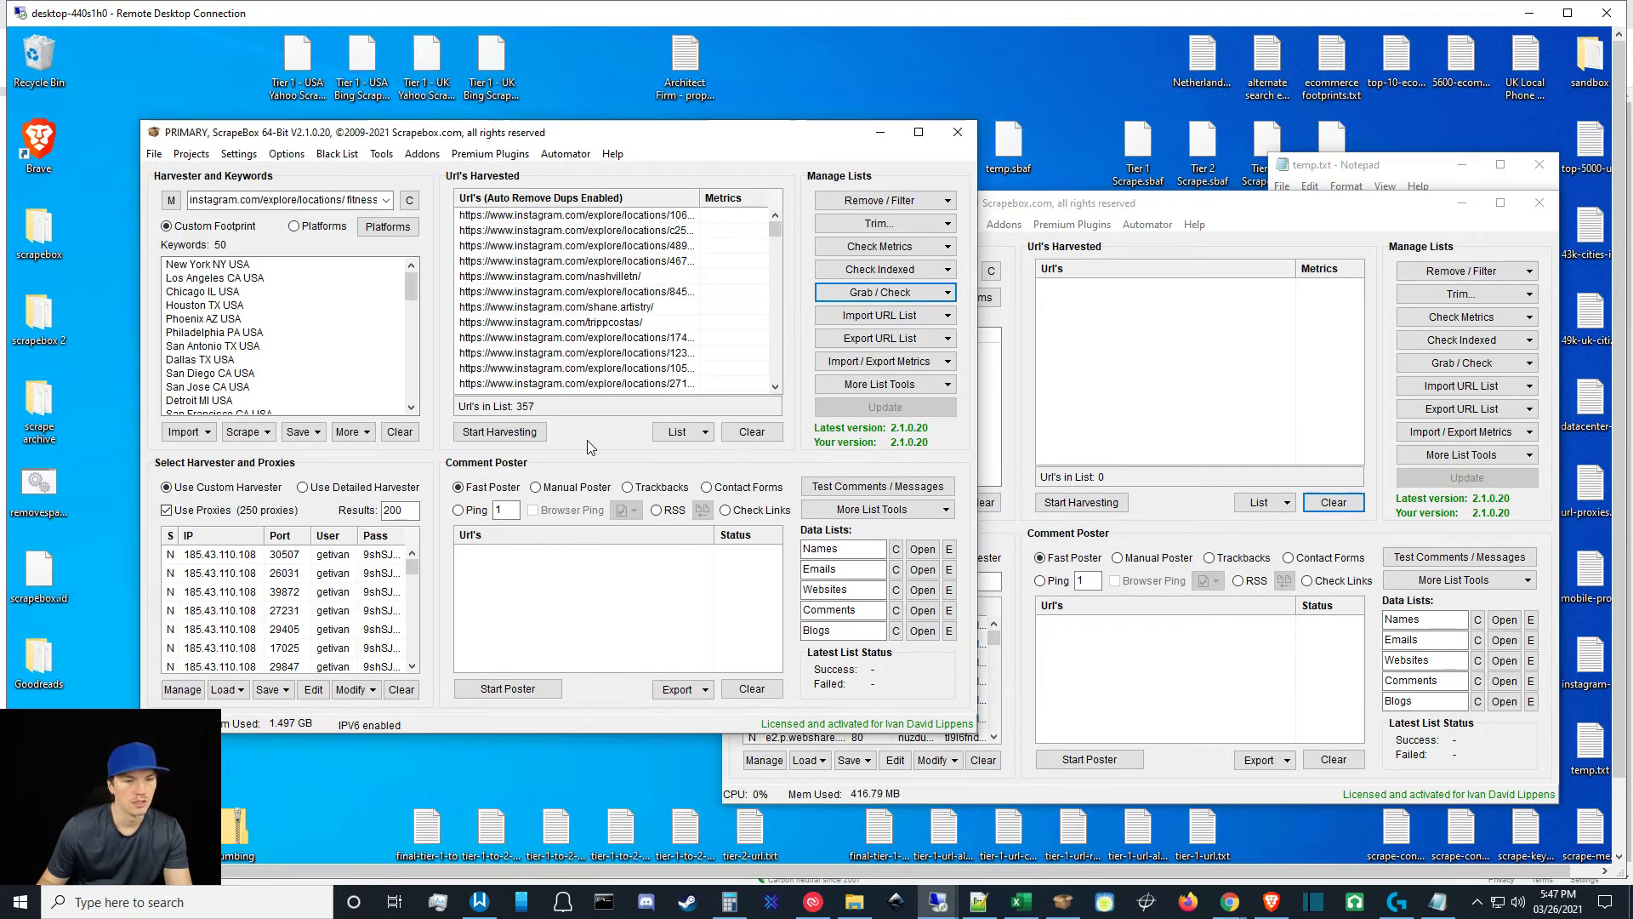
left_click(866, 294)
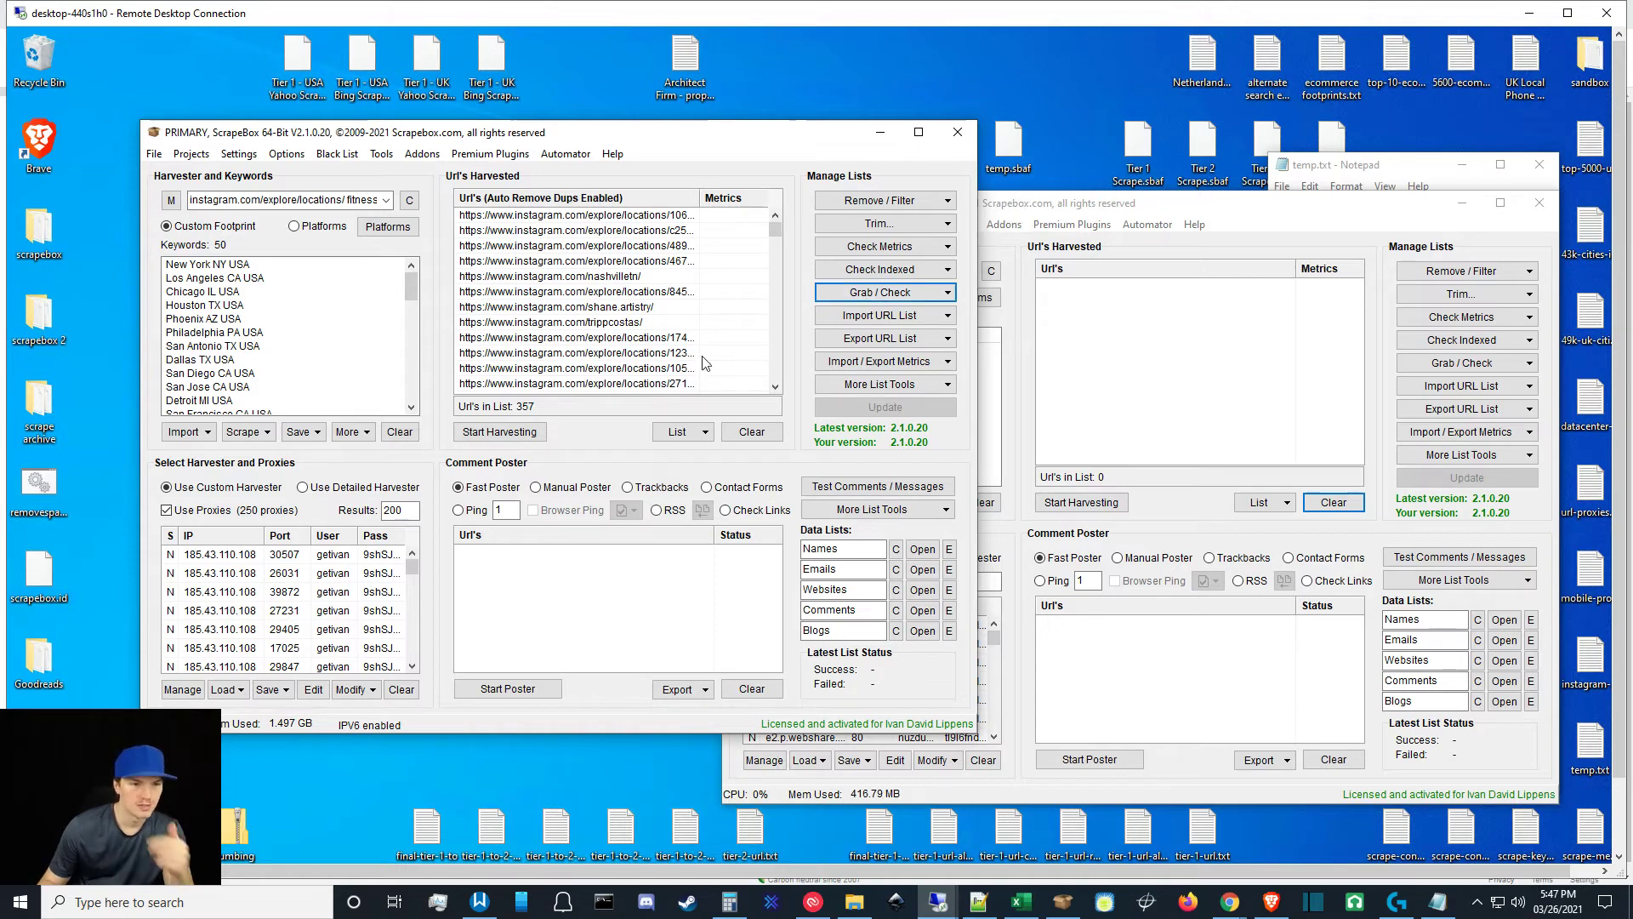
left_click(871, 205)
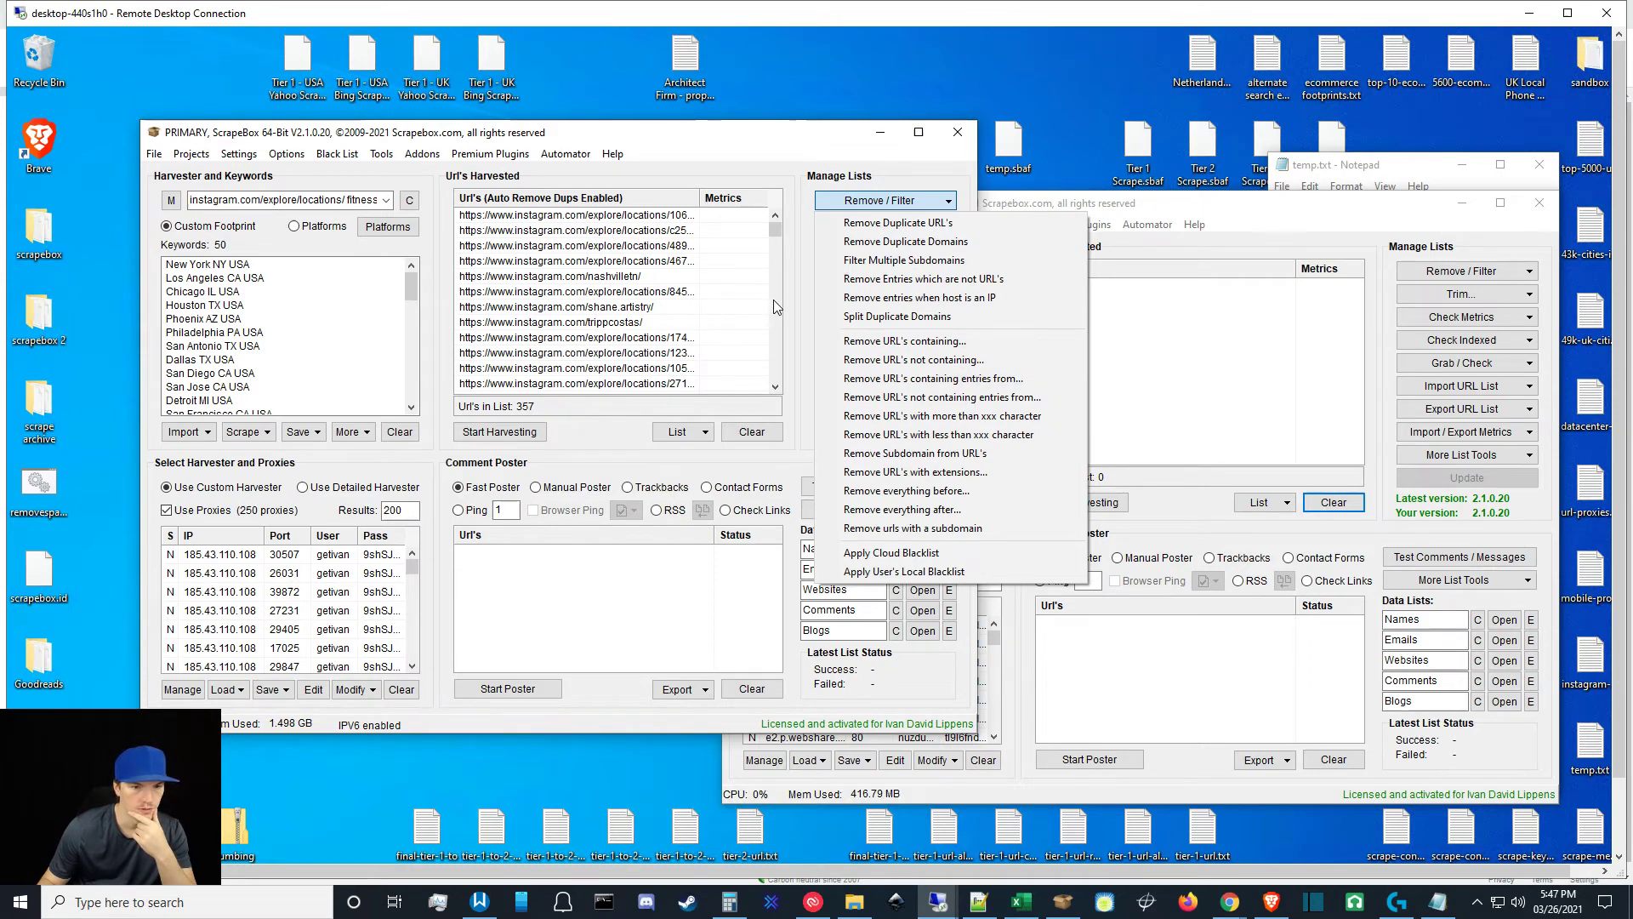
left_click(799, 292)
mouse_move(777, 222)
left_mouse_down()
mouse_move(764, 428)
mouse_move(771, 213)
left_mouse_up()
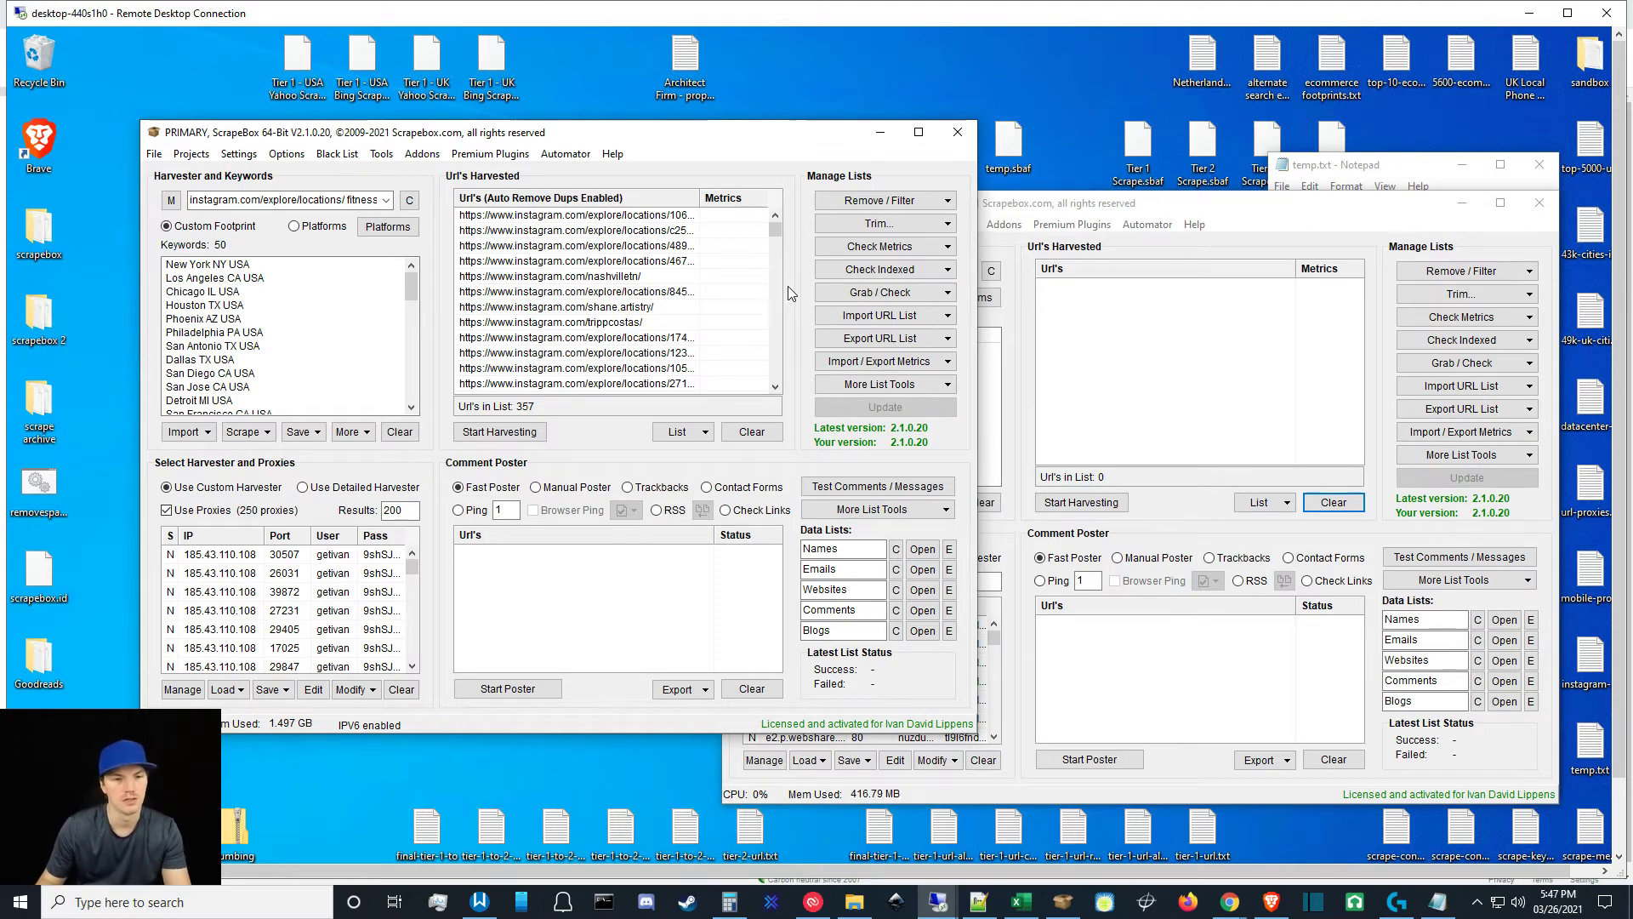
Clear the harvested URLs and replace the keyword list with the 5000 US cities file, keeping the fitness locations footprint.
left_click(751, 431)
left_click(378, 204)
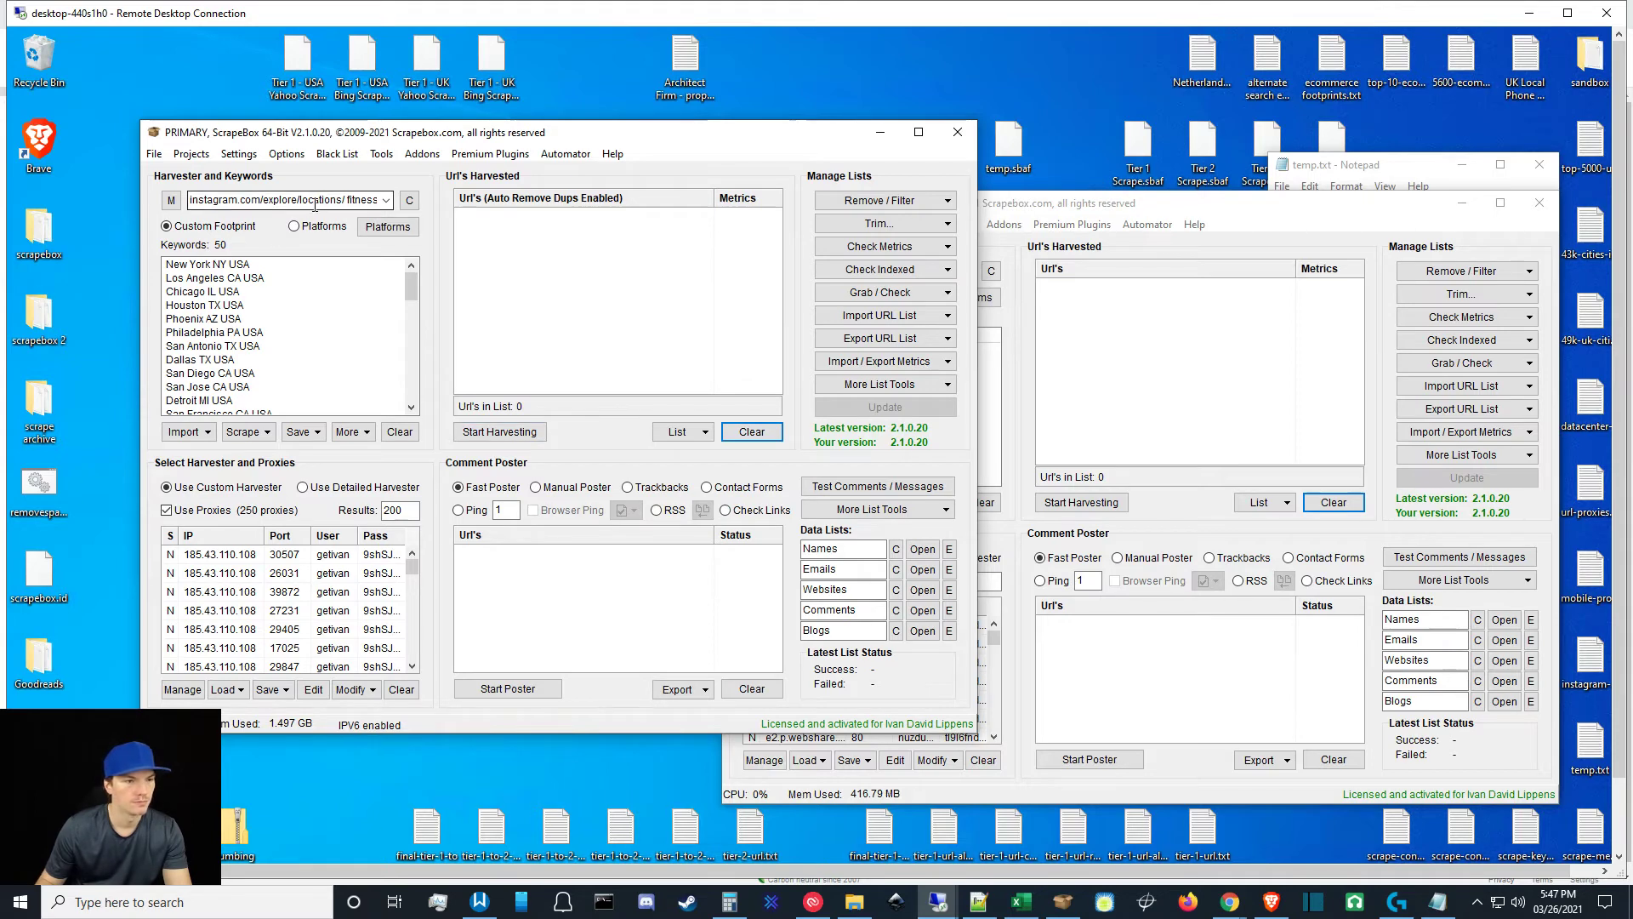
left_click(309, 200)
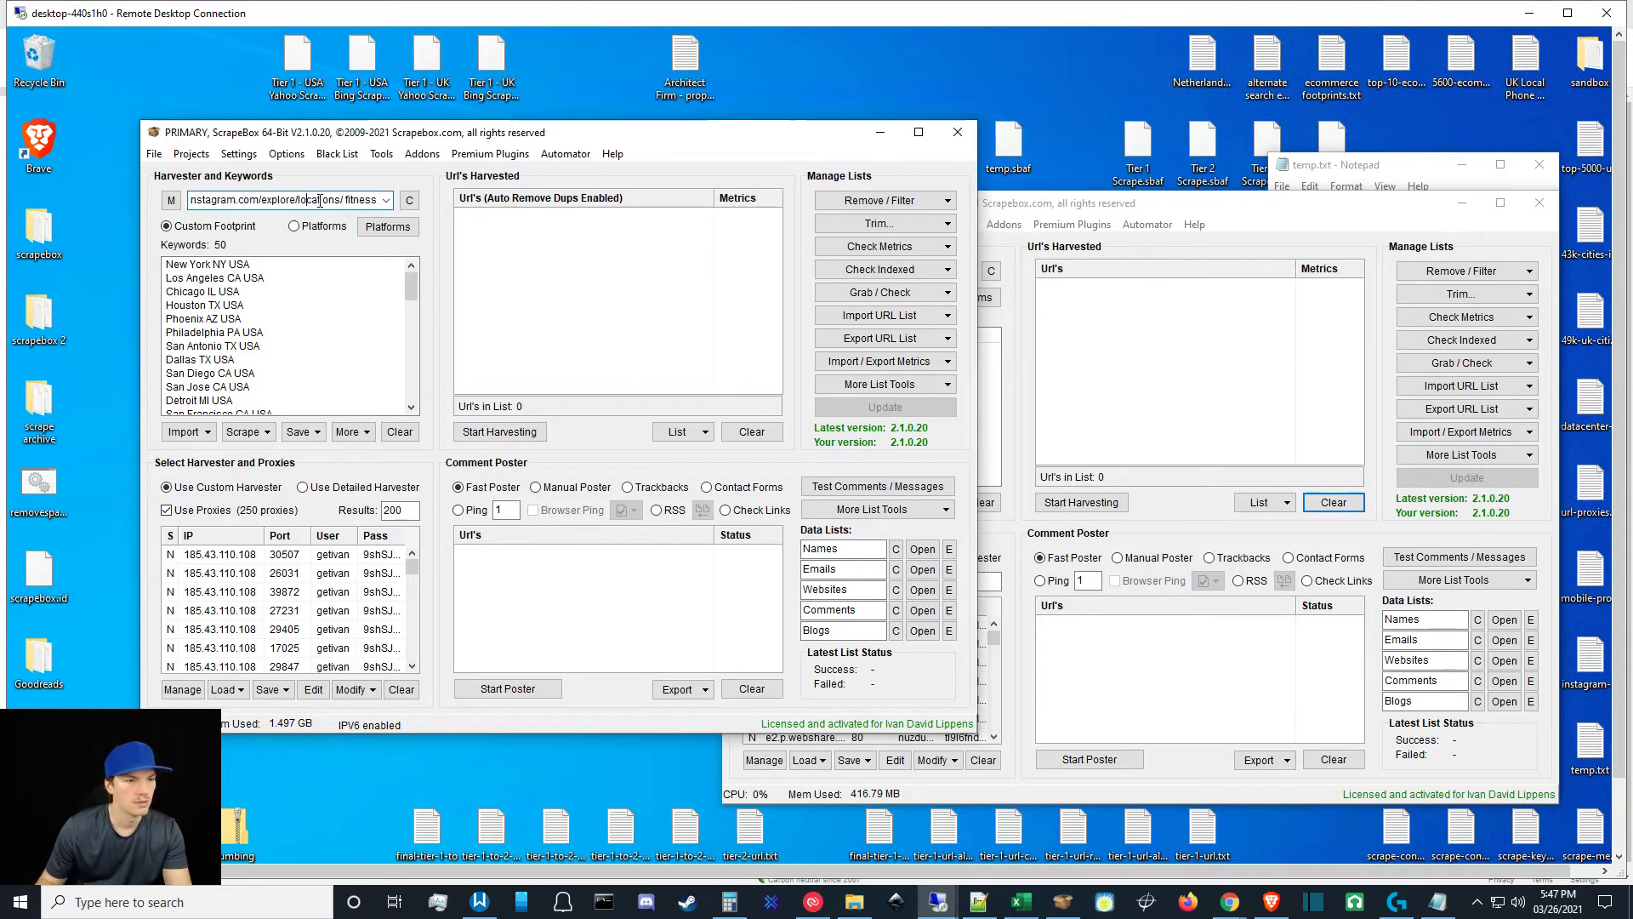
left_click_drag(318, 201, 54, 196)
left_click_drag(411, 186, 412, 175)
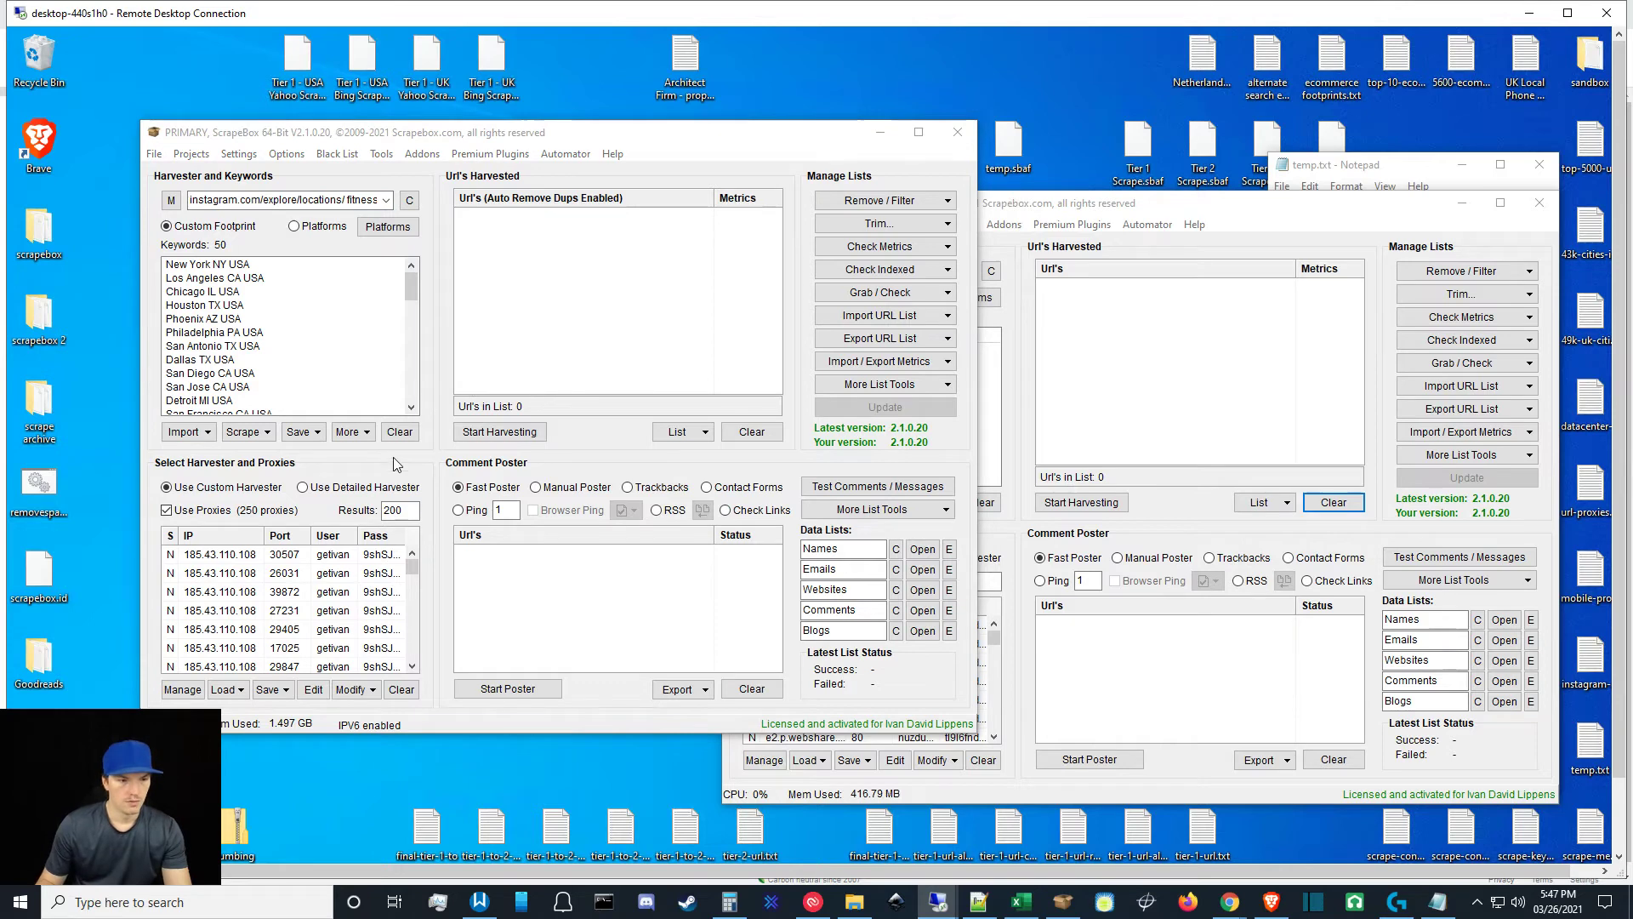
left_click(399, 431)
left_click_drag(1596, 290, 243, 336)
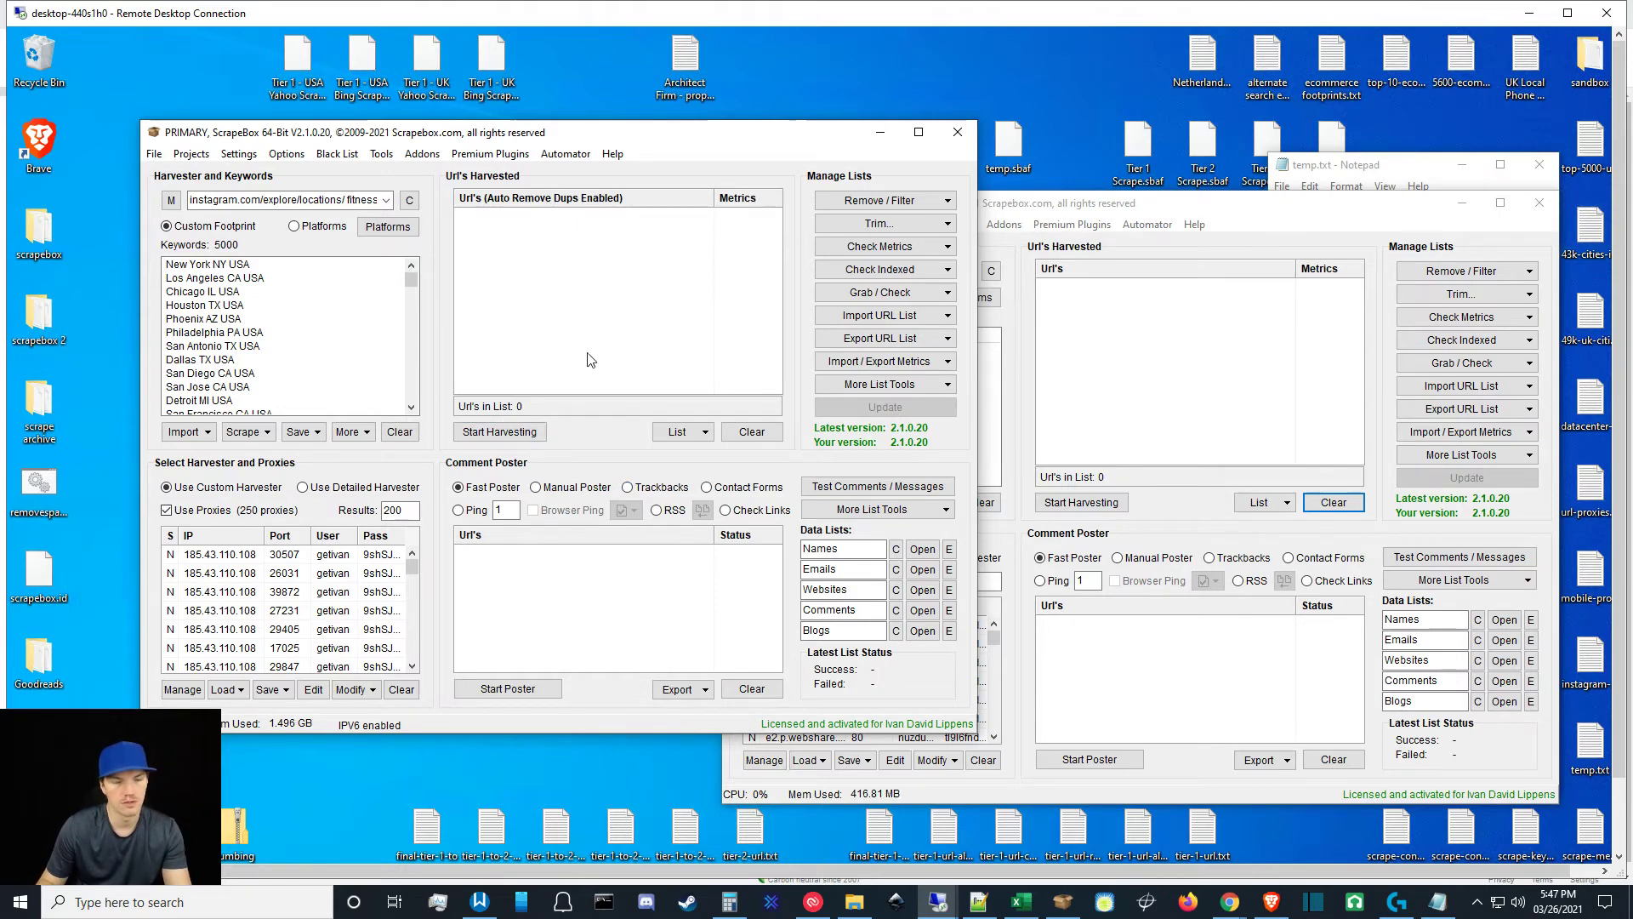
Harvest Yahoo for all 5000 city keywords, review the keyword statistics to the end and exit to the main window.
left_click(500, 431)
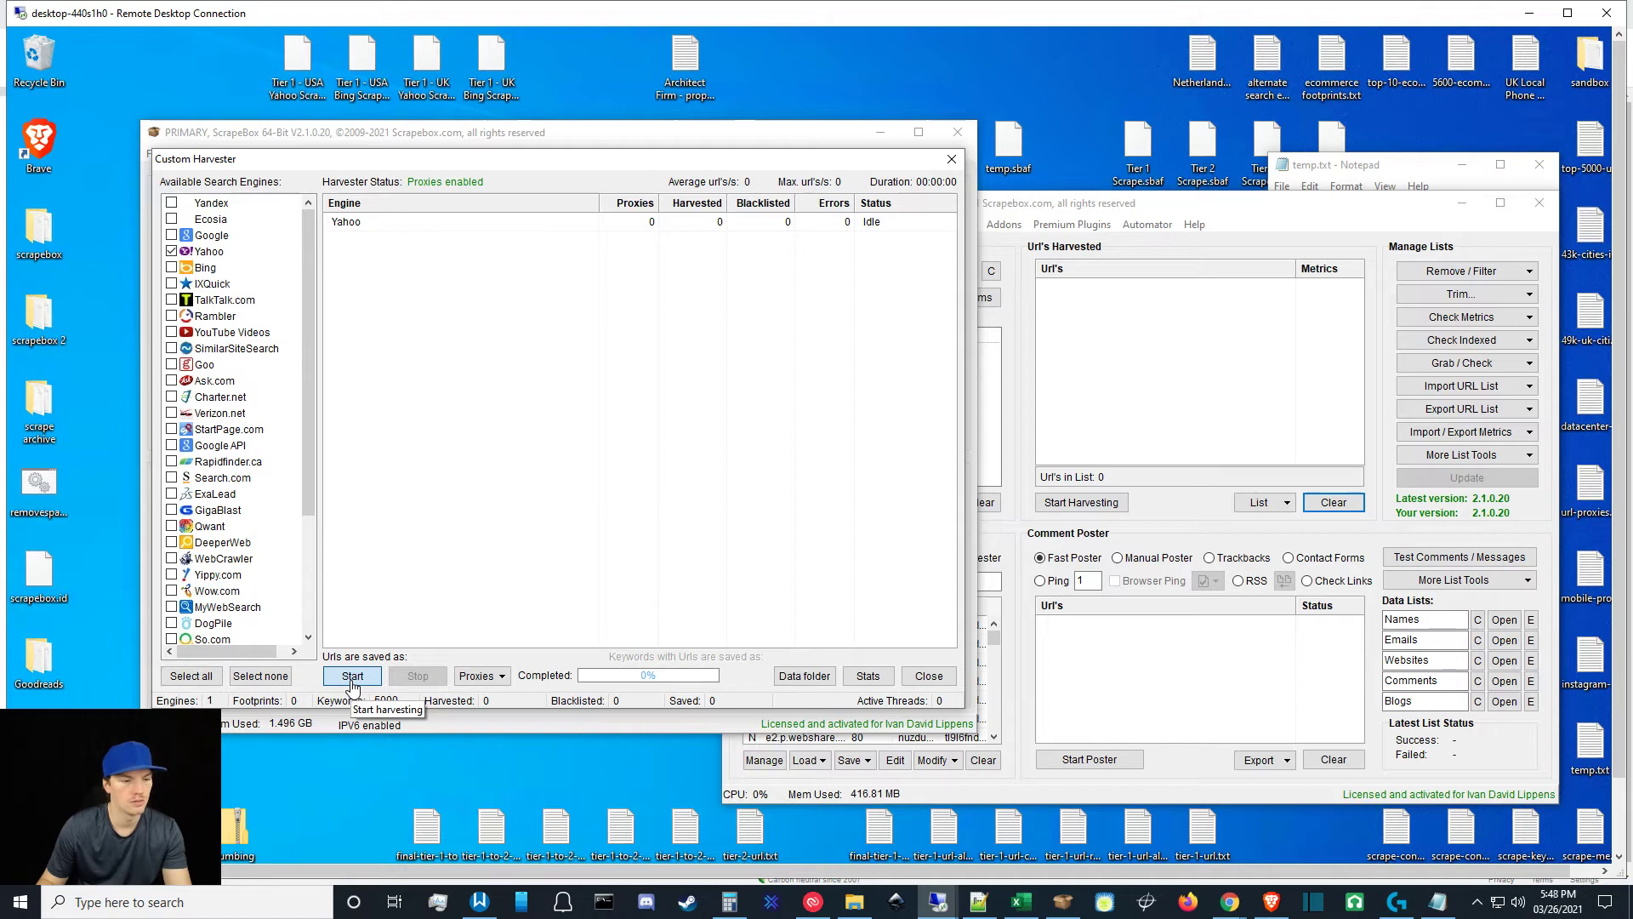
left_click(352, 677)
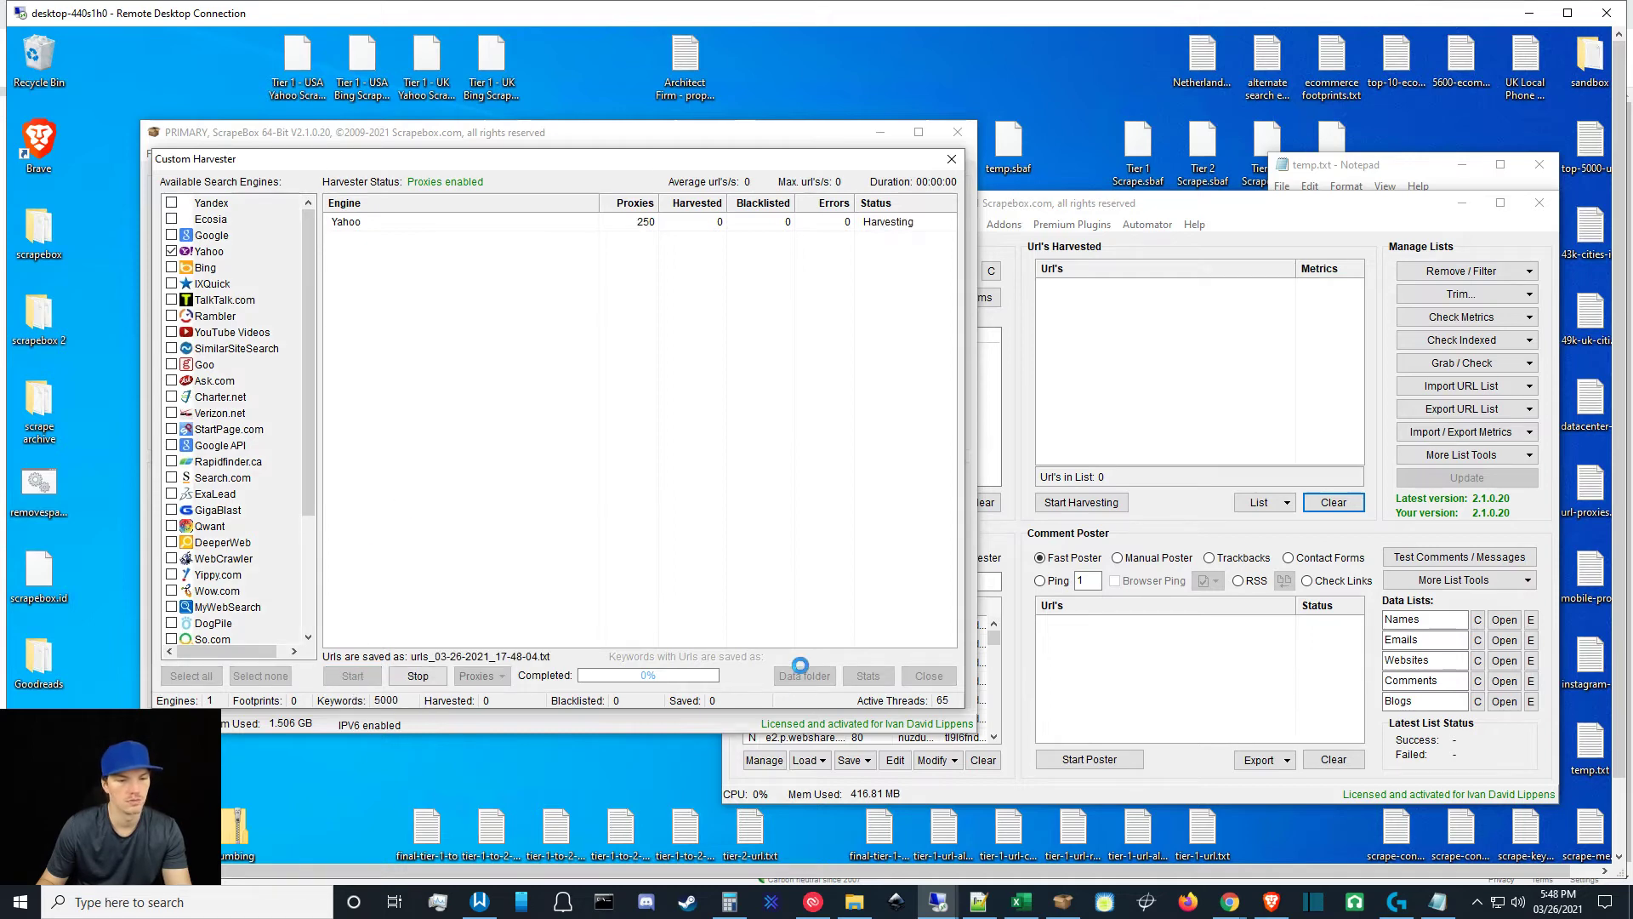
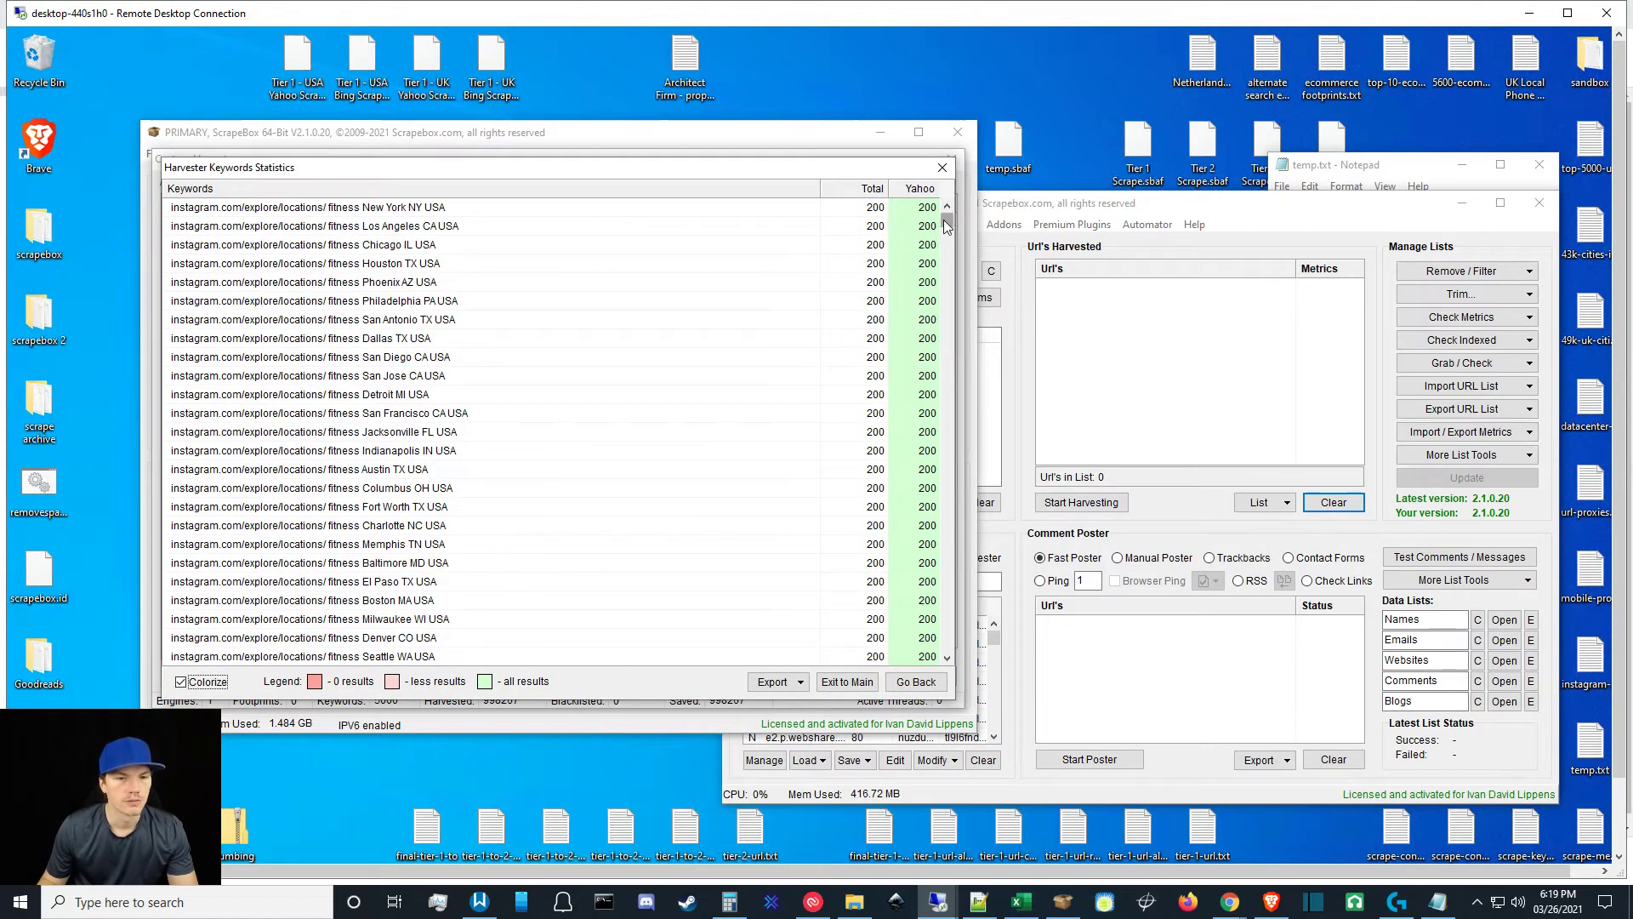
left_click_drag(944, 223, 946, 651)
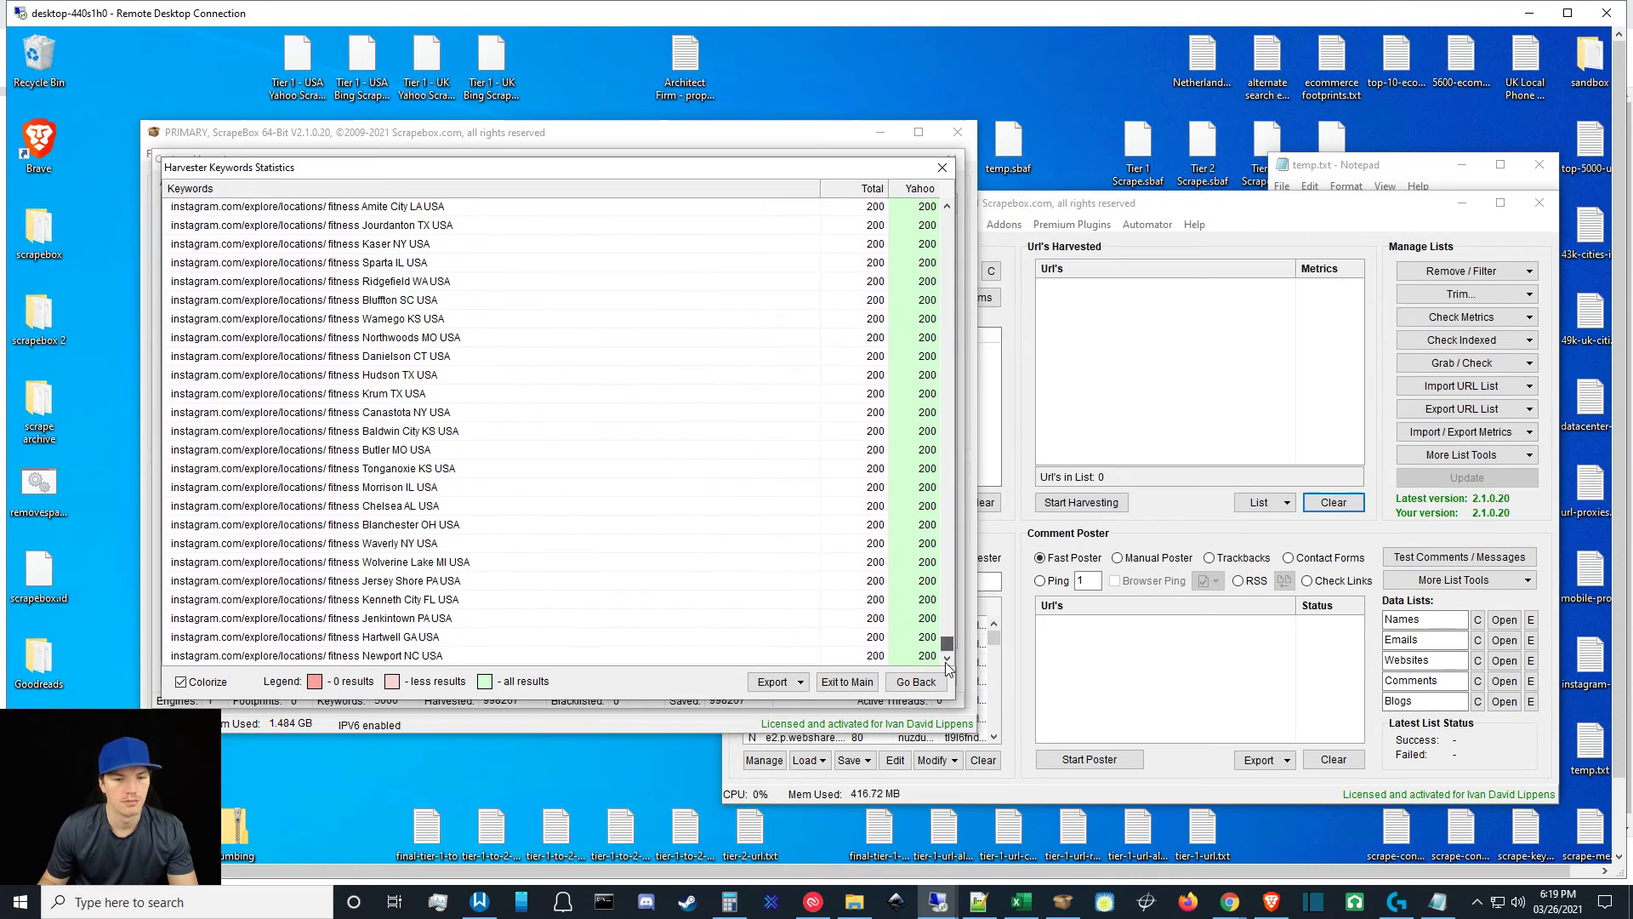
left_click(866, 685)
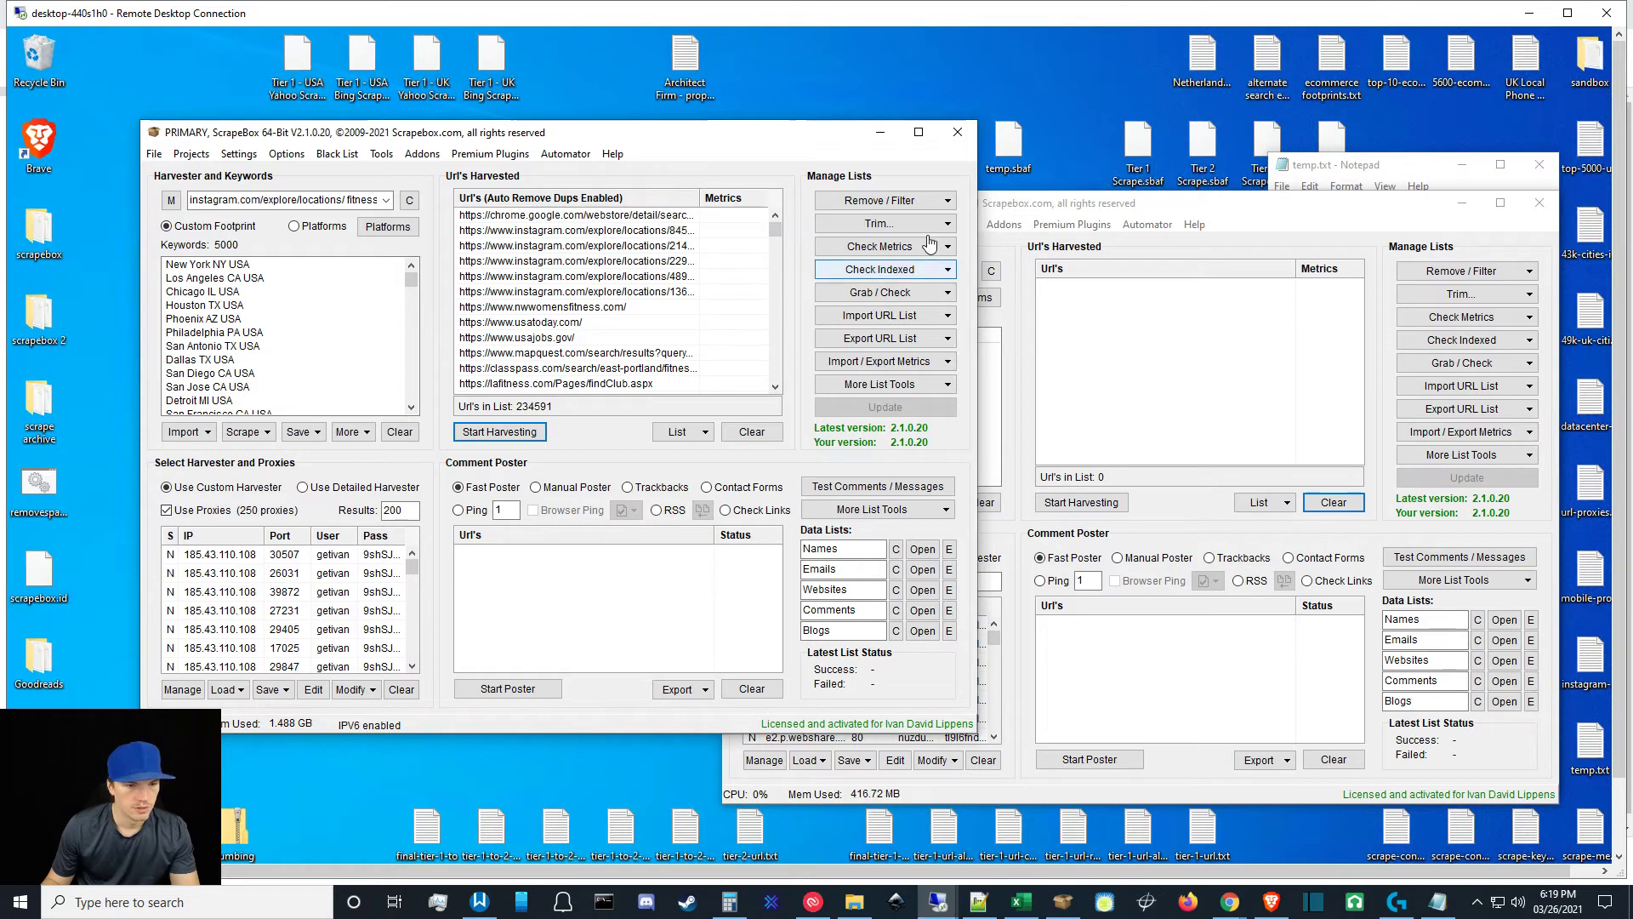
Remove all harvested URLs that do not contain "instagram.com".
left_click(884, 203)
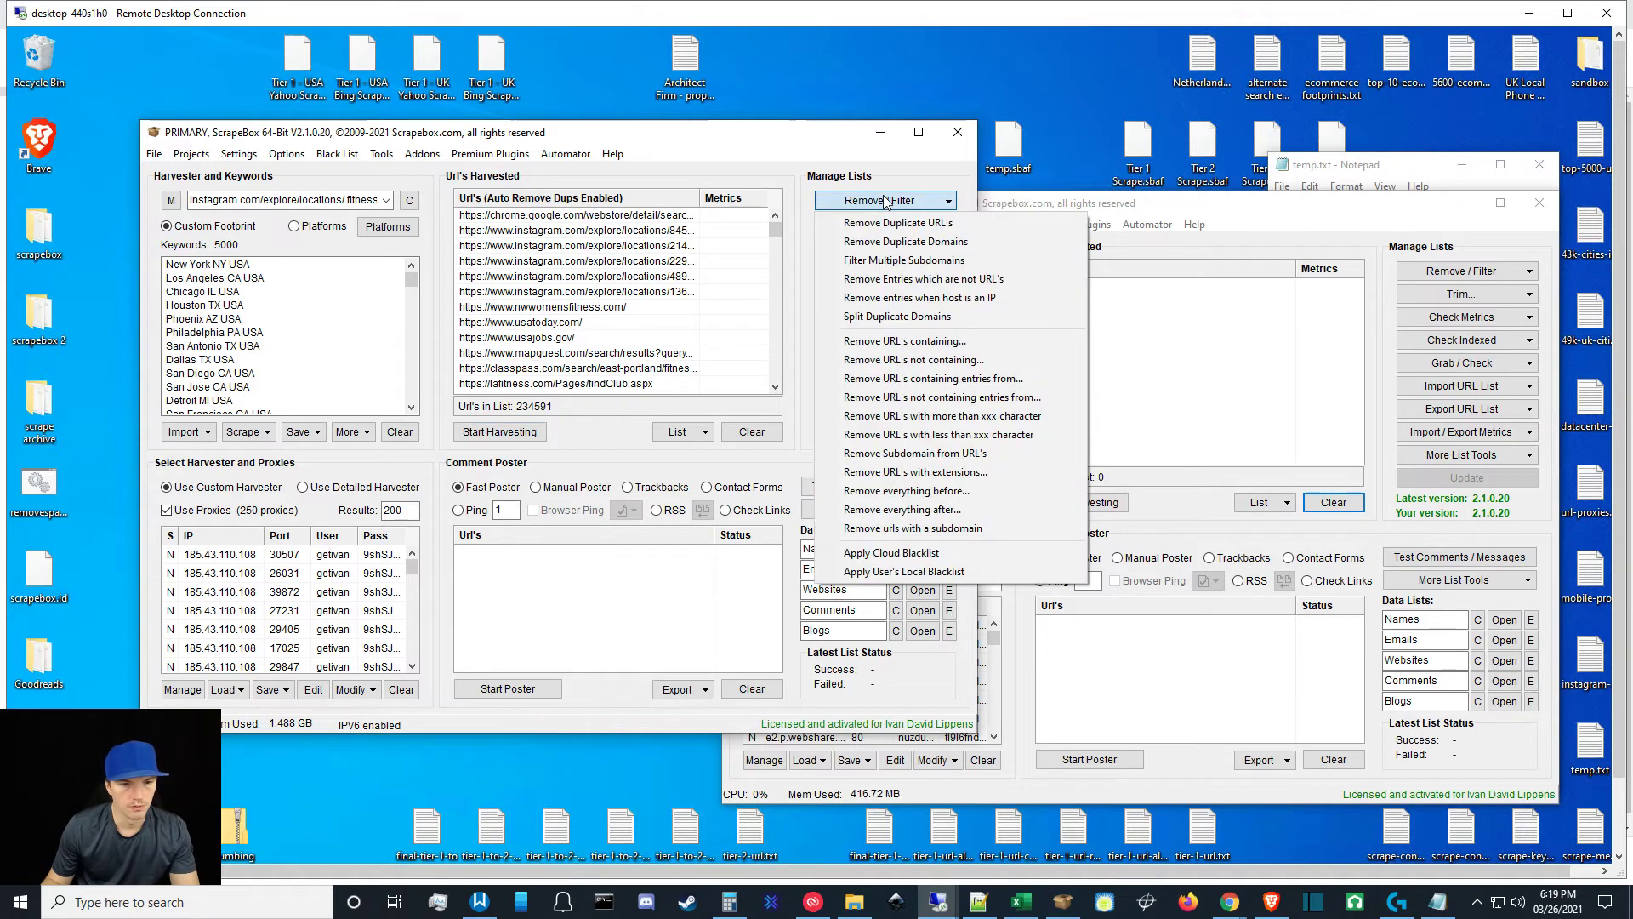
left_click(898, 360)
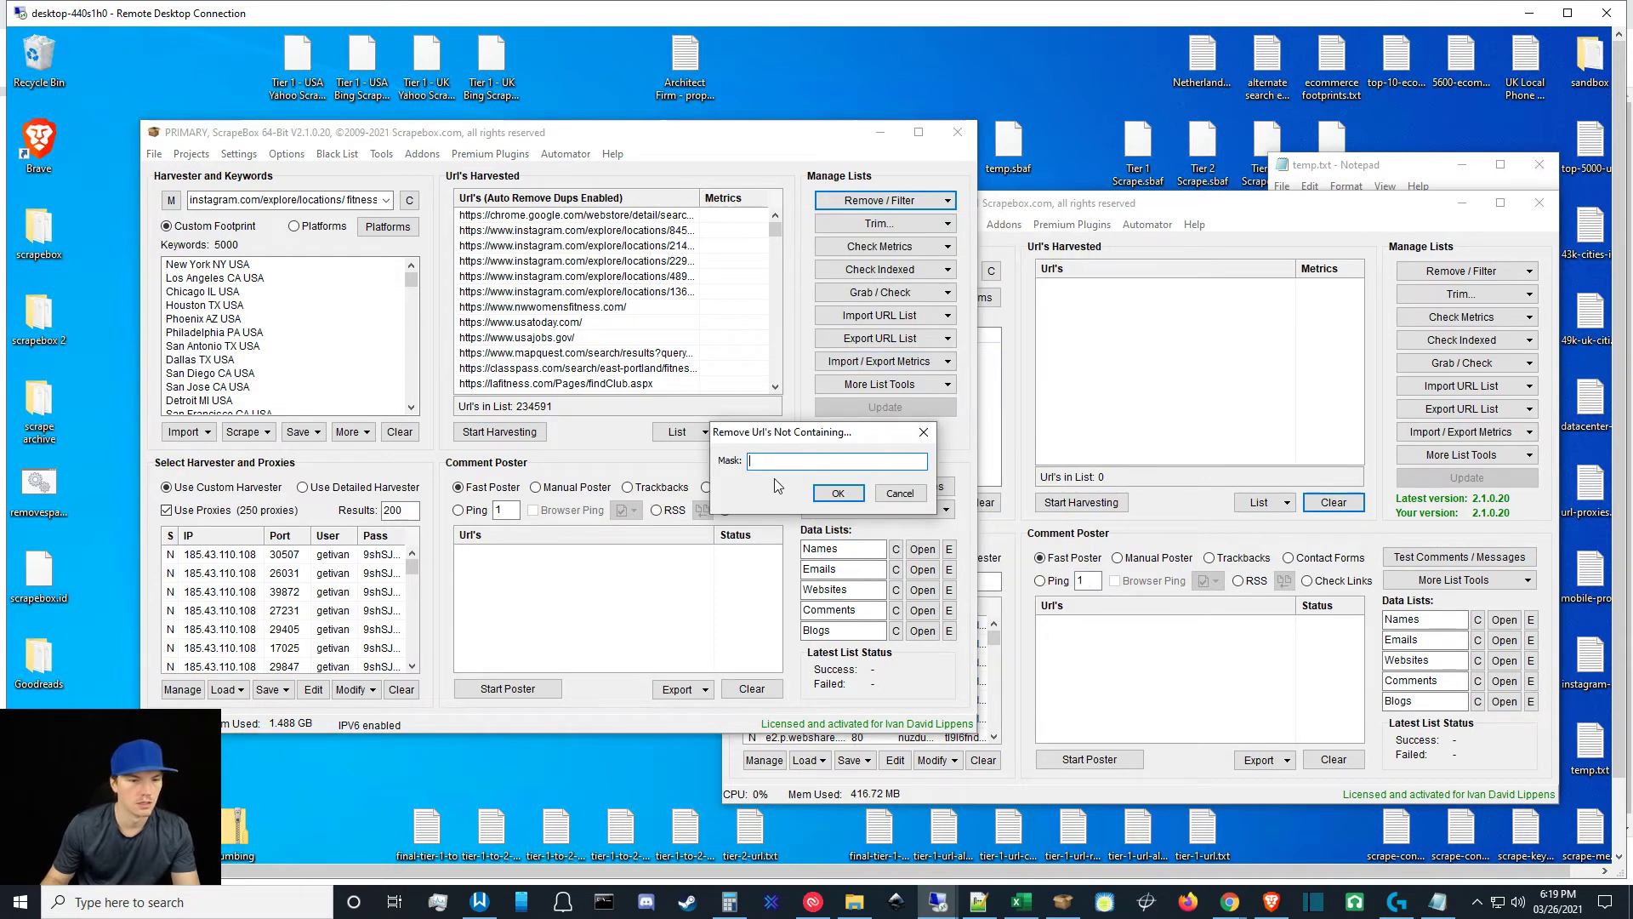
type("instag")
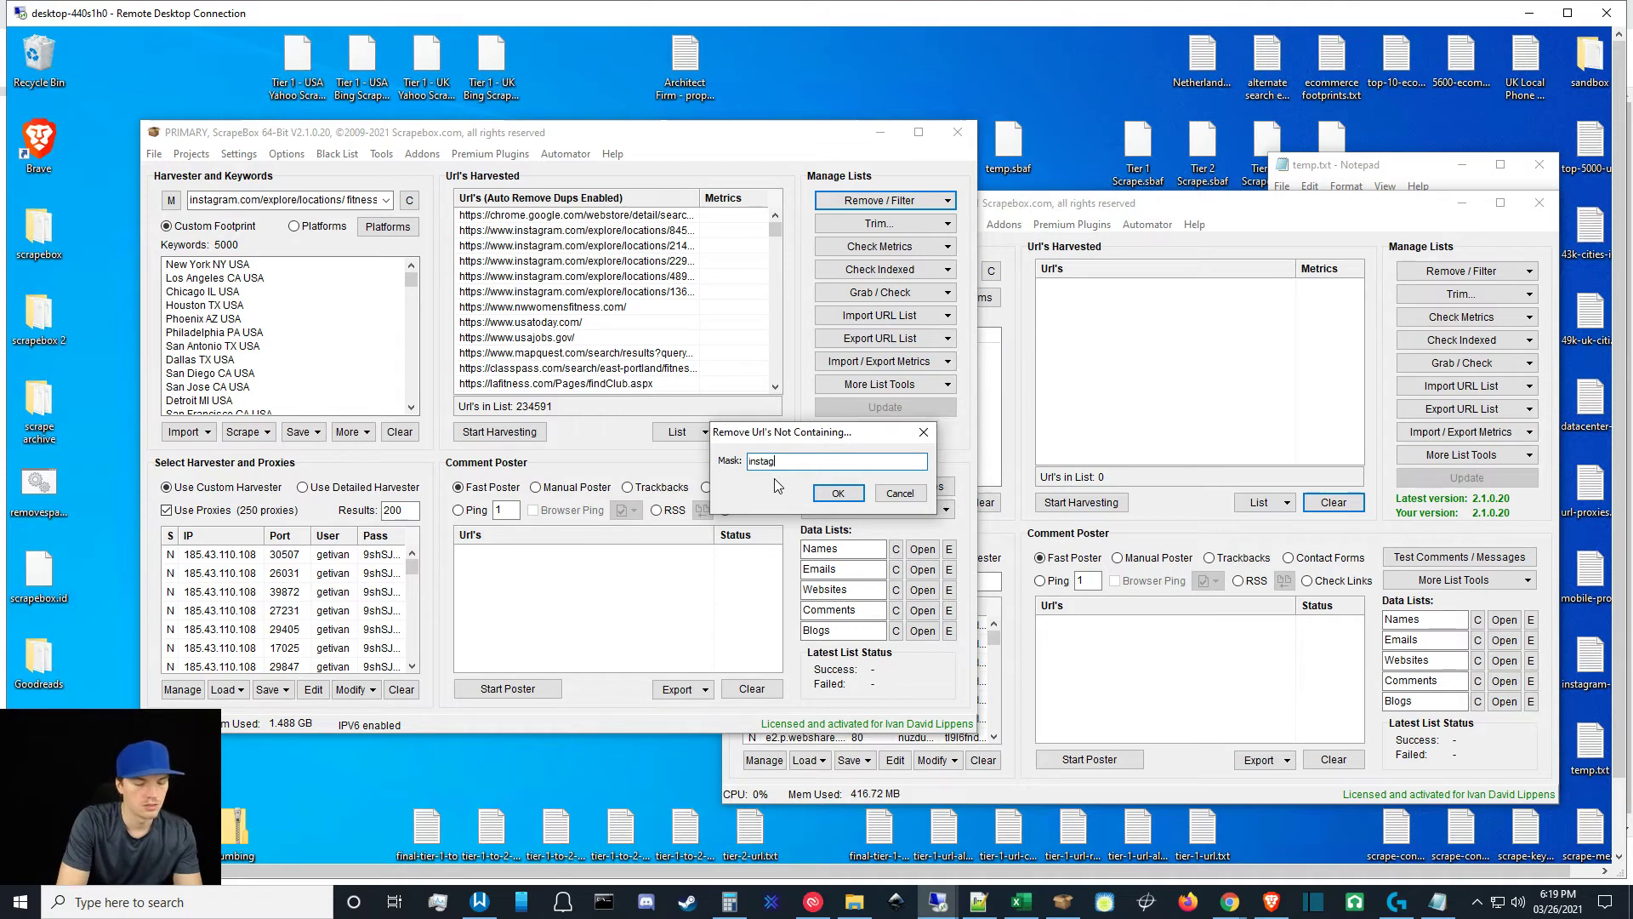
type("ram.com")
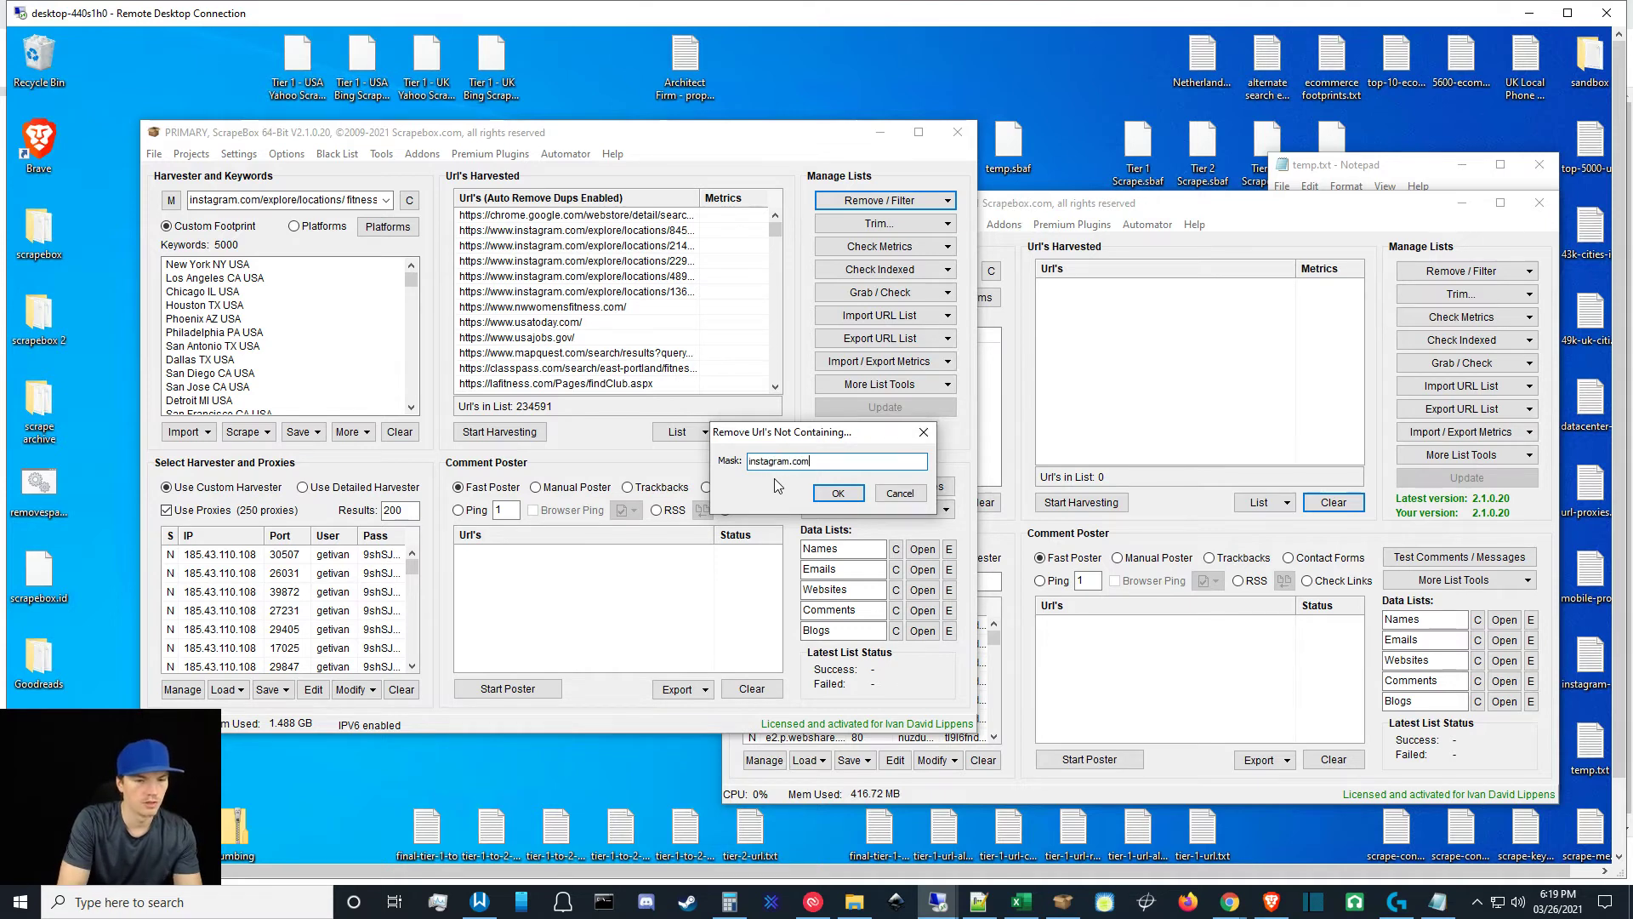
left_click(838, 495)
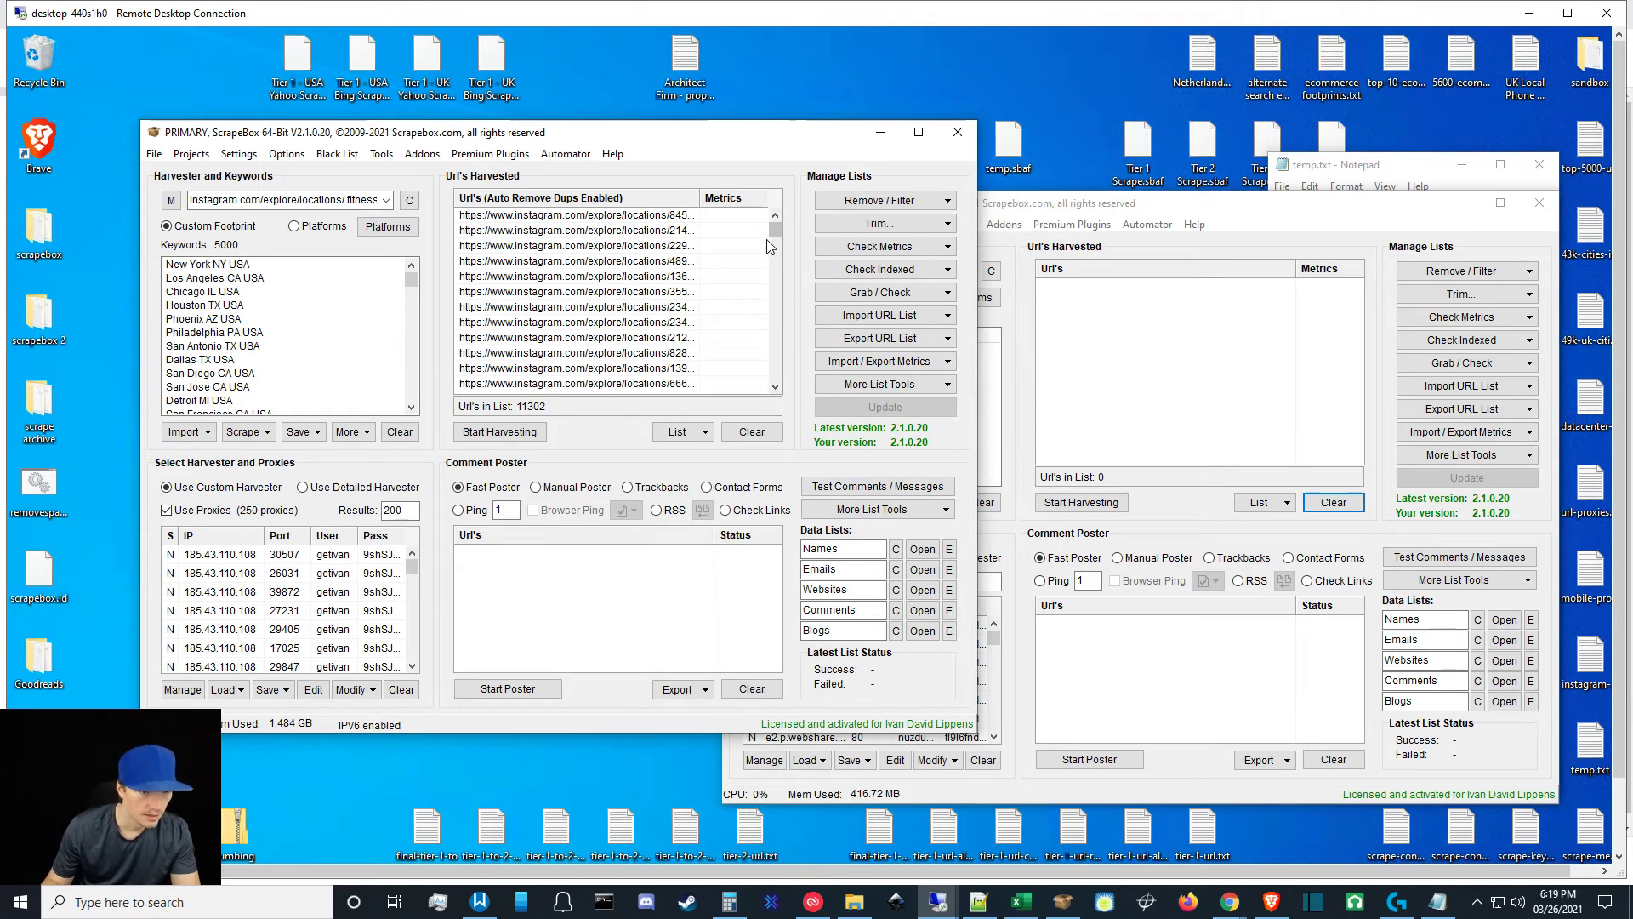
Review the harvested Instagram URLs to the end of the list and copy all of them to the clipboard.
left_click_drag(772, 231, 773, 402)
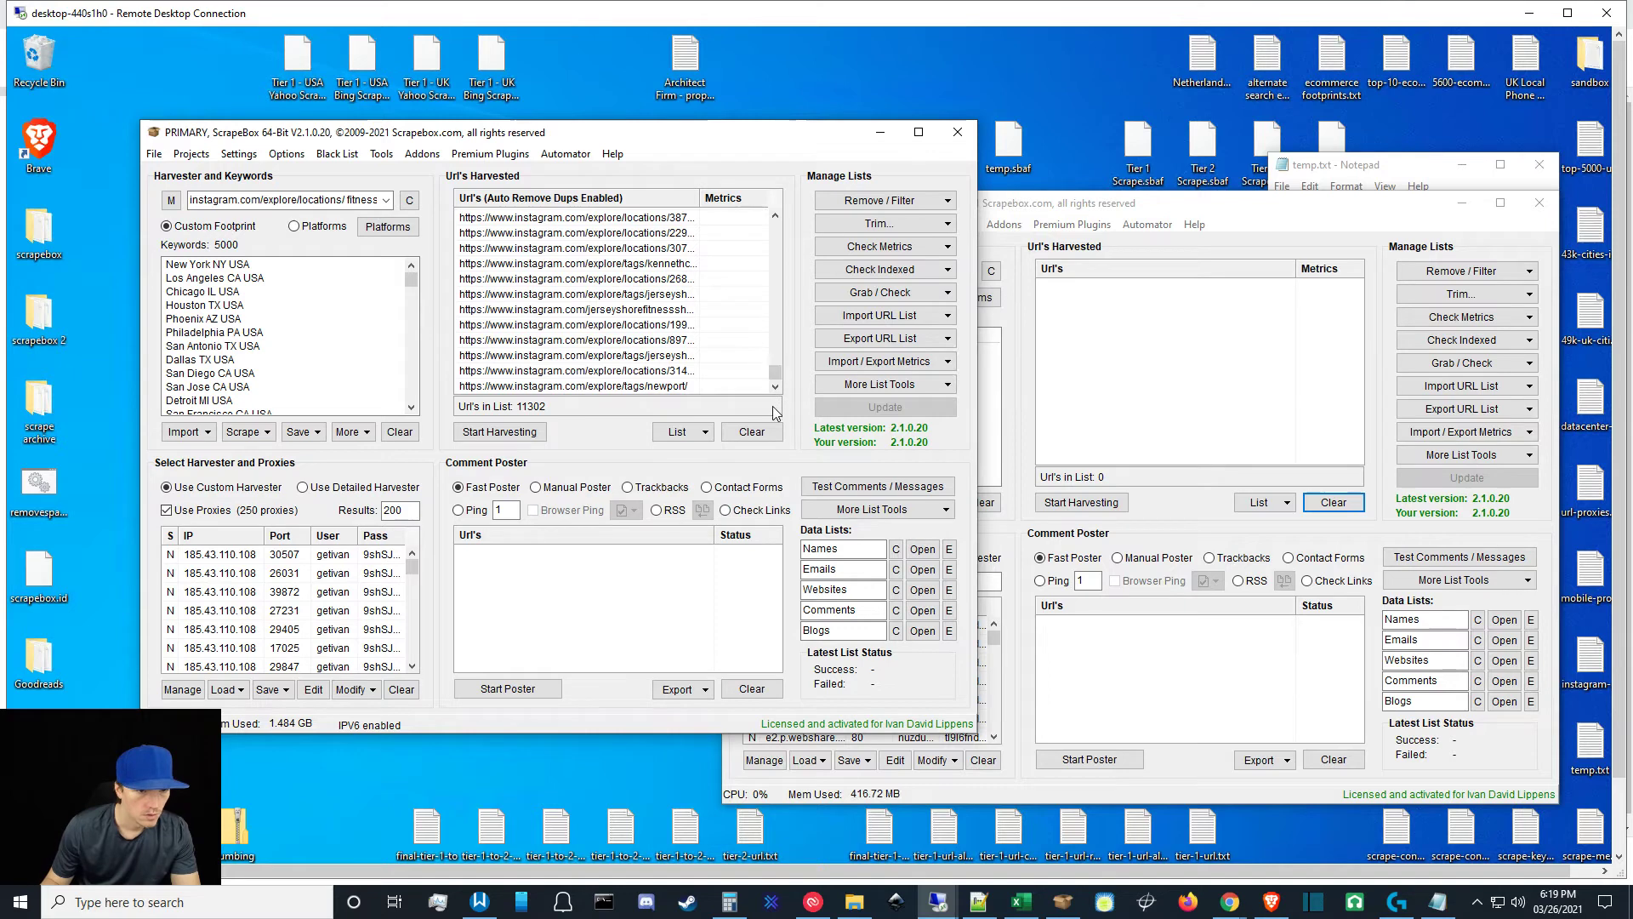
left_click(850, 291)
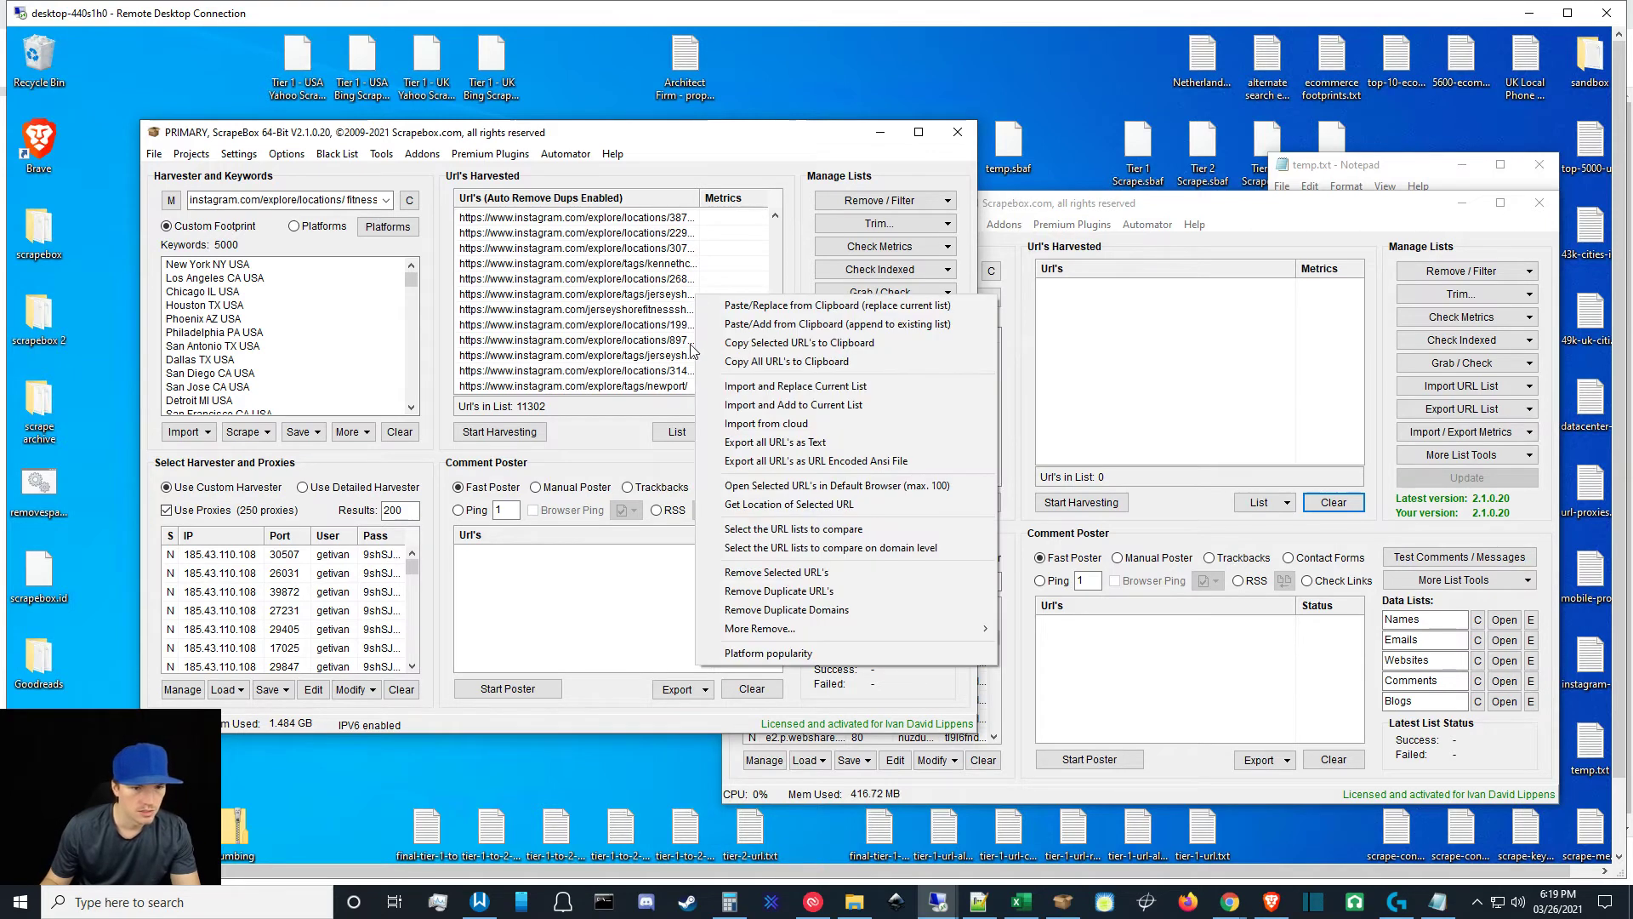
left_click(728, 361)
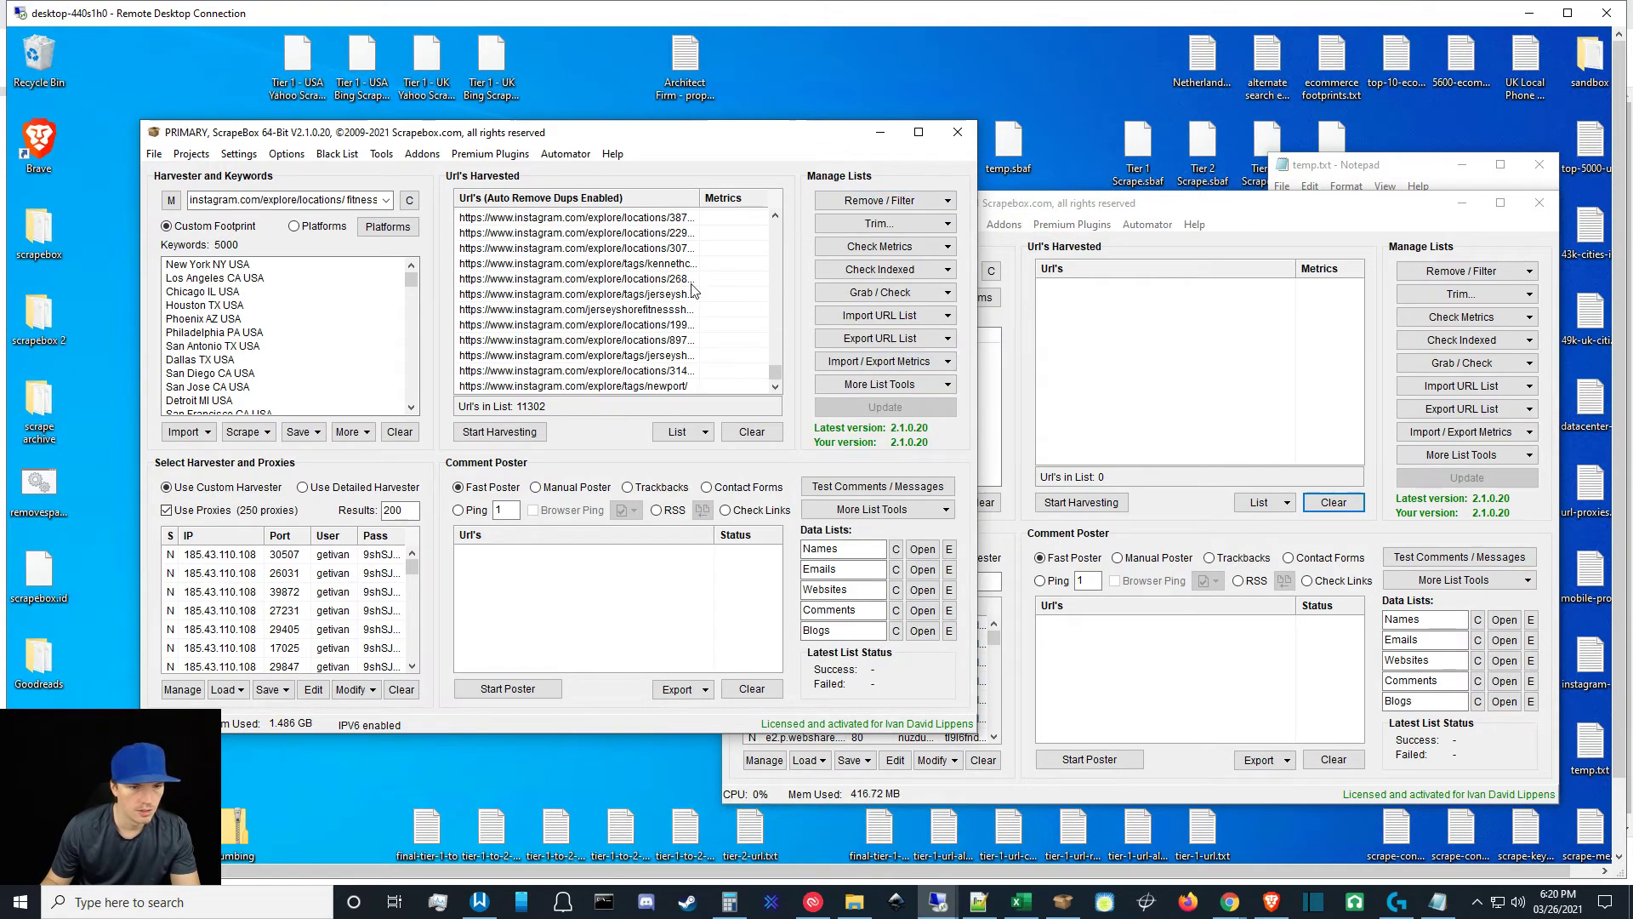
Remove all harvested URLs that do not contain "explore".
left_click(868, 202)
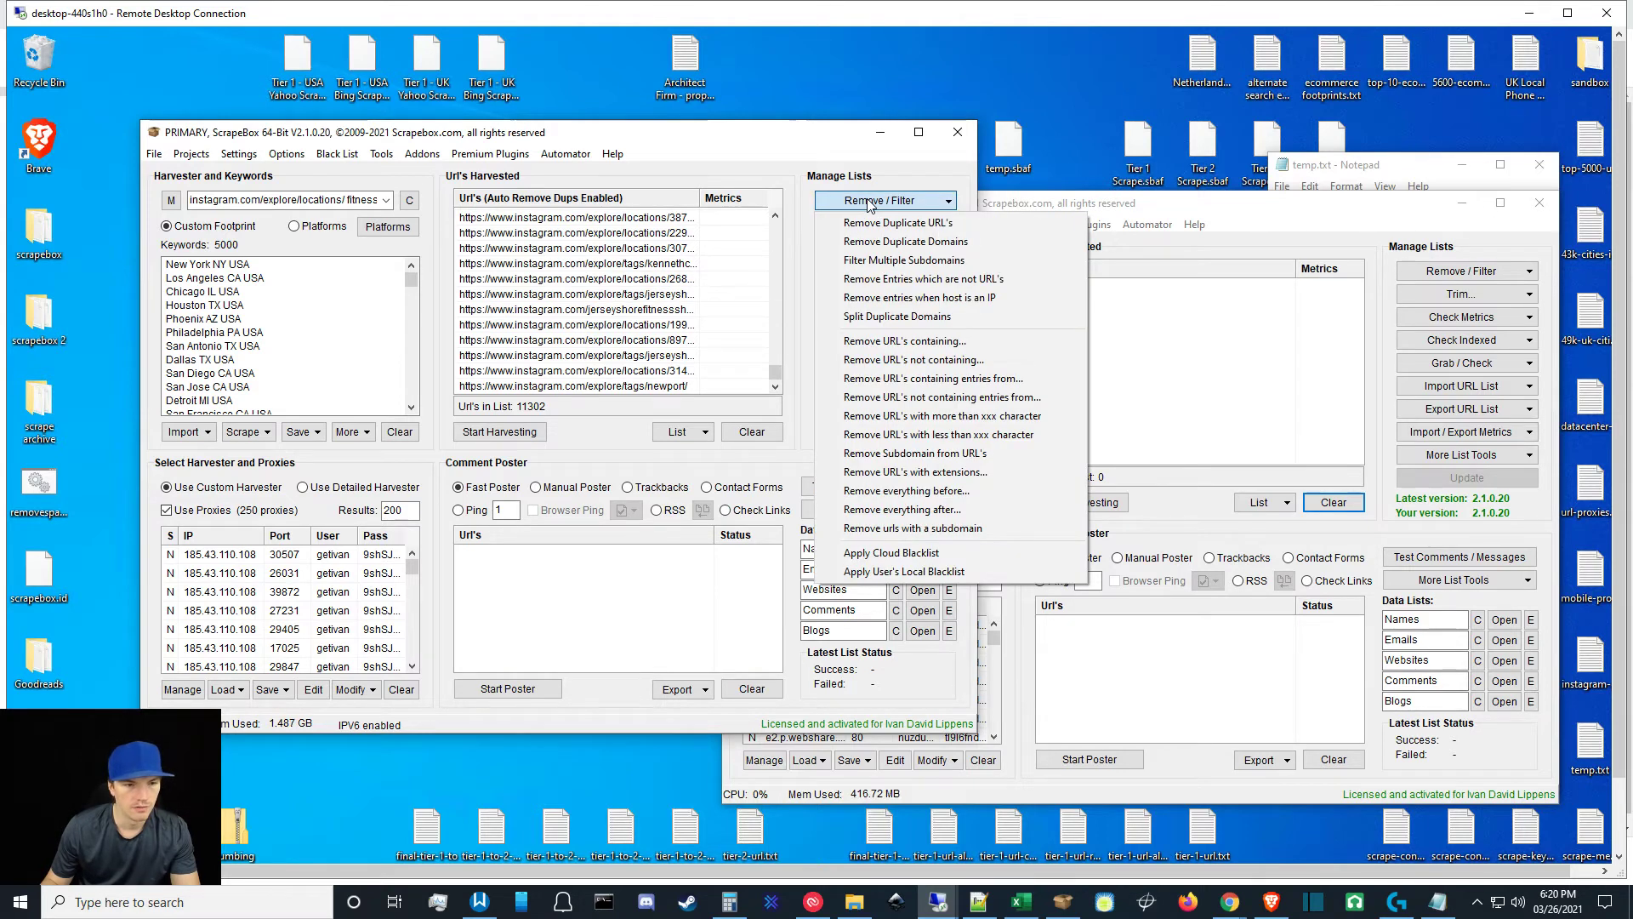
left_click(895, 368)
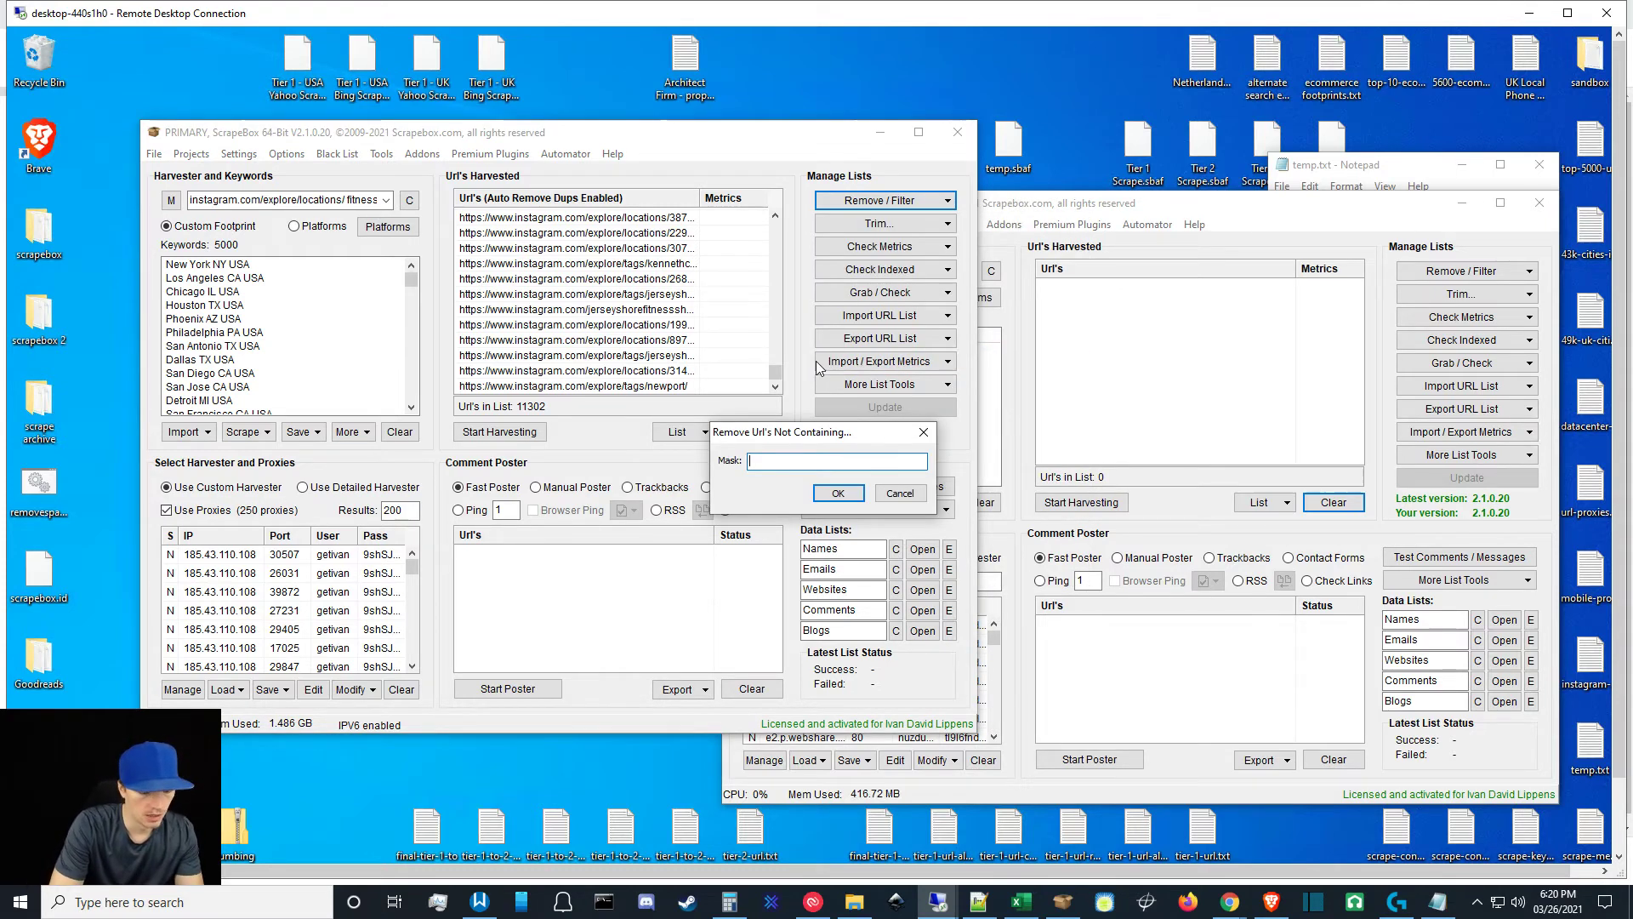
type("explore")
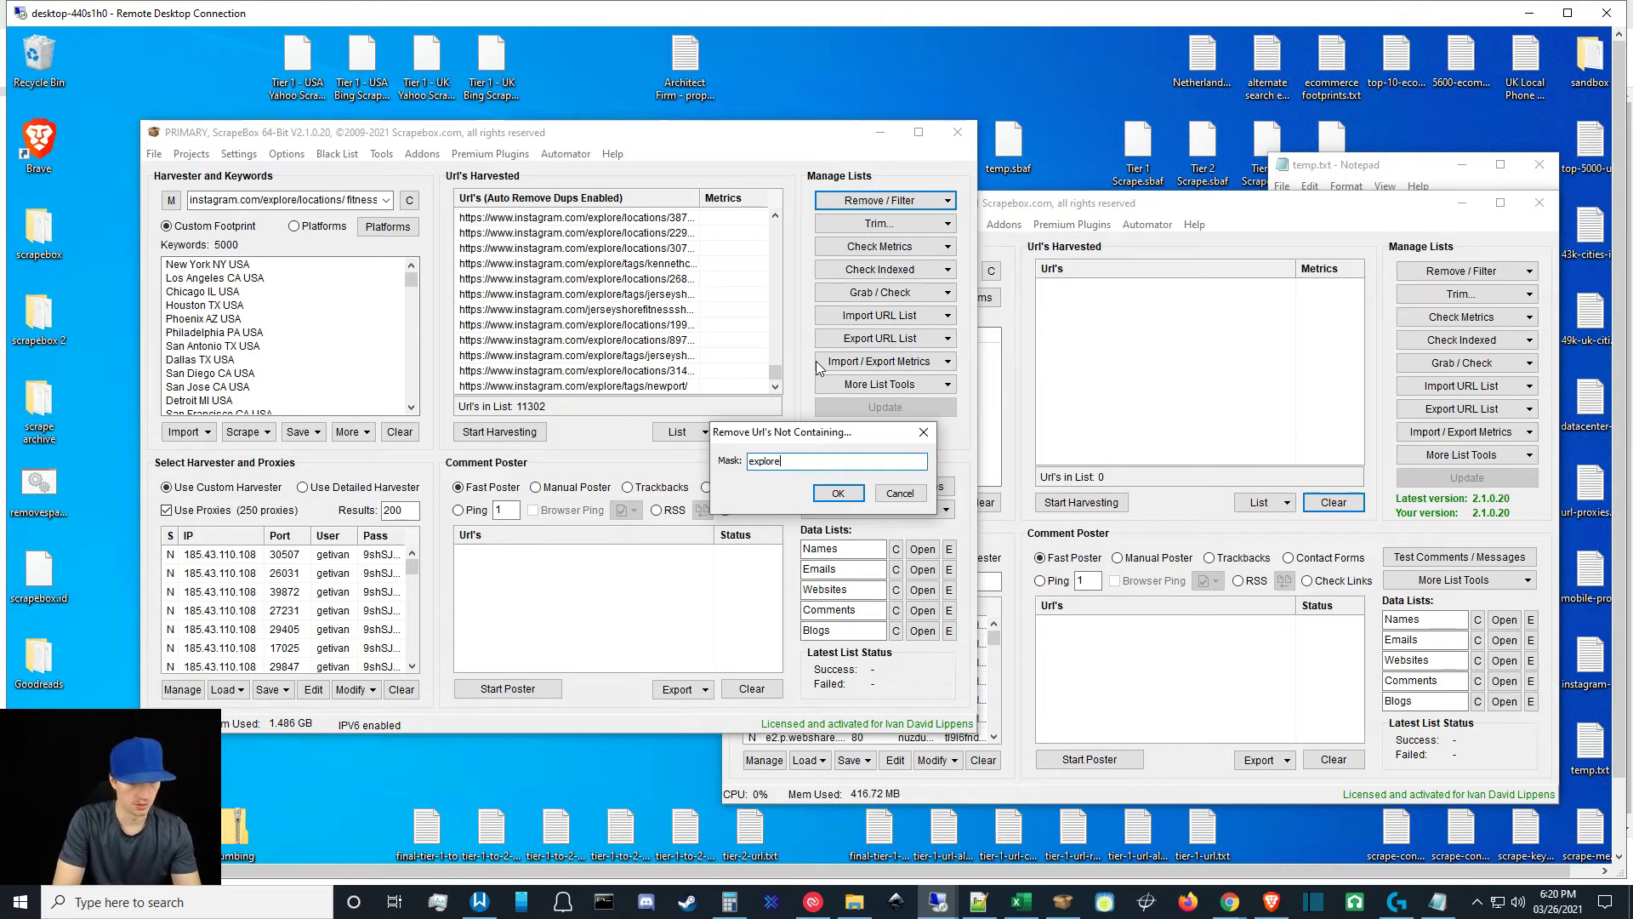
key("Return")
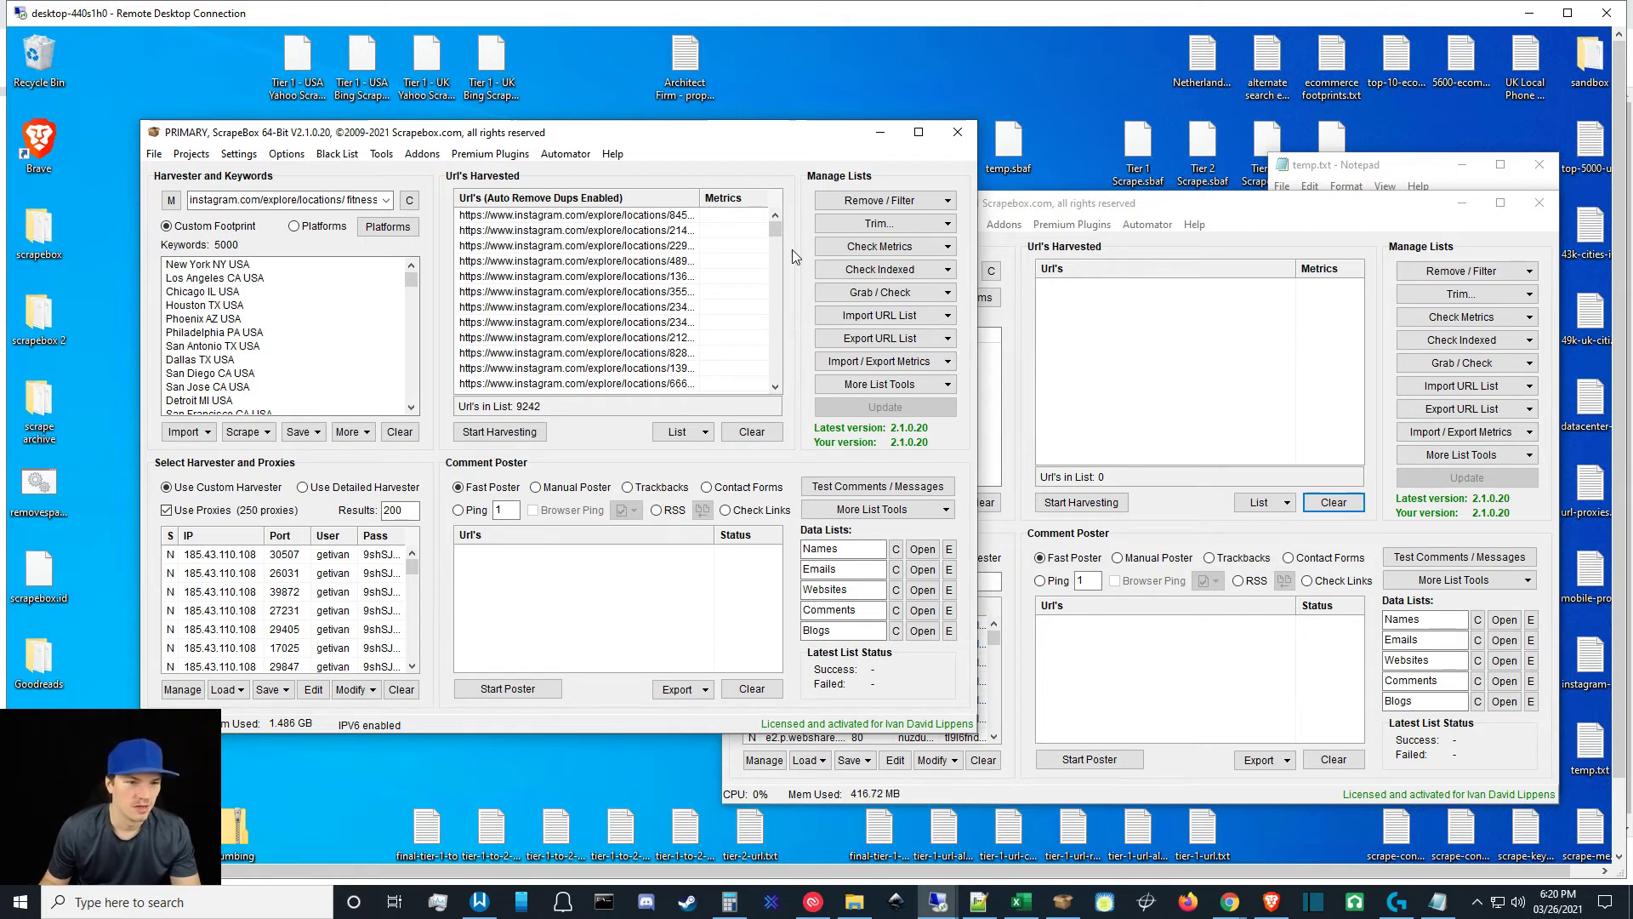
Check the filtered URLs to the end and replace the list with the full set of URLs from the clipboard.
left_click_drag(773, 227, 769, 396)
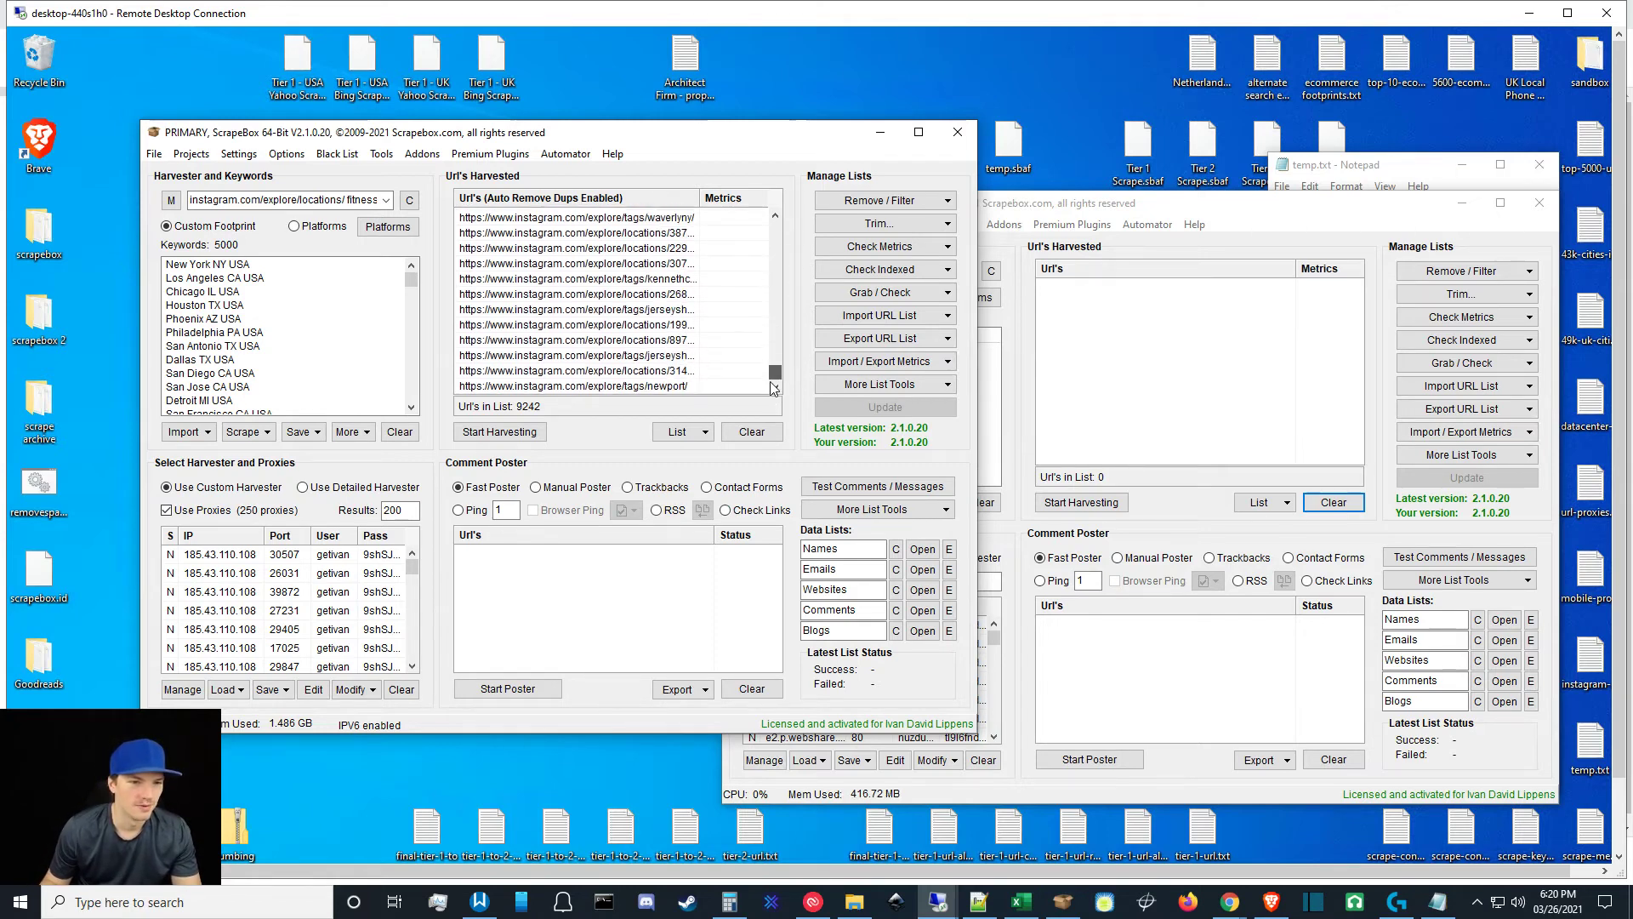
right_click(625, 294)
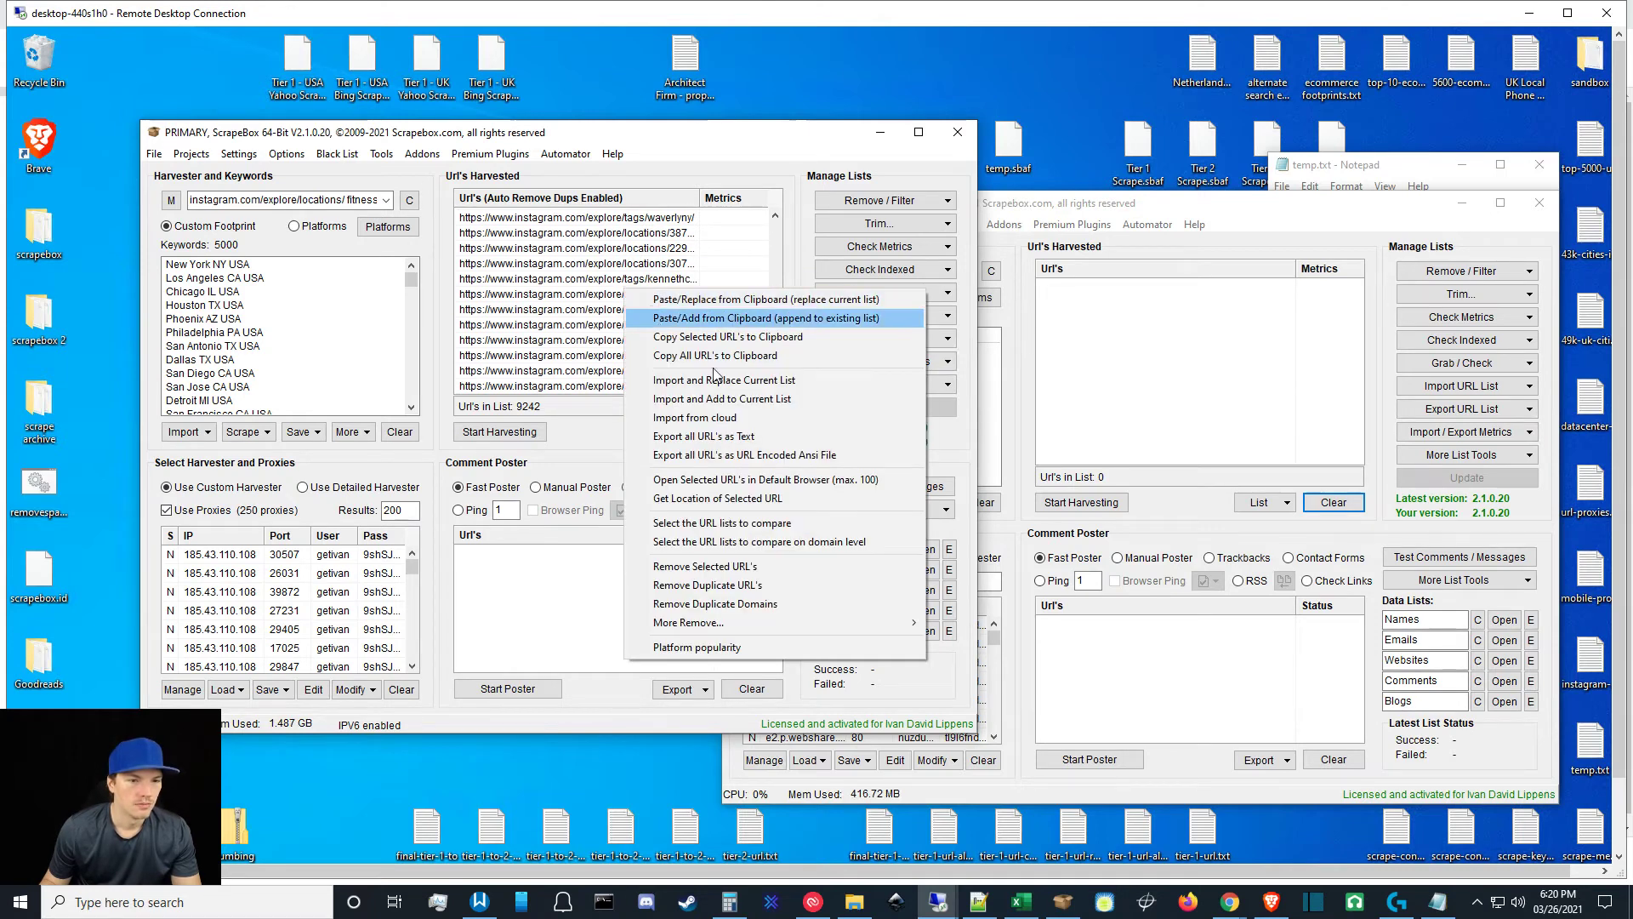
left_click(736, 299)
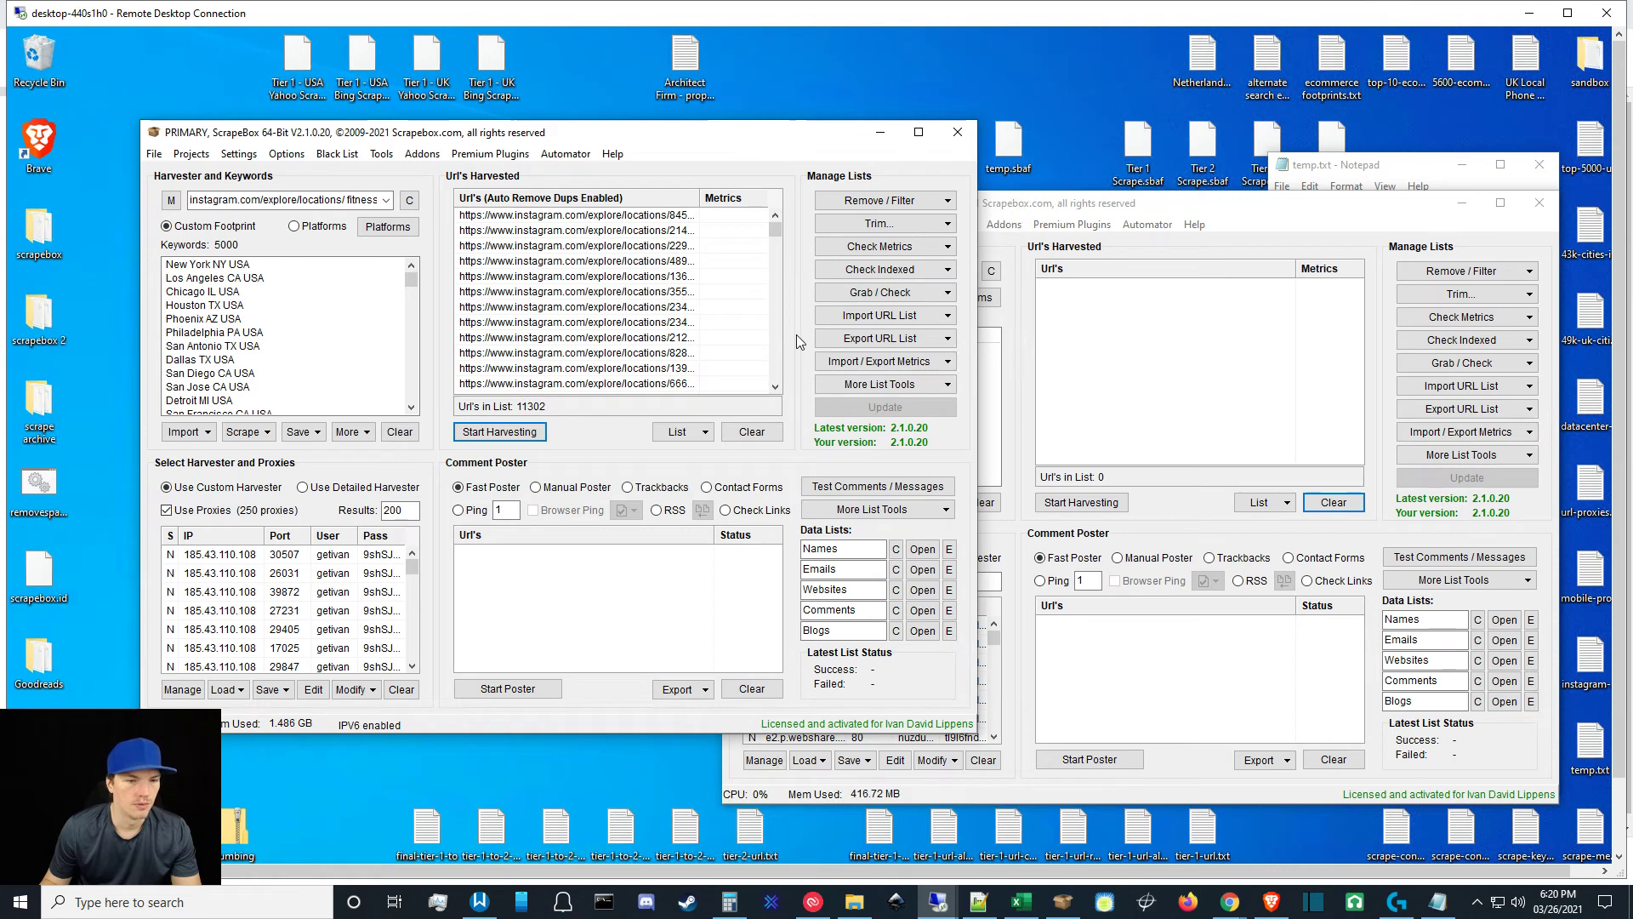
Clear all loaded proxies from the harvester's proxy list.
left_click(889, 295)
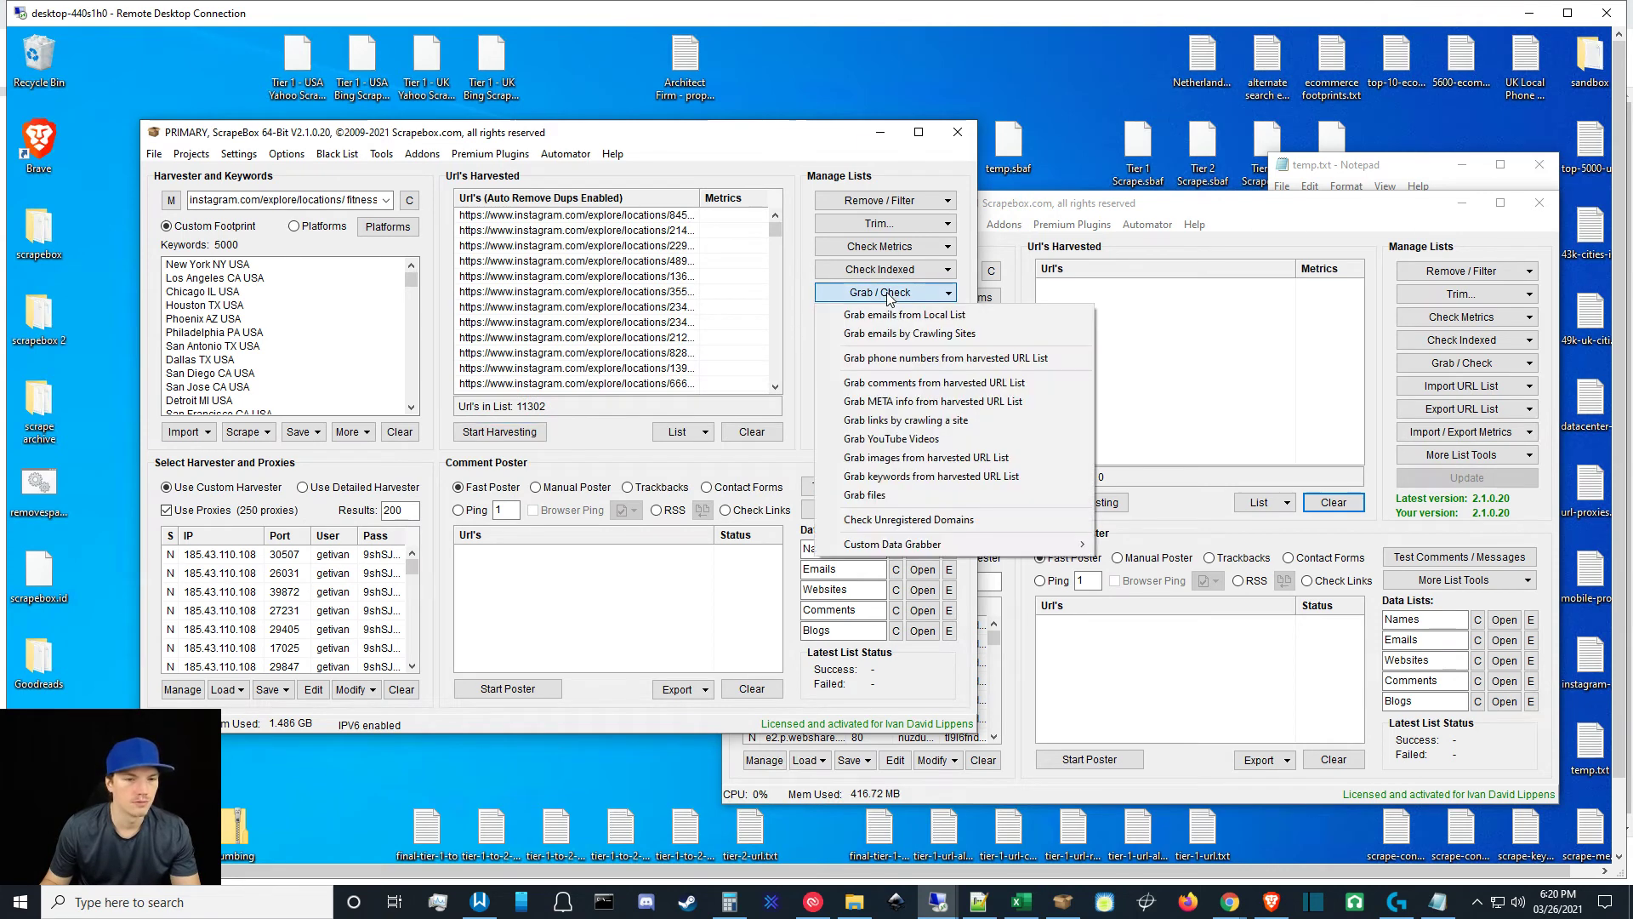
left_click(401, 689)
left_click(847, 536)
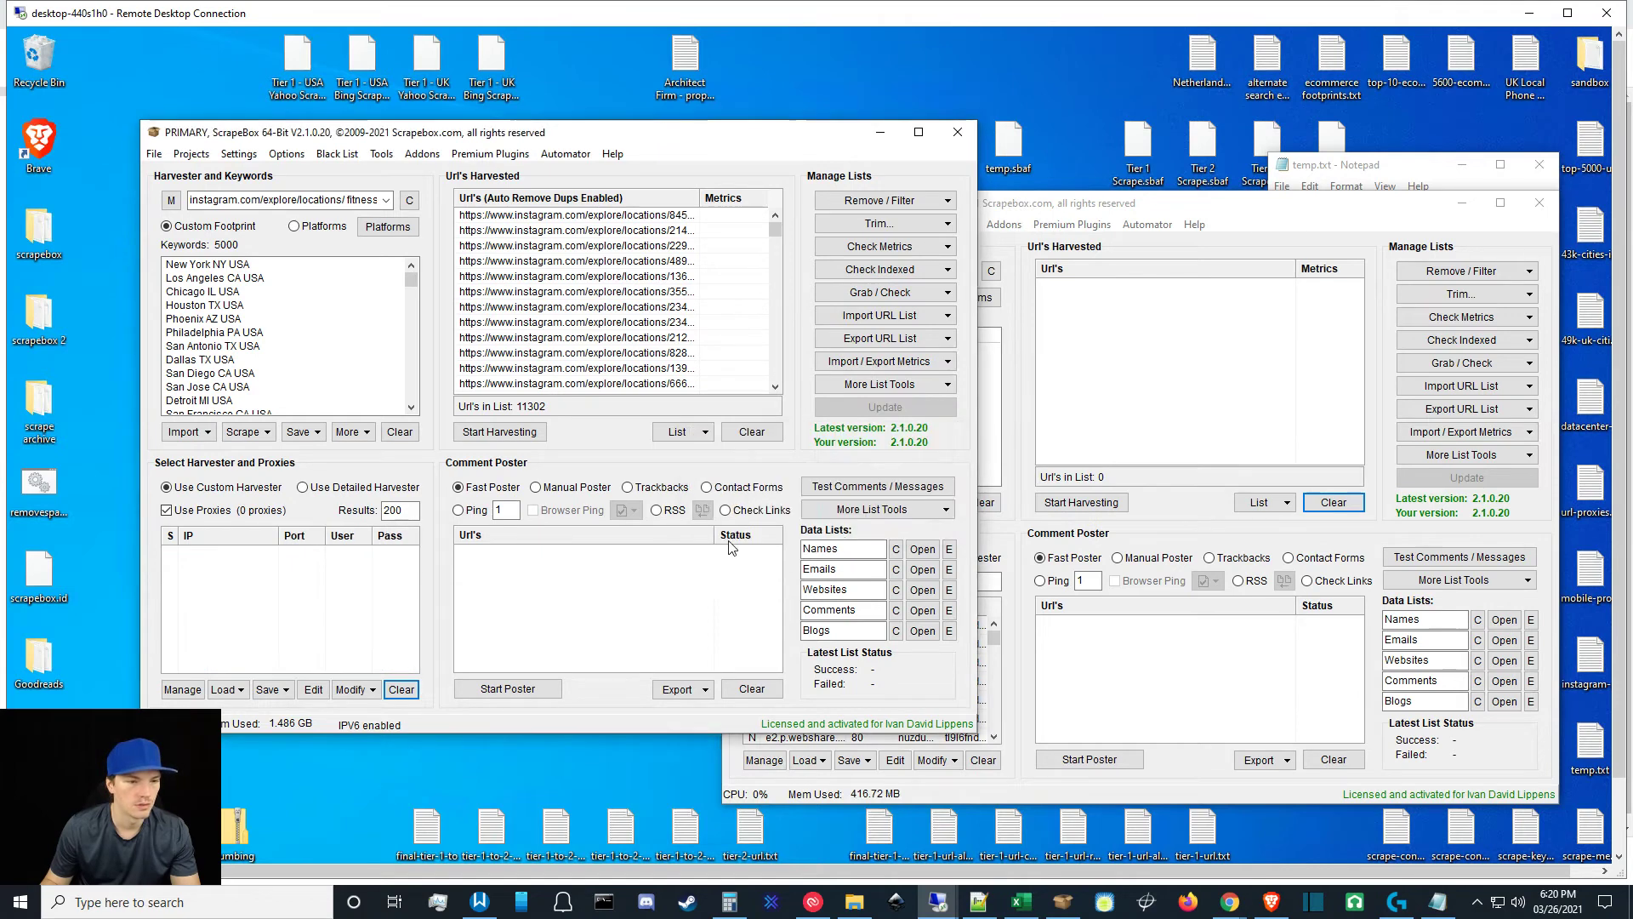
Export the harvested URL list as a text file named "Fitness - USA - Instagram Scrape - Scrubbed - URL" on the Desktop.
right_click(90, 232)
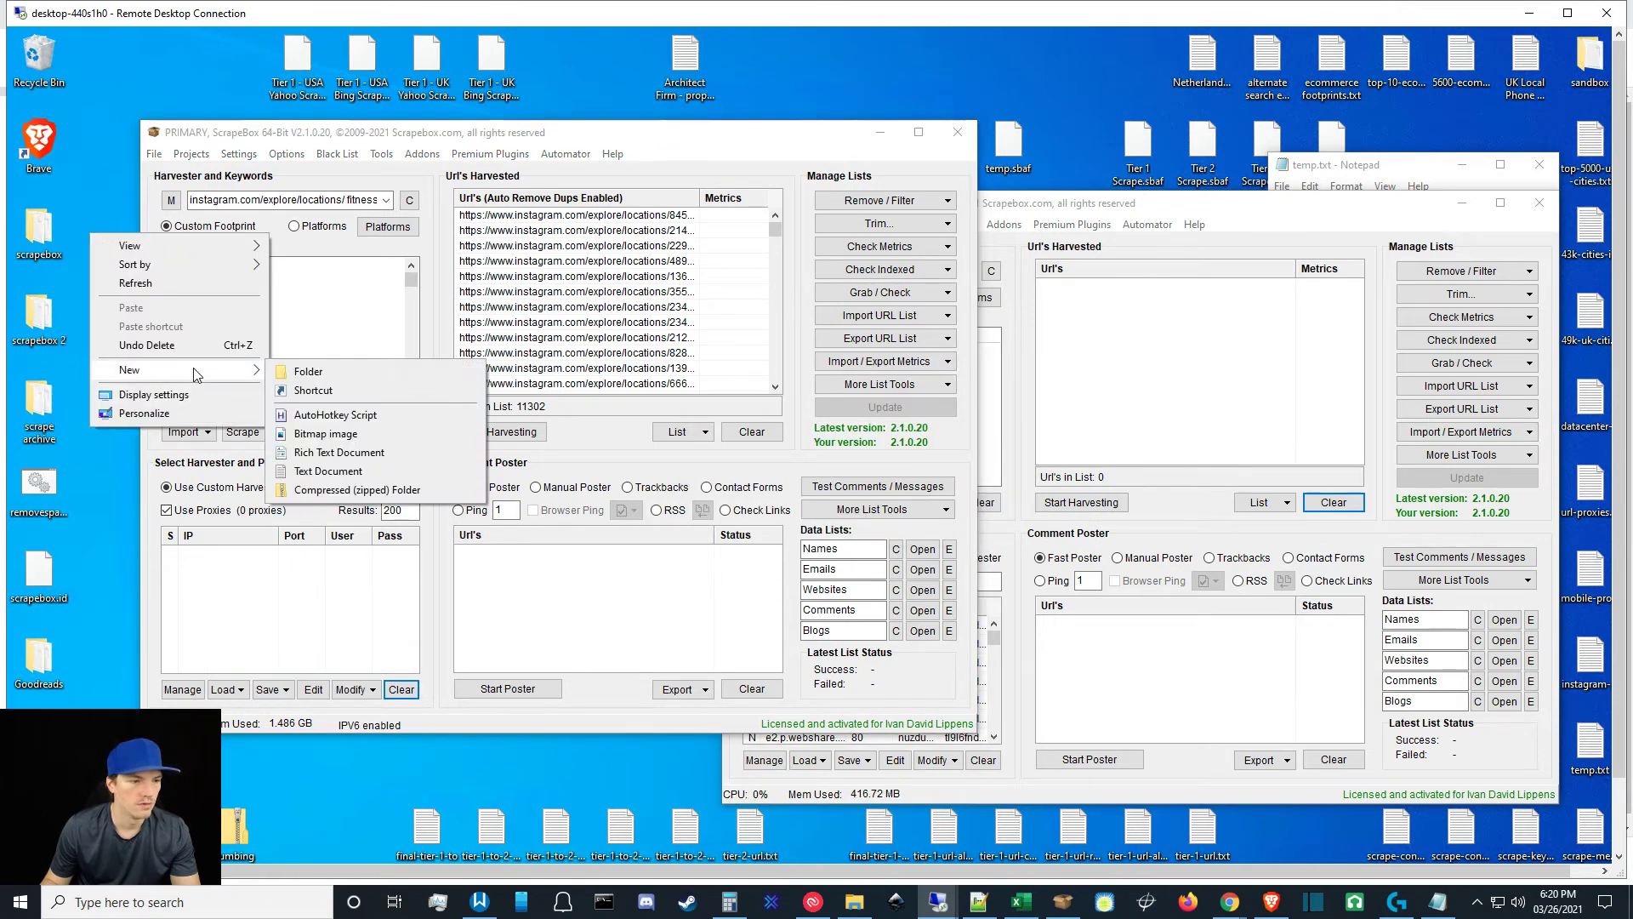
left_click(864, 348)
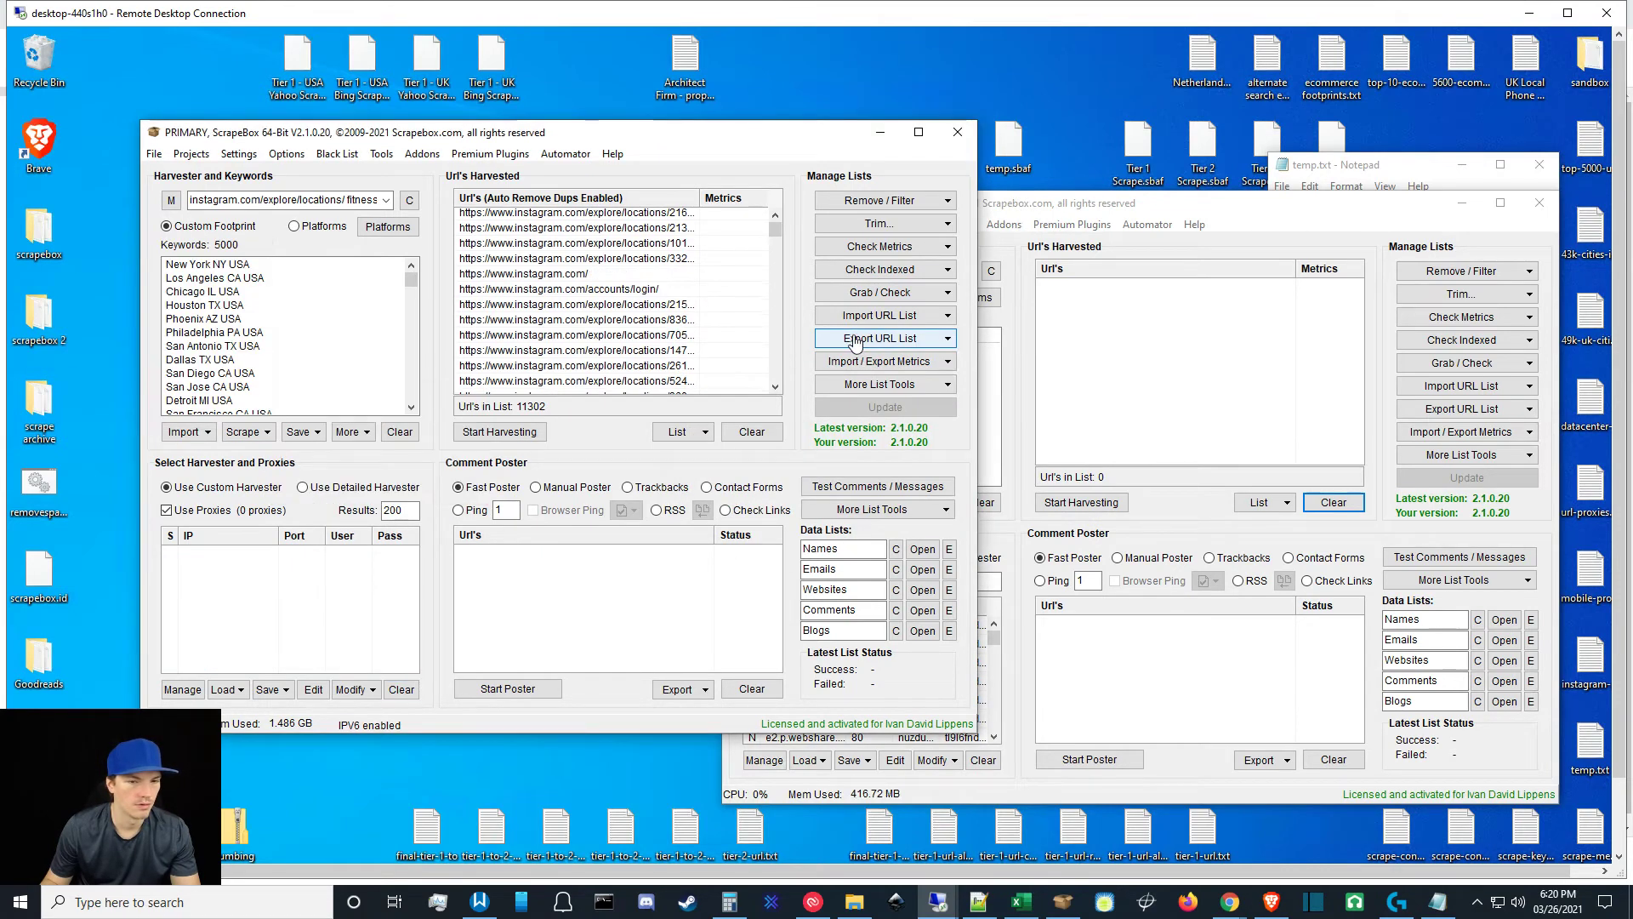
left_click(864, 341)
left_click(880, 358)
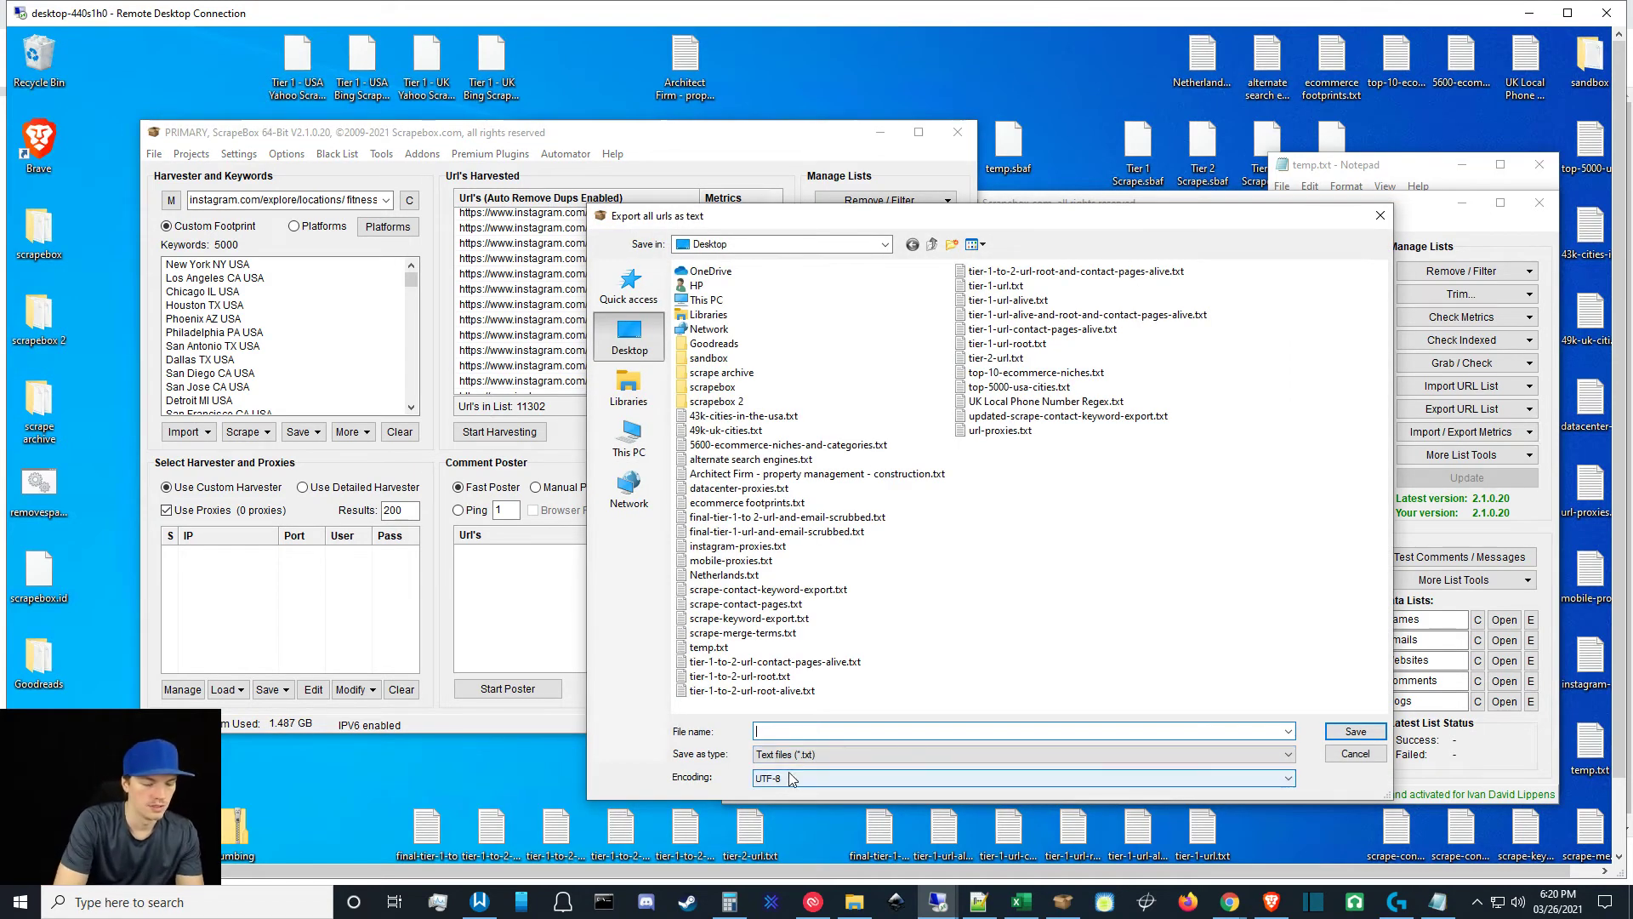
type("Fitness")
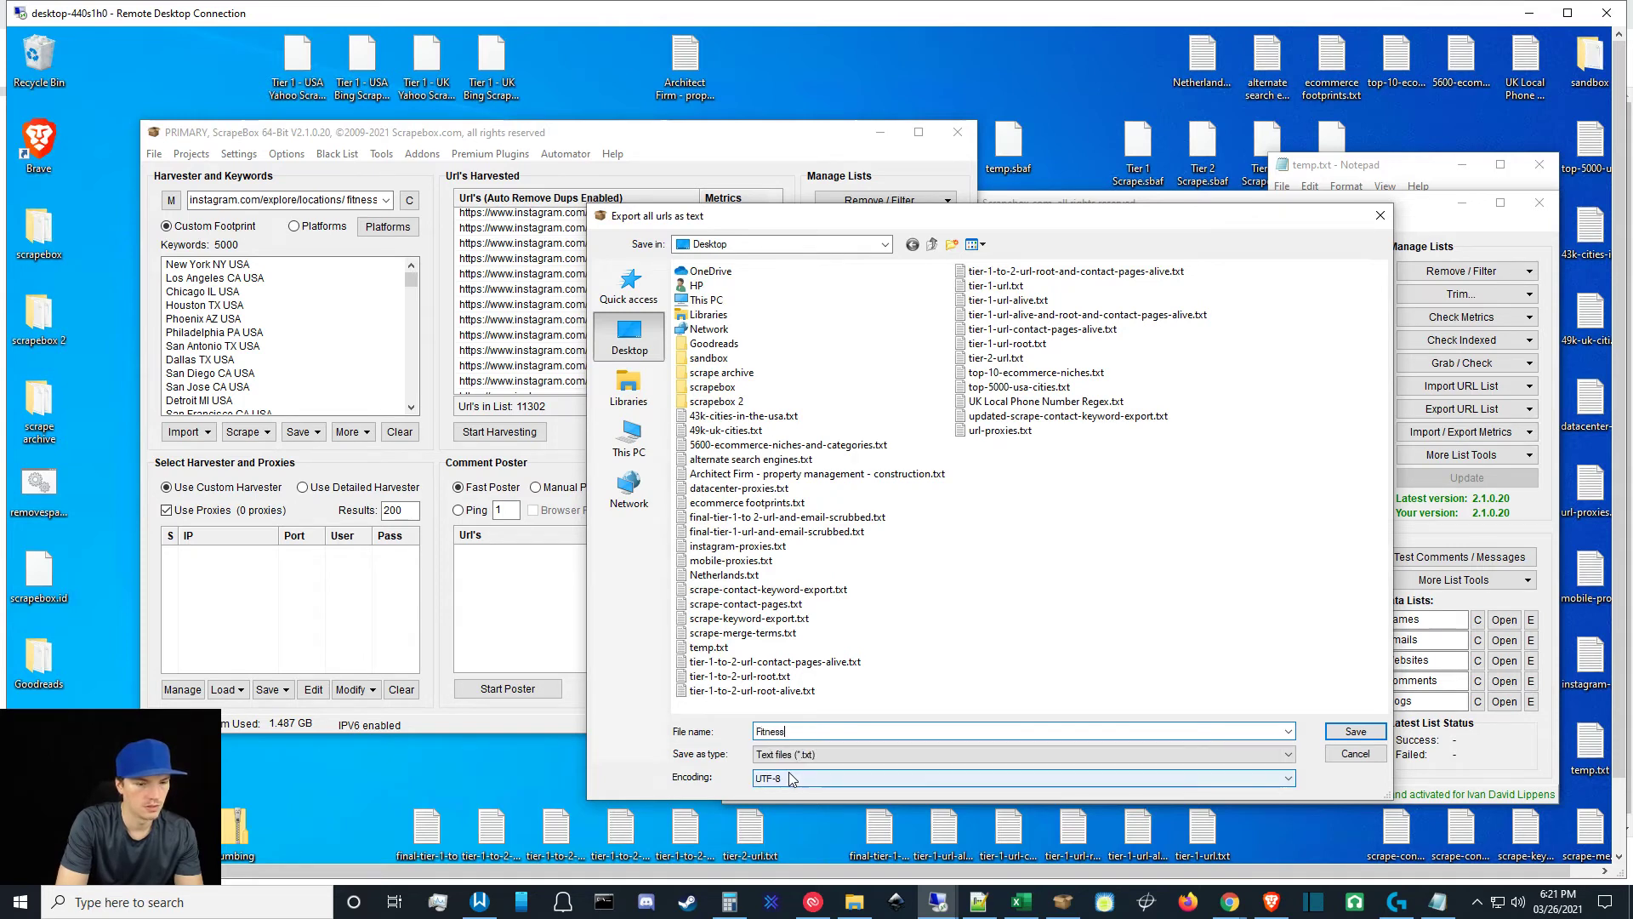
type(" - In")
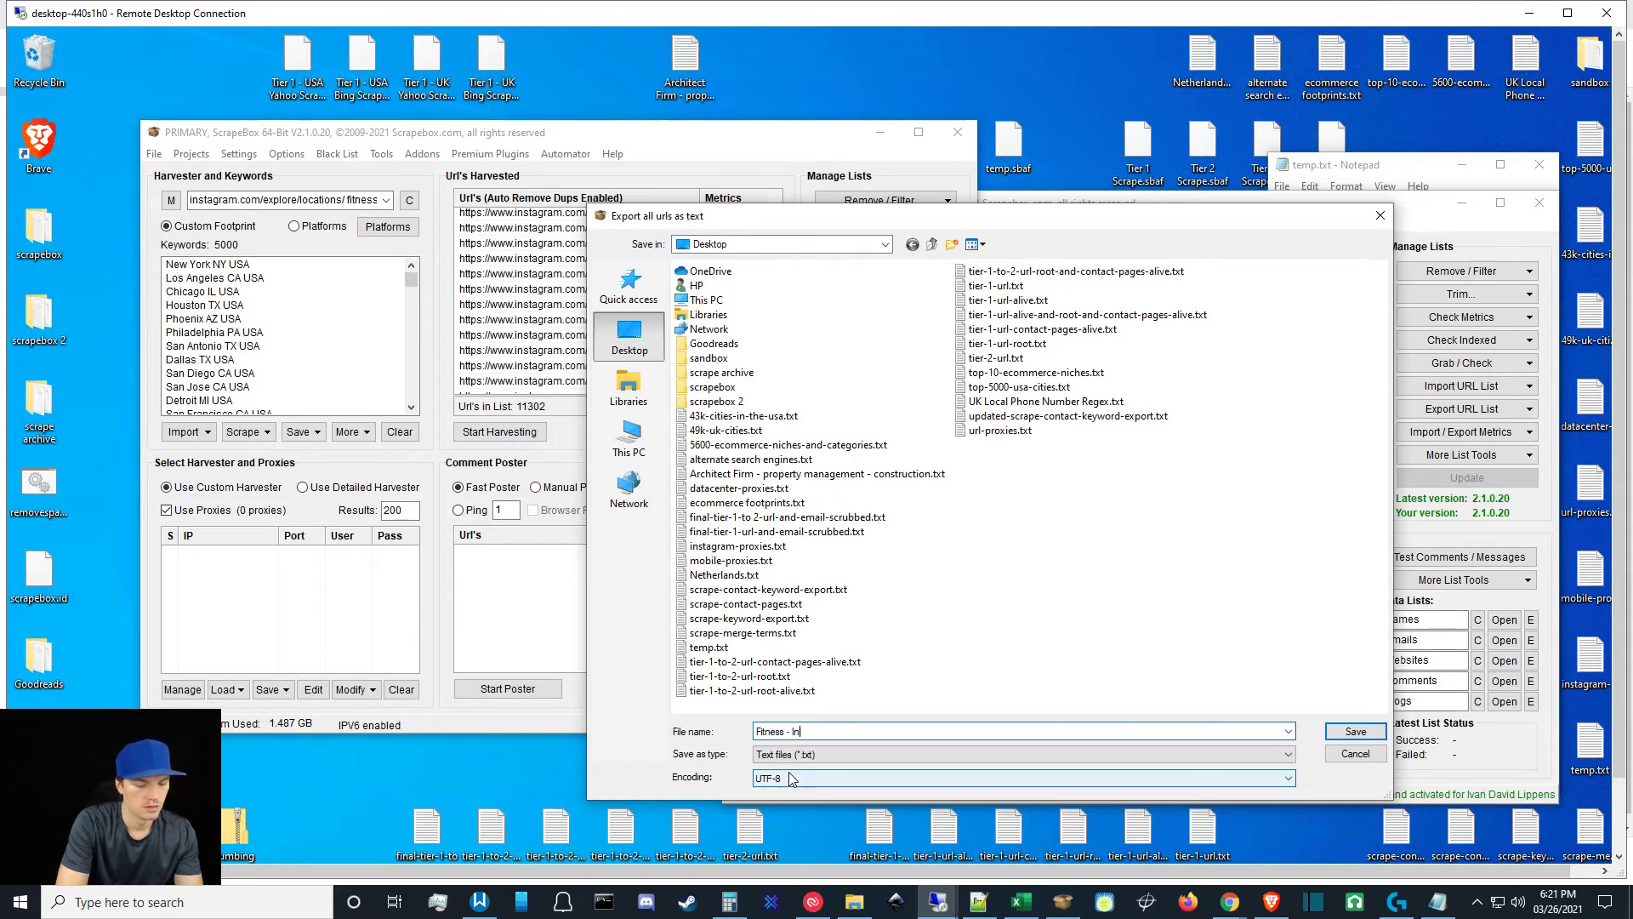
key("BackSpace")
key("BackSpace")
type("US")
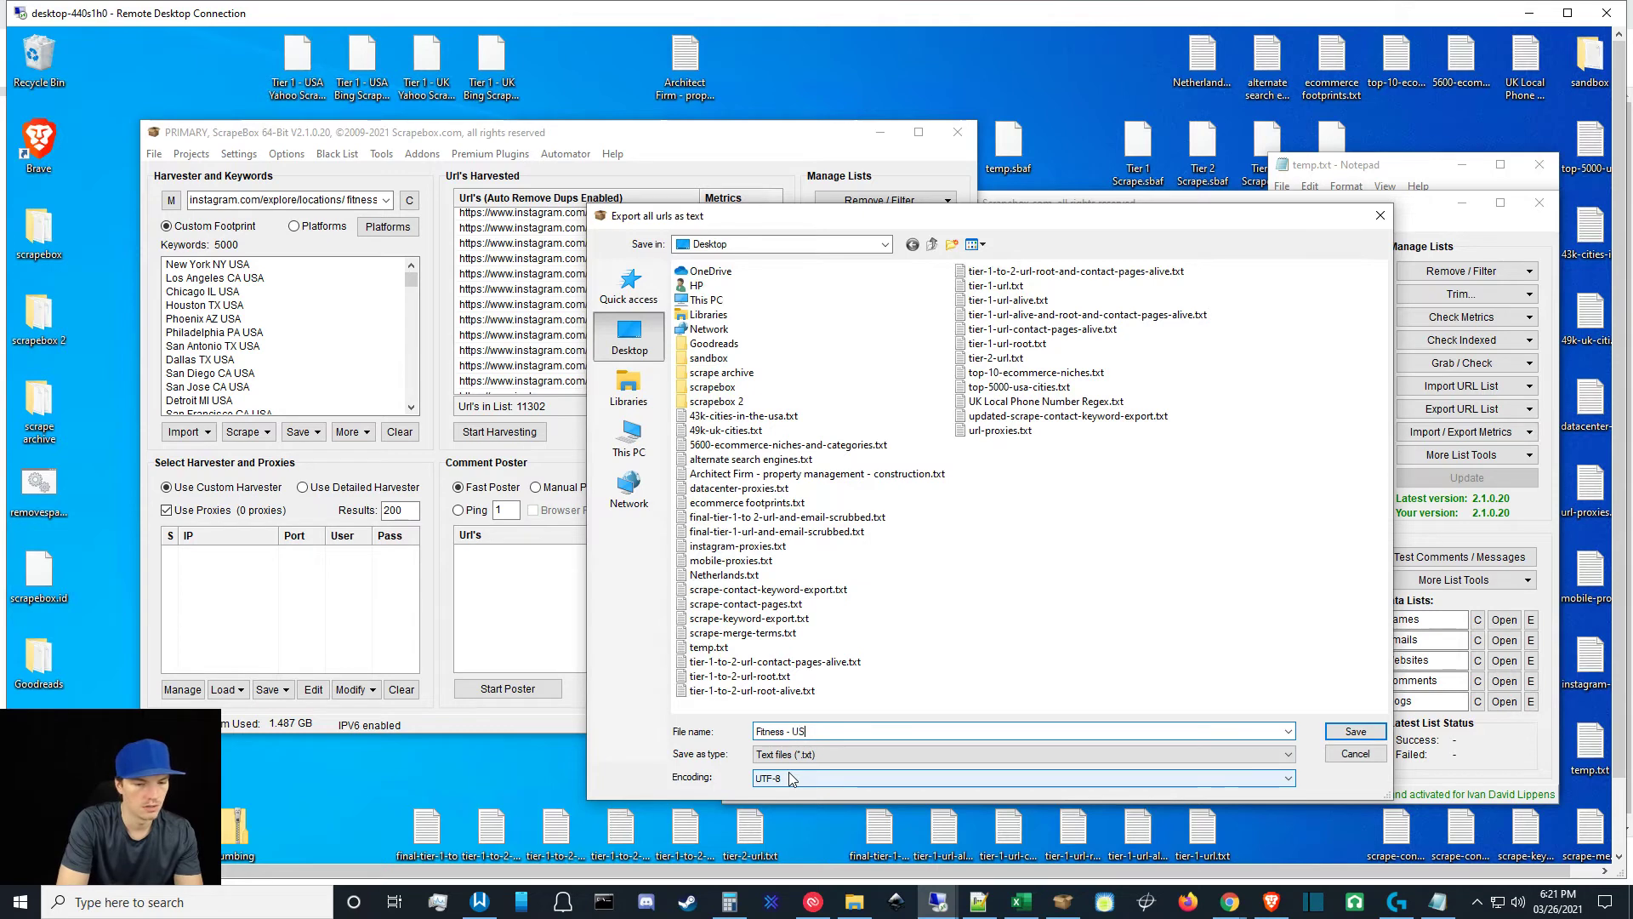
type("A - In")
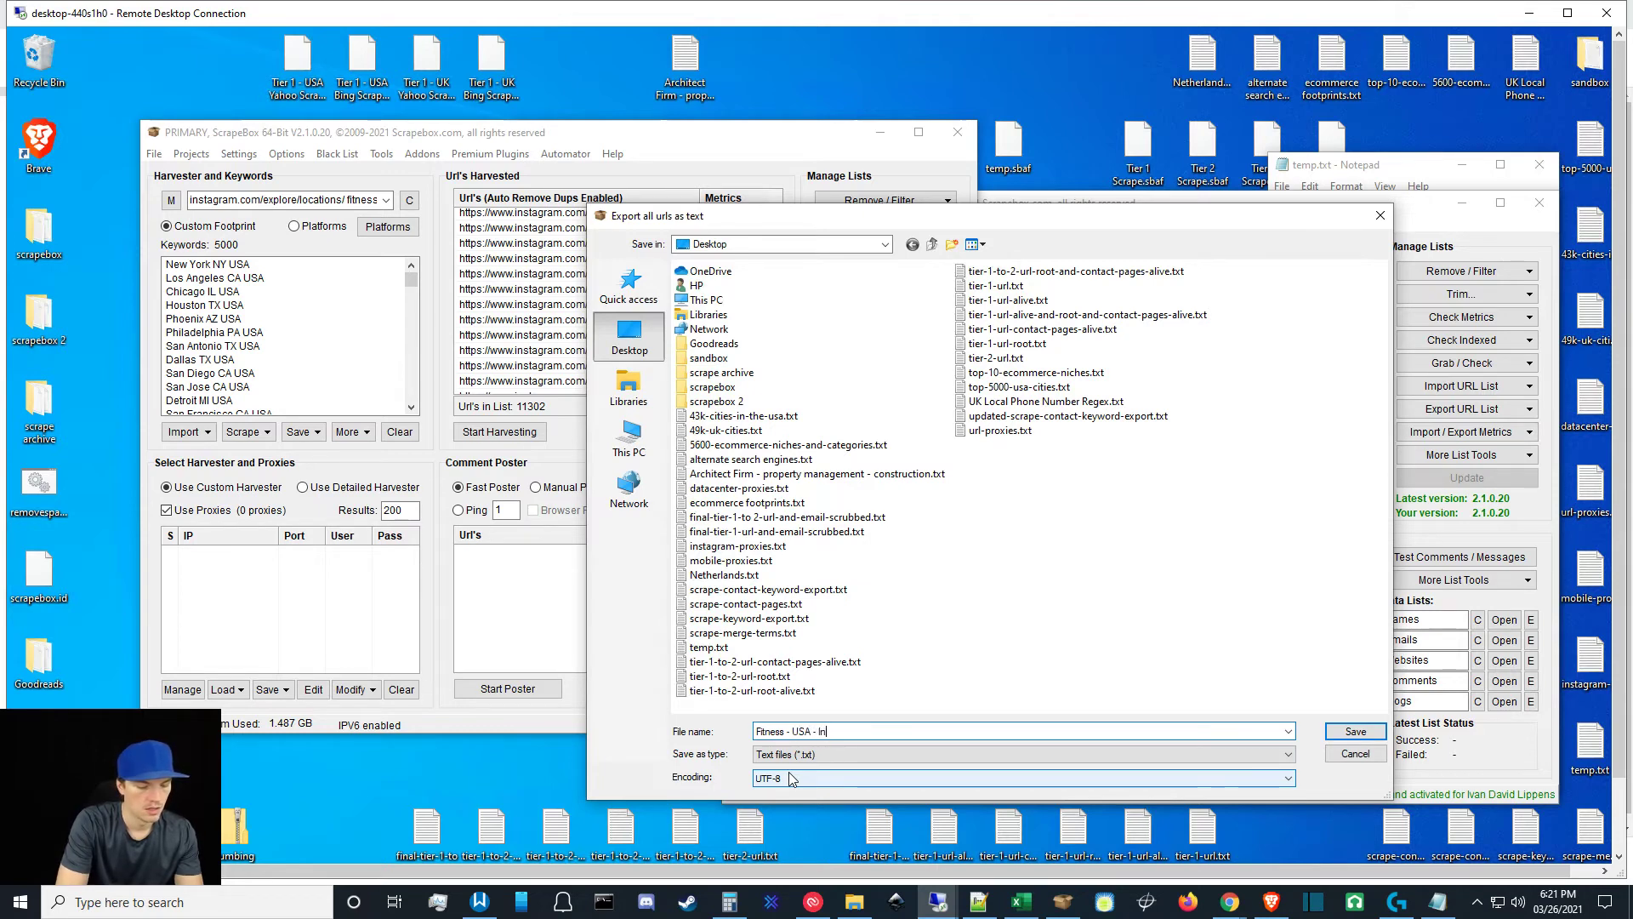
type("stagram Scrape ")
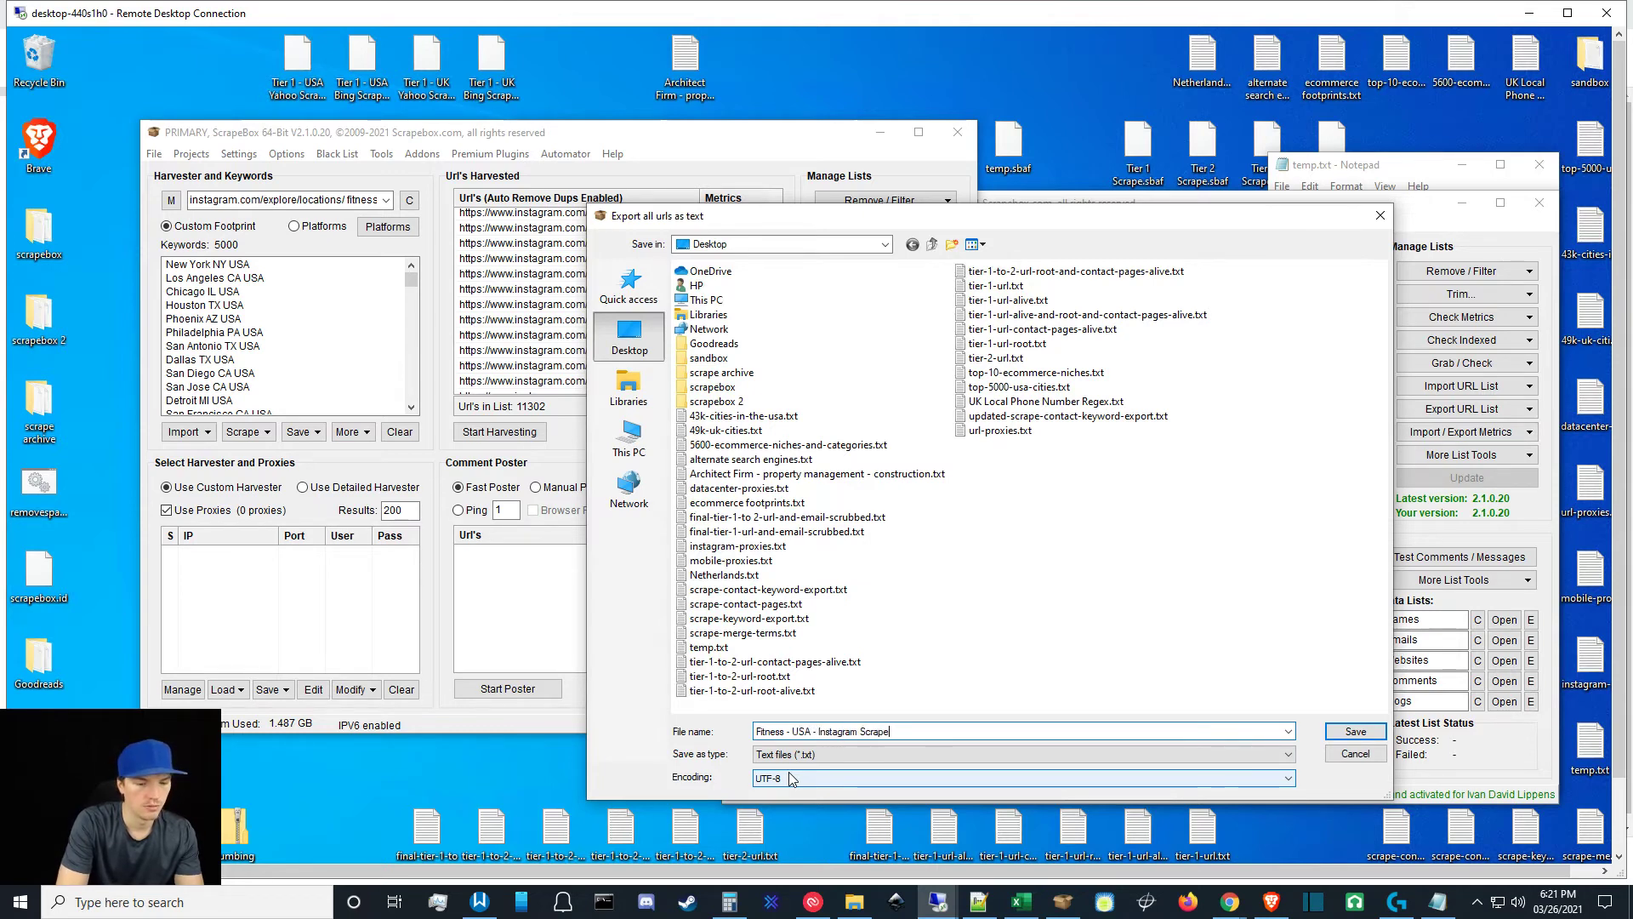
type("- Scrubbed")
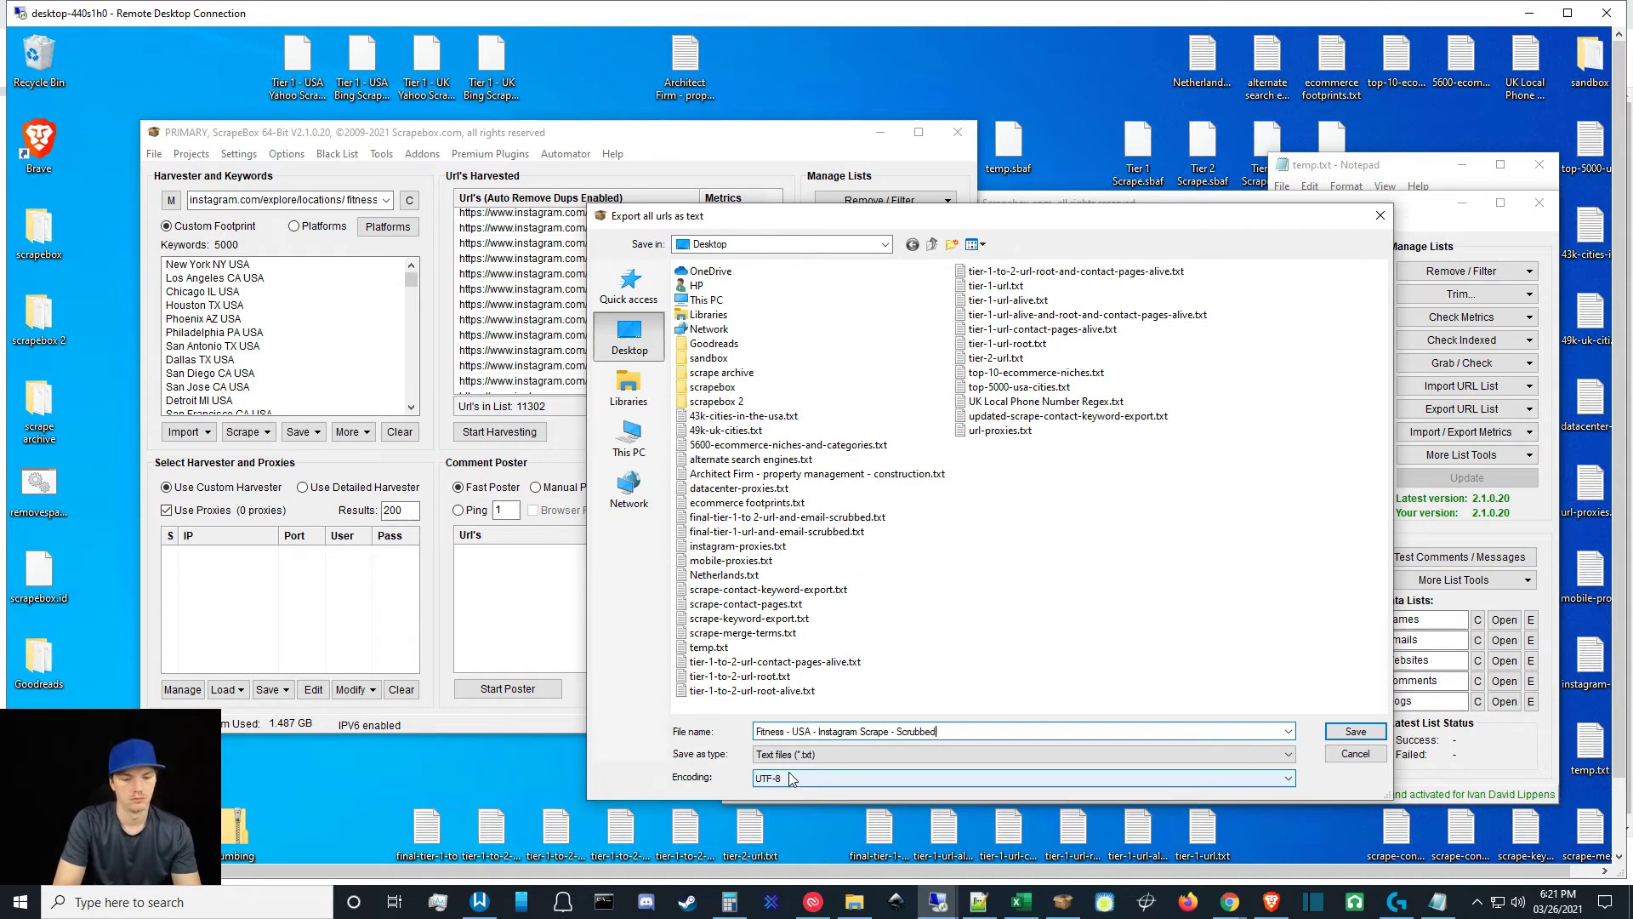
type(" - U")
type("RLs")
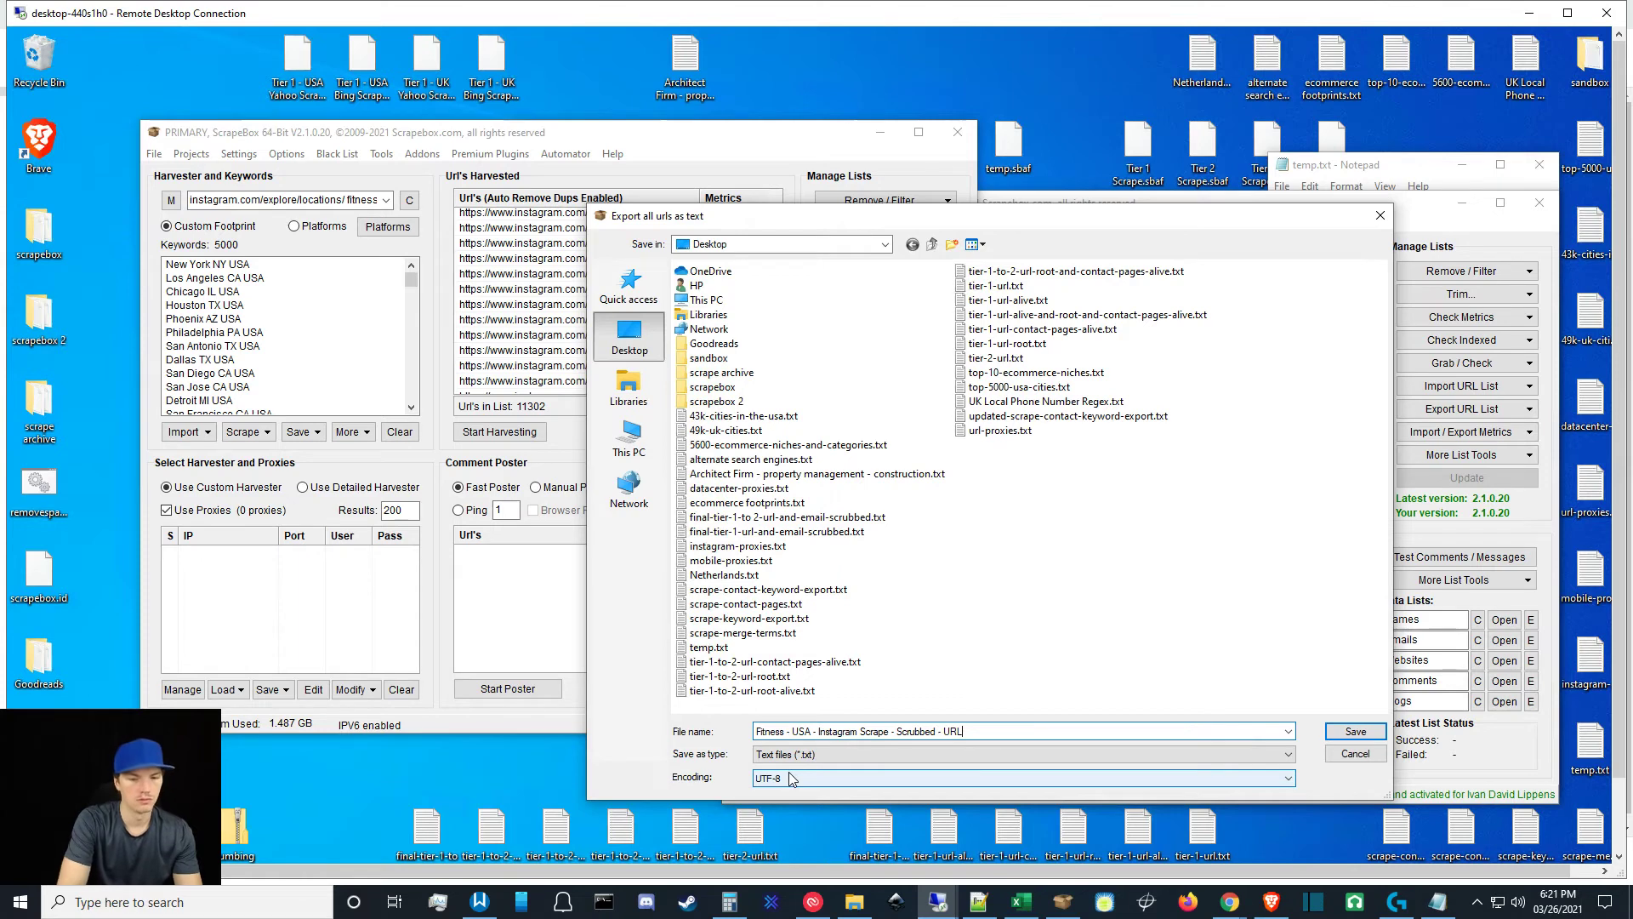
key("Return")
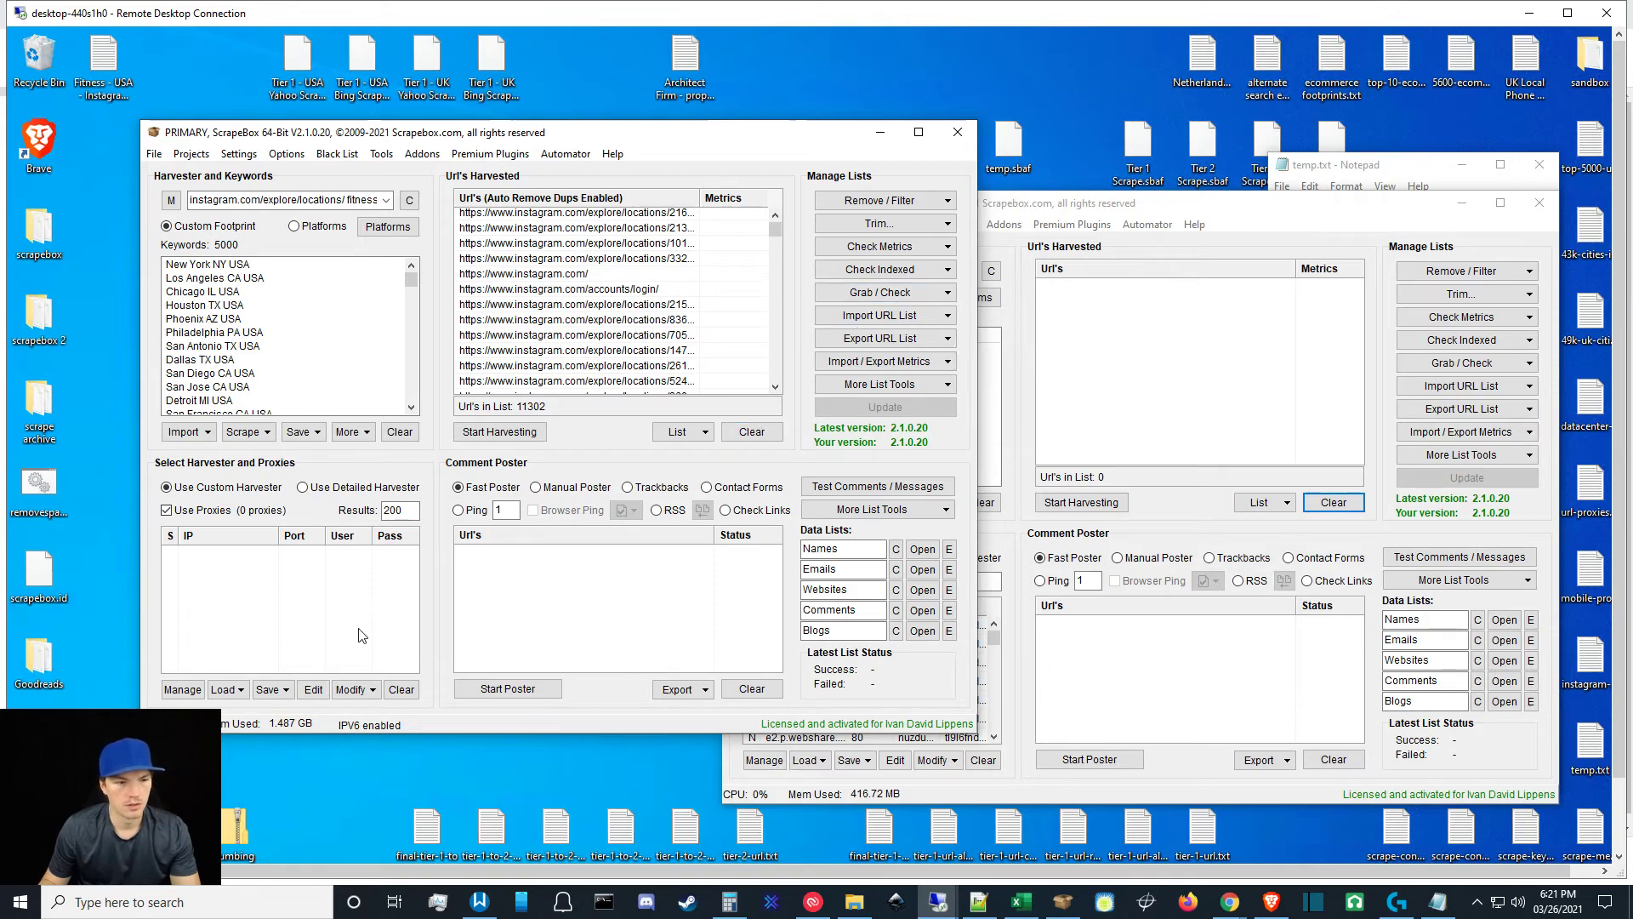
Load the proxies from the datacenter-proxies.txt file on the Desktop.
left_click(235, 690)
left_click(271, 712)
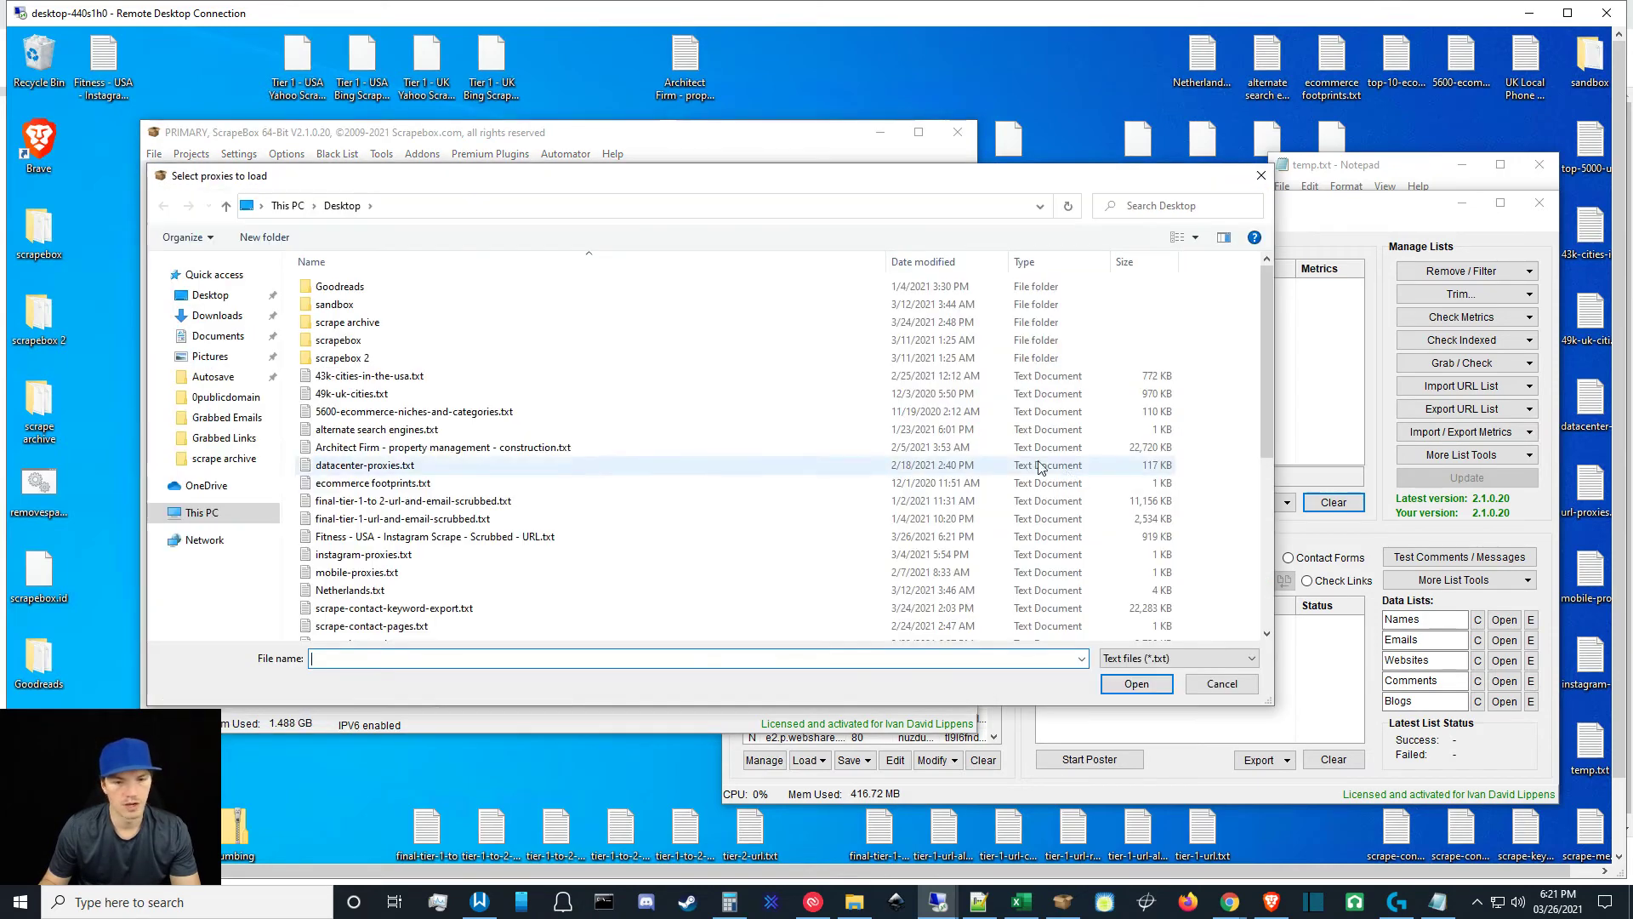
left_click(366, 465)
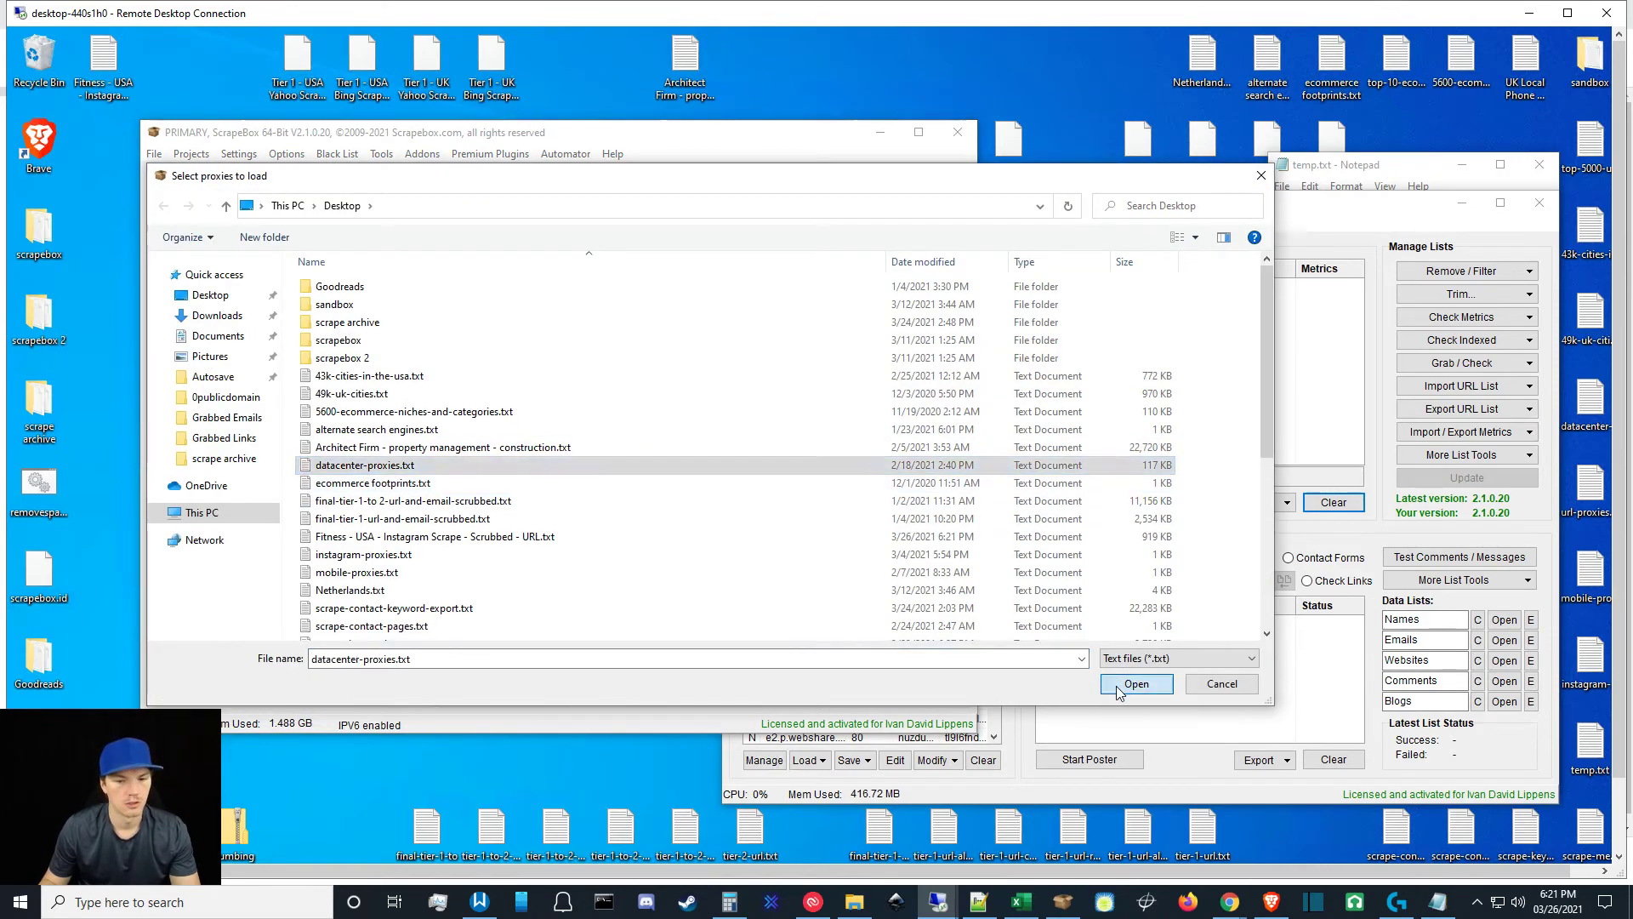
left_click(1136, 683)
Check the email grabber's data folder and start grabbing emails by crawling the harvested URLs.
left_click(872, 293)
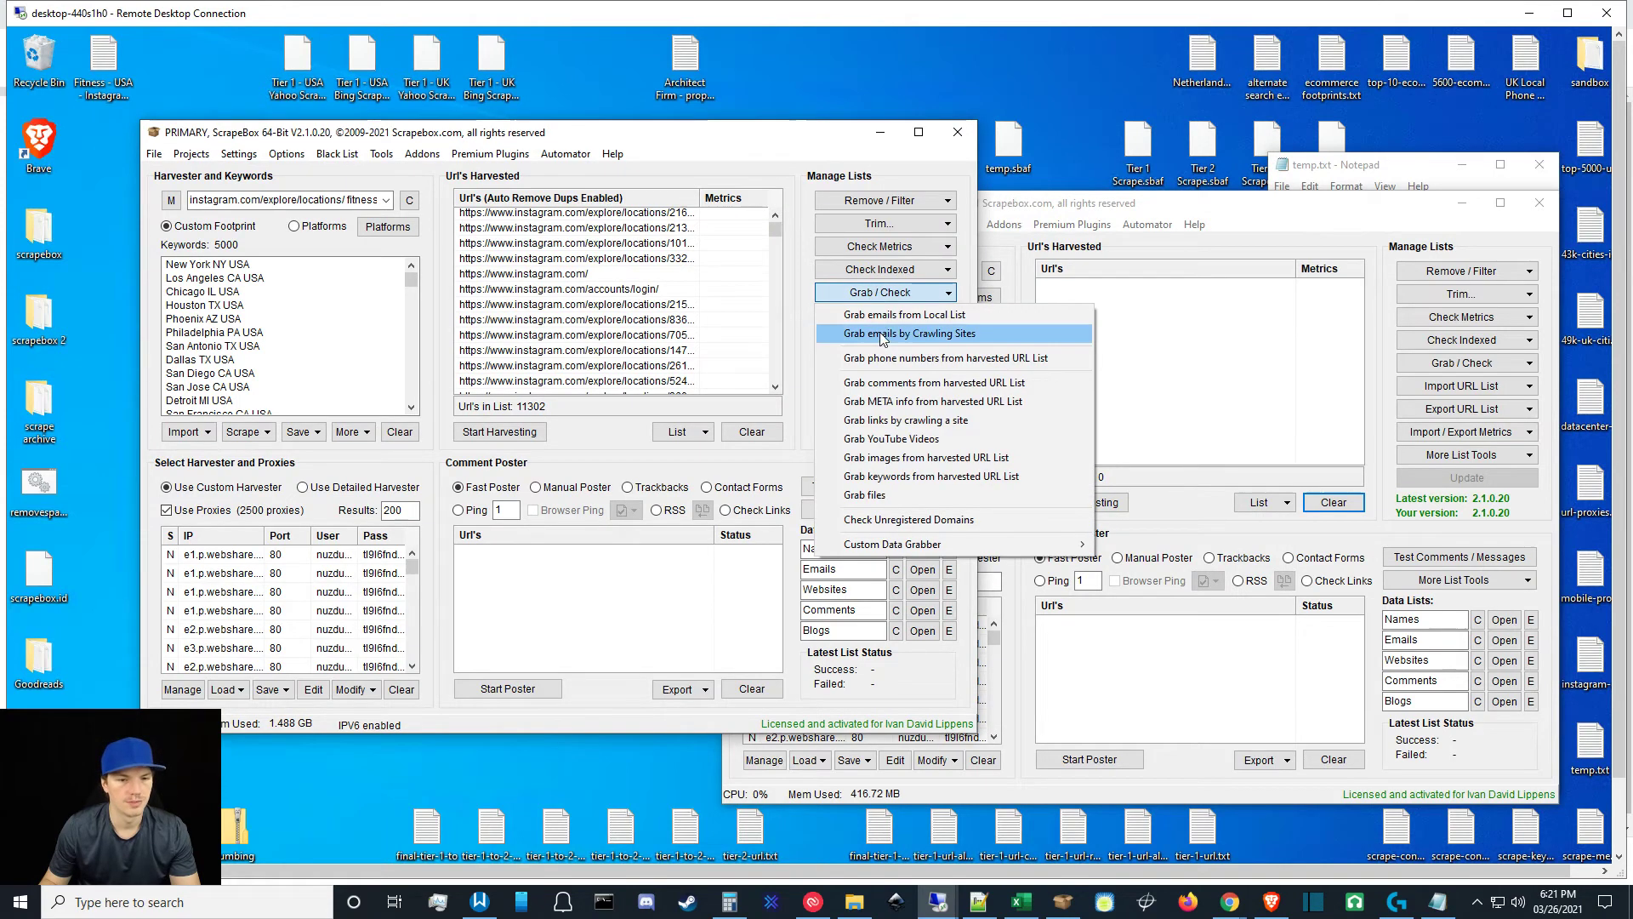
left_click(872, 334)
left_click(715, 672)
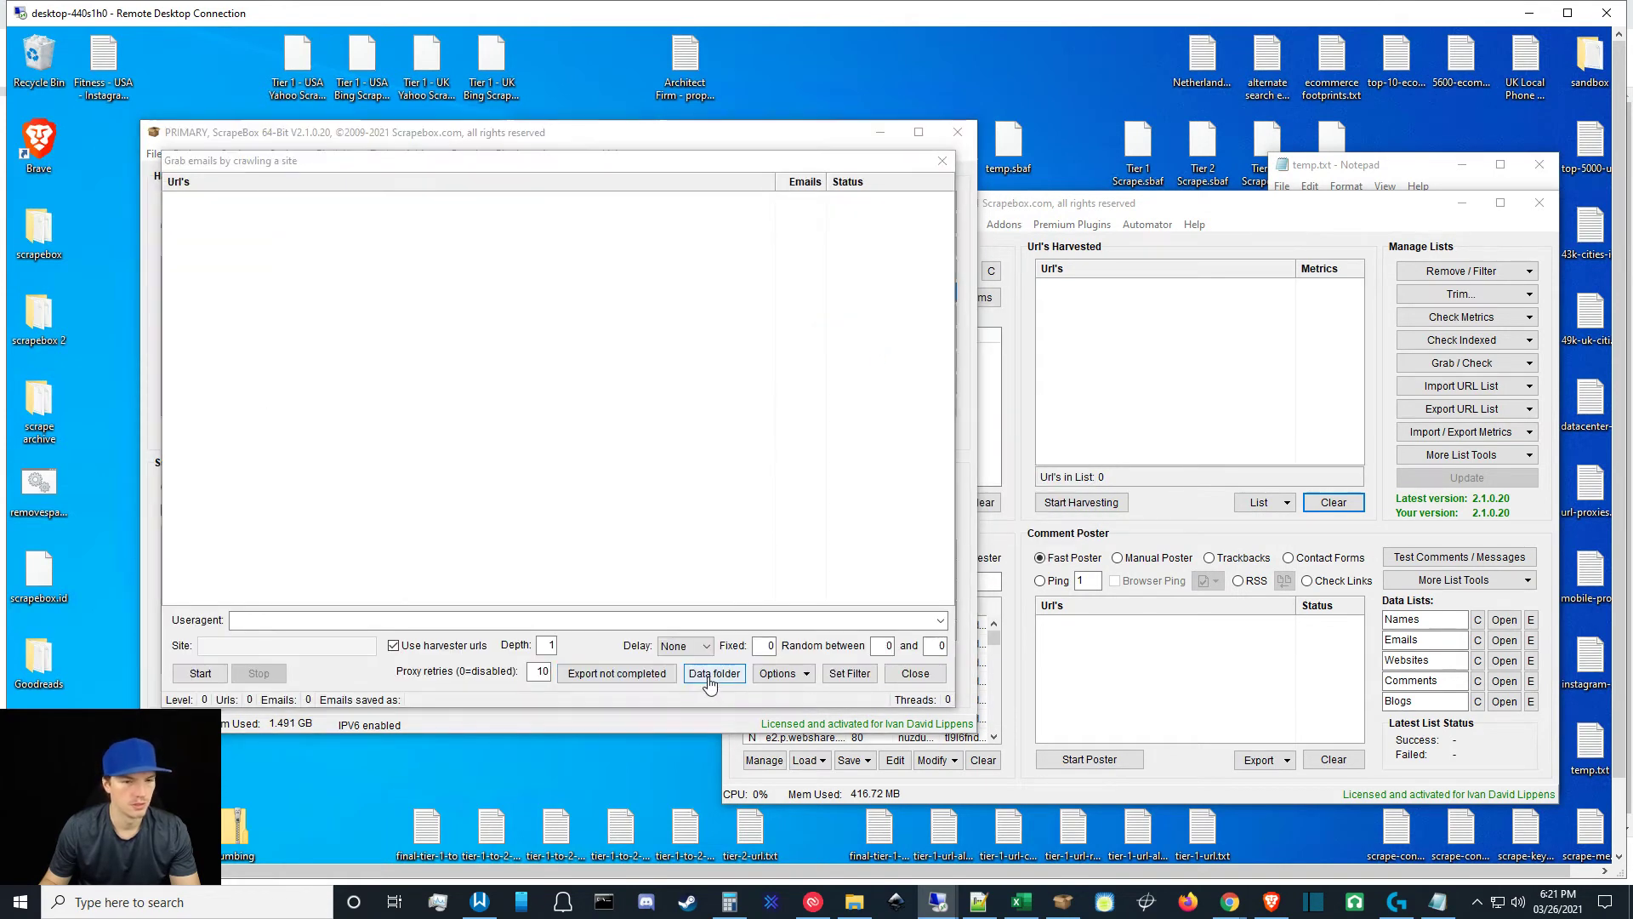
left_click(1295, 68)
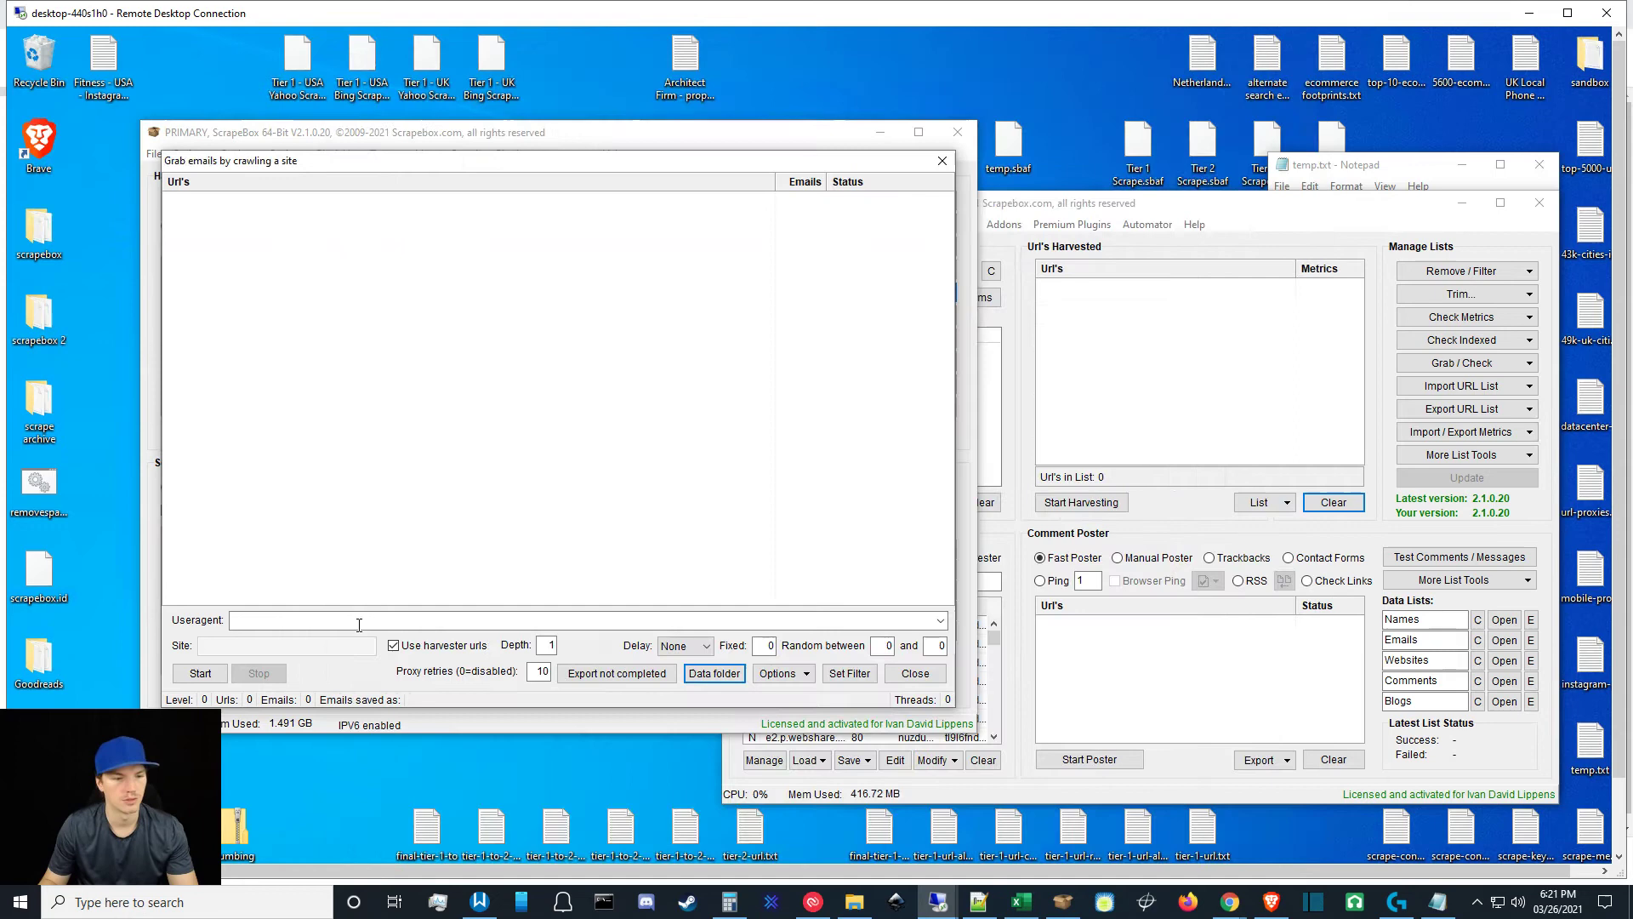
left_click(201, 674)
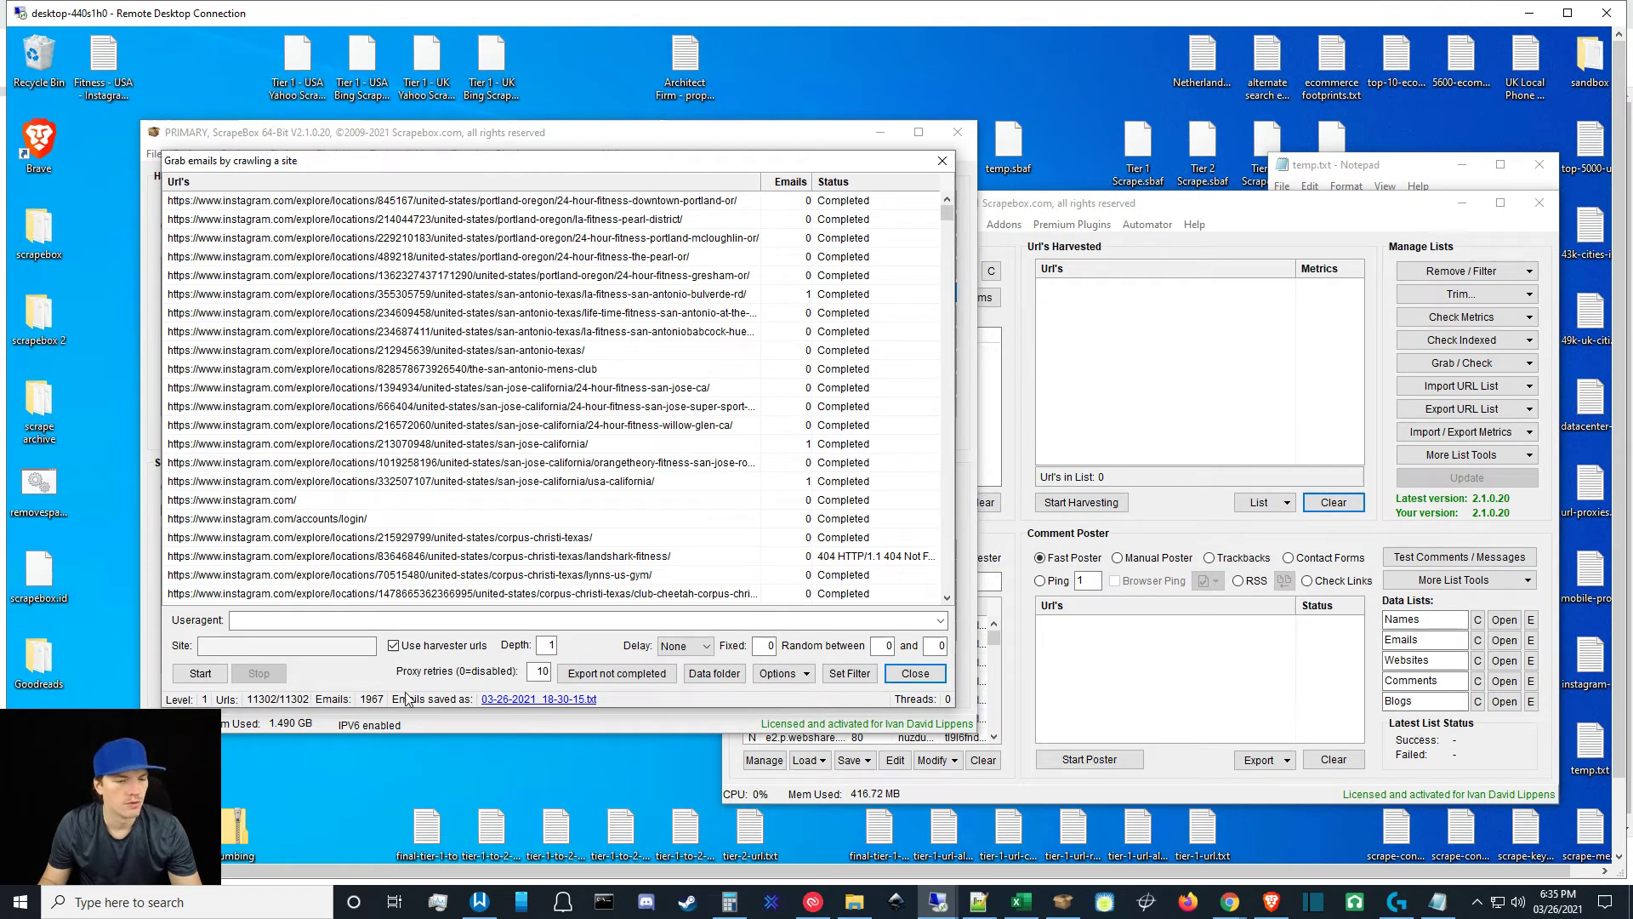
Move 03-26-2021_18-30-15.txt from the Grabbed Emails folder to the desktop, delete the "all_with_dupes" file and close the folder.
left_click(714, 674)
left_click(607, 195)
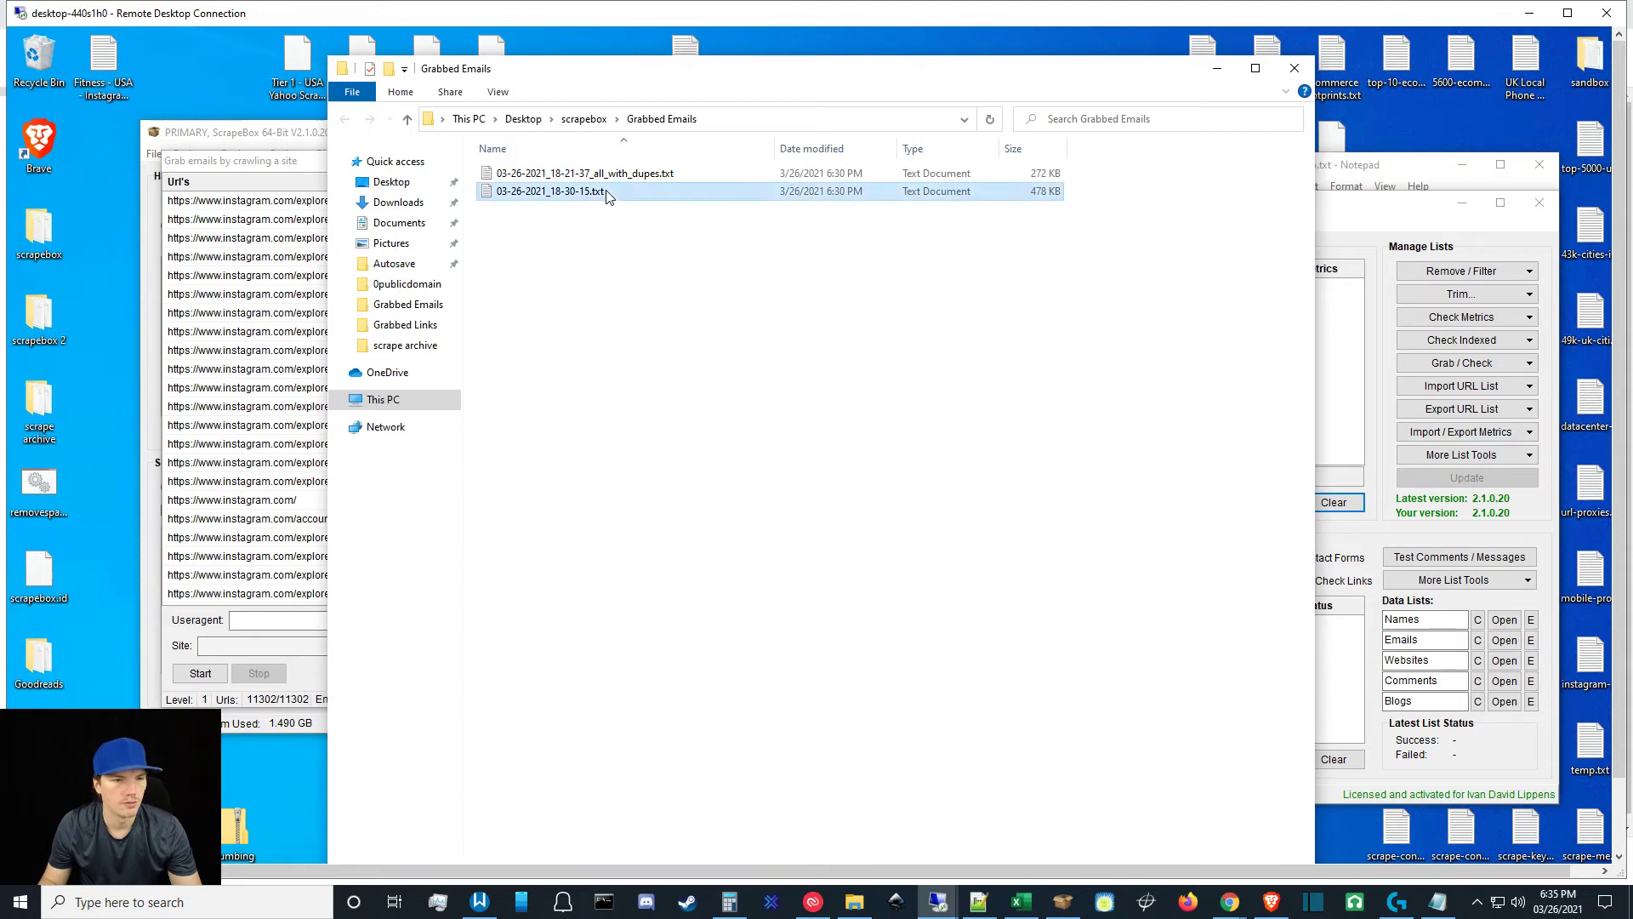
left_click_drag(574, 194, 106, 456)
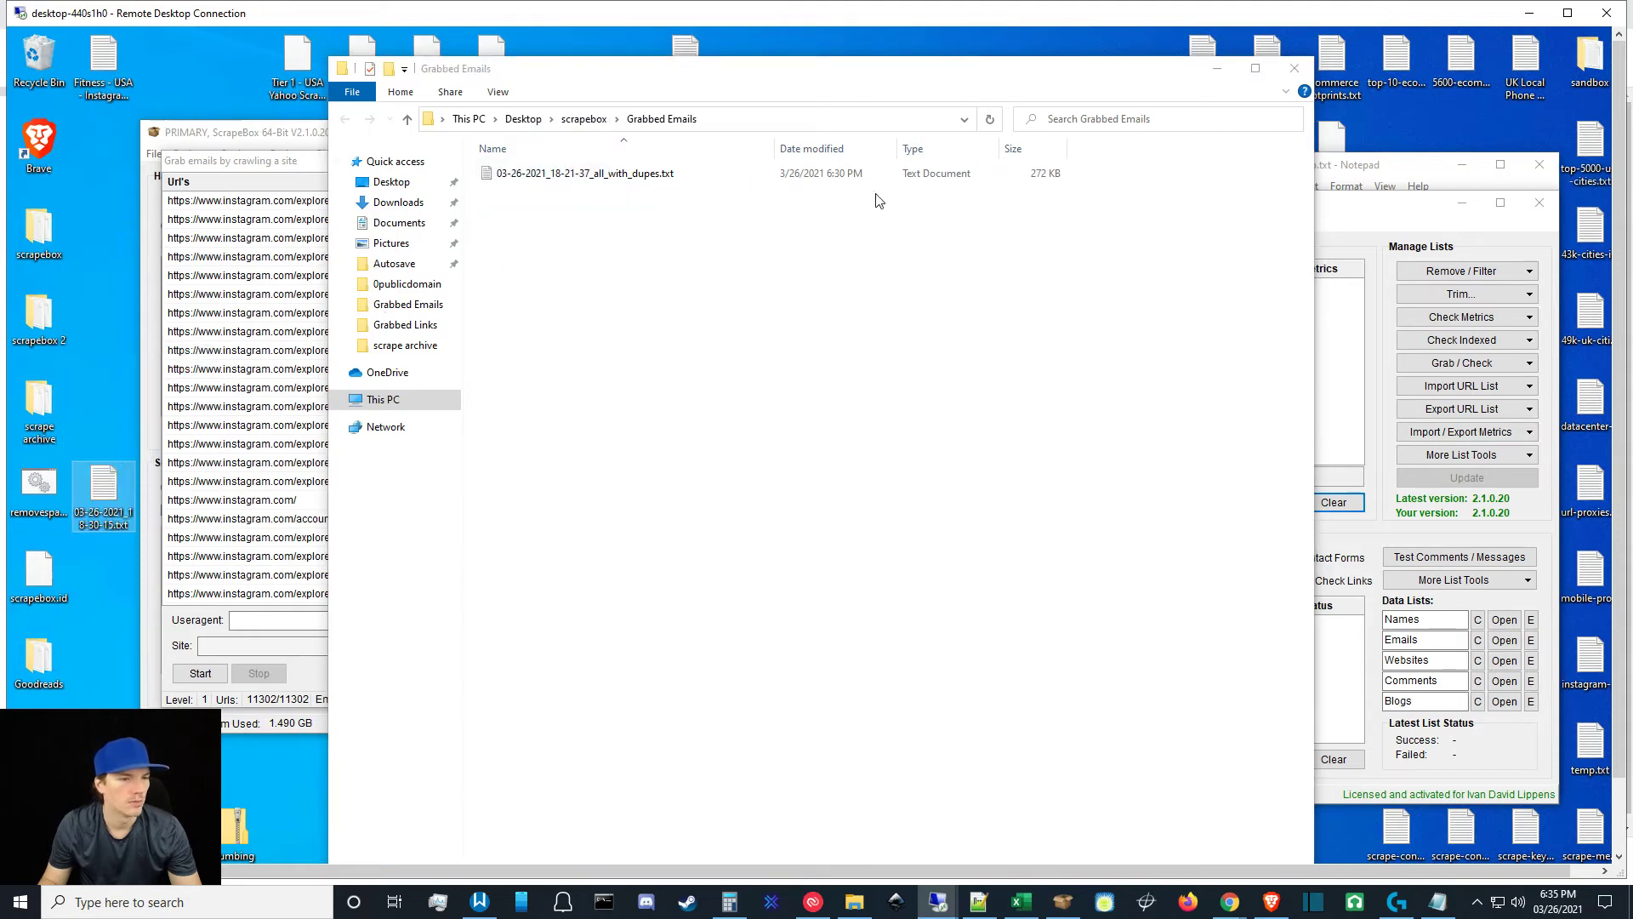
key("Delete")
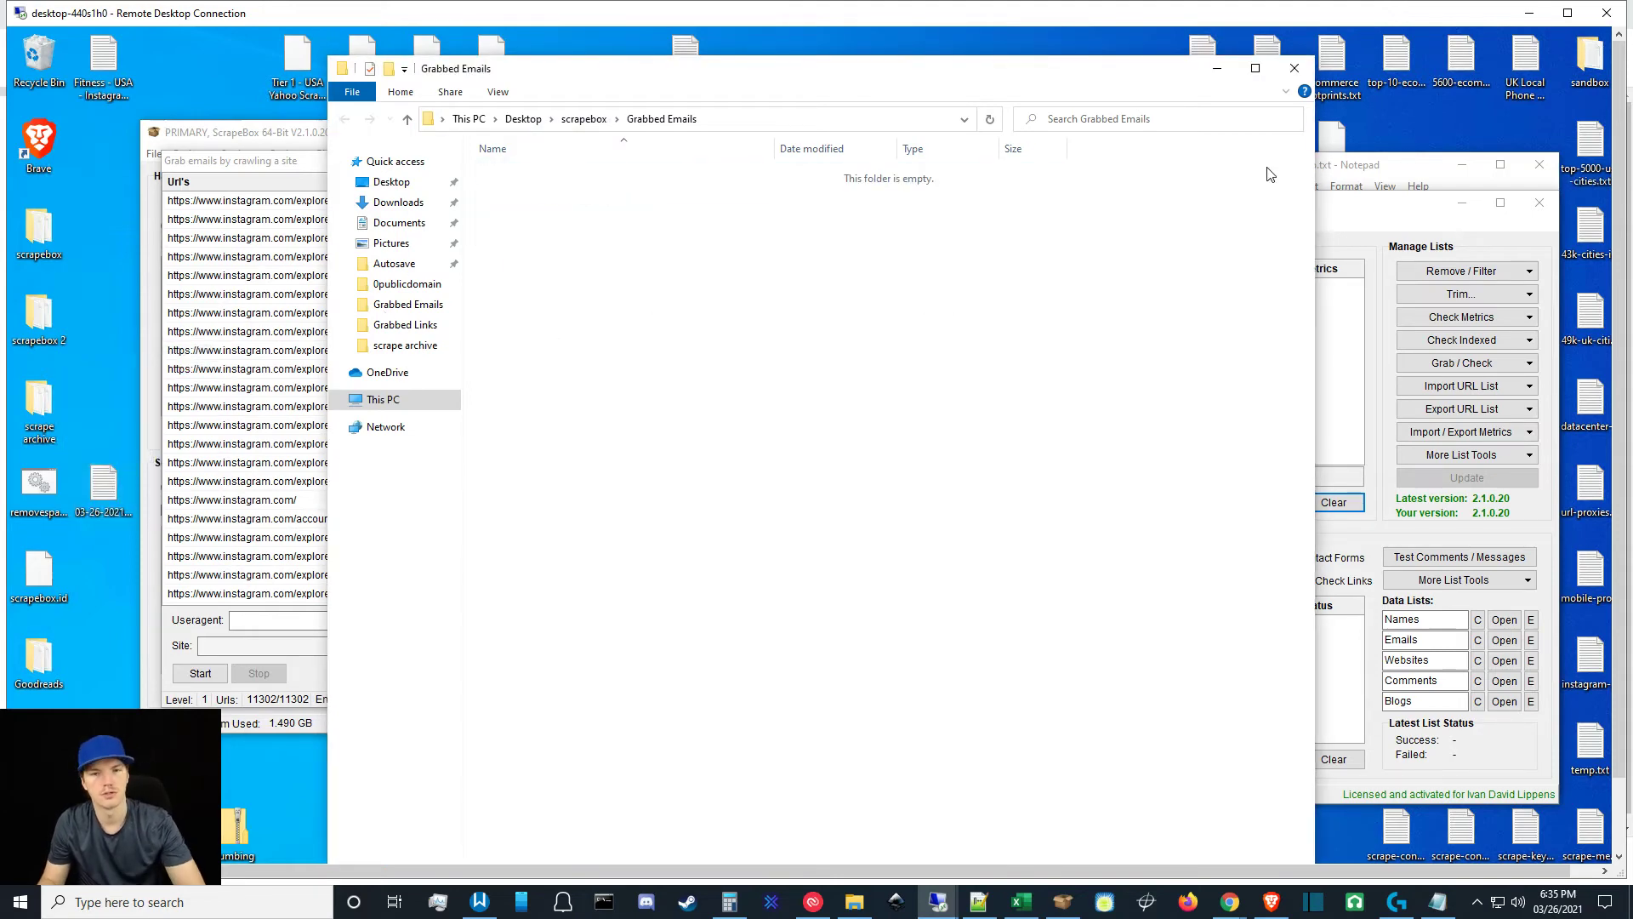
left_click(1294, 68)
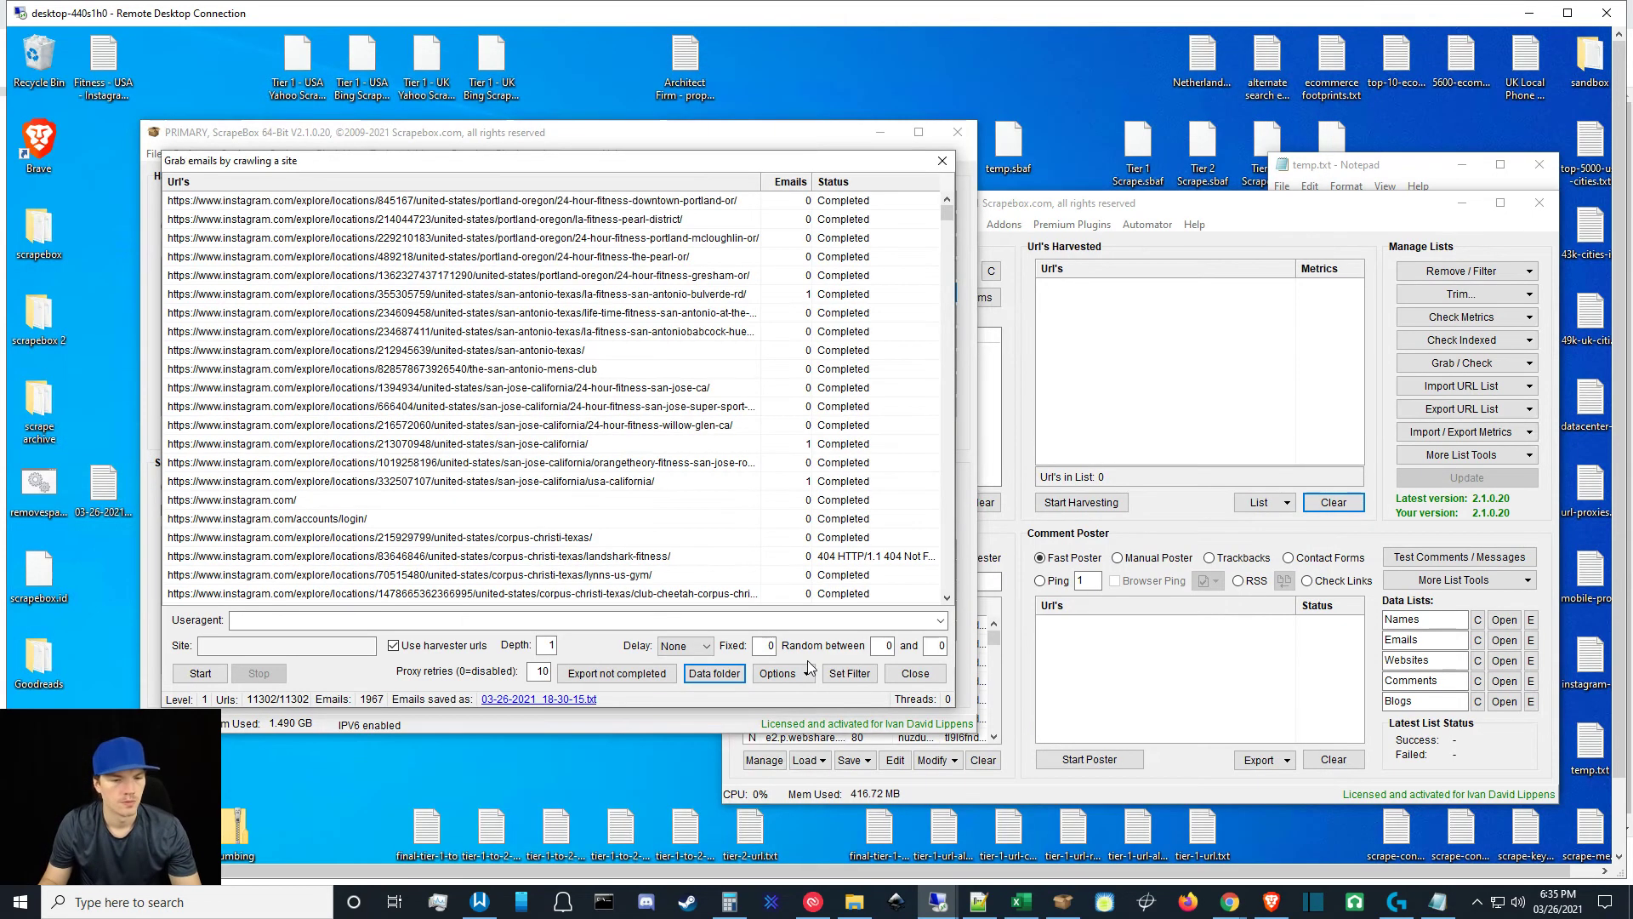
Close the email grabber and clear the harvested URL list.
left_click(907, 678)
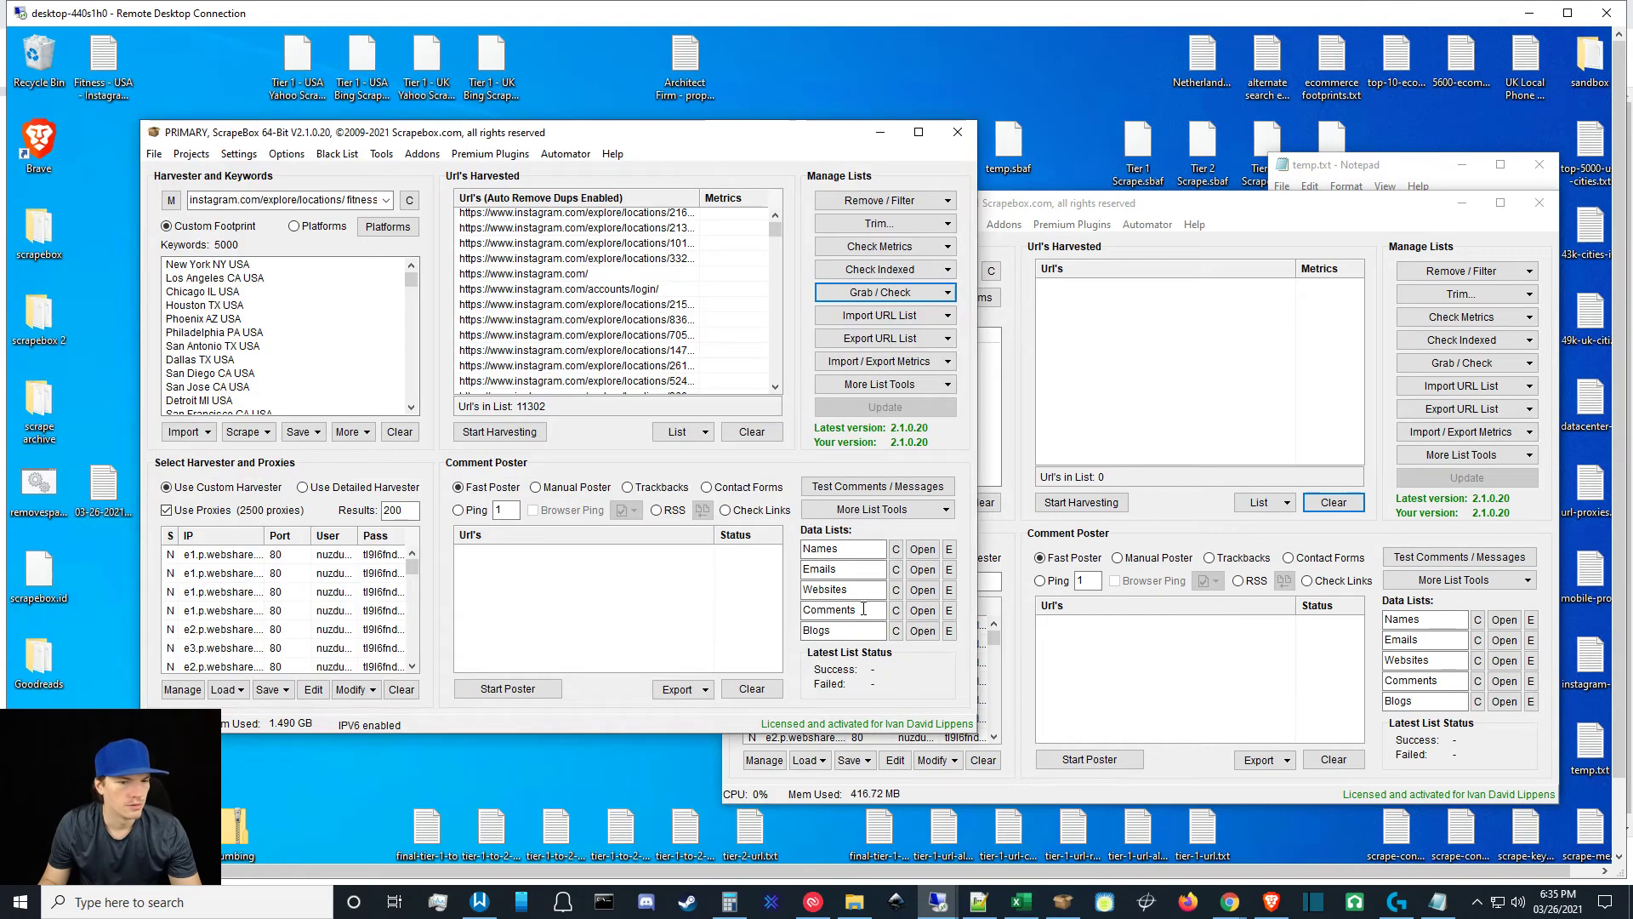
left_click(749, 433)
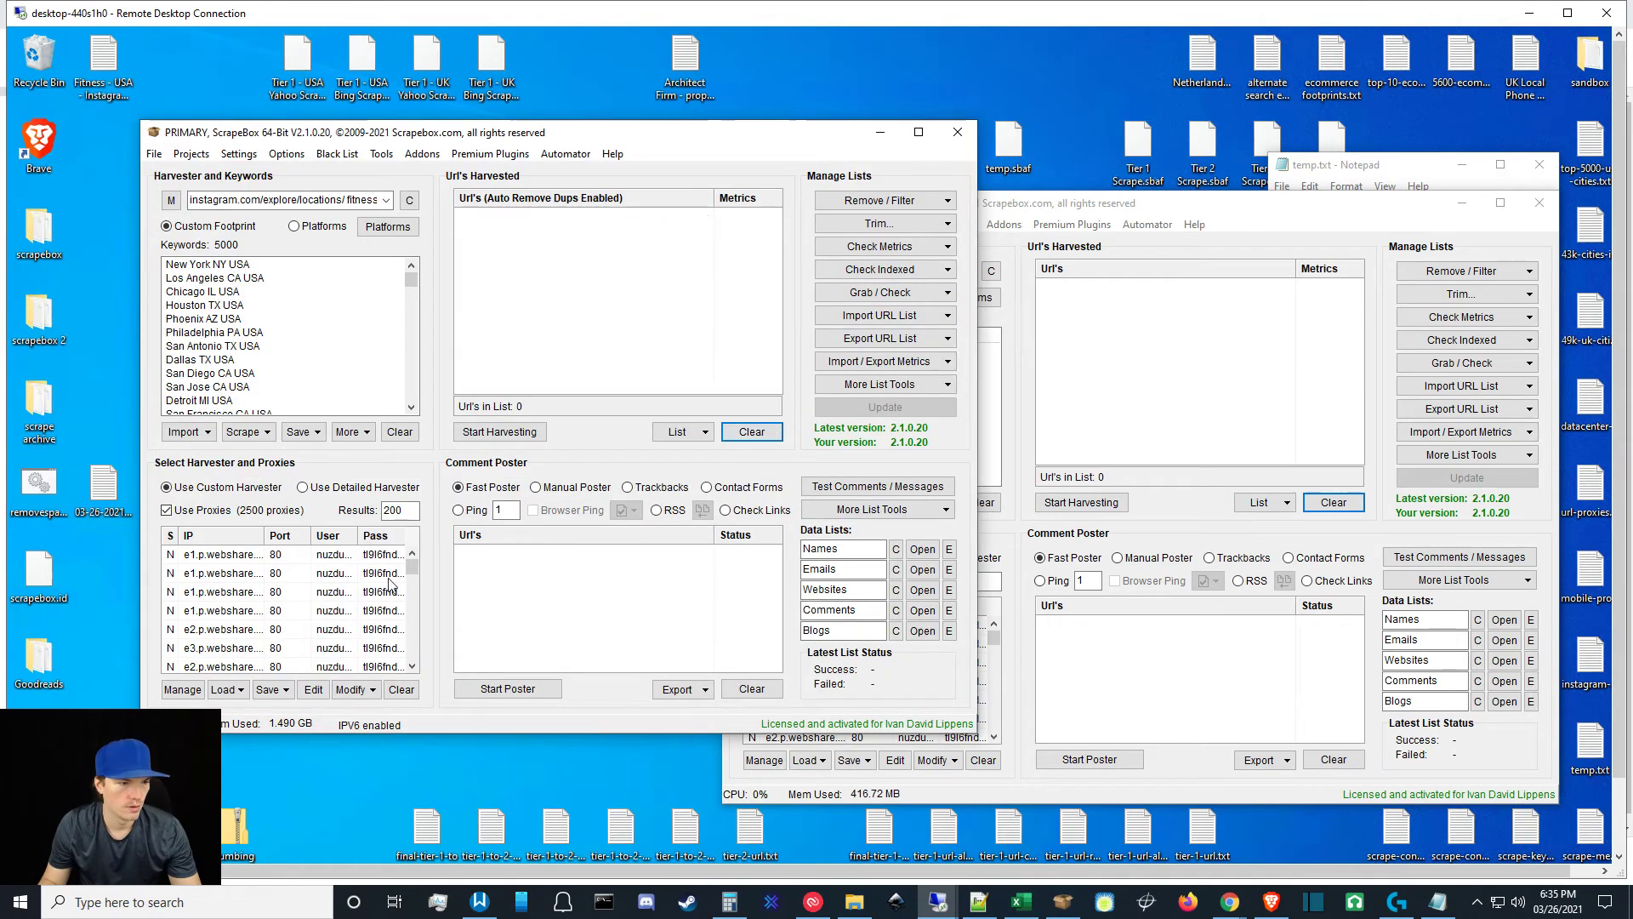
Load 03-26-2021_18-30-15.txt from the desktop into the harvested URL list and remove duplicate URLs.
left_click_drag(103, 485, 596, 323)
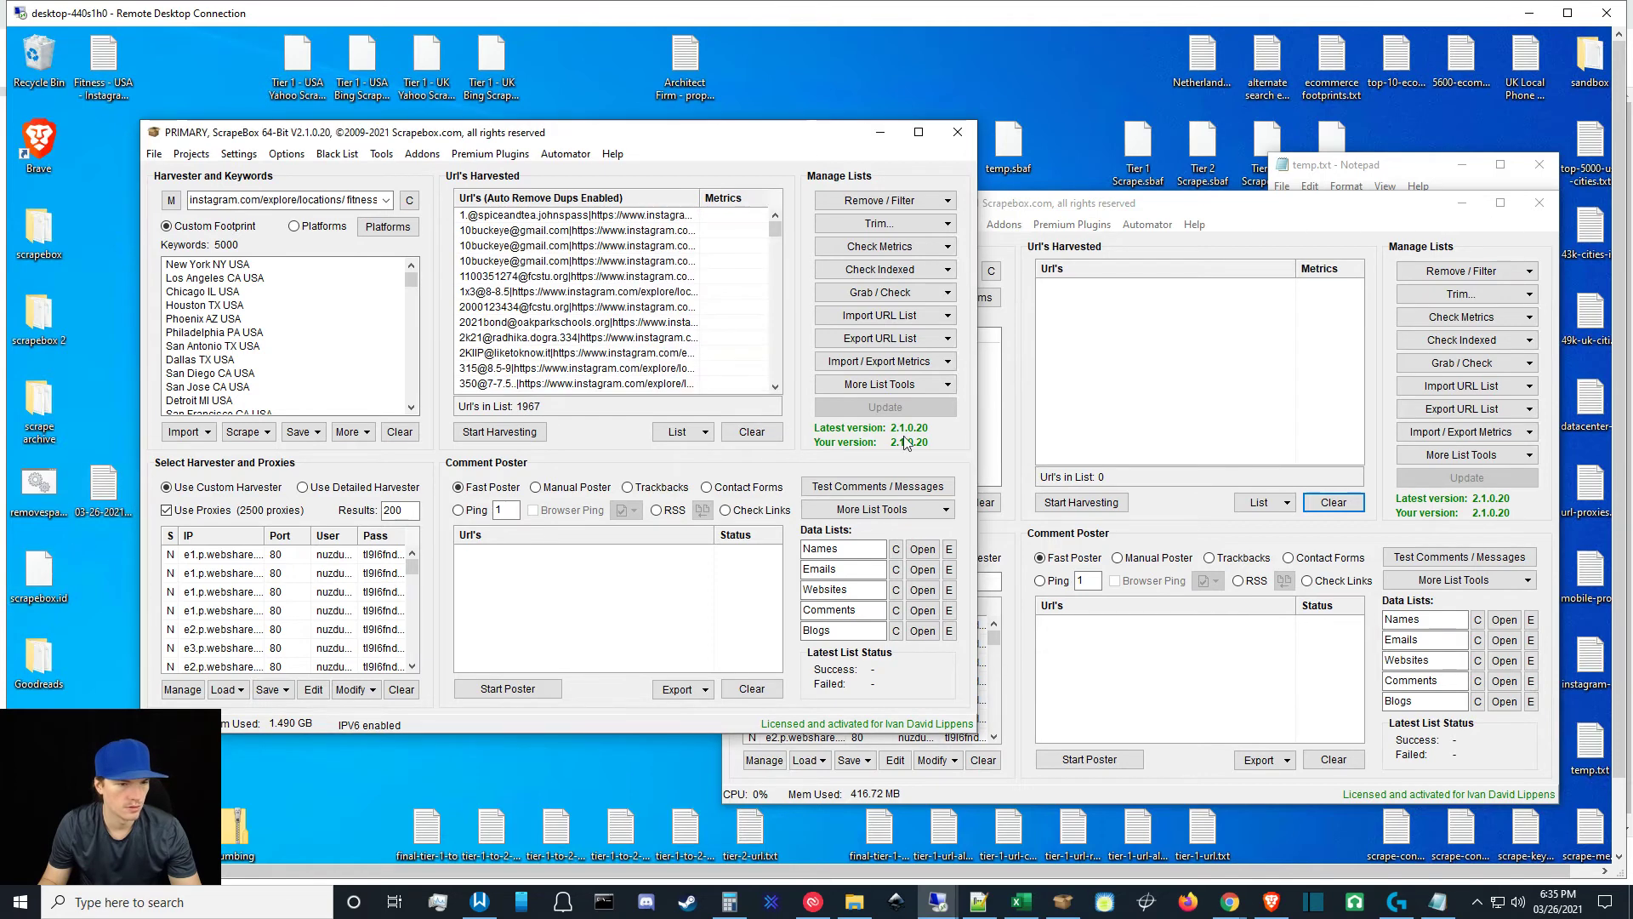
left_click(861, 199)
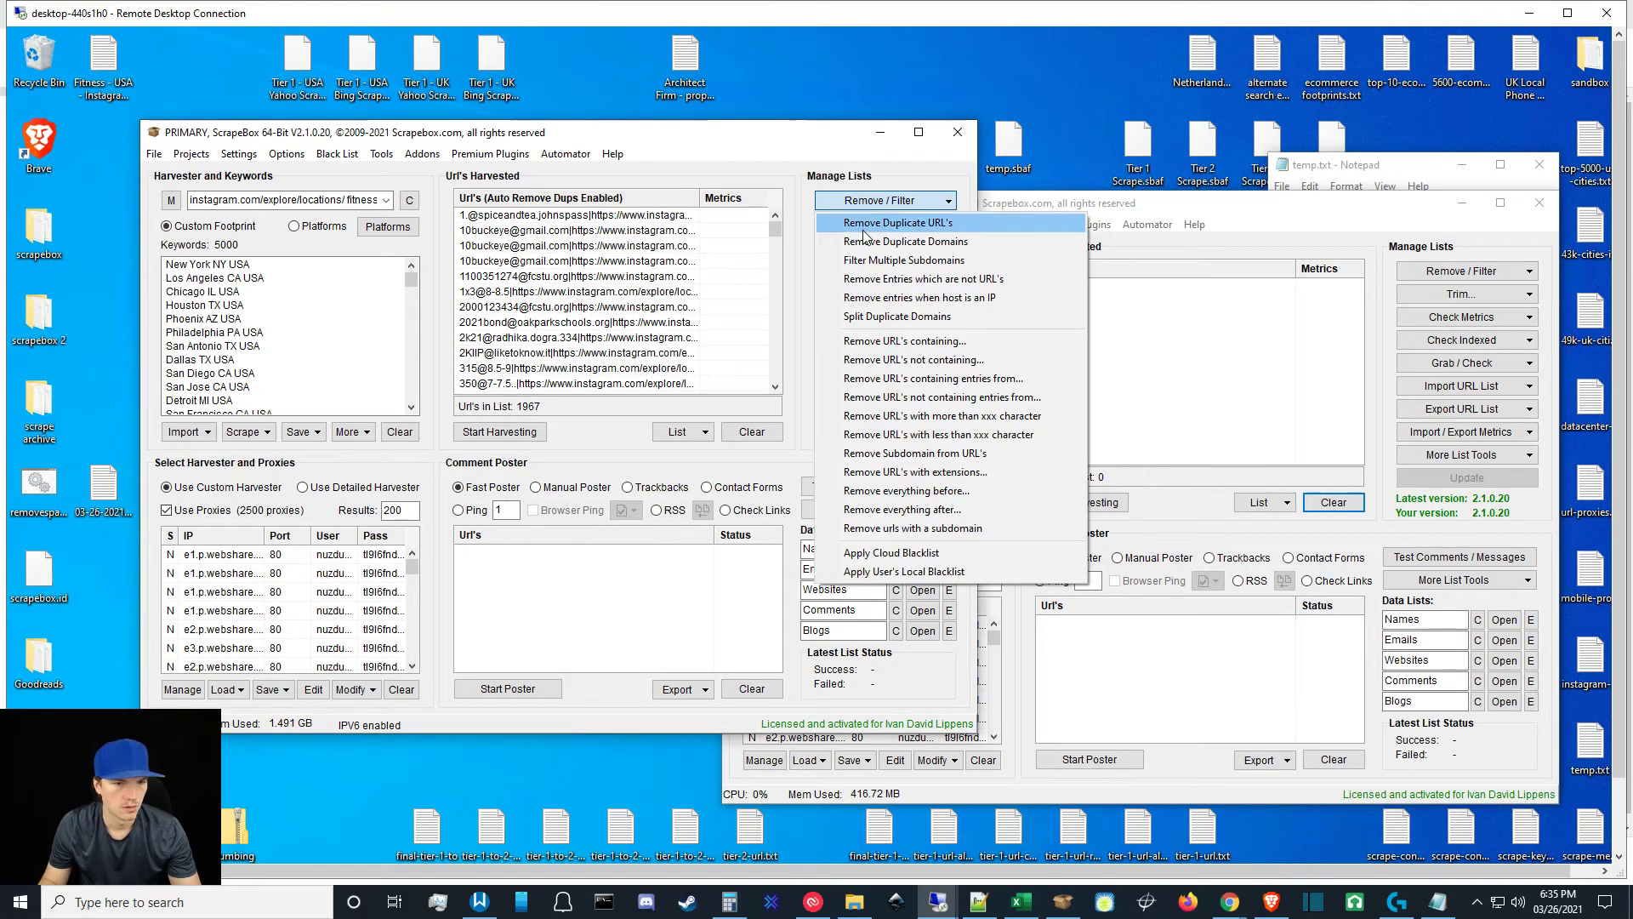
left_click(865, 223)
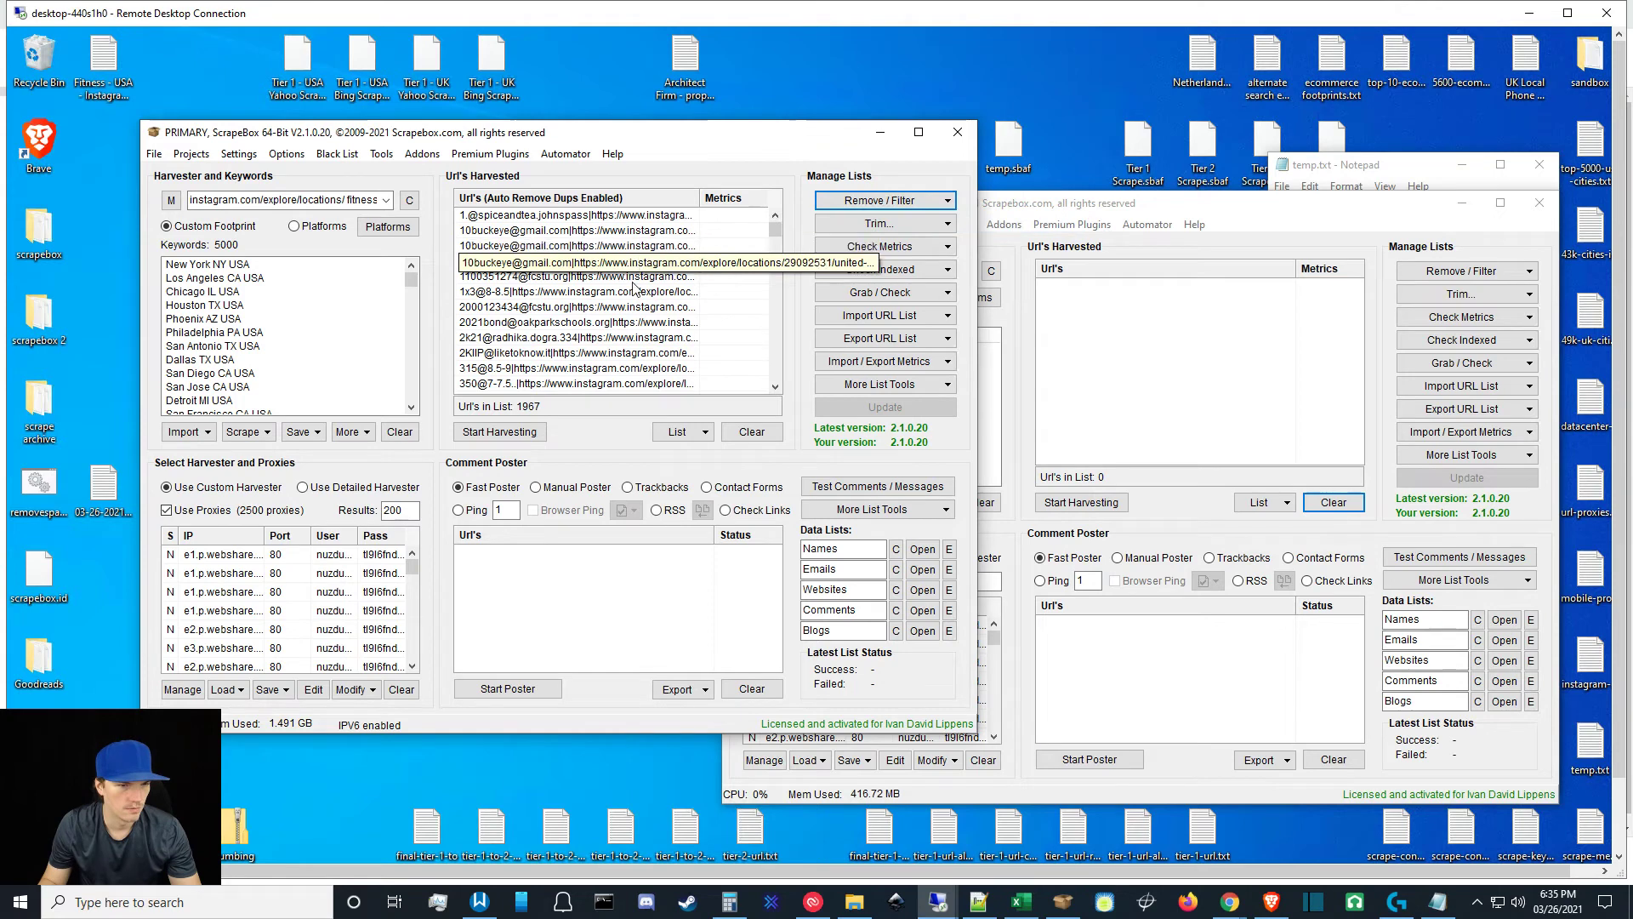
Open 03-26-2021_18-30-15.txt in Notepad++, widen the window to examine each email with its source URL, and minimize it.
right_click(92, 493)
left_click(134, 576)
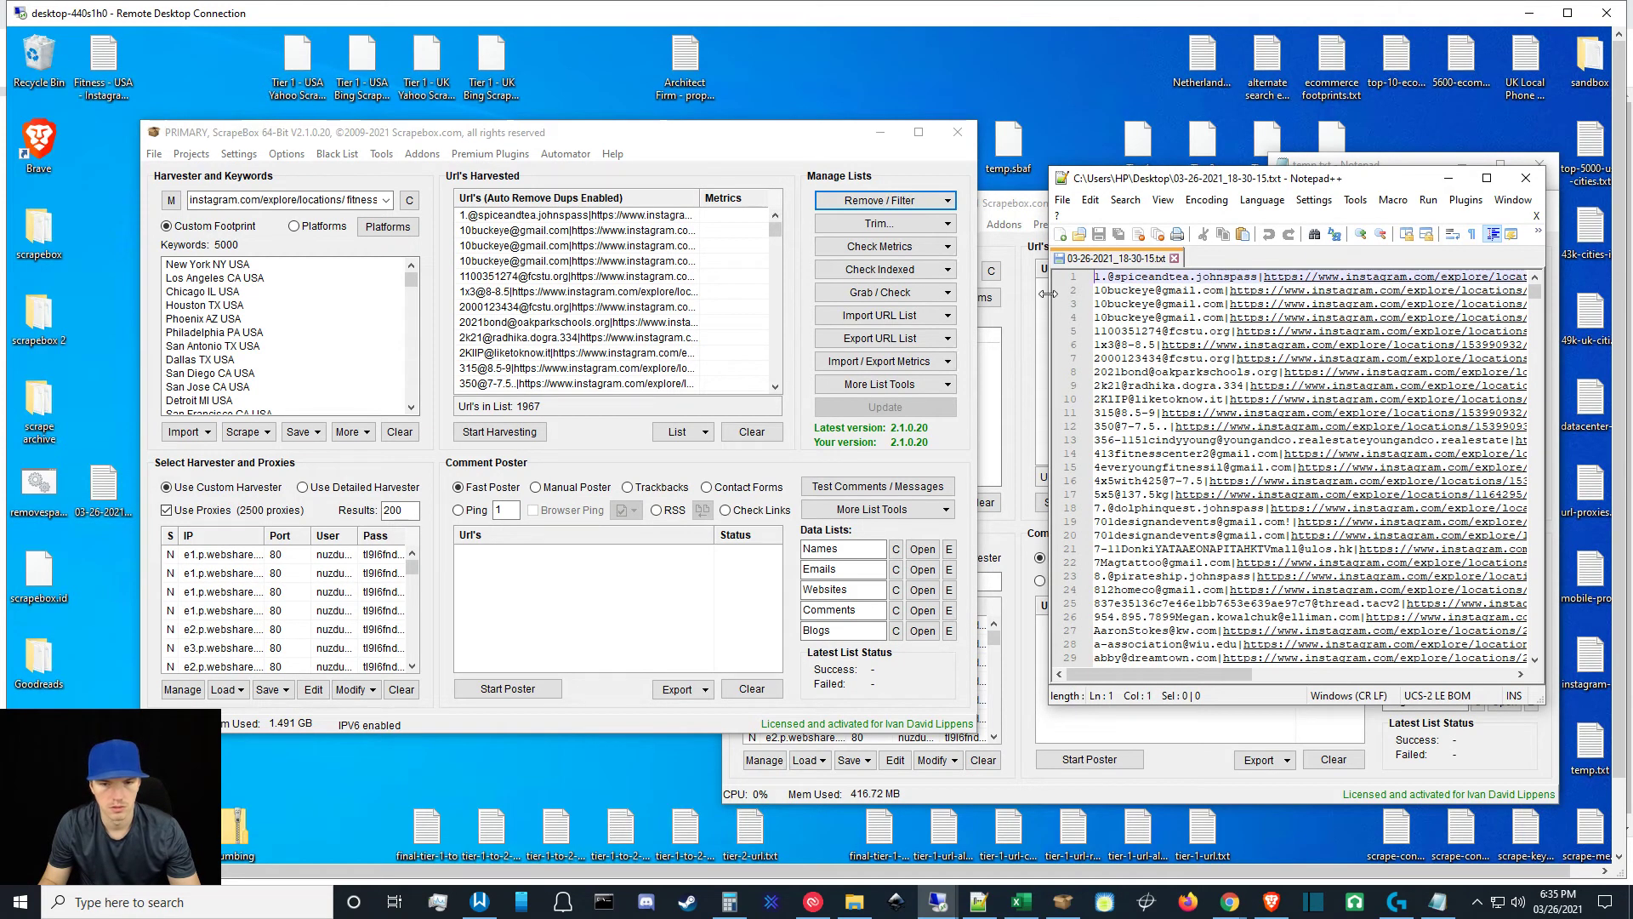
left_click_drag(1047, 294, 409, 337)
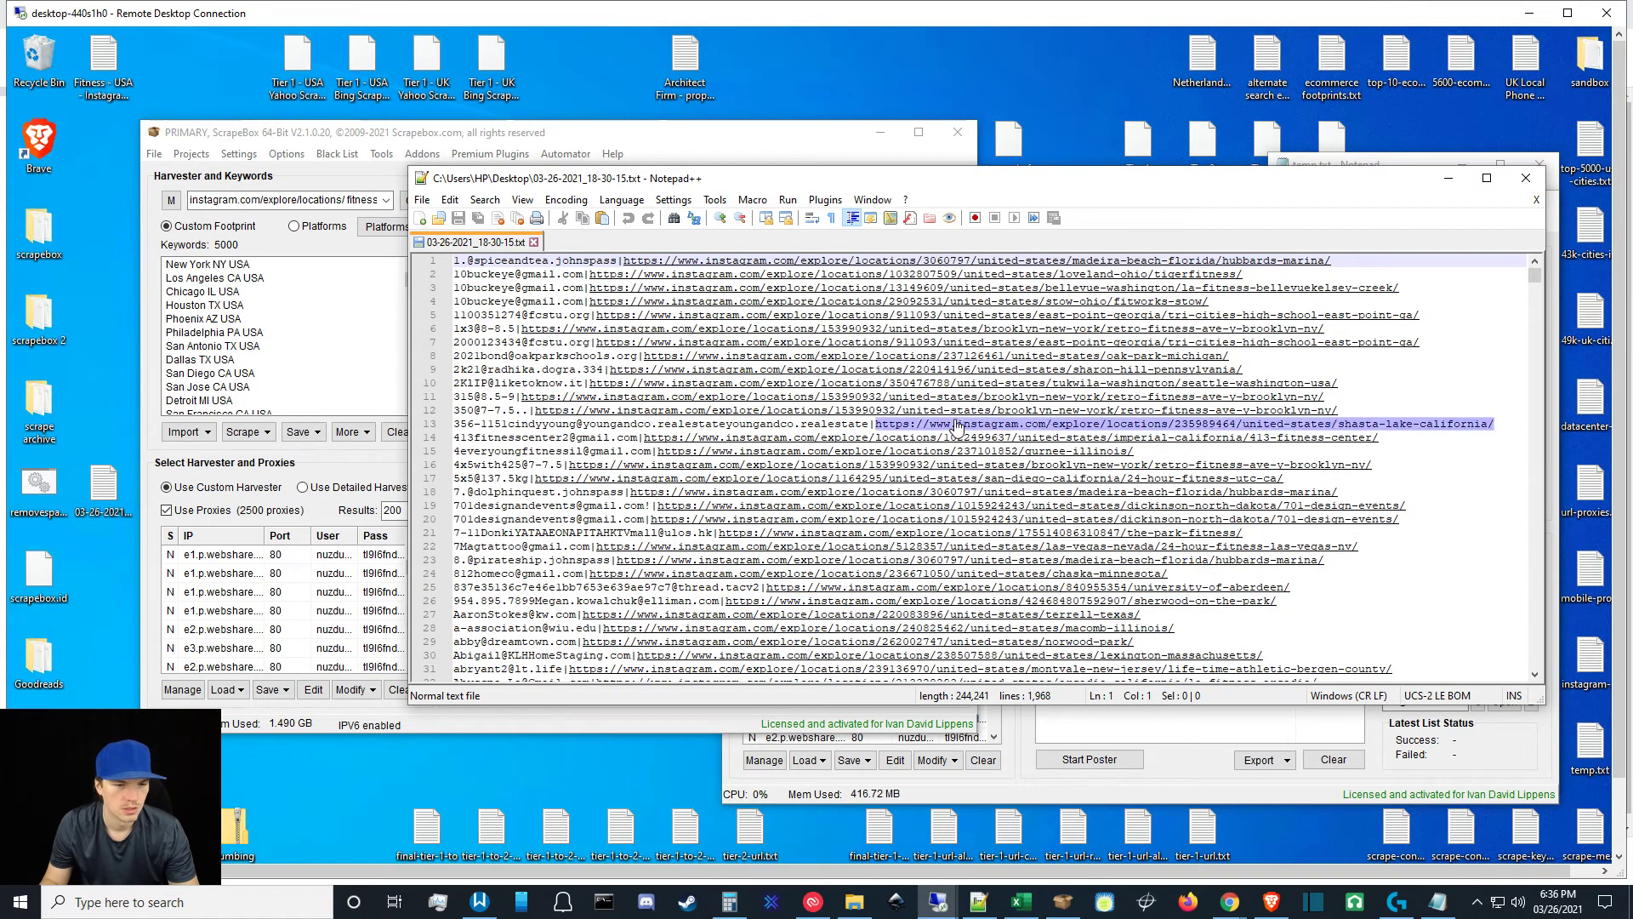
left_click(1446, 180)
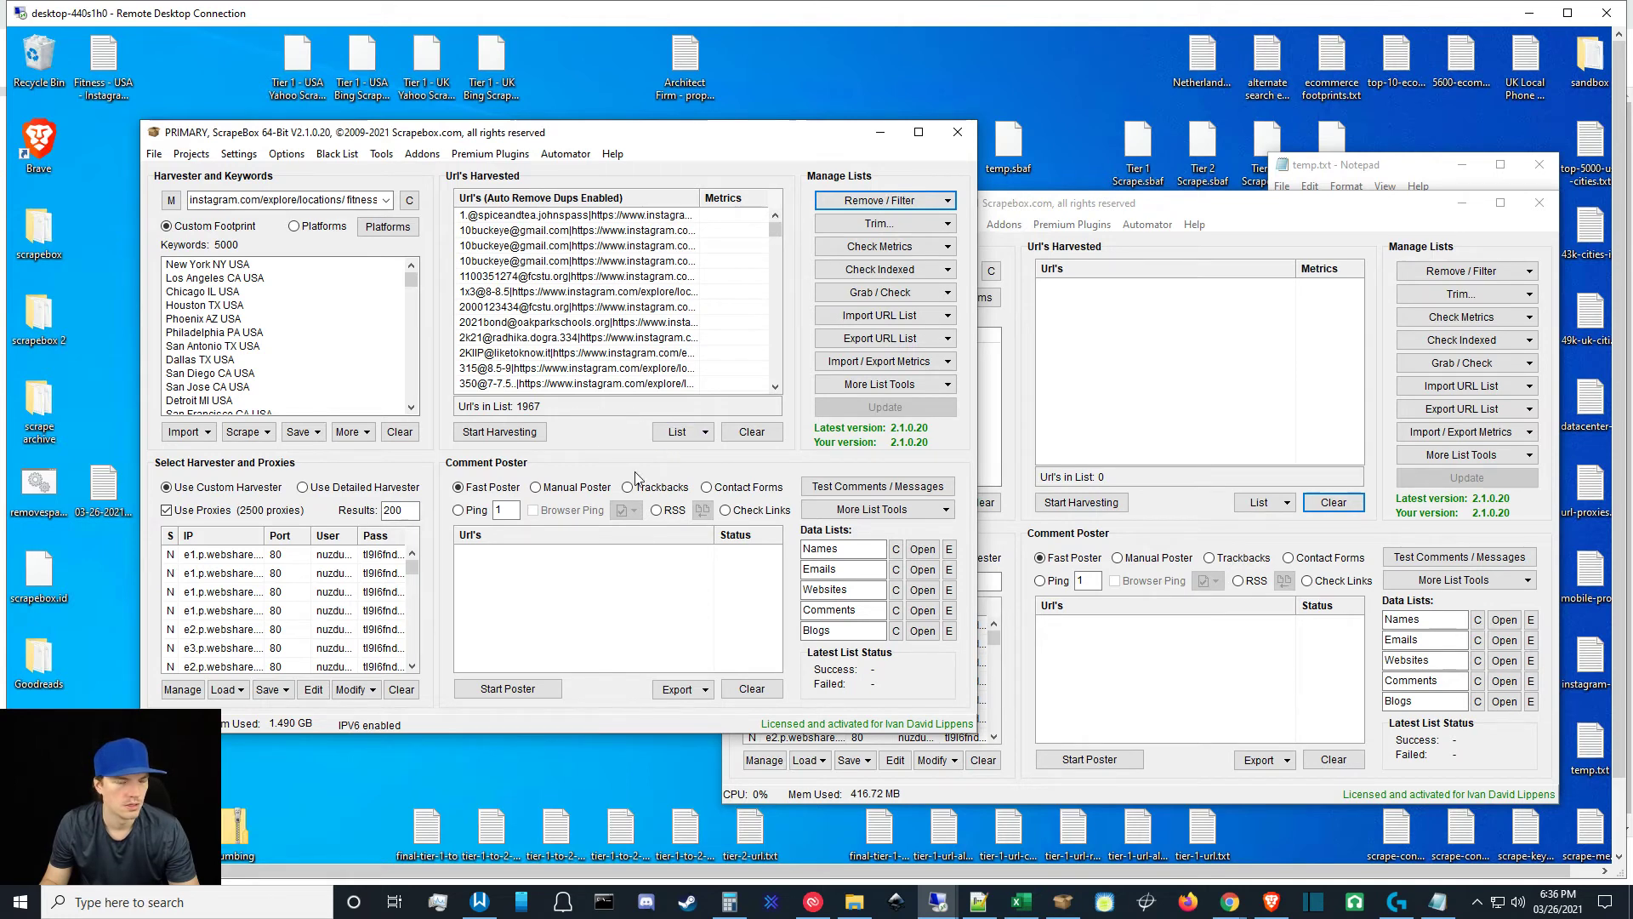
Remove the entries containing "explore" from the harvested URL list.
left_click(842, 203)
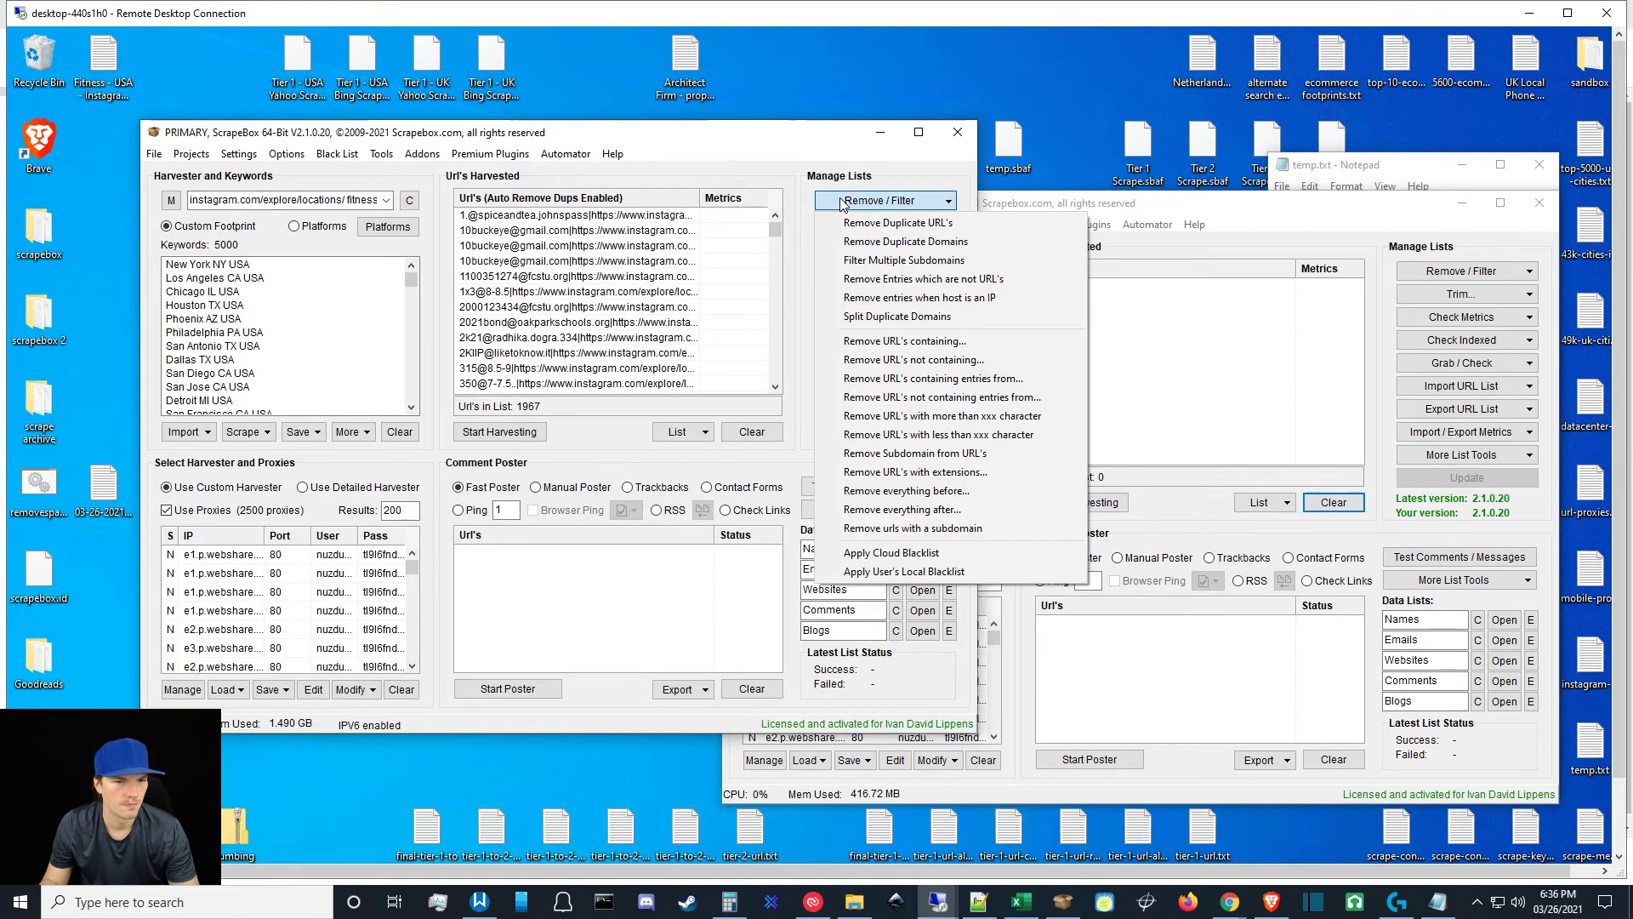
left_click(894, 342)
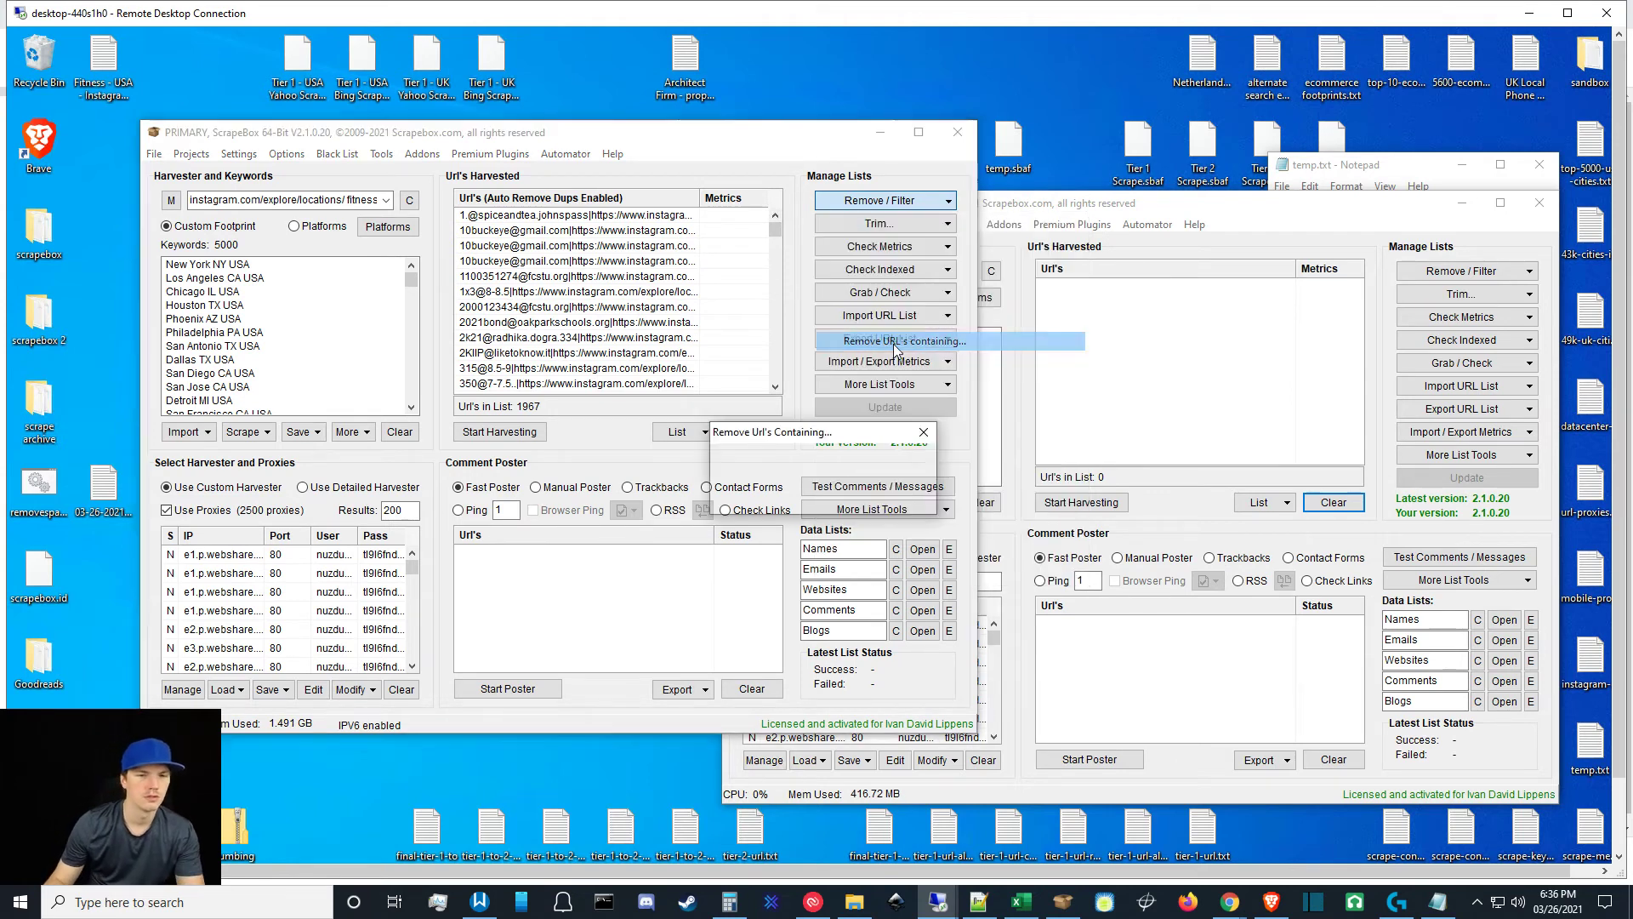
type("explore")
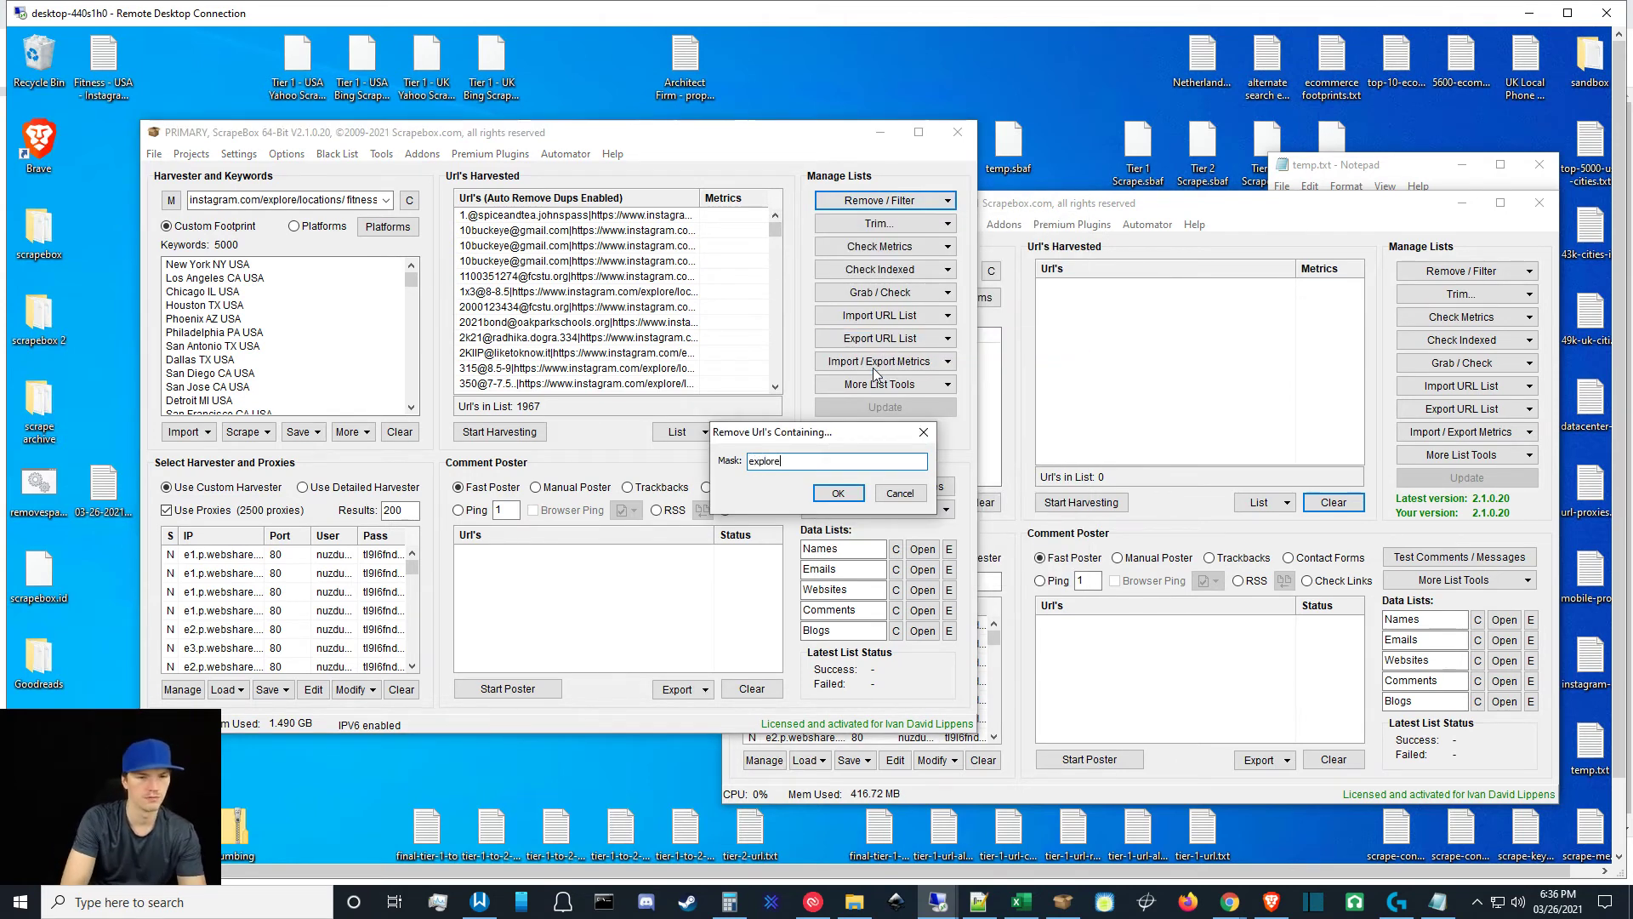
key("Return")
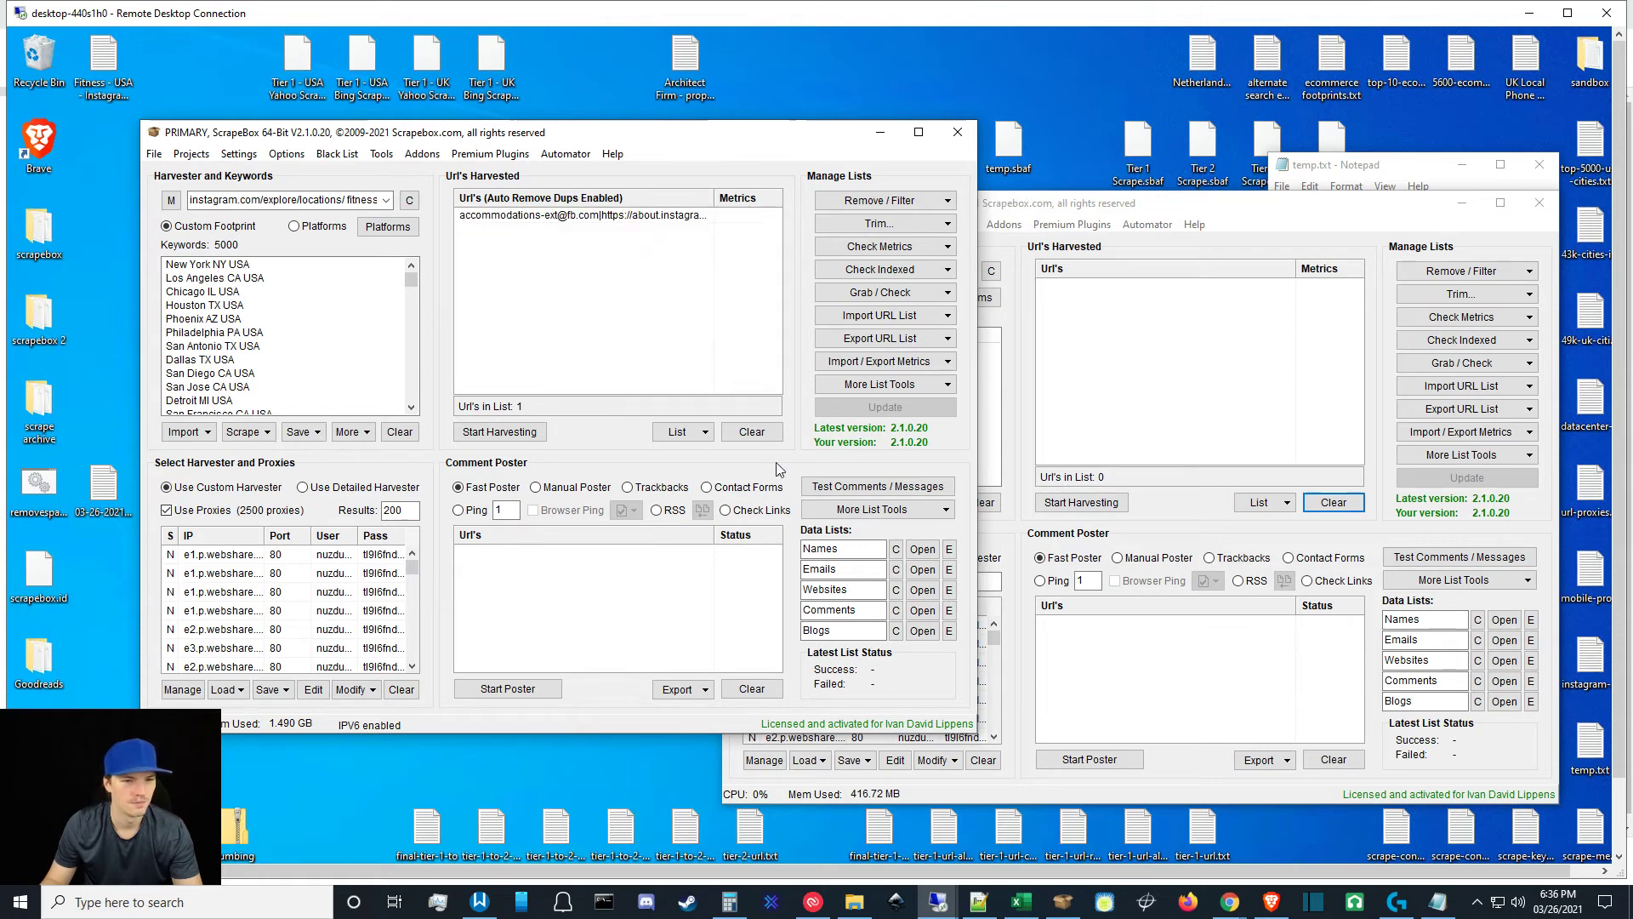
Clear the harvested list, reload the emails file from the desktop and remove all entries not containing "fit".
left_click(752, 431)
left_click_drag(103, 489, 606, 294)
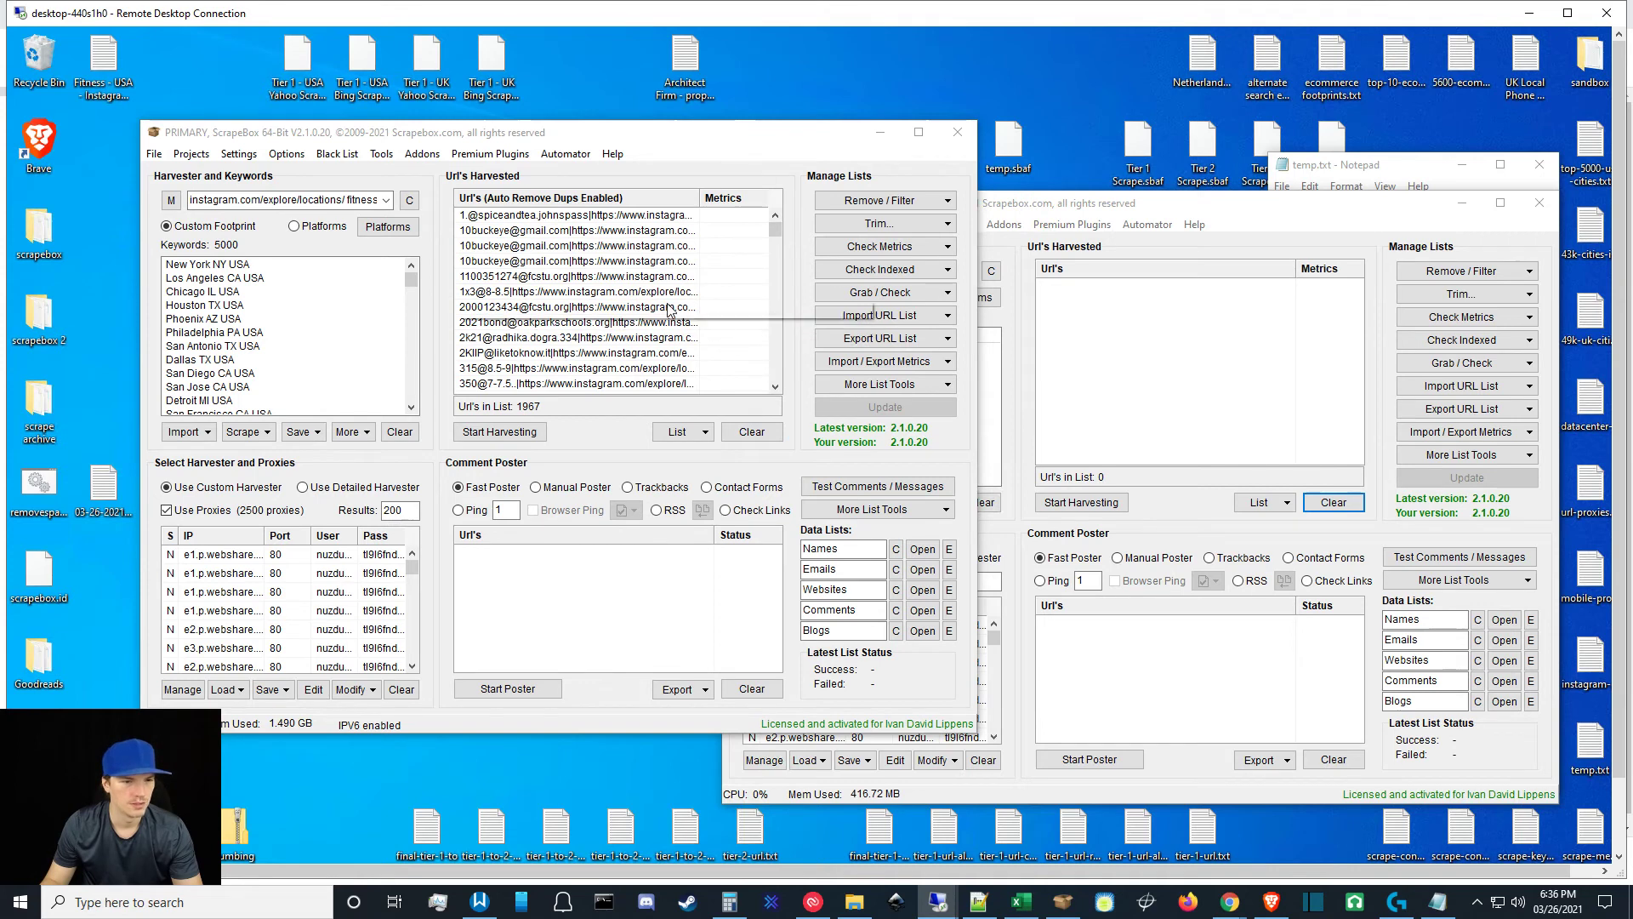
left_click(893, 202)
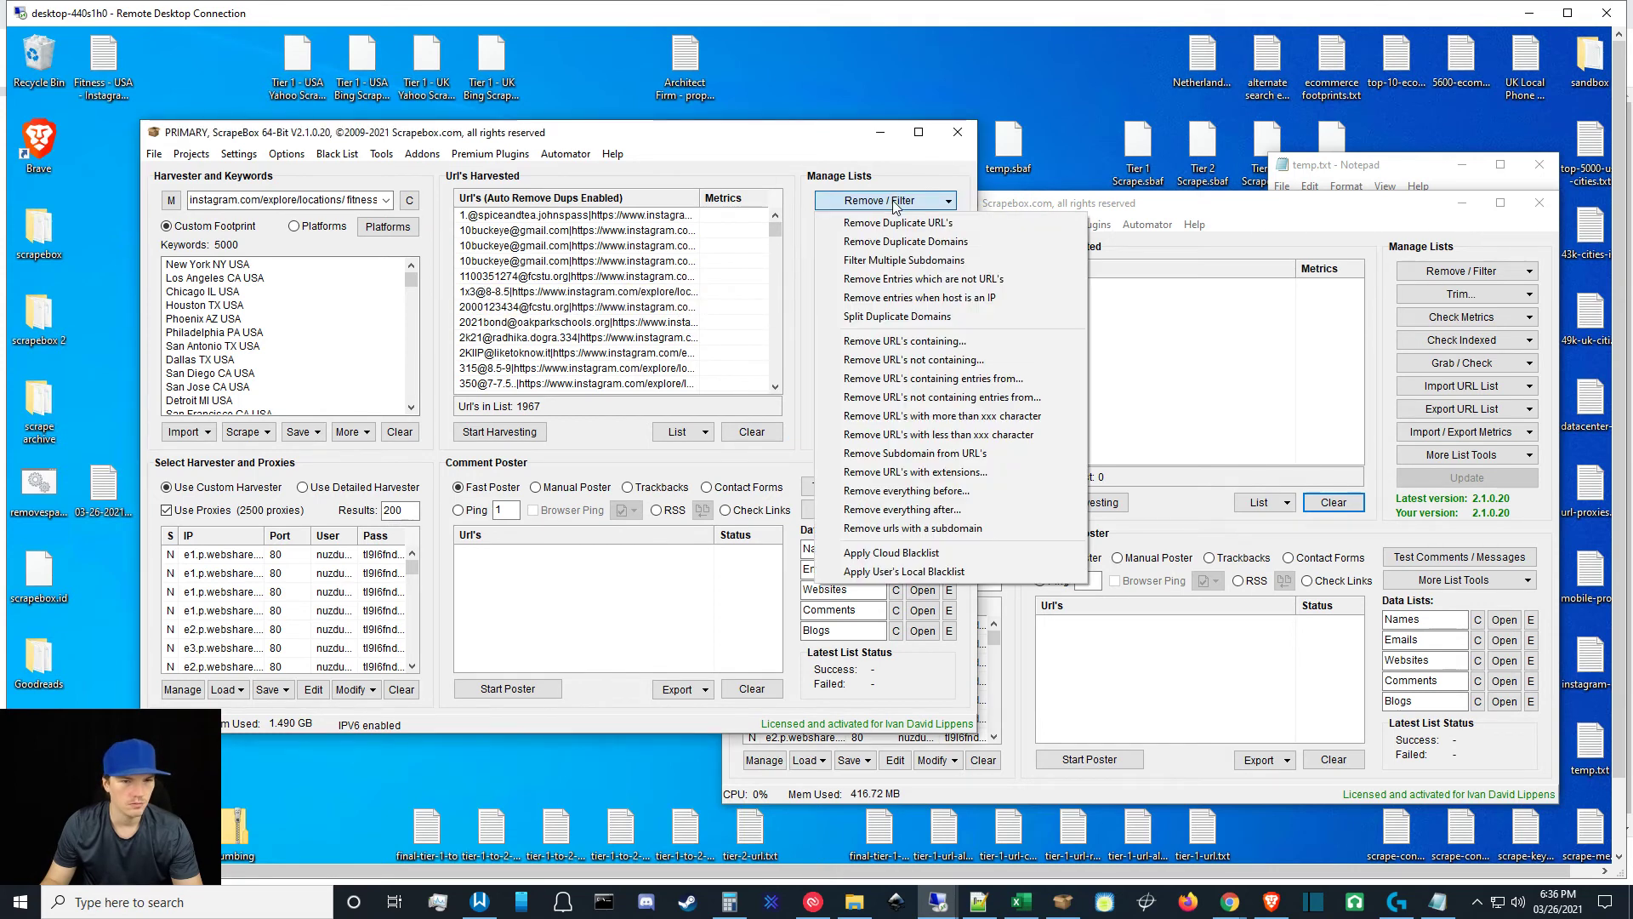
left_click(906, 359)
type("fit")
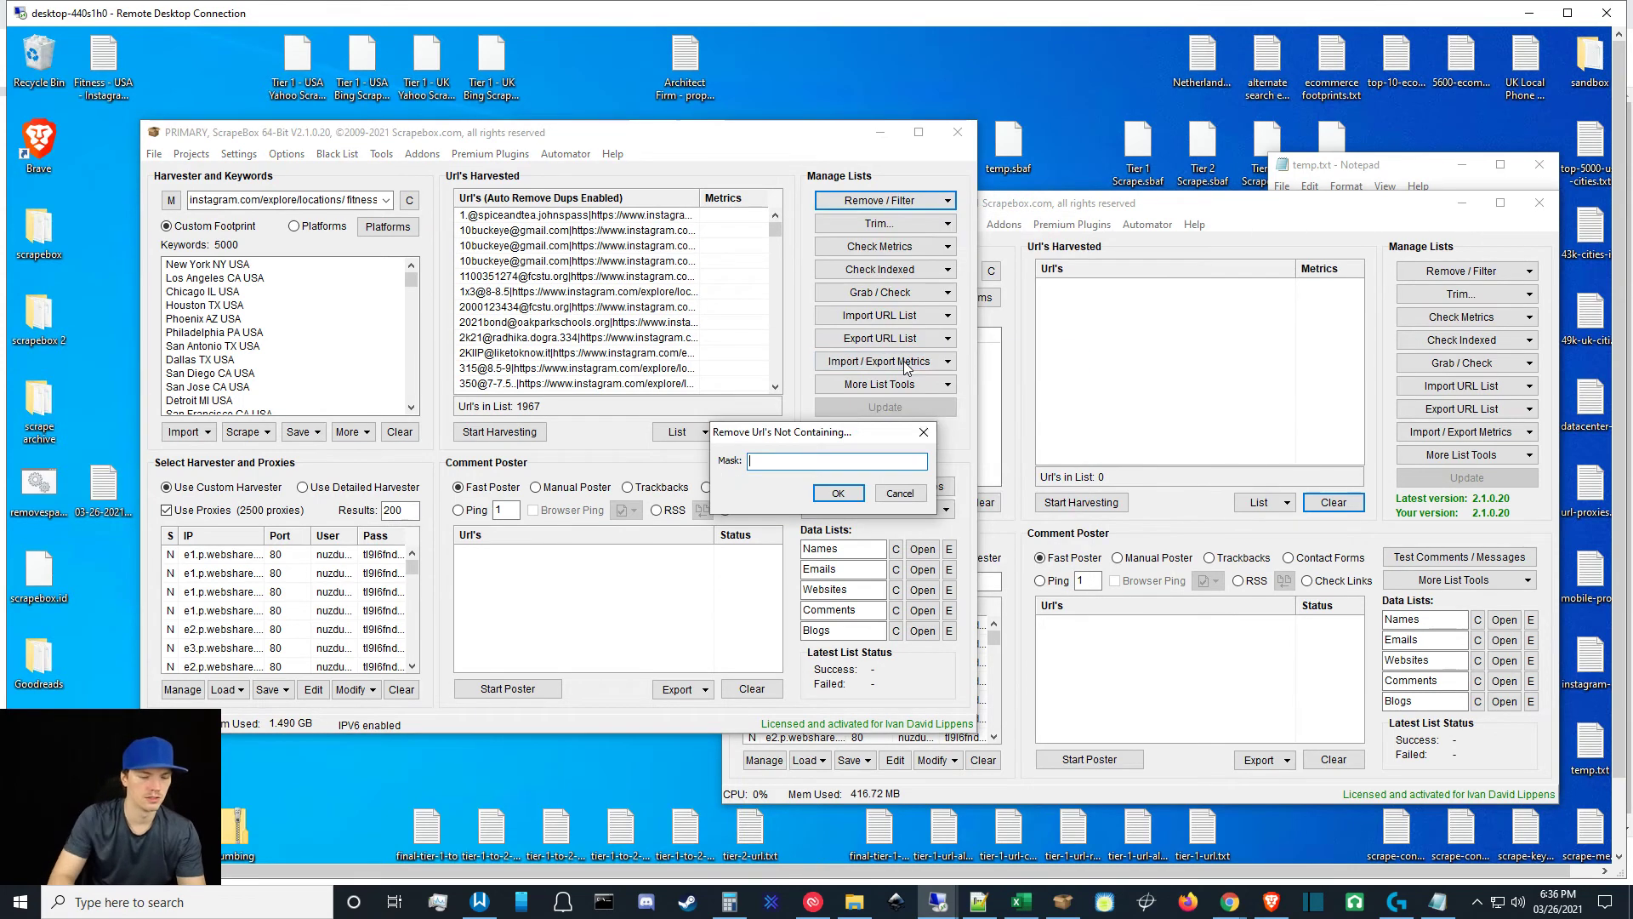
key("Return")
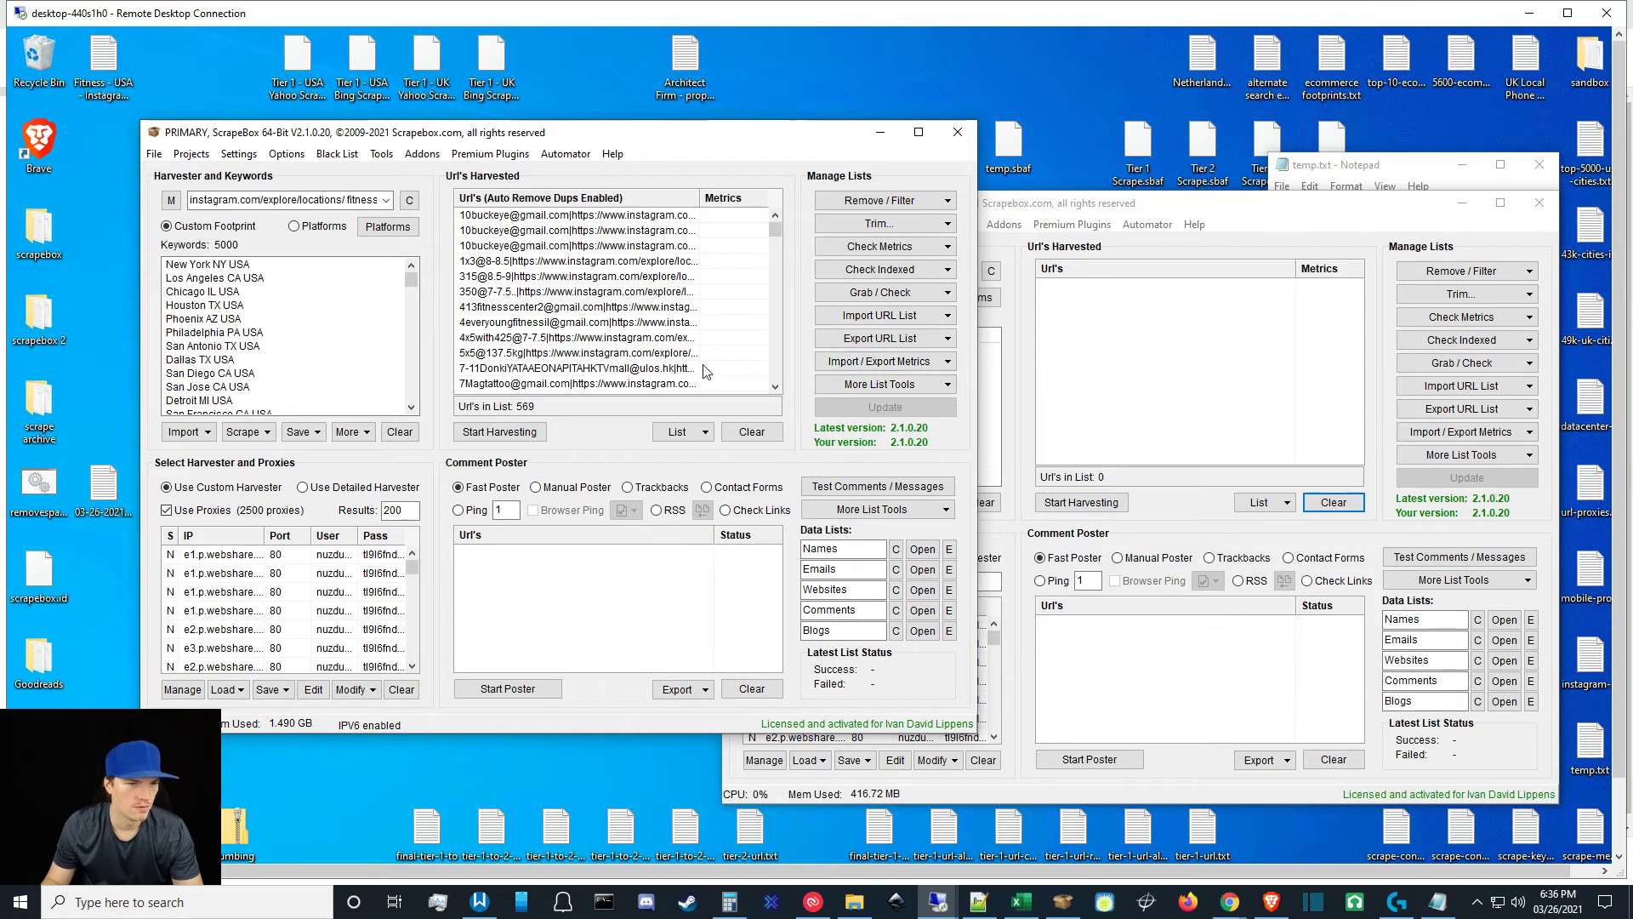
Reload the emails file into a cleared list, remove all entries not containing "gym", and empty the list again.
left_click(769, 437)
key("ctrl+v")
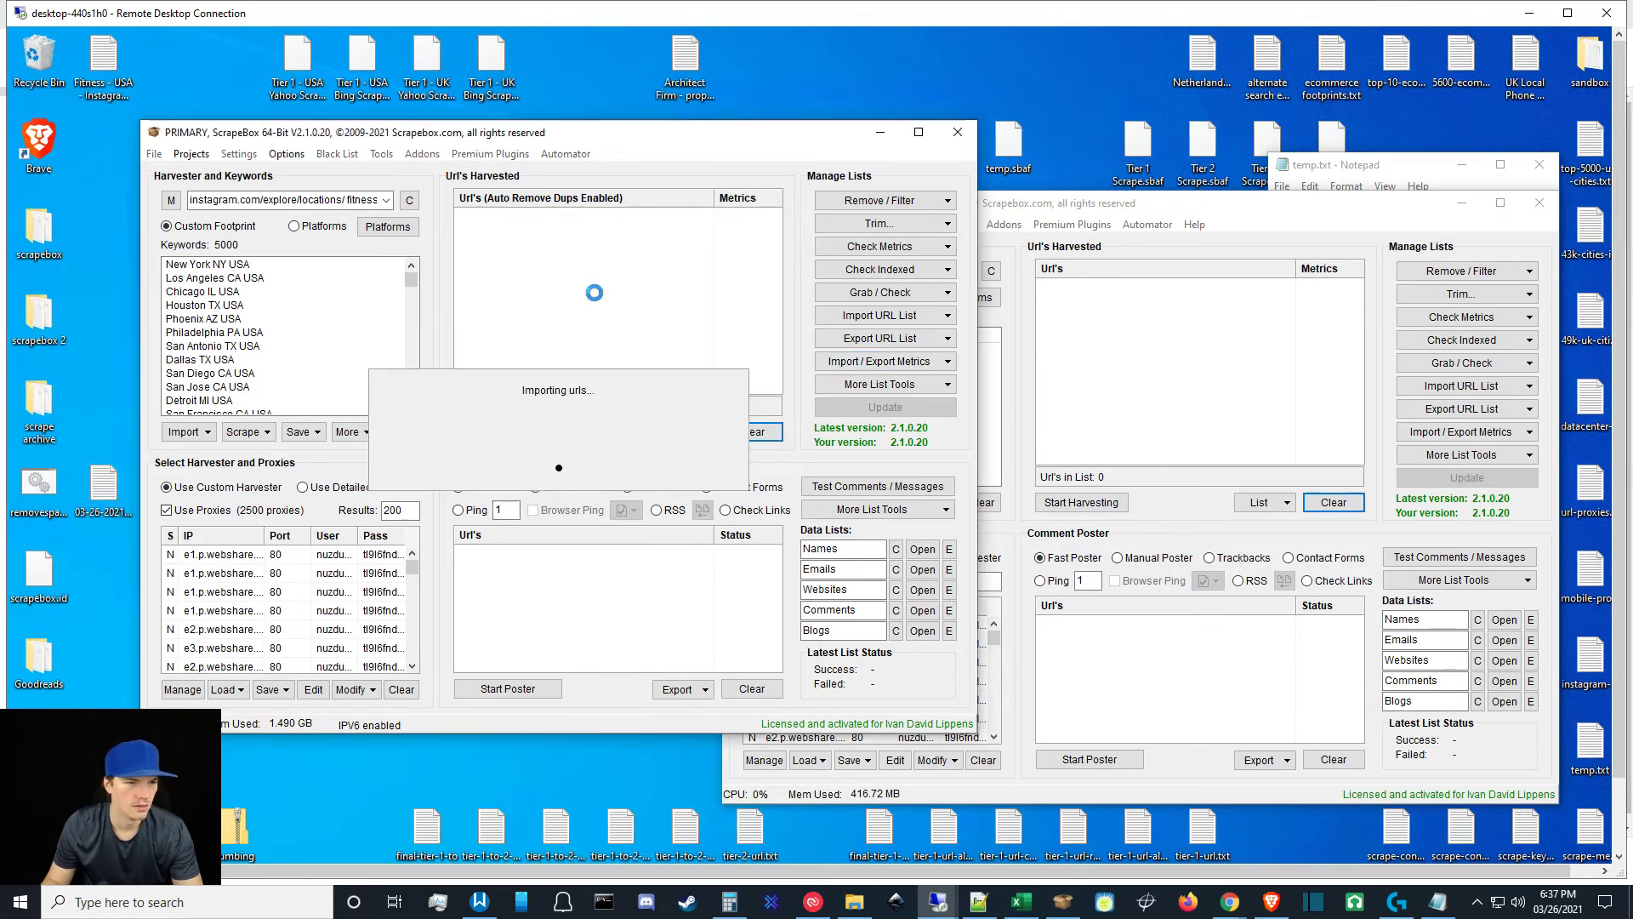
left_click(884, 200)
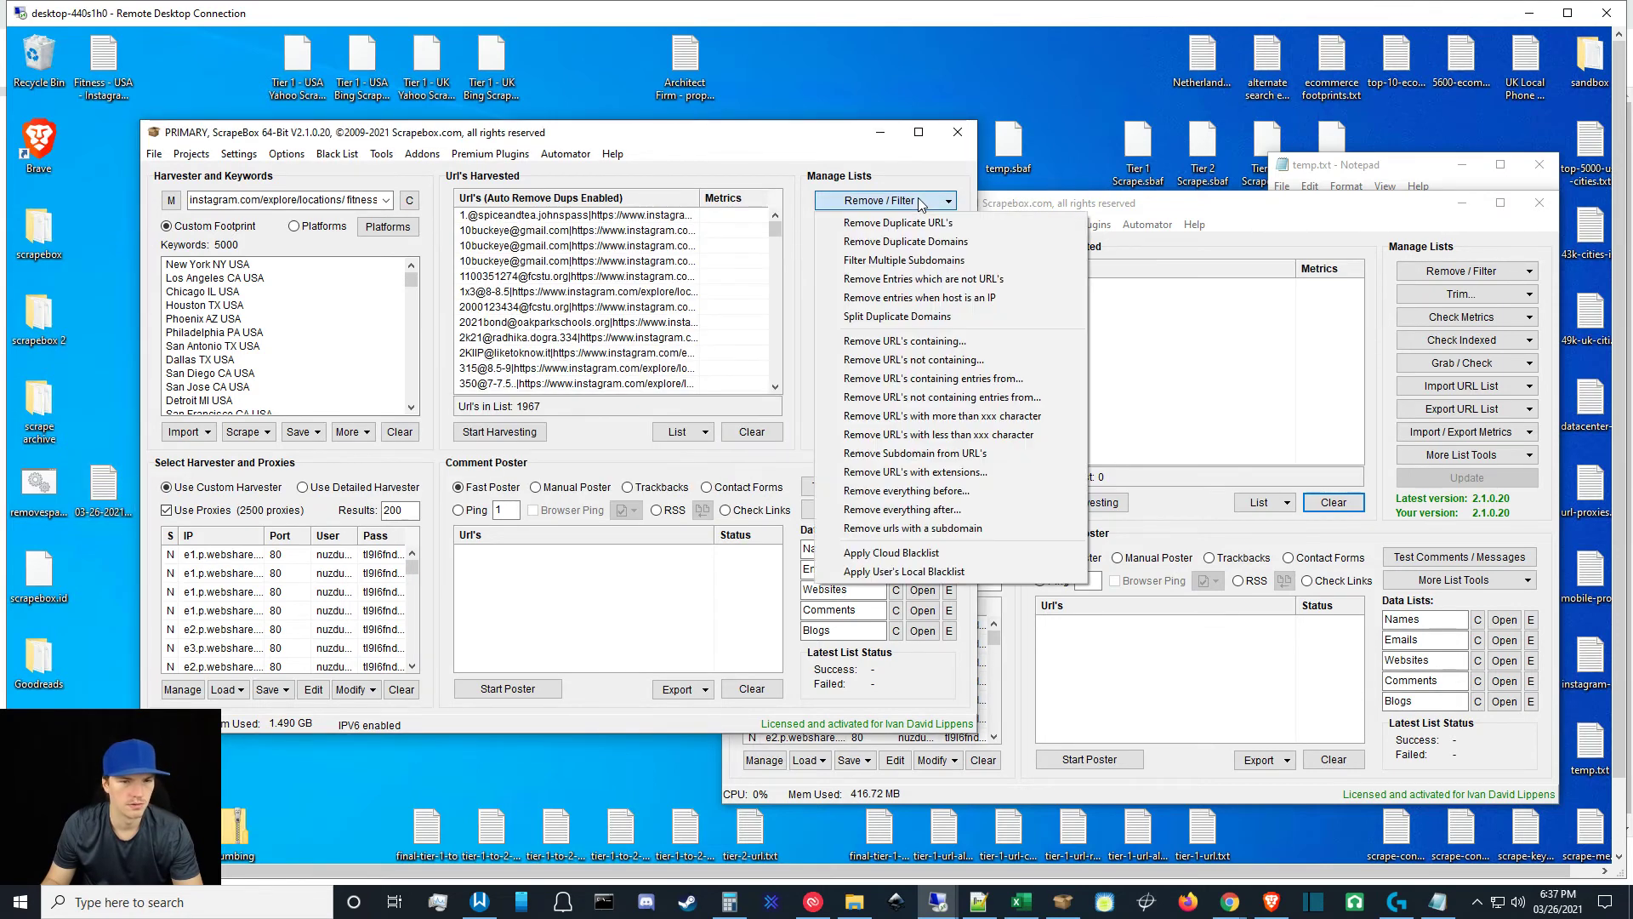
left_click(919, 359)
type("gym")
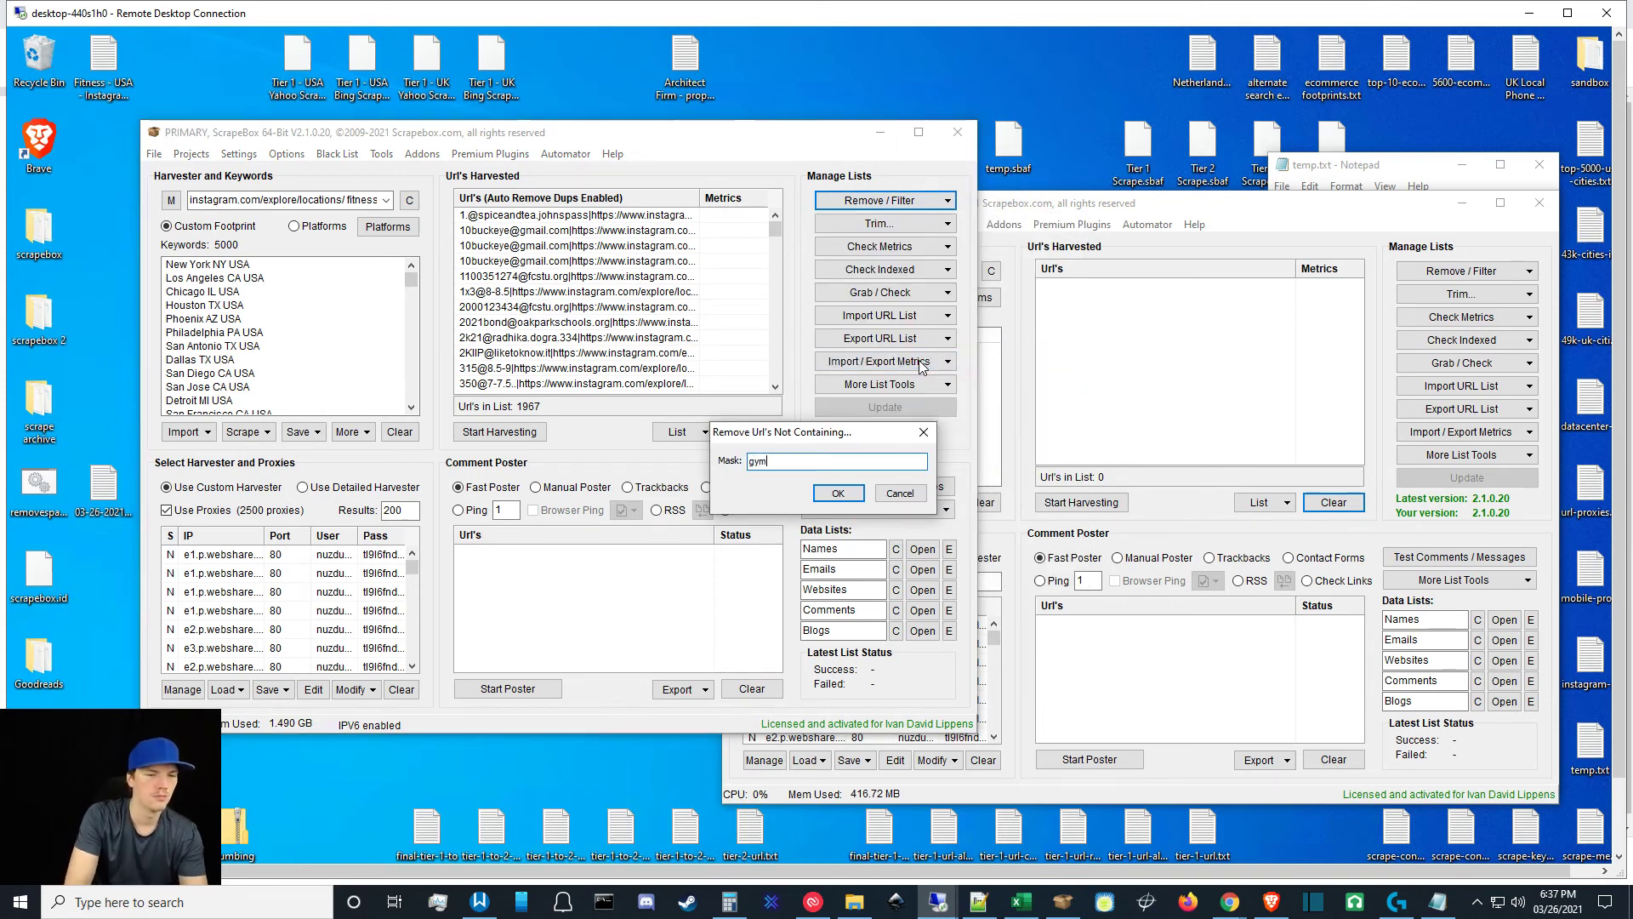
key("Return")
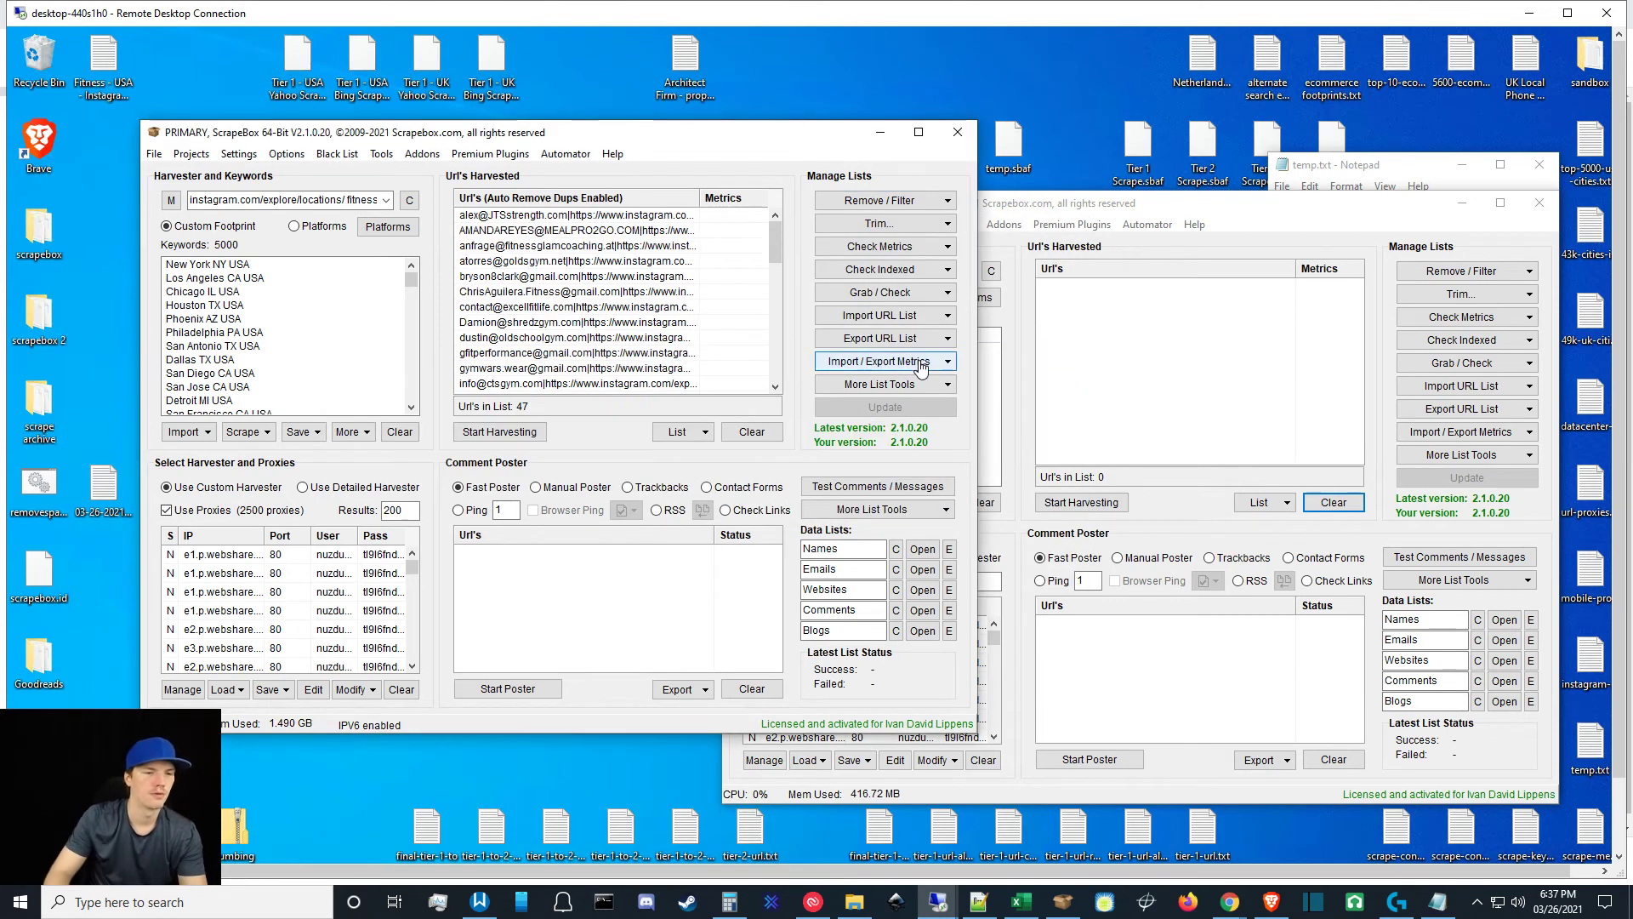
left_click(744, 433)
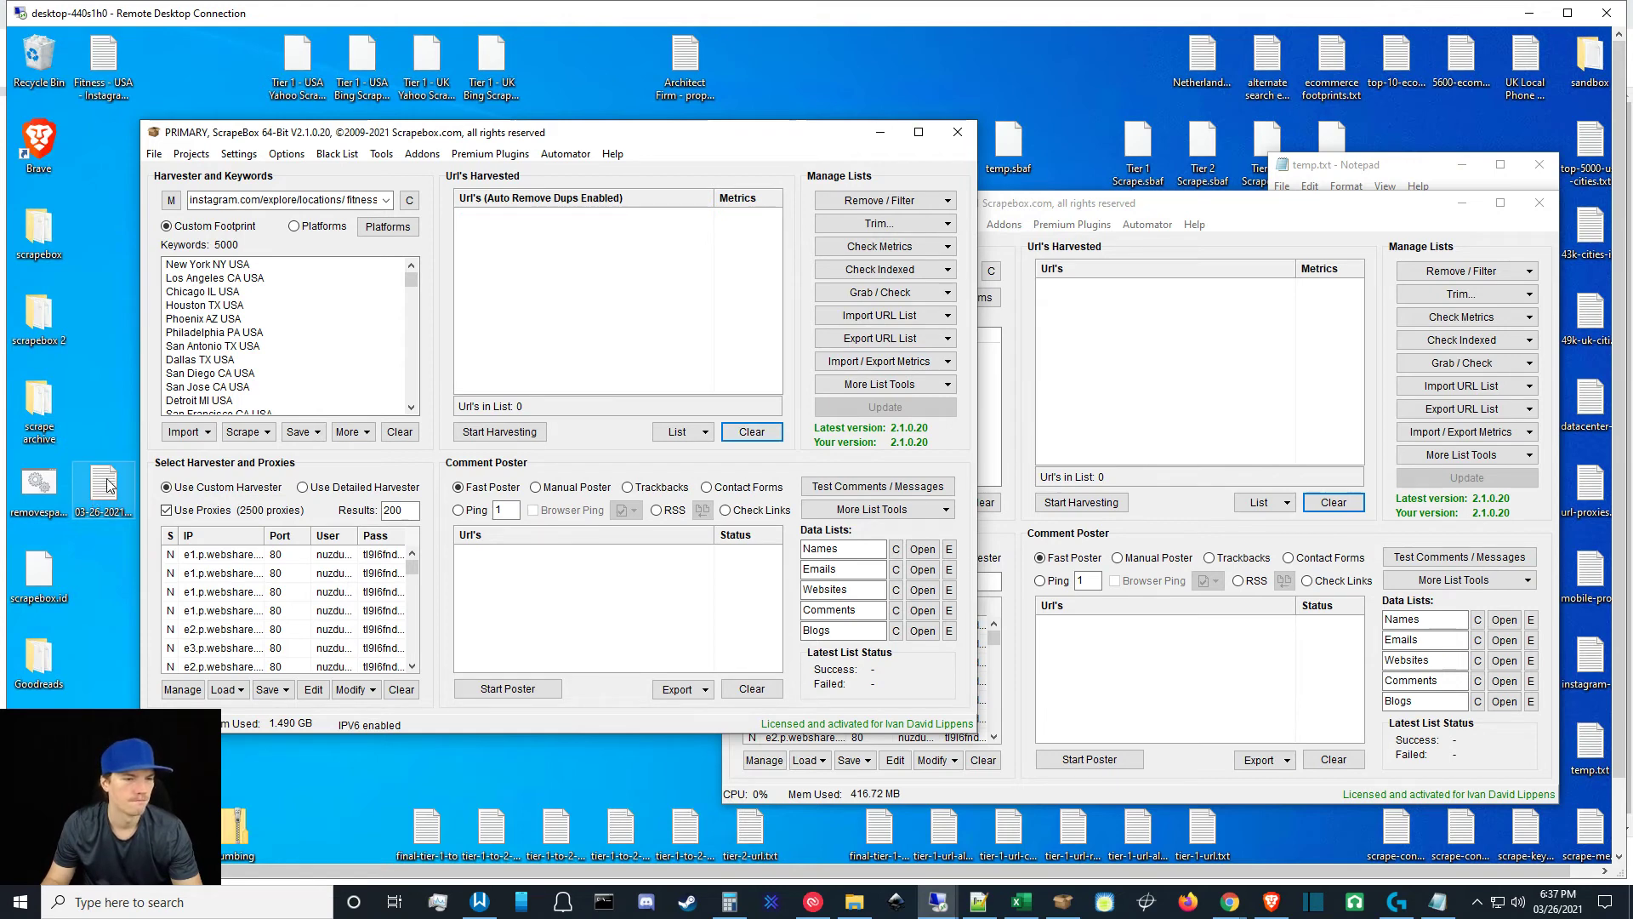
Expand the remote desktop to full screen, bring up 03-26-2021_18-30-15.txt in Notepad++, narrow its normal window and maximize it.
left_click(103, 484)
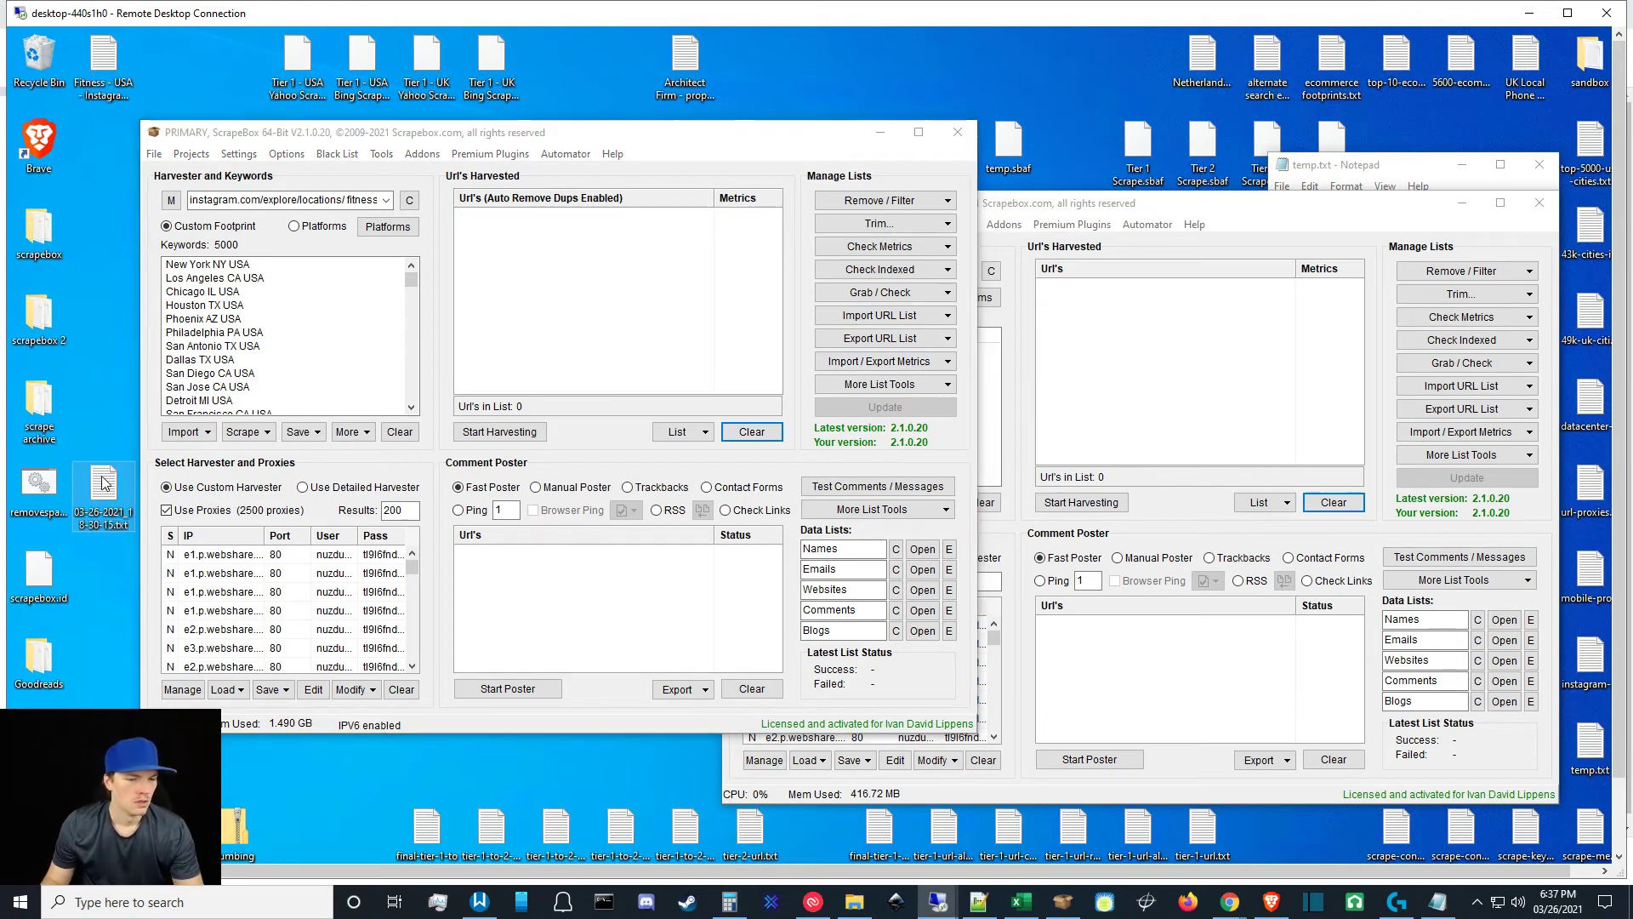
left_click(1567, 13)
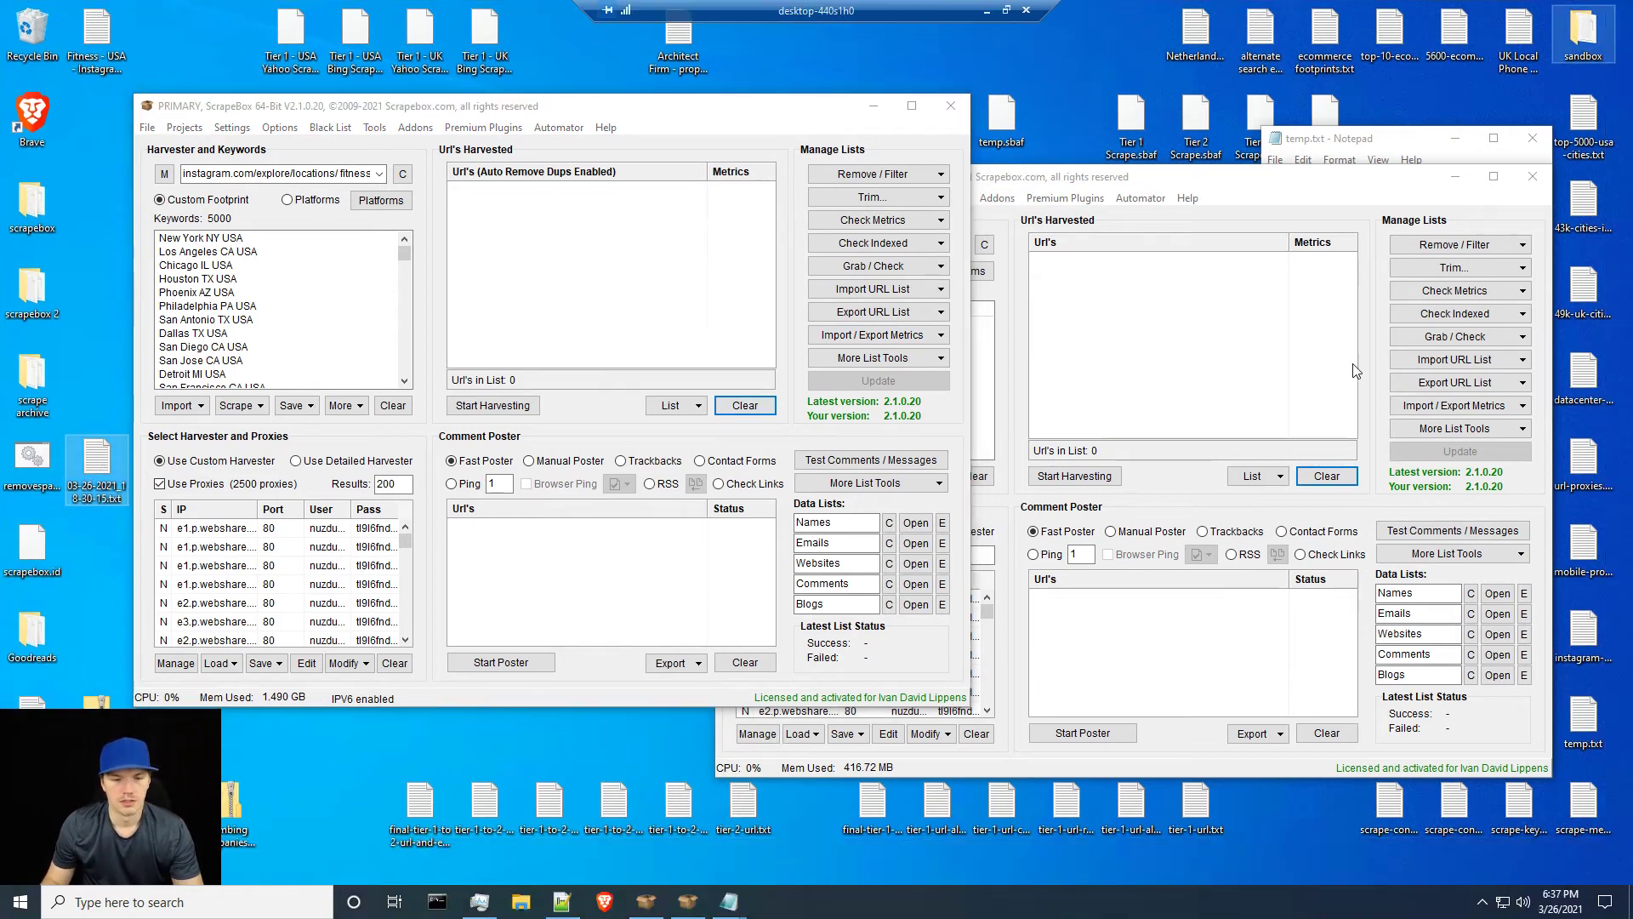
left_click(557, 909)
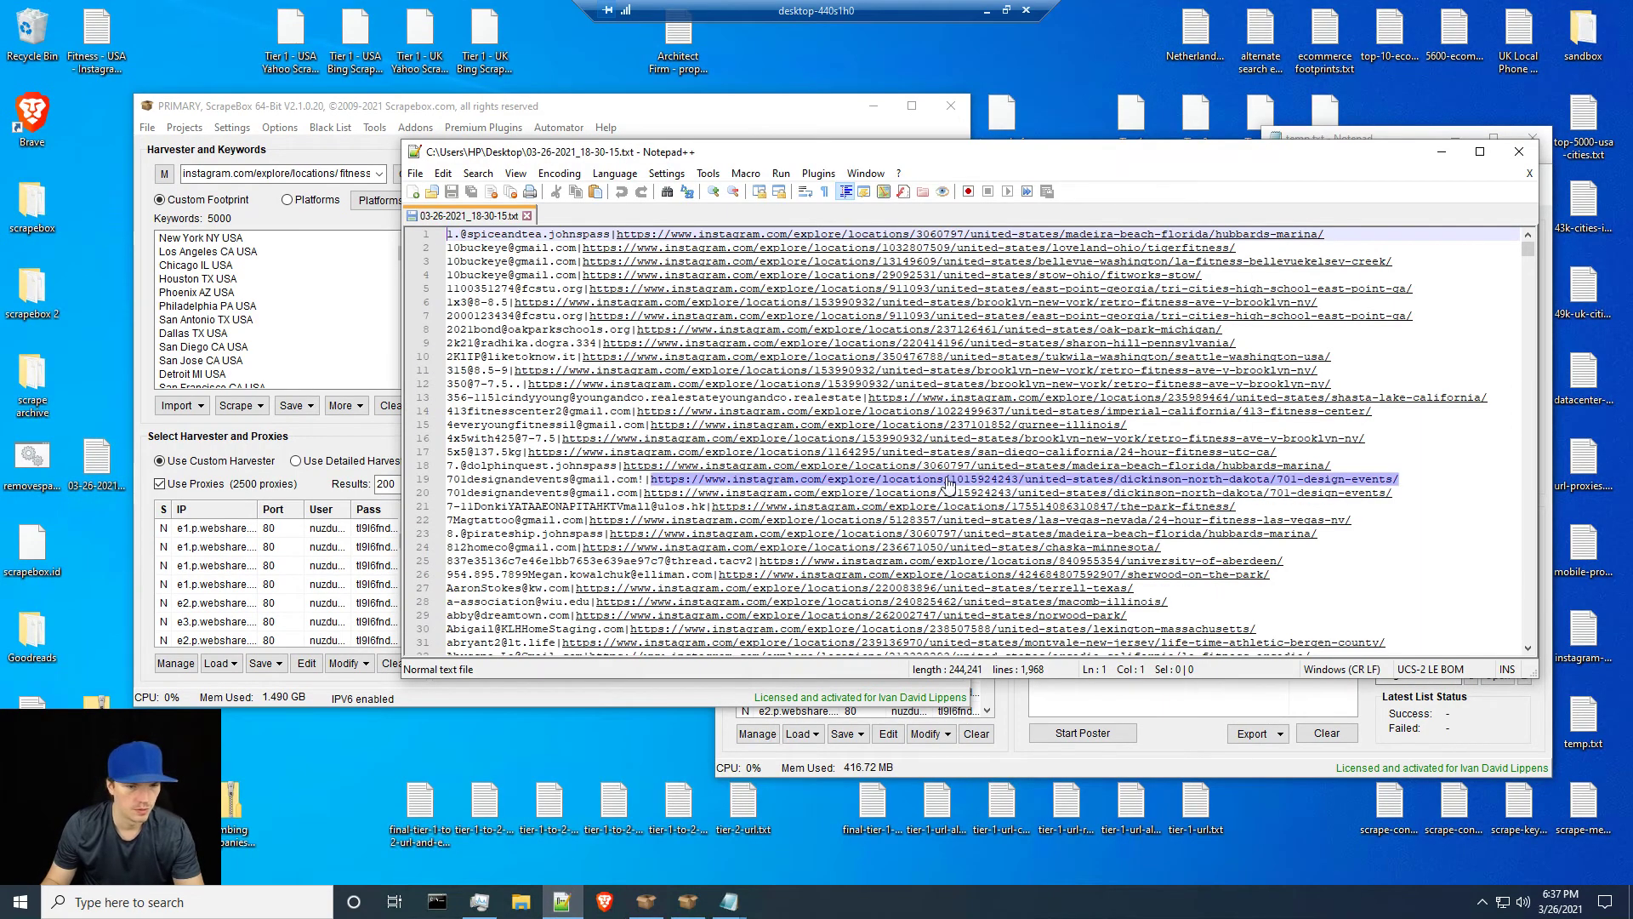
left_click(1480, 151)
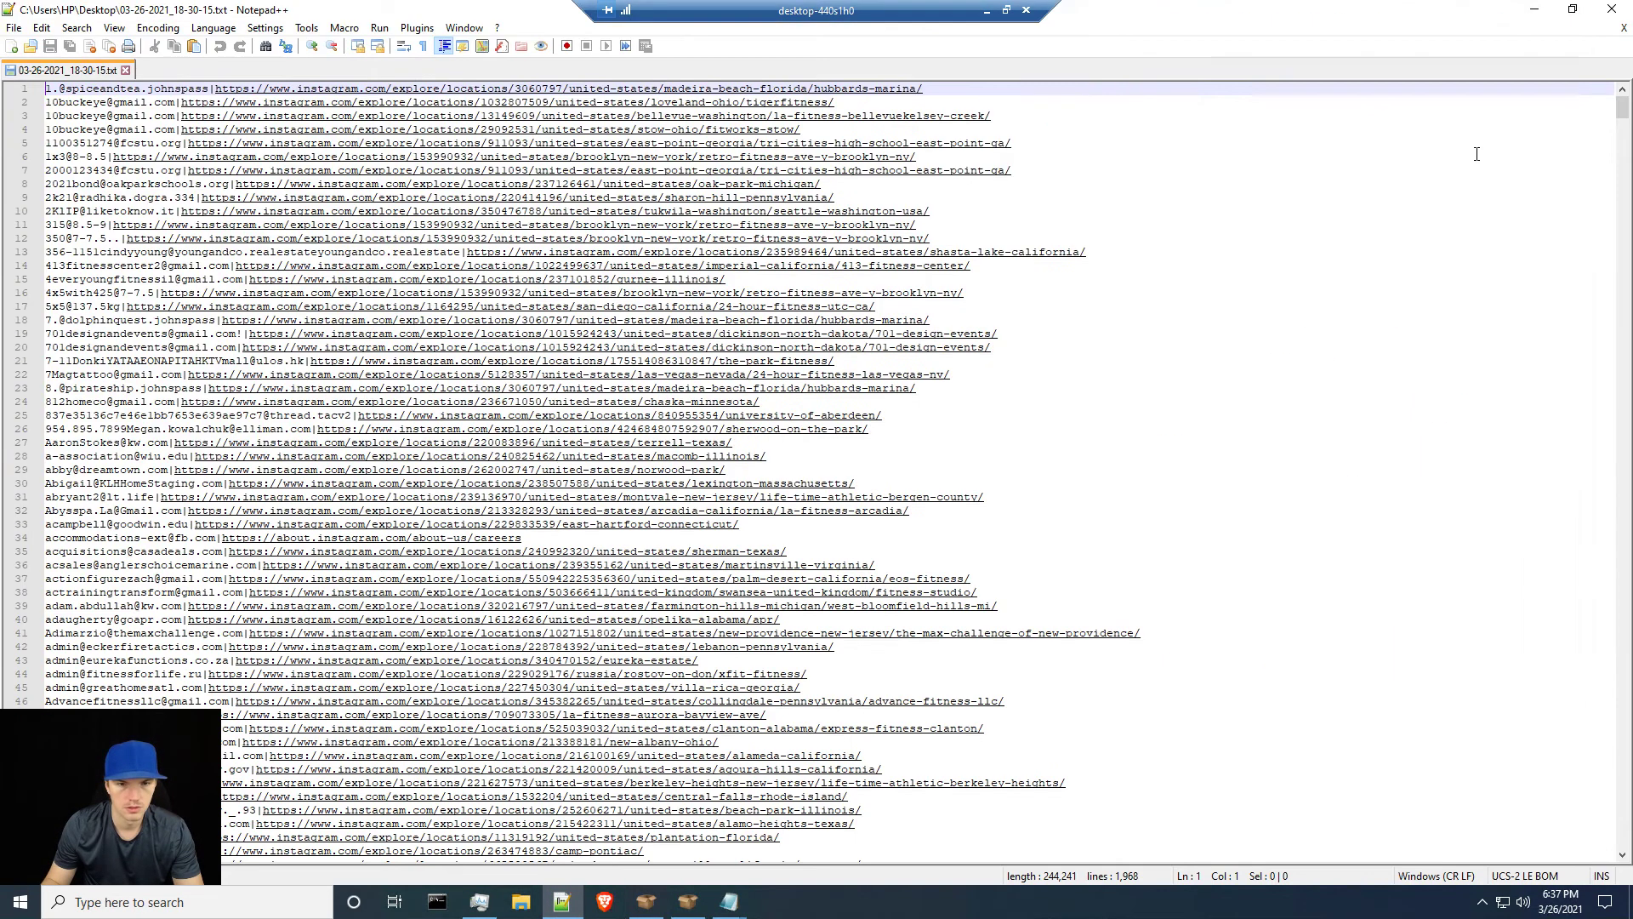
left_click(1572, 8)
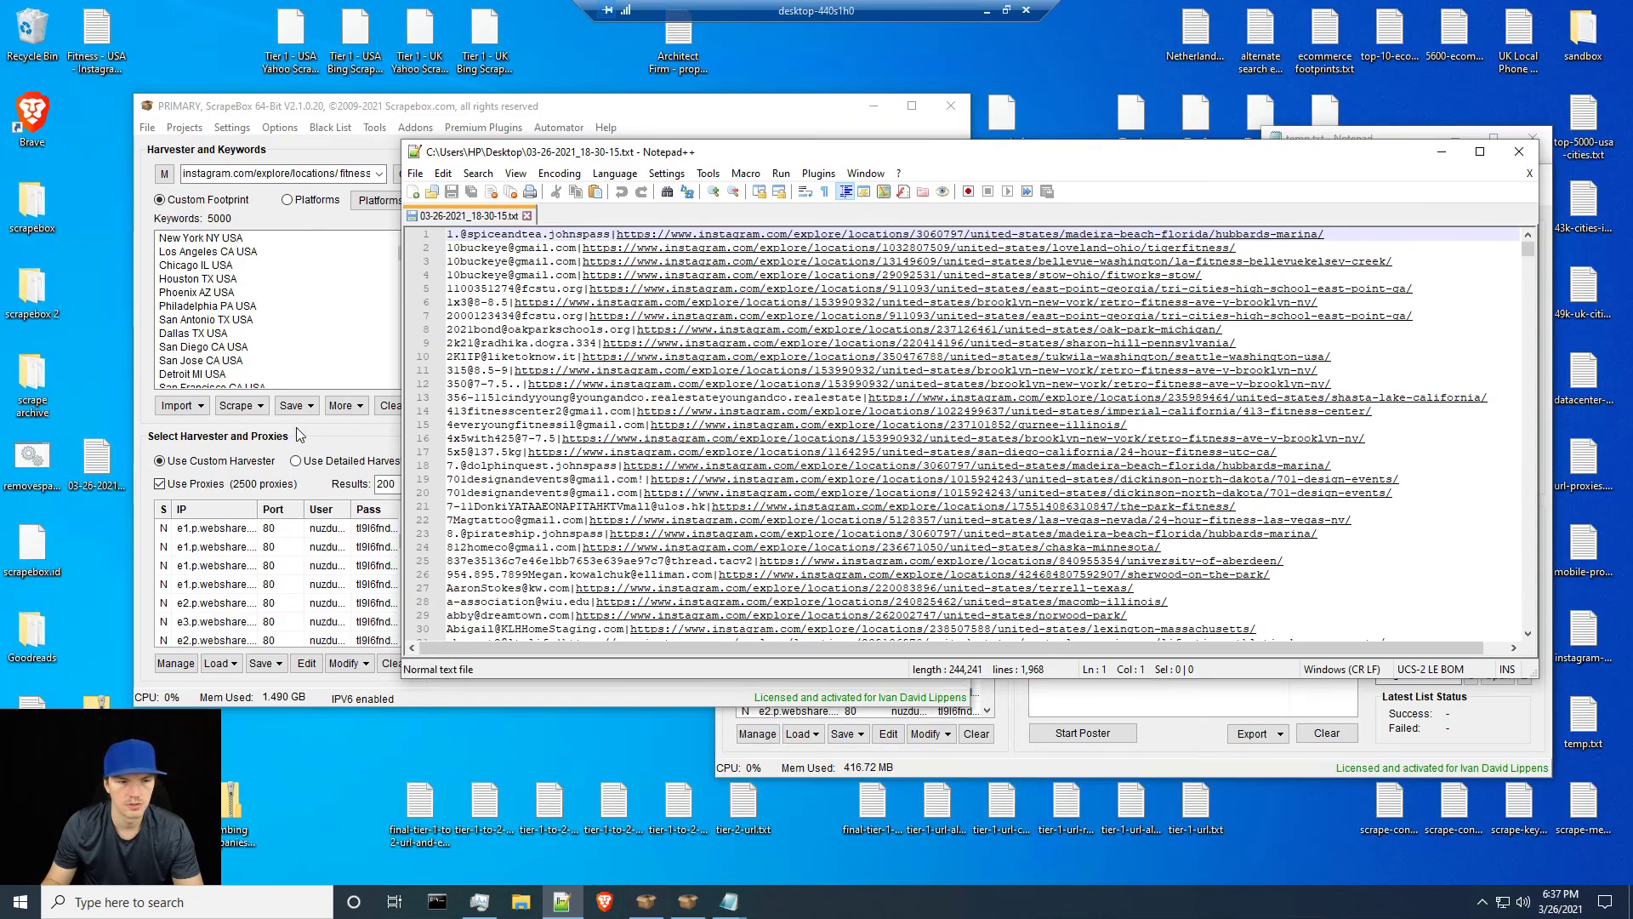
left_click(406, 370)
left_click_drag(398, 374, 985, 375)
left_click(1480, 151)
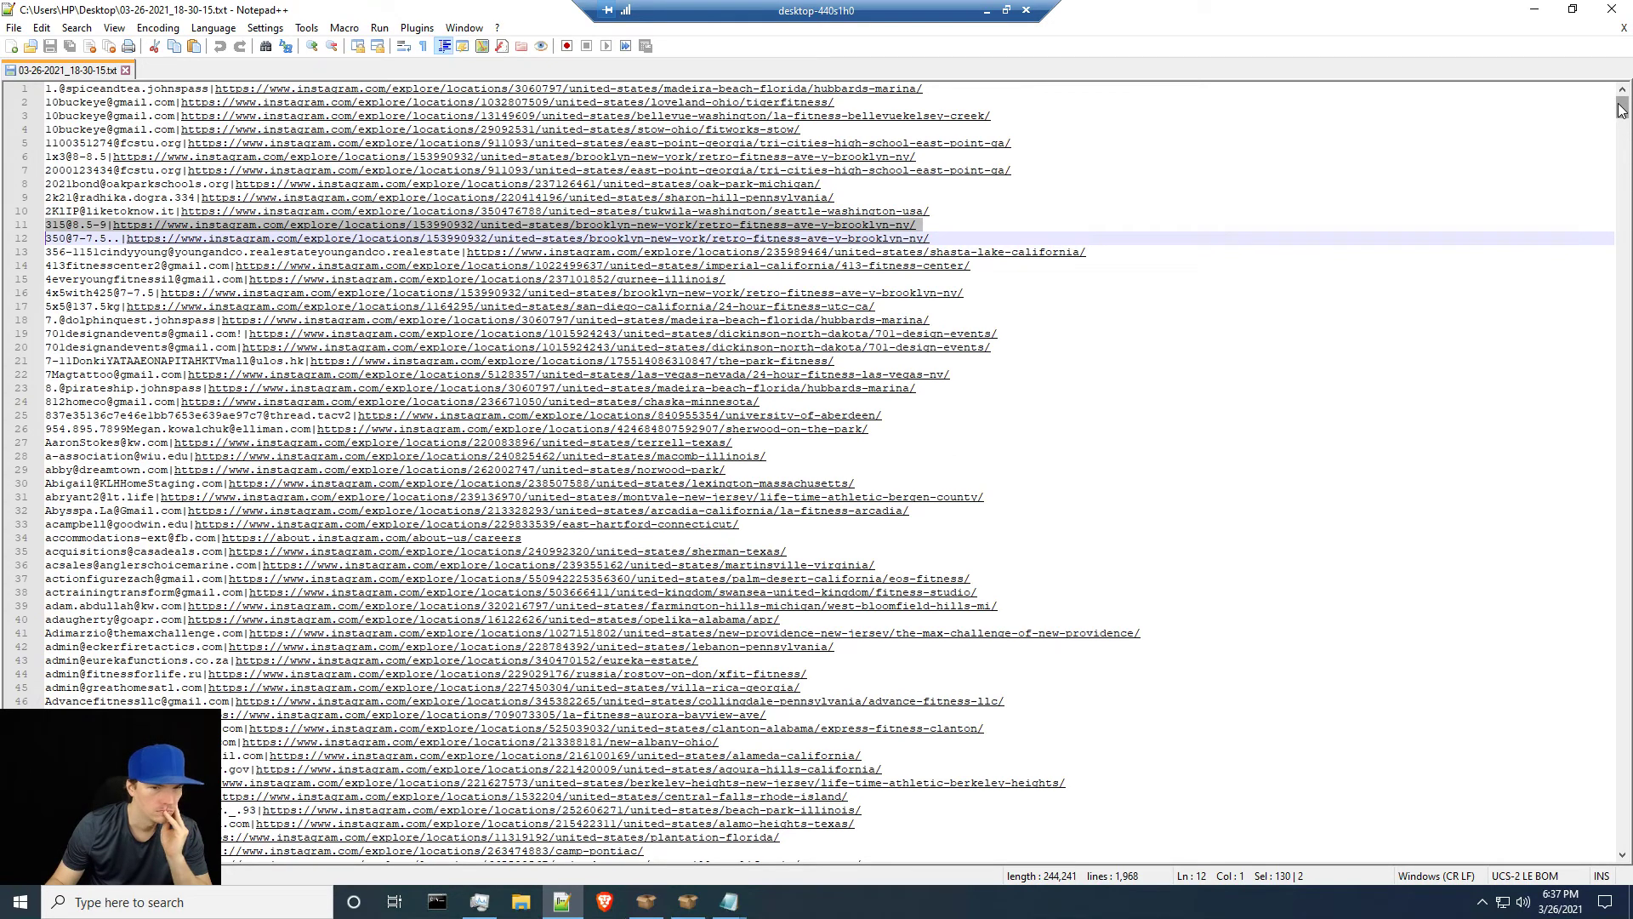
Examine the emails and their Instagram location URLs further down the file.
left_click_drag(1621, 113, 1617, 136)
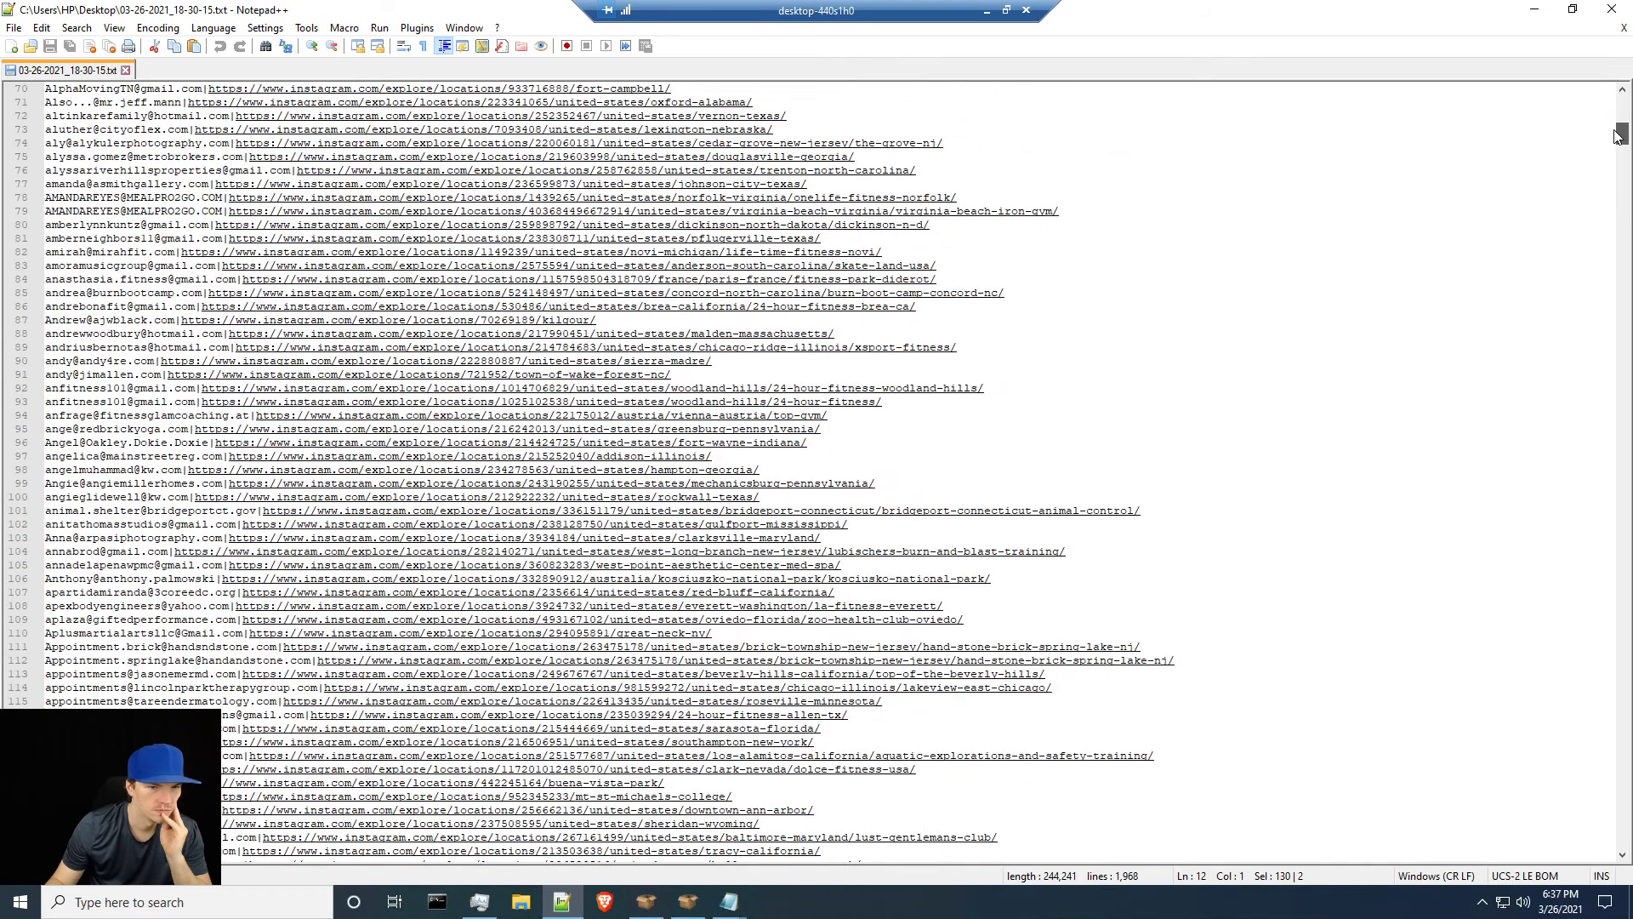
left_click(856, 269)
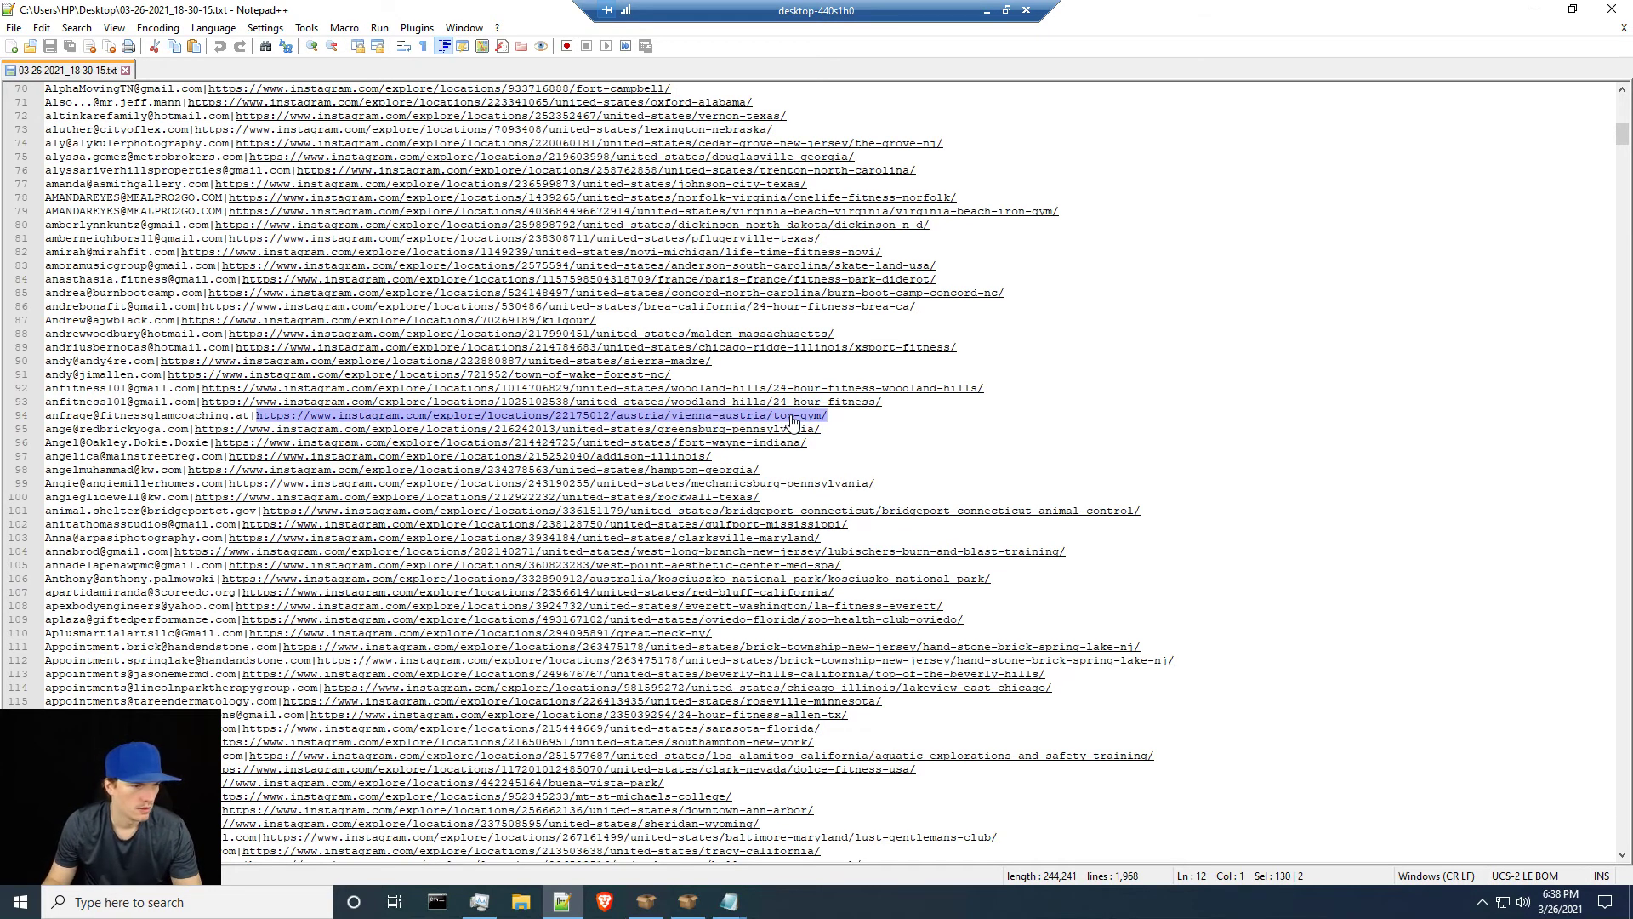
scroll(874, 493, "down", 8)
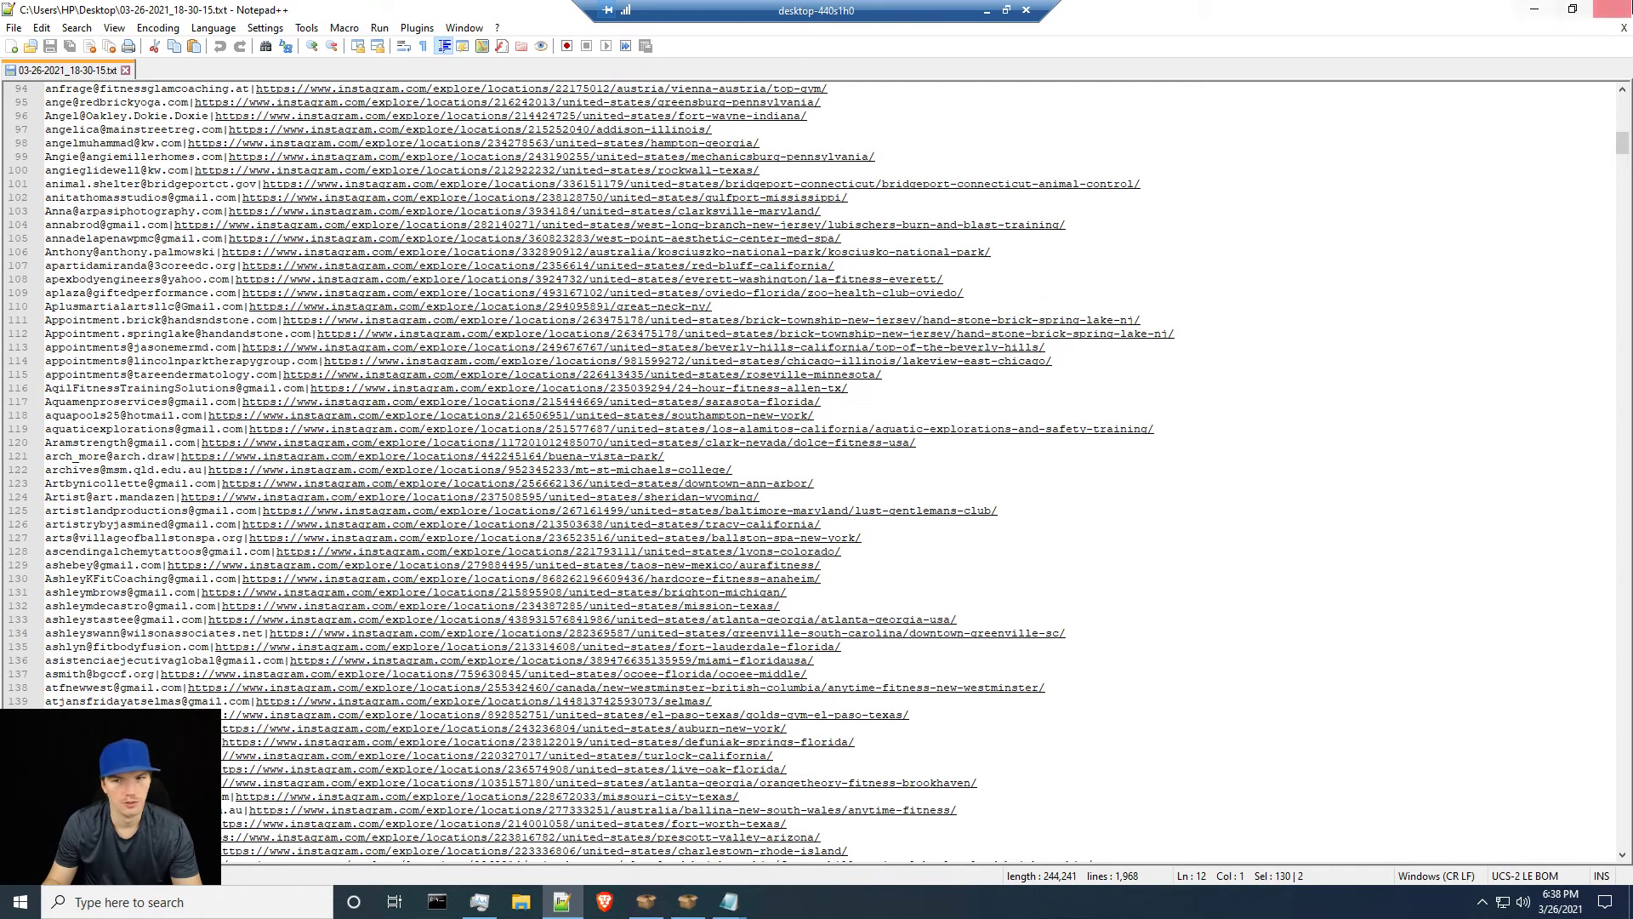
Close the emails file and leave the blank Notepad++ document open in its smaller, non-maximized window.
left_click(126, 70)
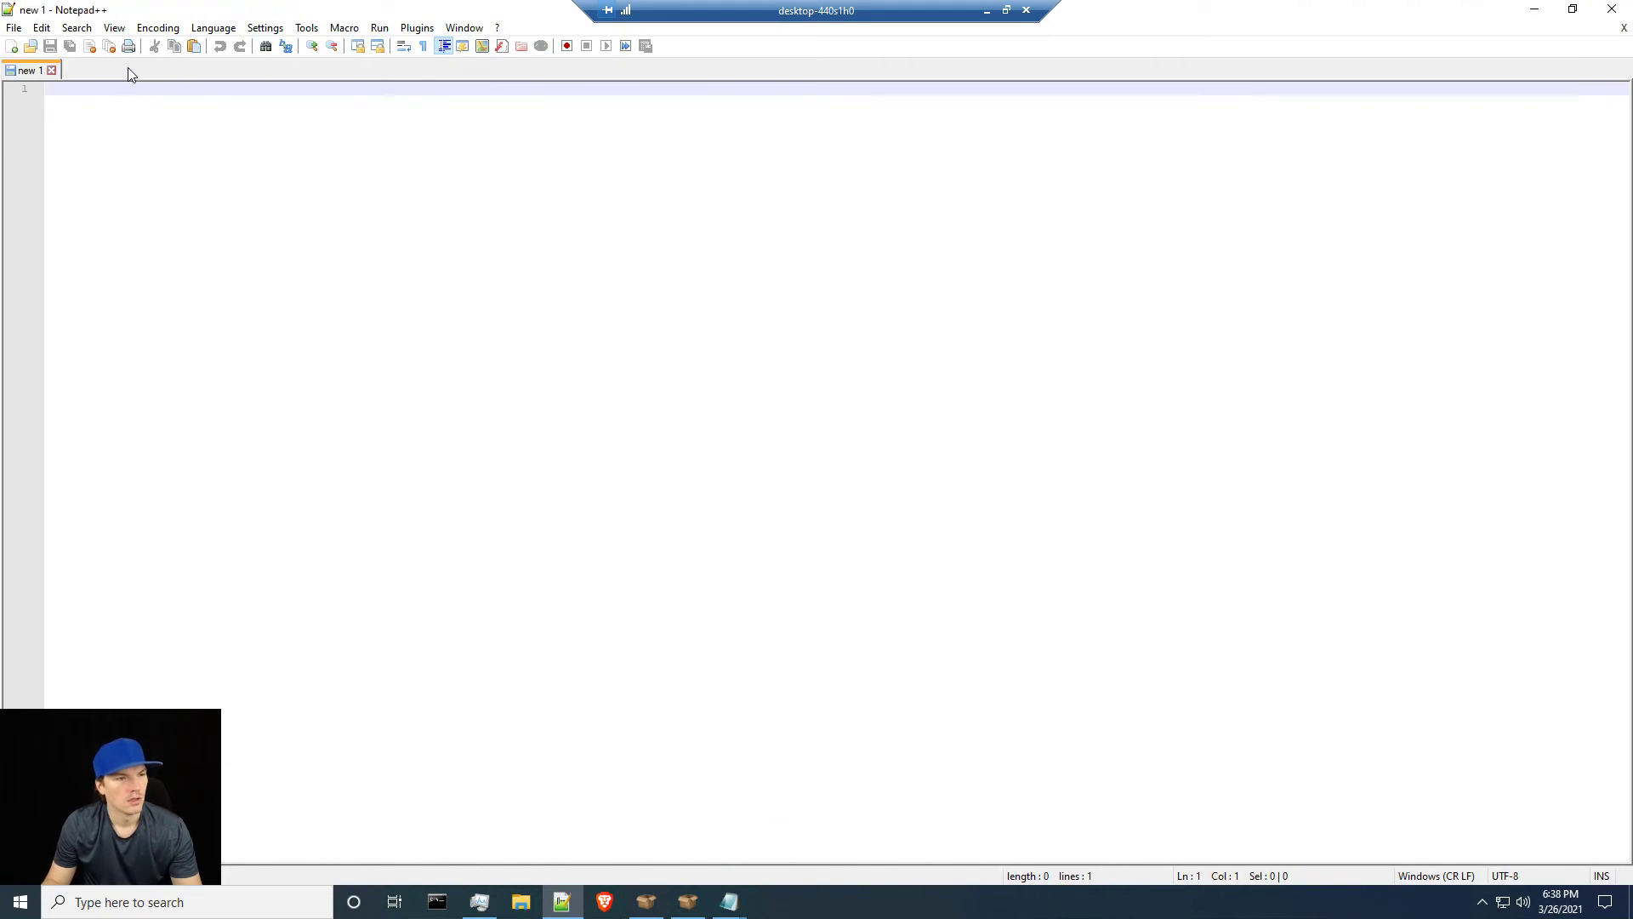
left_click(1534, 8)
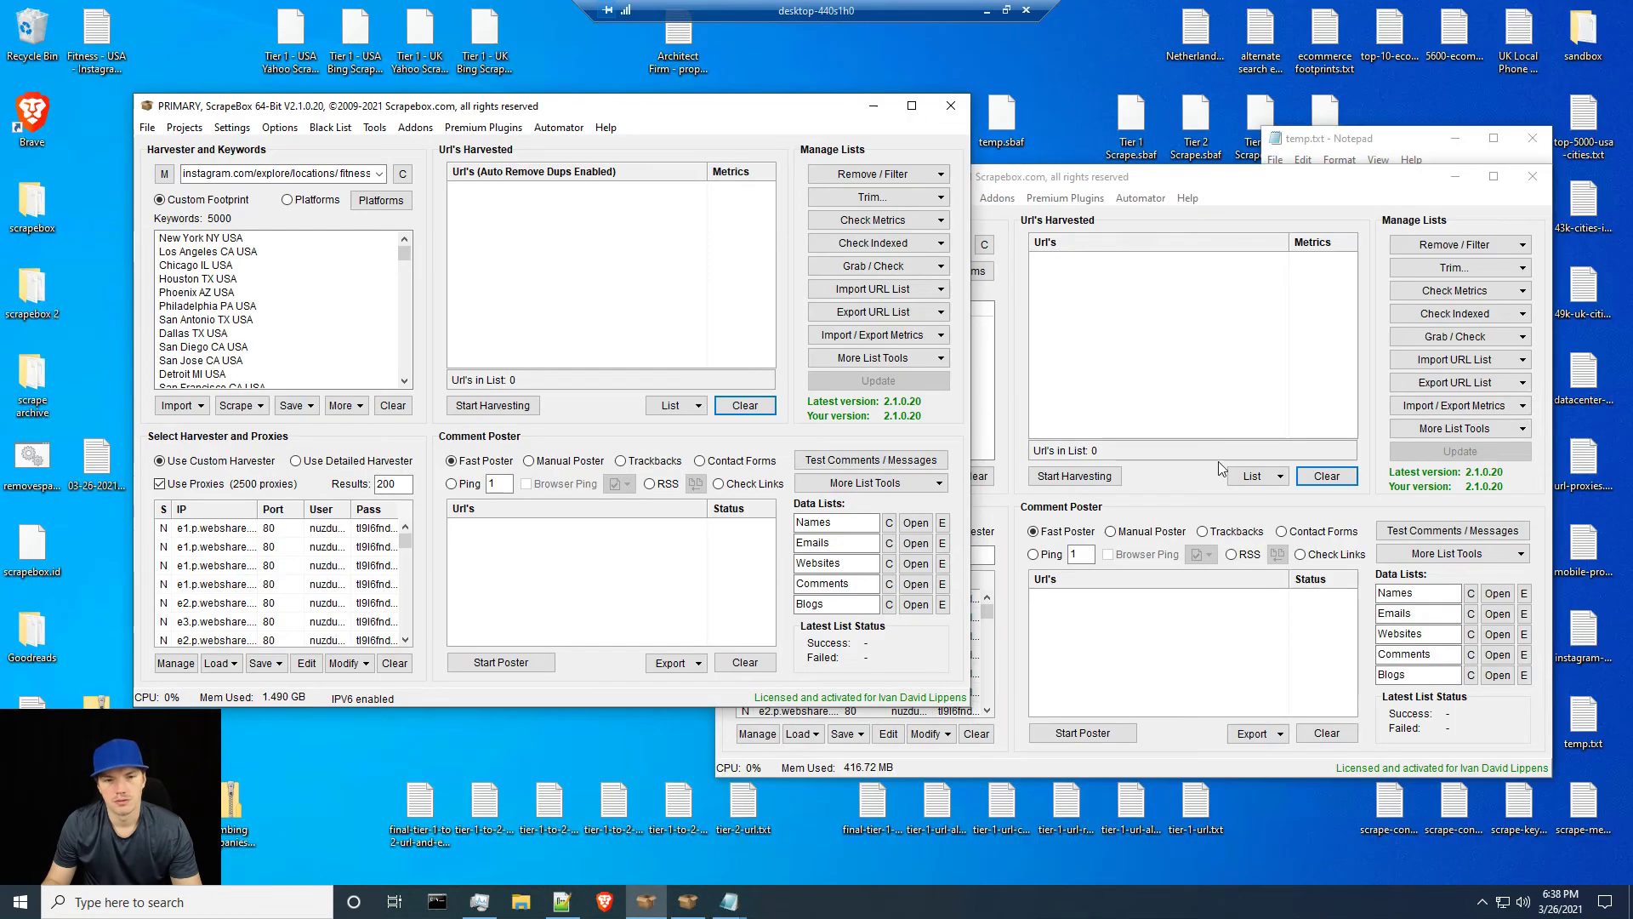
left_click(555, 909)
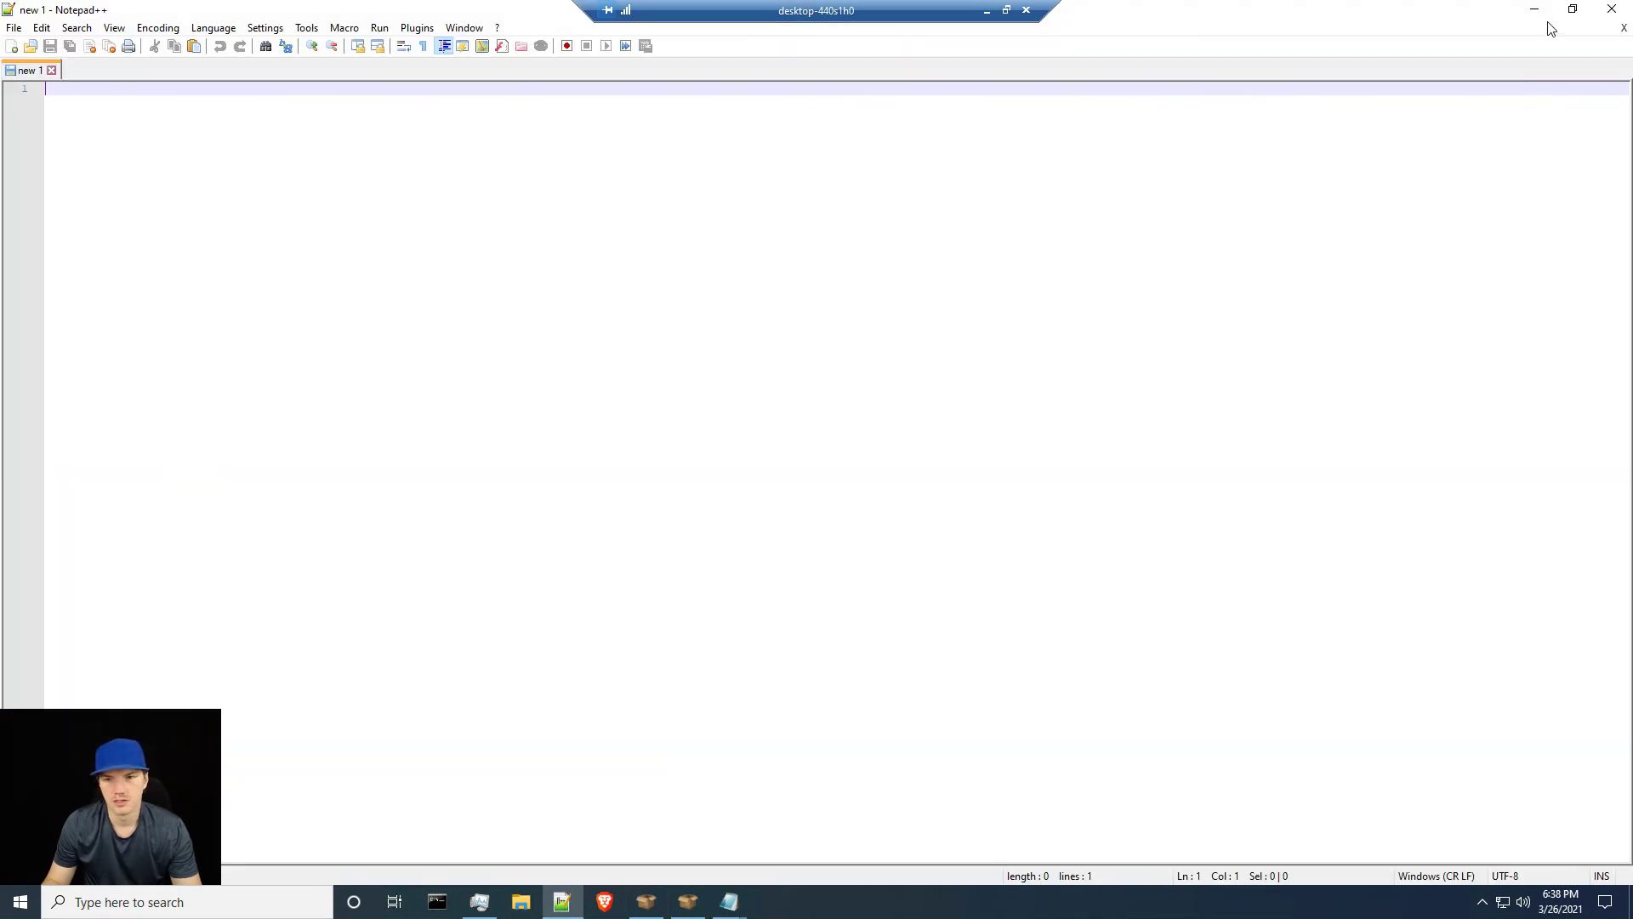
left_click(1574, 10)
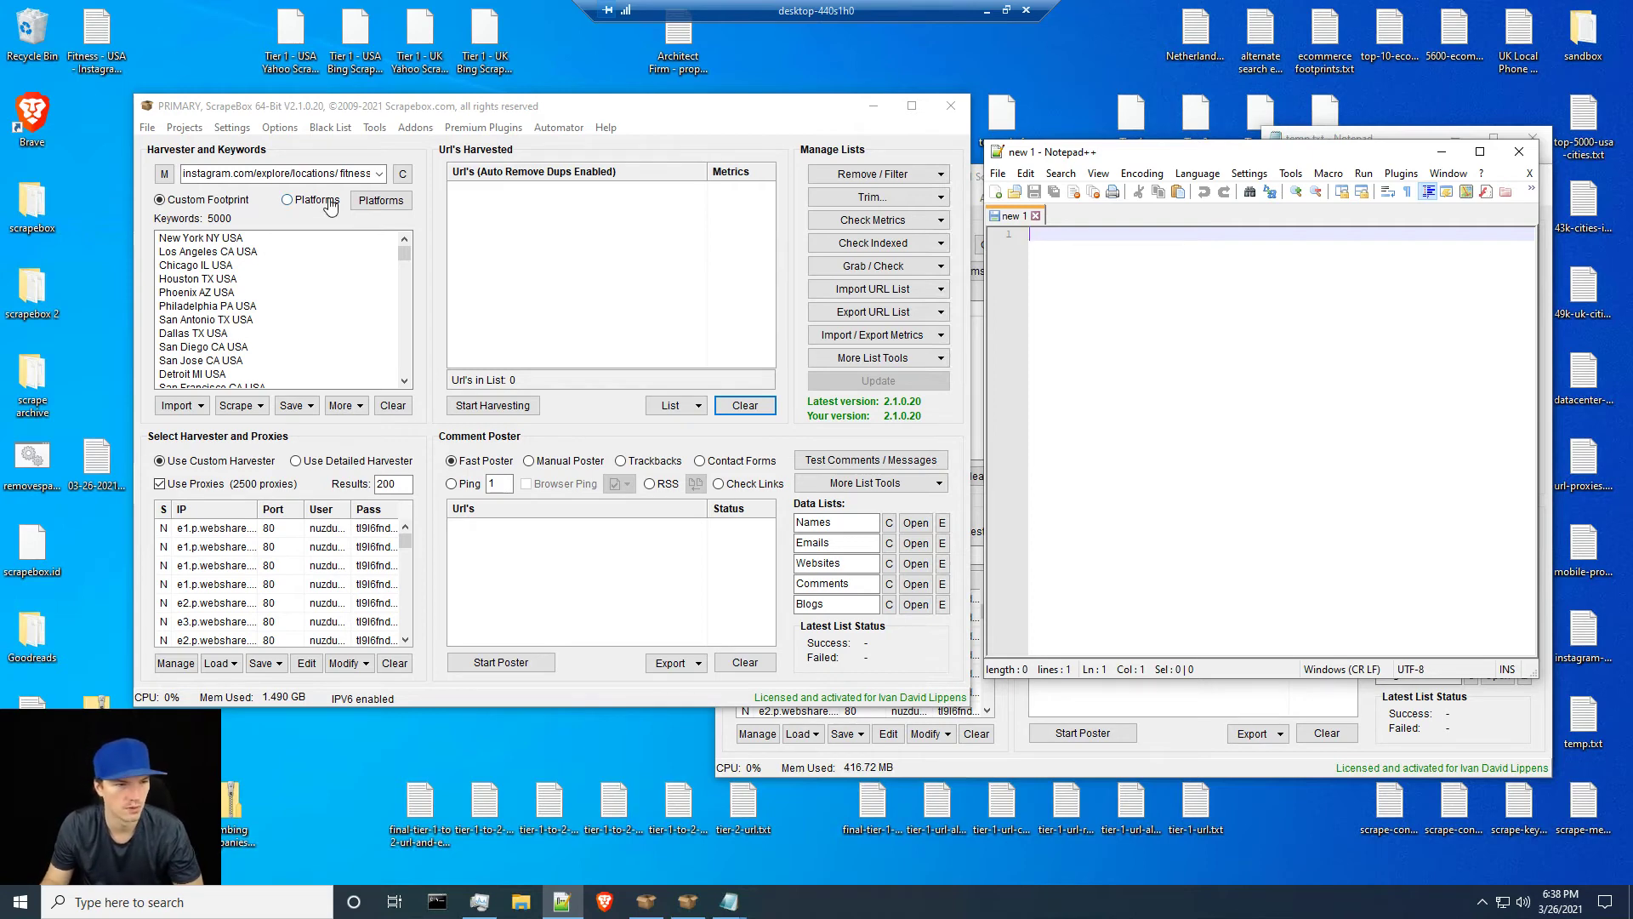
Append "trainers" after "fitness" in the Instagram locations footprint.
left_click(372, 174)
left_click_drag(359, 176, 370, 175)
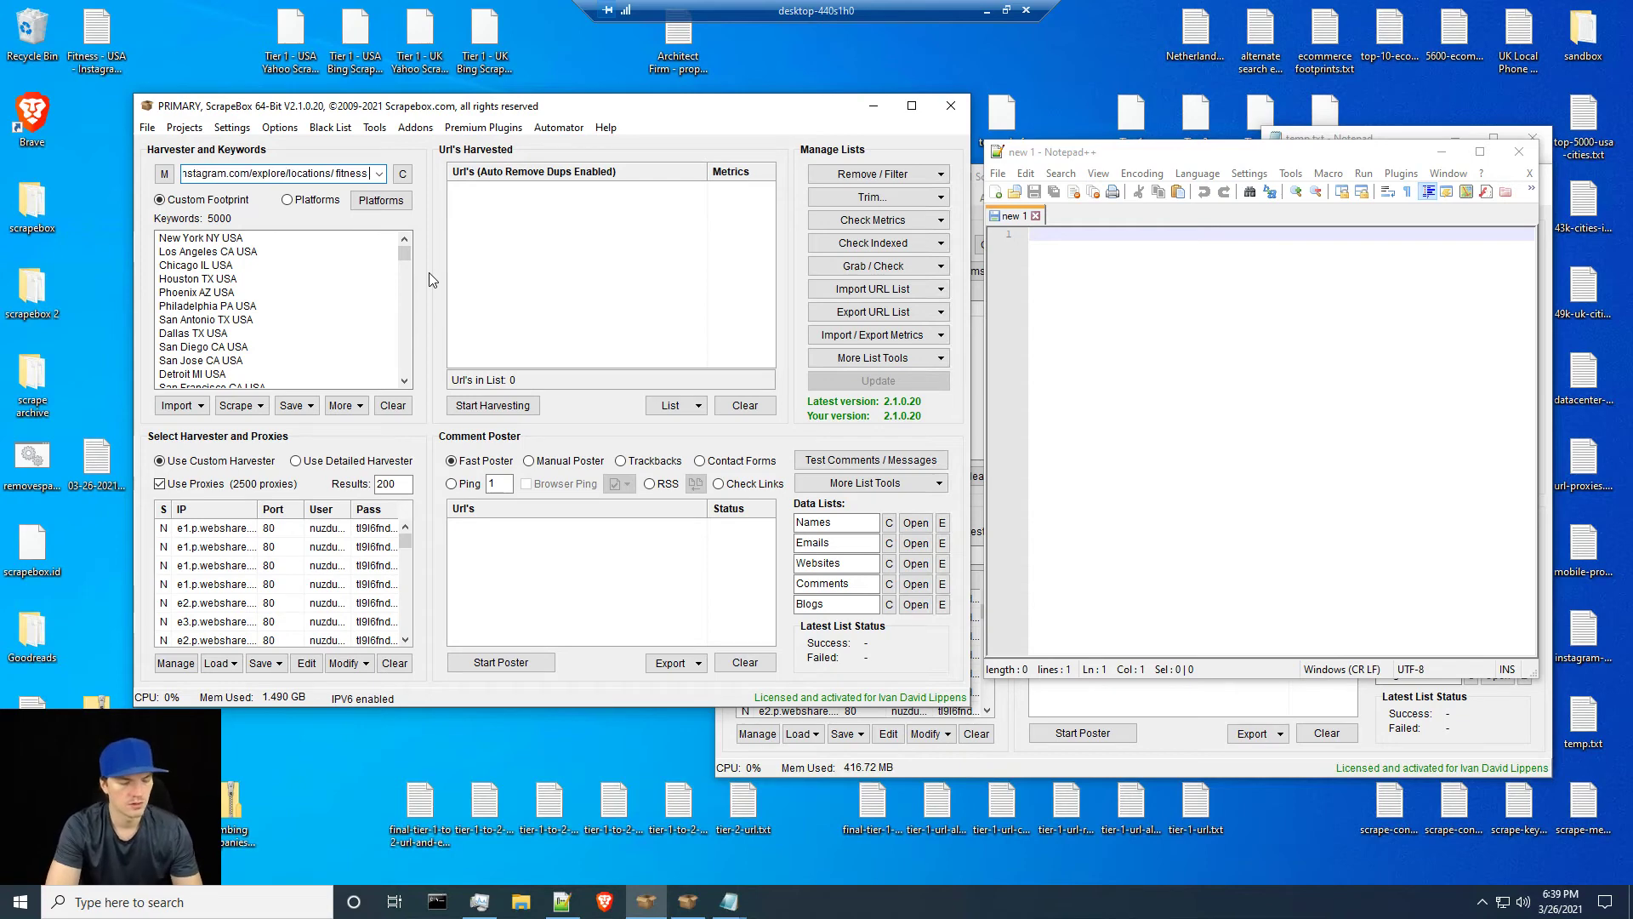
type("fitness t")
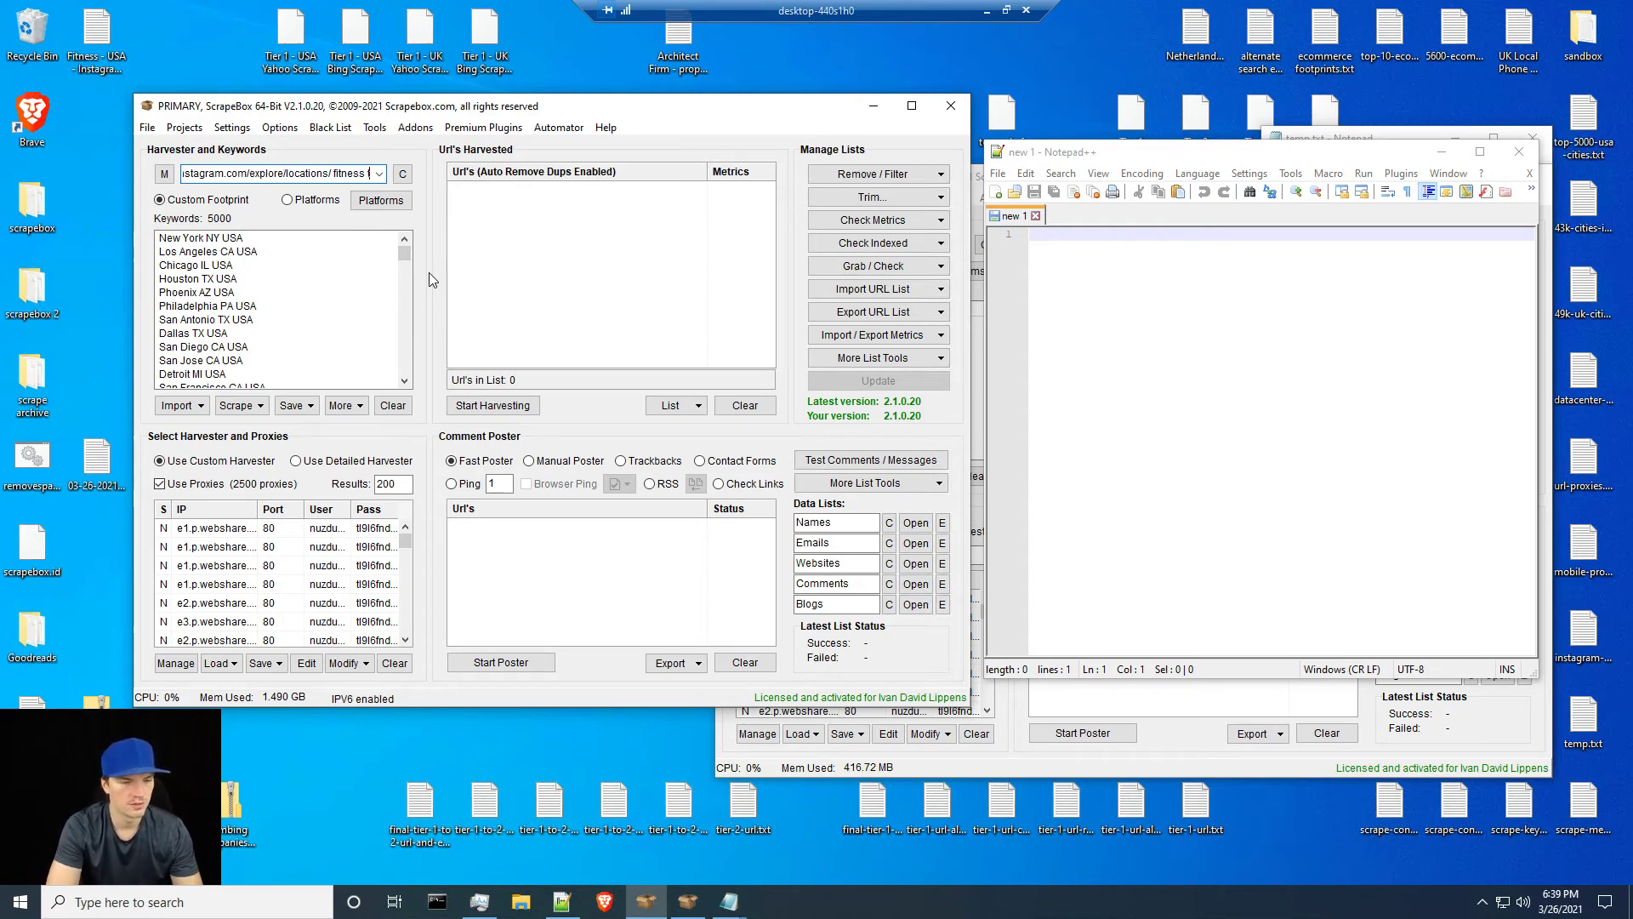
type("ra")
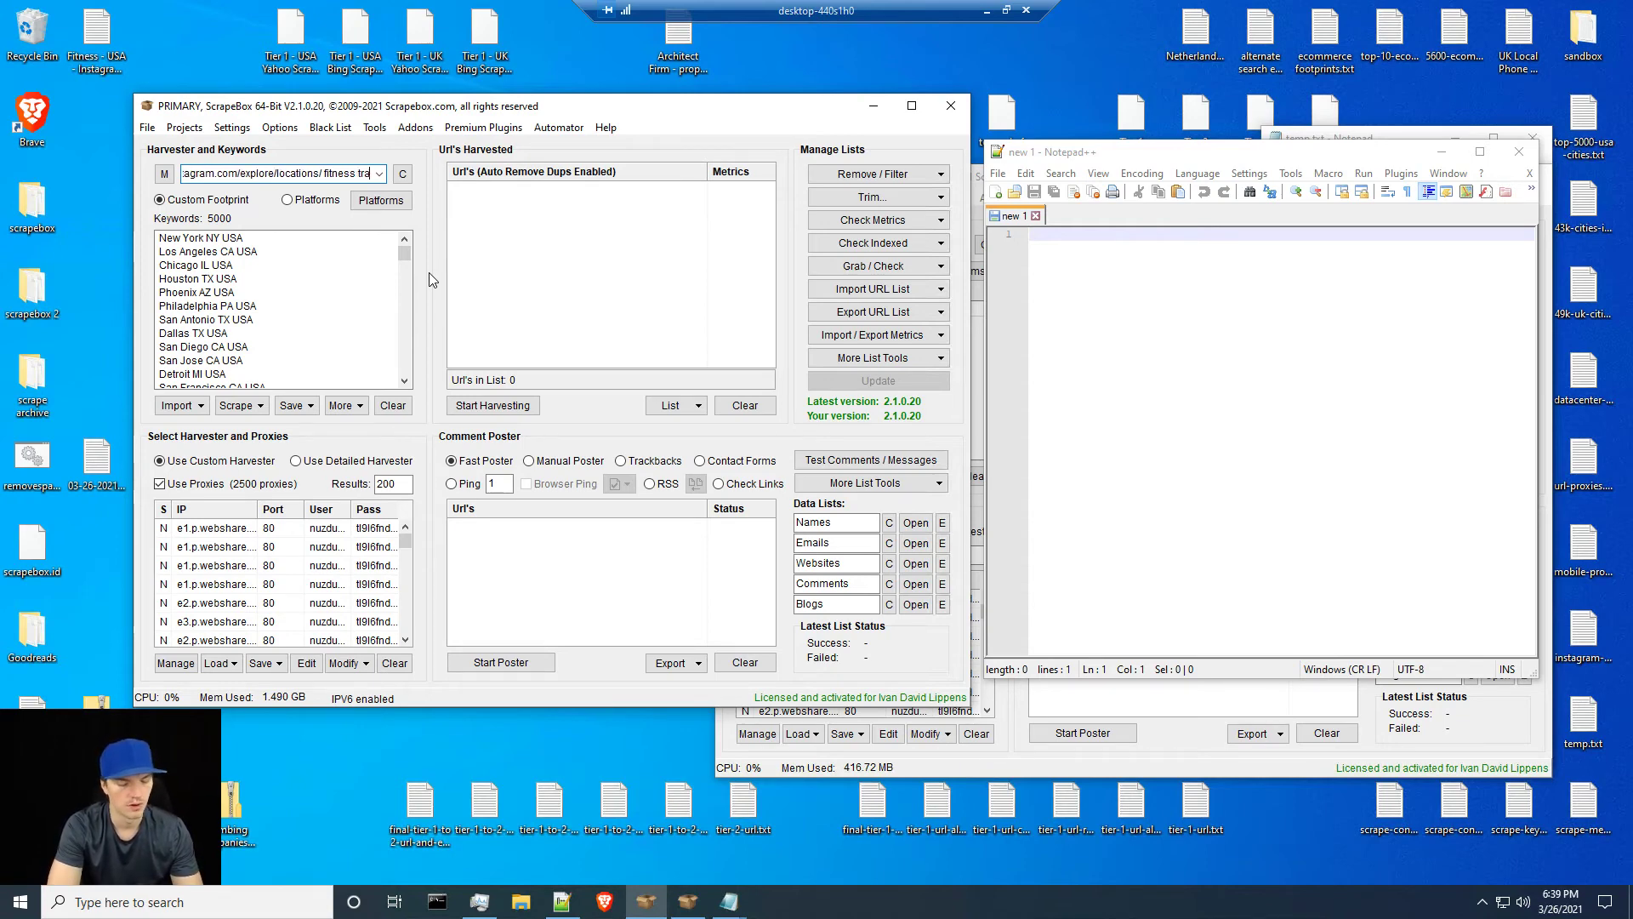
type("iners")
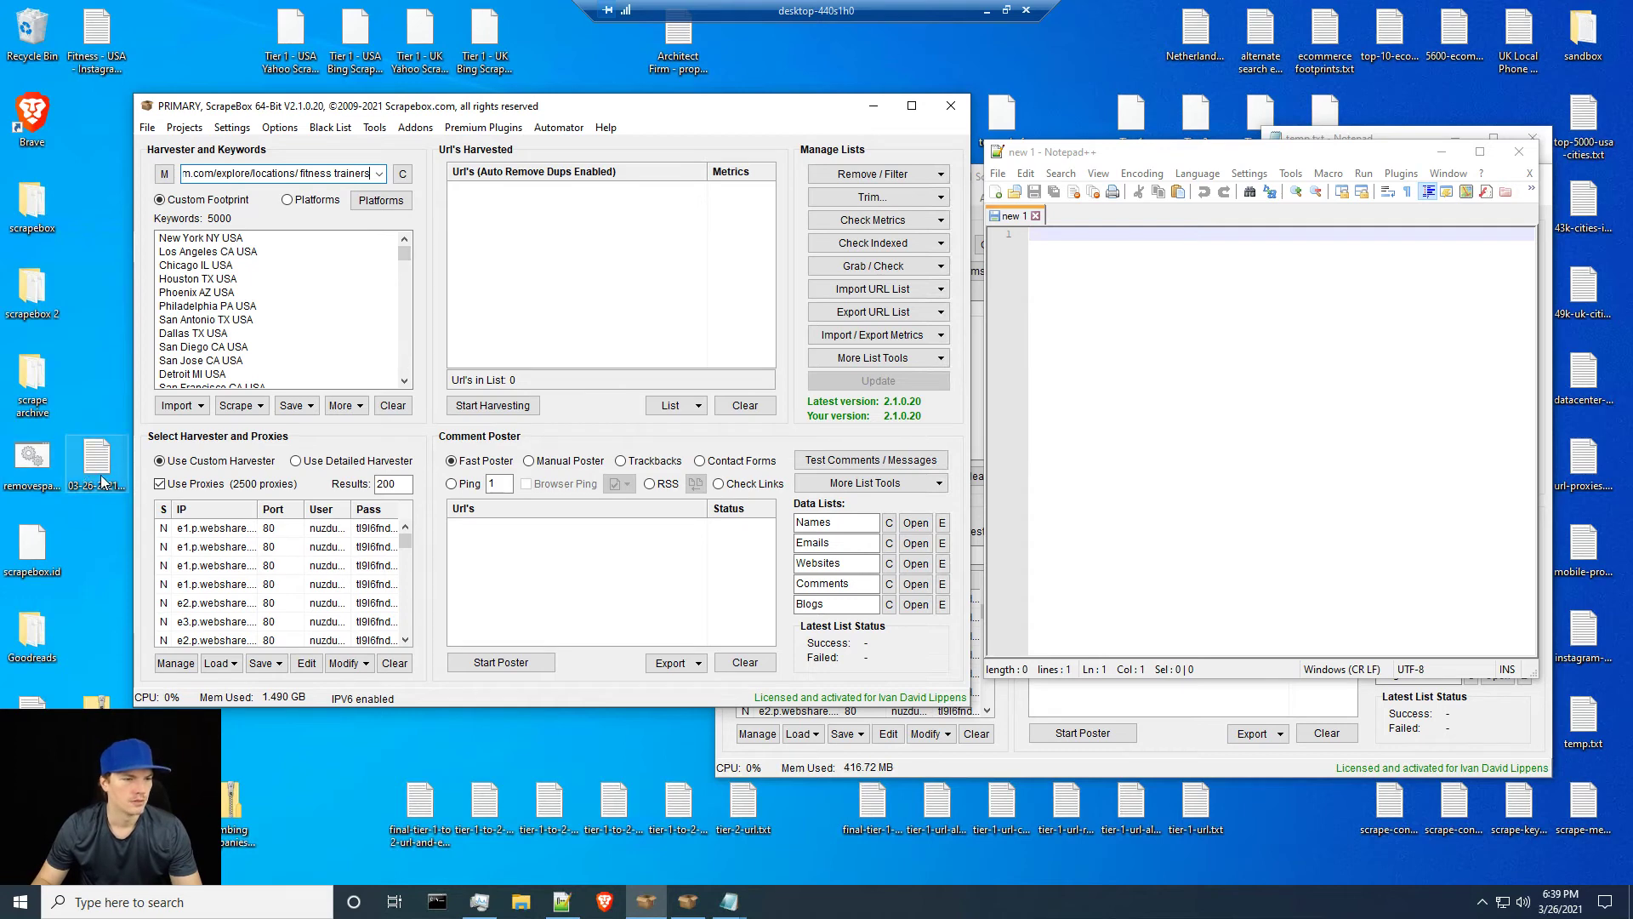
Rename the dated emails file on the desktop "Fitness - USA - Instagram Scrape - Scrubbed - URL and Email.txt" and place it beneath the other Fitness file.
left_click(96, 491)
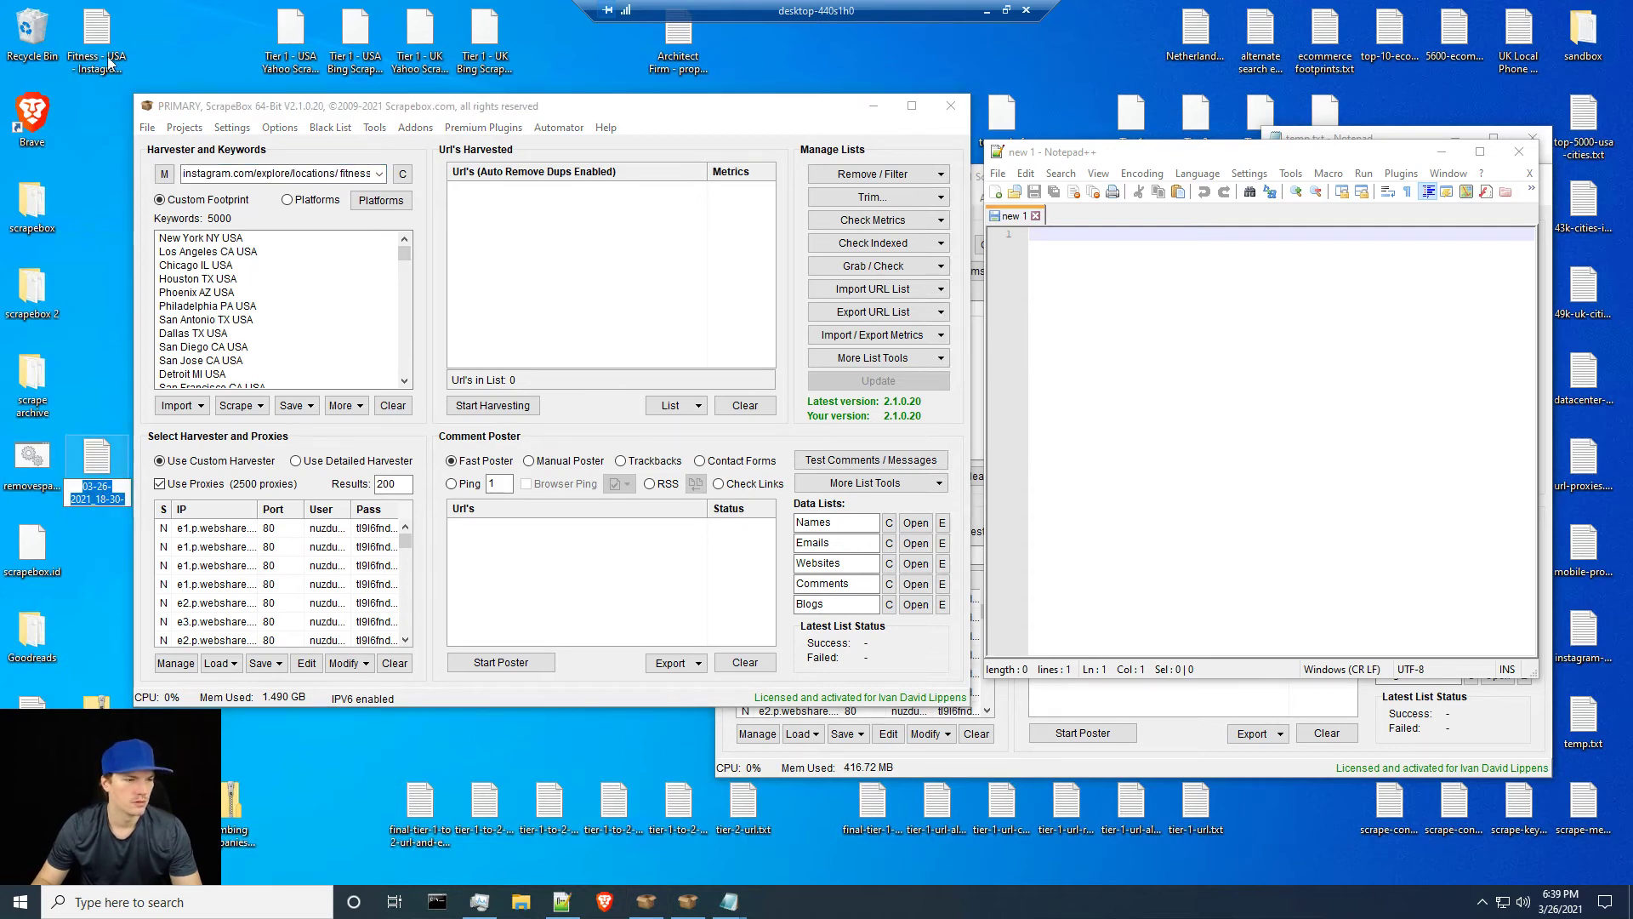
left_click(108, 76)
left_click(96, 85)
key("ctrl+c")
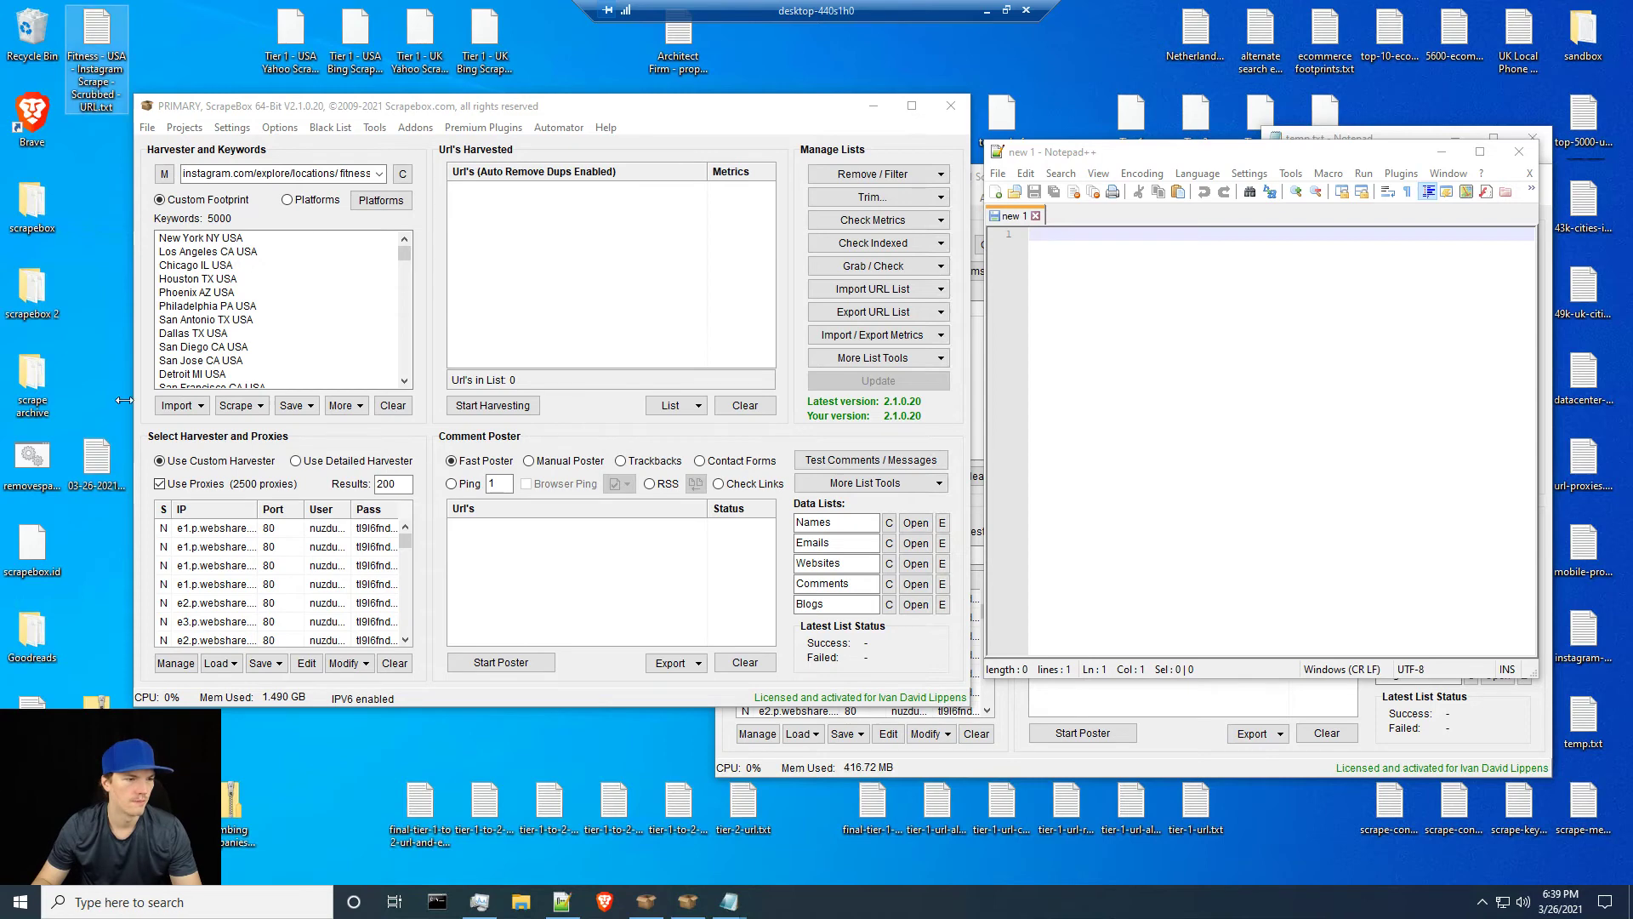
left_click(100, 492)
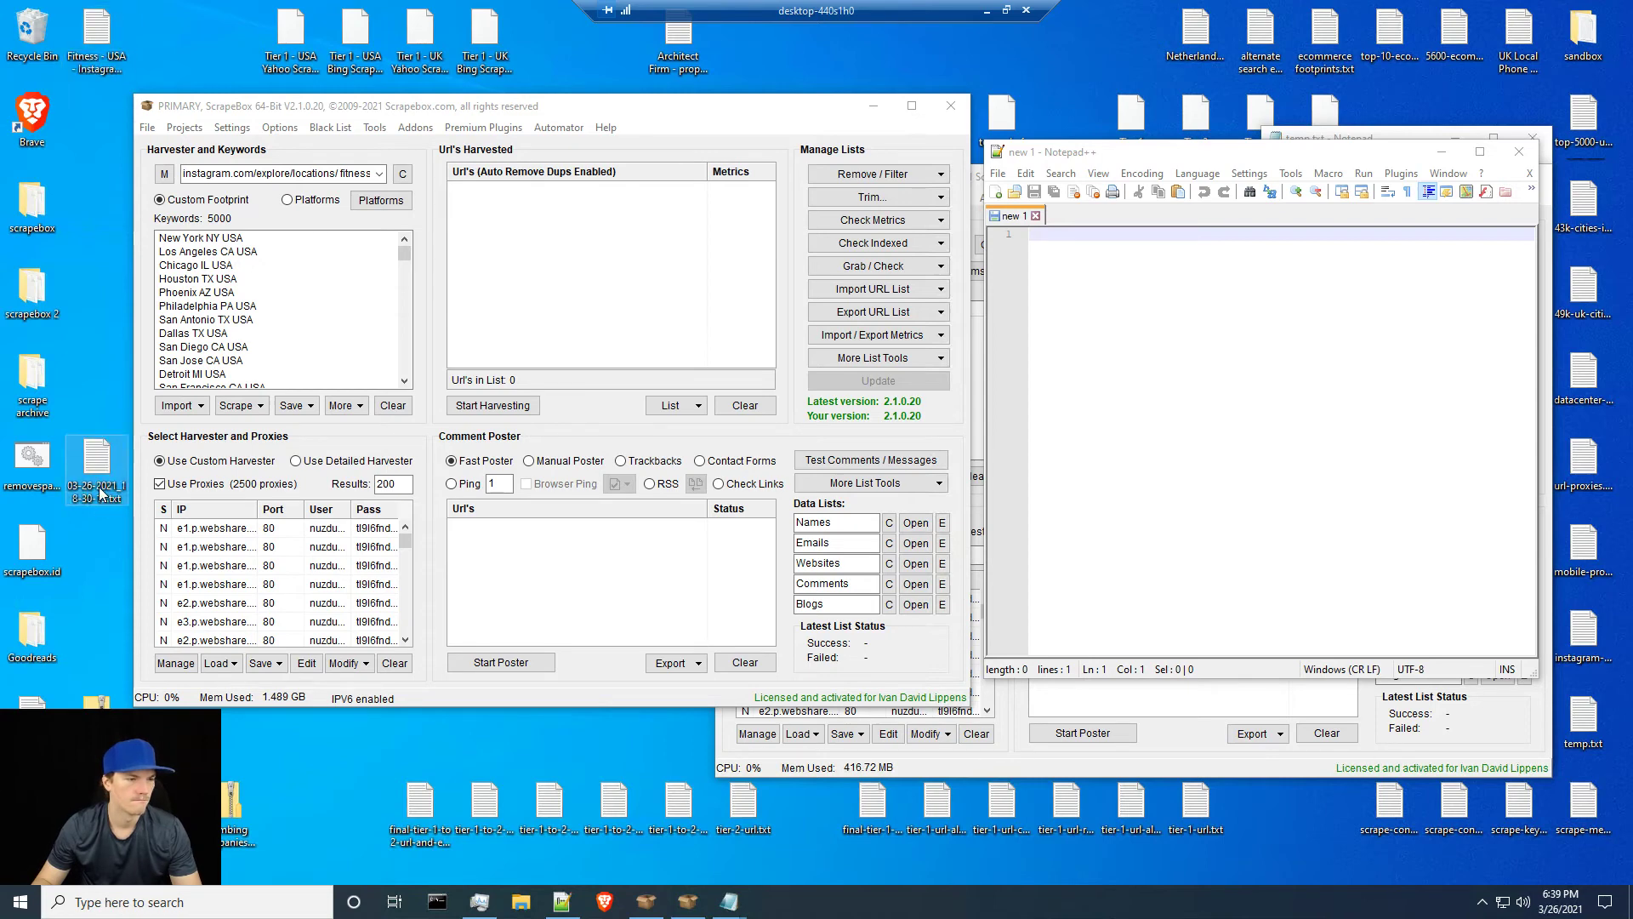
key("ctrl+v")
type("and ")
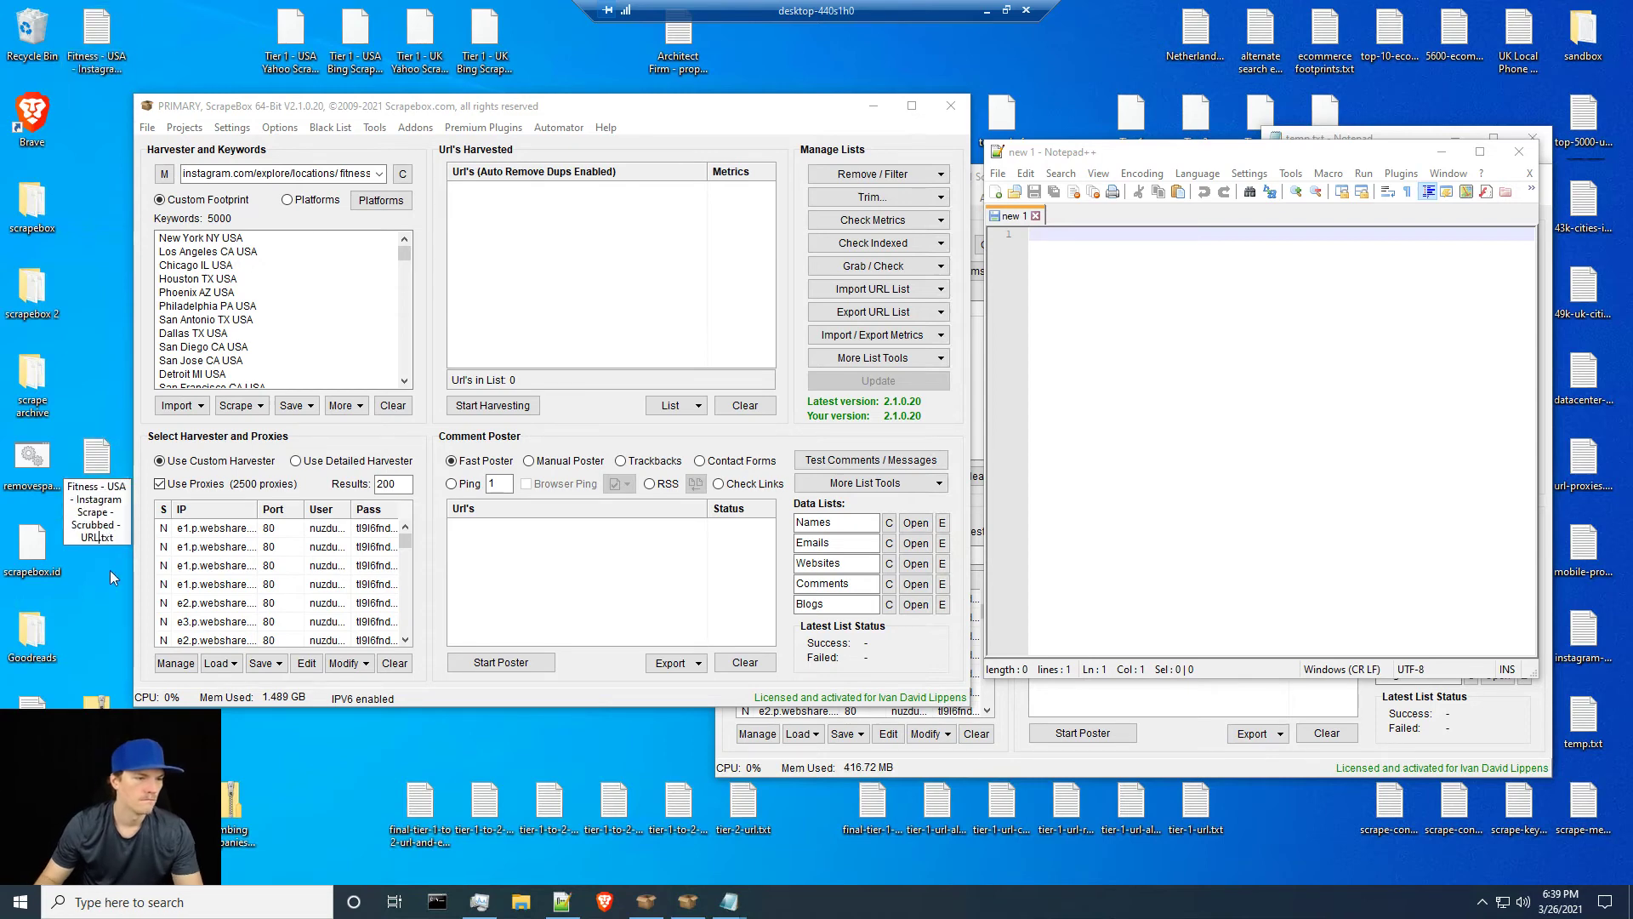
type("Email")
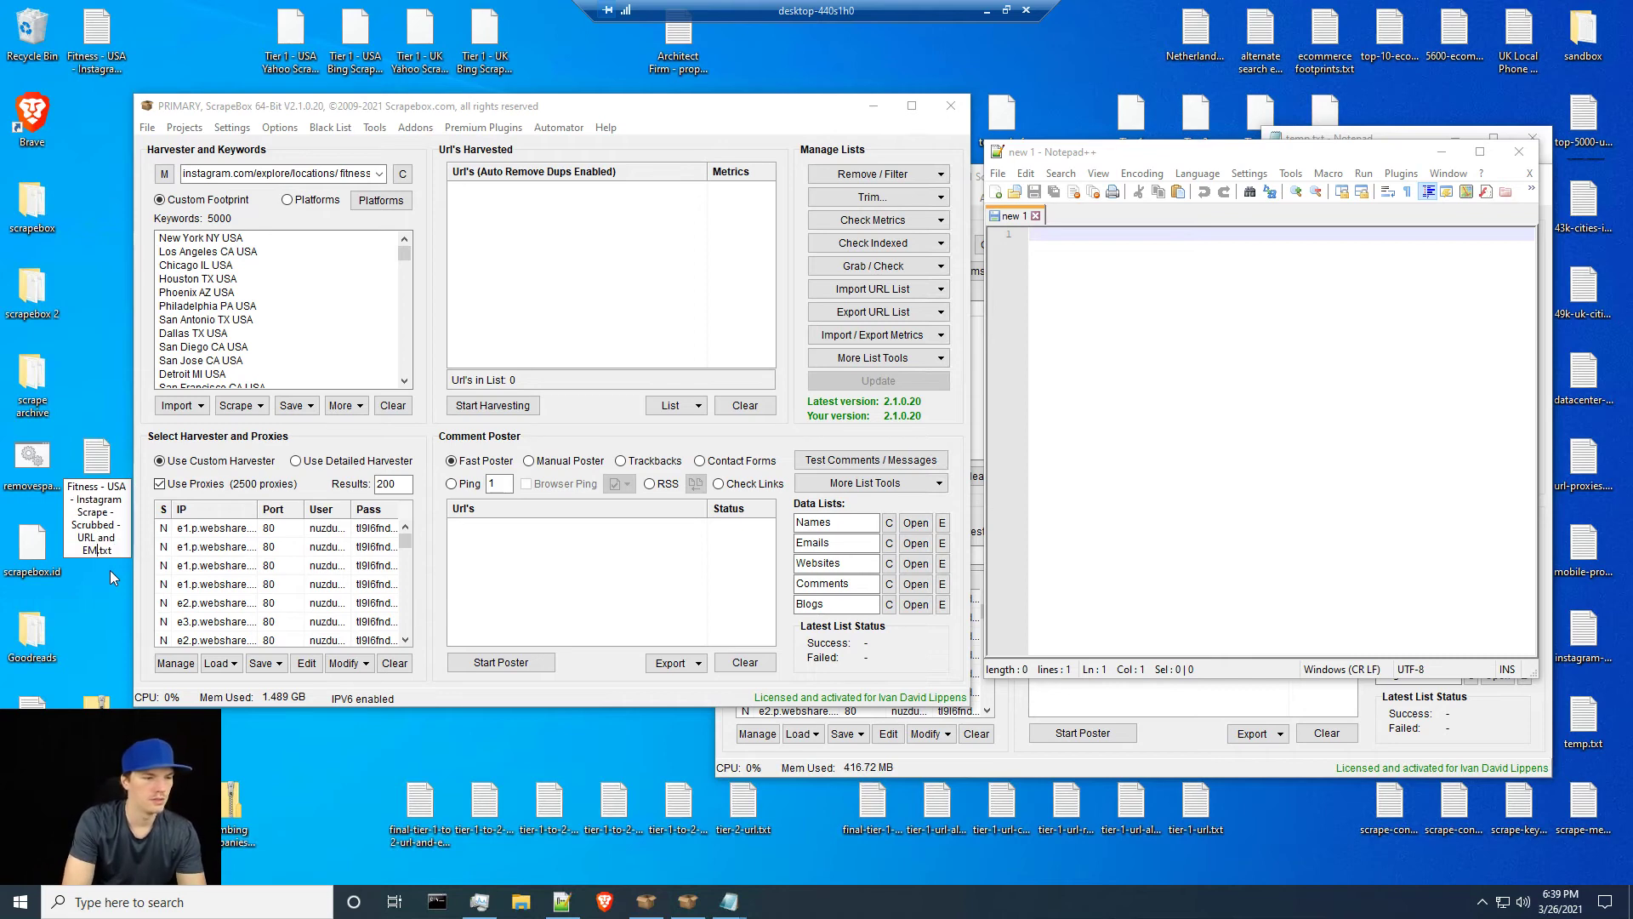
key("Return")
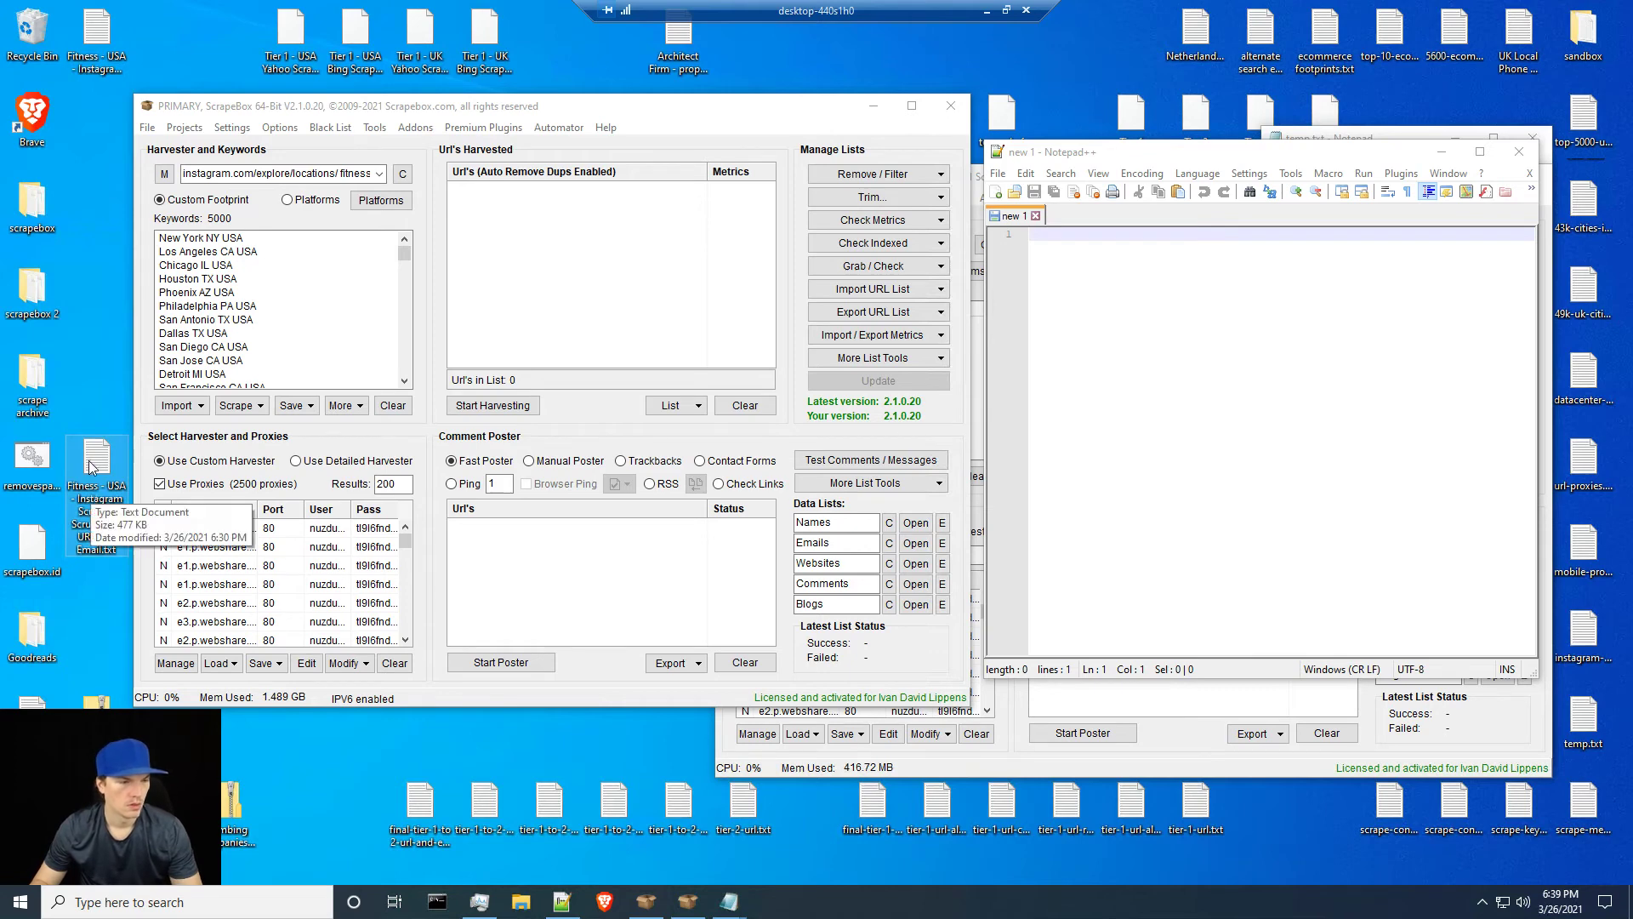
left_click_drag(92, 496, 92, 154)
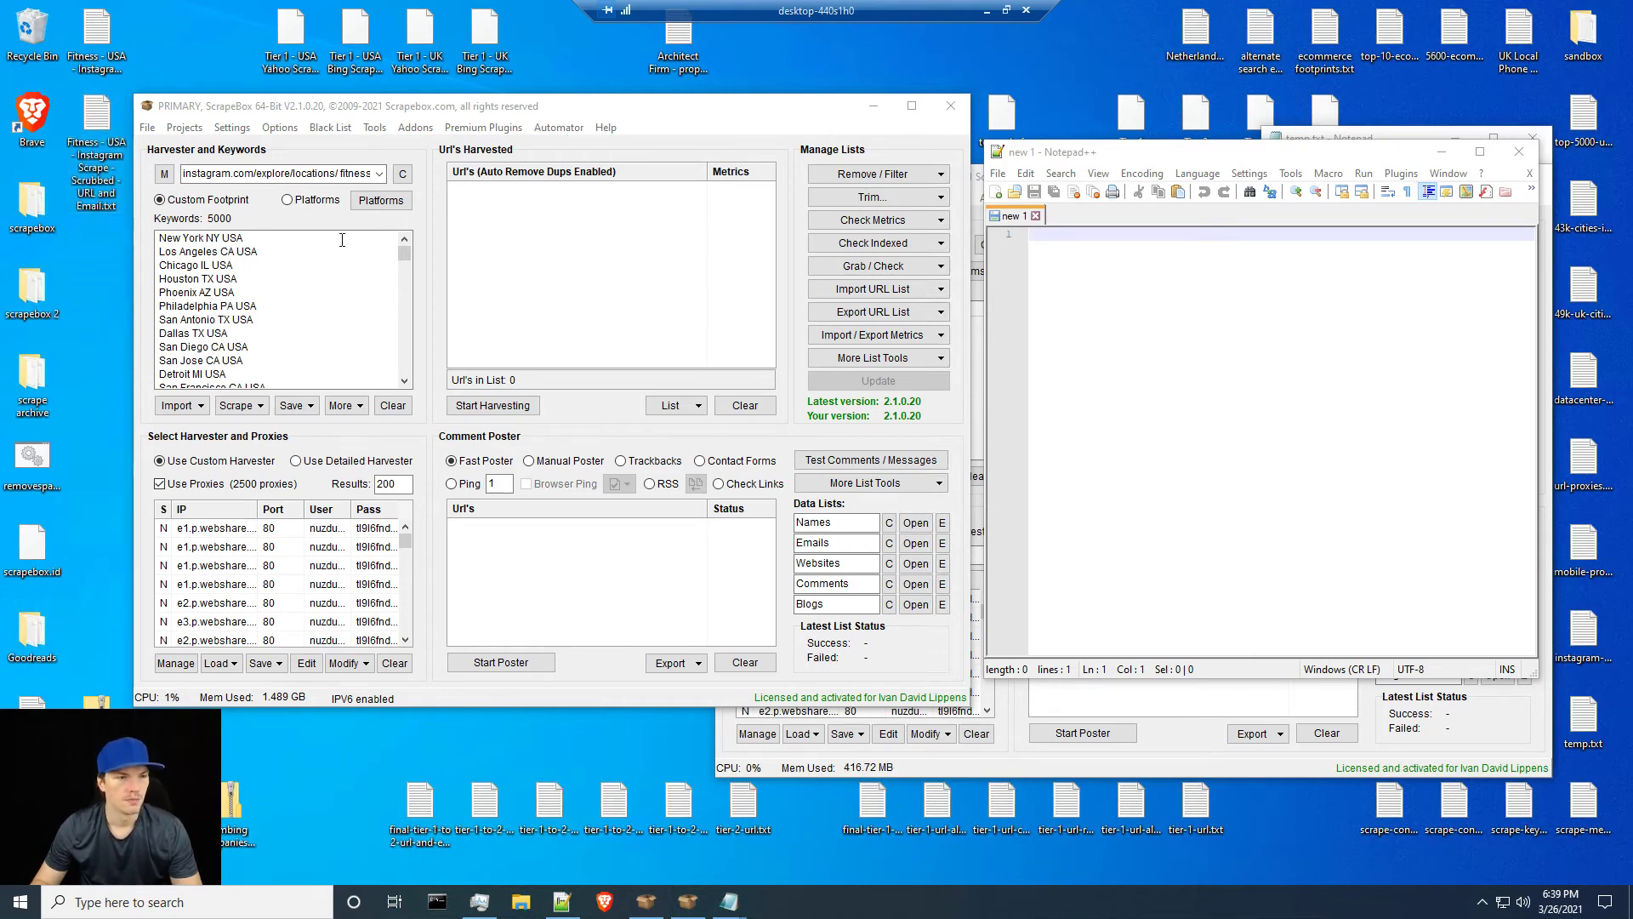
left_click(365, 175)
type("trainers")
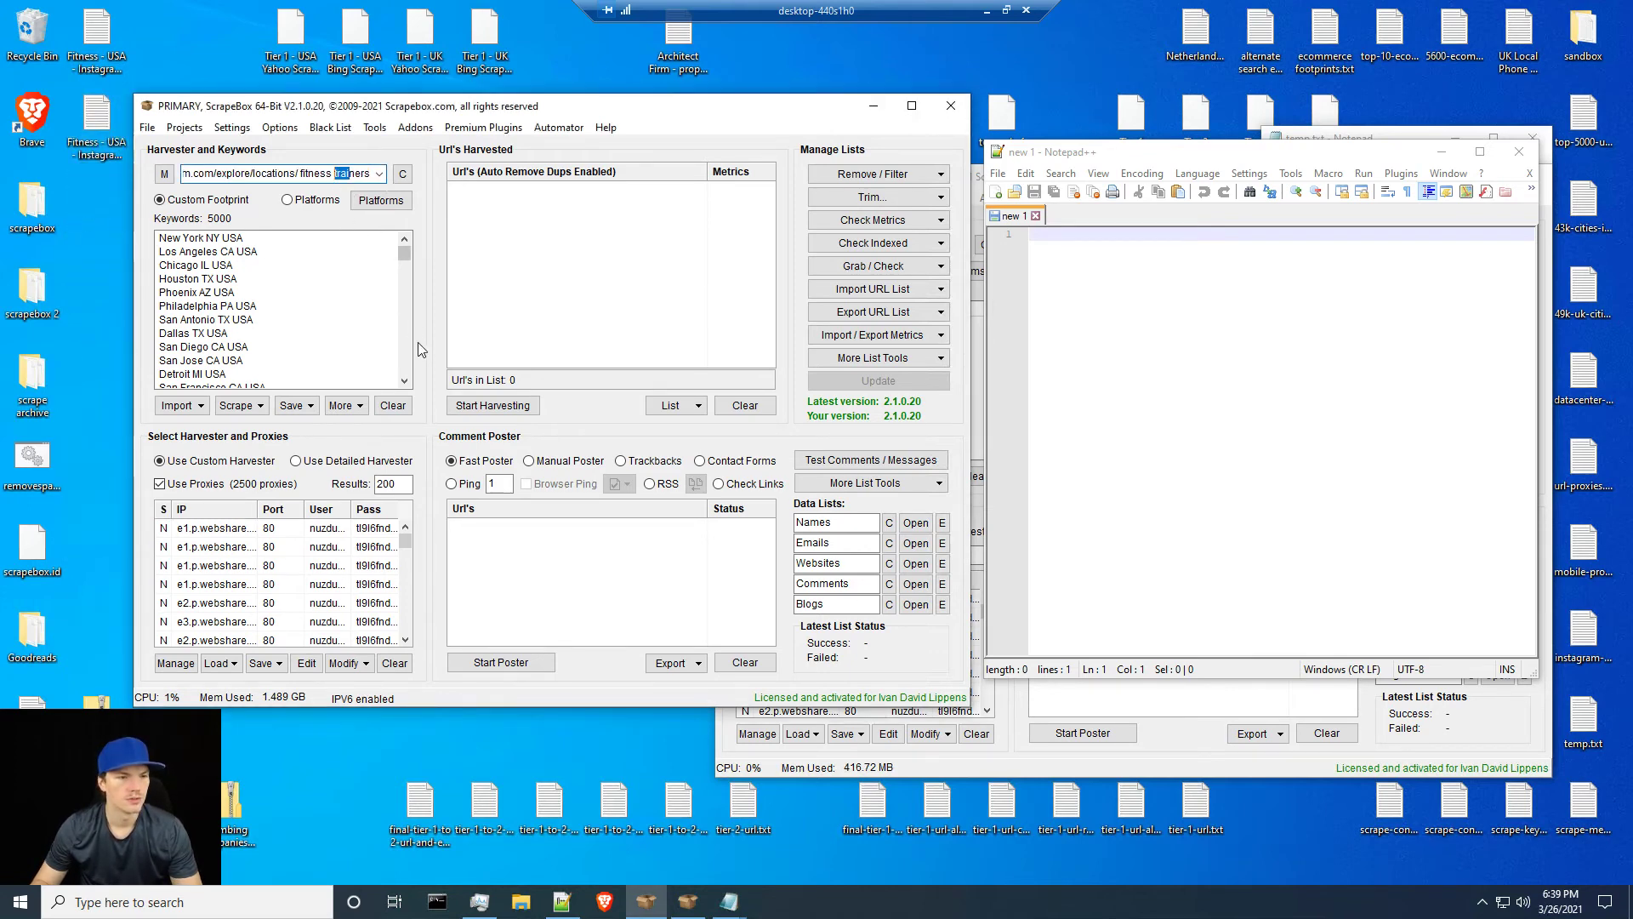
left_click(398, 485)
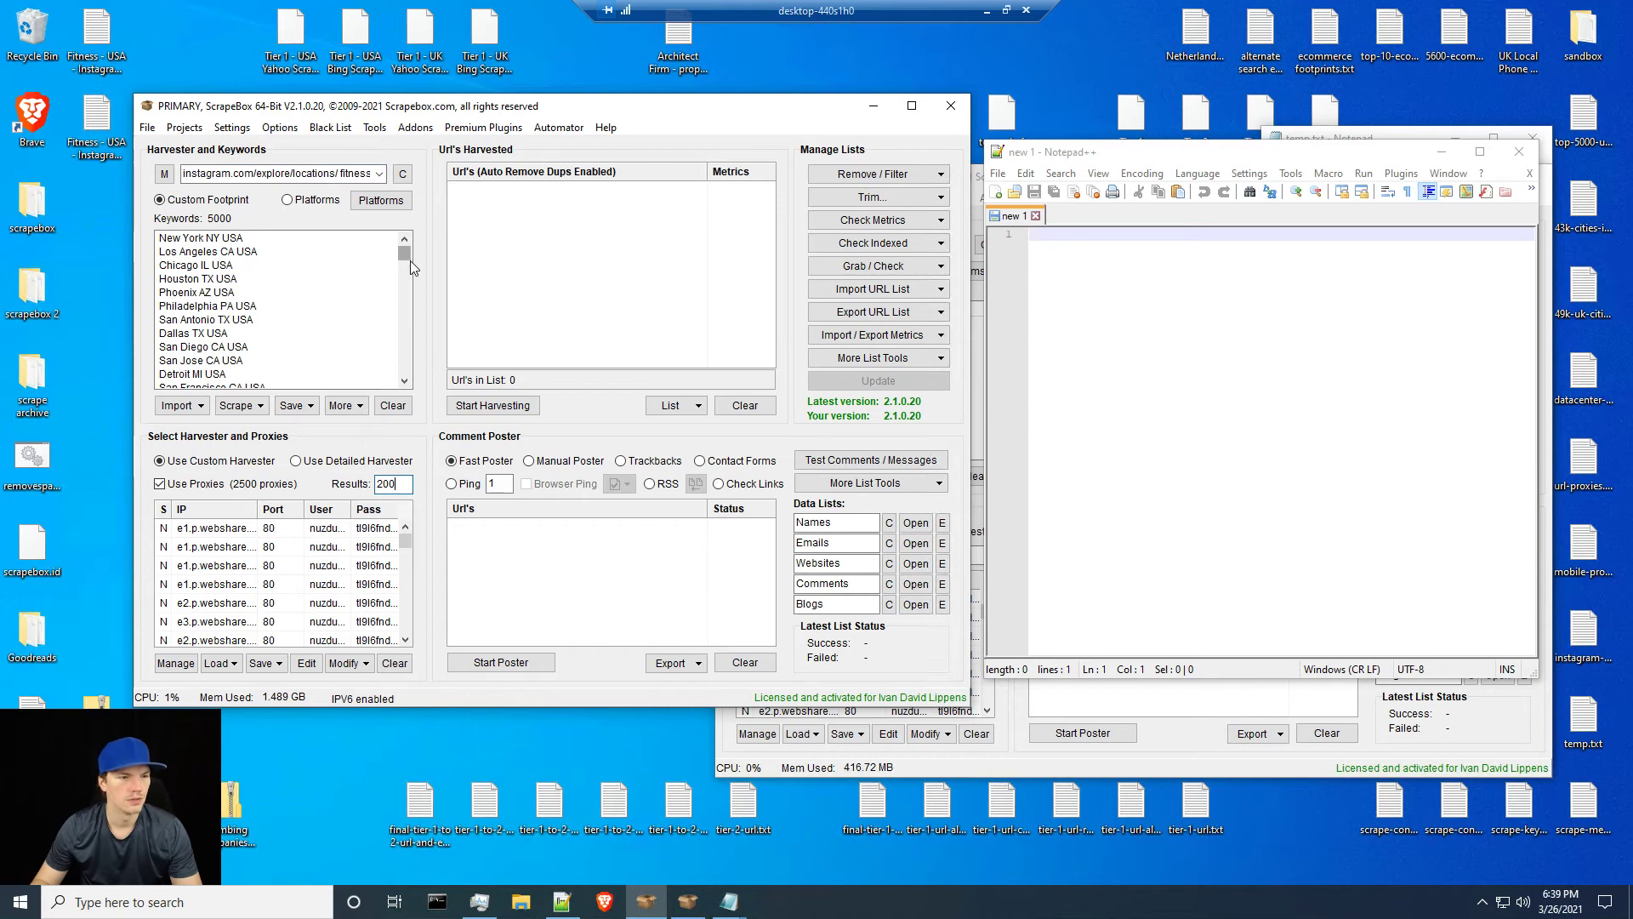
Trim the keyword list by deleting every city after Miami FL USA, from Oakland CA USA to the end.
left_click_drag(410, 254, 409, 259)
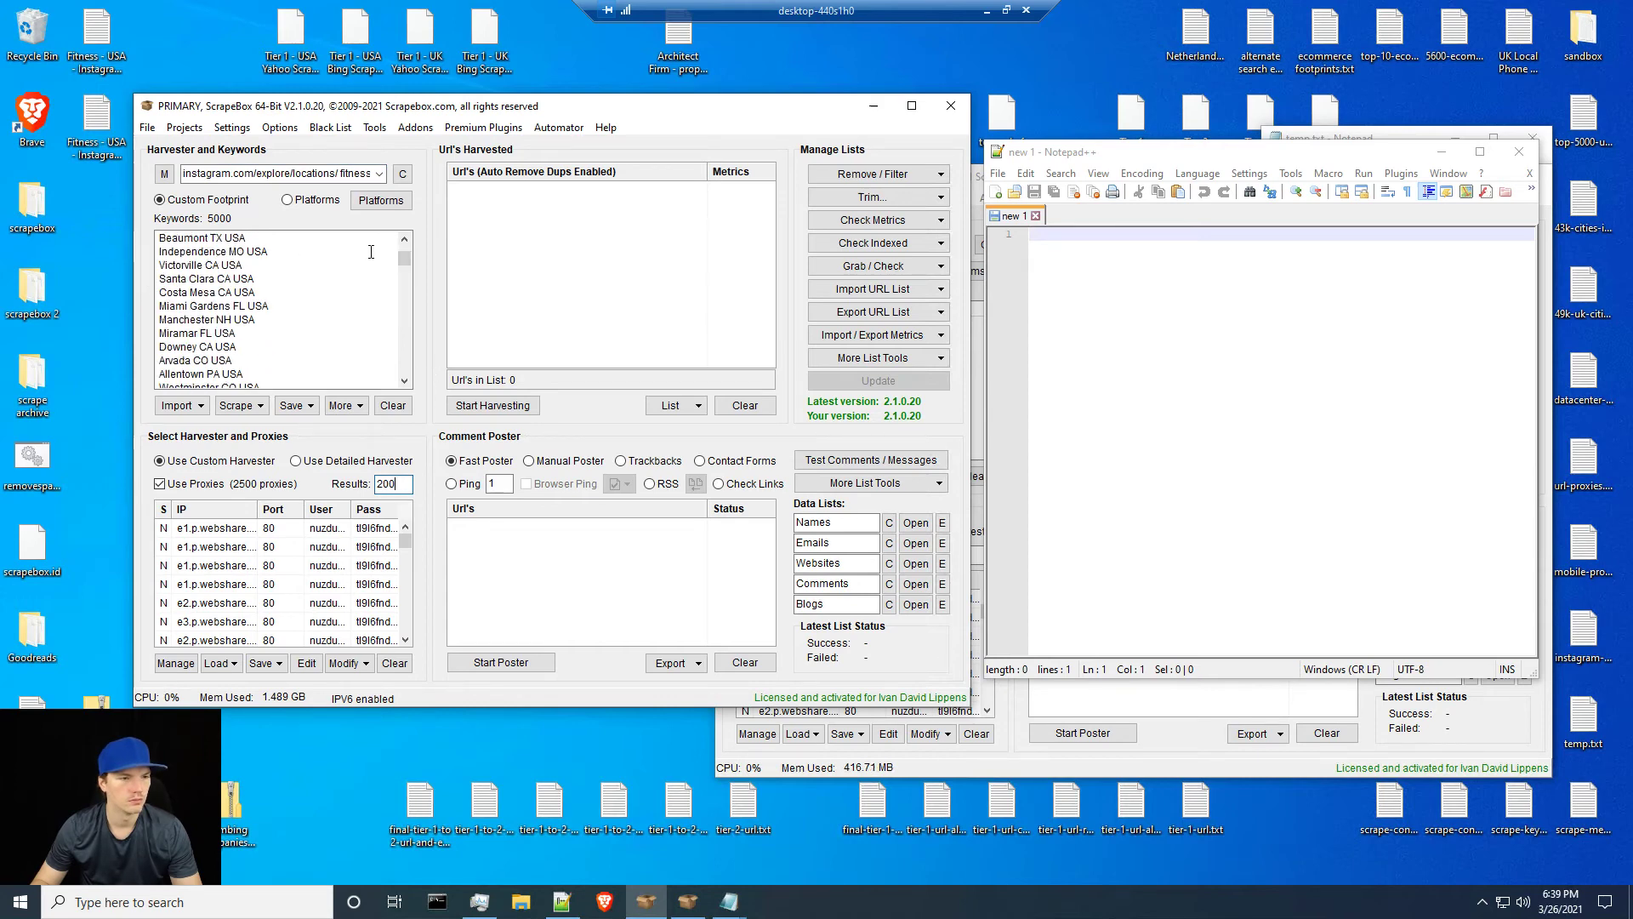
scroll(402, 252, "up", 10)
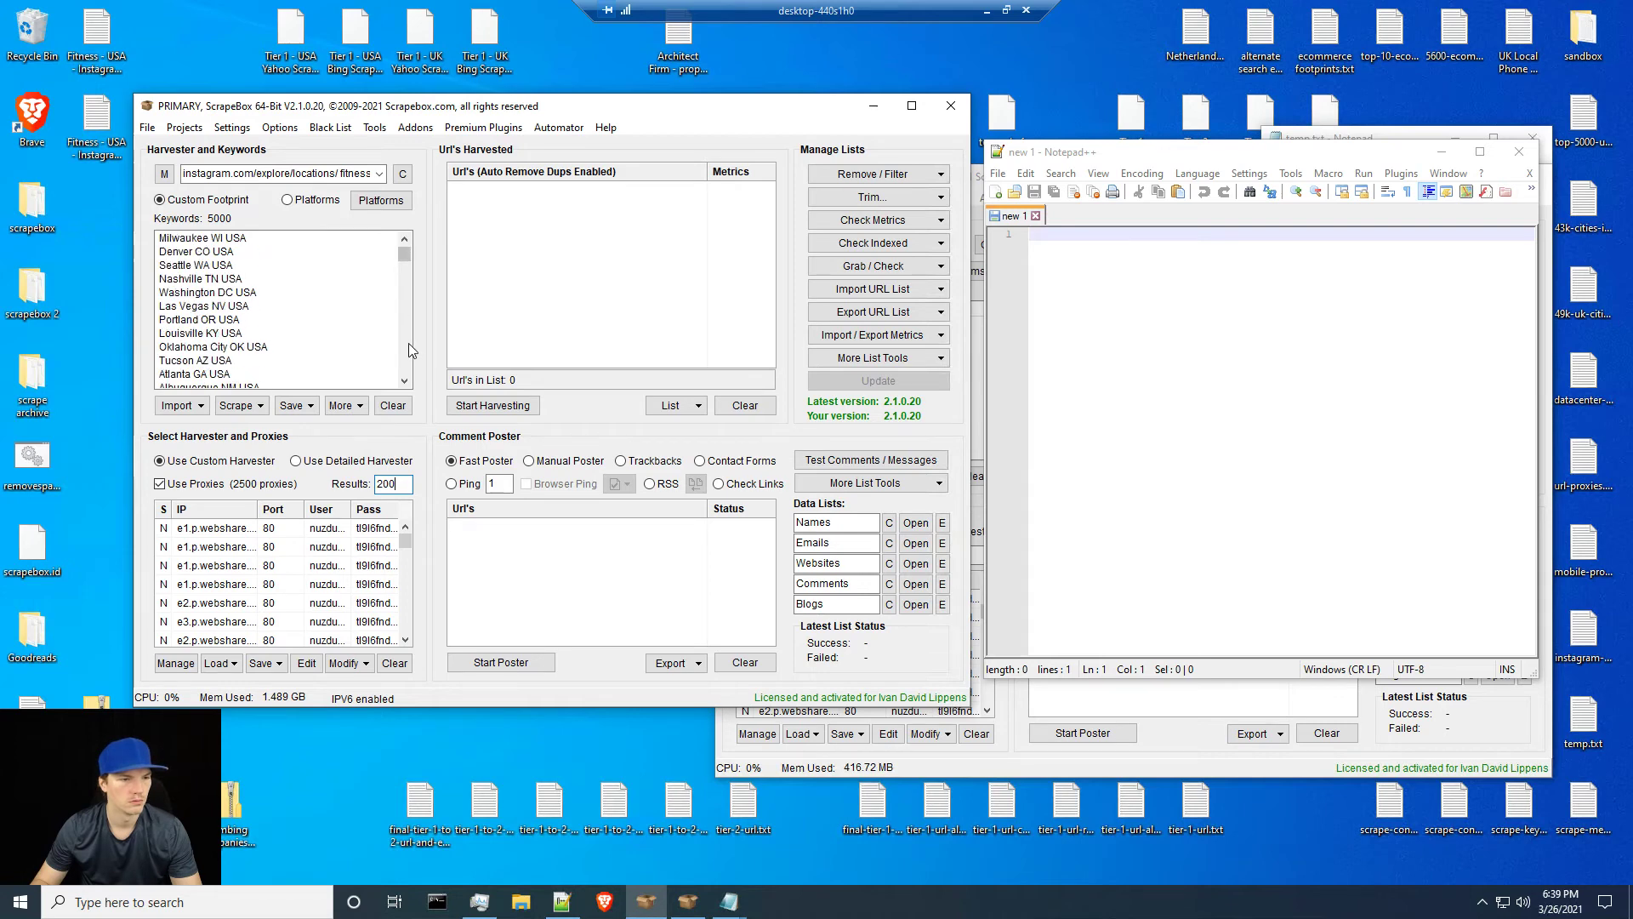
left_click(407, 344)
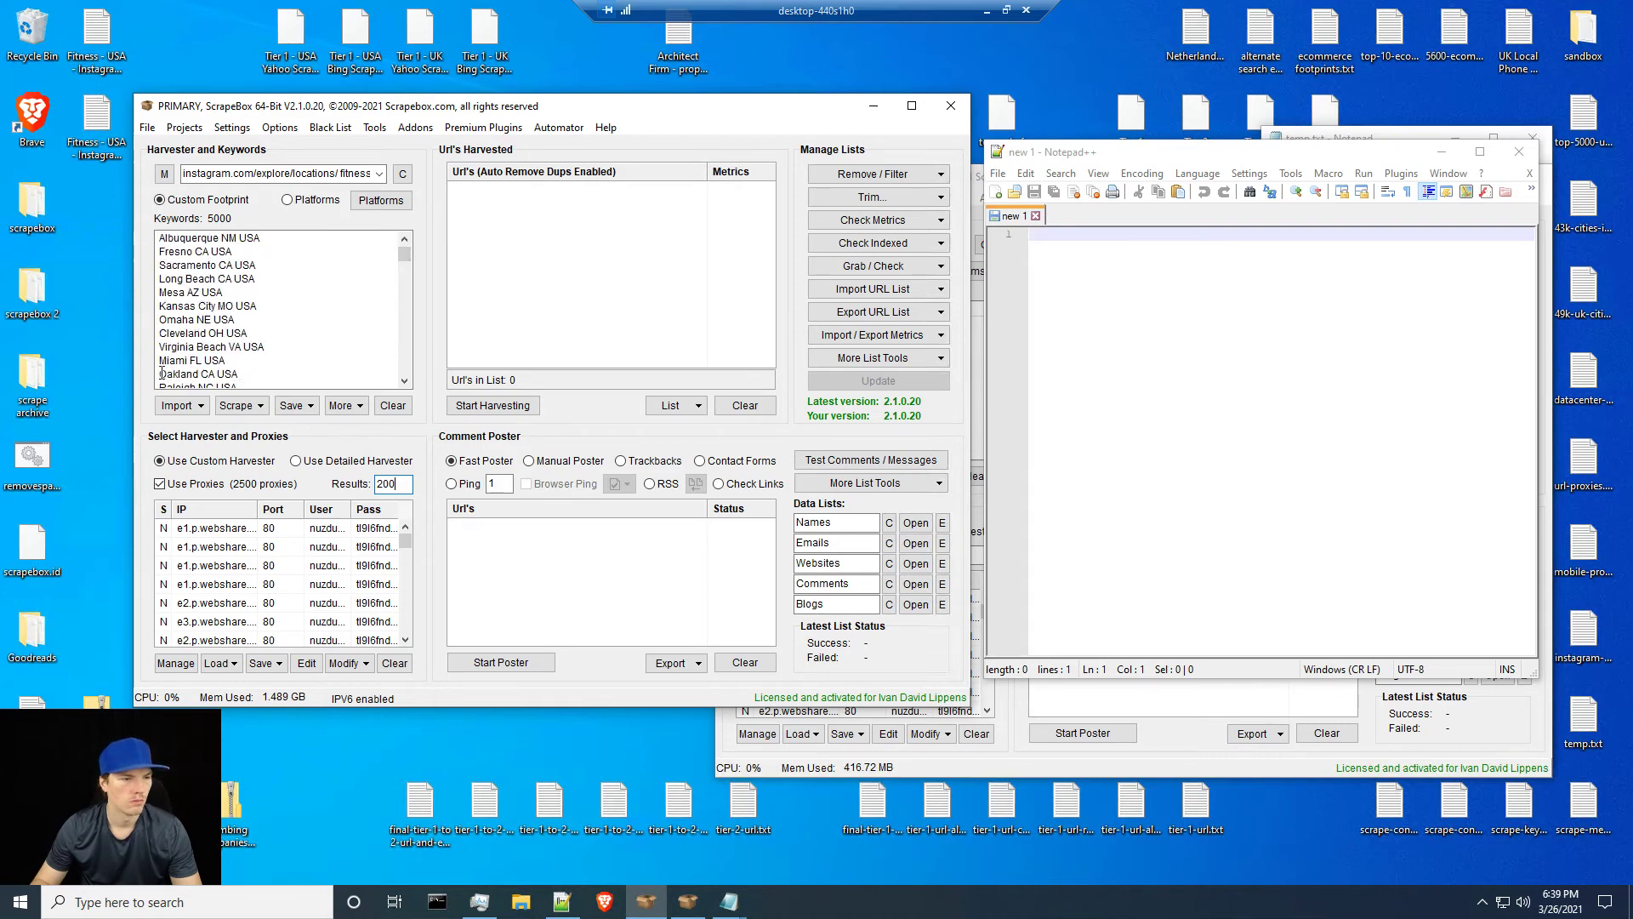
left_click_drag(162, 373, 284, 373)
left_click_drag(407, 259, 405, 379)
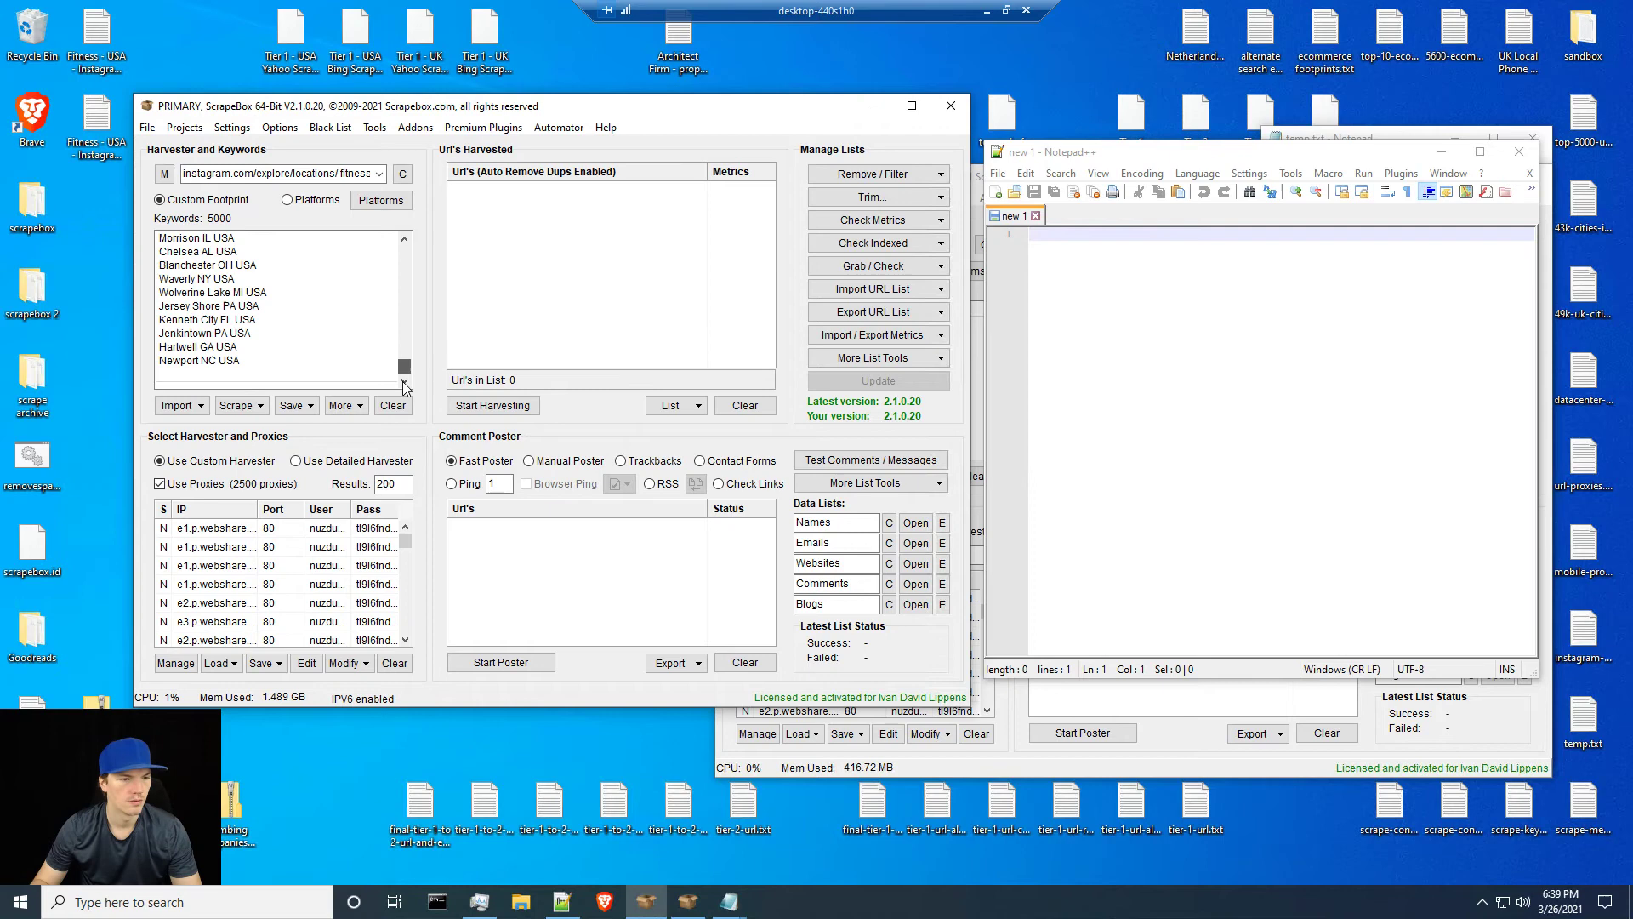
left_click(293, 370, "shift")
key("Delete")
type("Miami FL USA")
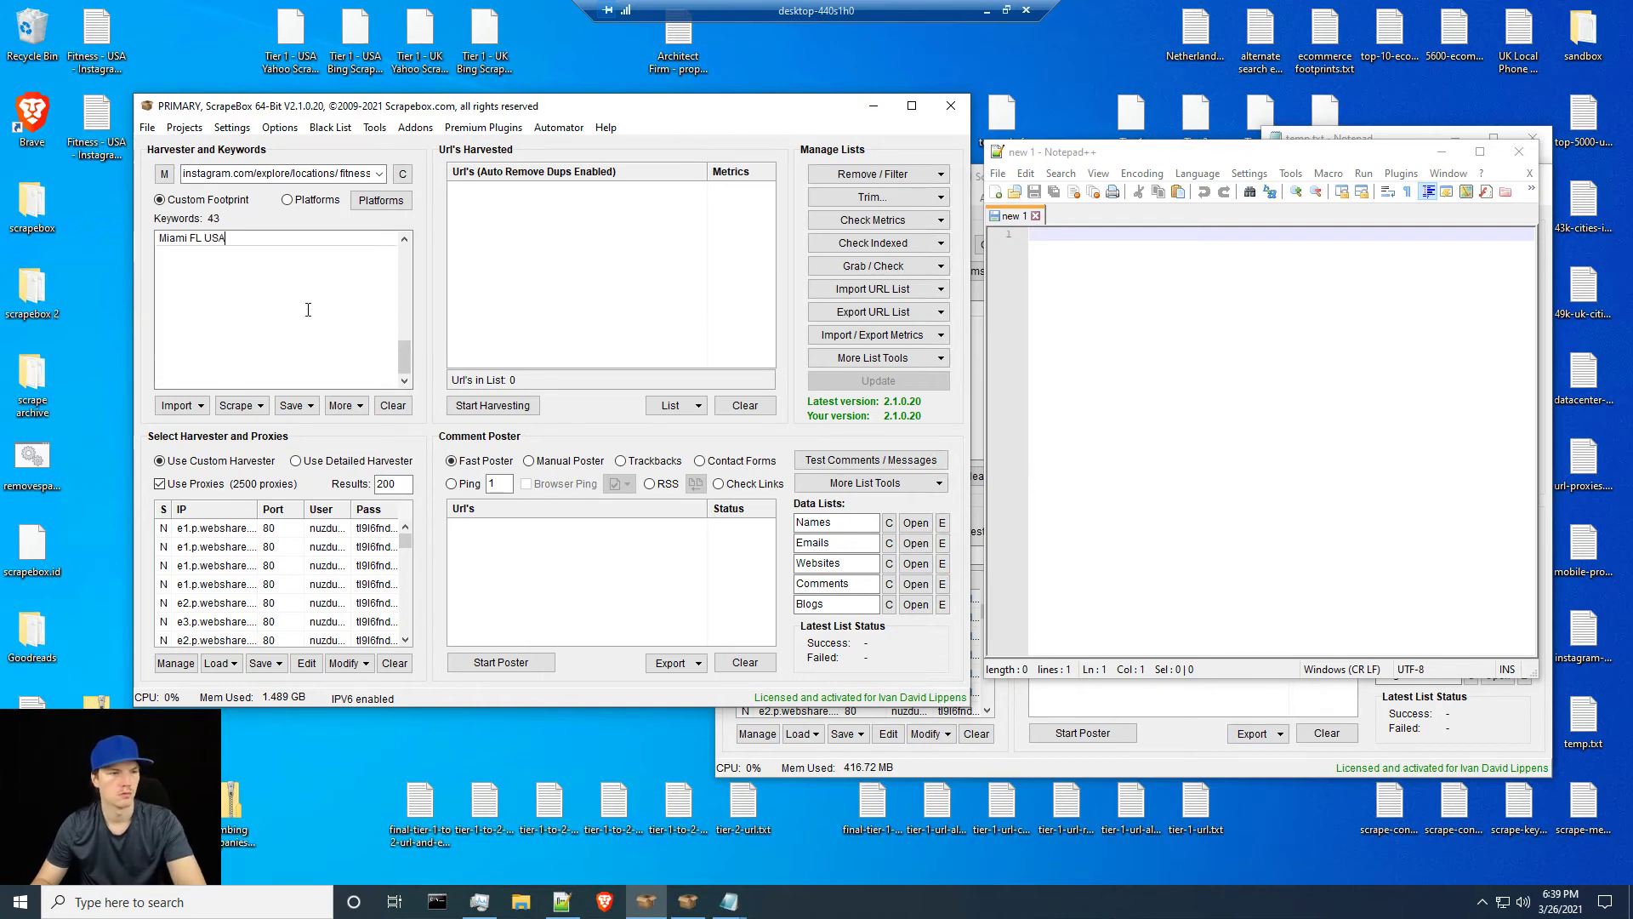
left_click_drag(405, 367, 405, 247)
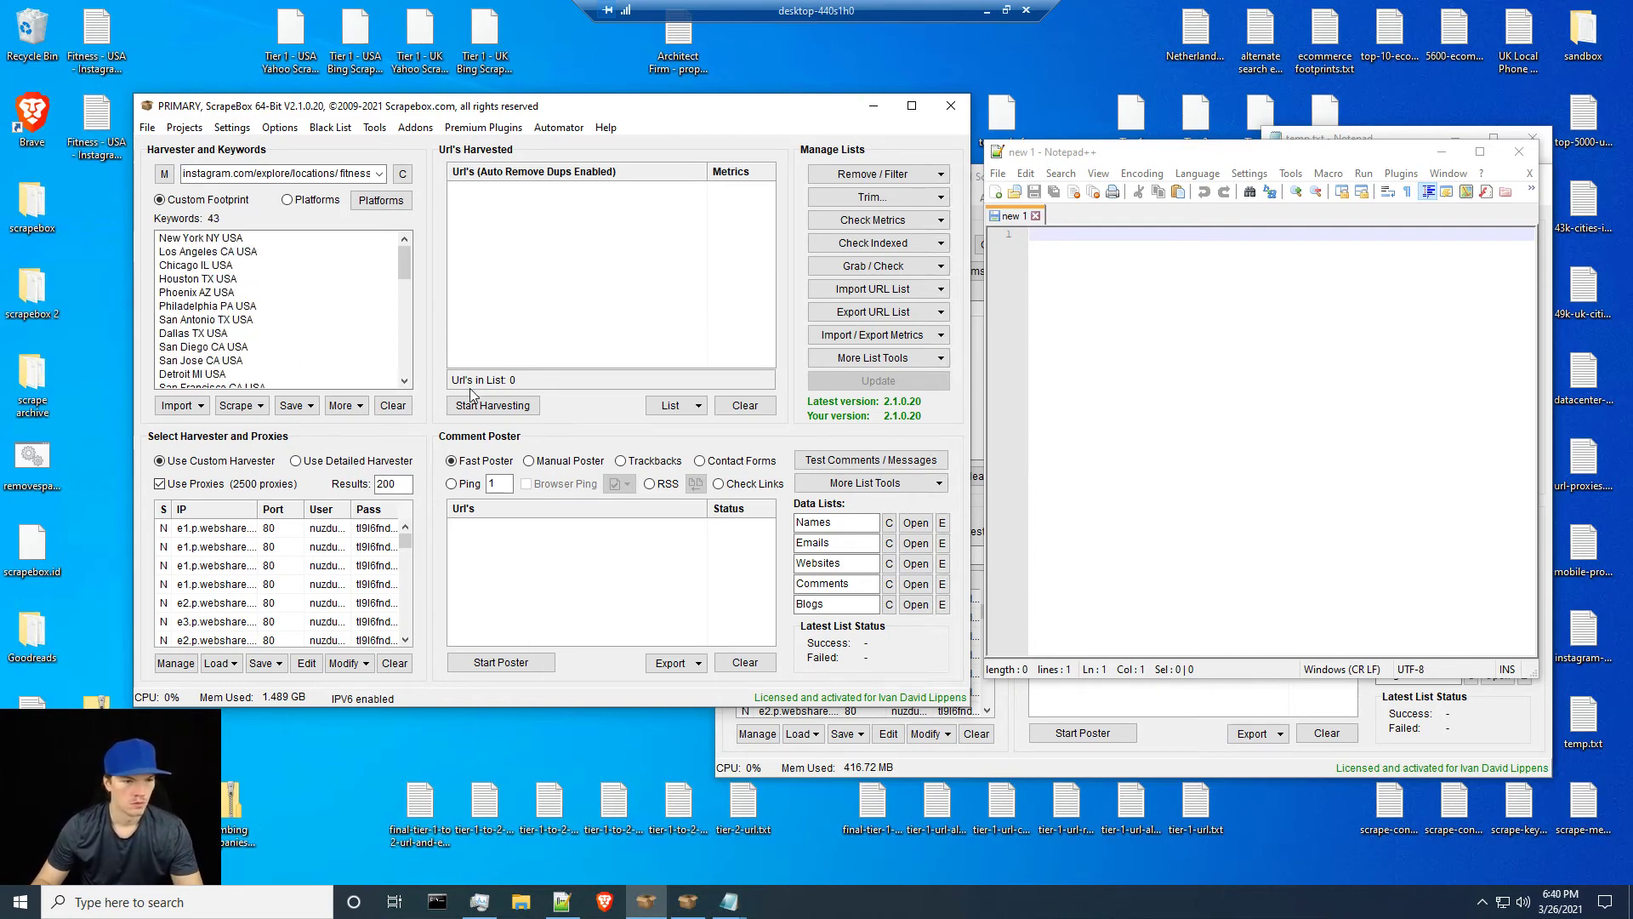
Start a custom harvest on Yahoo for the shortened city list, stop it early and close the harvester.
left_click(492, 405)
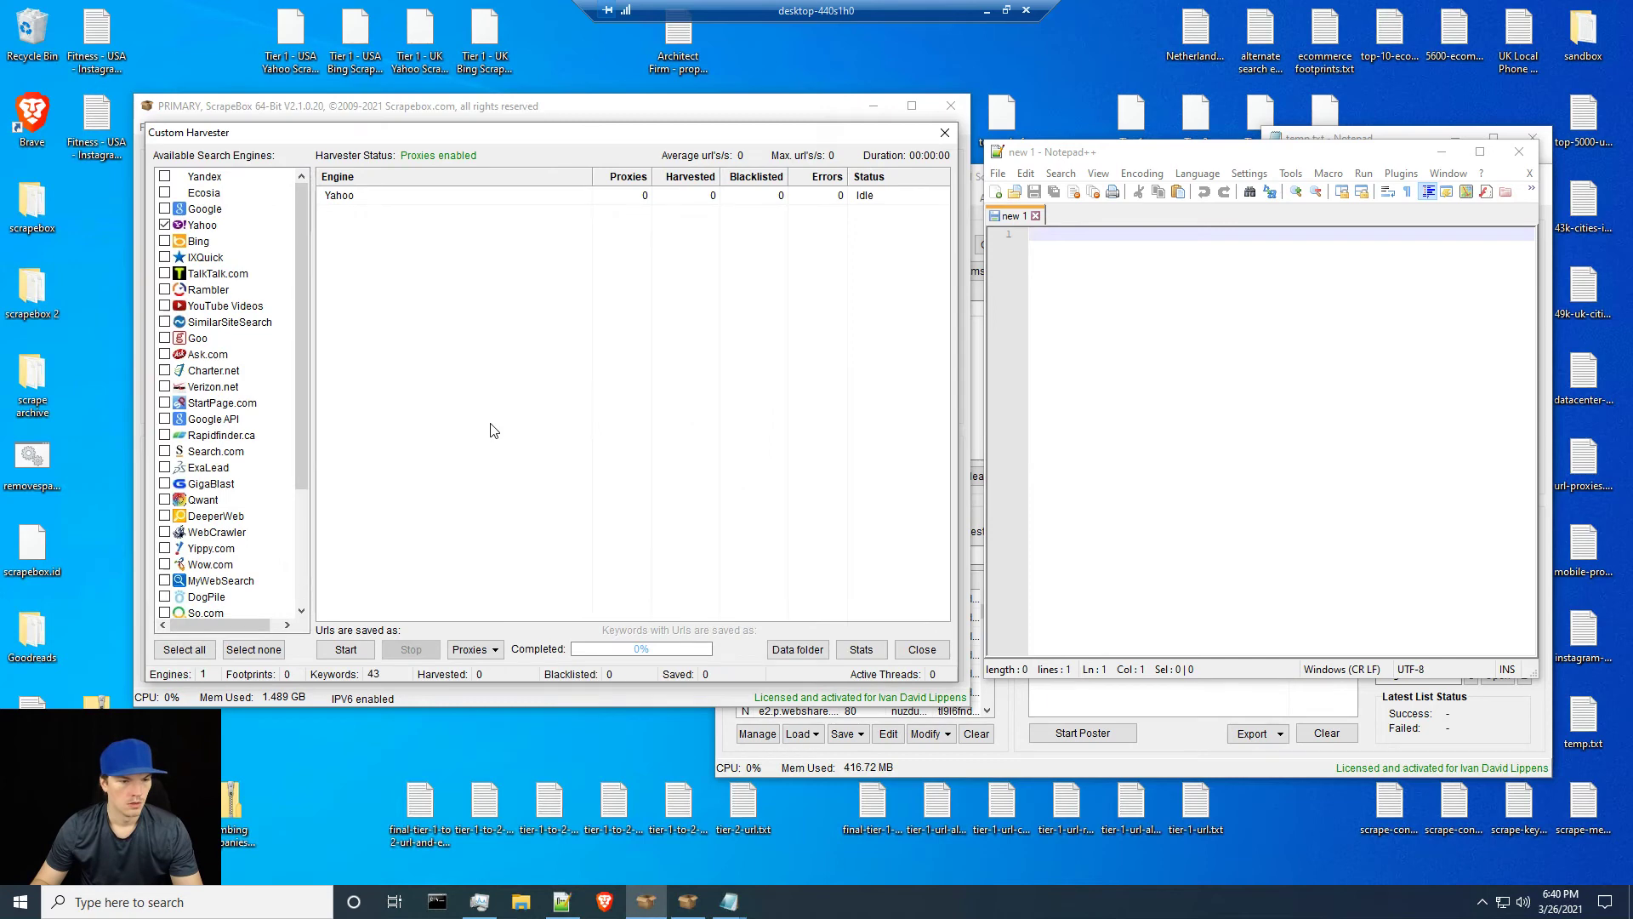
left_click(346, 649)
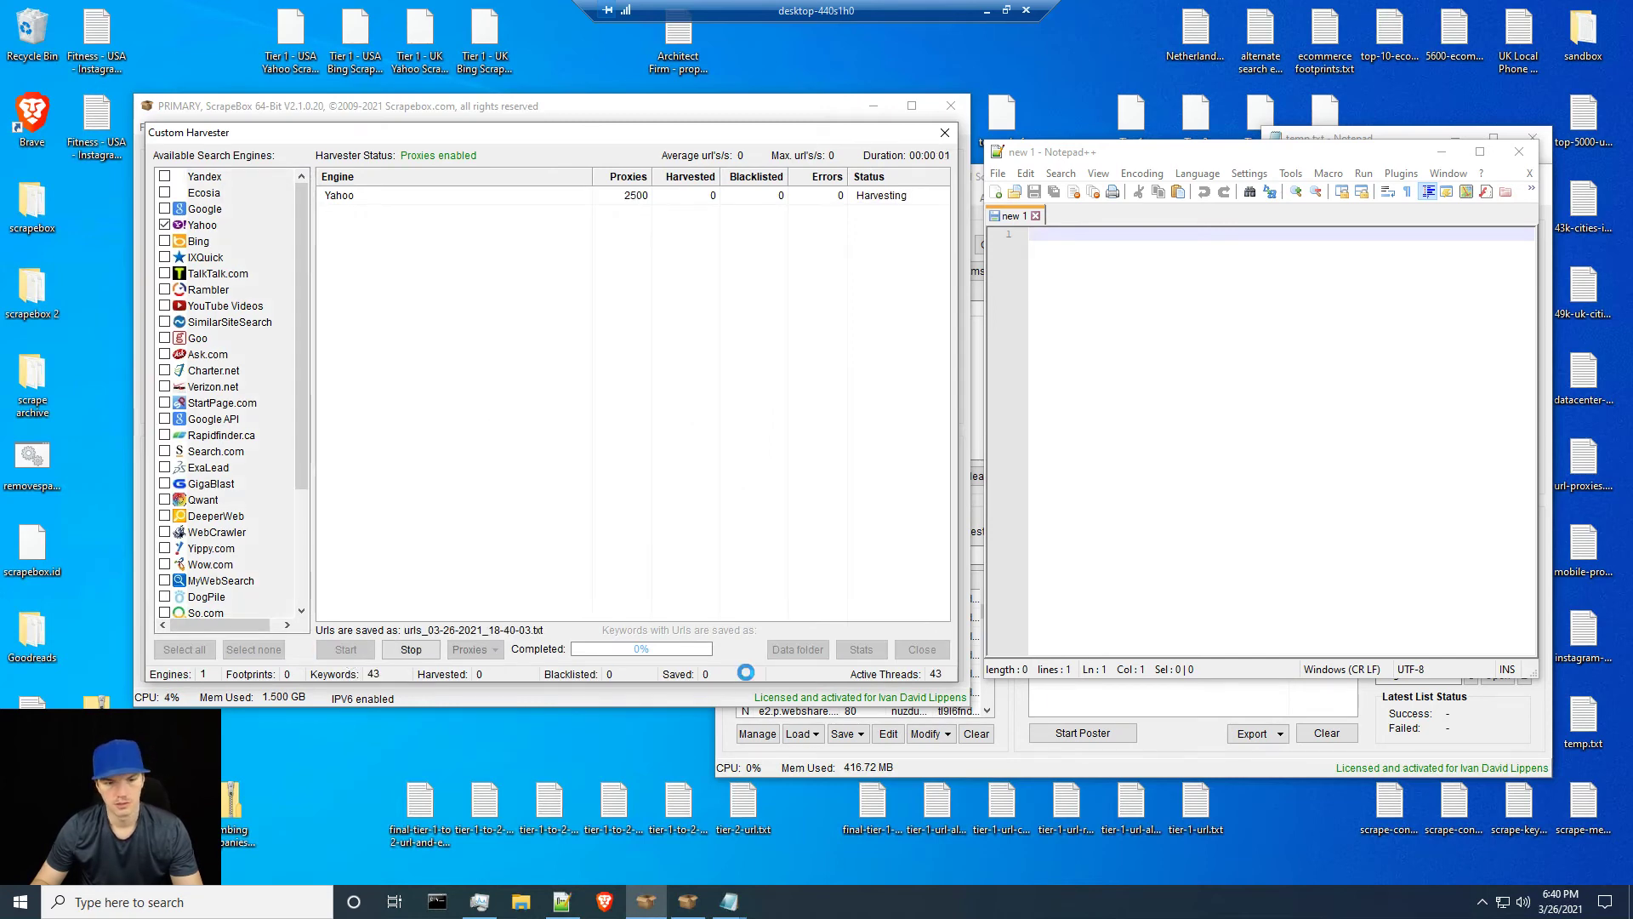
left_click(411, 649)
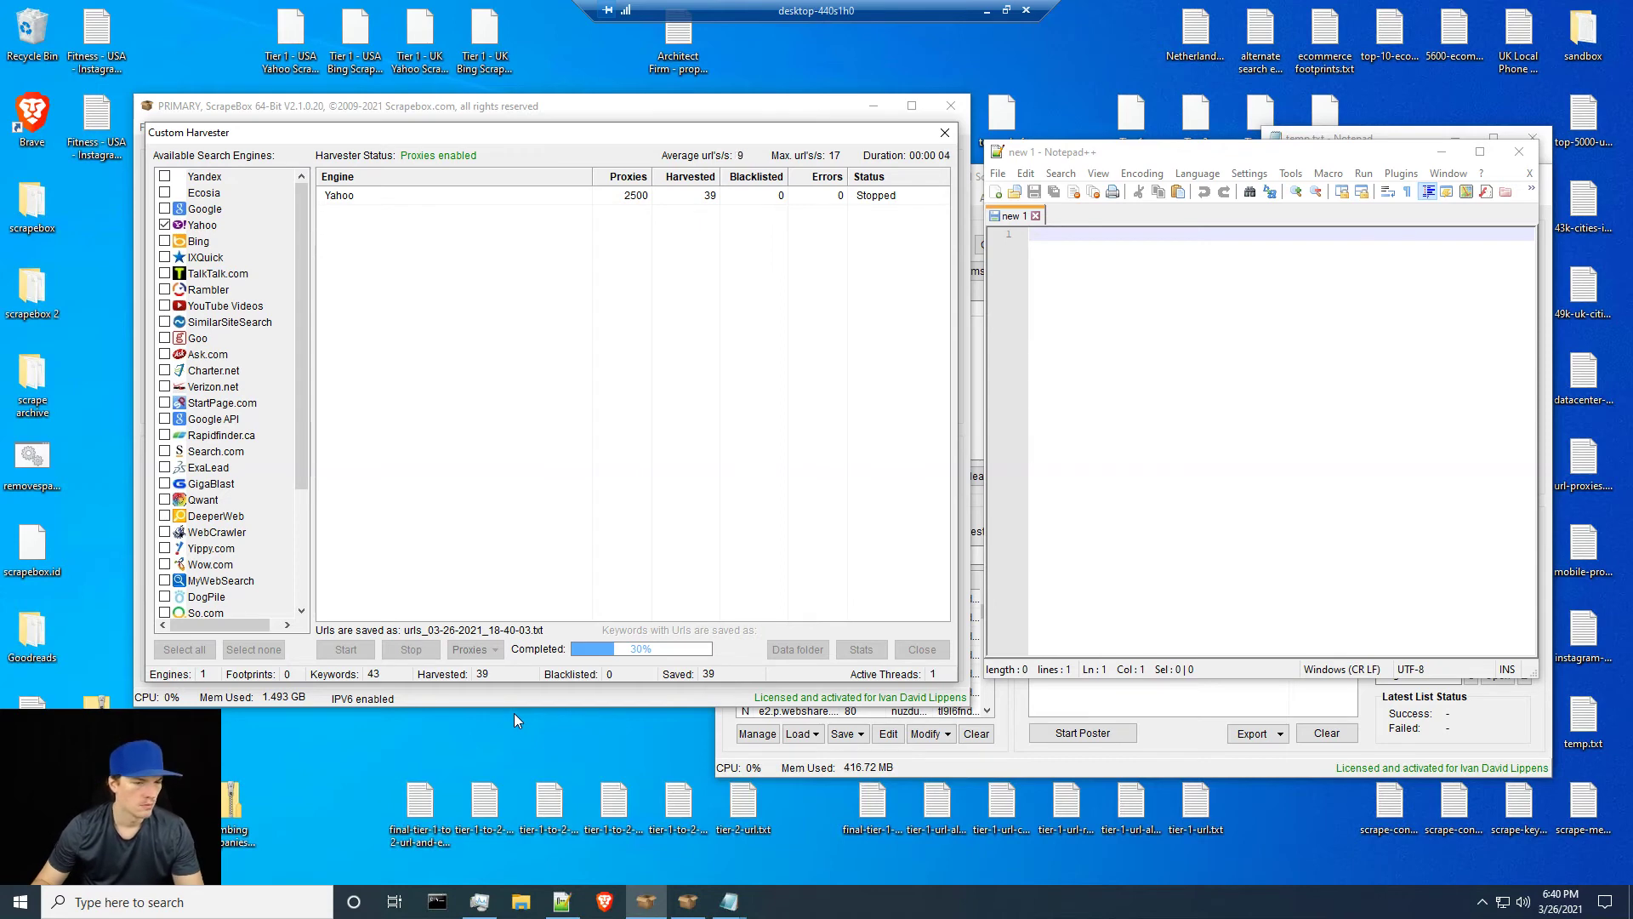
left_click(840, 654)
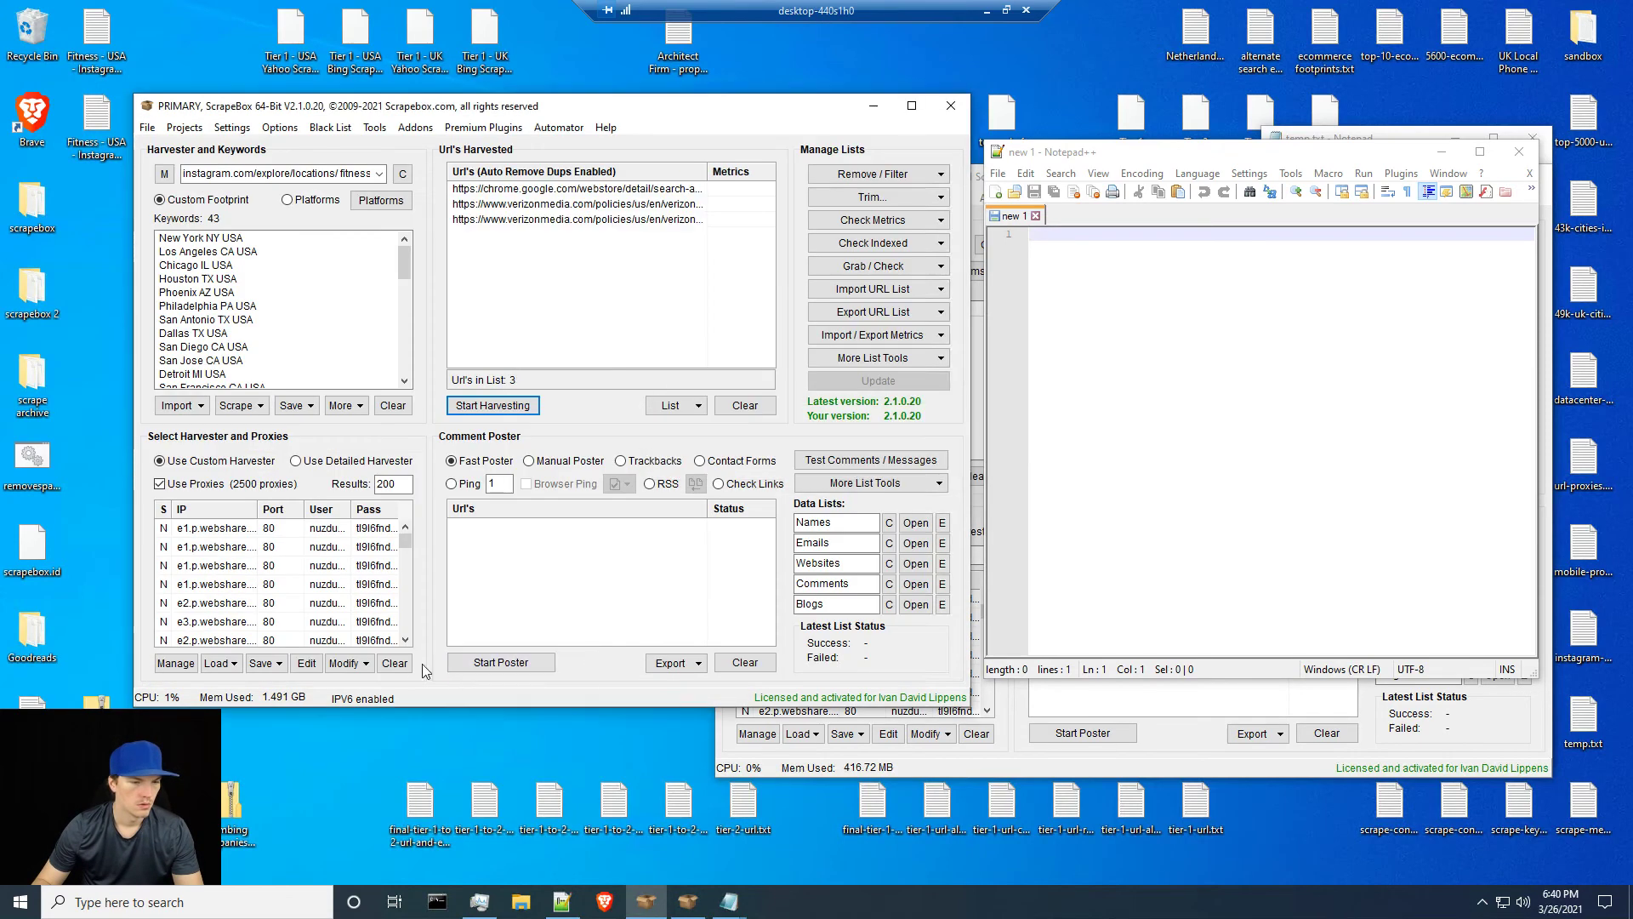
Clear the current proxies and load url-proxies.txt from the desktop in their place.
left_click(394, 663)
left_click(835, 504)
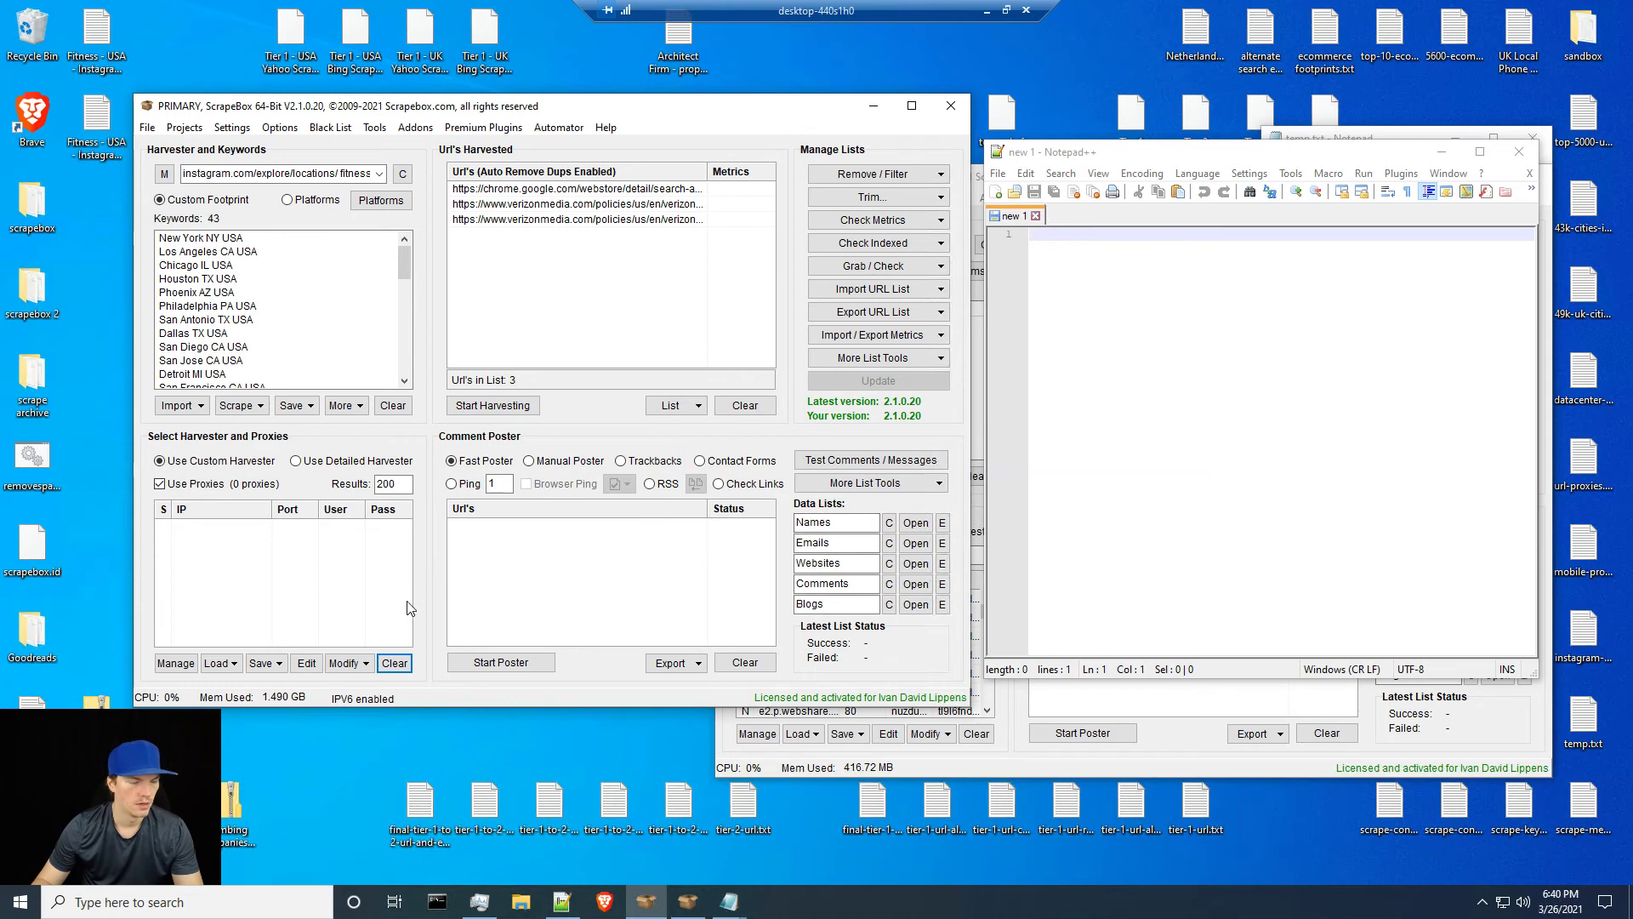
left_click(219, 663)
left_click(244, 685)
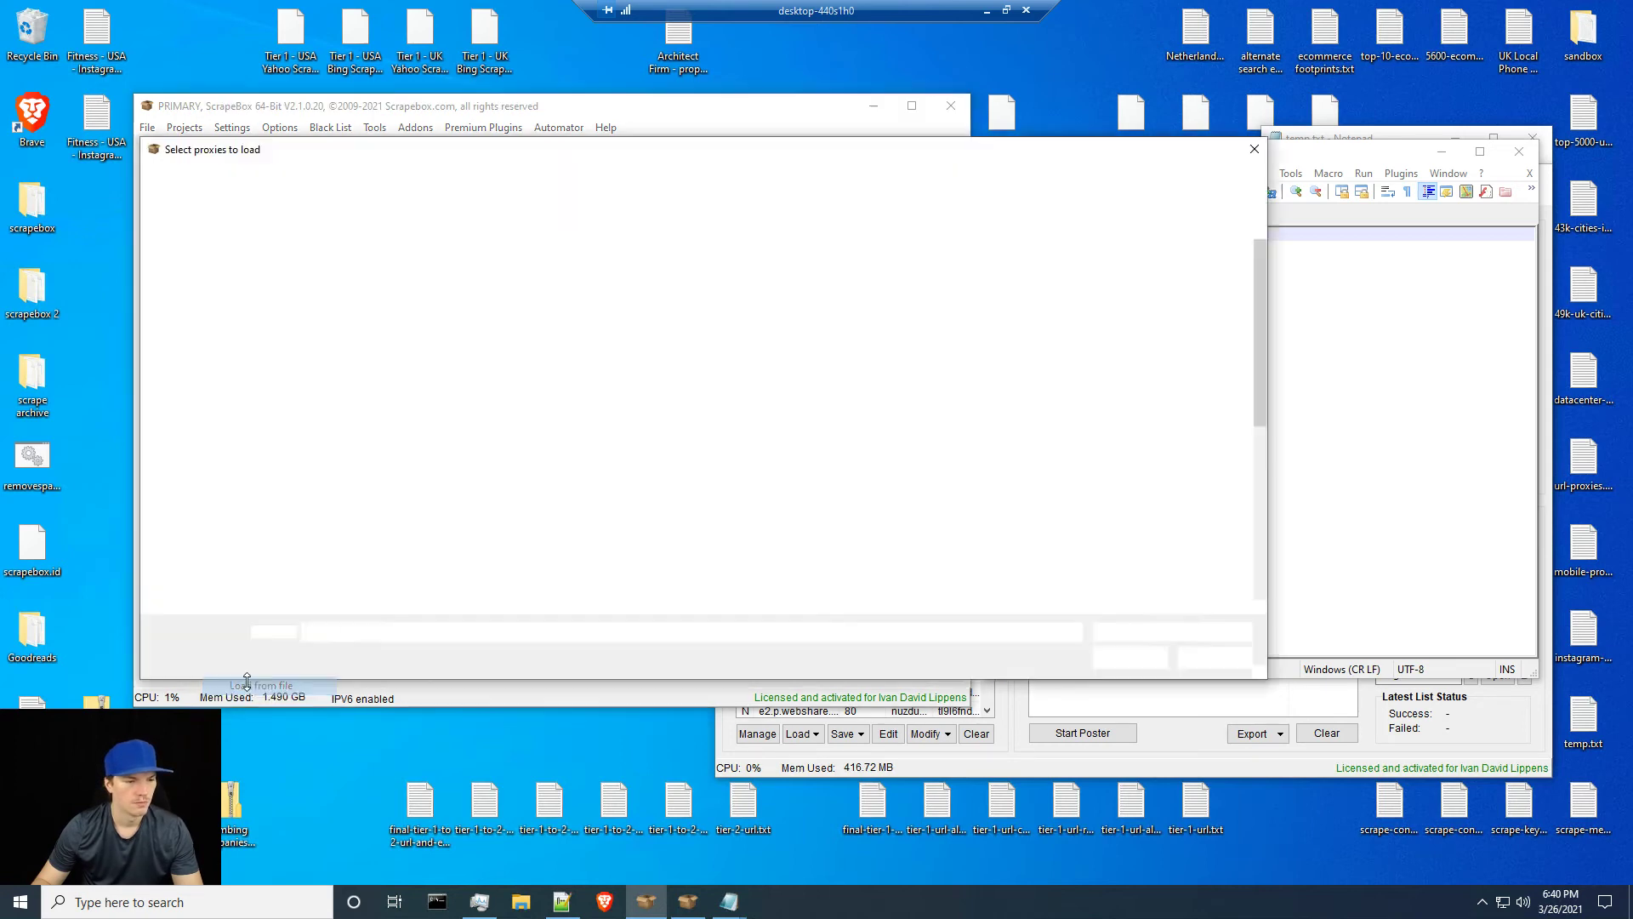
scroll(383, 574, "down", 6)
left_click(349, 605)
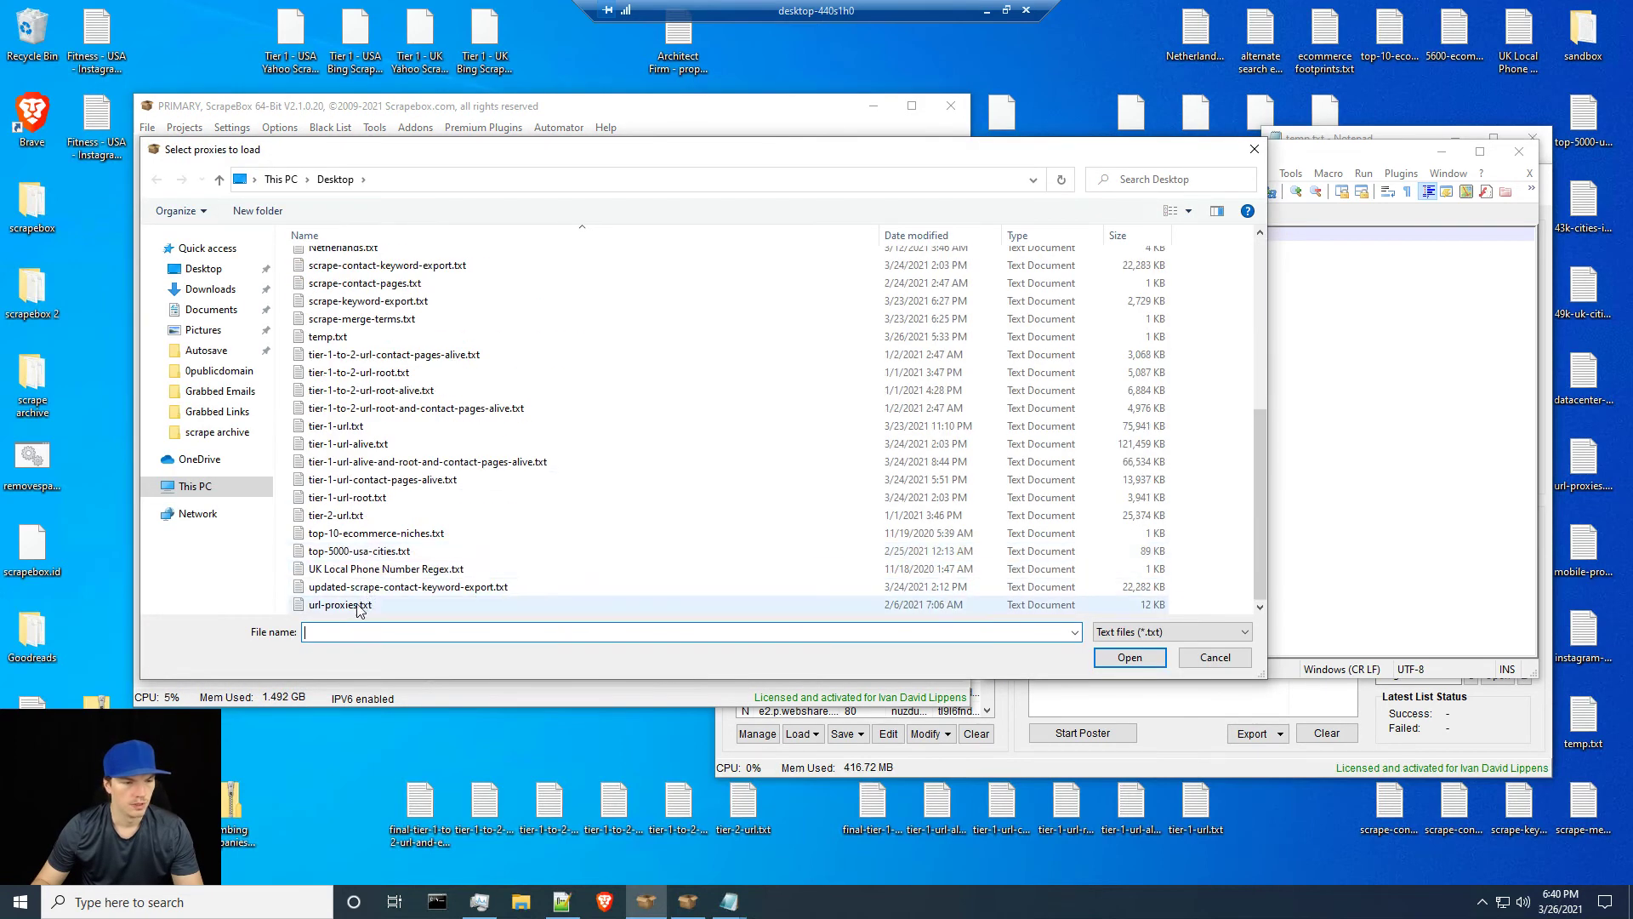
left_click(1125, 653)
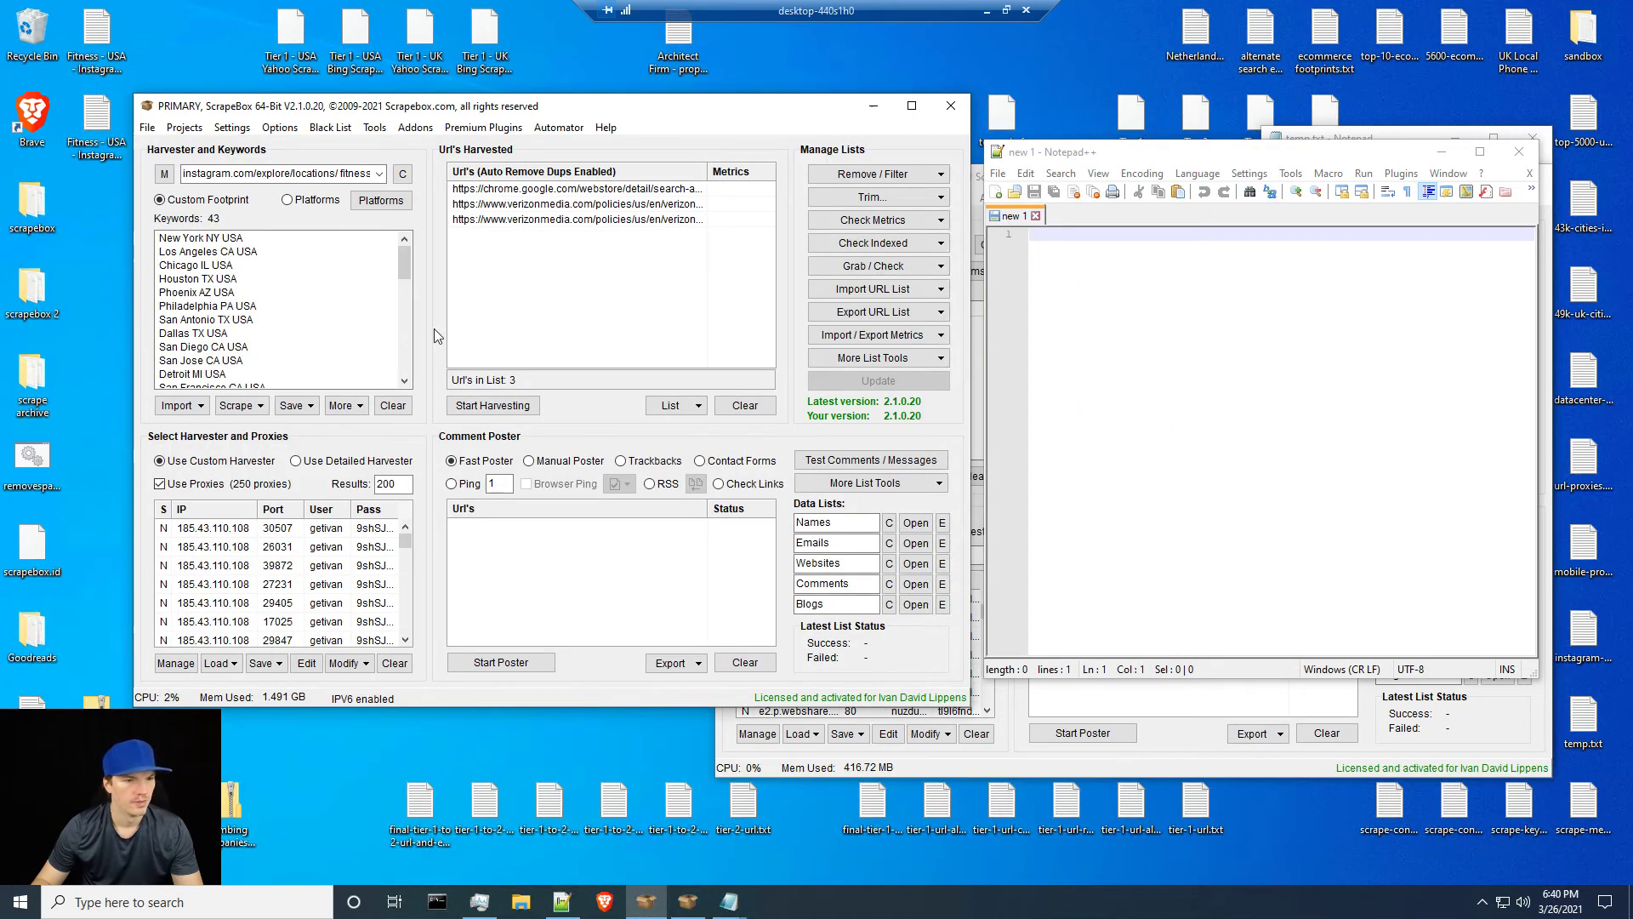
left_click(484, 127)
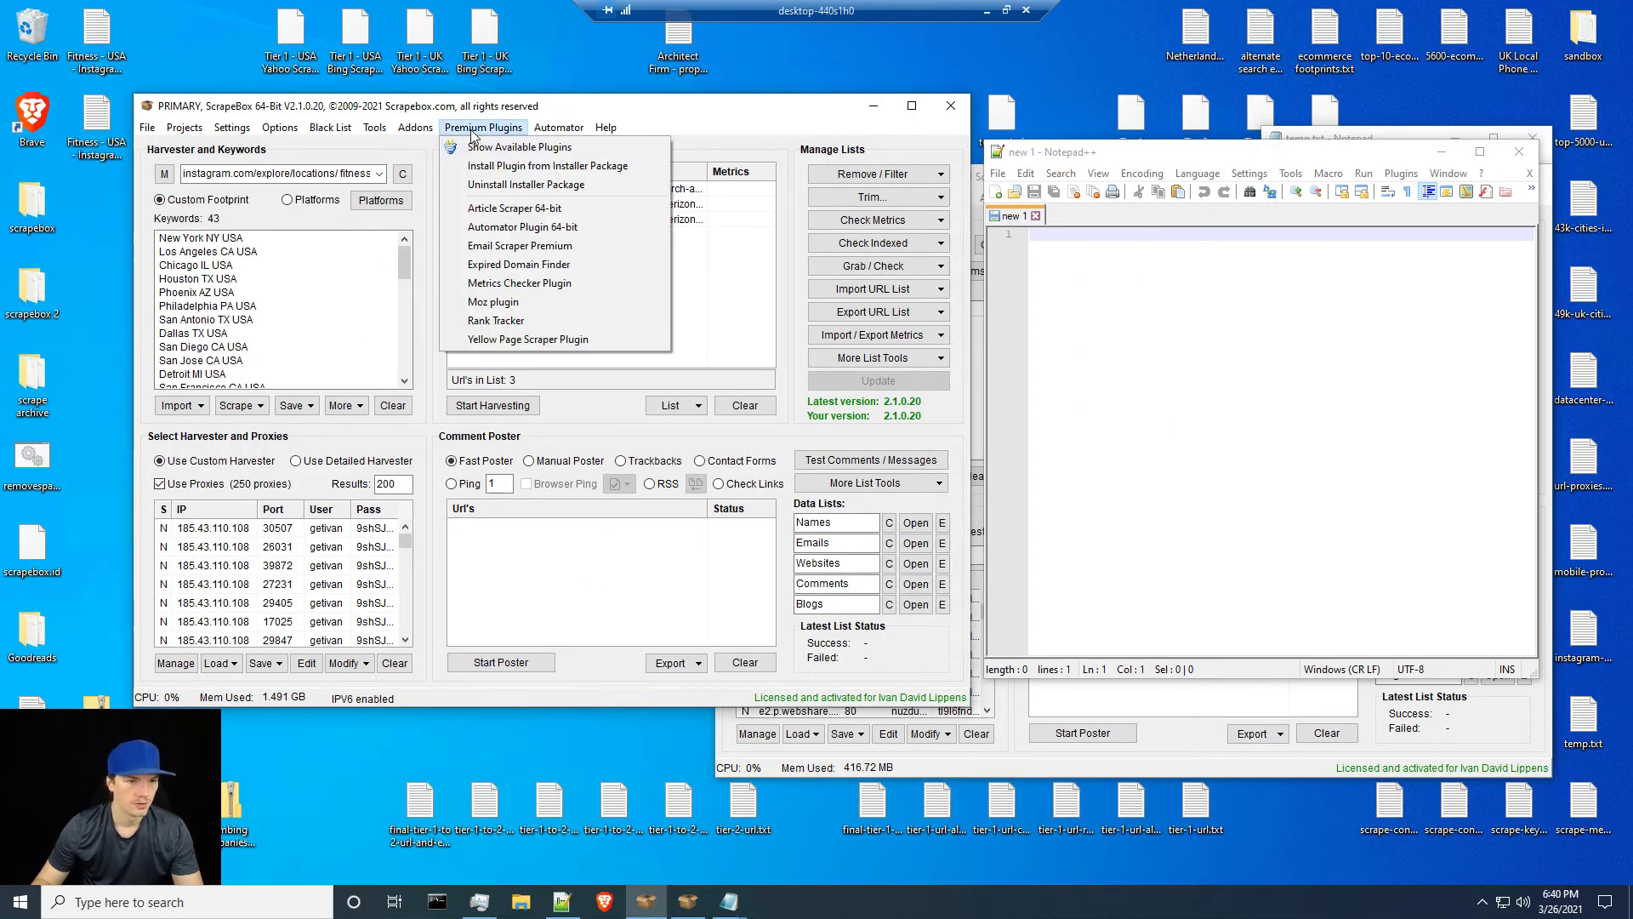
left_click(427, 213)
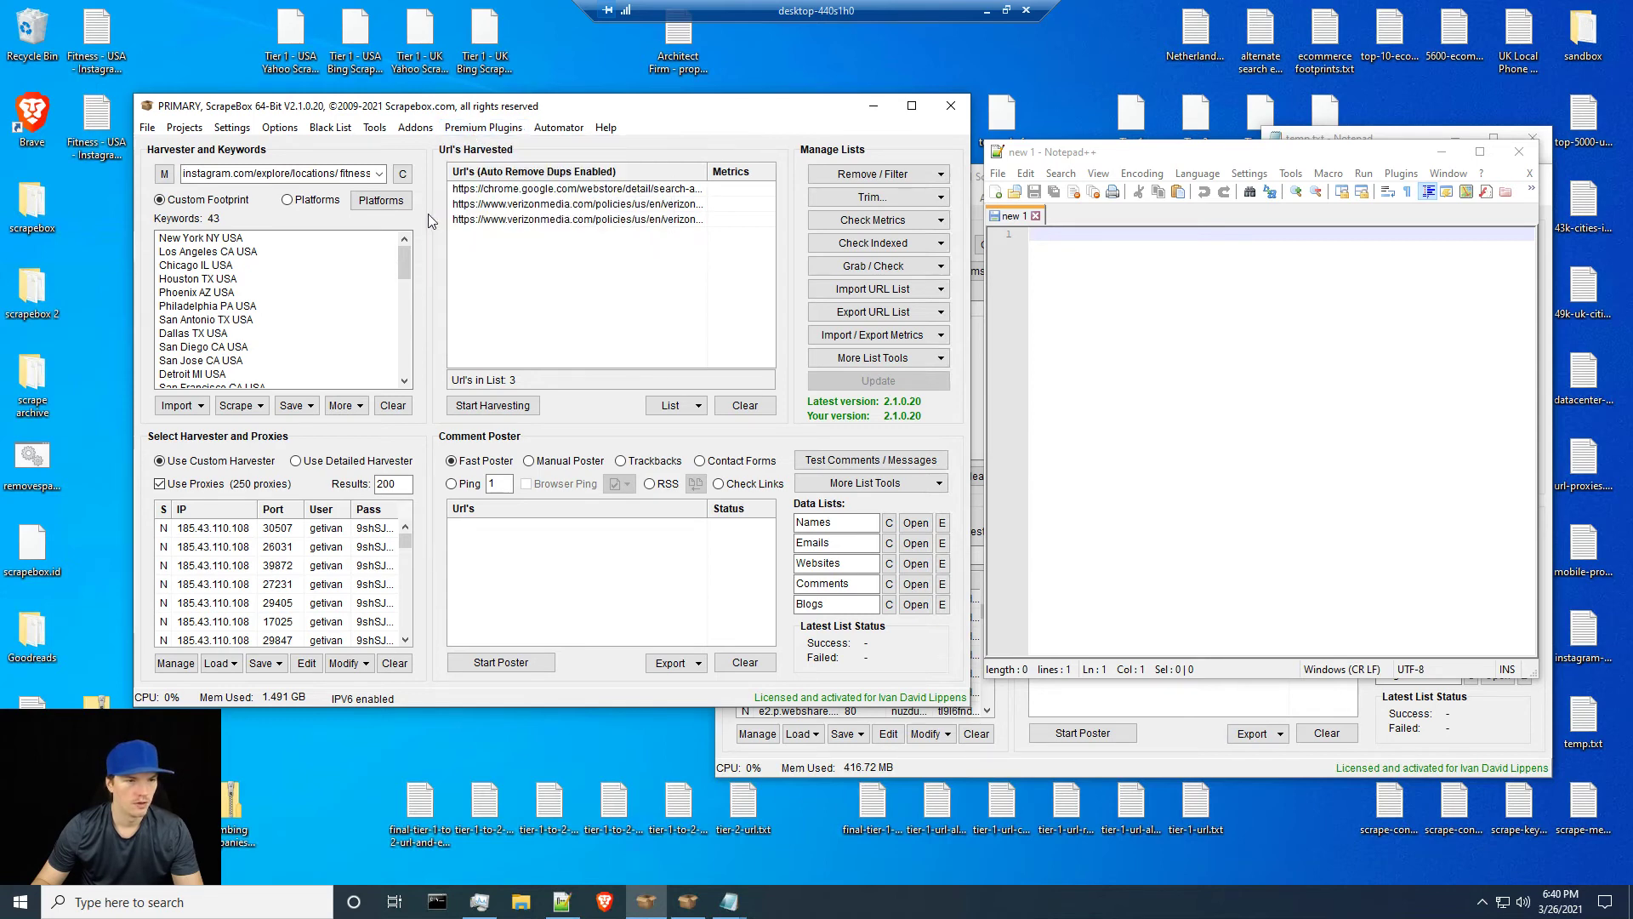
left_click(361, 37)
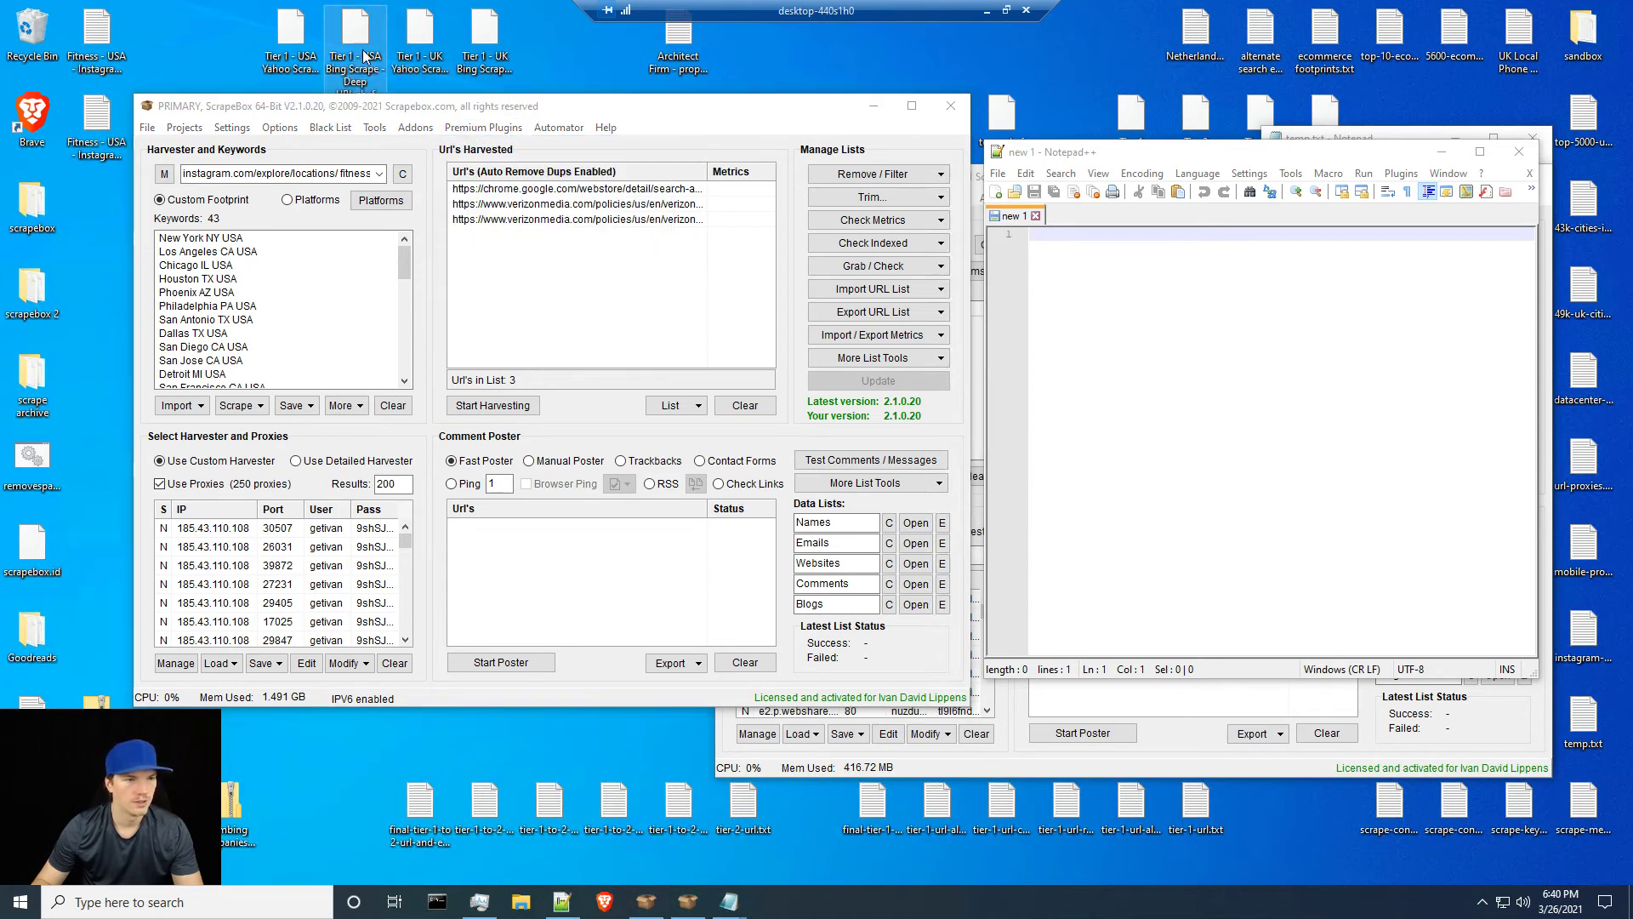
left_click(283, 58)
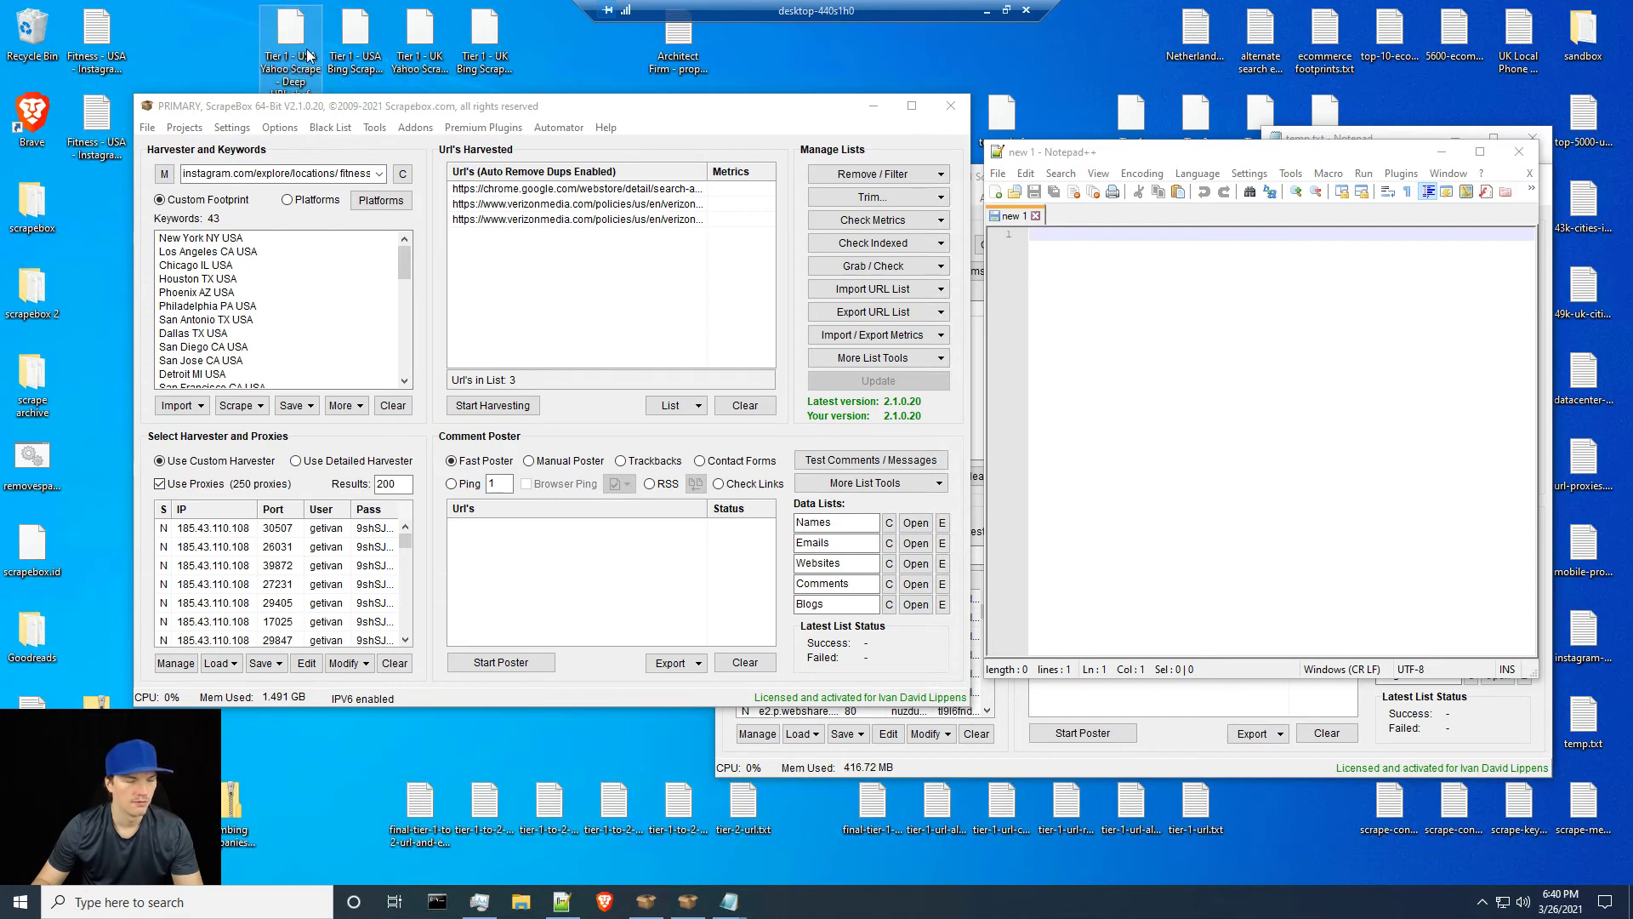
left_click(416, 148)
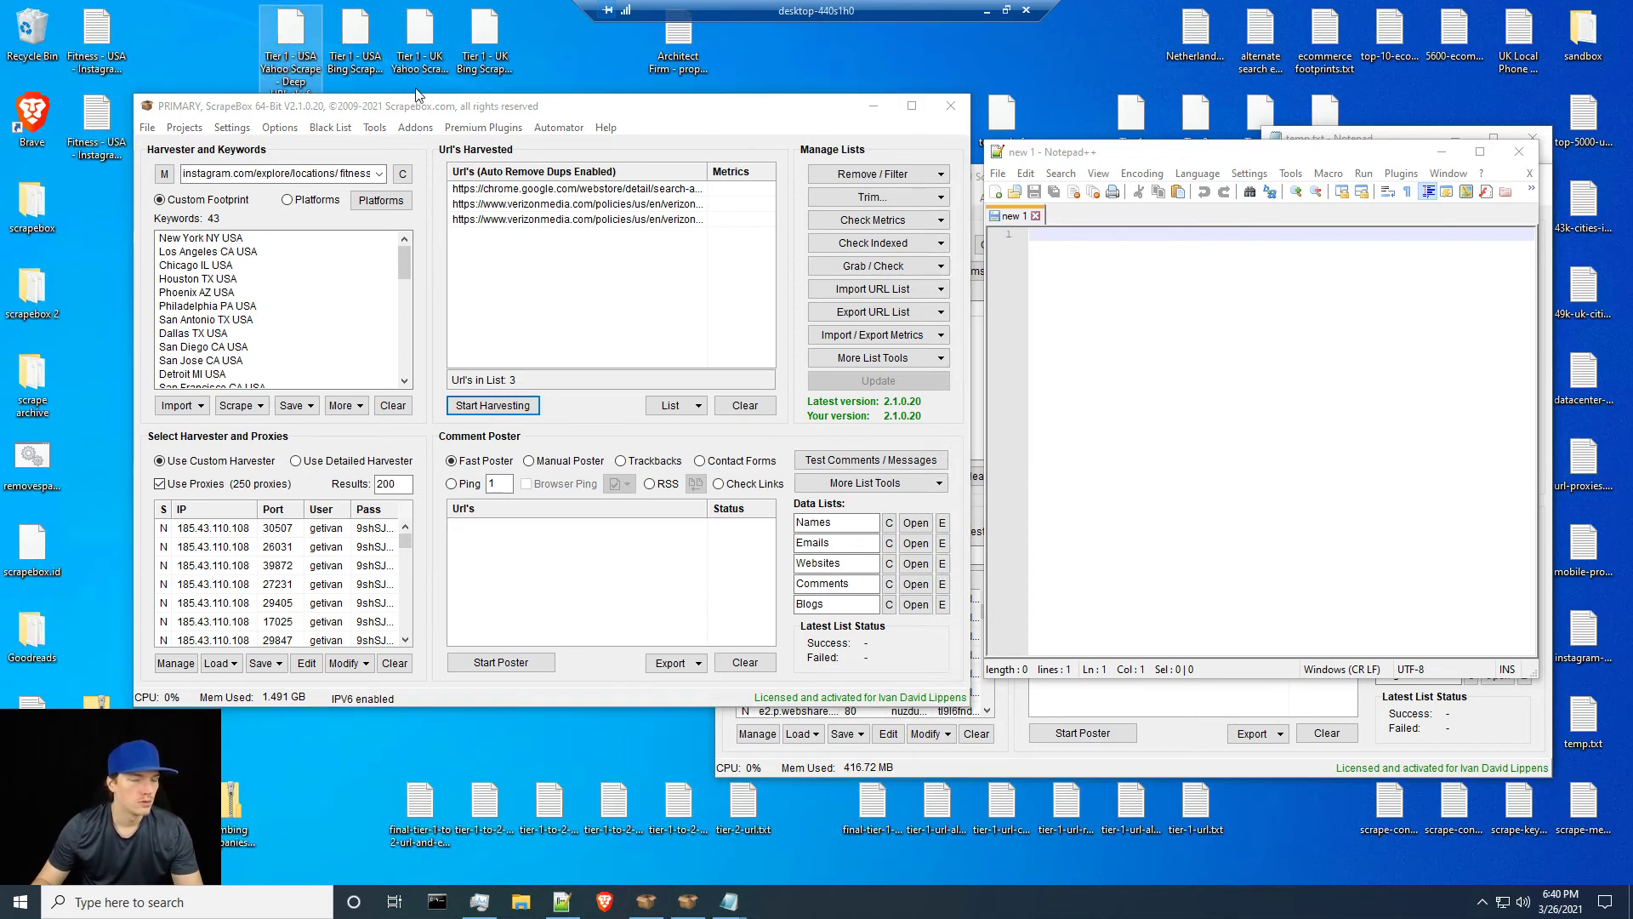
double_click(393, 483)
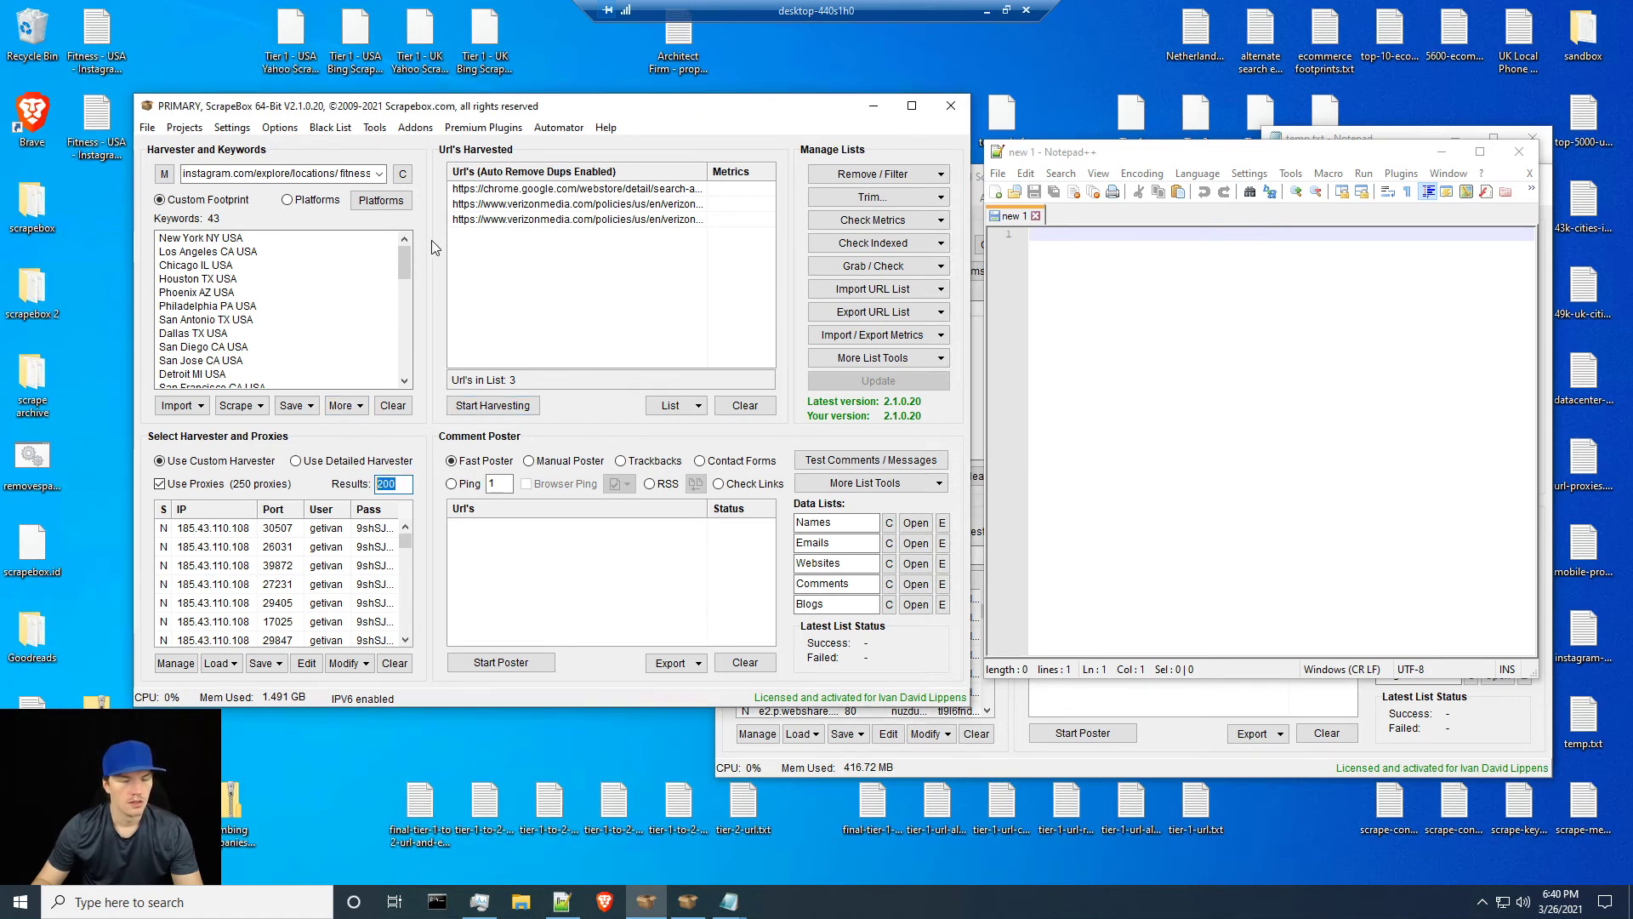
left_click(1584, 719)
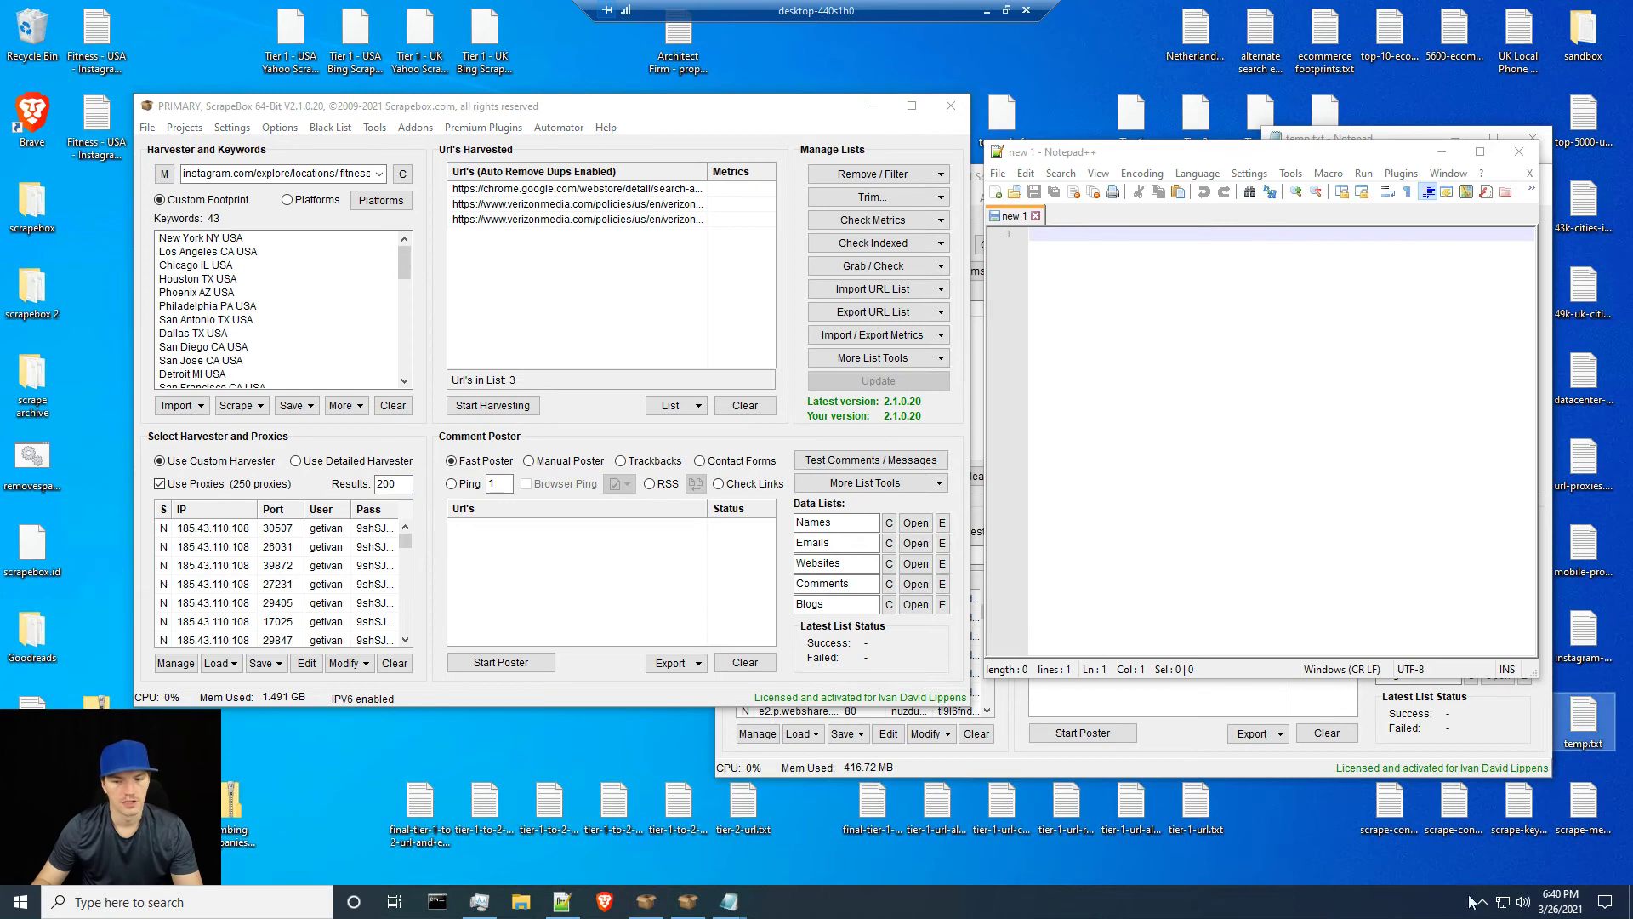
left_click(436, 208)
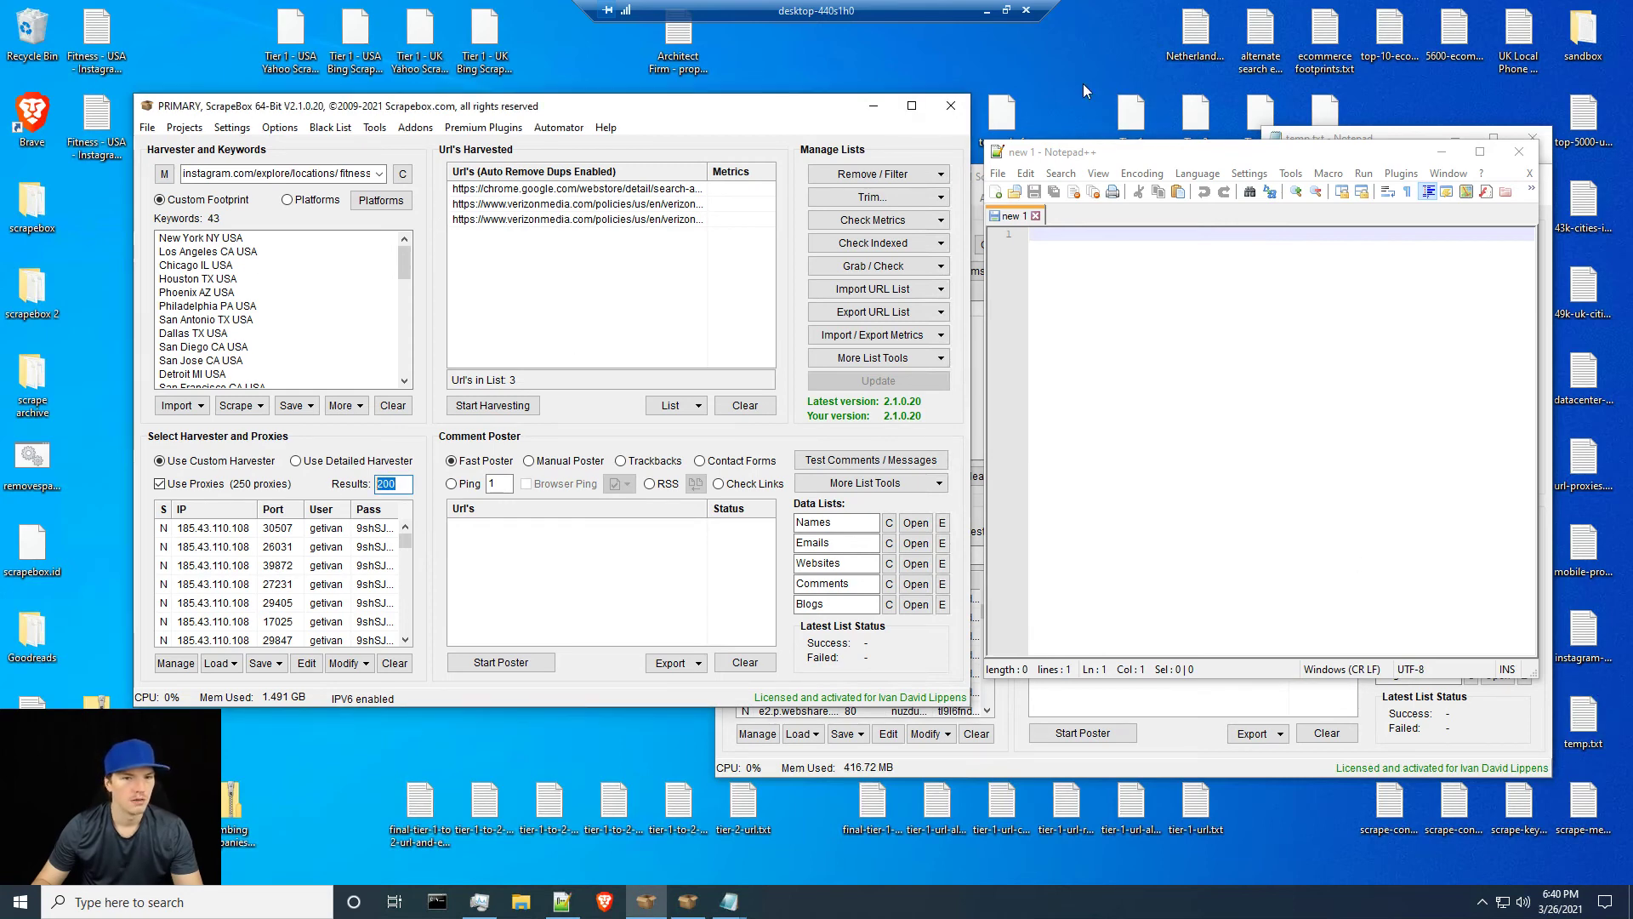
left_click(989, 69)
mouse_move(1002, 119)
left_mouse_down()
mouse_move(1001, 29)
mouse_move(1004, 119)
left_mouse_up()
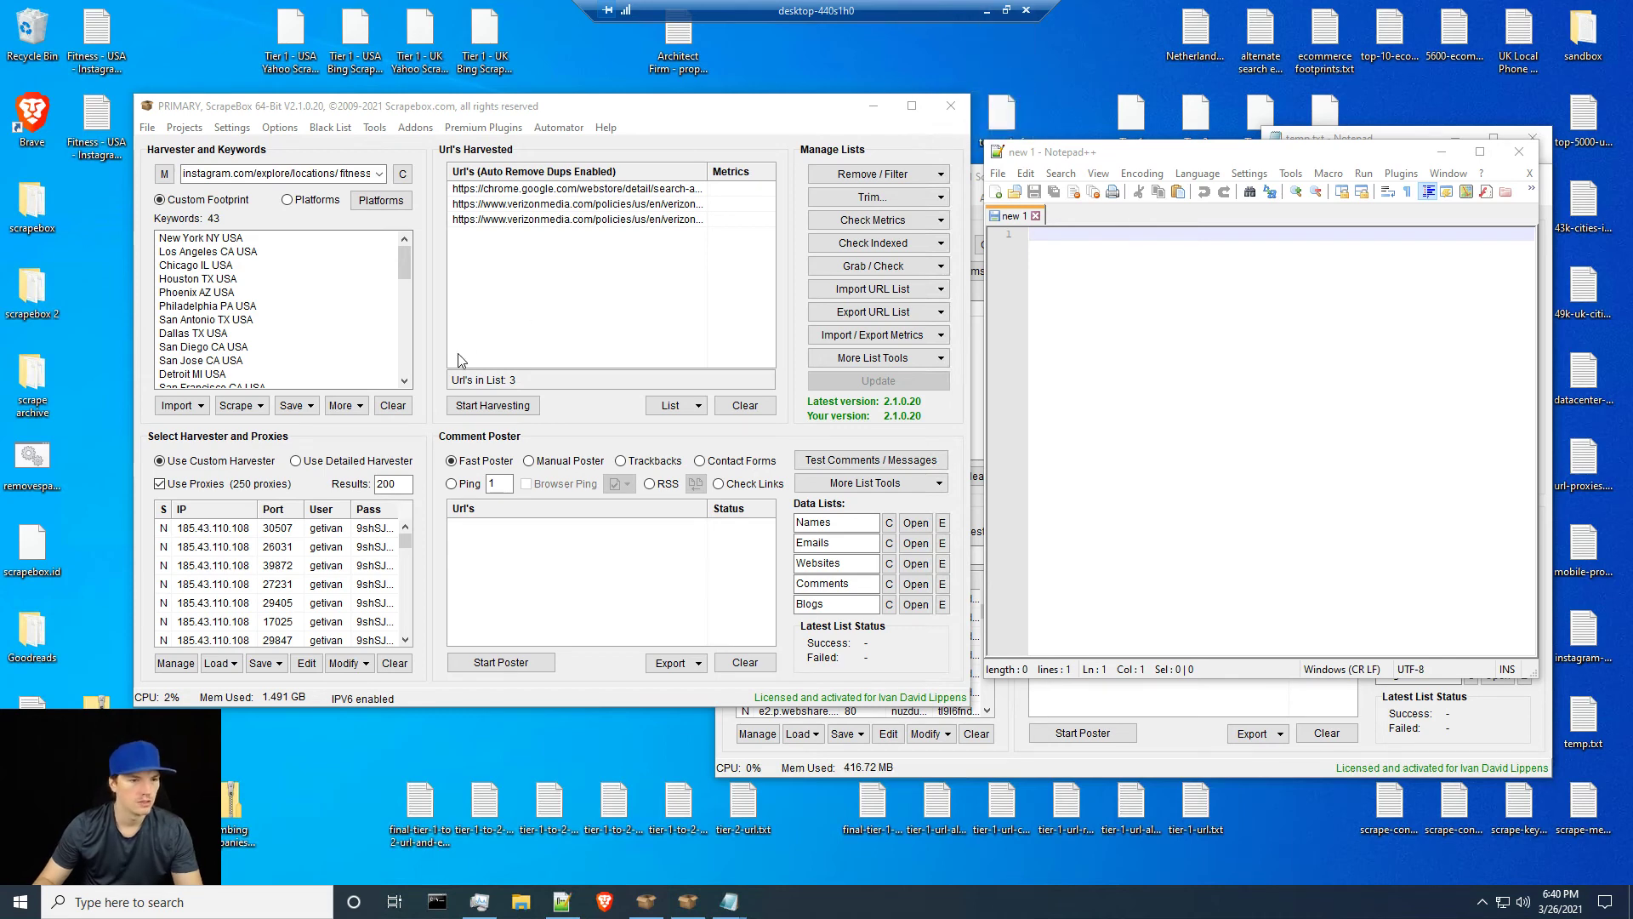
left_click(425, 319)
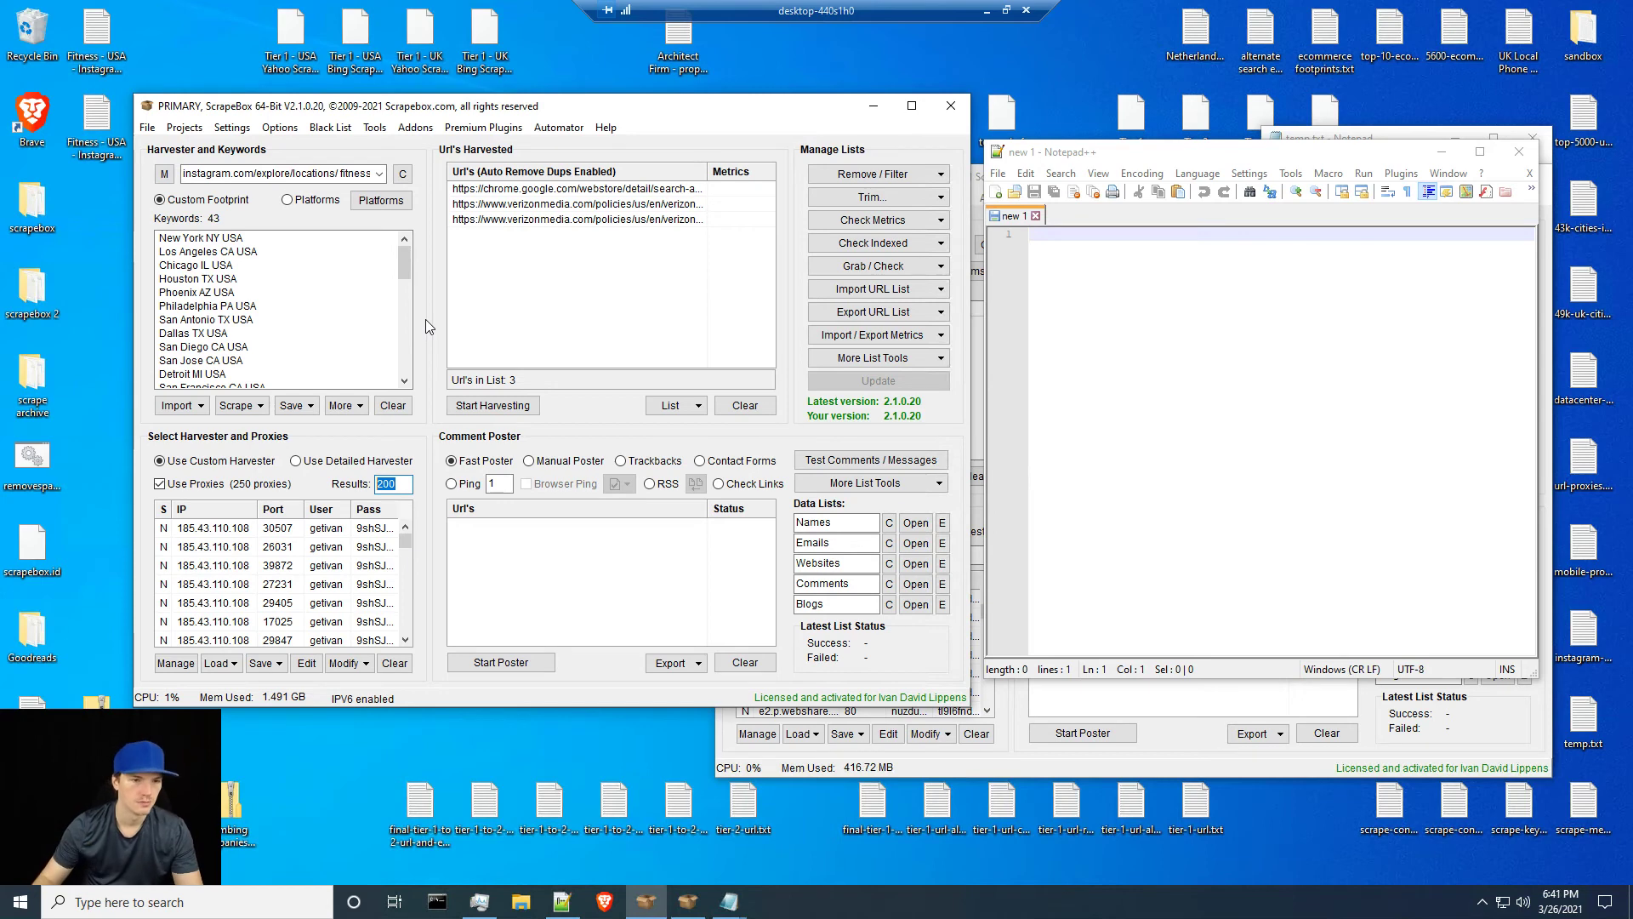
Clear the old harvested URLs and run a complete custom harvest on Yahoo for the city keywords, returning to the main window.
left_click(725, 405)
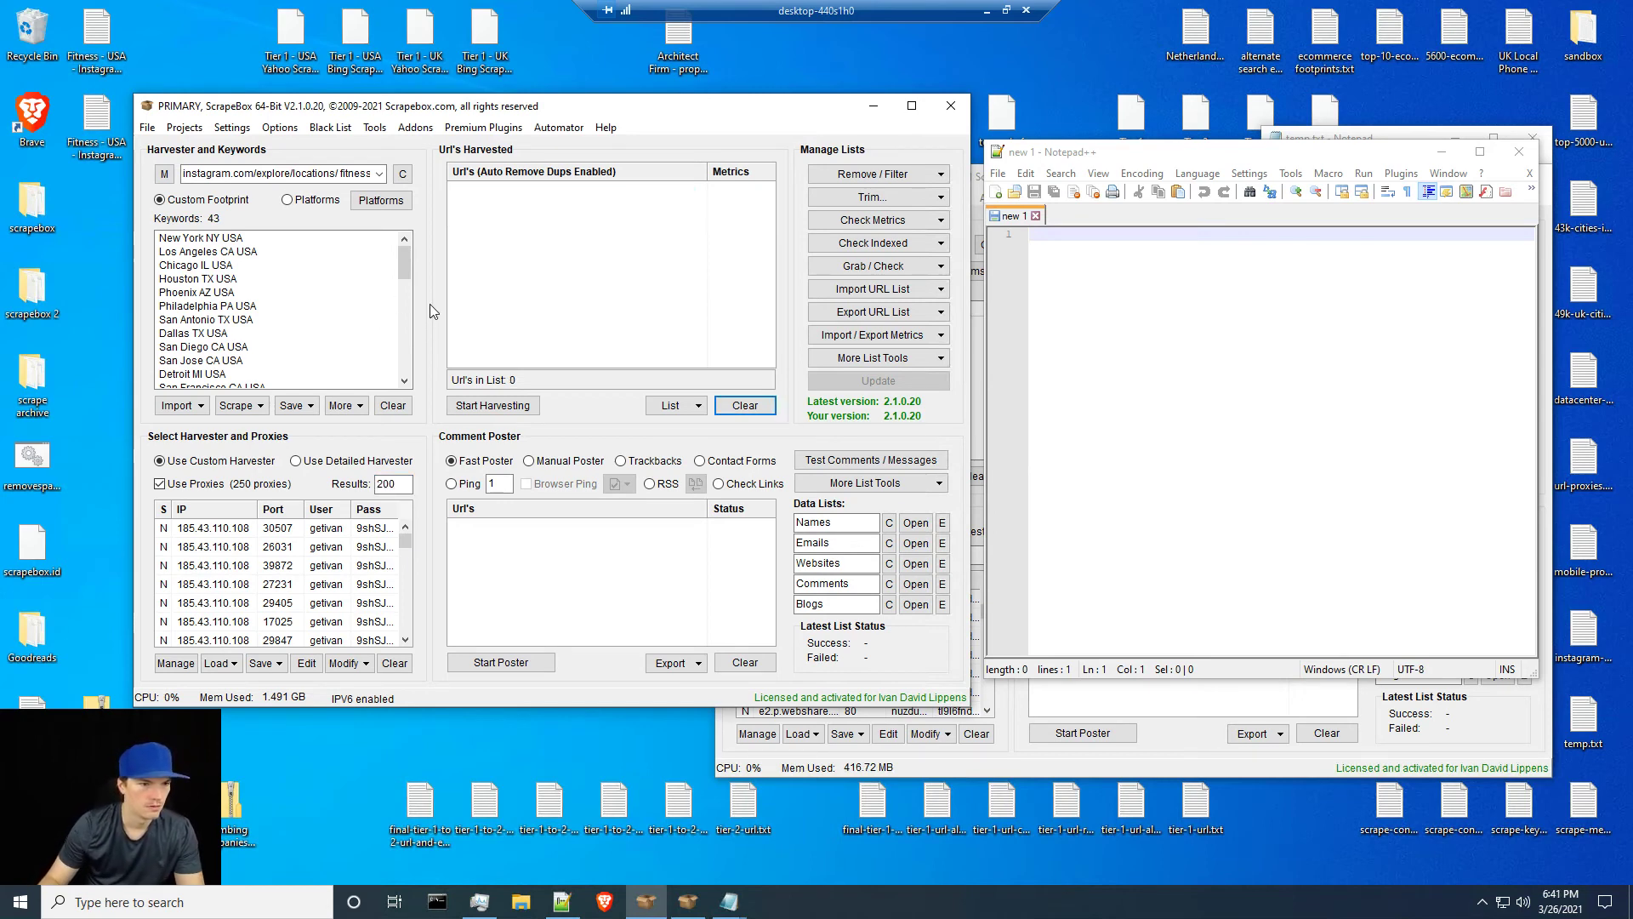
left_click(477, 408)
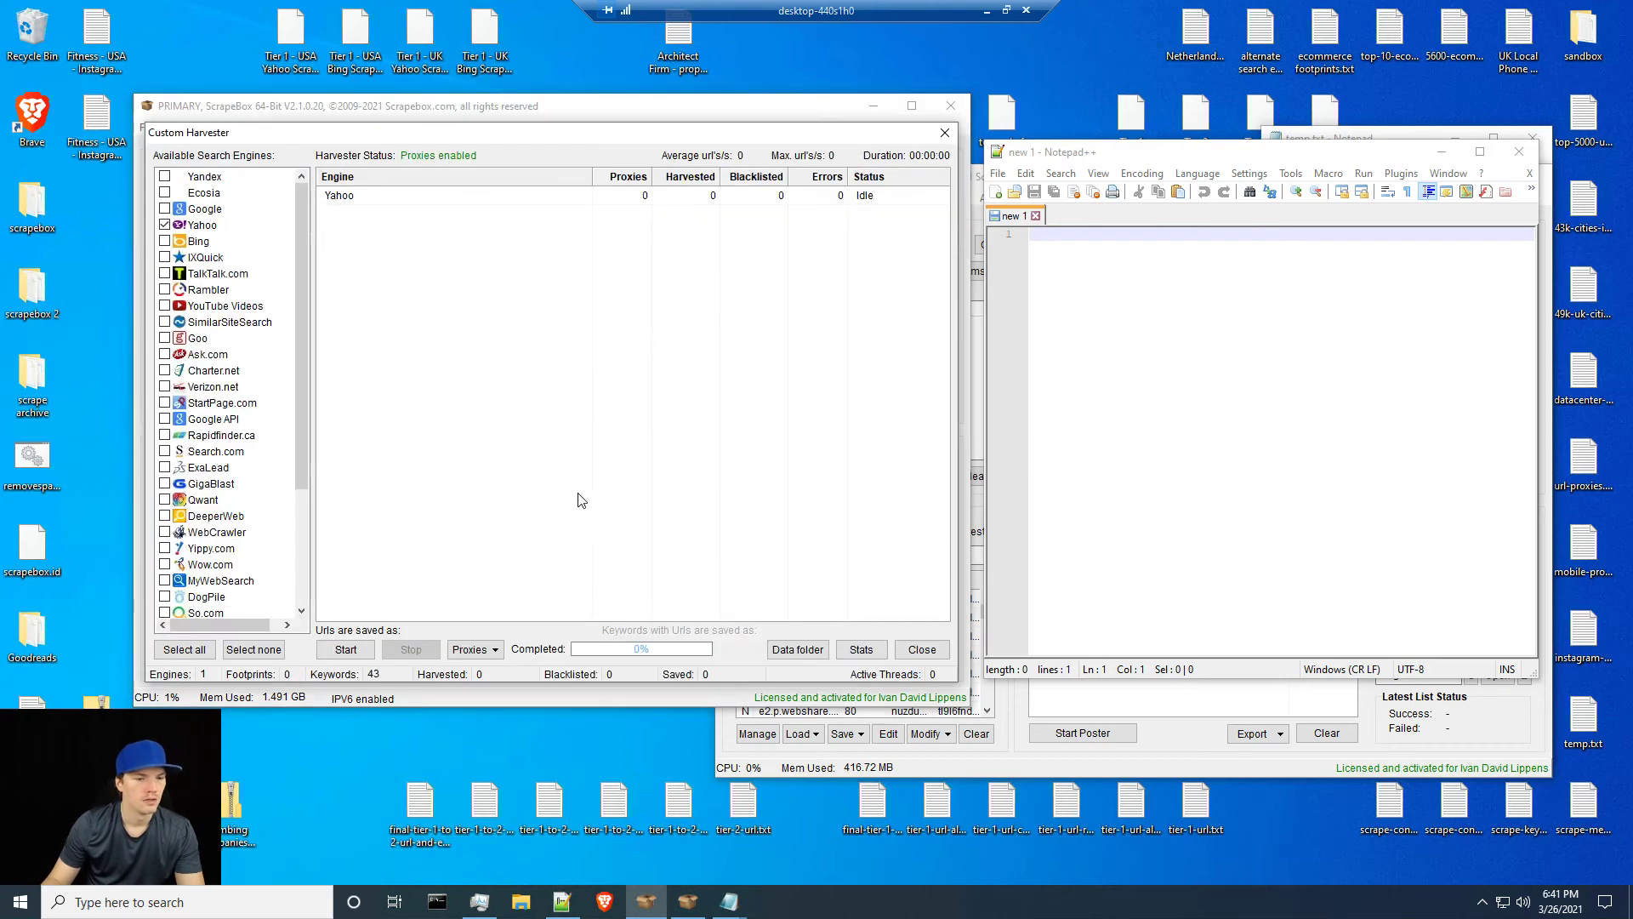
left_click(353, 651)
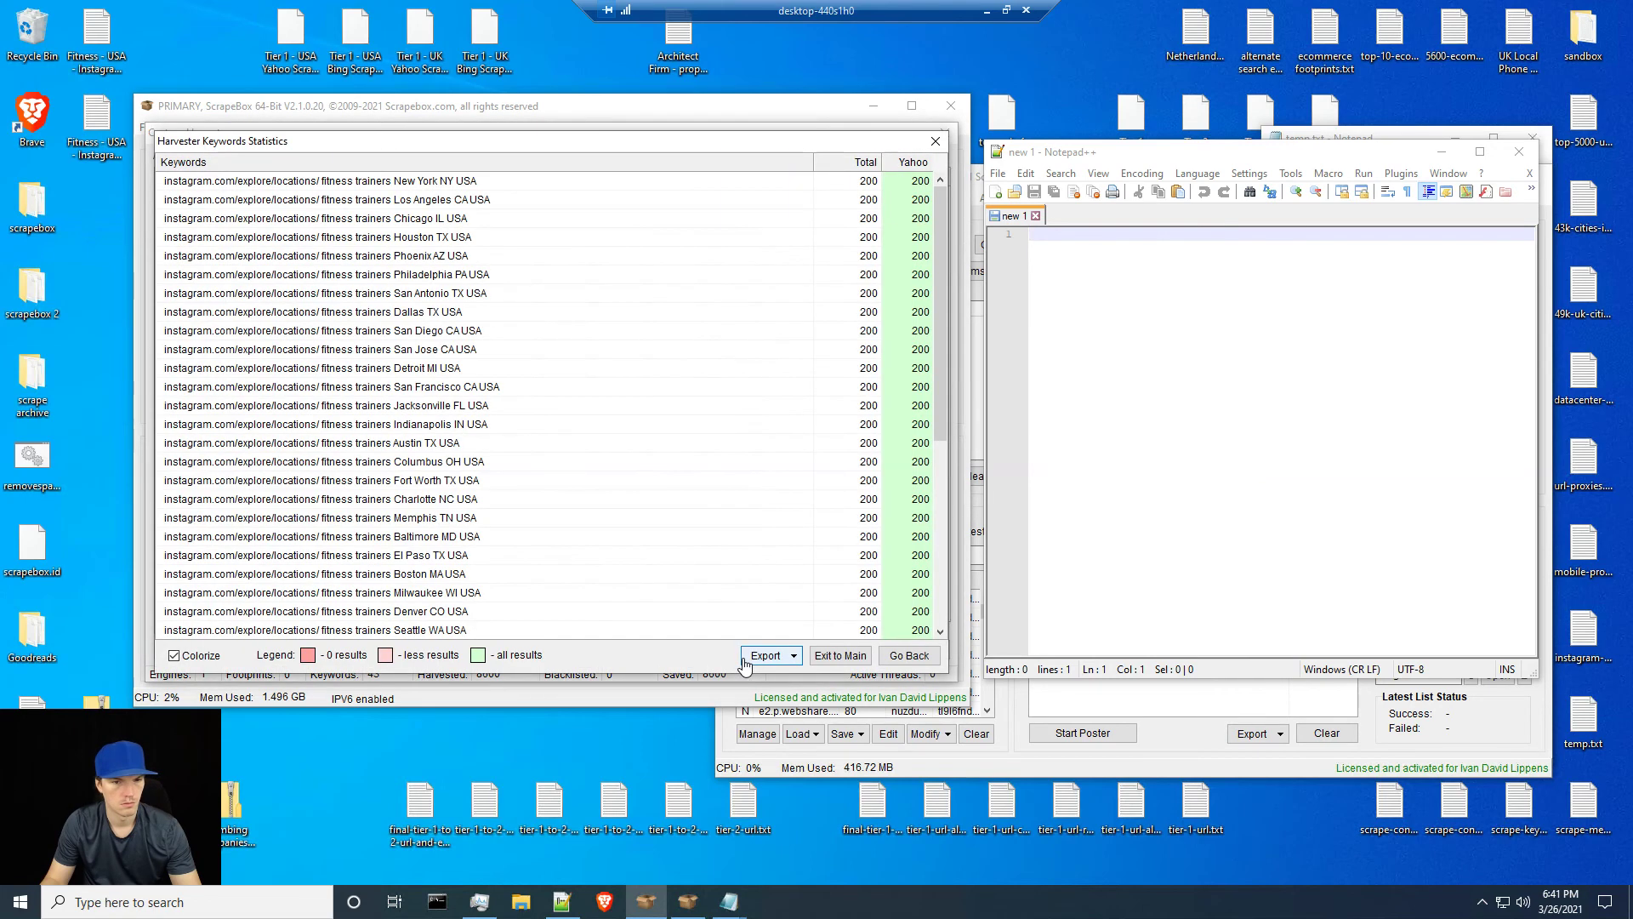
left_click_drag(934, 278, 934, 490)
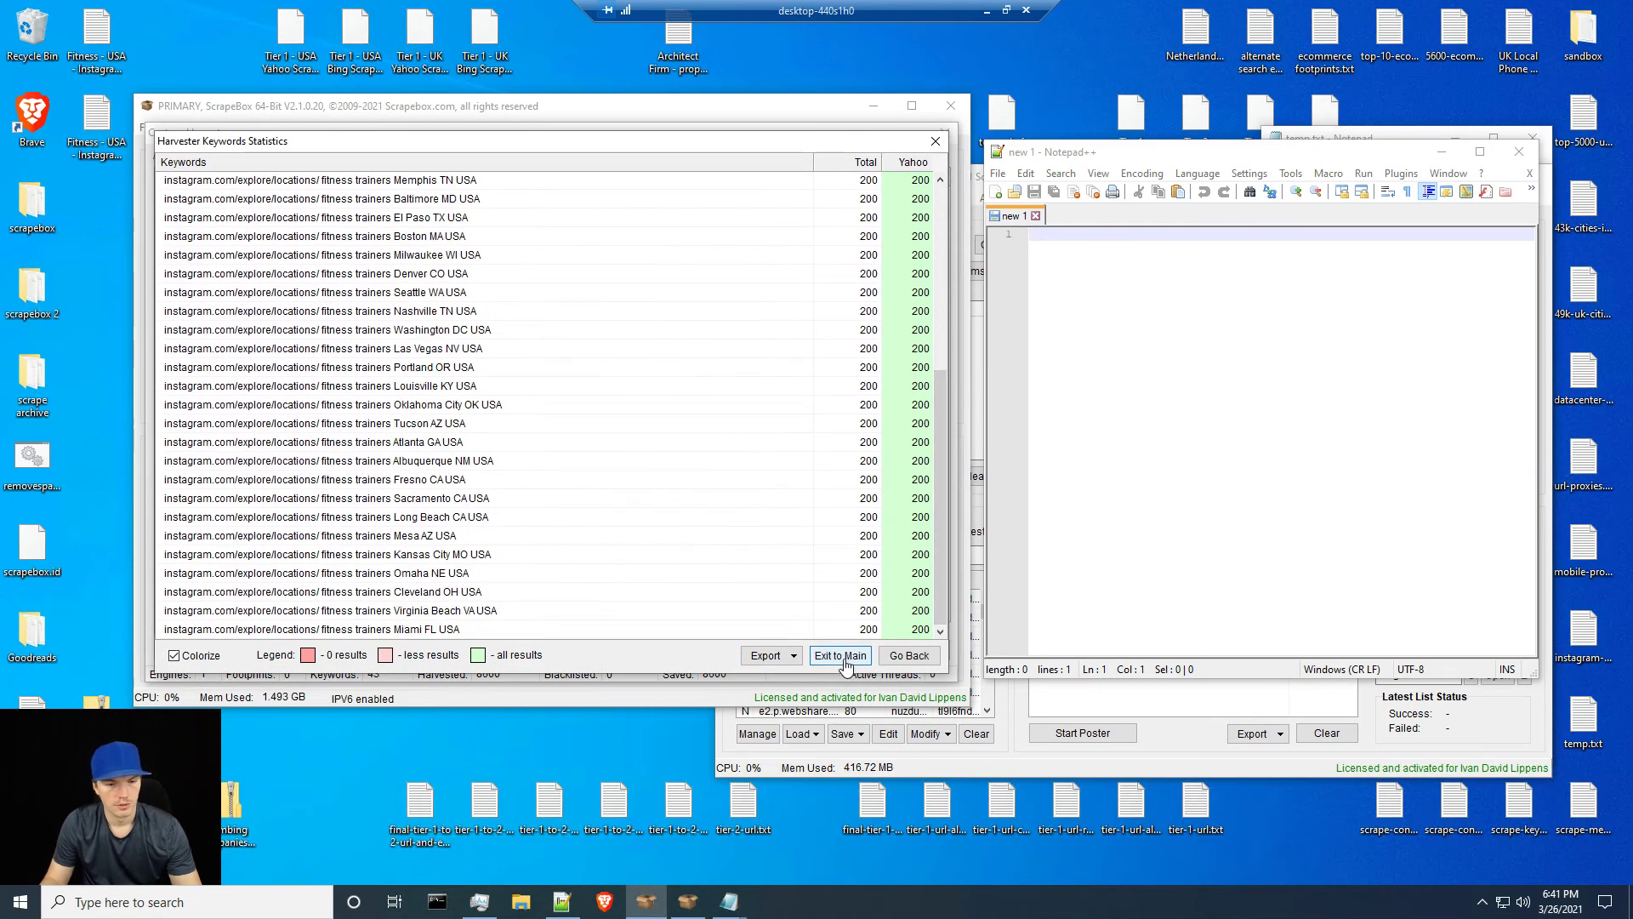
left_click(839, 655)
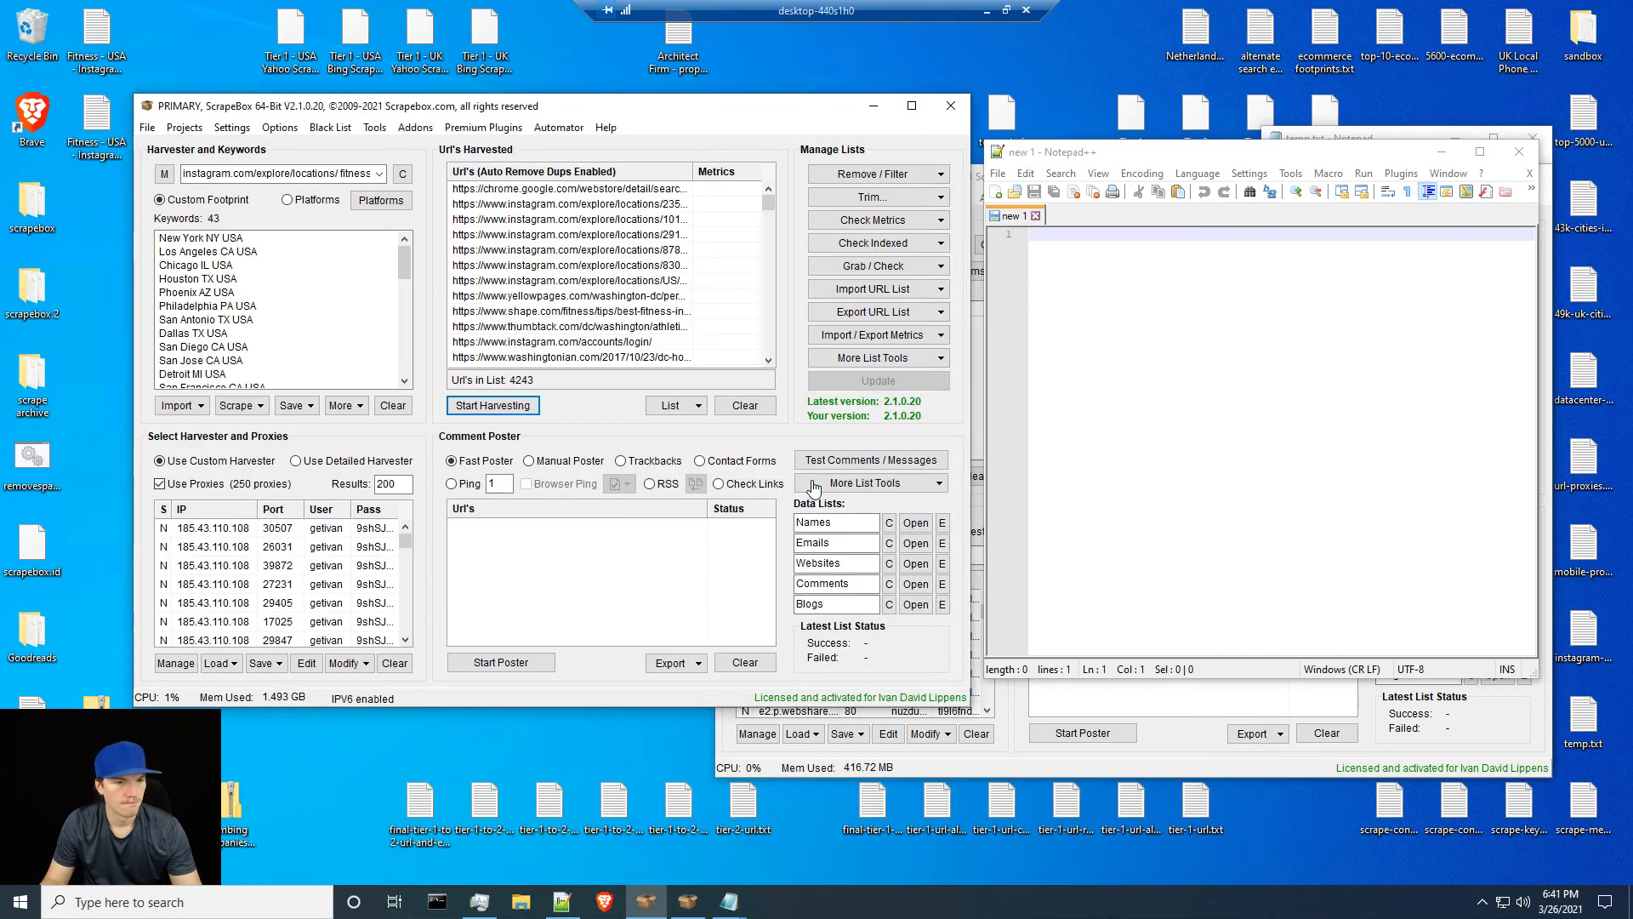
Remove every harvested URL not containing instagram.com and look through the remaining list to its end.
left_click(867, 174)
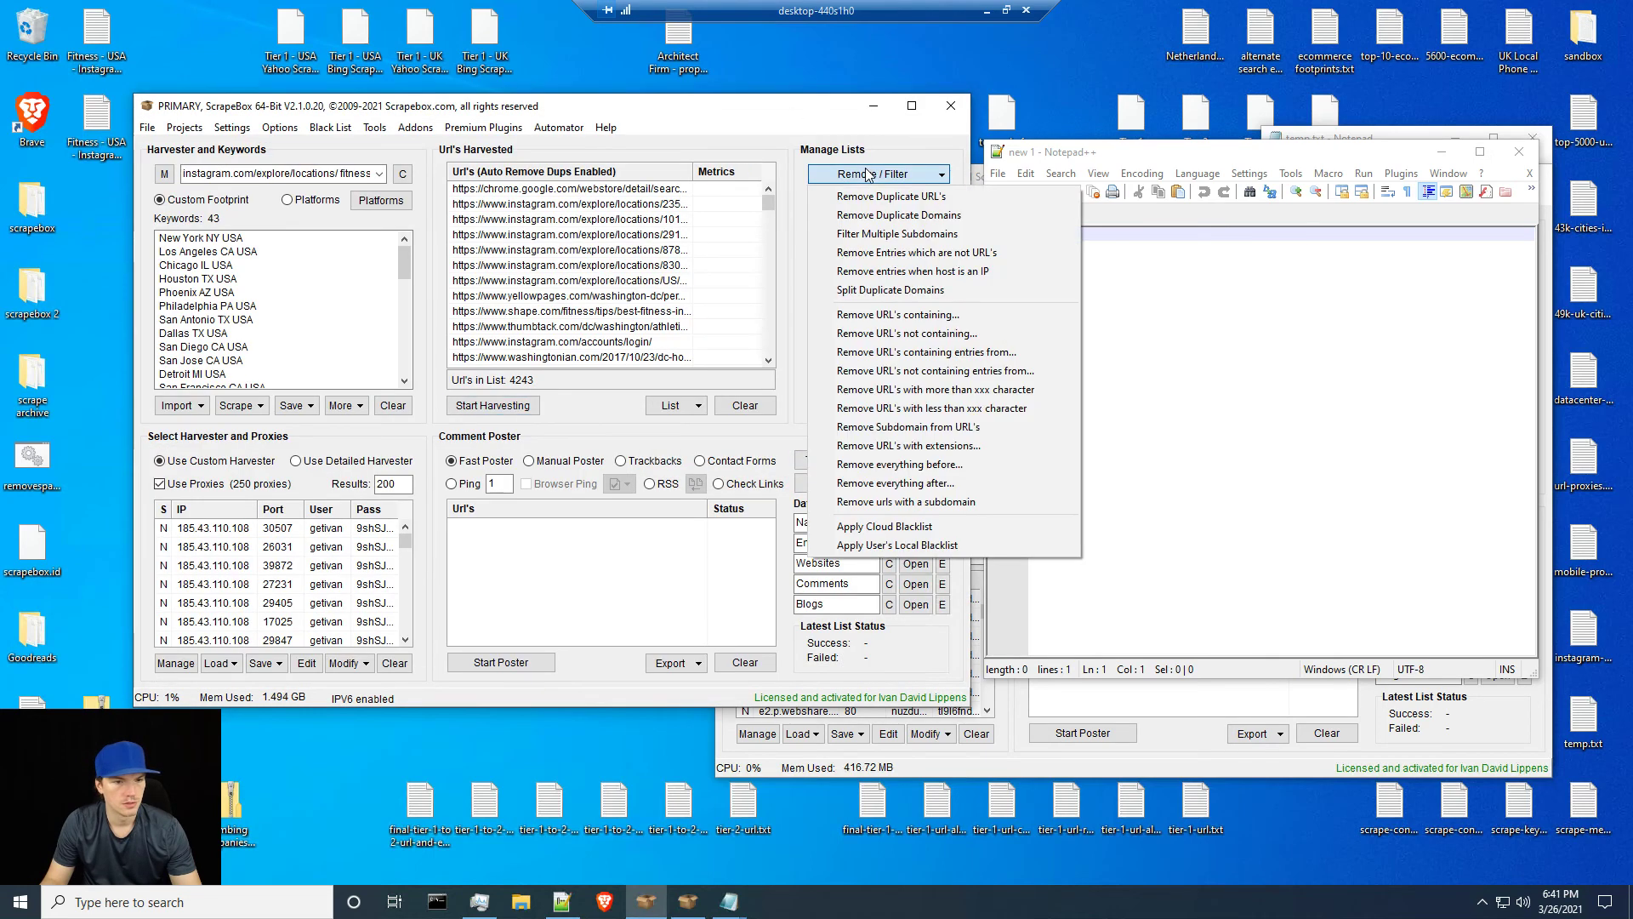
left_click(899, 335)
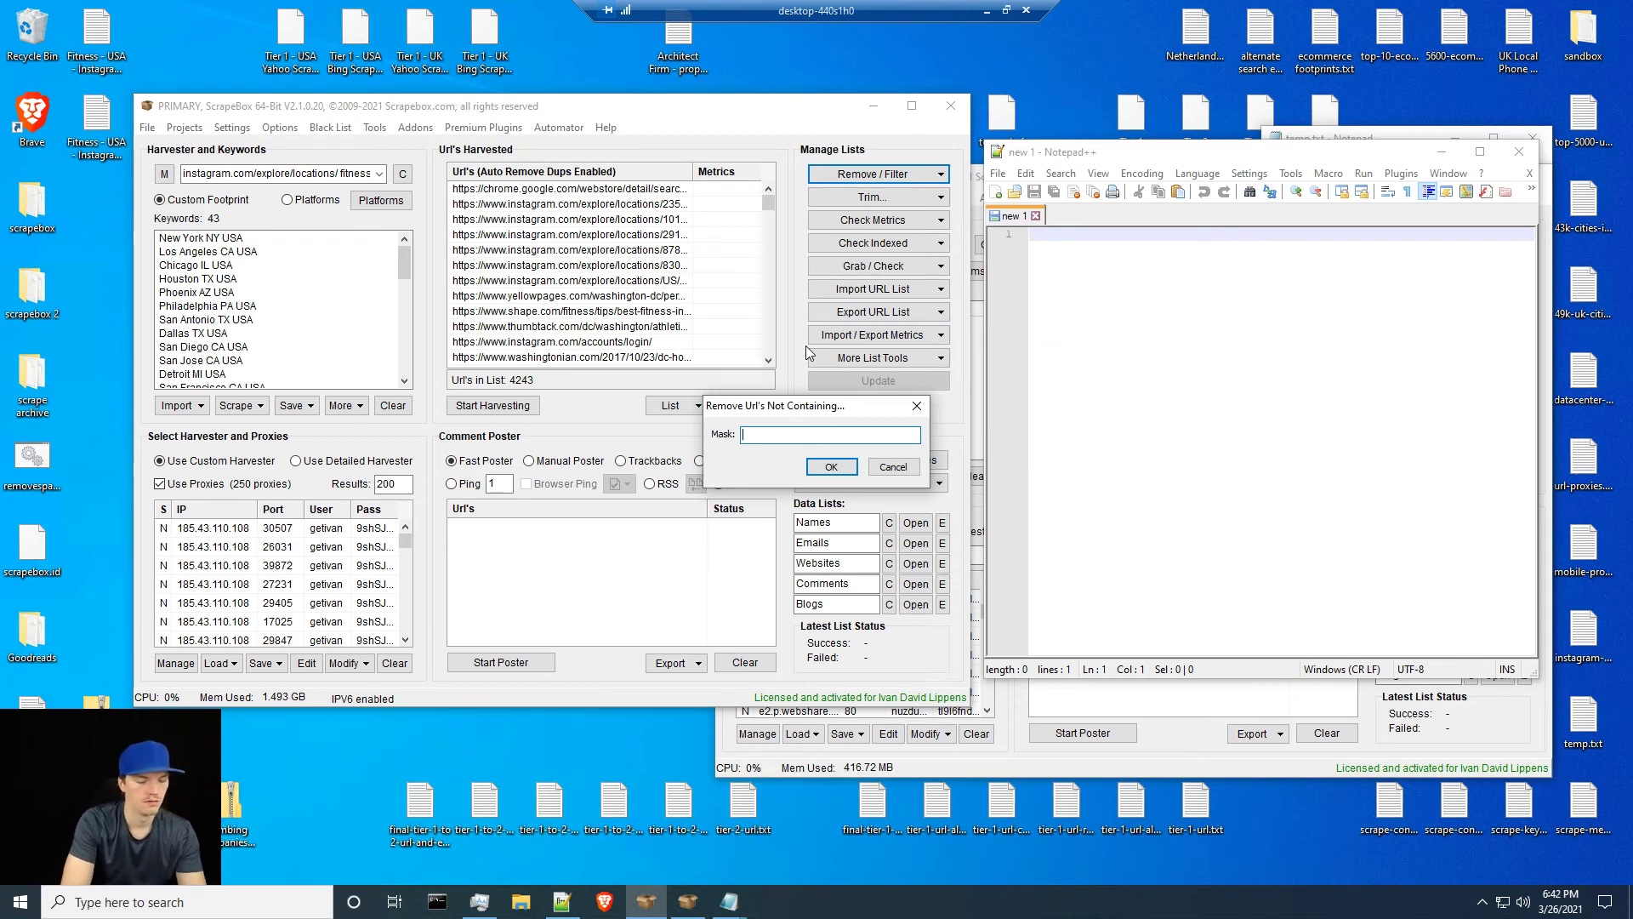
type("instagram.com")
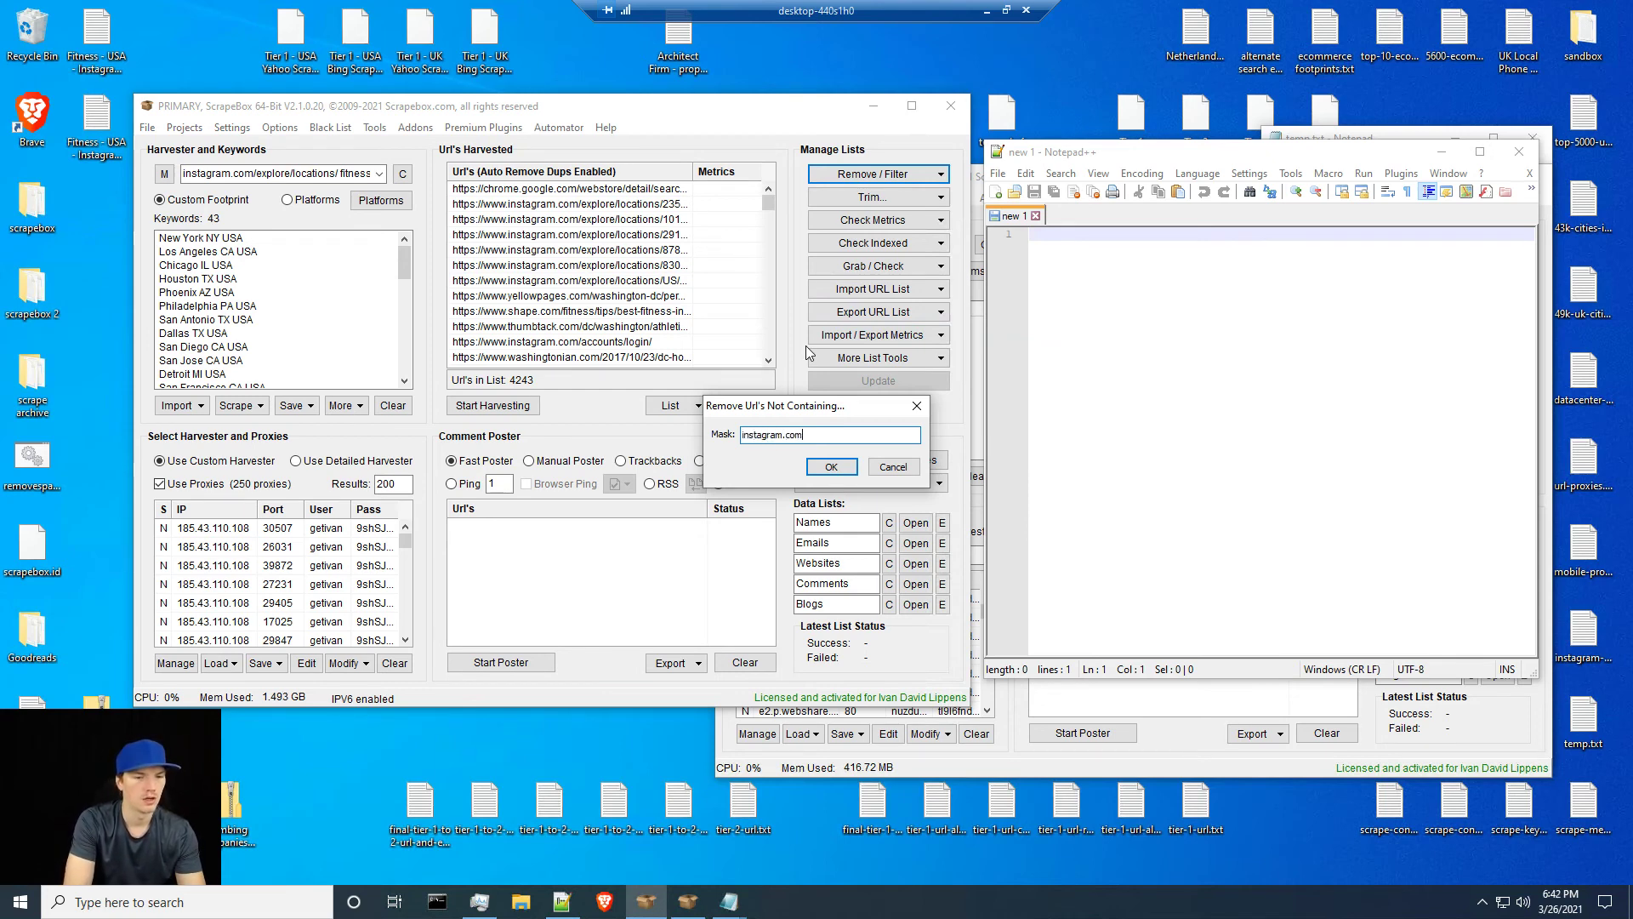
key("Return")
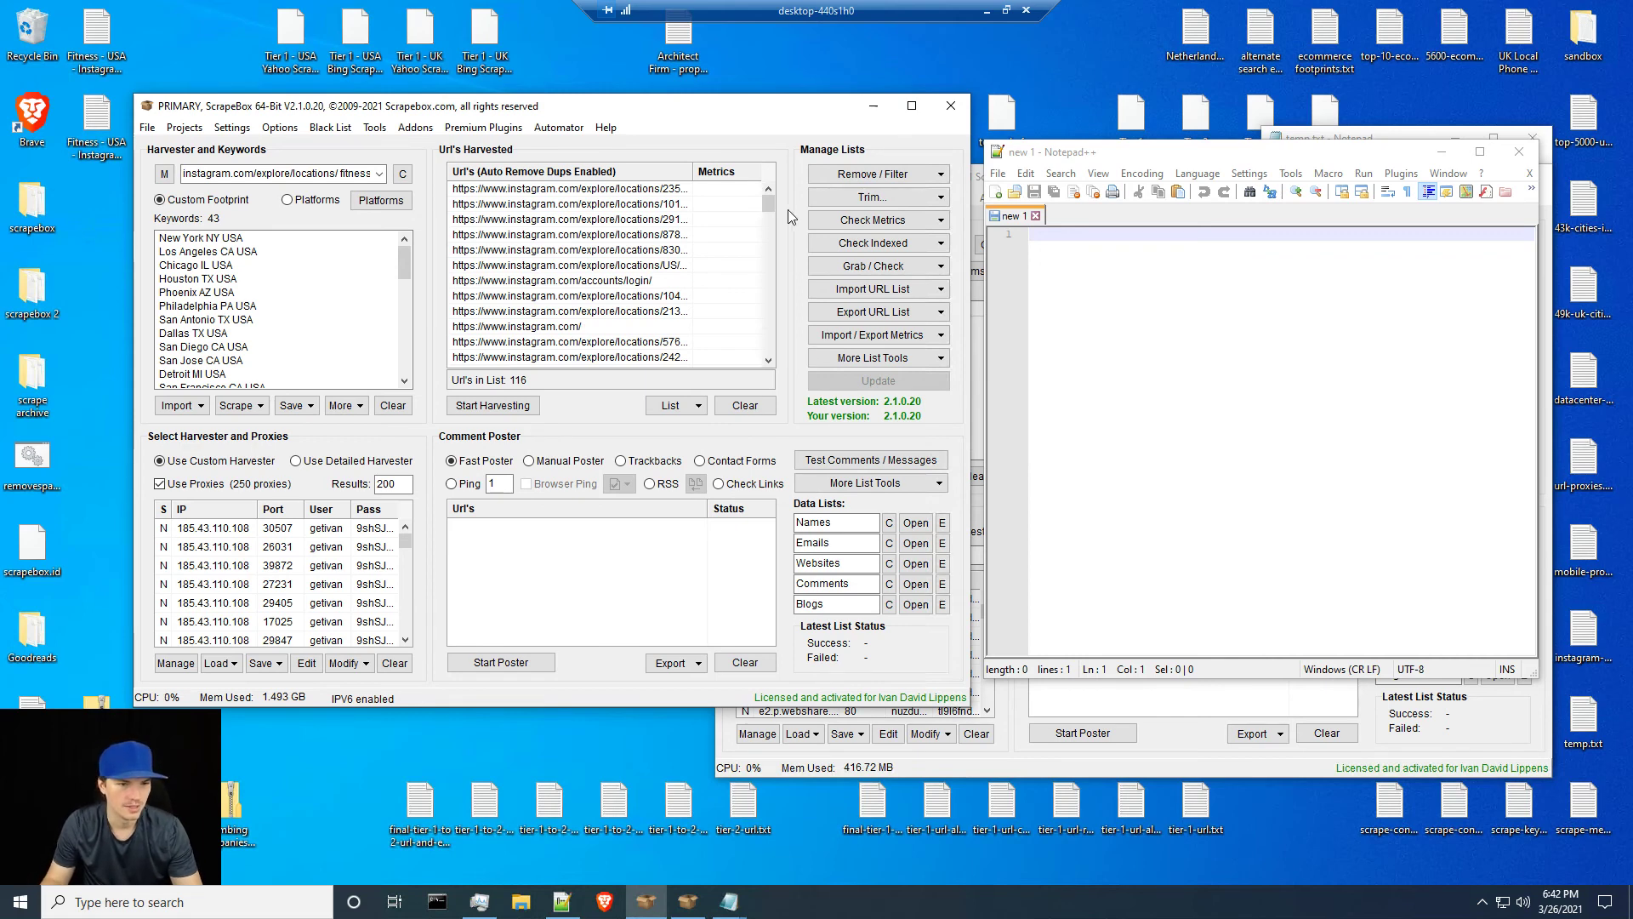
mouse_move(767, 208)
left_mouse_down()
mouse_move(767, 379)
mouse_move(768, 197)
left_mouse_up()
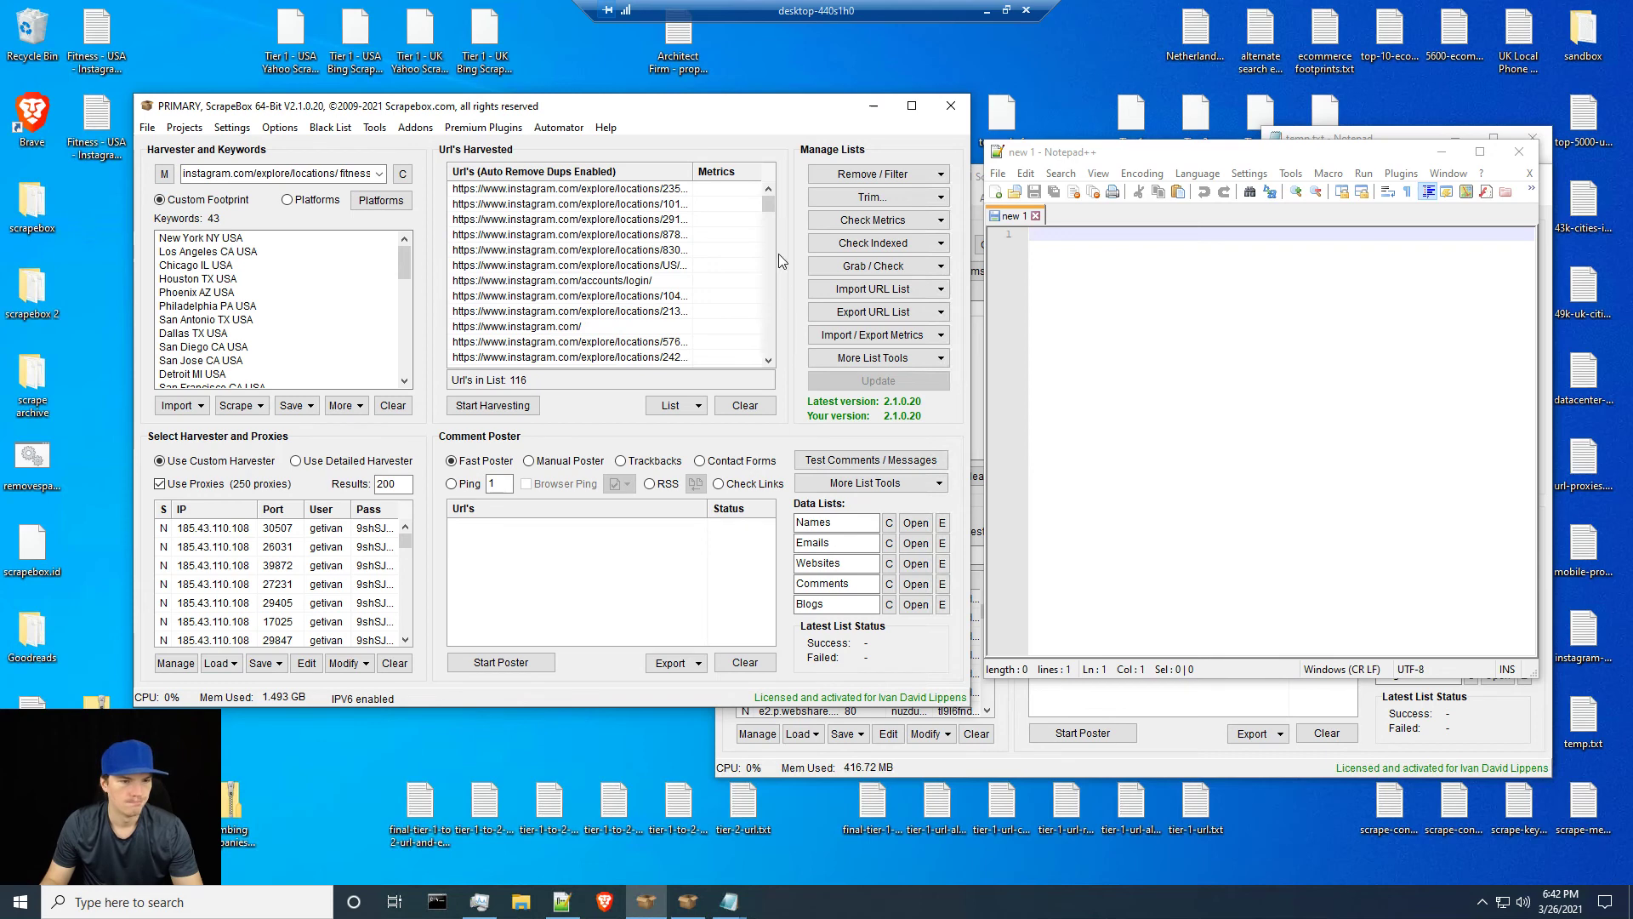
left_click_drag(770, 204, 759, 364)
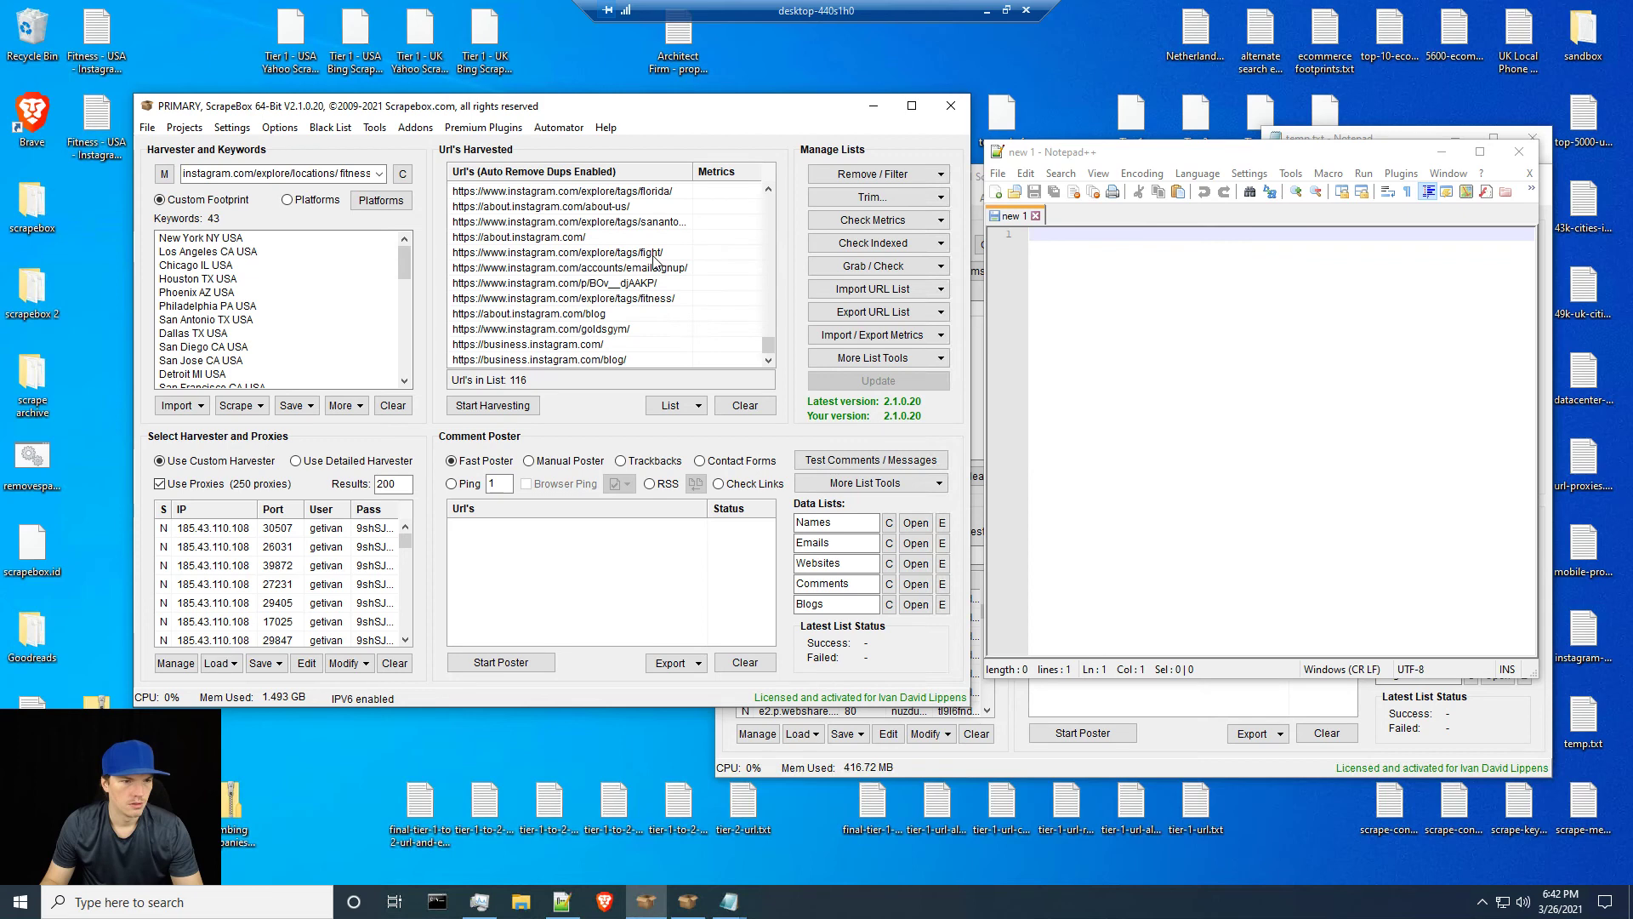
Copy the entries of "Fitness - USA - Instagram Scrape - Scrubbed - URL and Email.txt" into the ALTERNATE ScrapeBox instance's URL list.
right_click(97, 121)
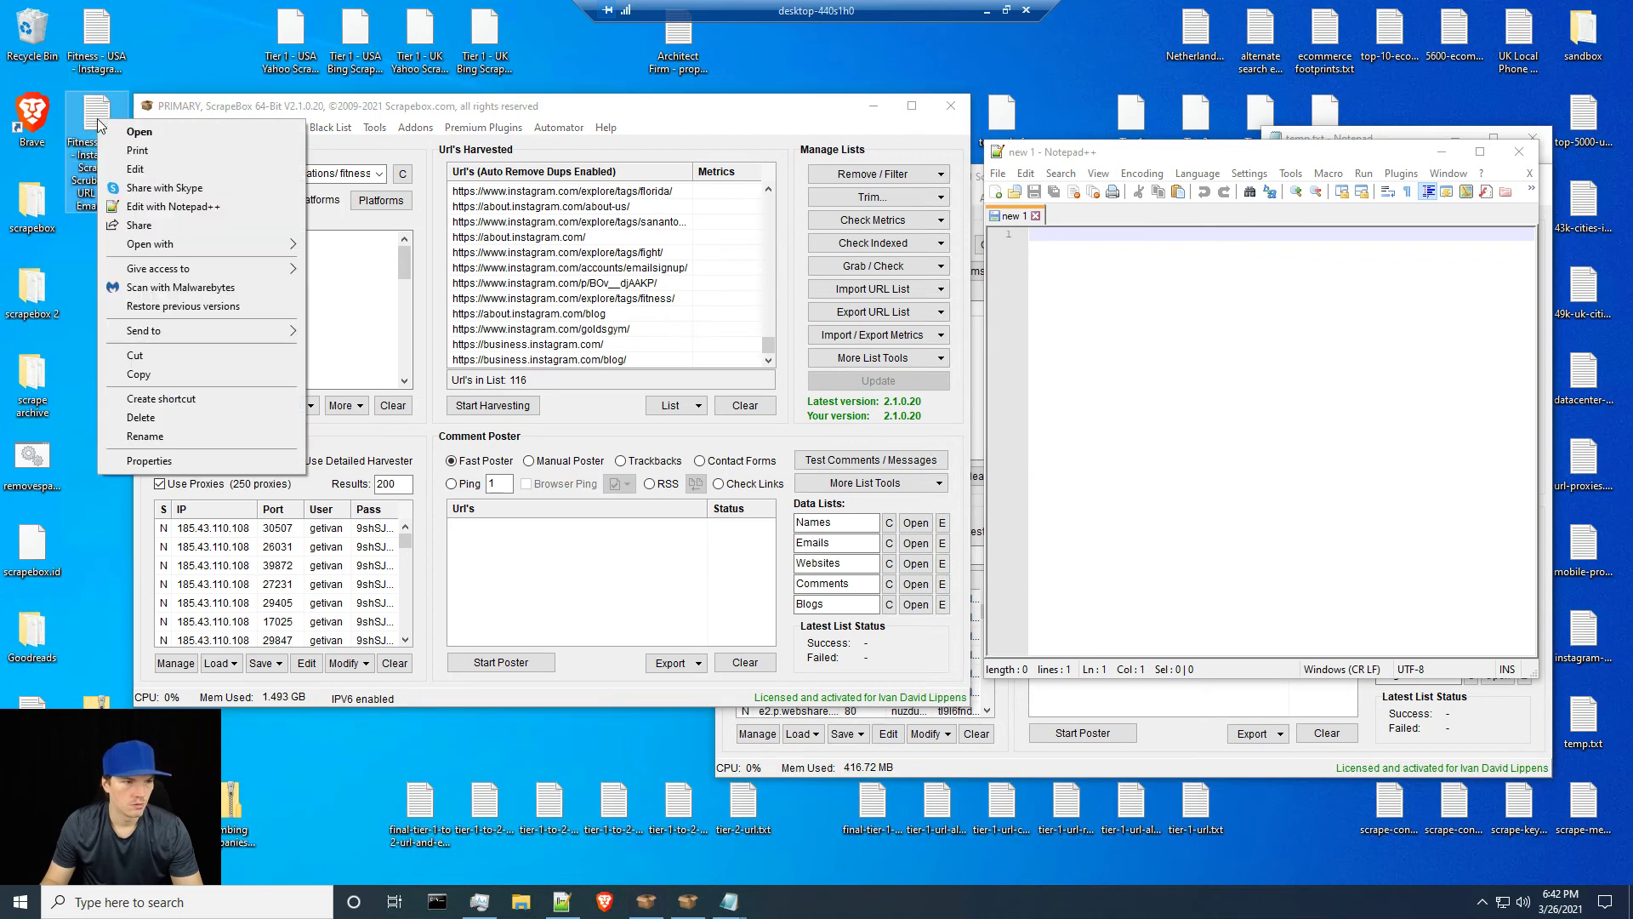
left_click(147, 209)
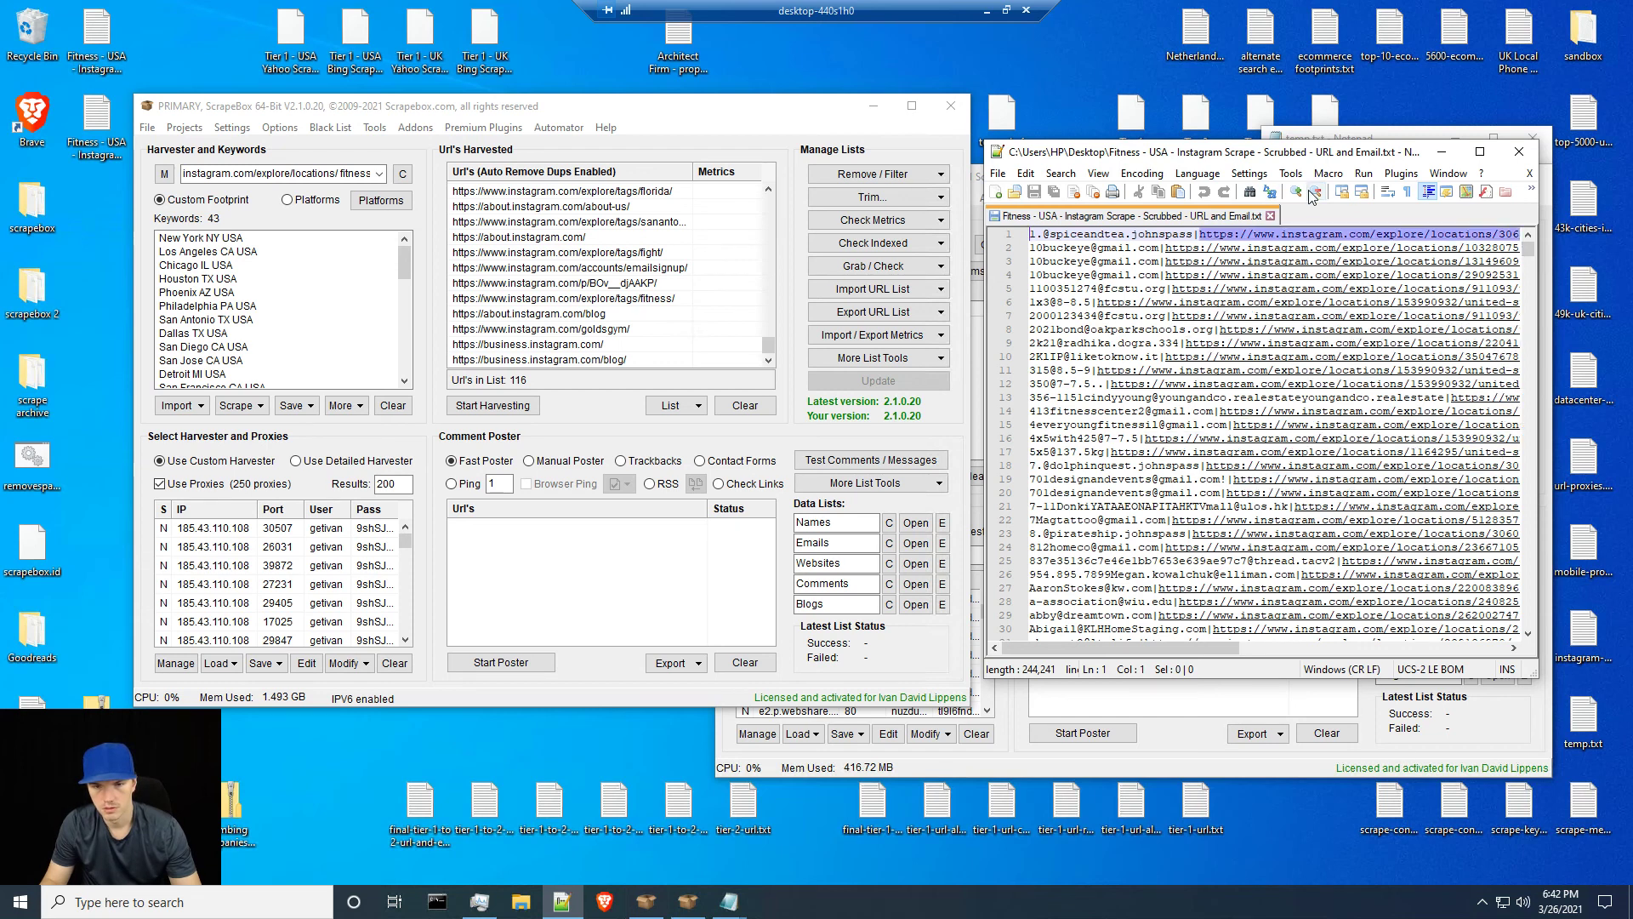
left_click(1270, 216)
left_click(1199, 733)
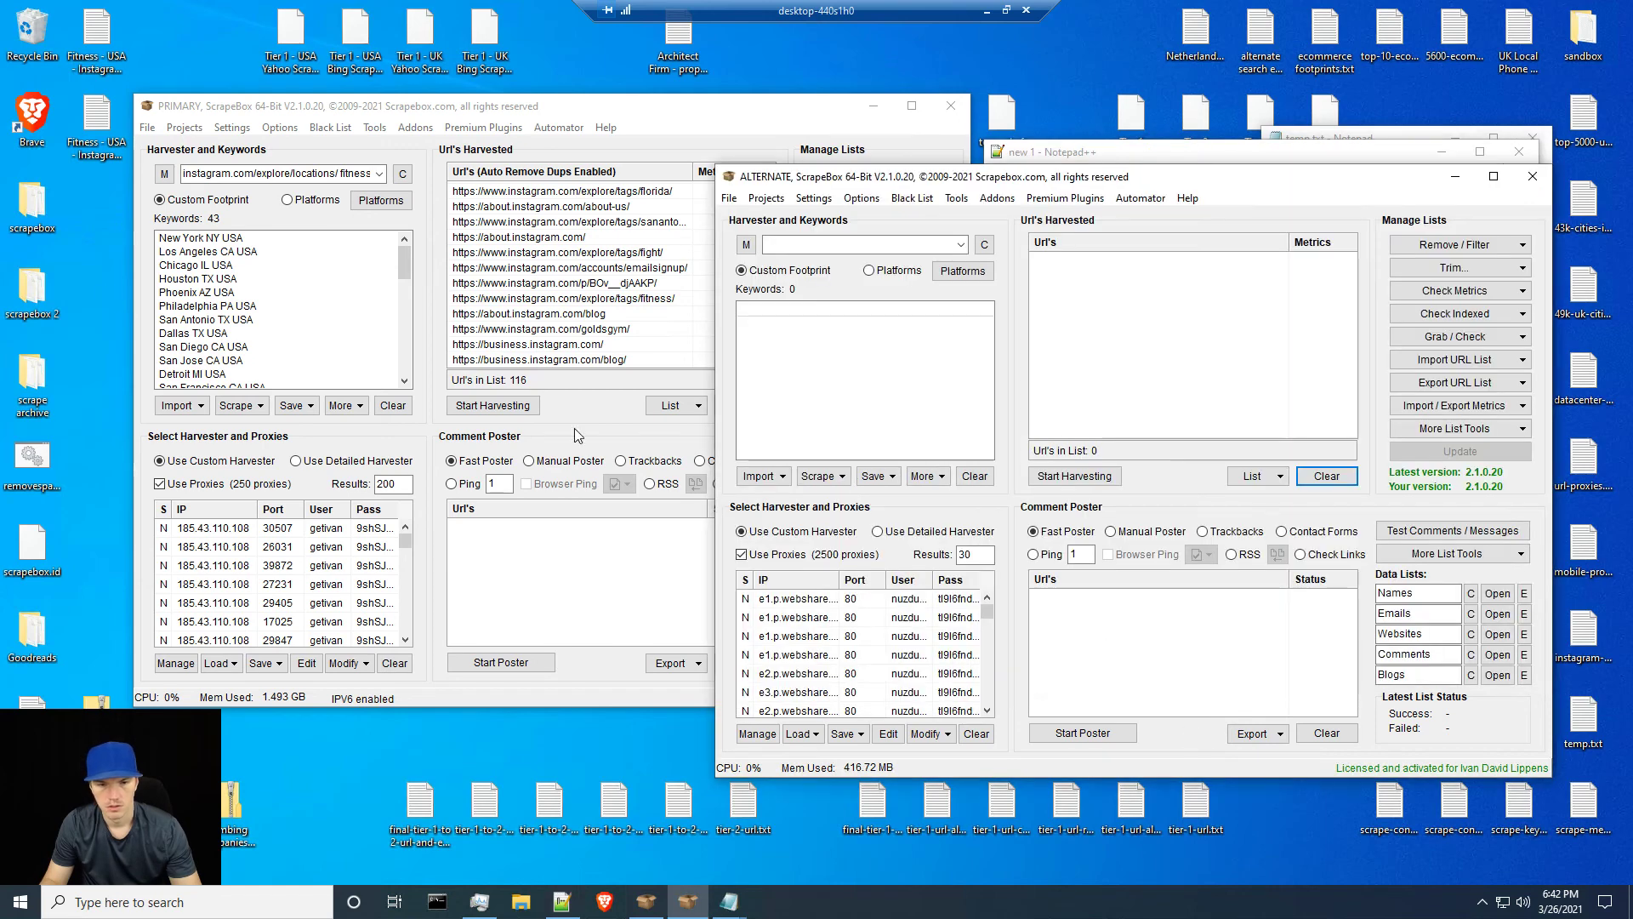
left_click(1449, 246)
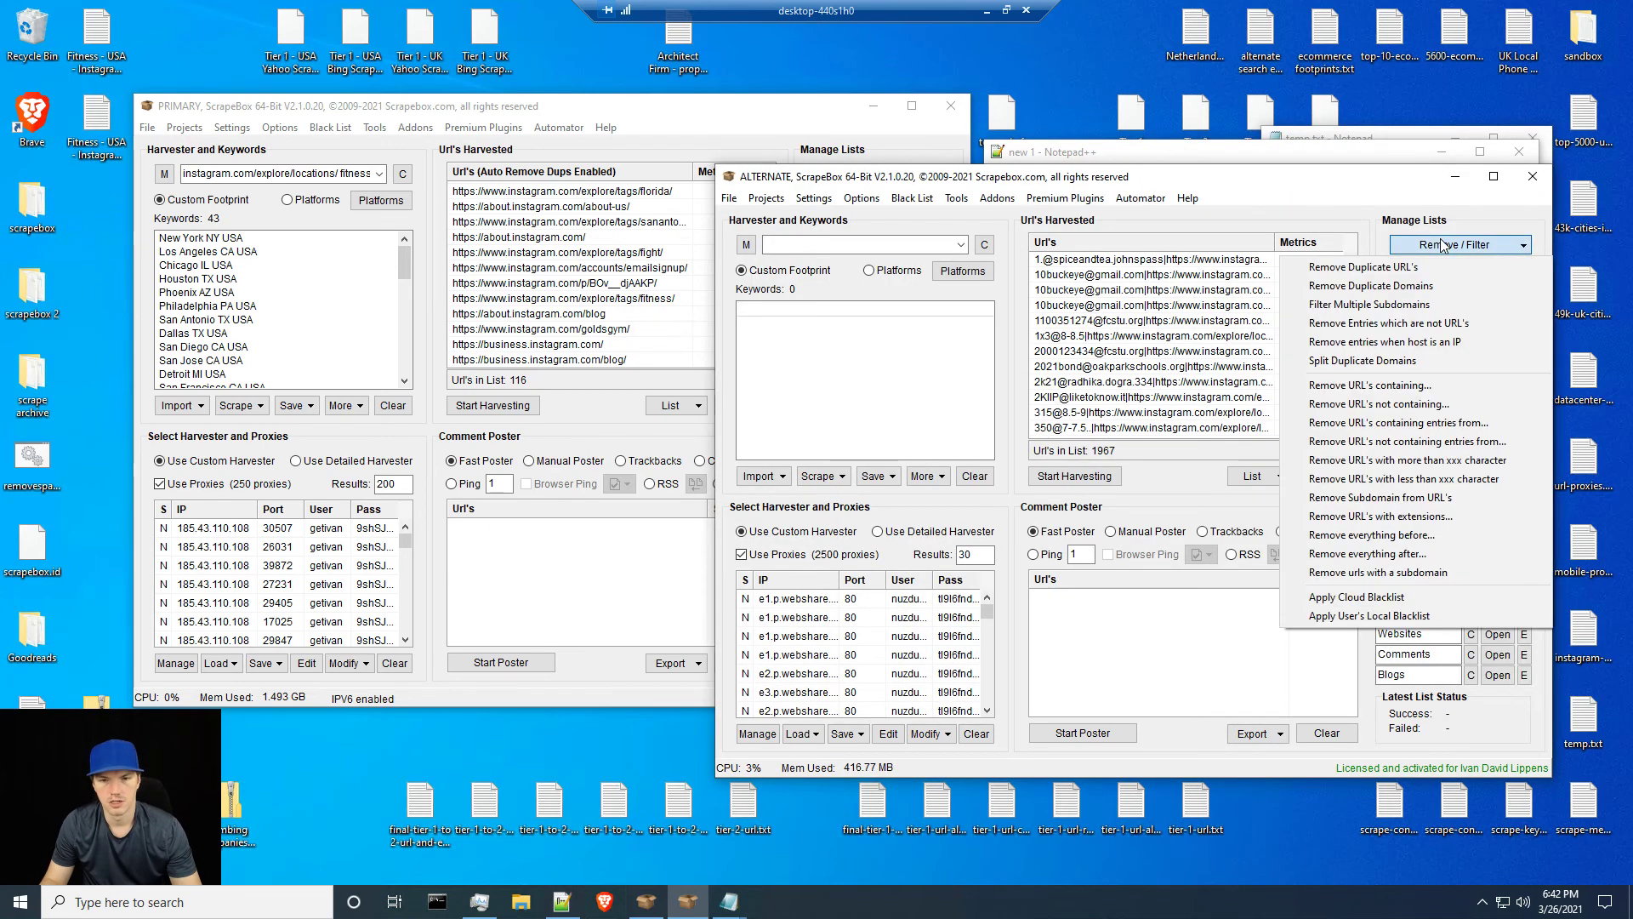
left_click(1398, 406)
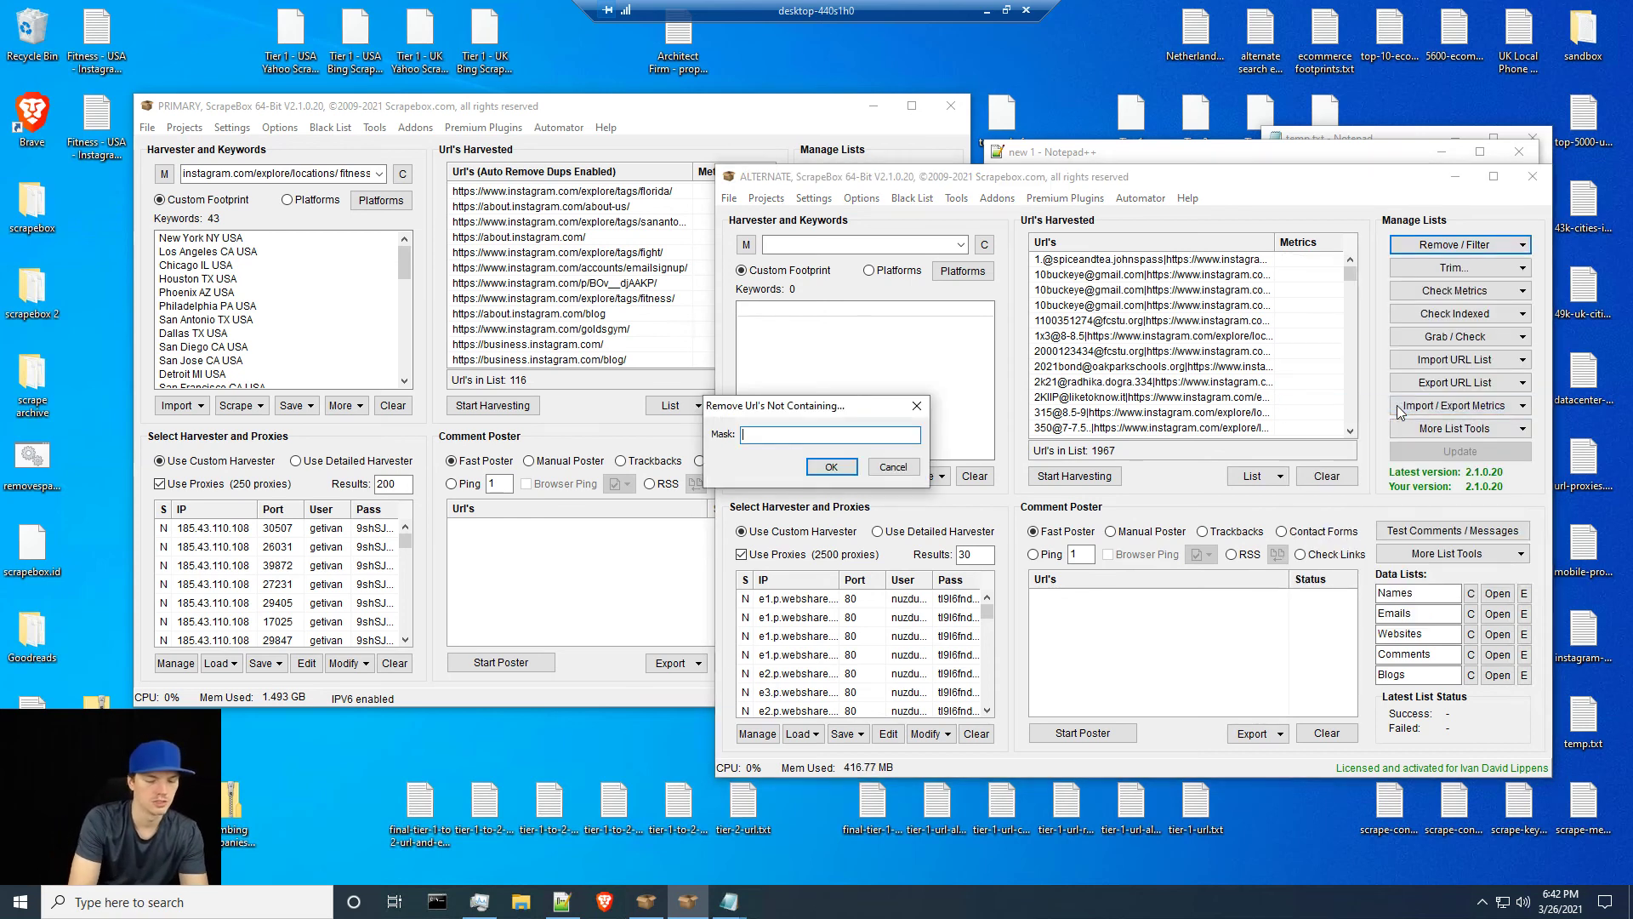
type("@gmail")
key("Return")
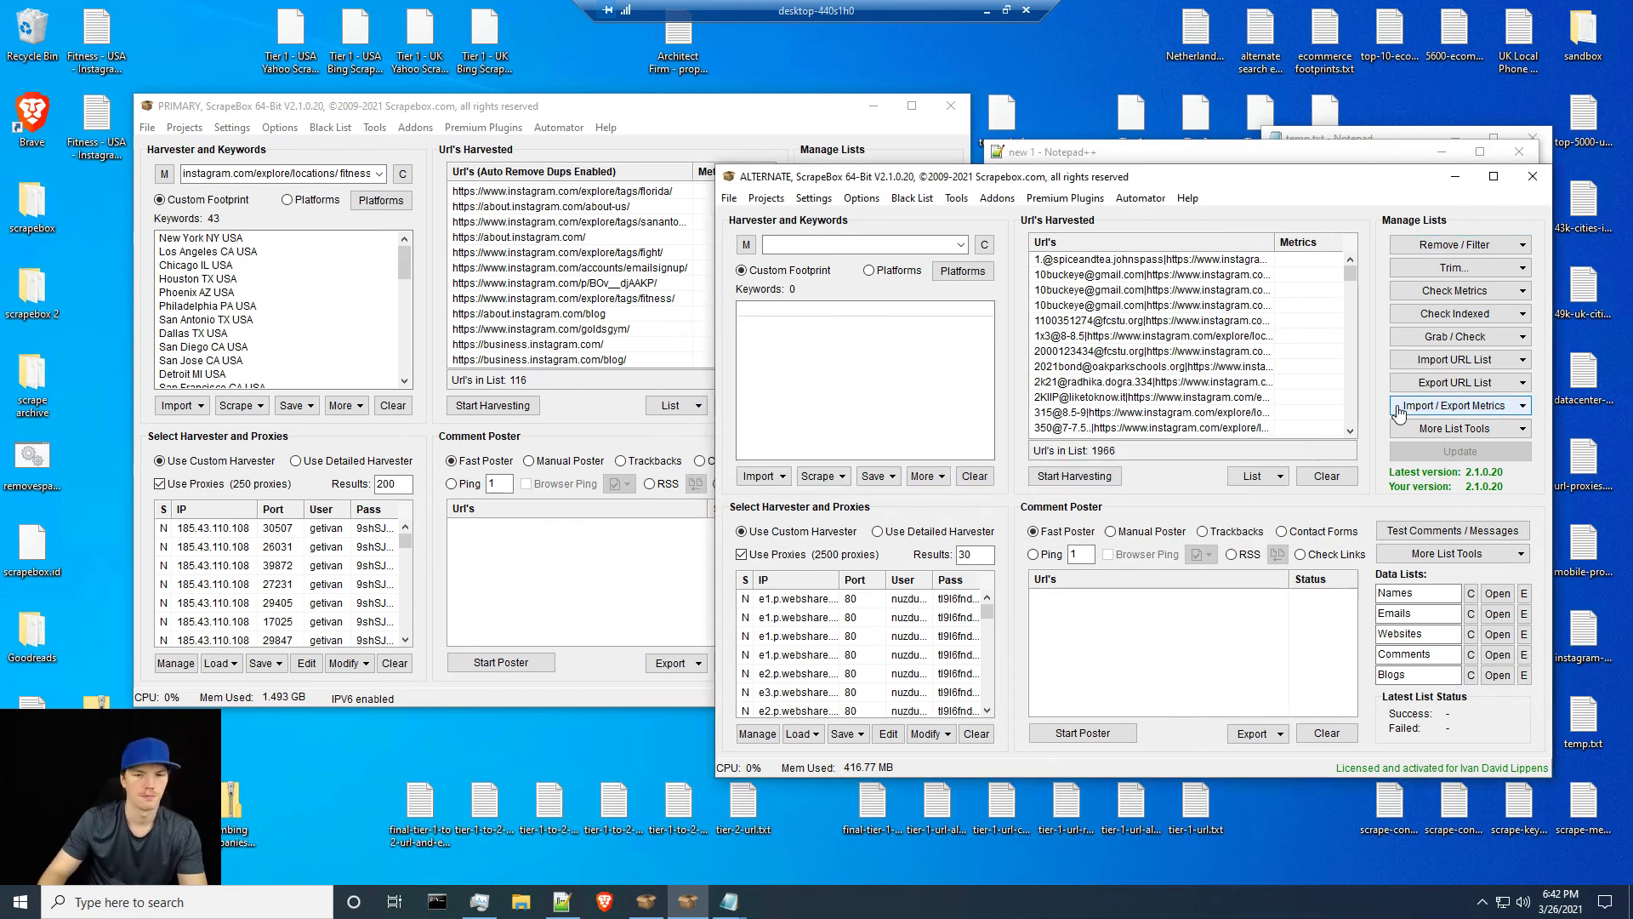
left_click(1325, 479)
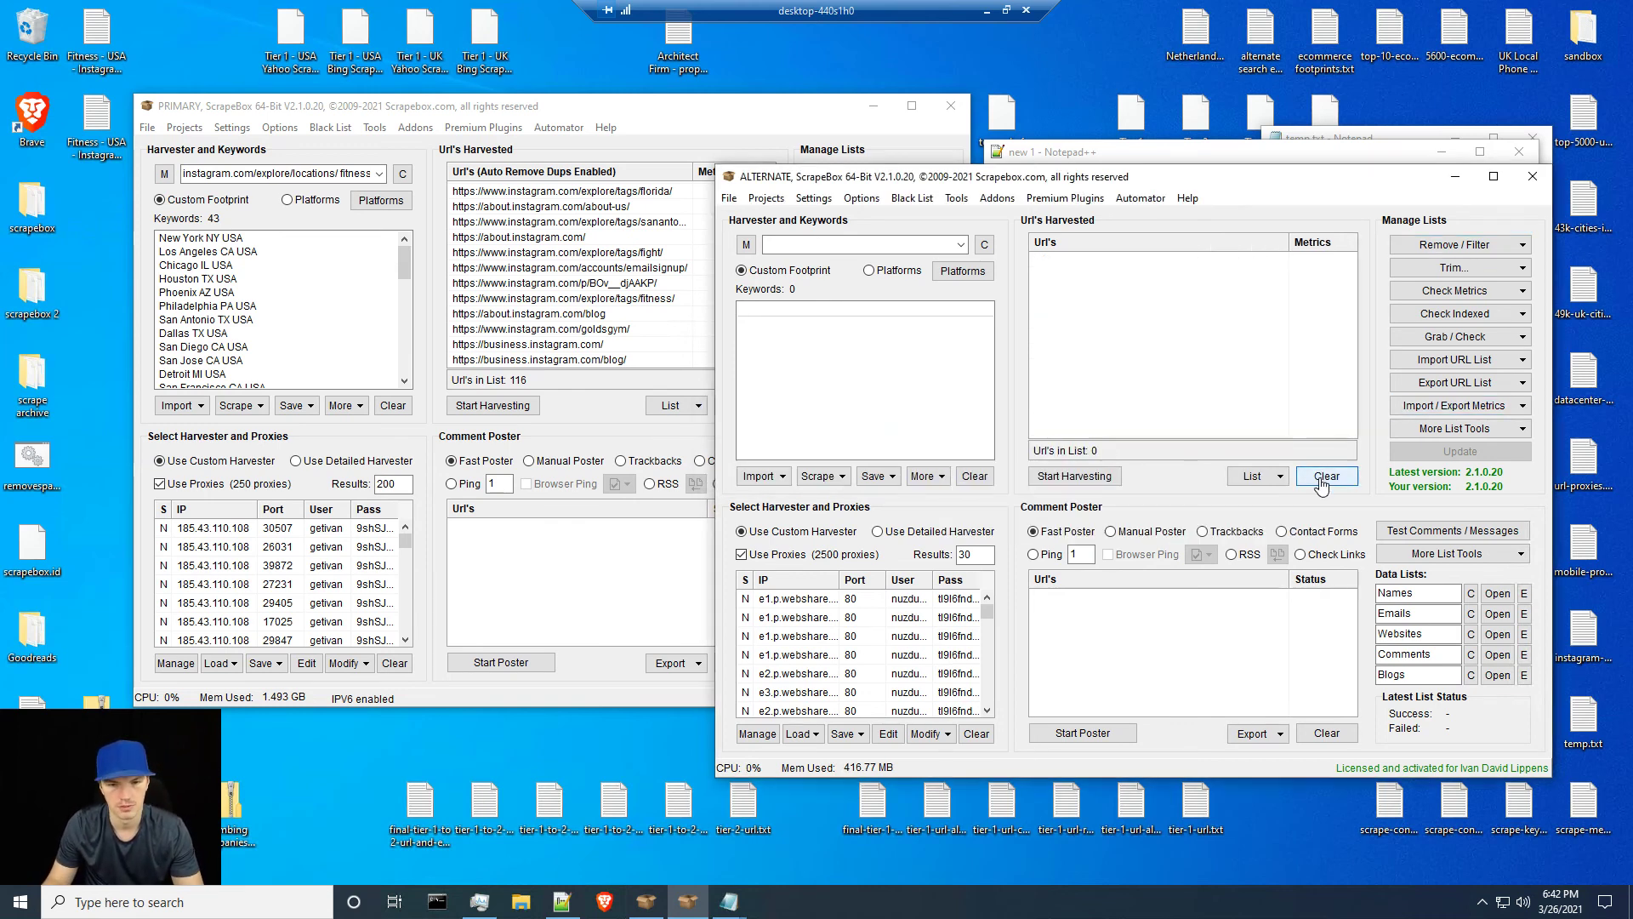
Switch back to the PRIMARY ScrapeBox instance and remove every harvested URL not containing "locations".
left_click(584, 427)
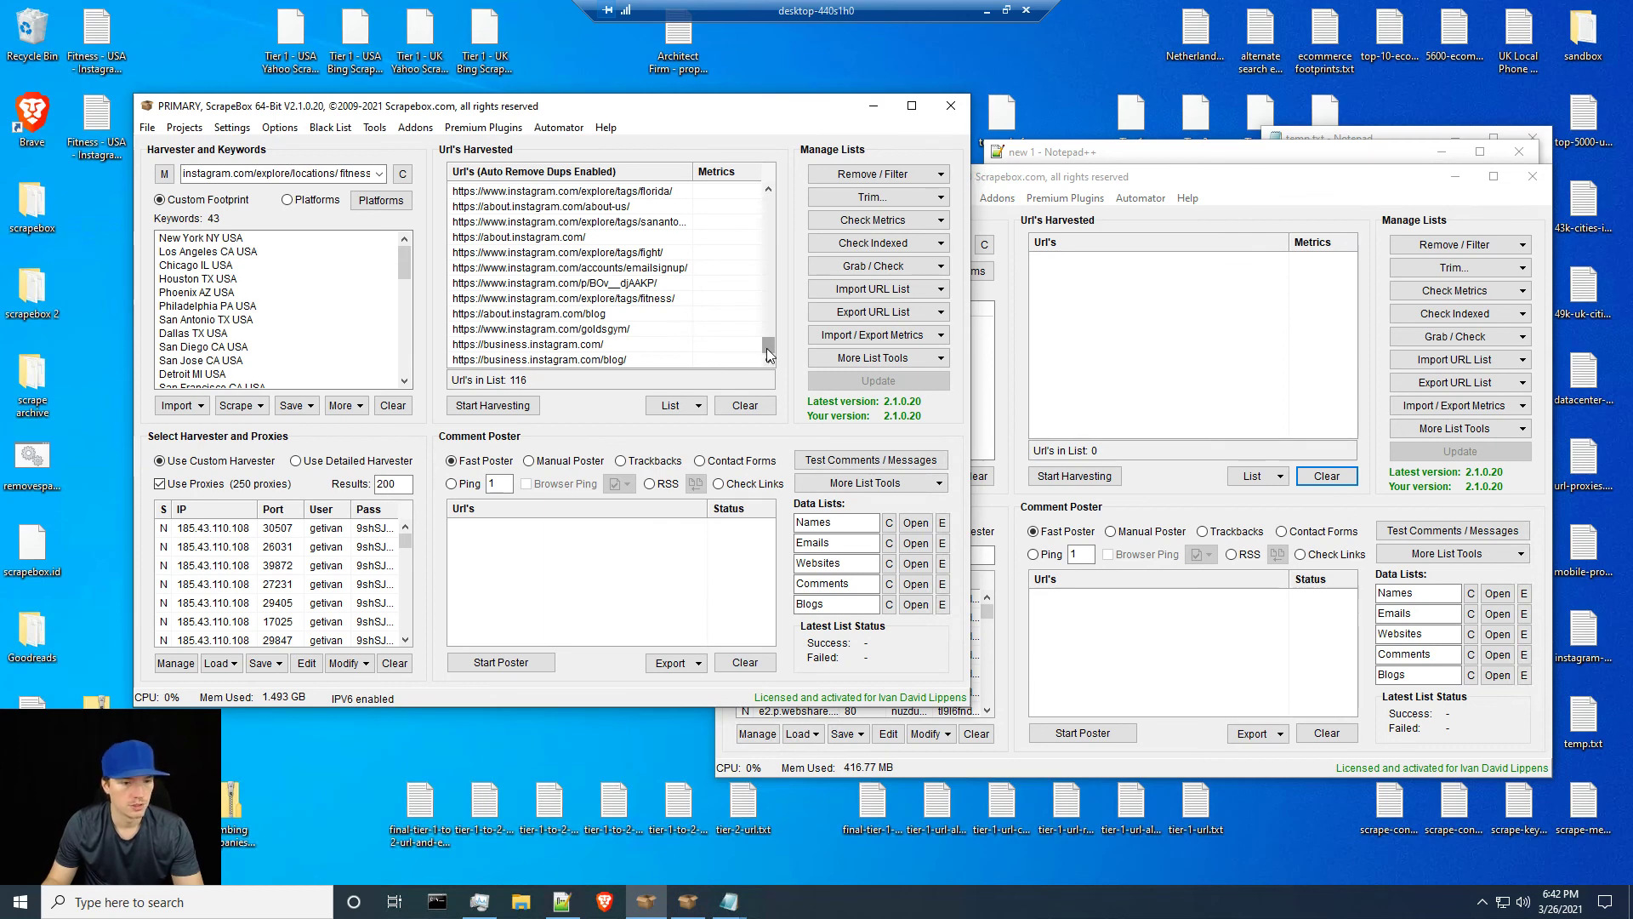
left_click_drag(768, 349, 768, 334)
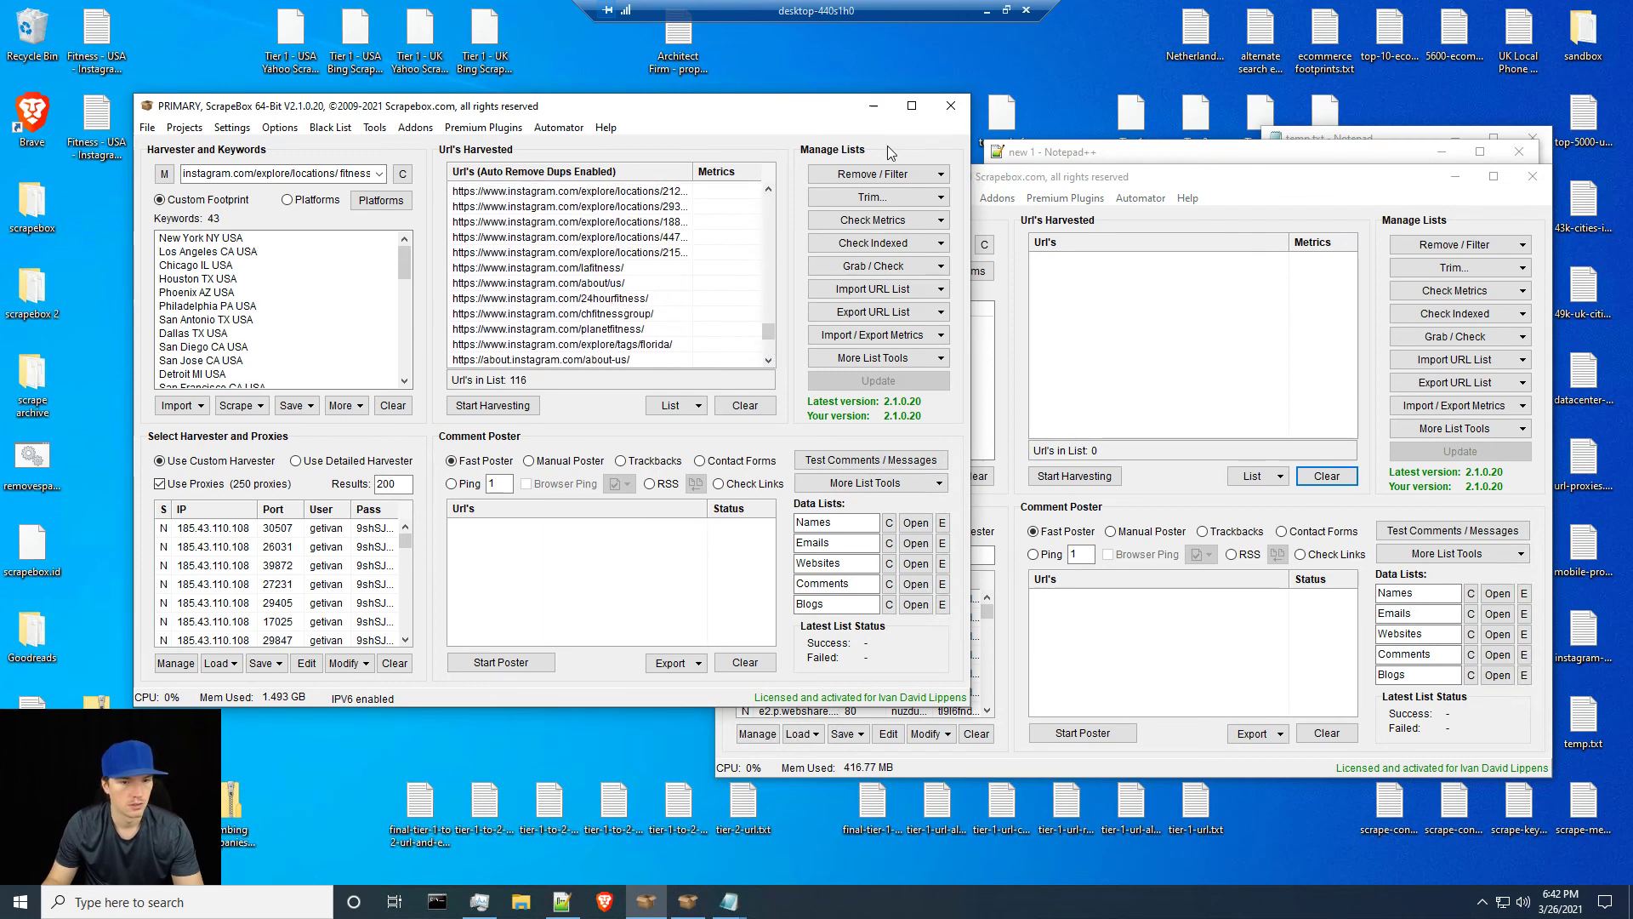
left_click(873, 173)
left_click(898, 334)
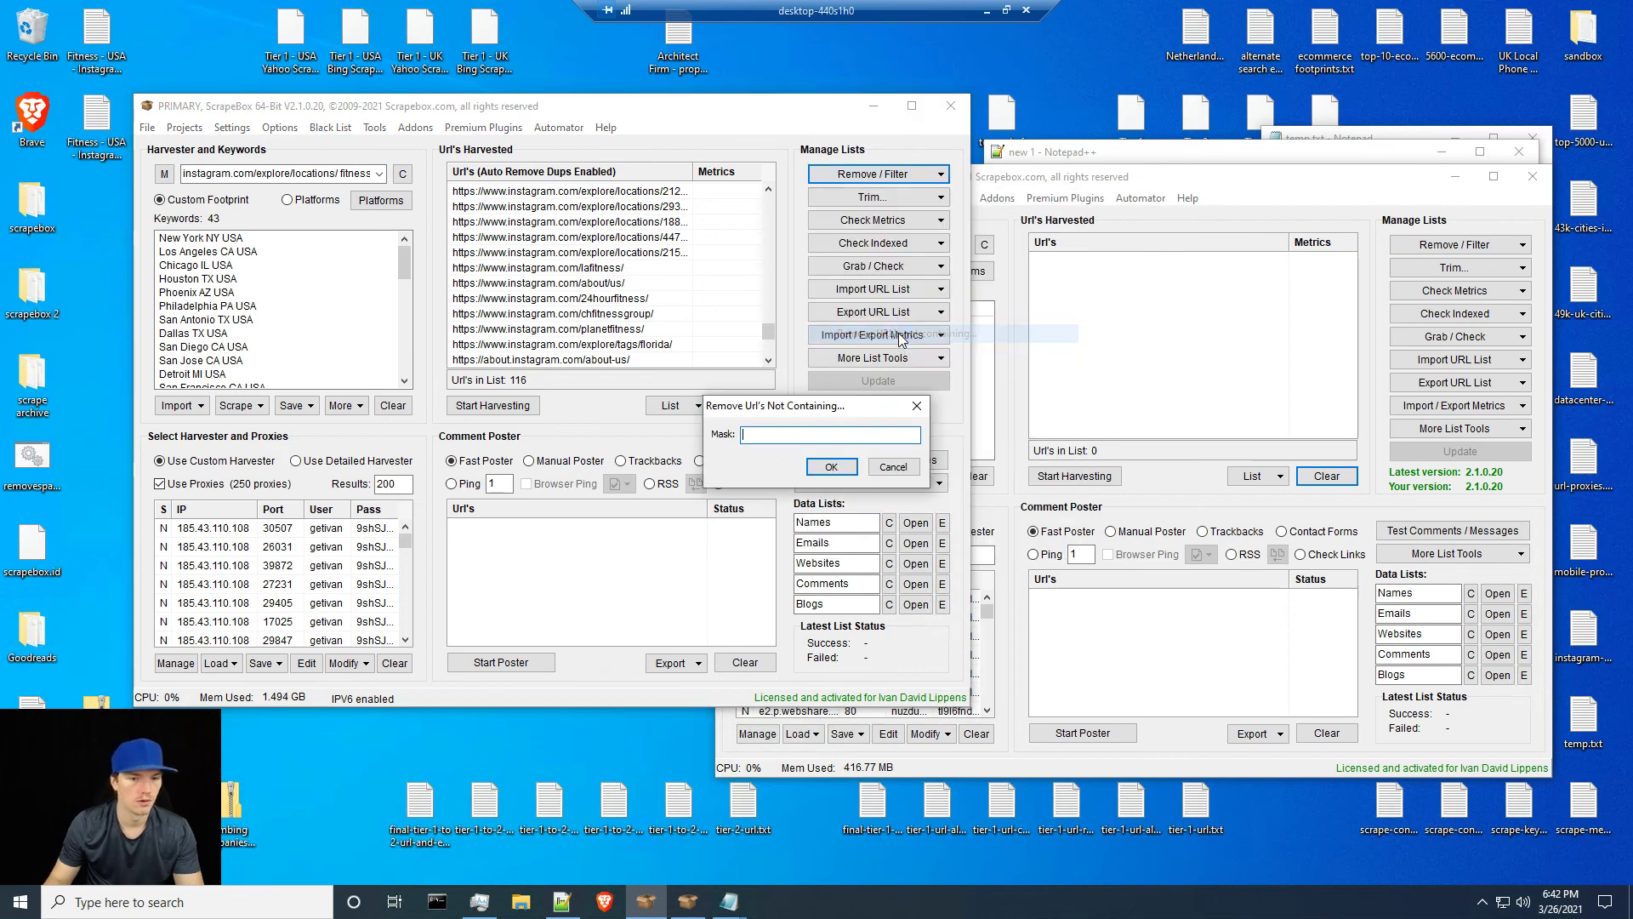
type("locations")
key("Return")
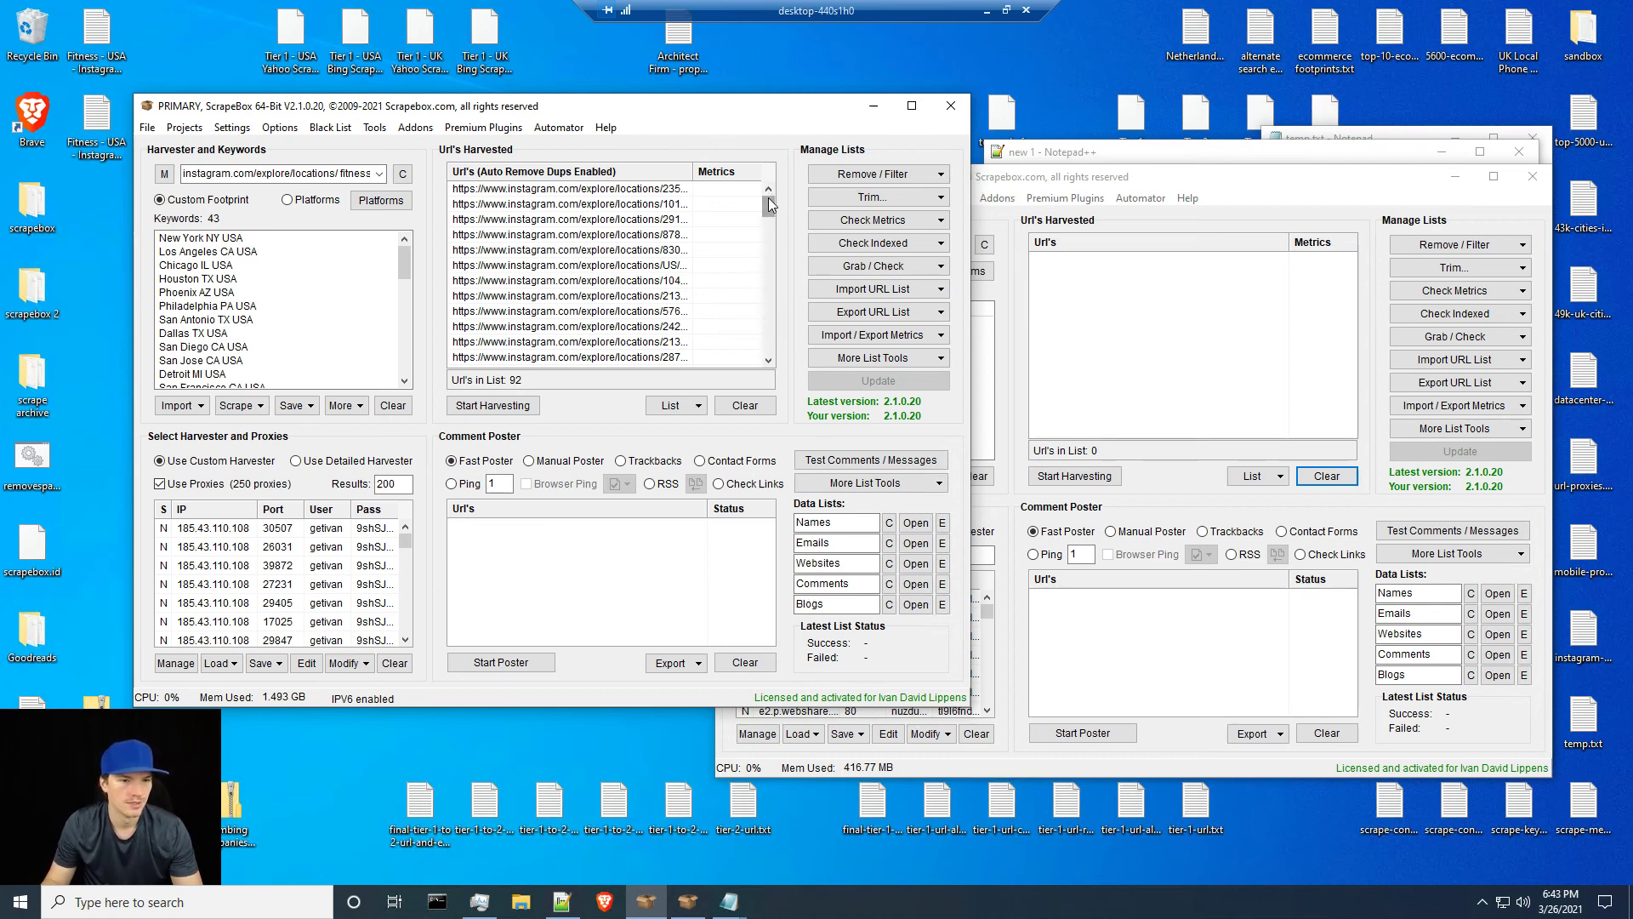
Take the remote desktop session out of full screen so it runs in a window.
left_click(1007, 11)
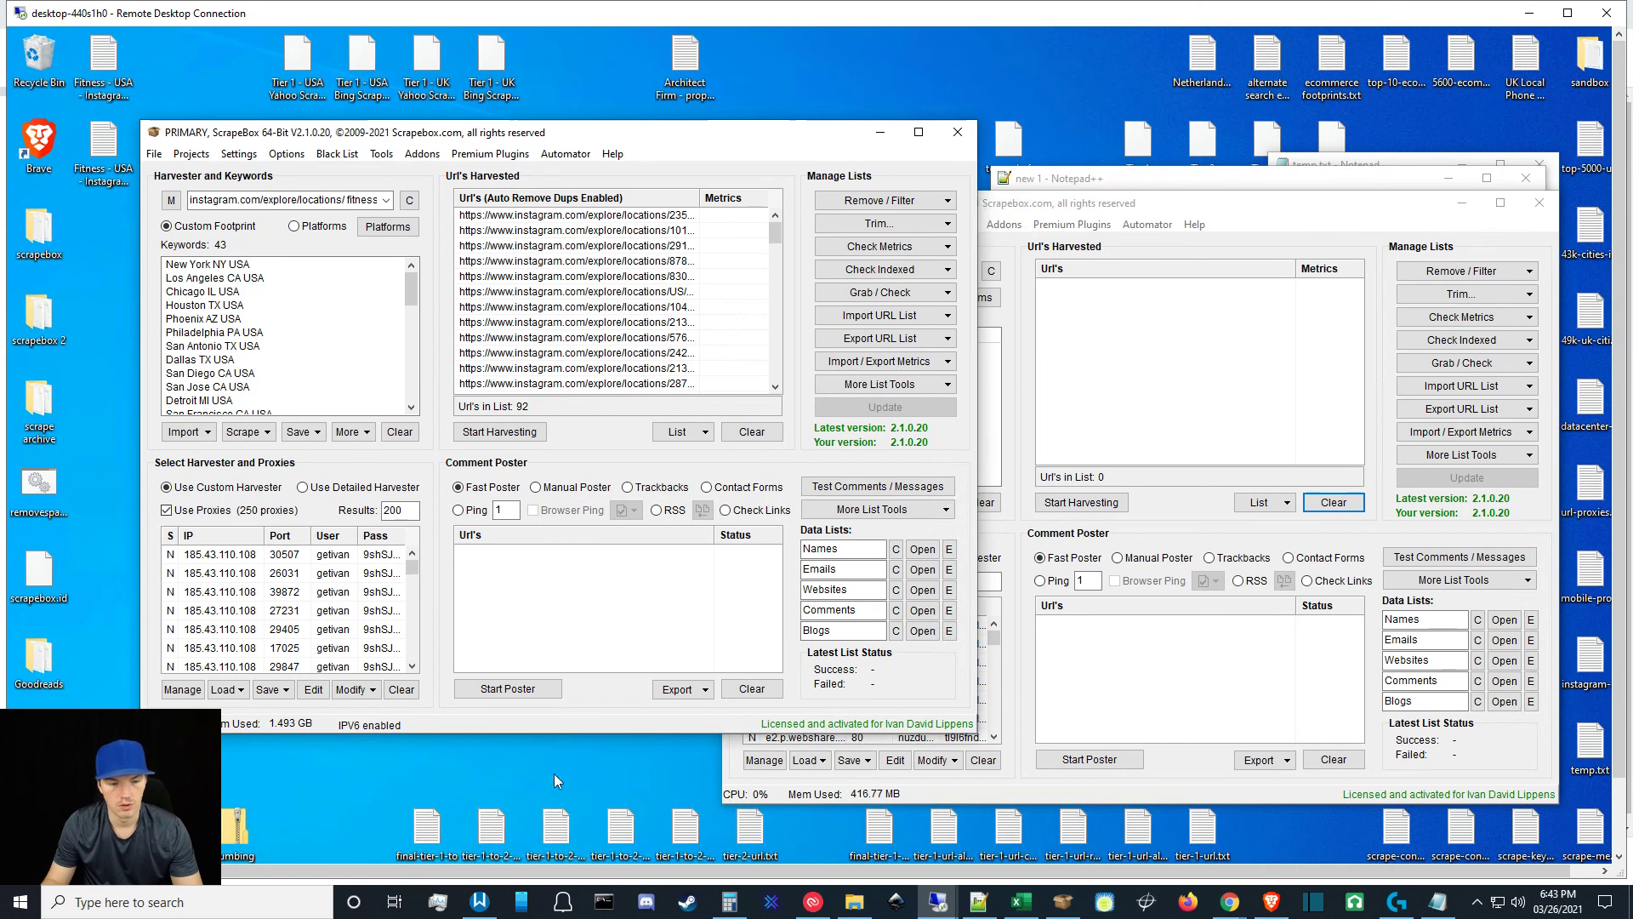
left_click(580, 743)
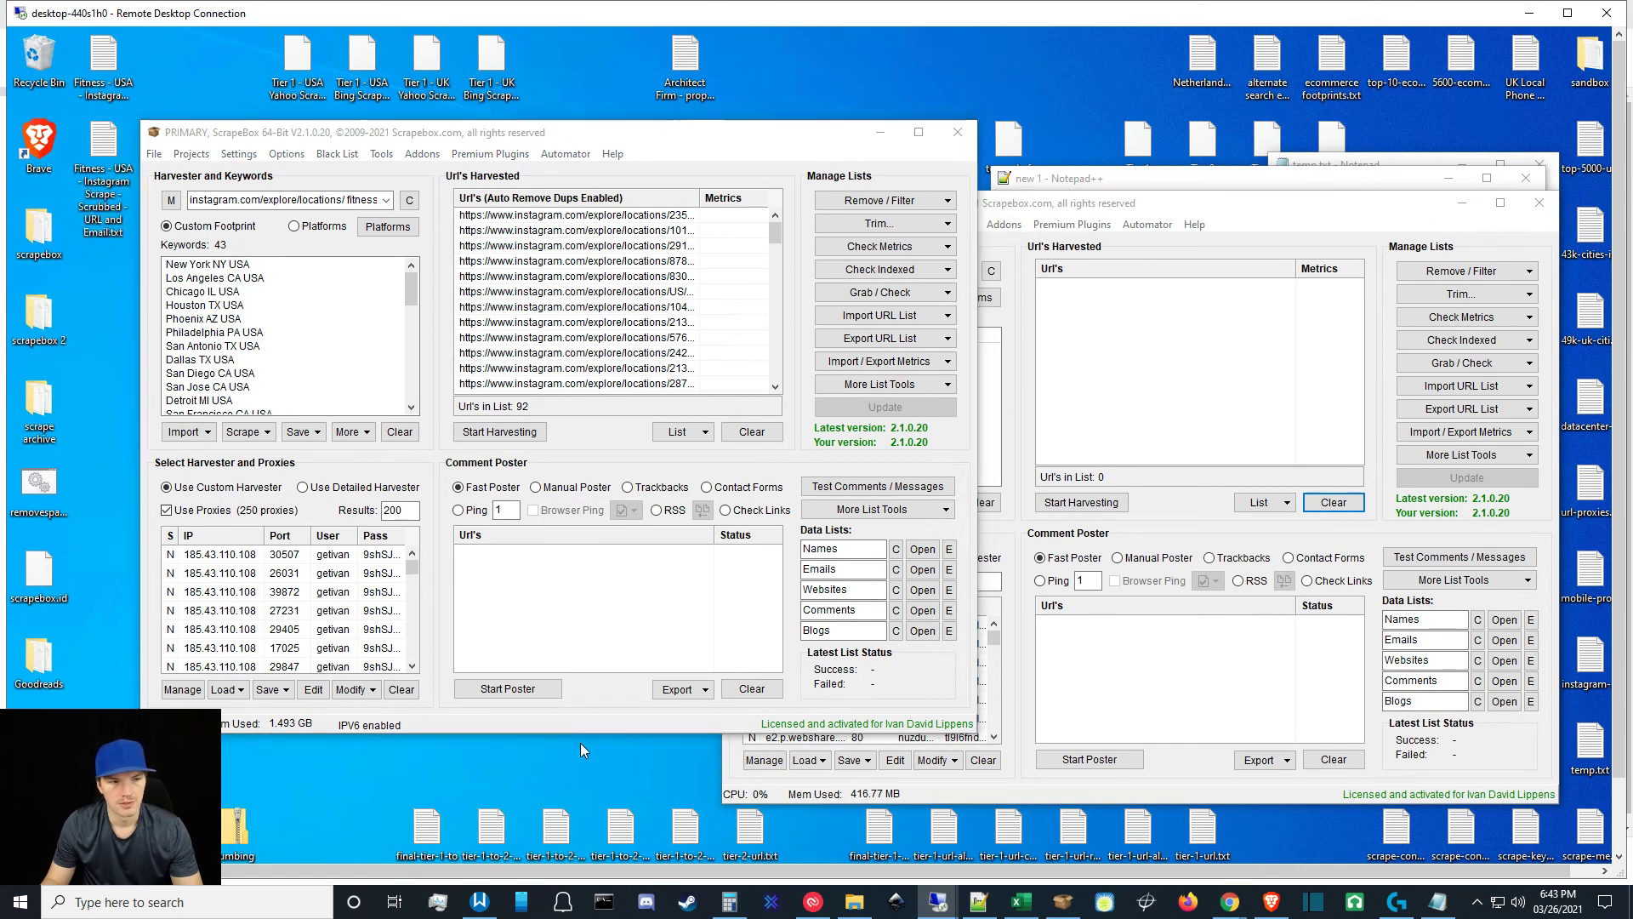
left_click(1590, 243)
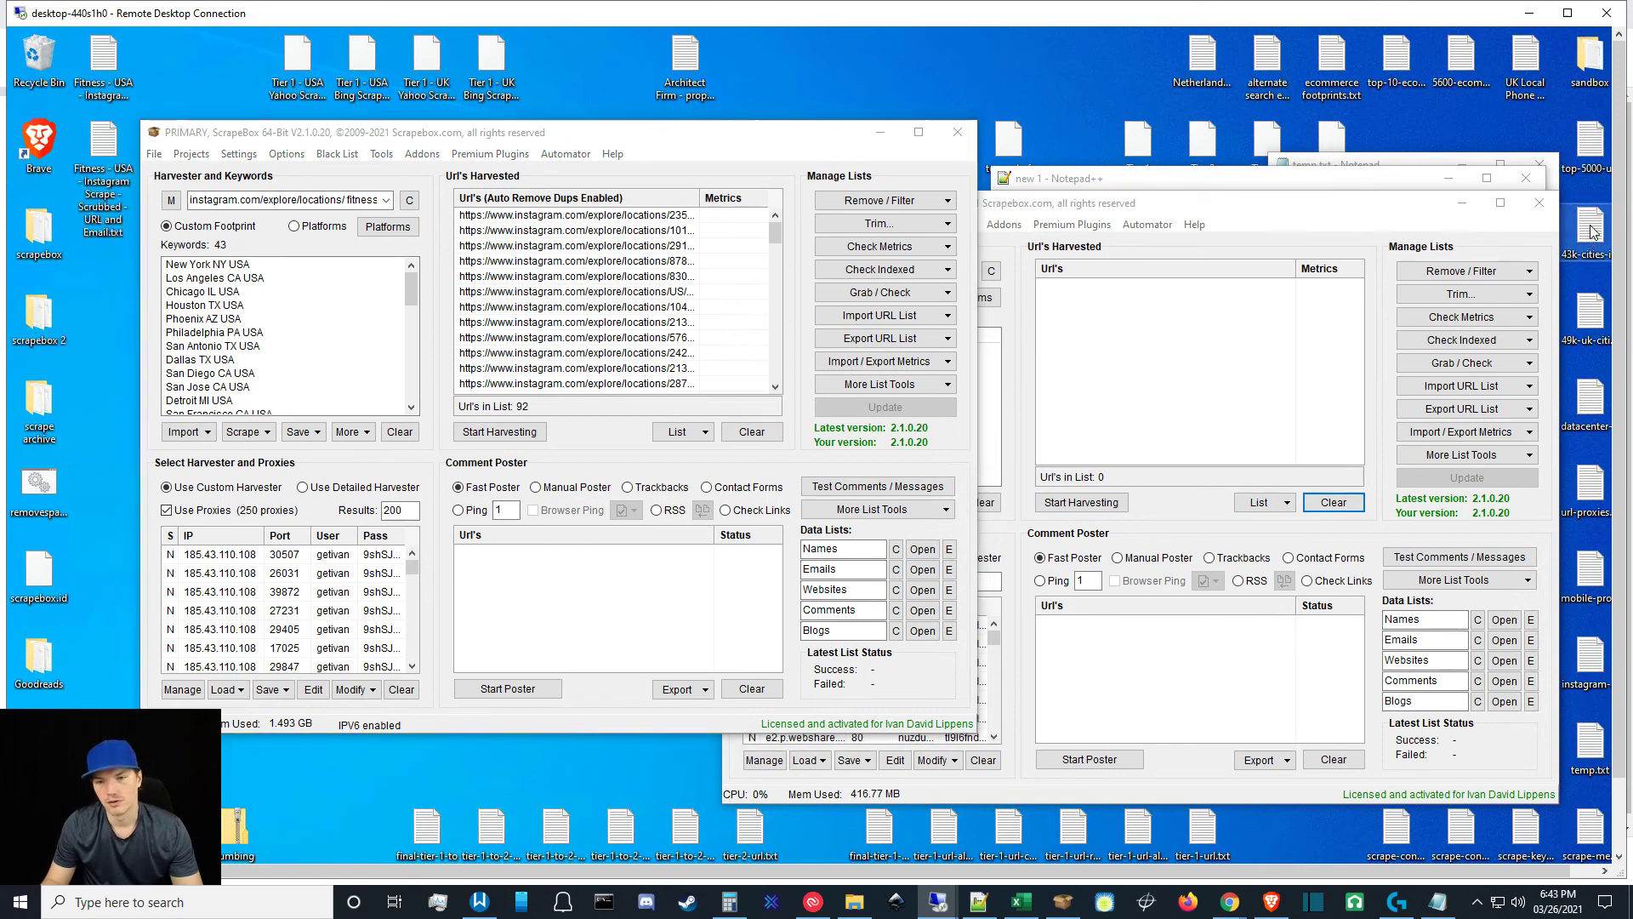
left_click(581, 752)
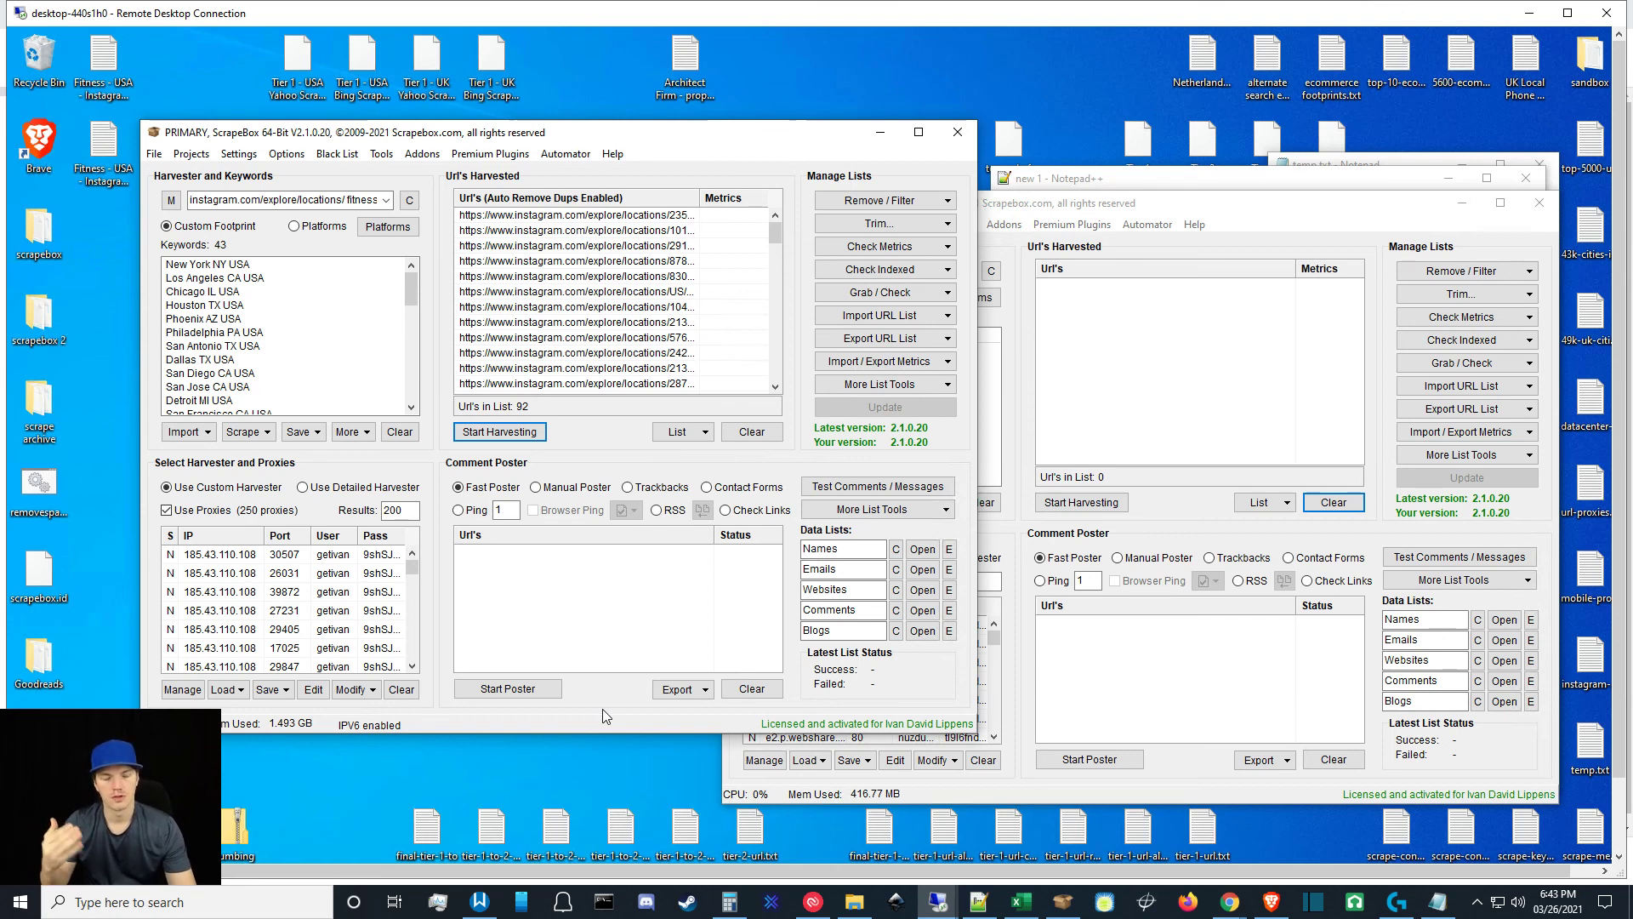
left_click(908, 293)
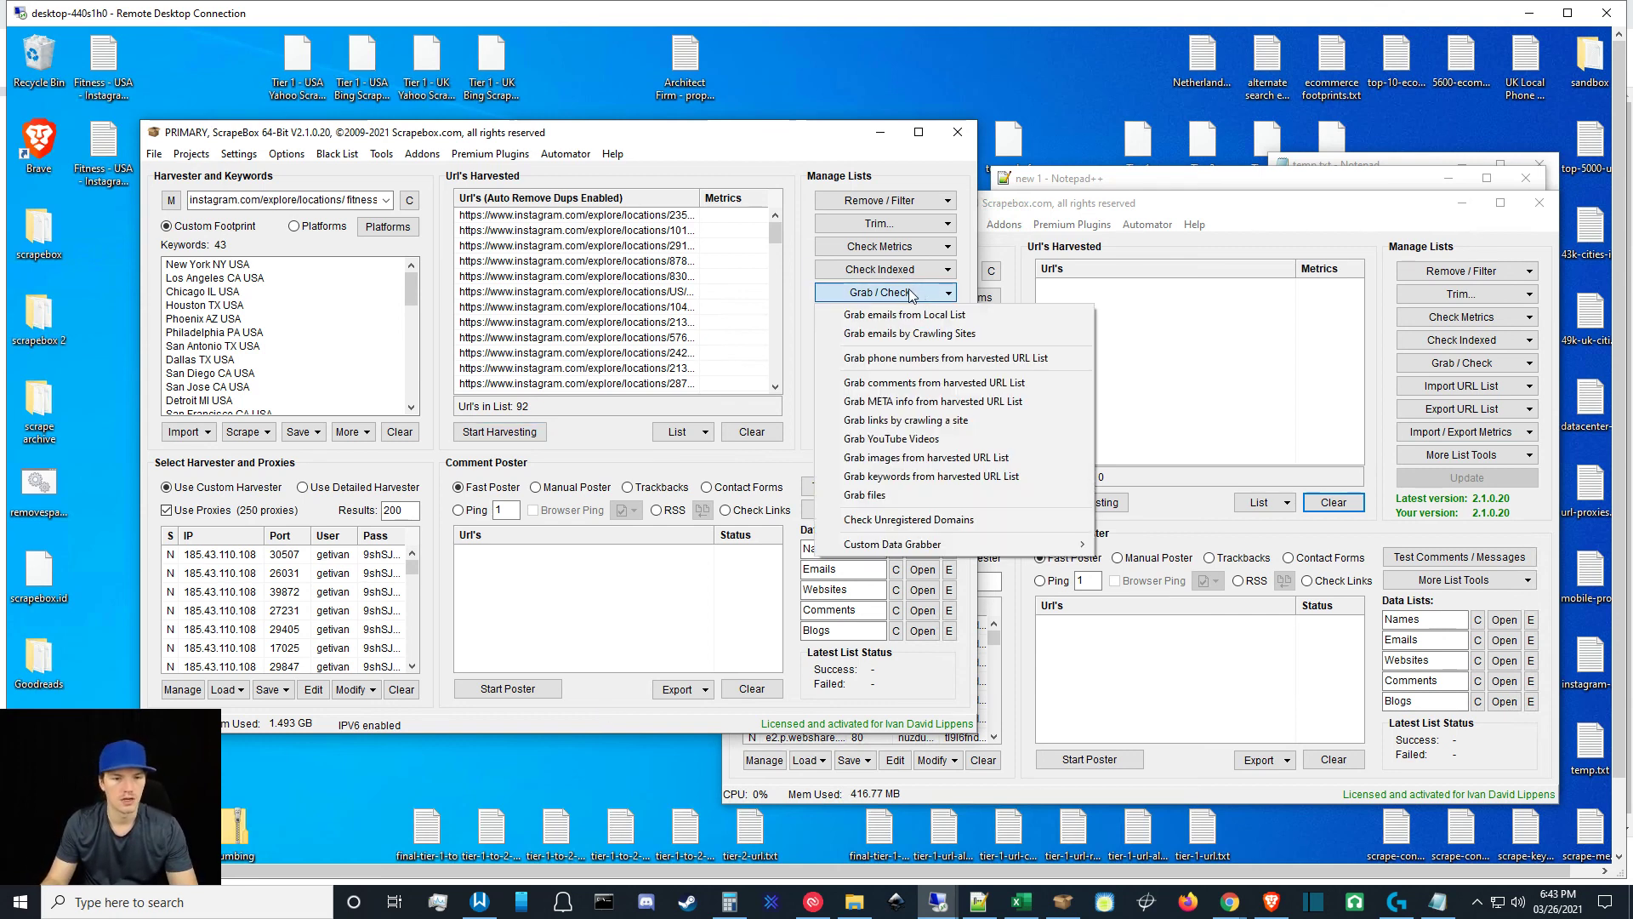
left_click(795, 303)
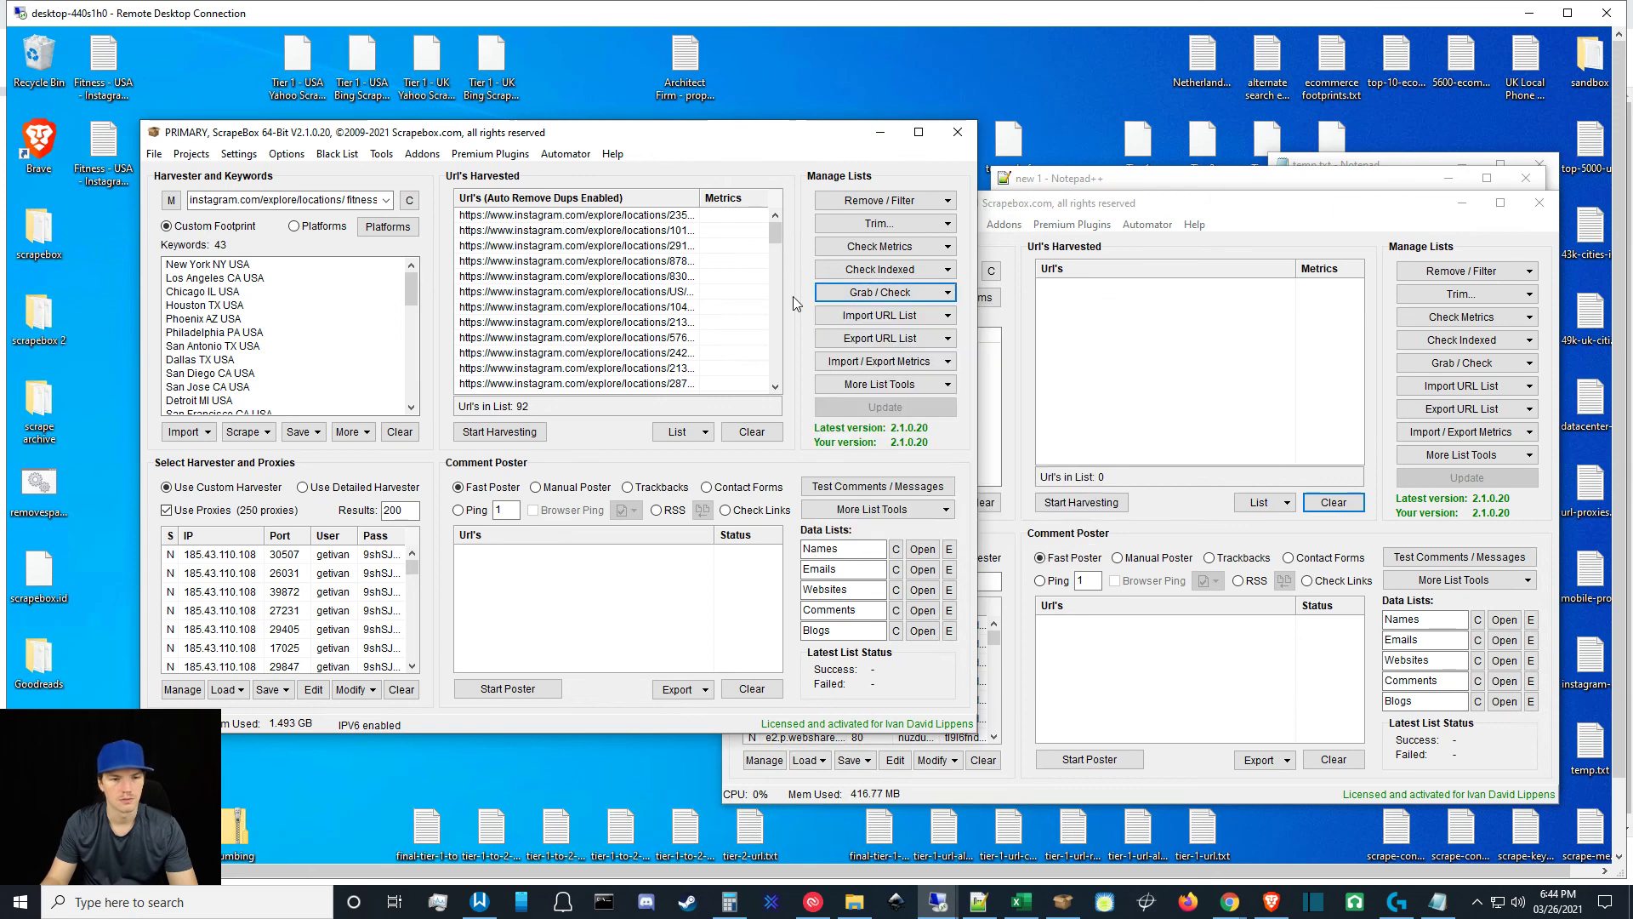